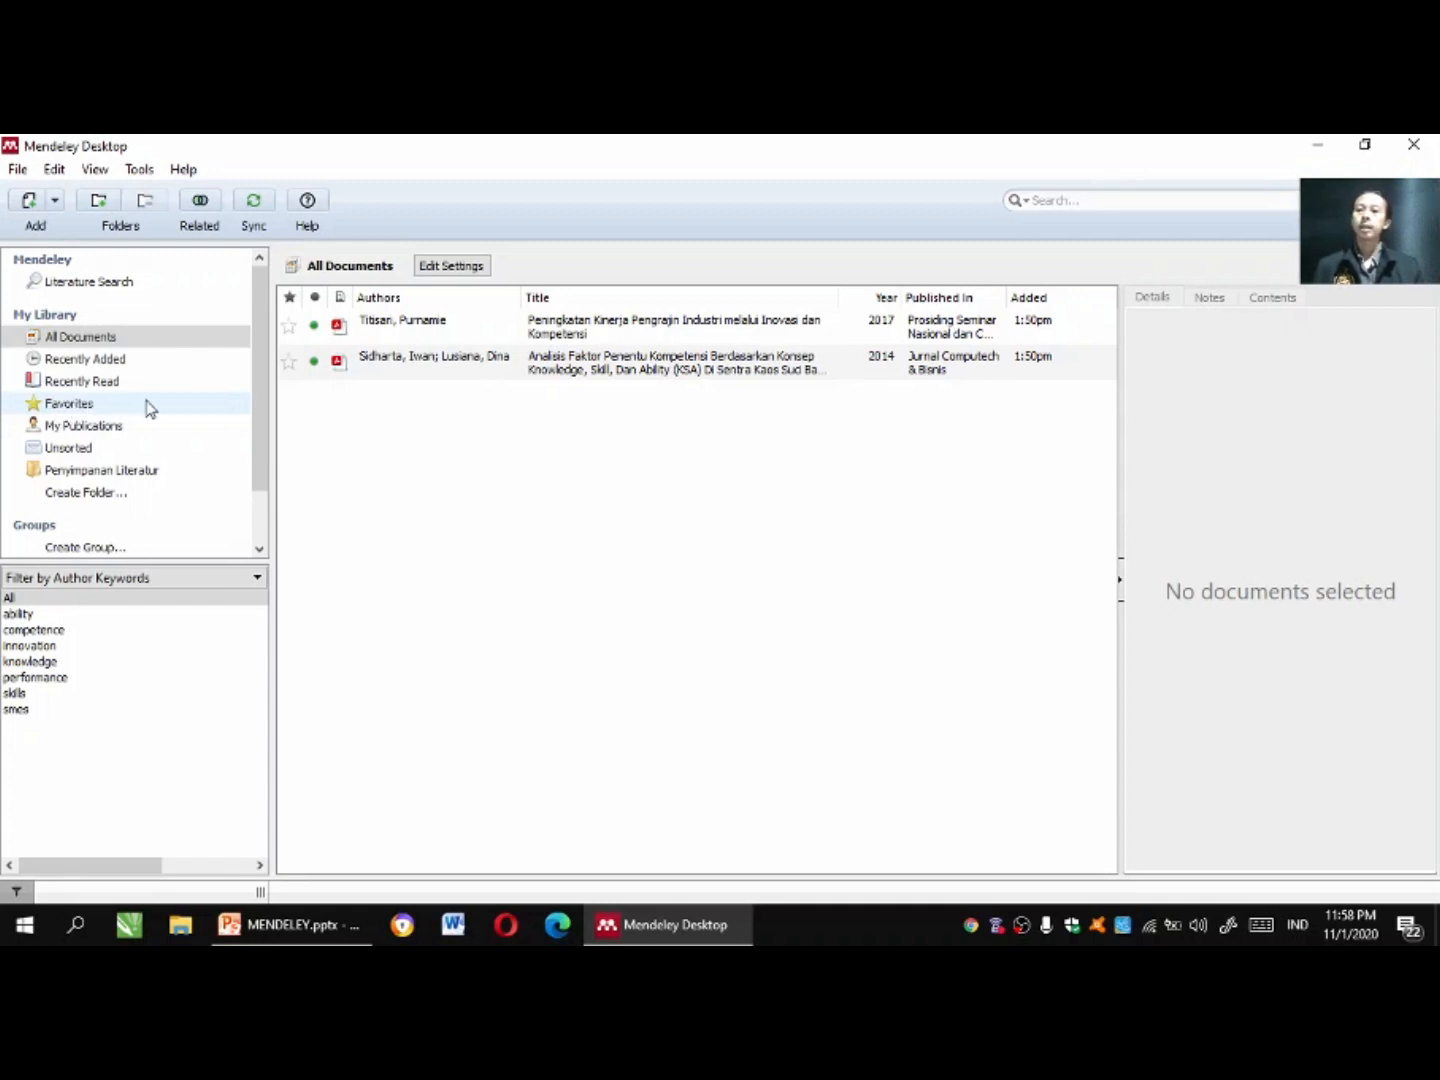
View the Recently Added and Recently Read lists, and return to All Documents.
left_click(119, 366)
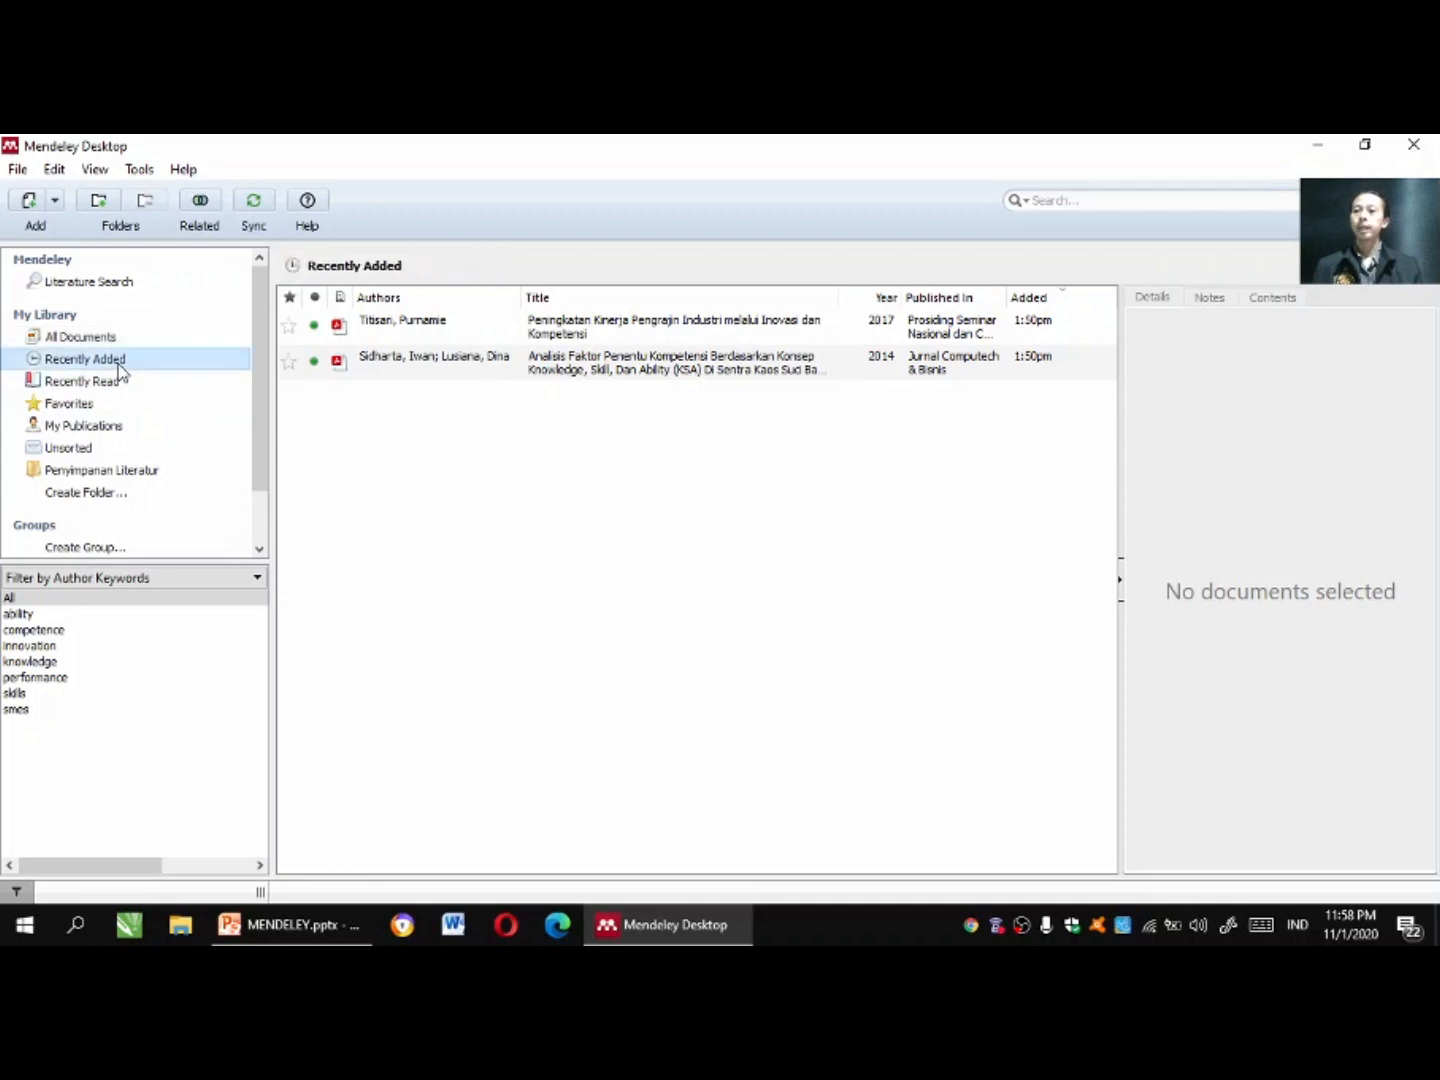
left_click(118, 384)
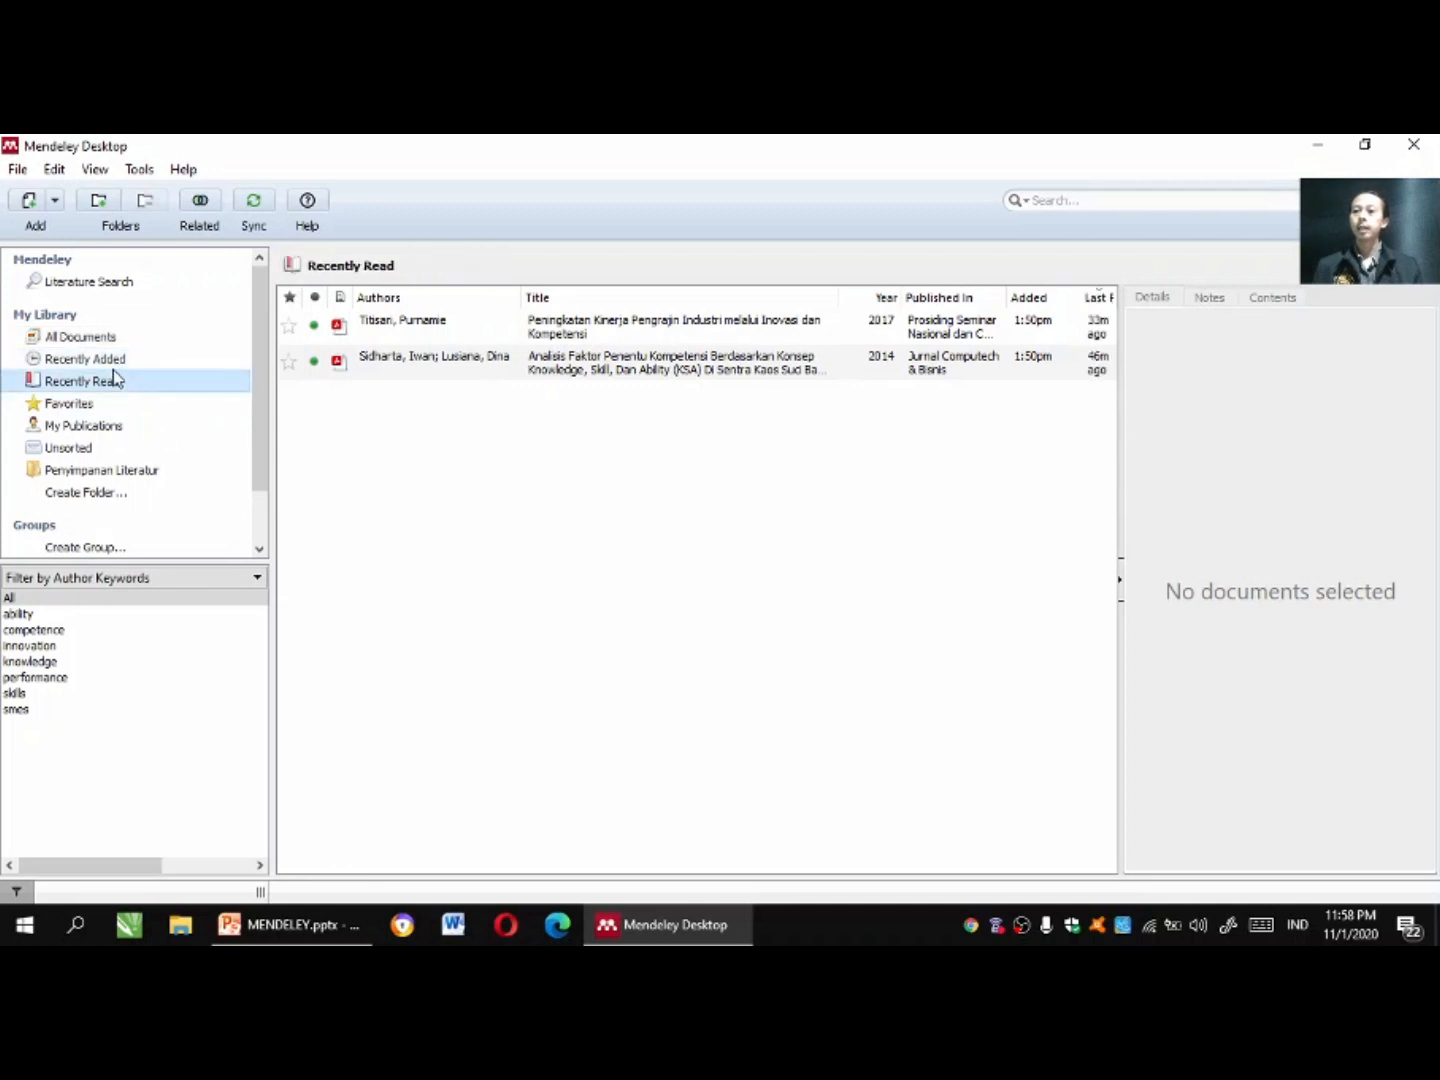
left_click(103, 338)
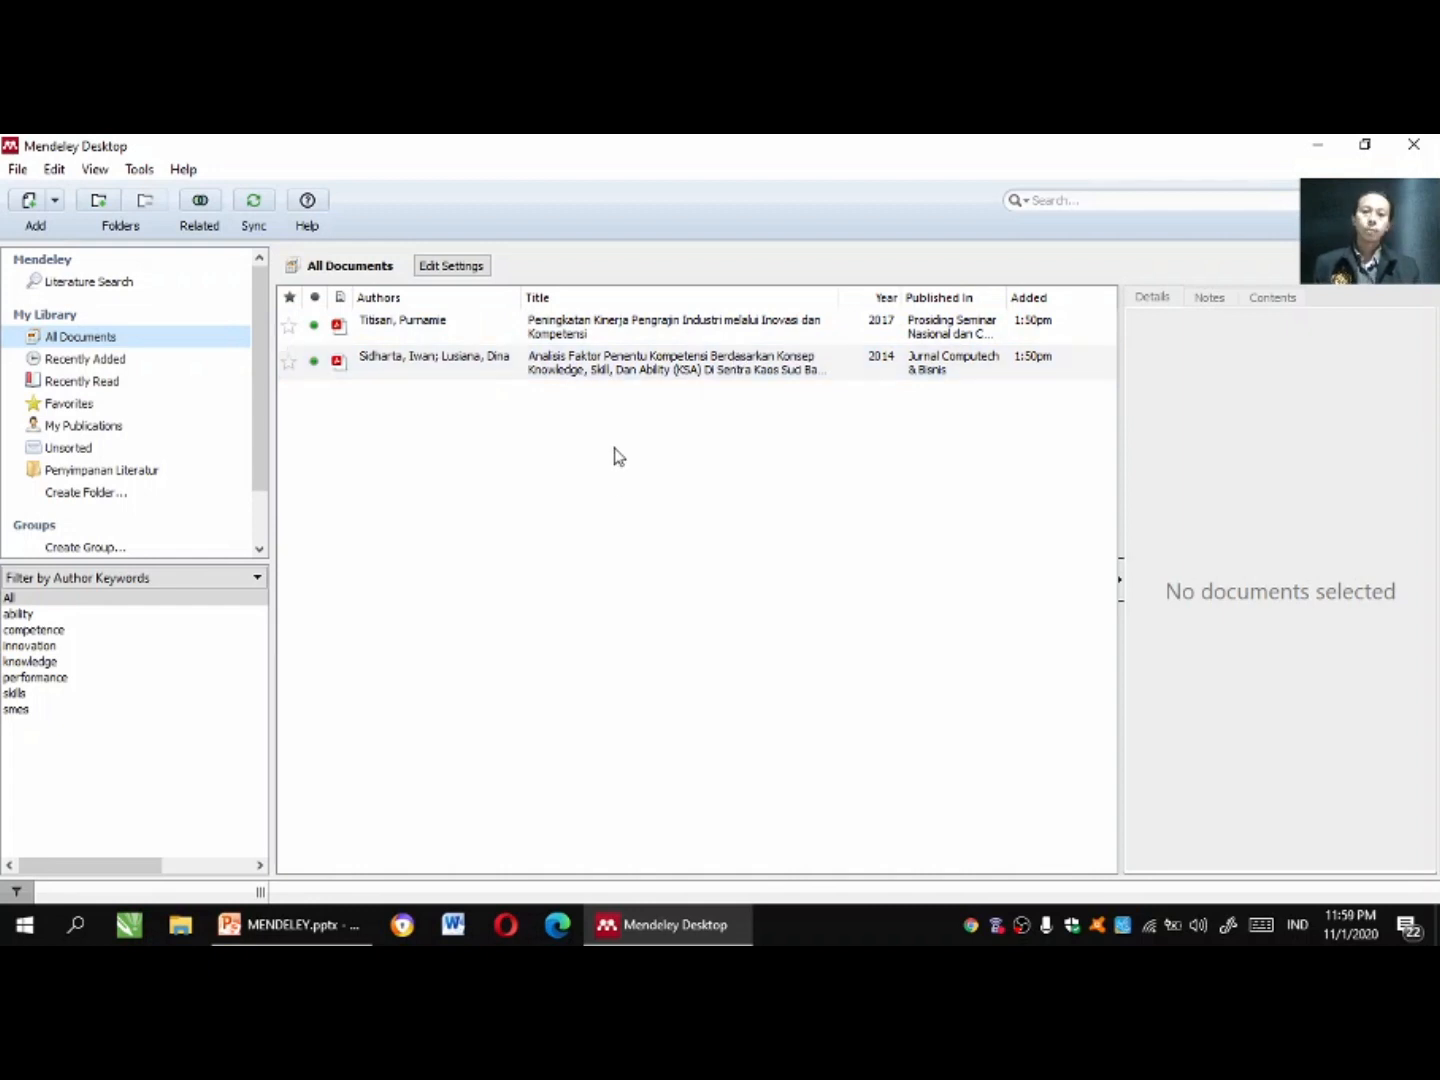
Review the full details of the 2017 article "Peningkatan Kinerja Pengrajin Industri melalui Inovasi dan Kompetensi", from title to attached files.
left_click(581, 332)
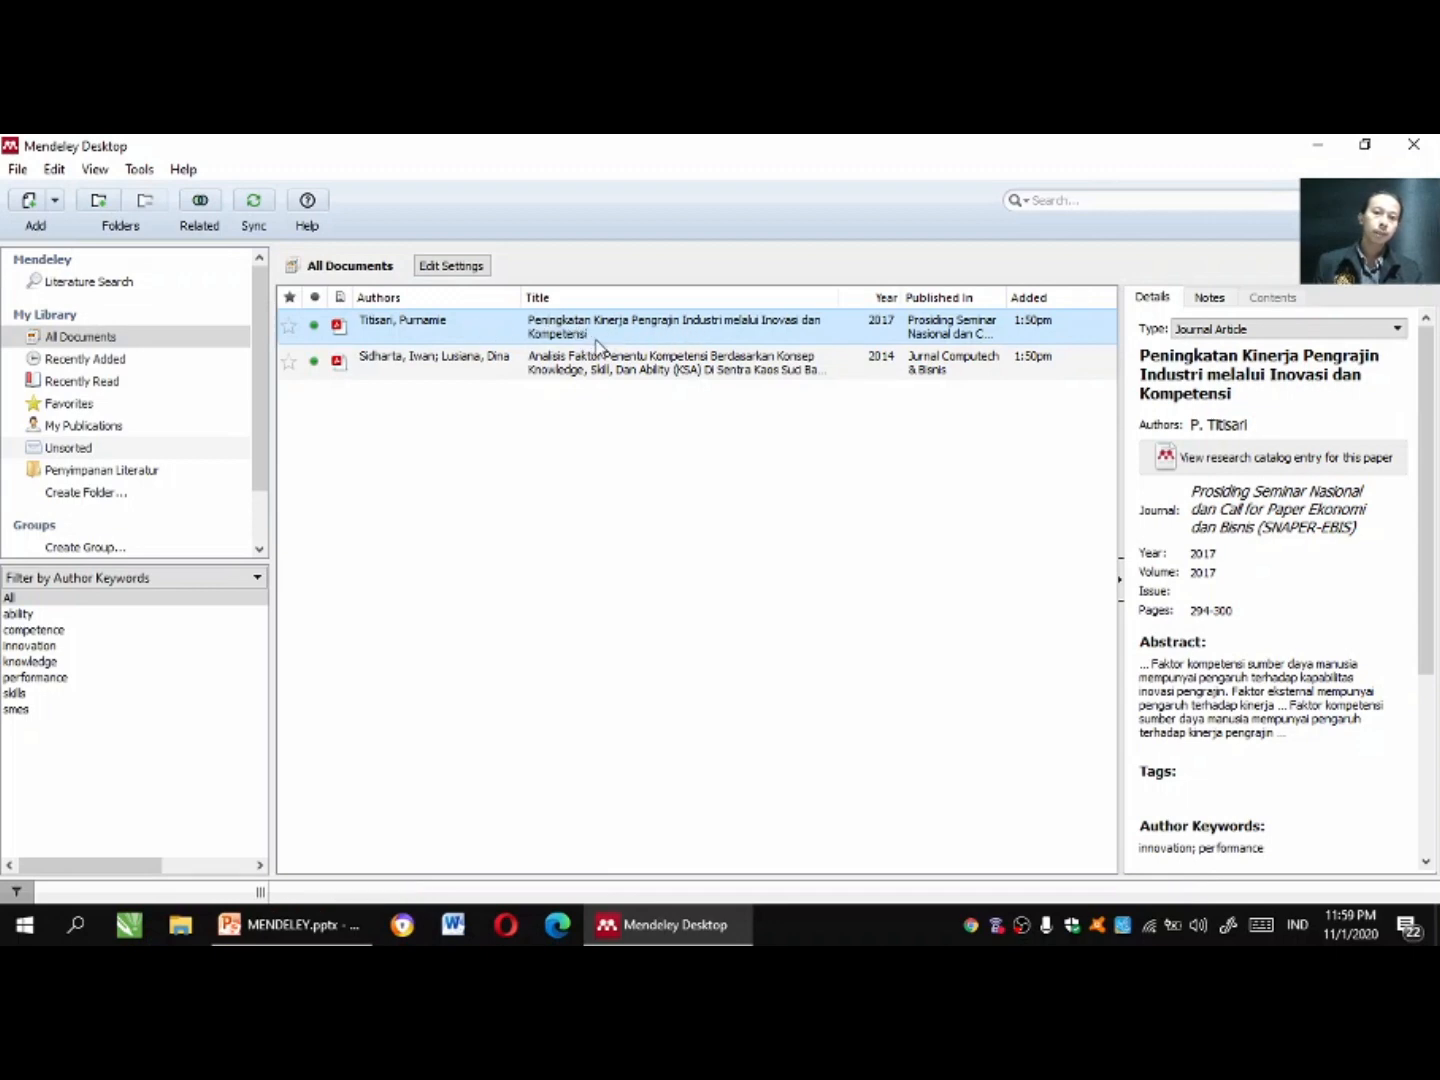
left_click(995, 360, "shift")
left_click(1041, 338)
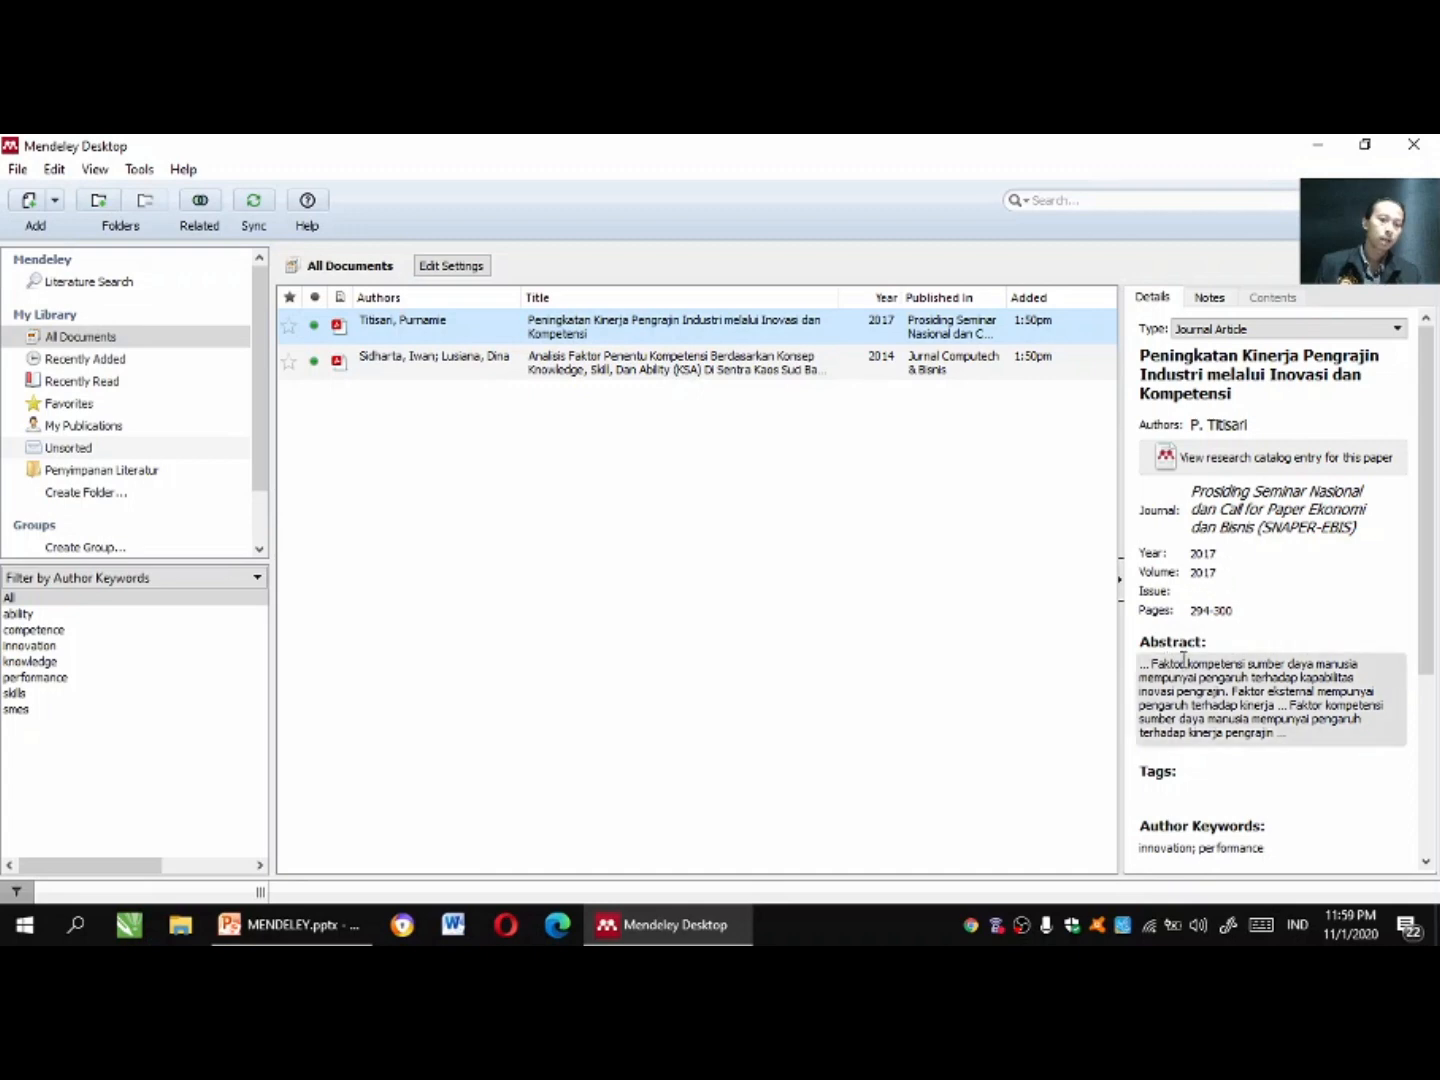
left_click_drag(1426, 590, 1410, 785)
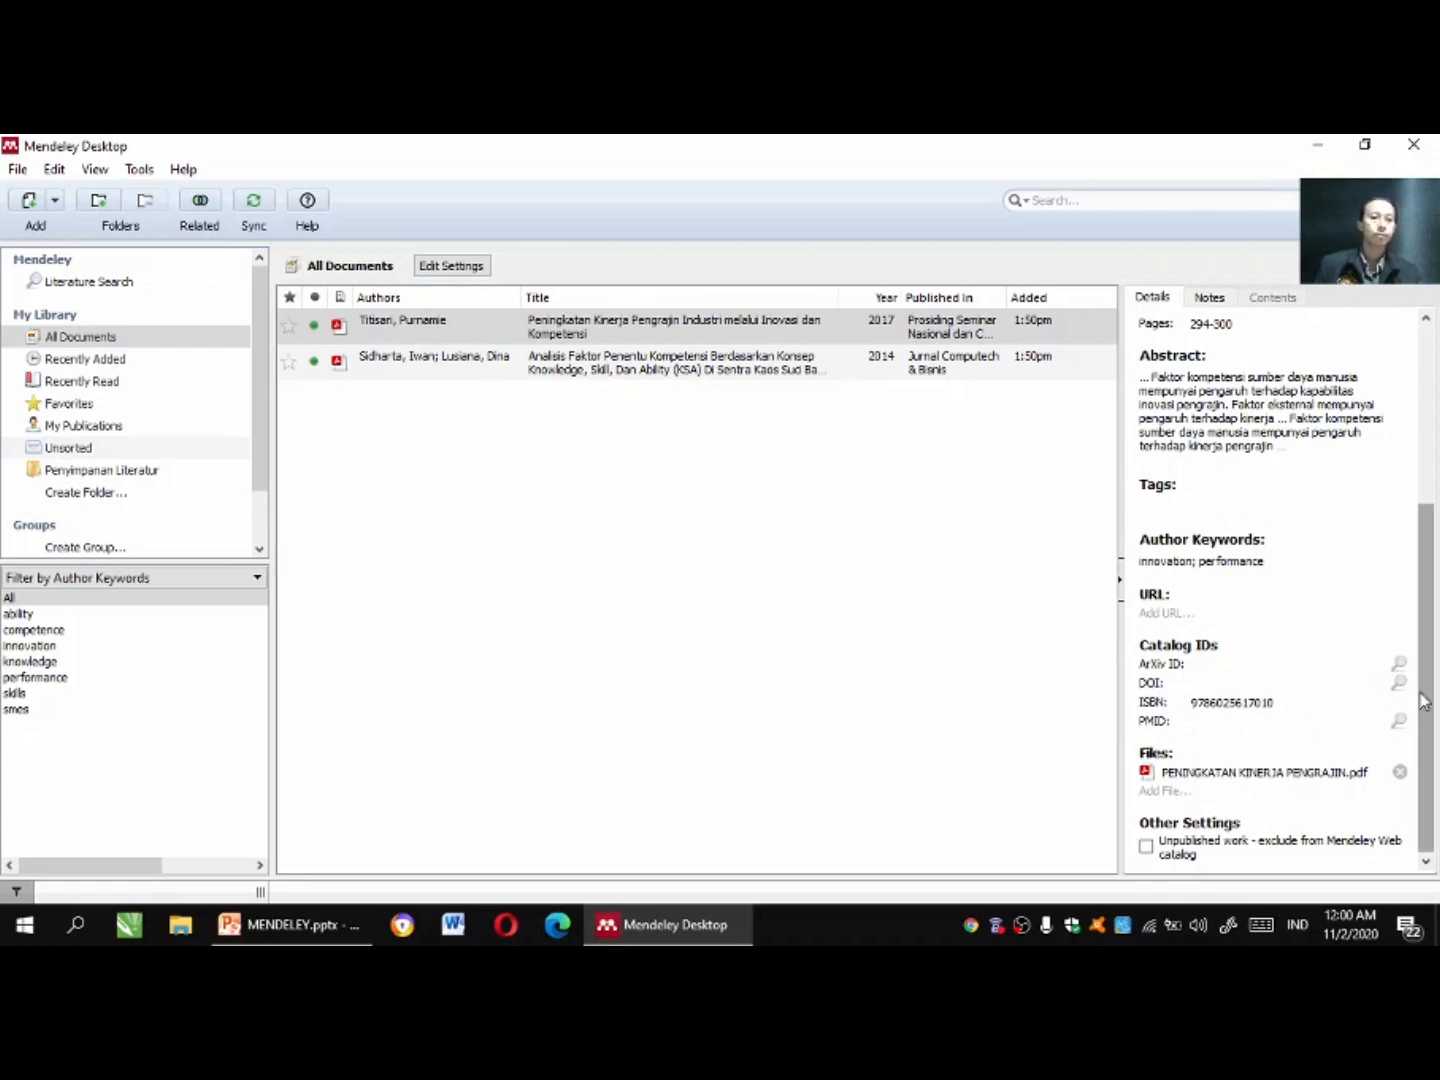
scroll(1426, 700, "up", 5)
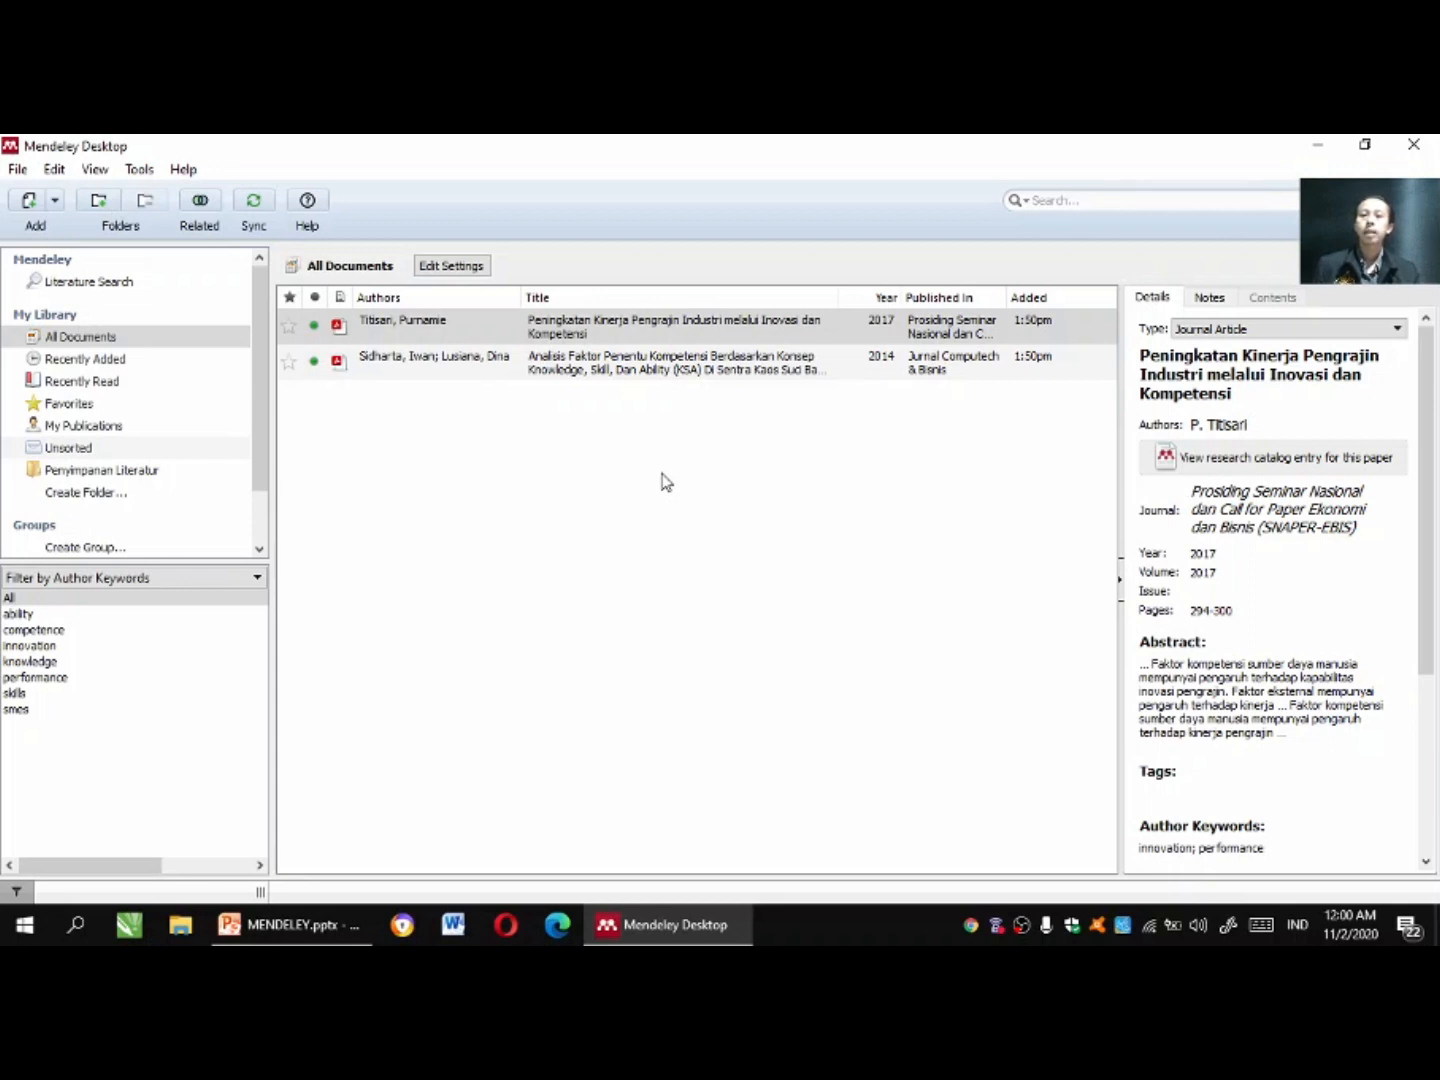
left_click(19, 170)
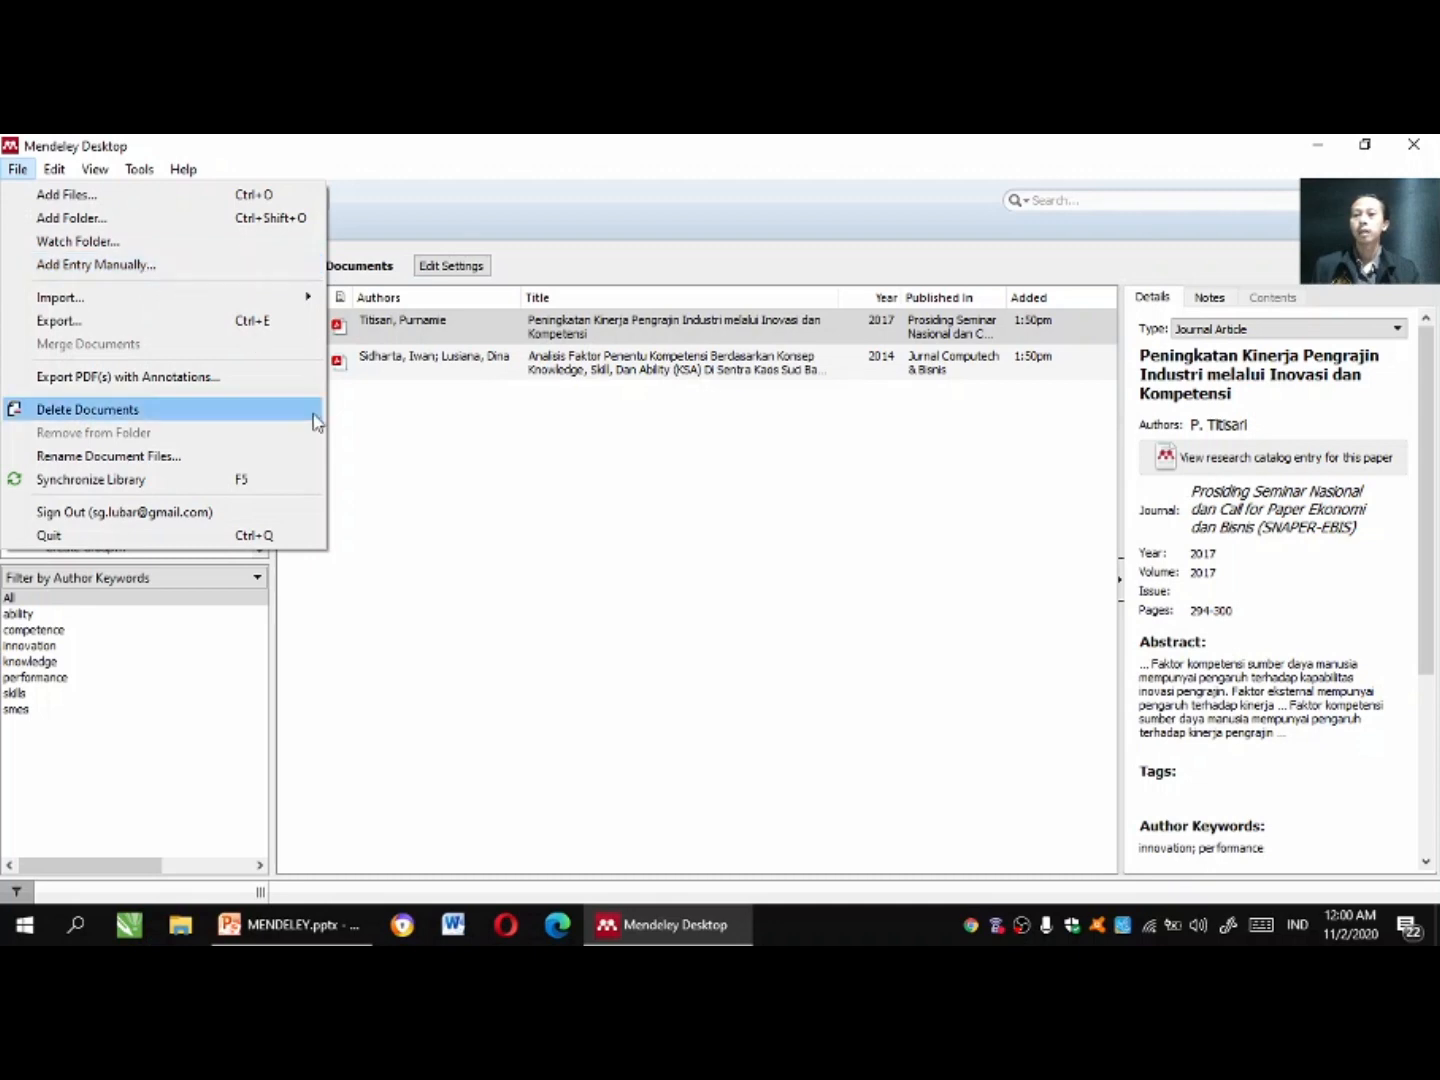
left_click(376, 456)
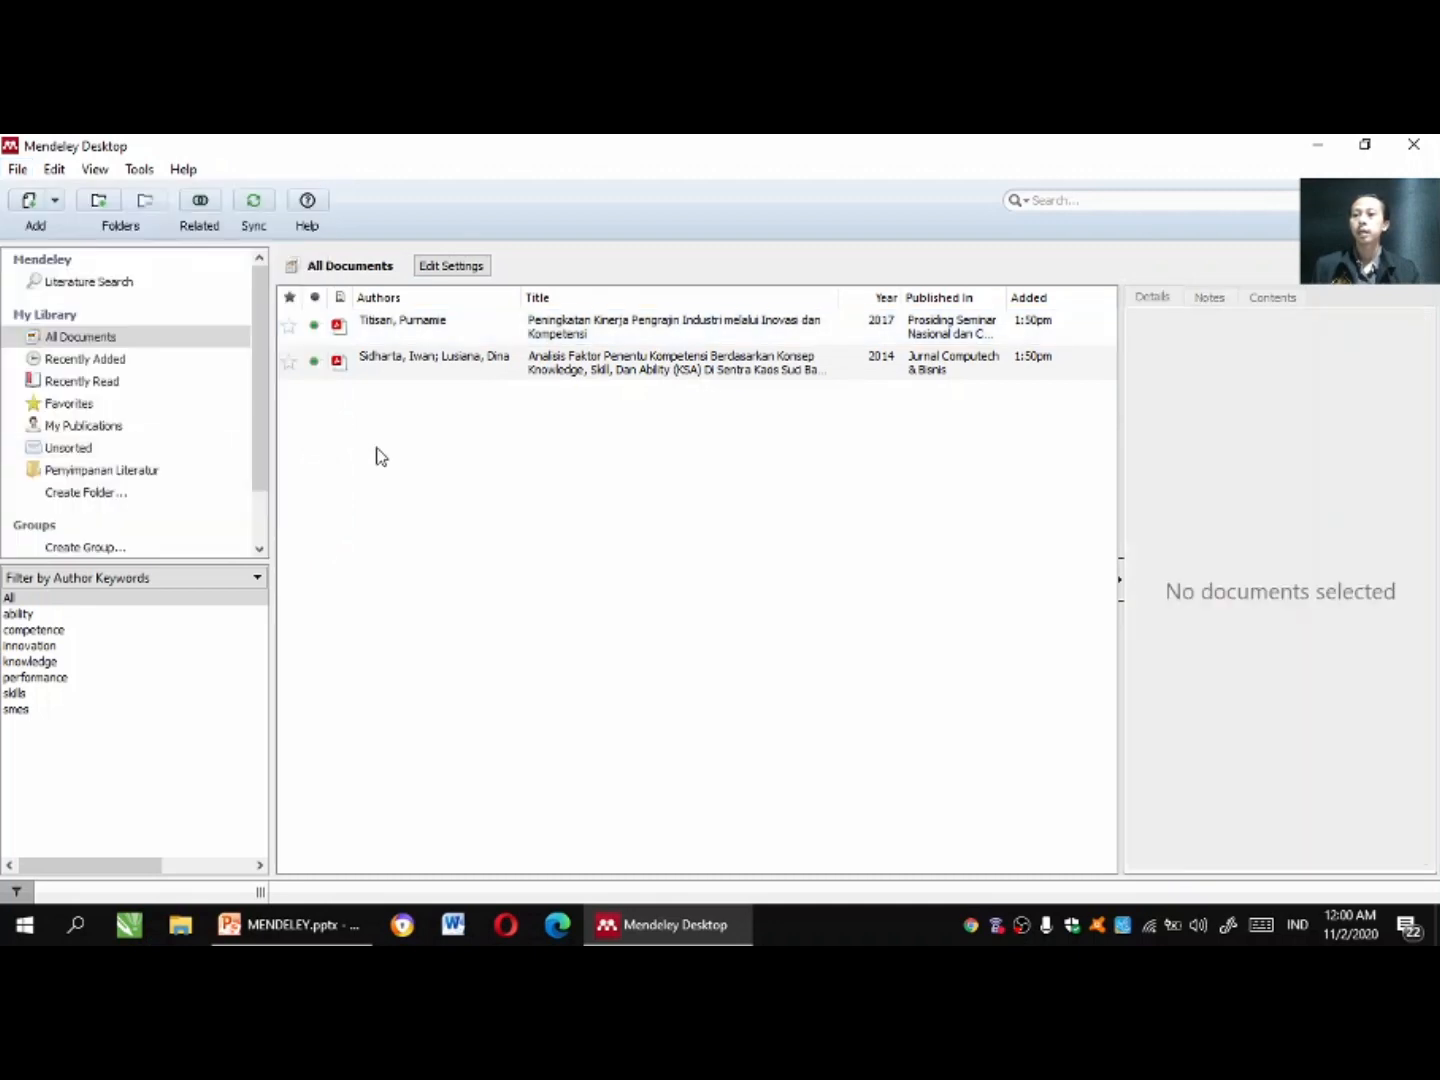
Add the file "OPTIMALISASI SOSIAL MEDIA SEBAGAI MEDIA PEMASARAN UKM.pdf" to the library and synchronize it.
left_click(54, 202)
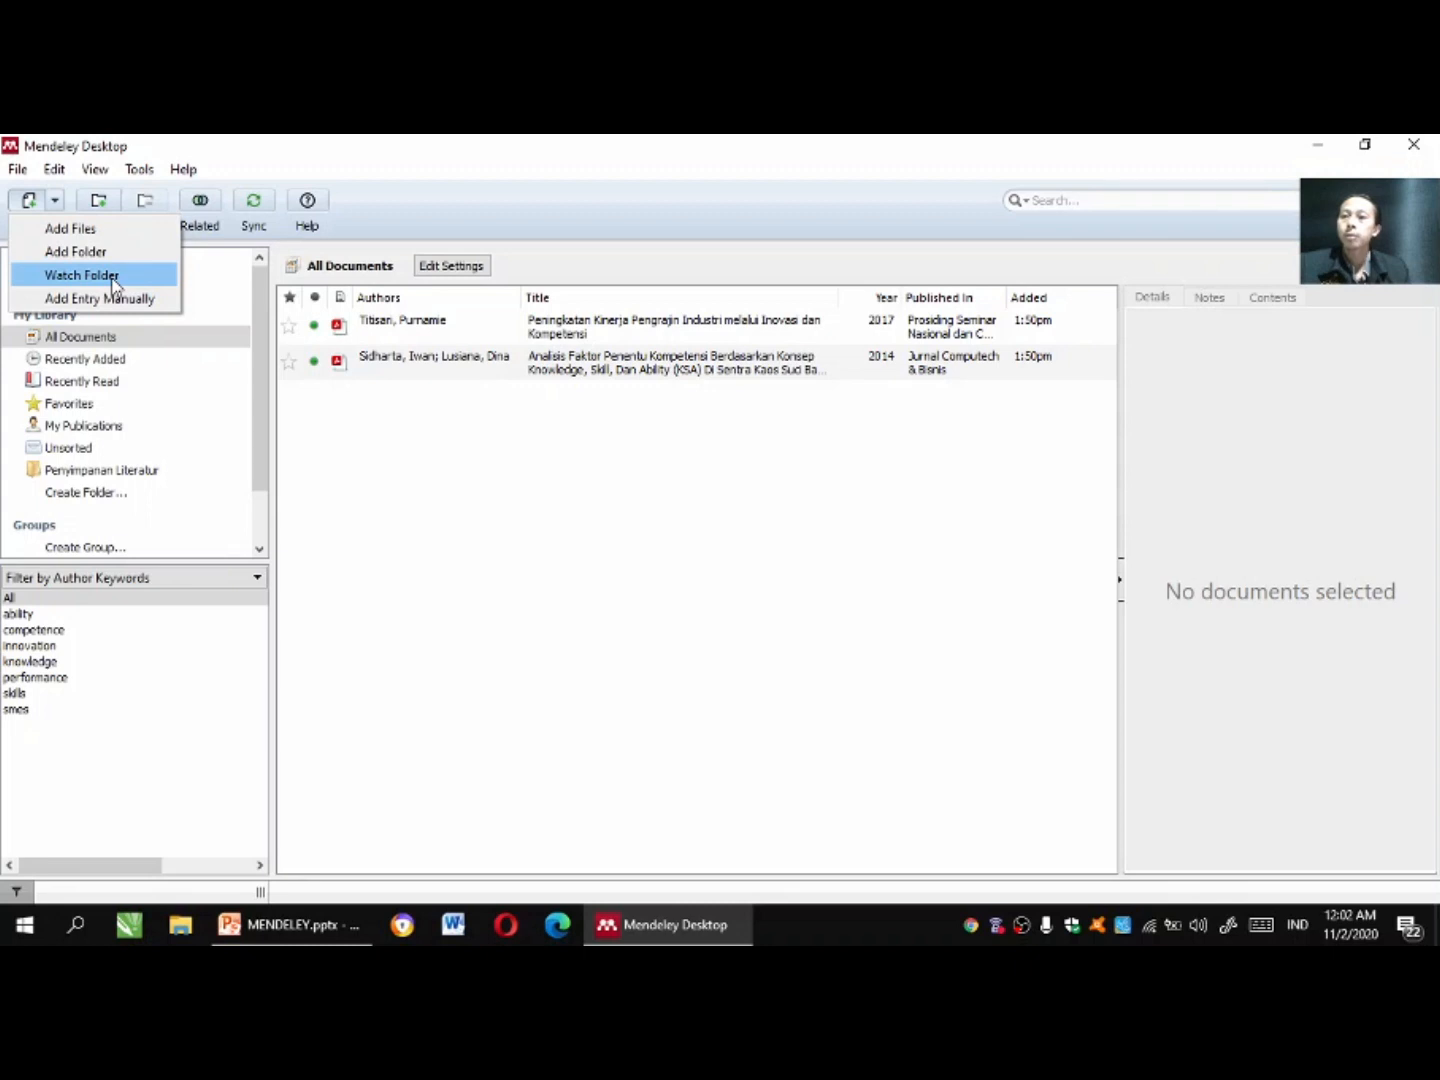
left_click(84, 232)
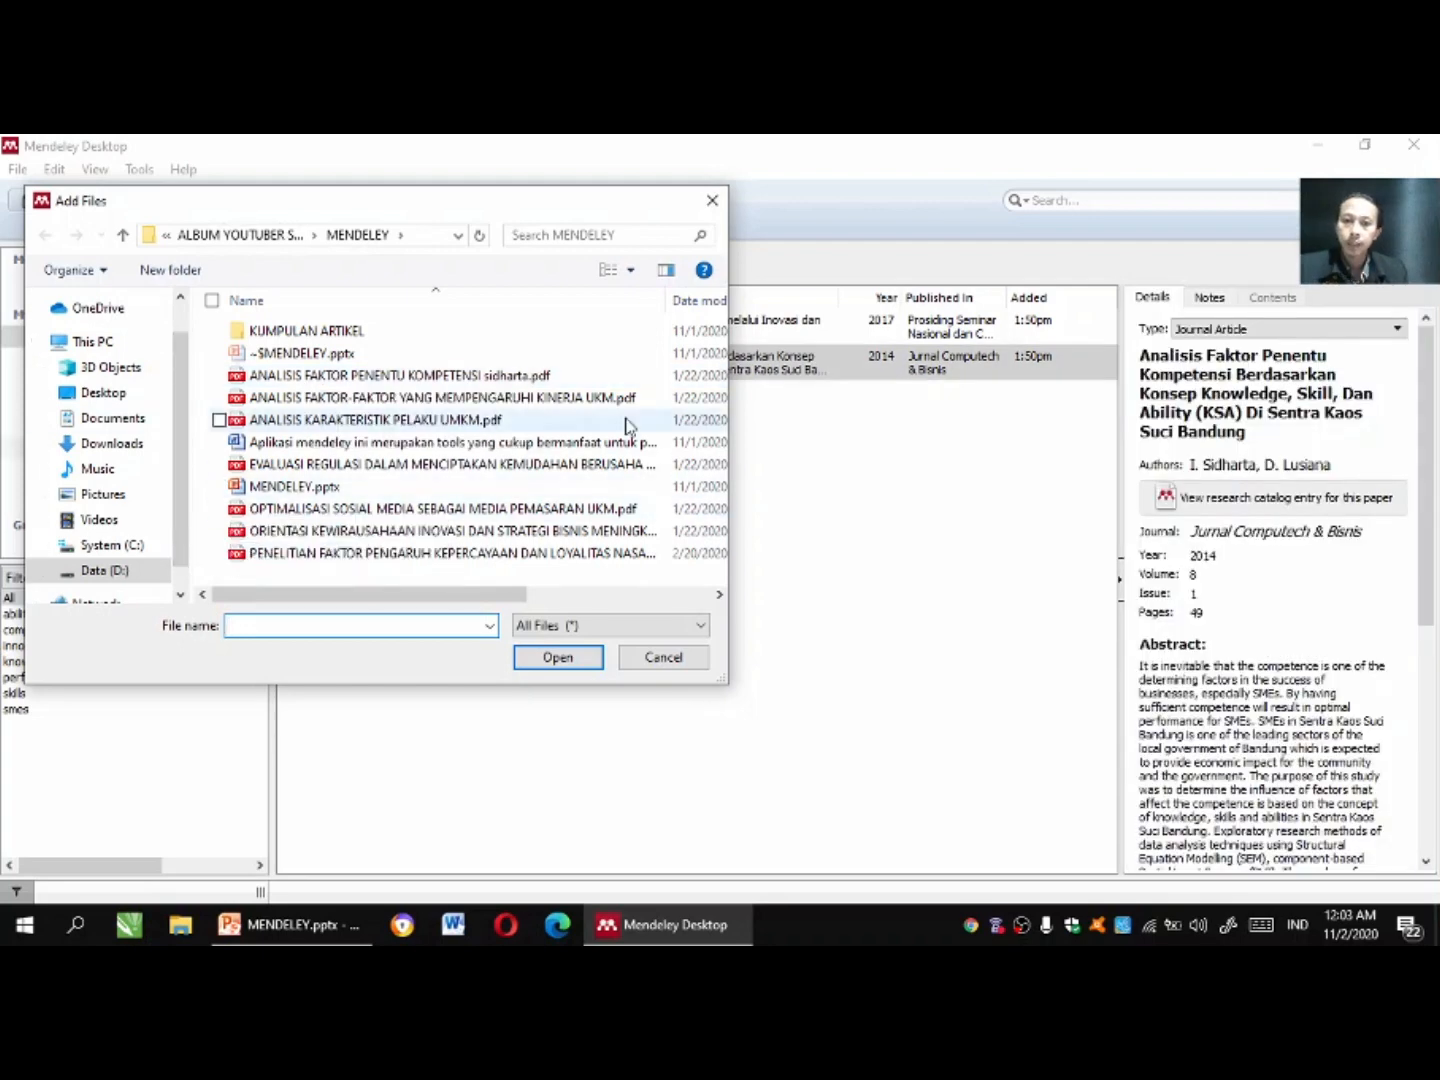
left_click(279, 514)
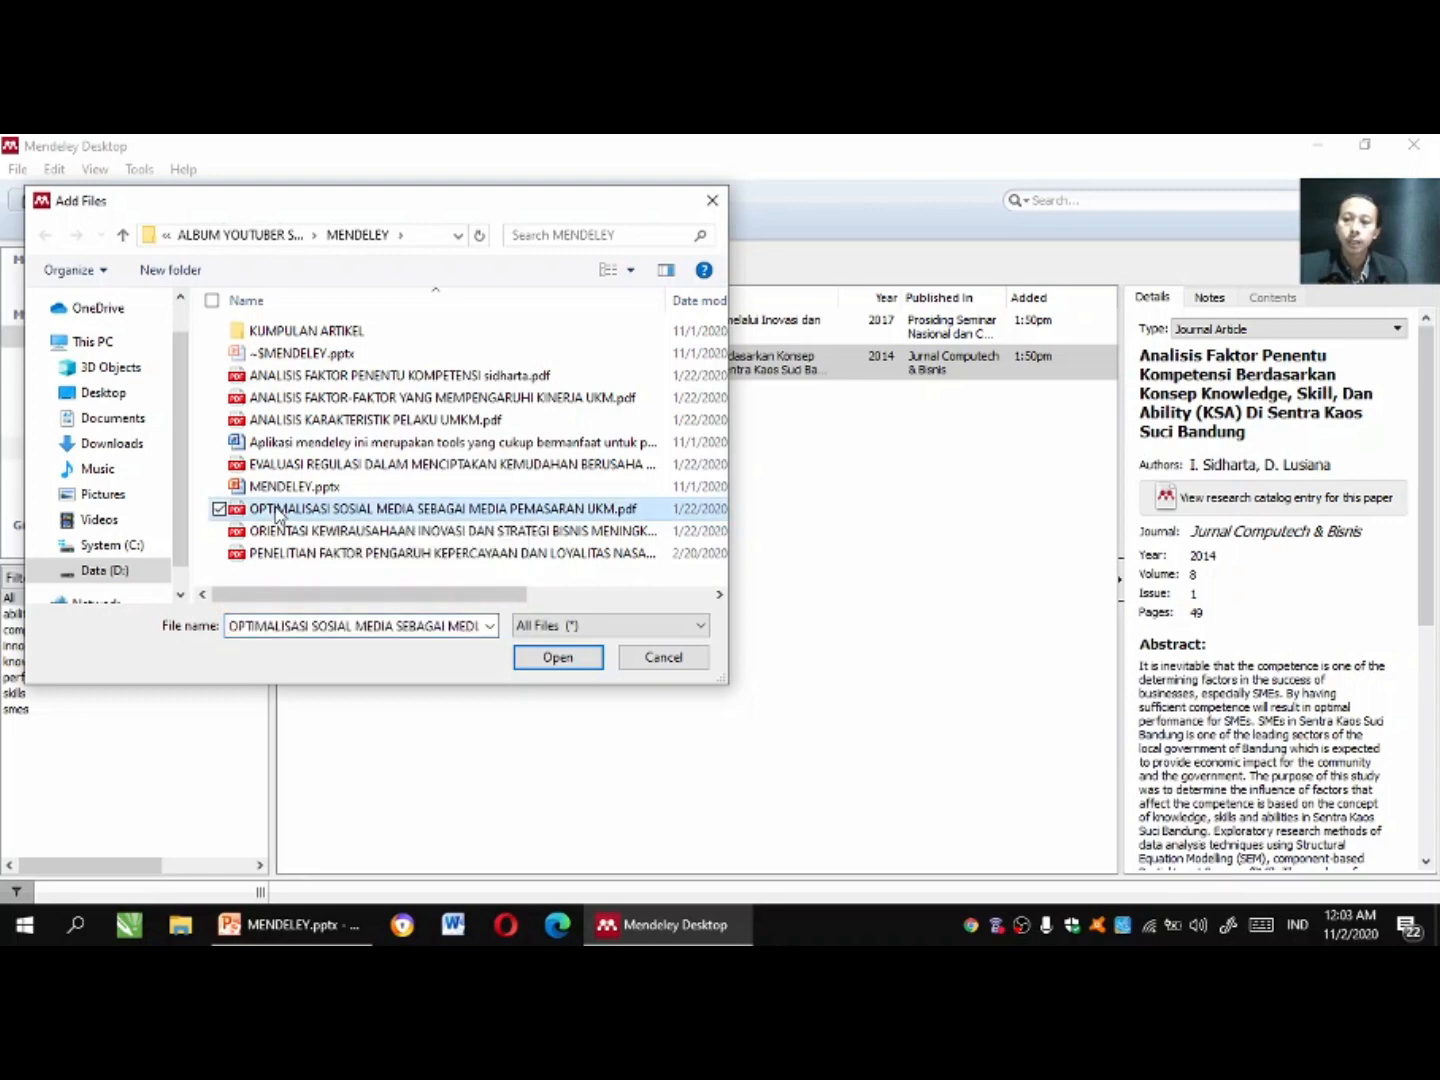
left_click(566, 664)
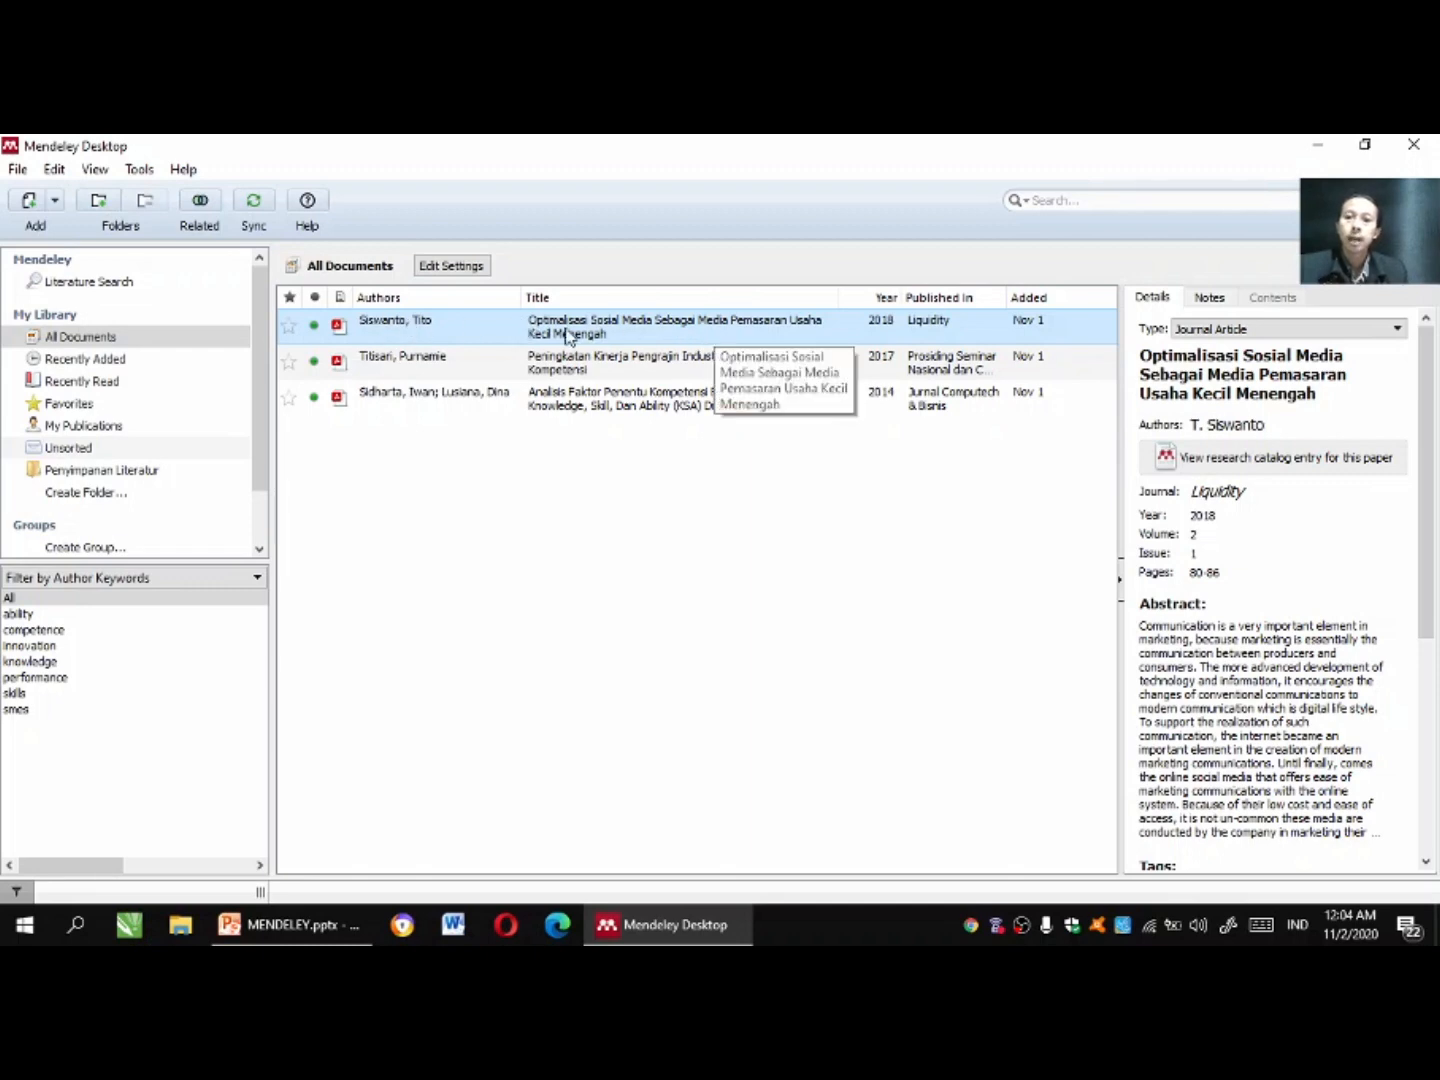
left_click(256, 204)
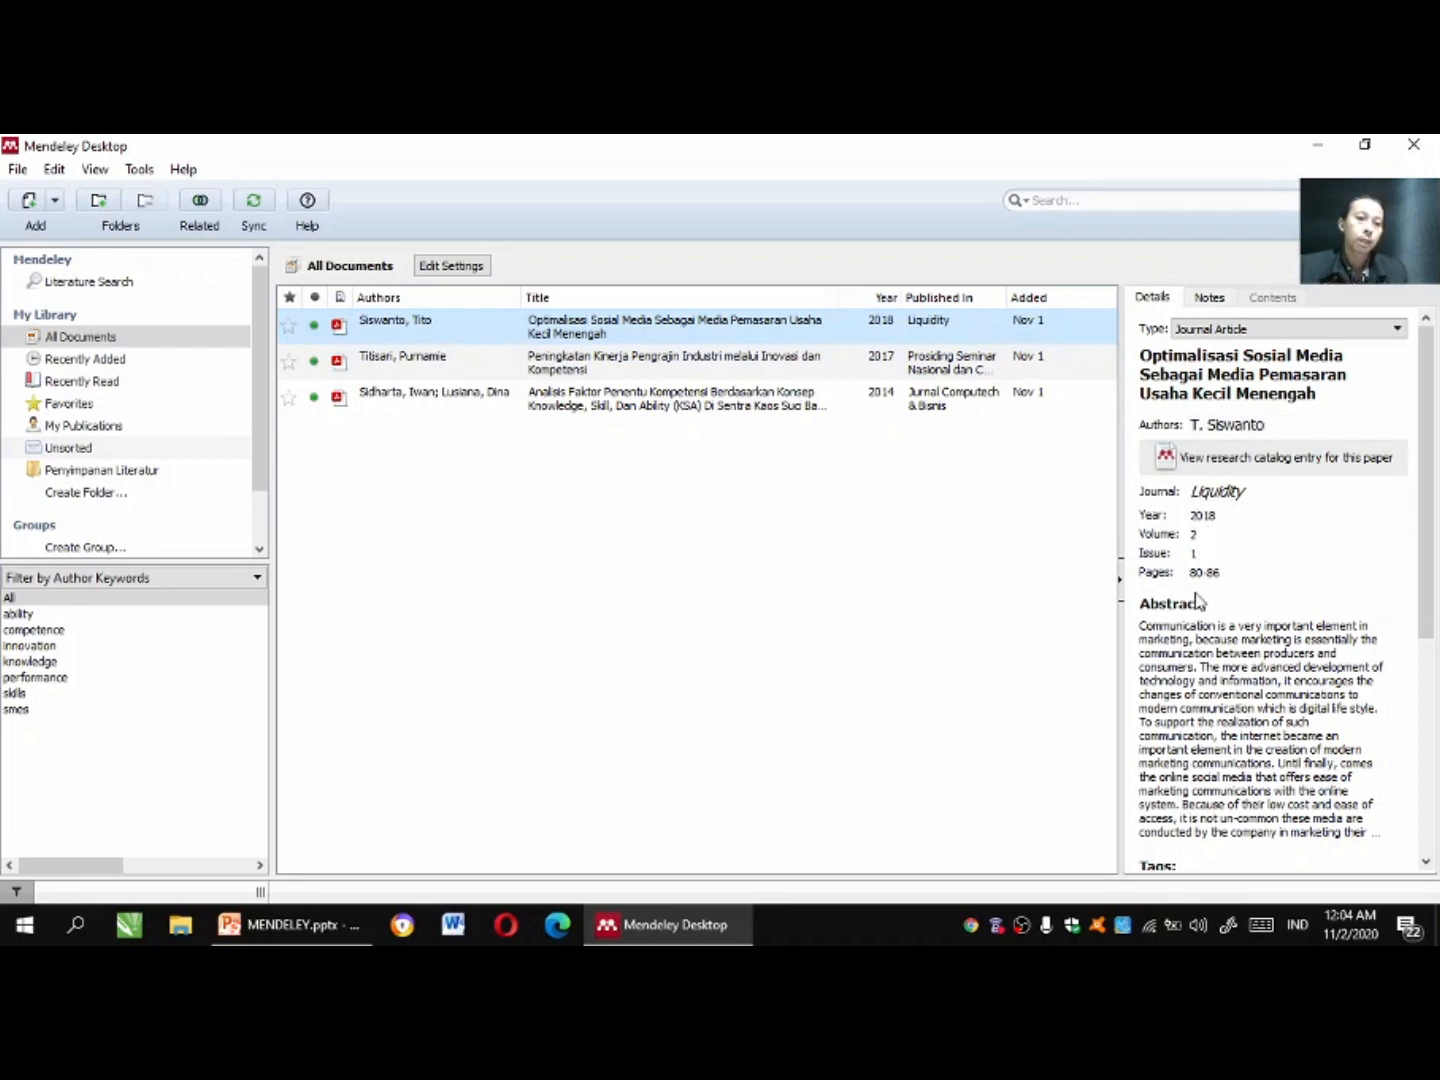
Check the volume, author and issue fields of the "Optimalisasi Sosial Media" article and run Update Details on it.
left_click(1229, 532)
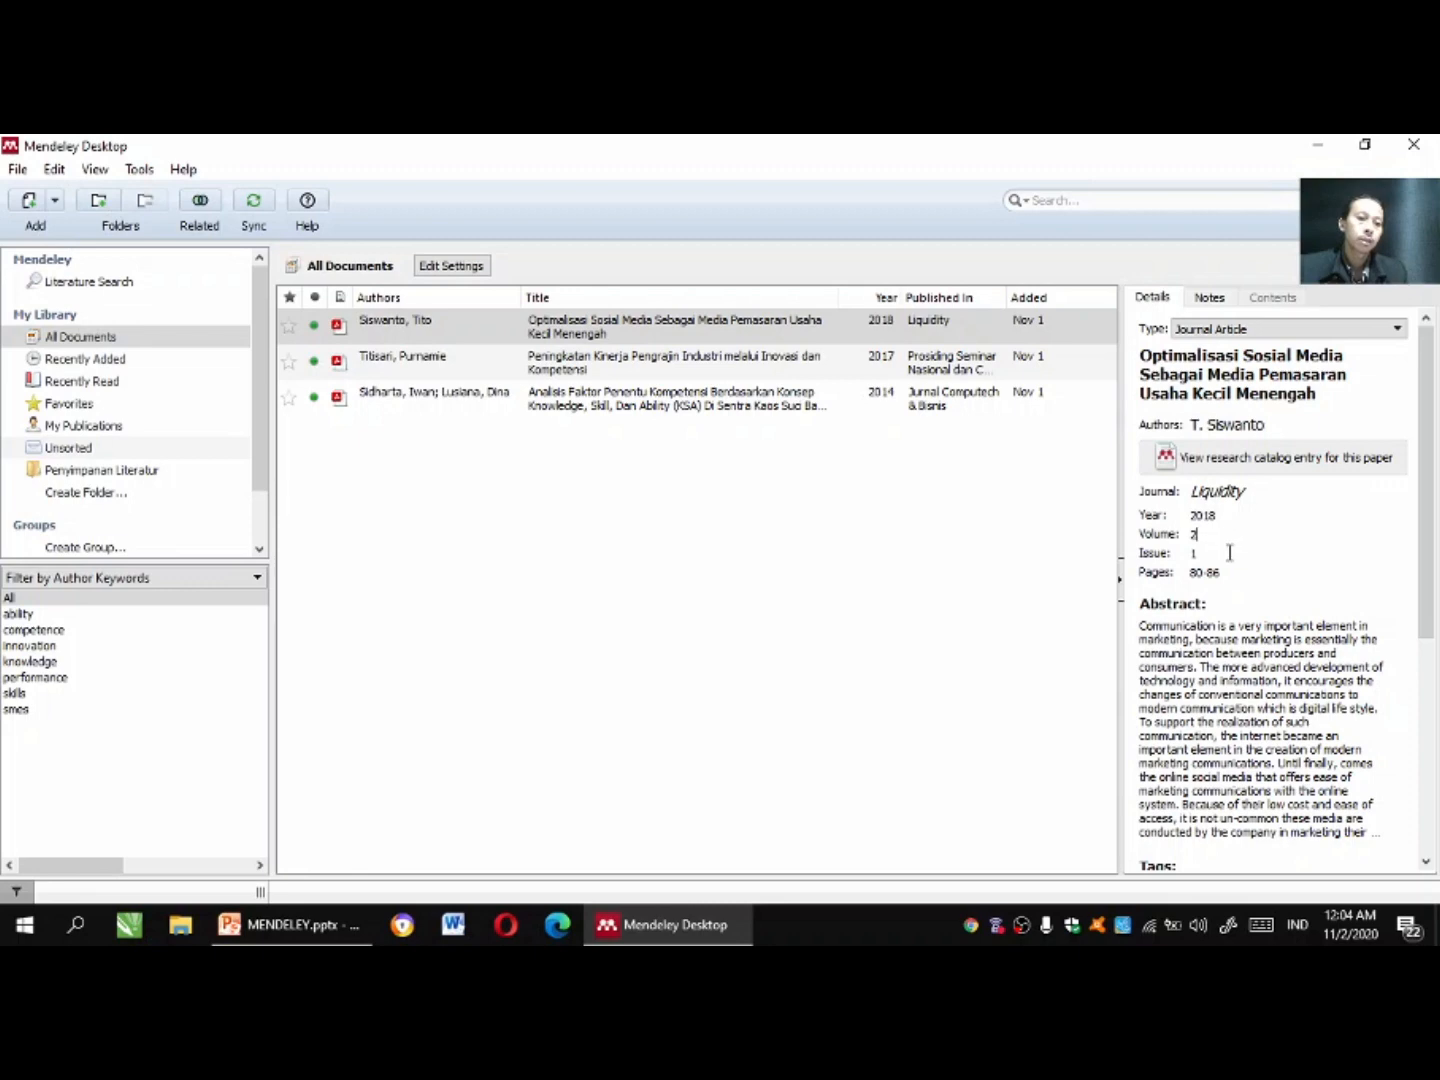
left_click(1273, 424)
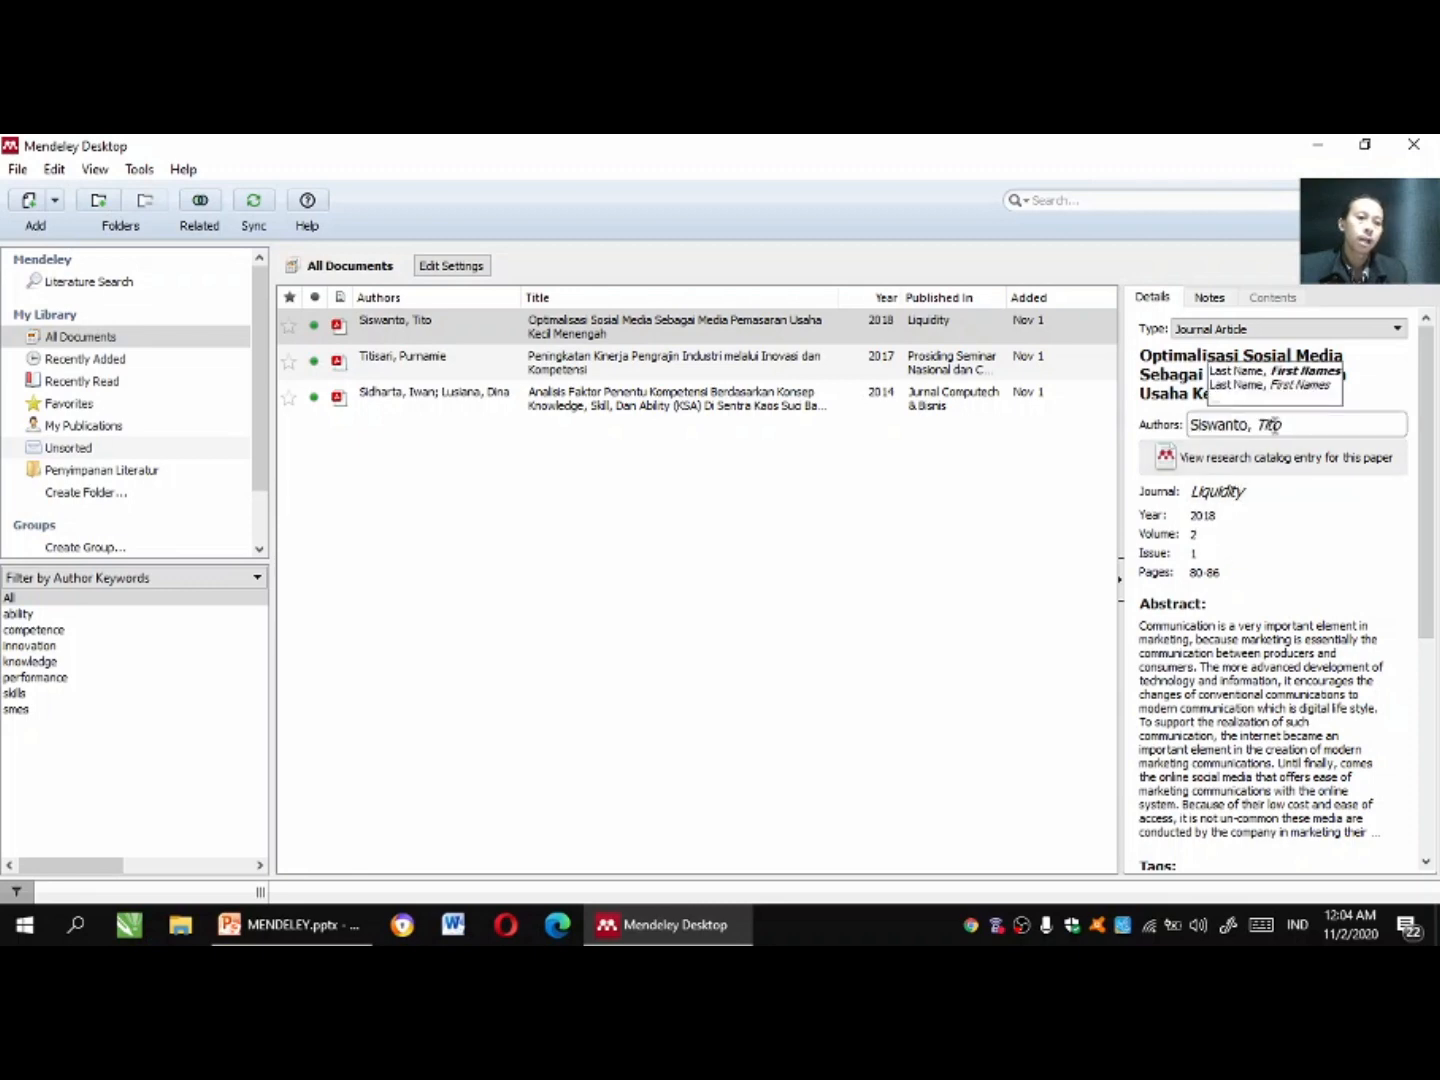
left_click(1299, 426)
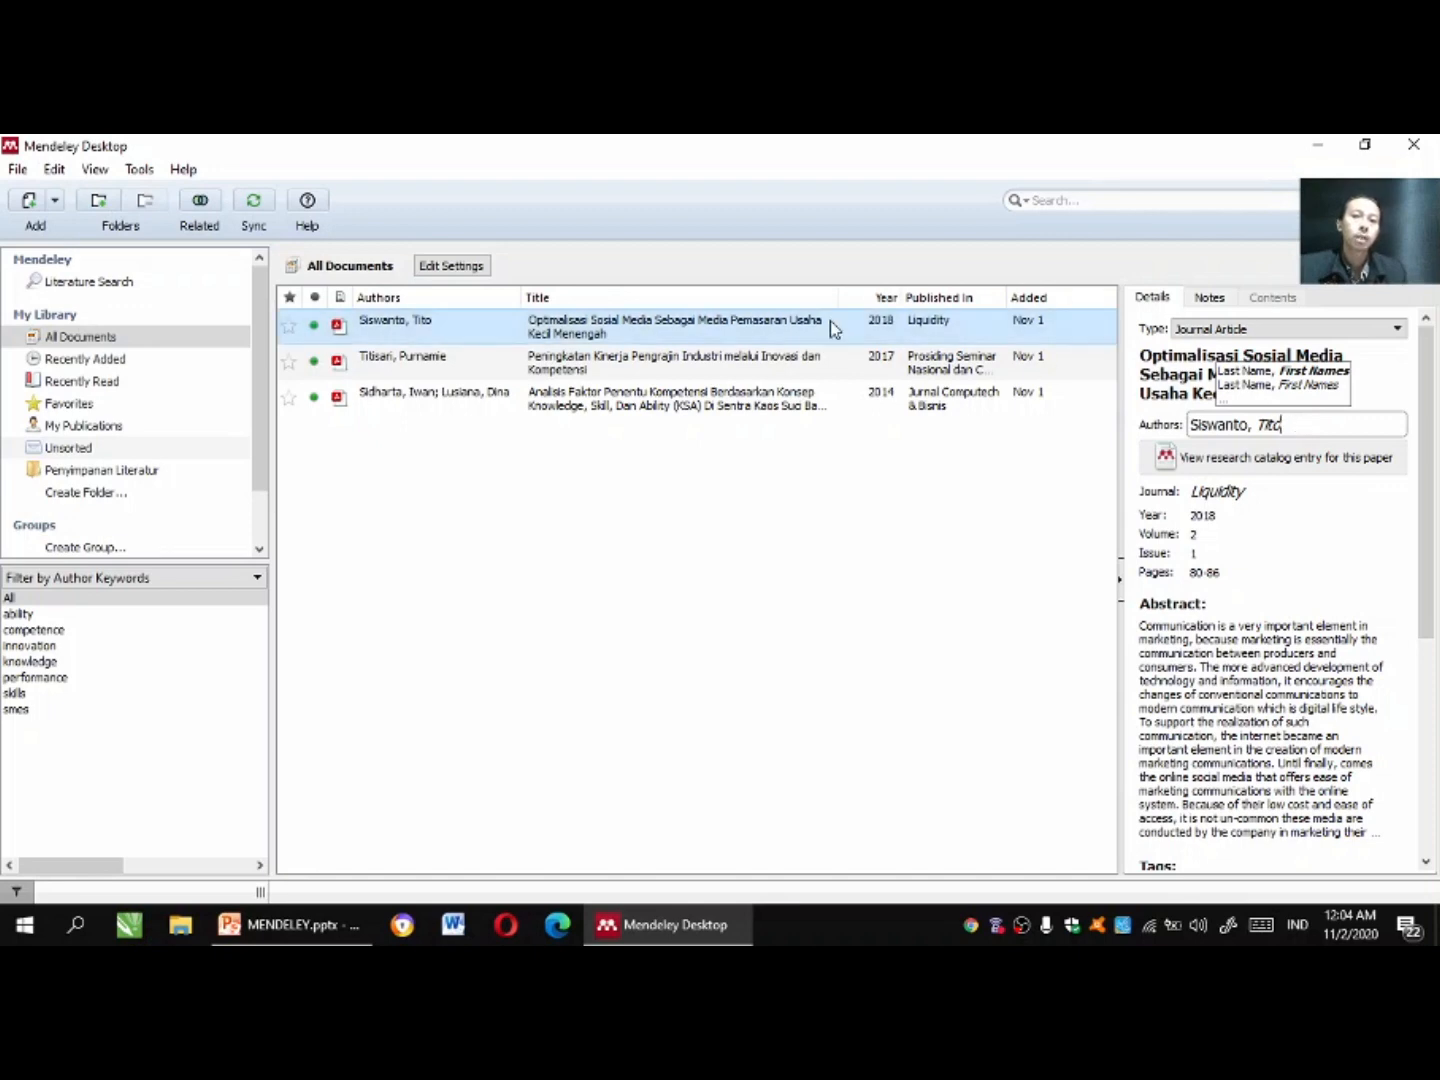
key("Return")
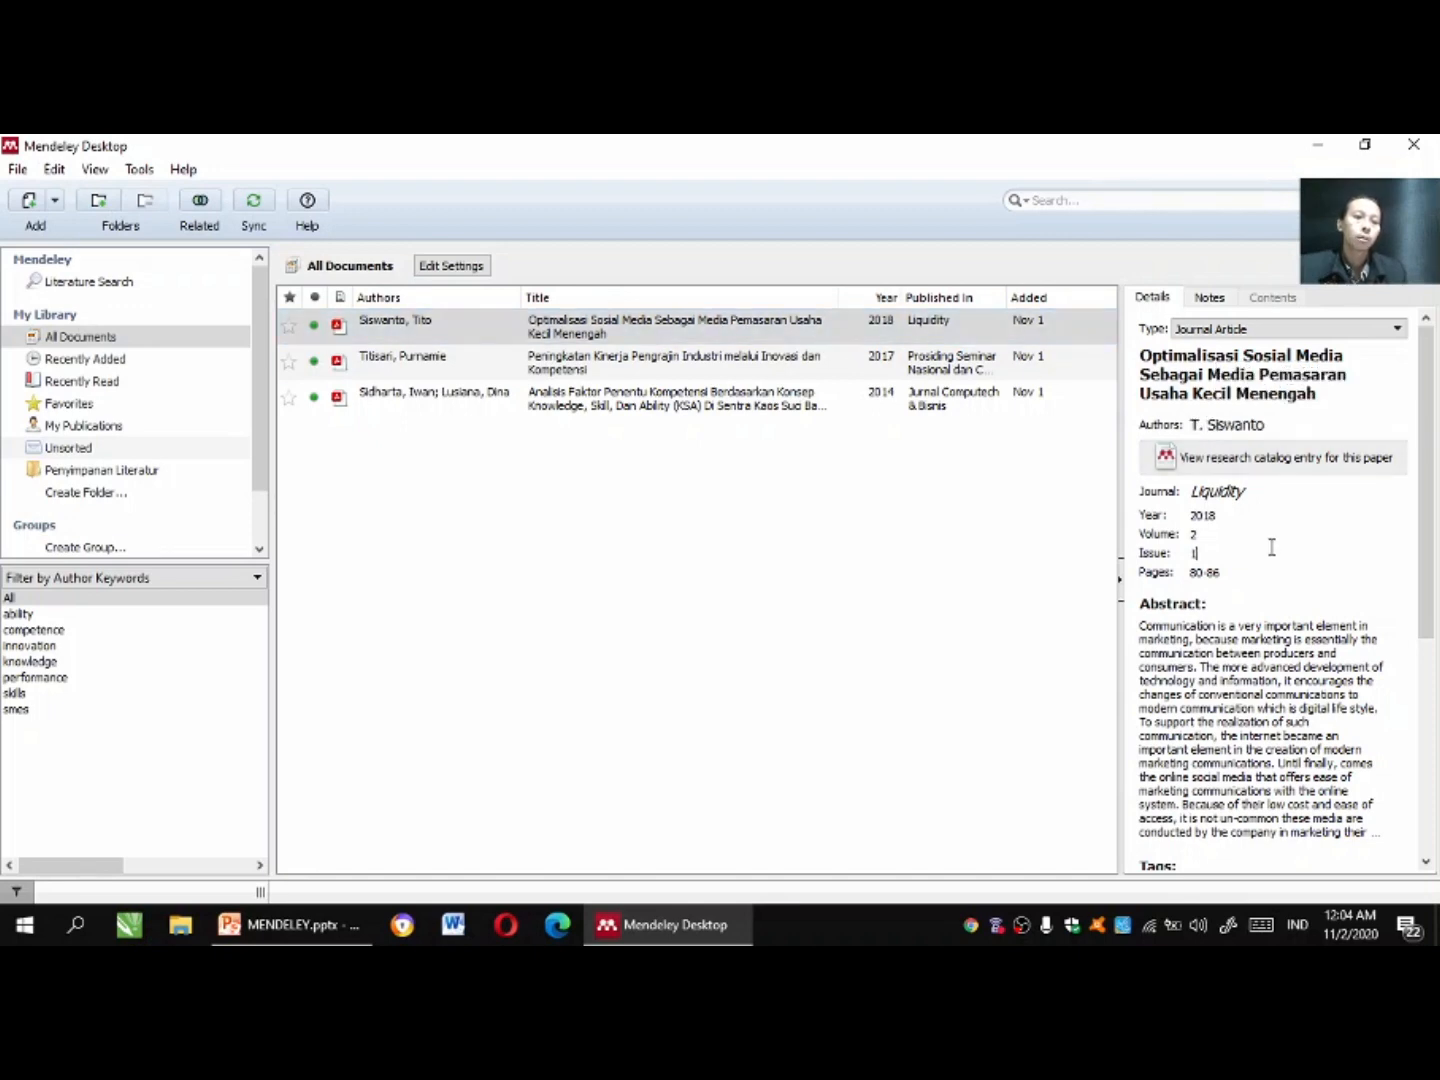
left_click(724, 318)
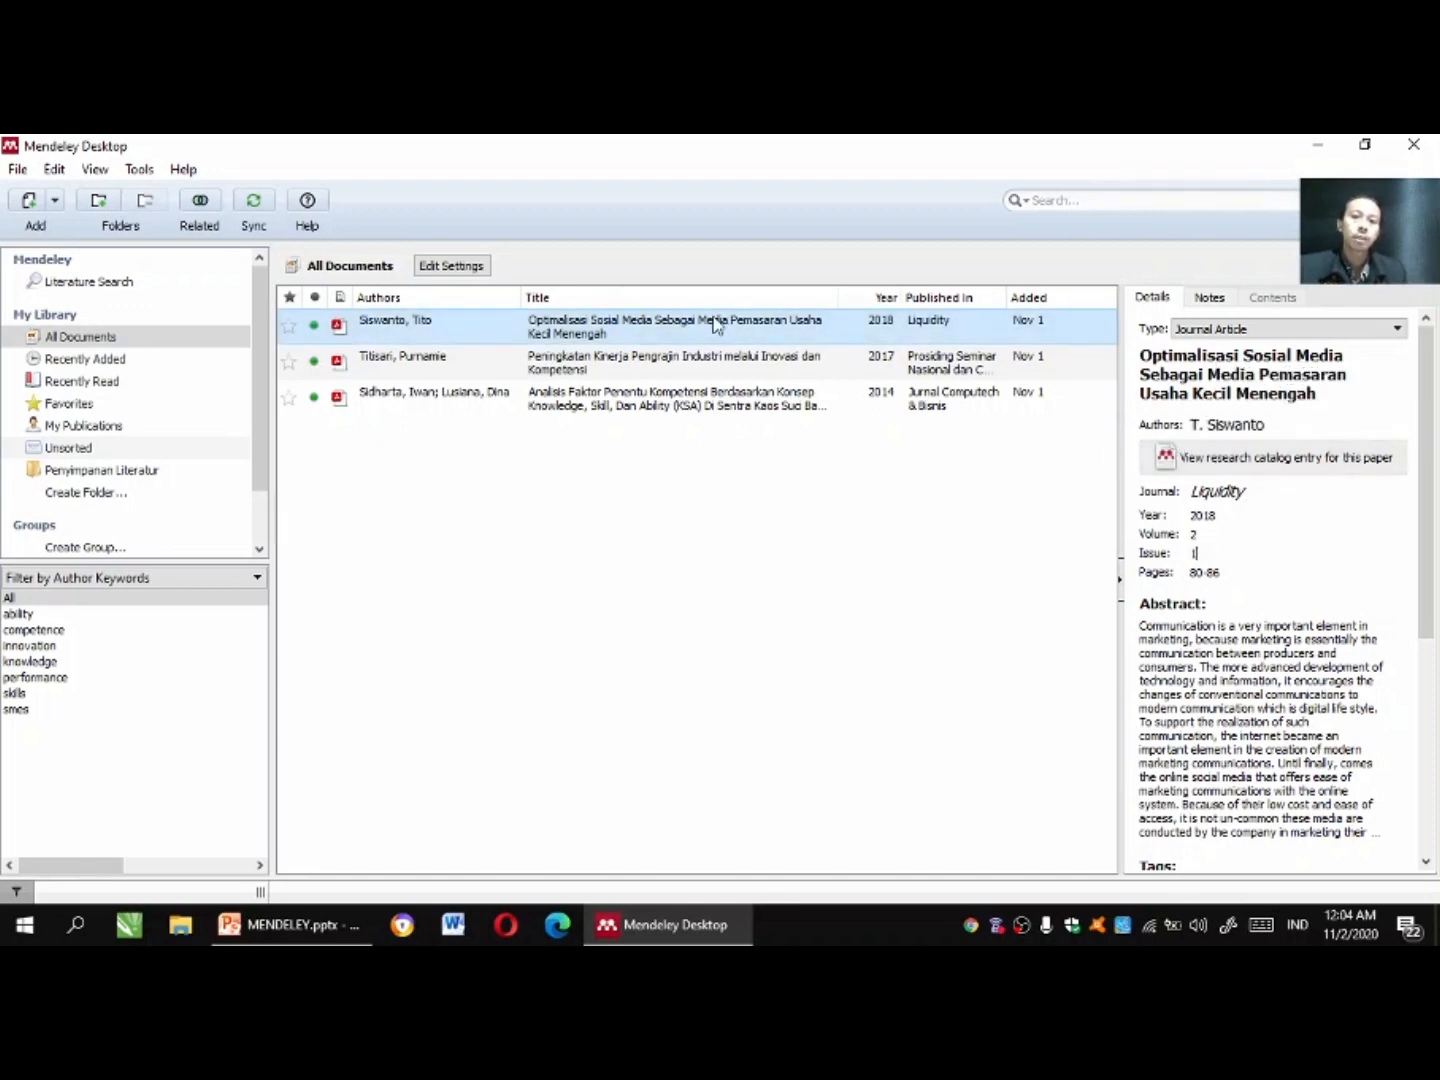
right_click(589, 329)
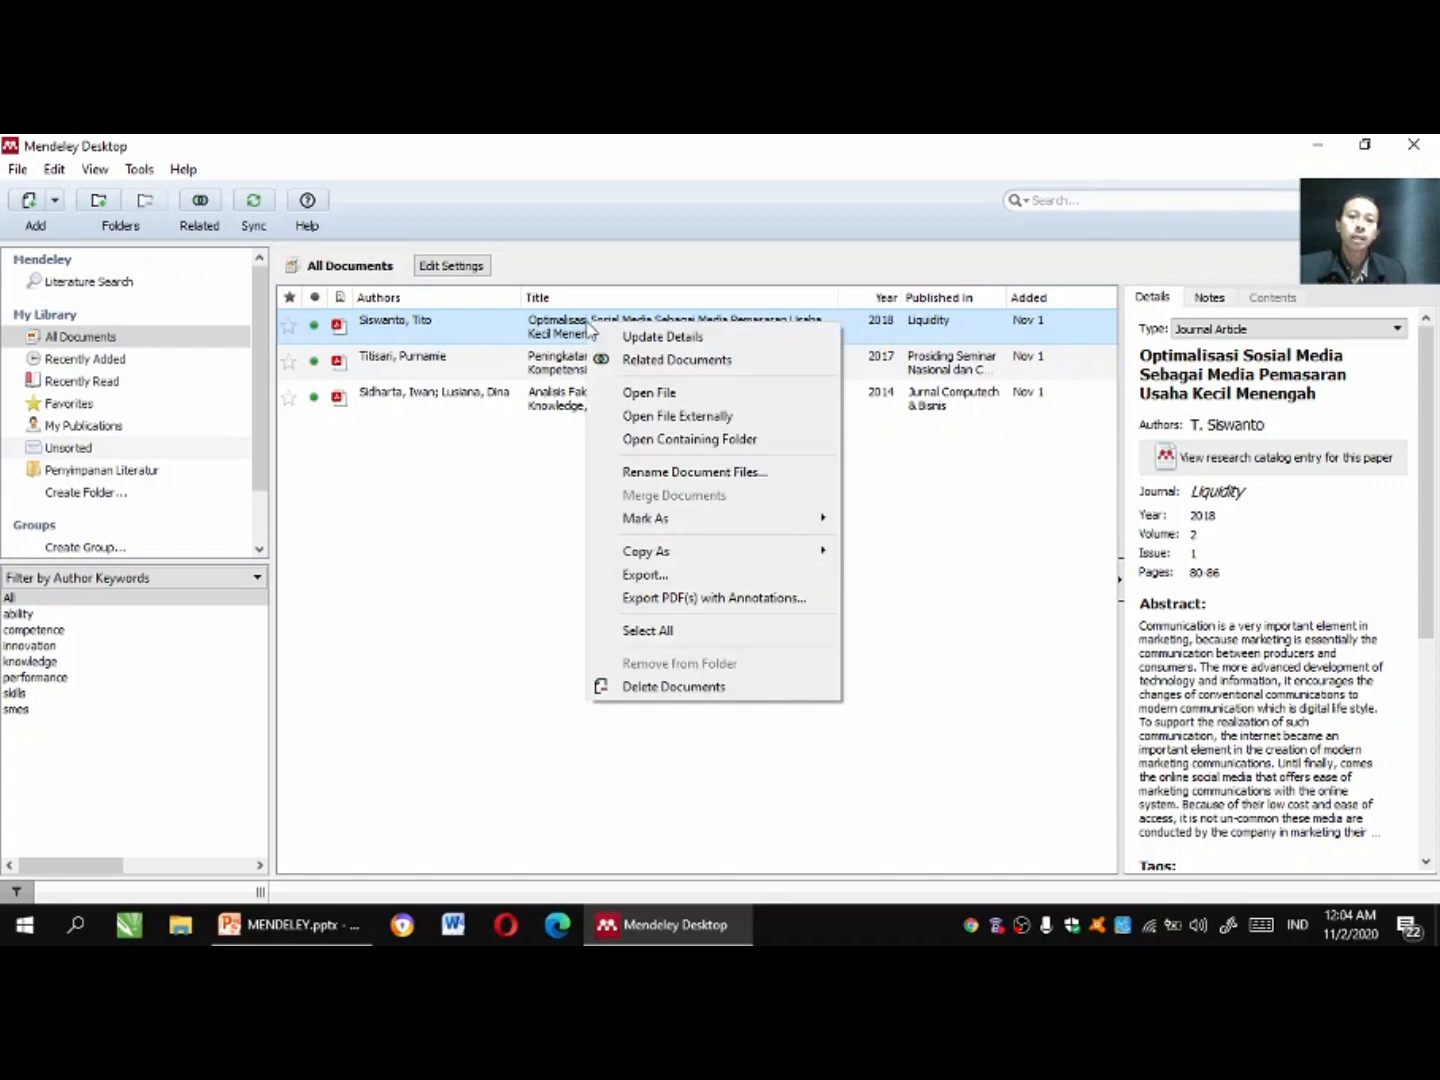
left_click(641, 338)
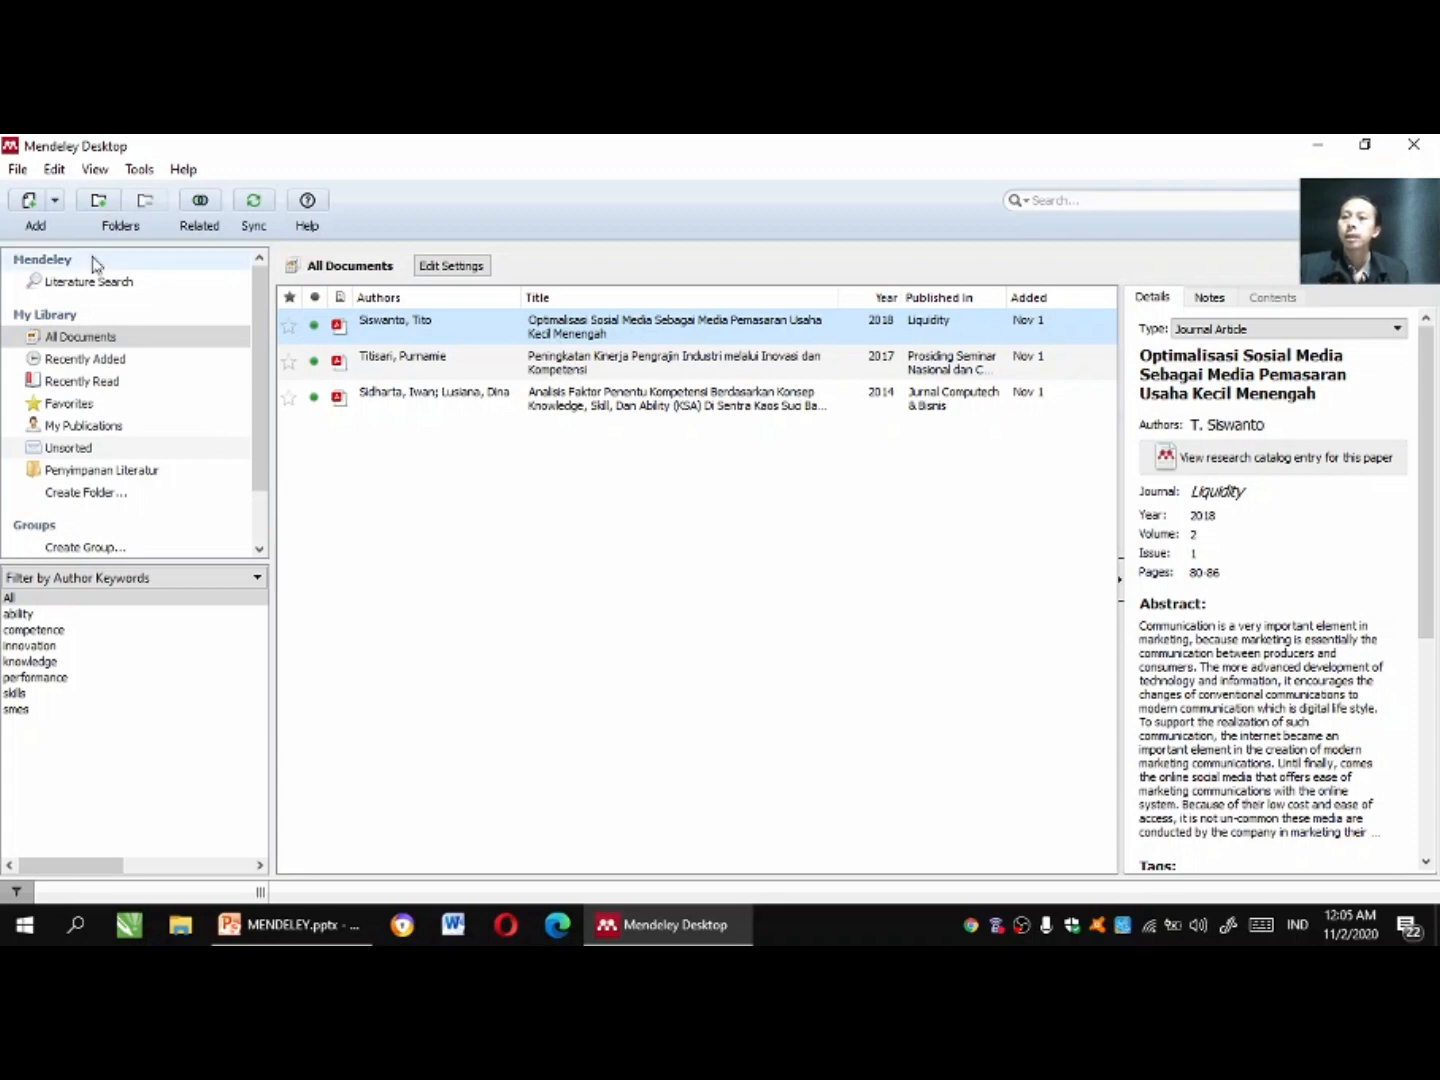
Import the KUMPULAN ARTIKEL folder, located inside the MENDELEY folder on Data (D:), including subfolders, and synchronize the library.
left_click(57, 204)
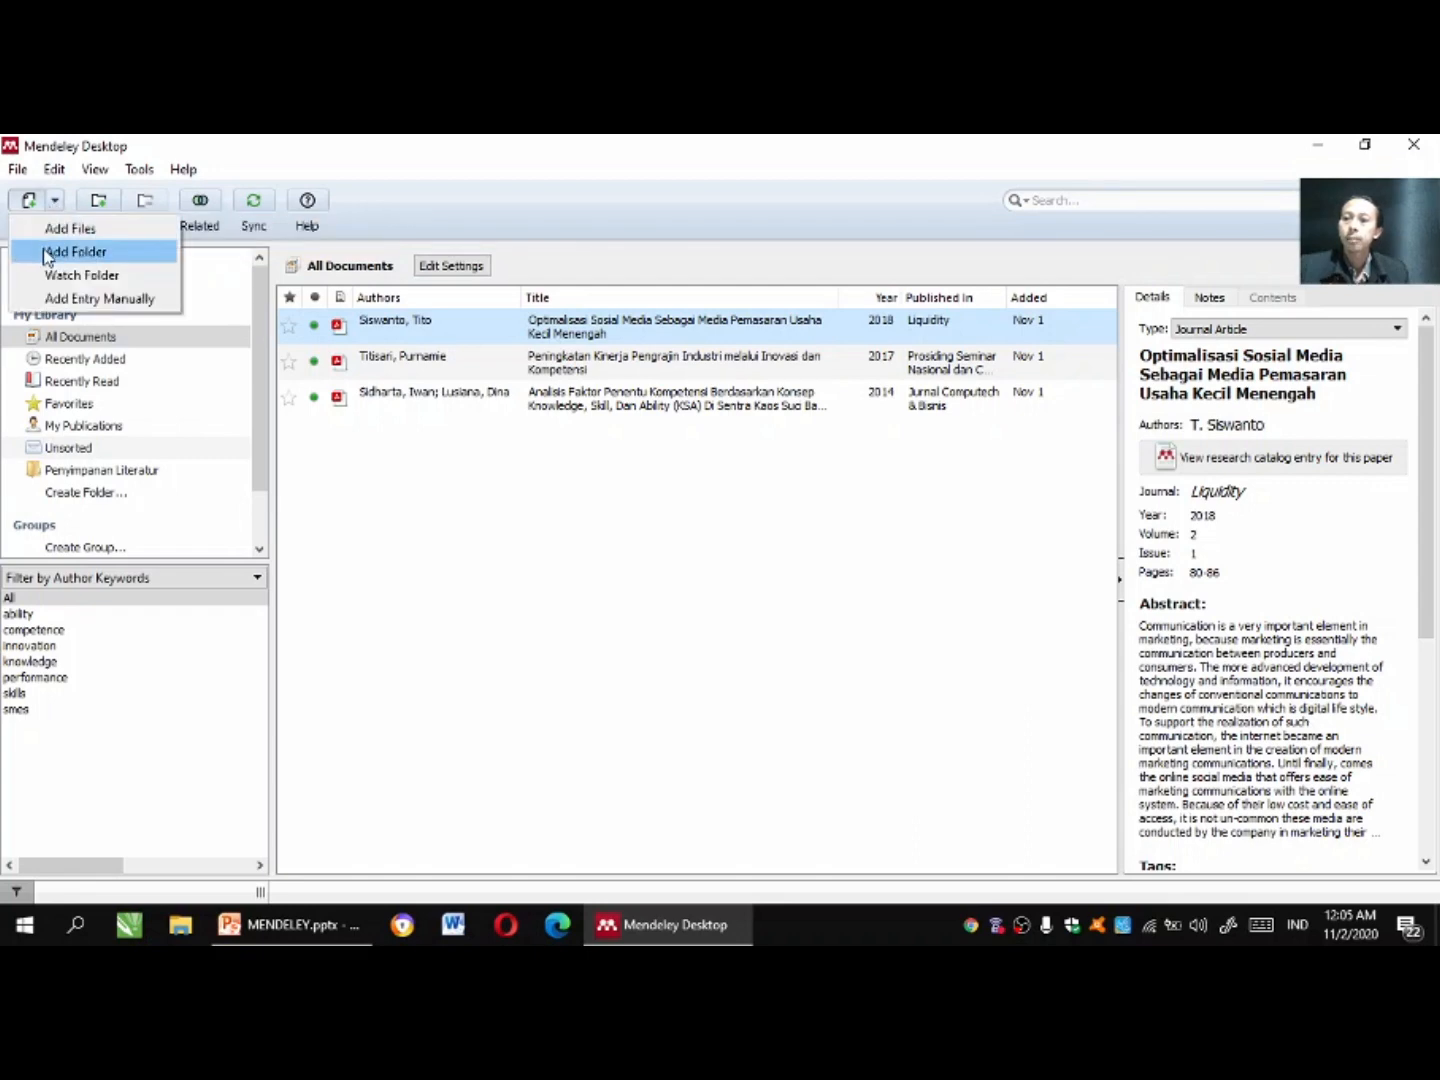
left_click(46, 254)
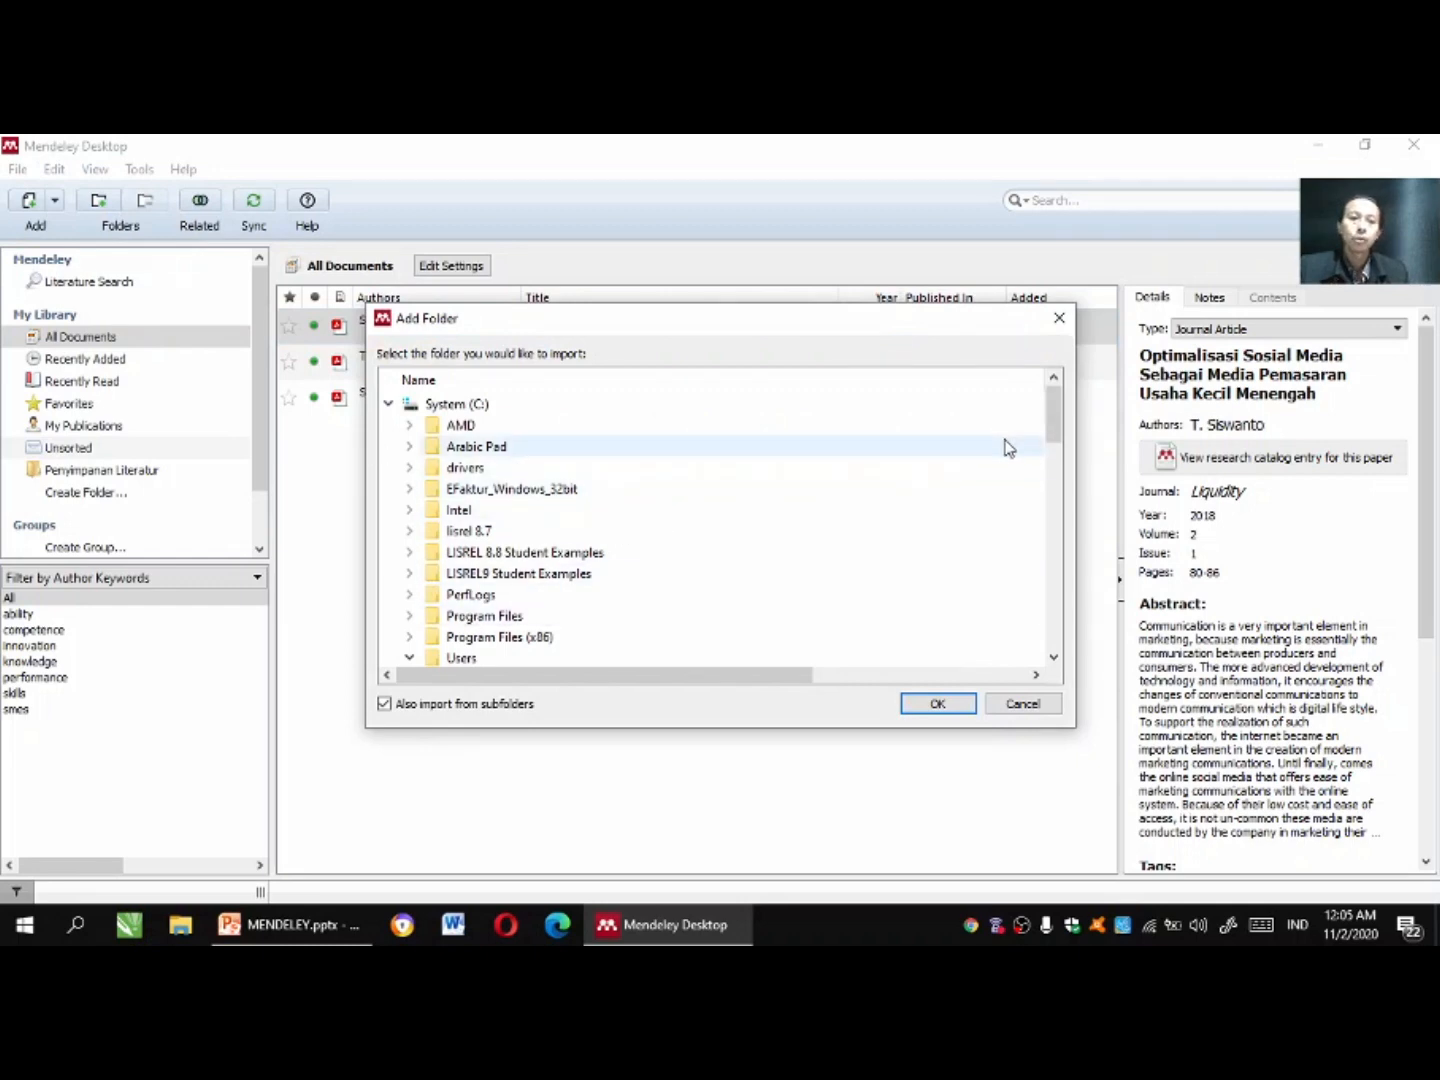
left_click_drag(1057, 423, 1057, 448)
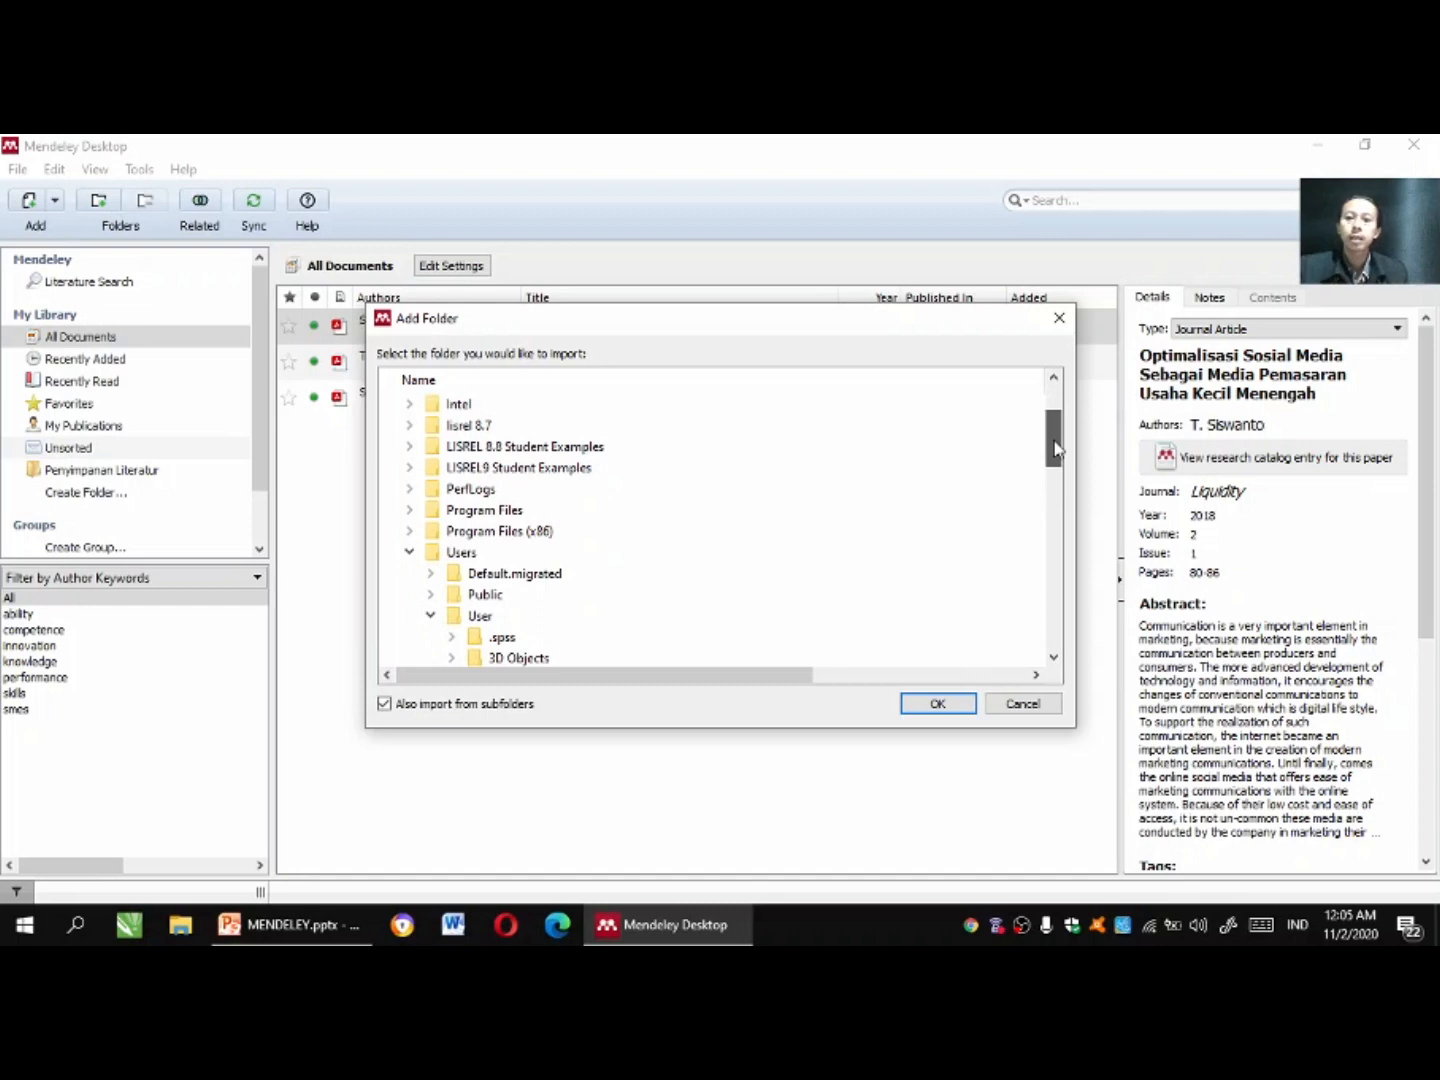
left_click_drag(1057, 448, 1060, 659)
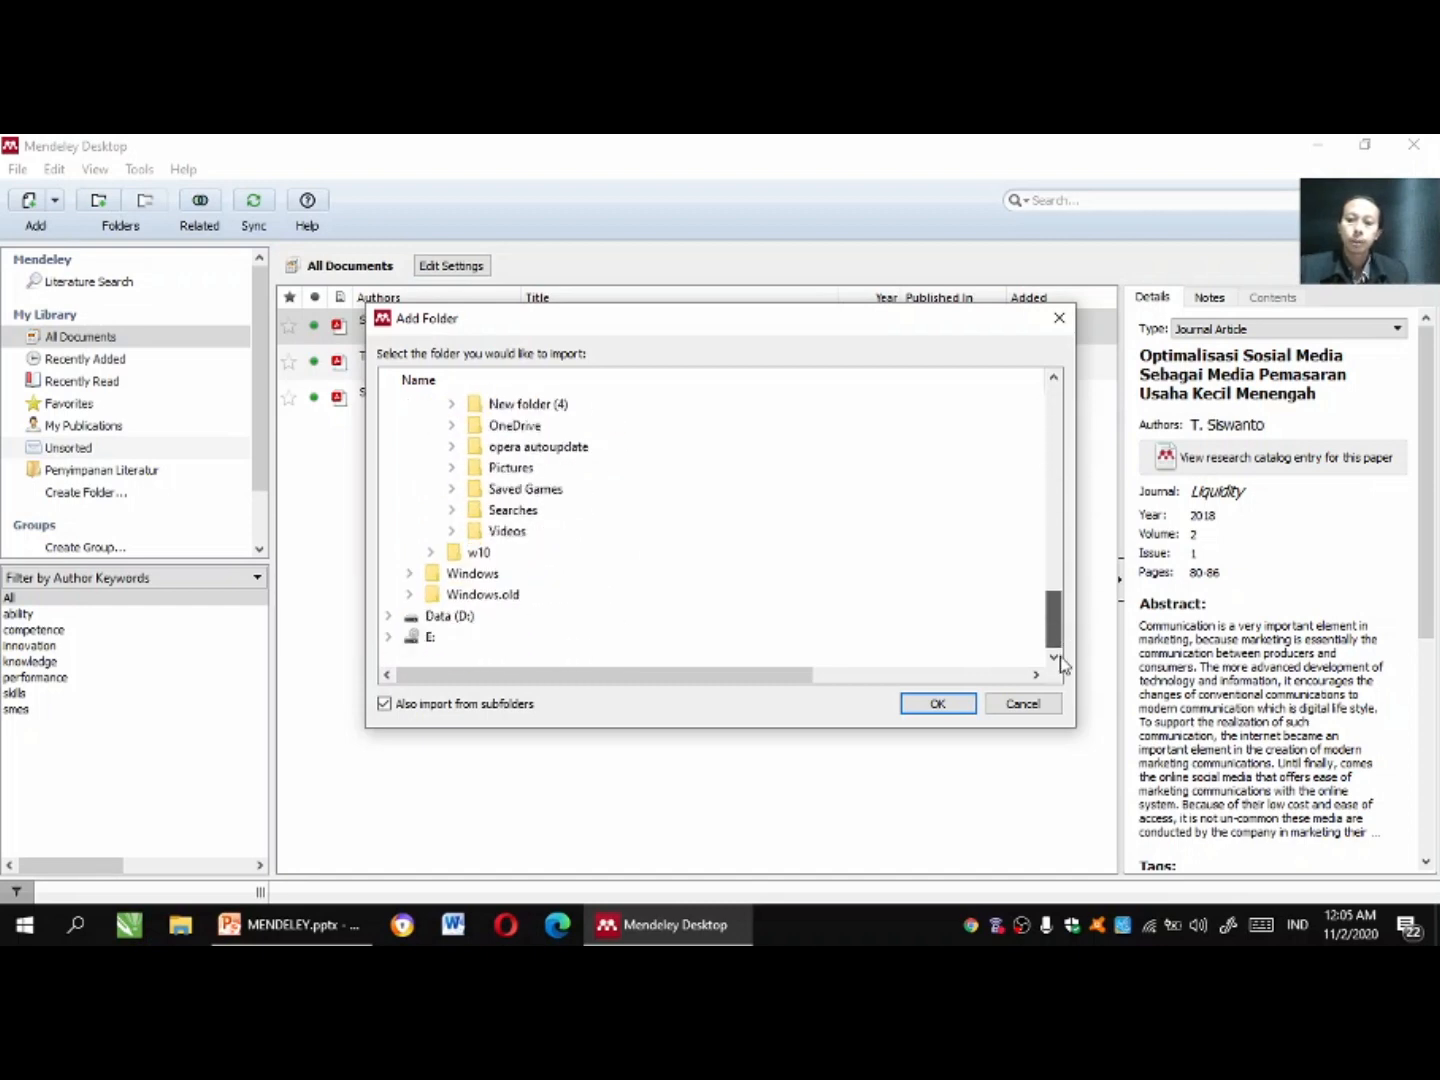
left_click(446, 619)
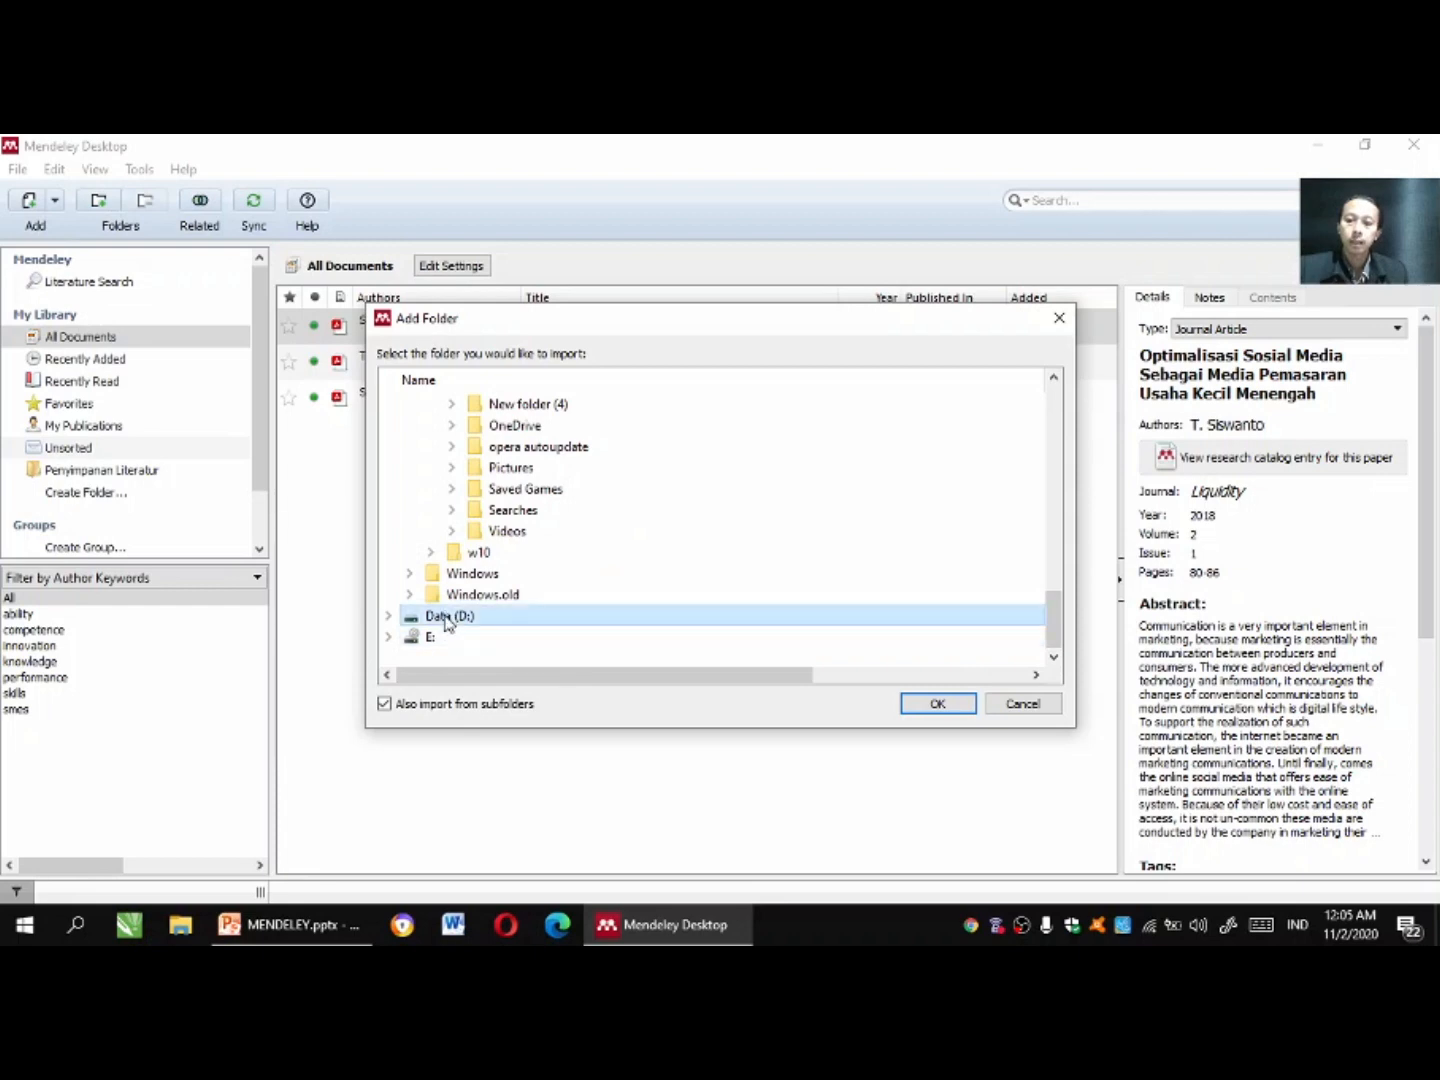
double_click(445, 618)
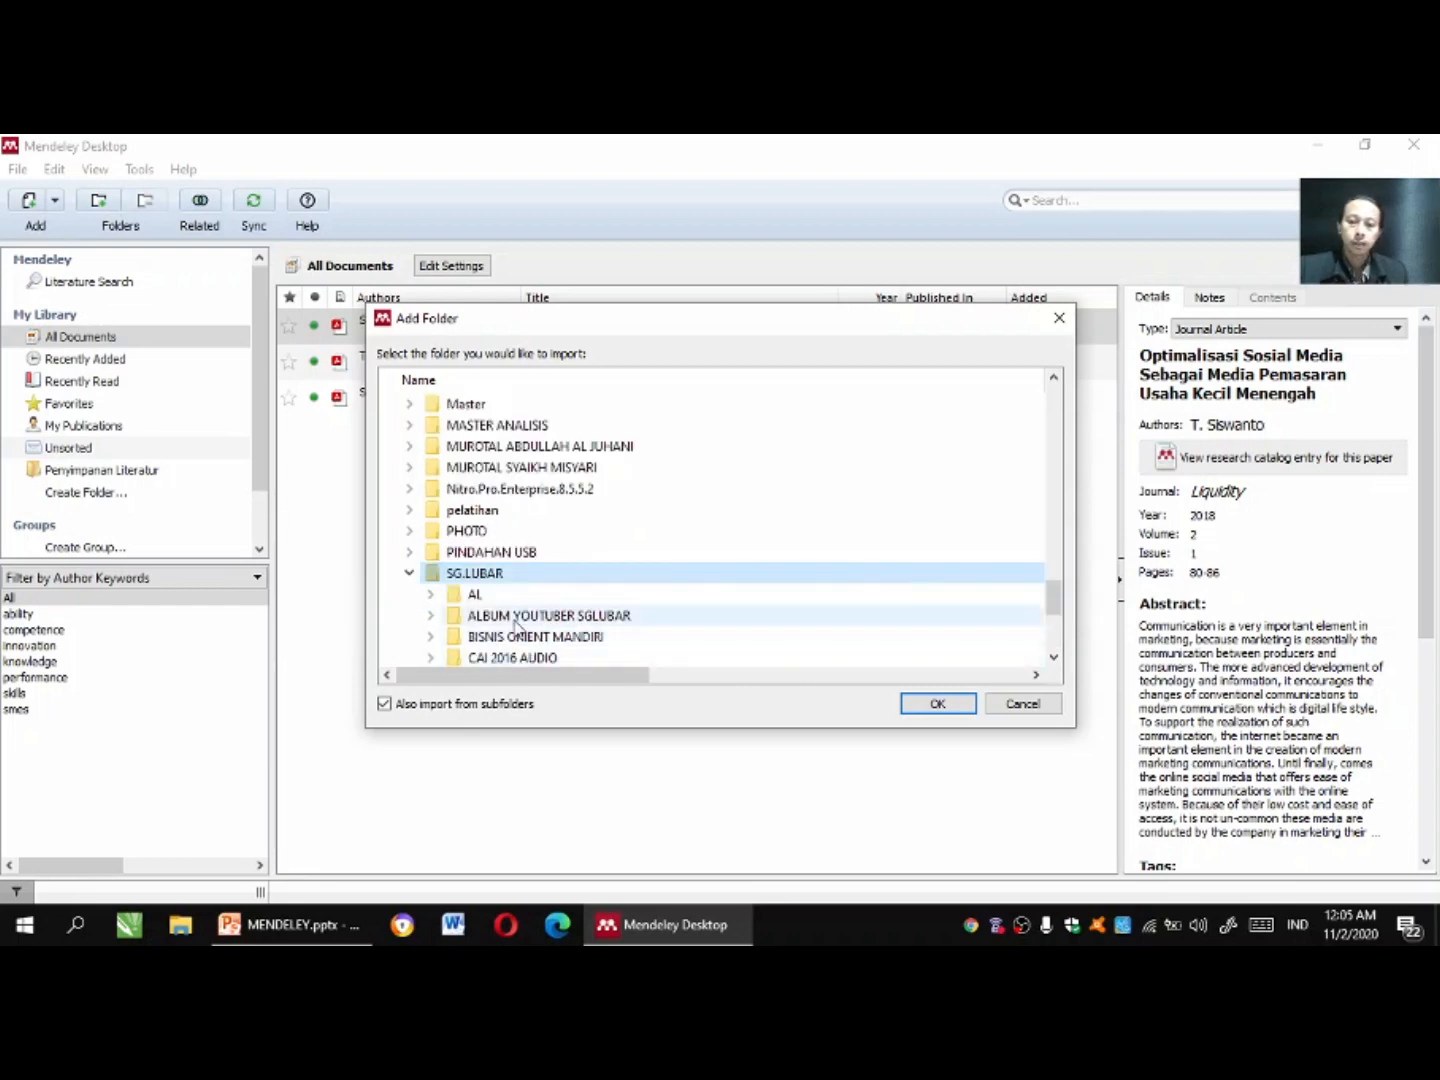
double_click(516, 621)
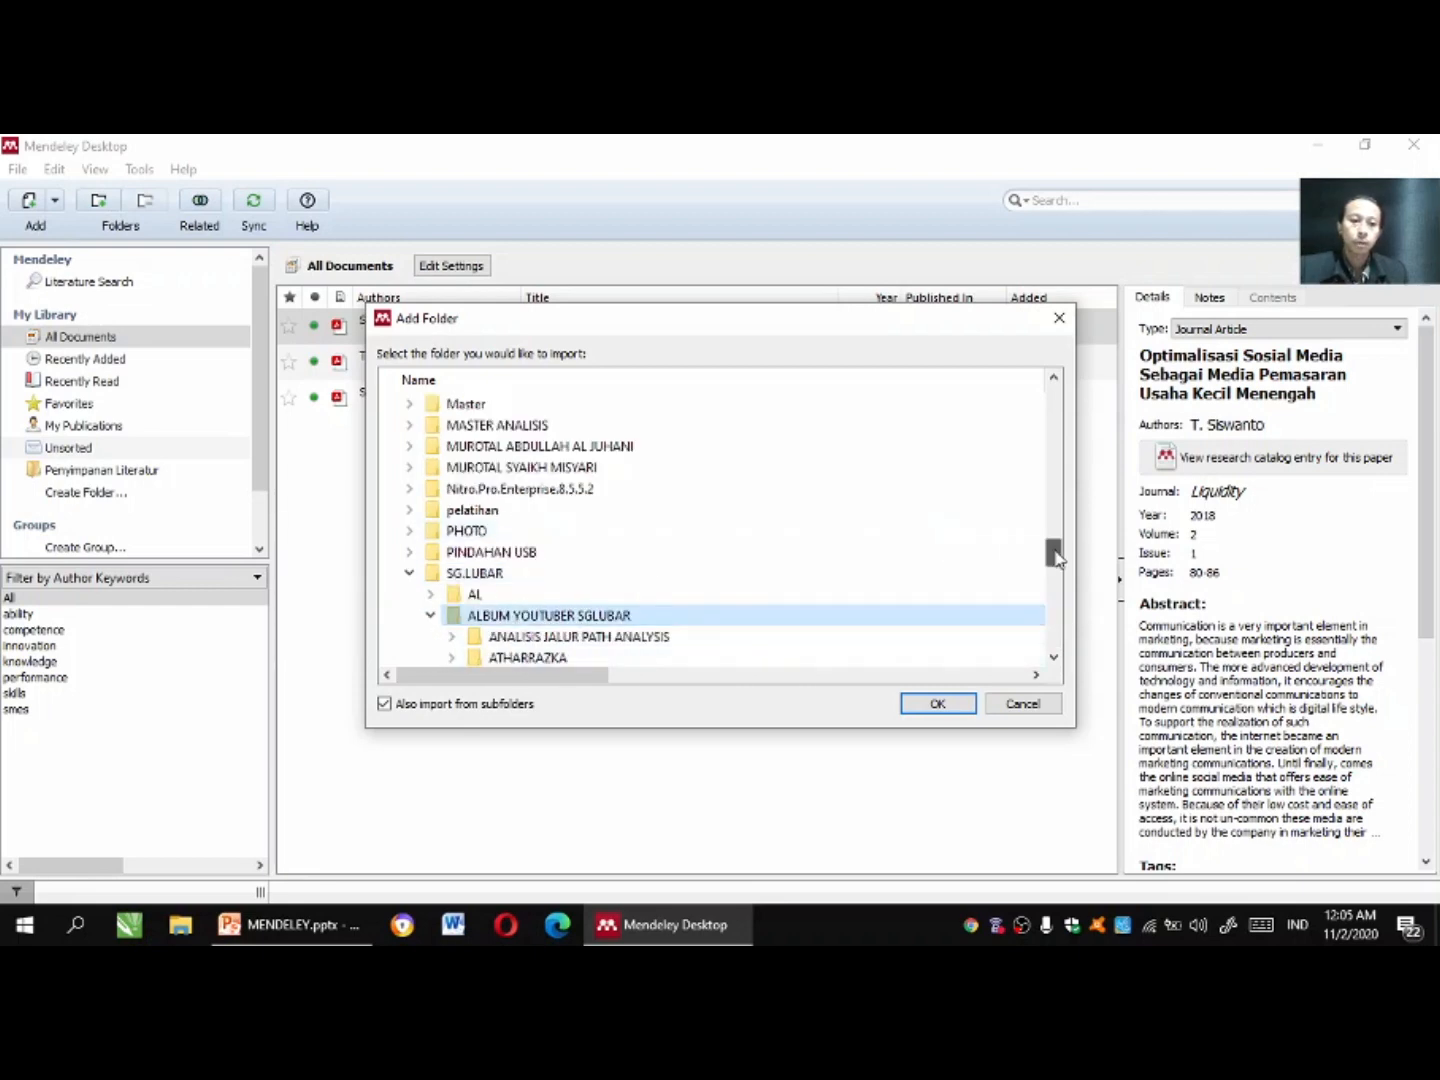
left_click_drag(1052, 554, 1054, 578)
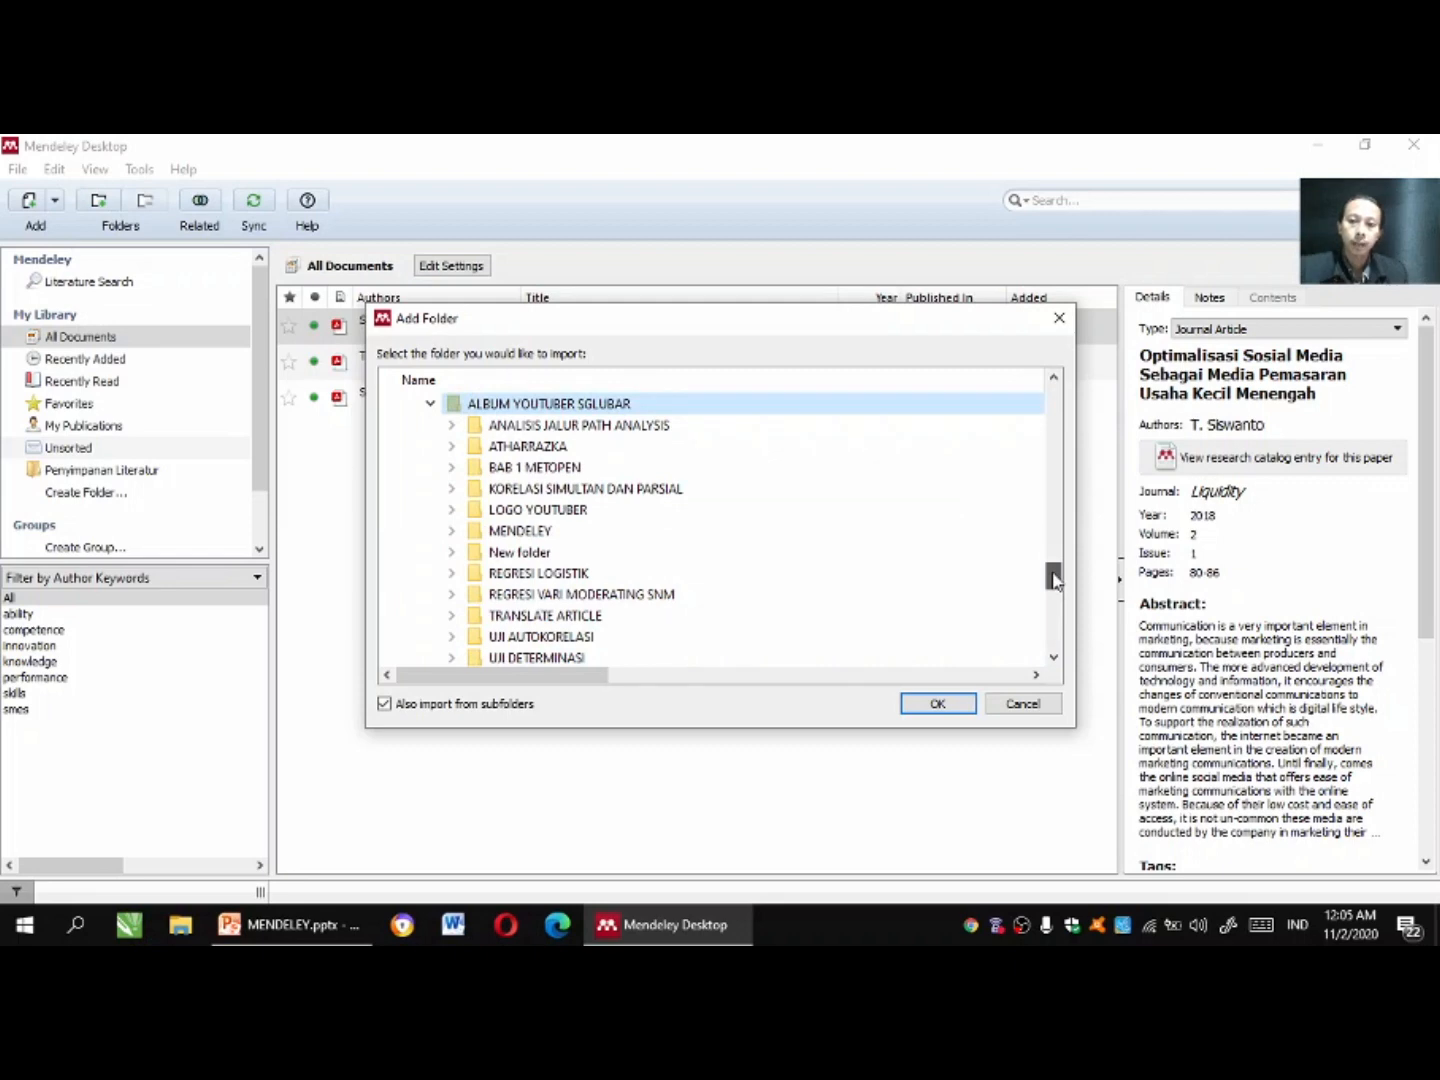
double_click(509, 533)
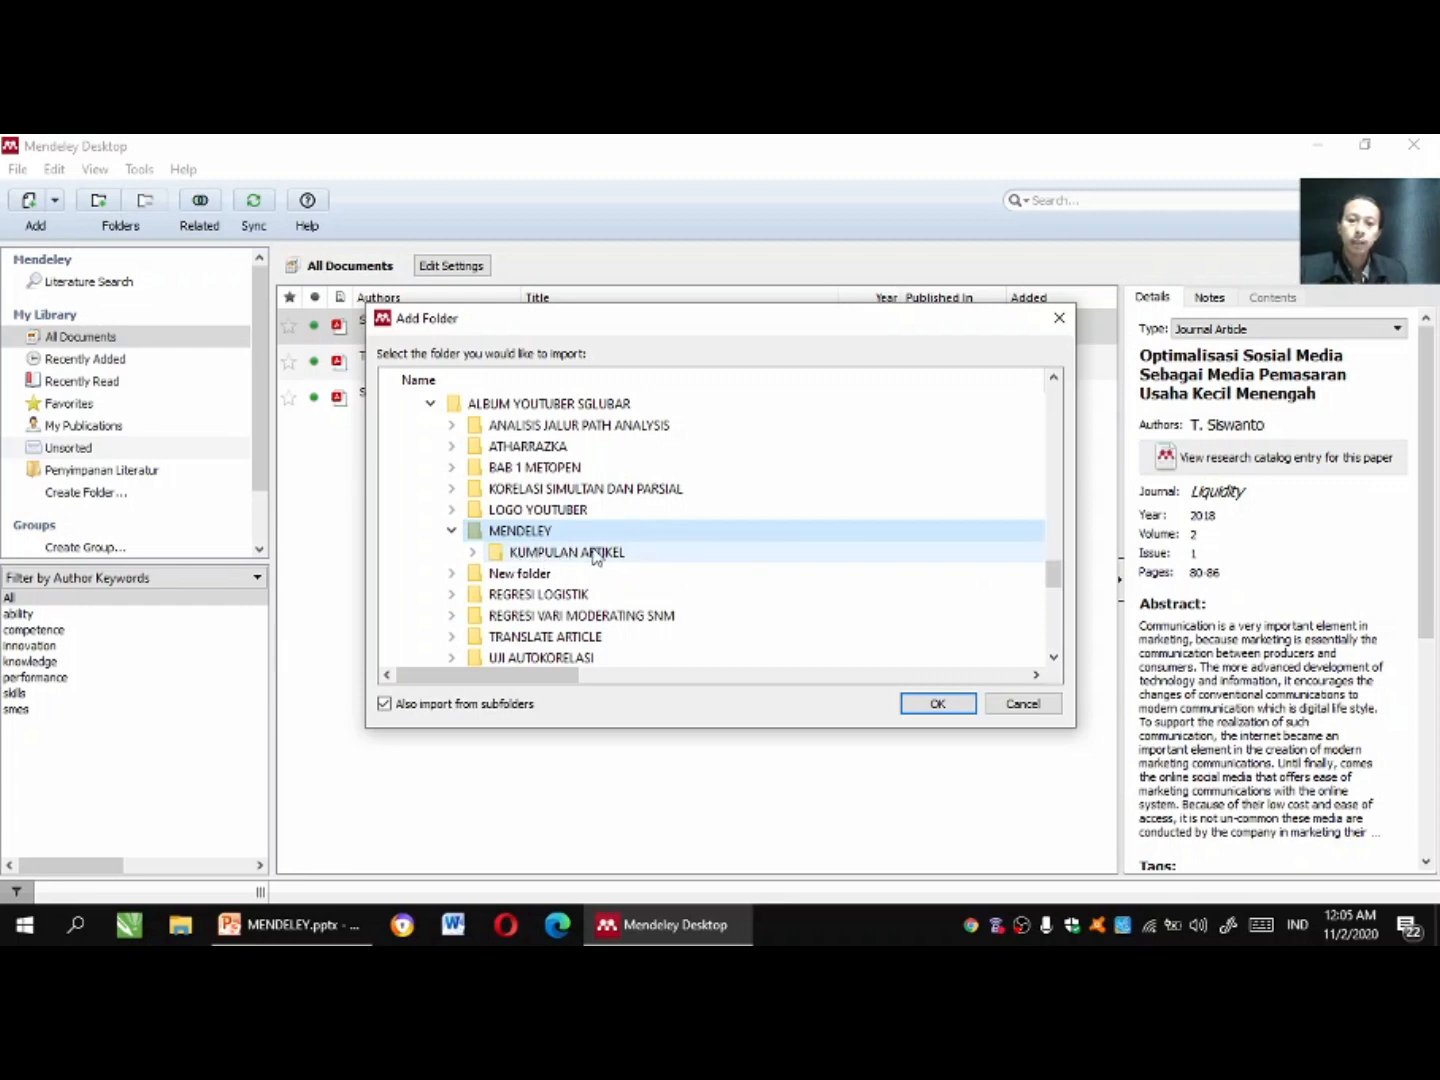
left_click(526, 558)
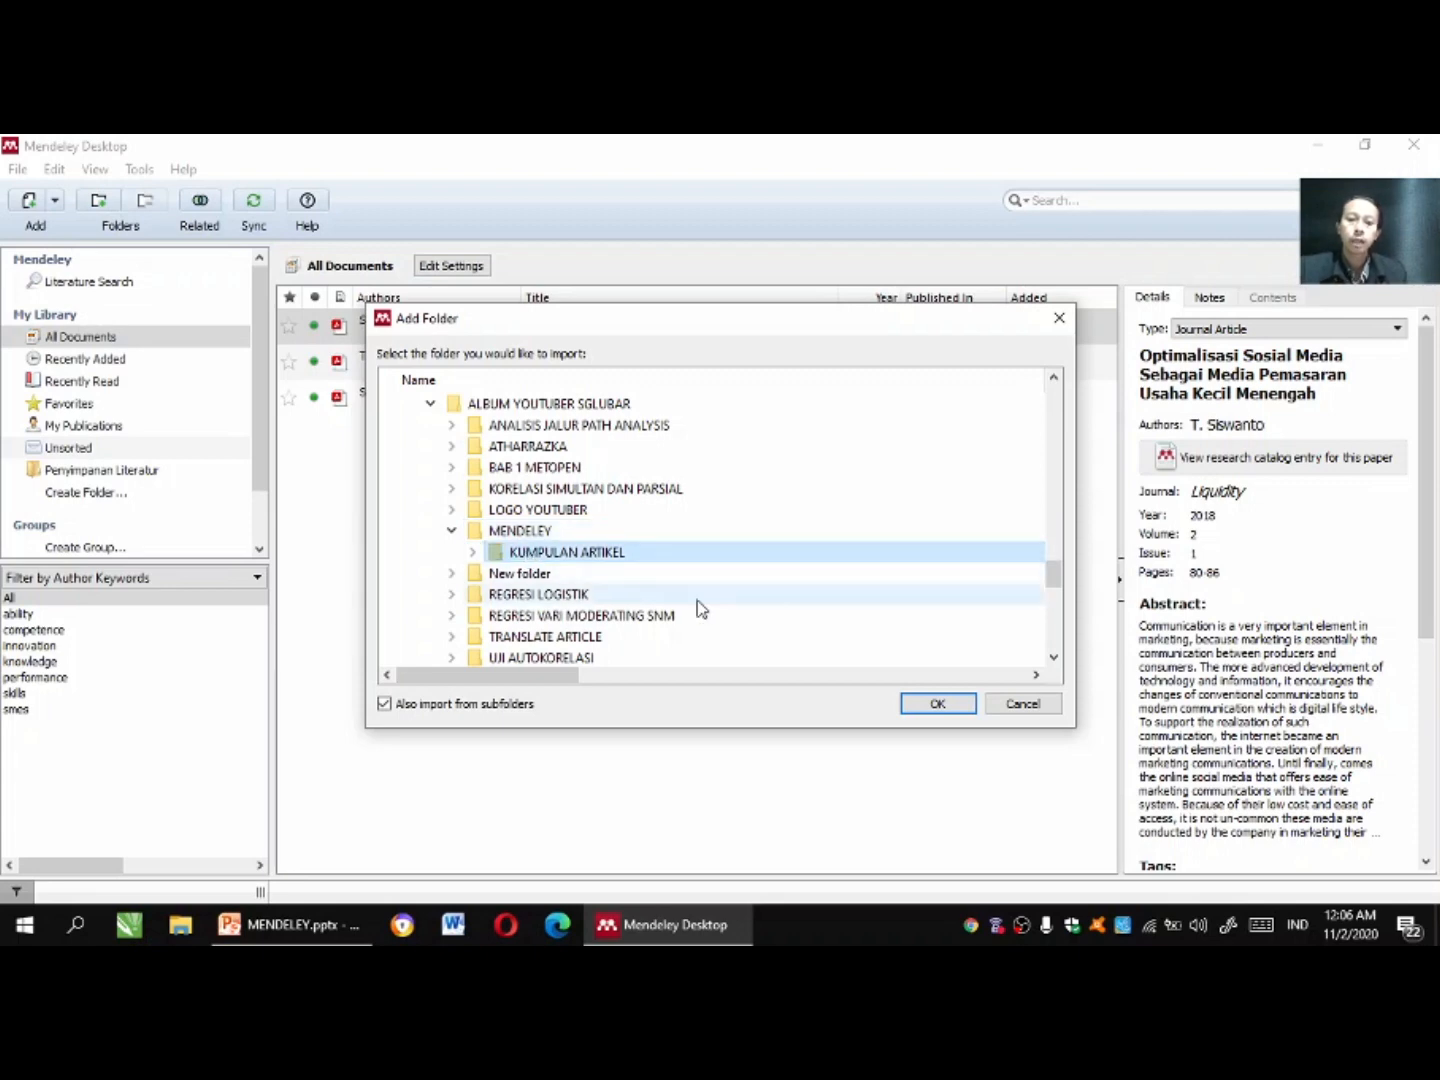
left_click(935, 703)
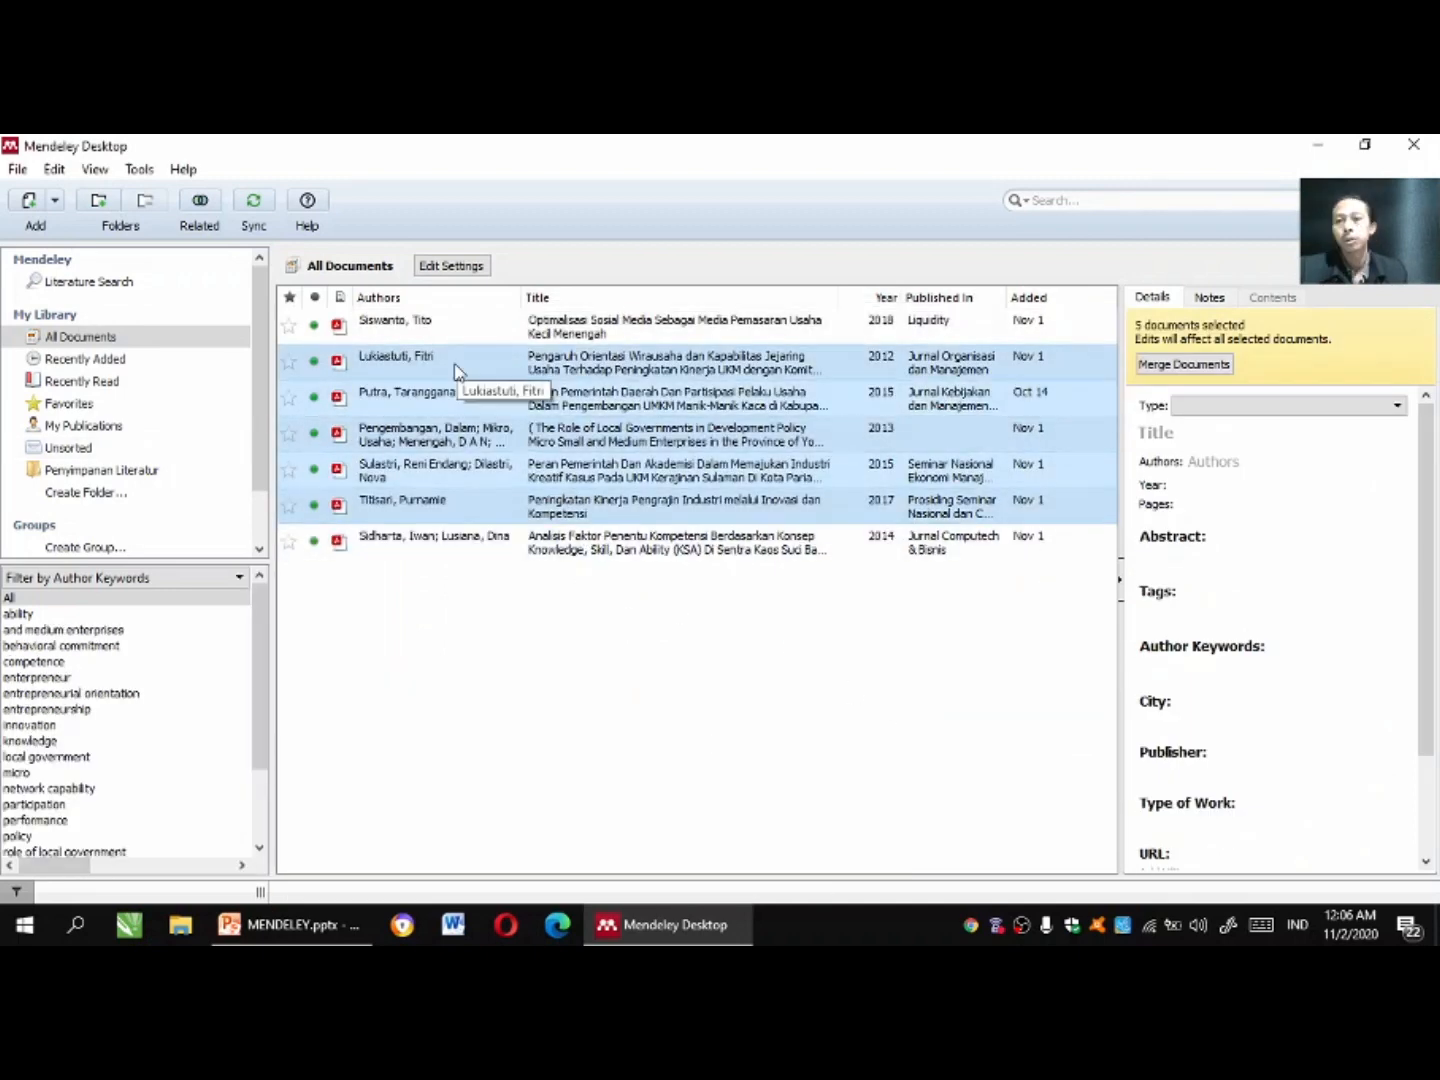
left_click(254, 202)
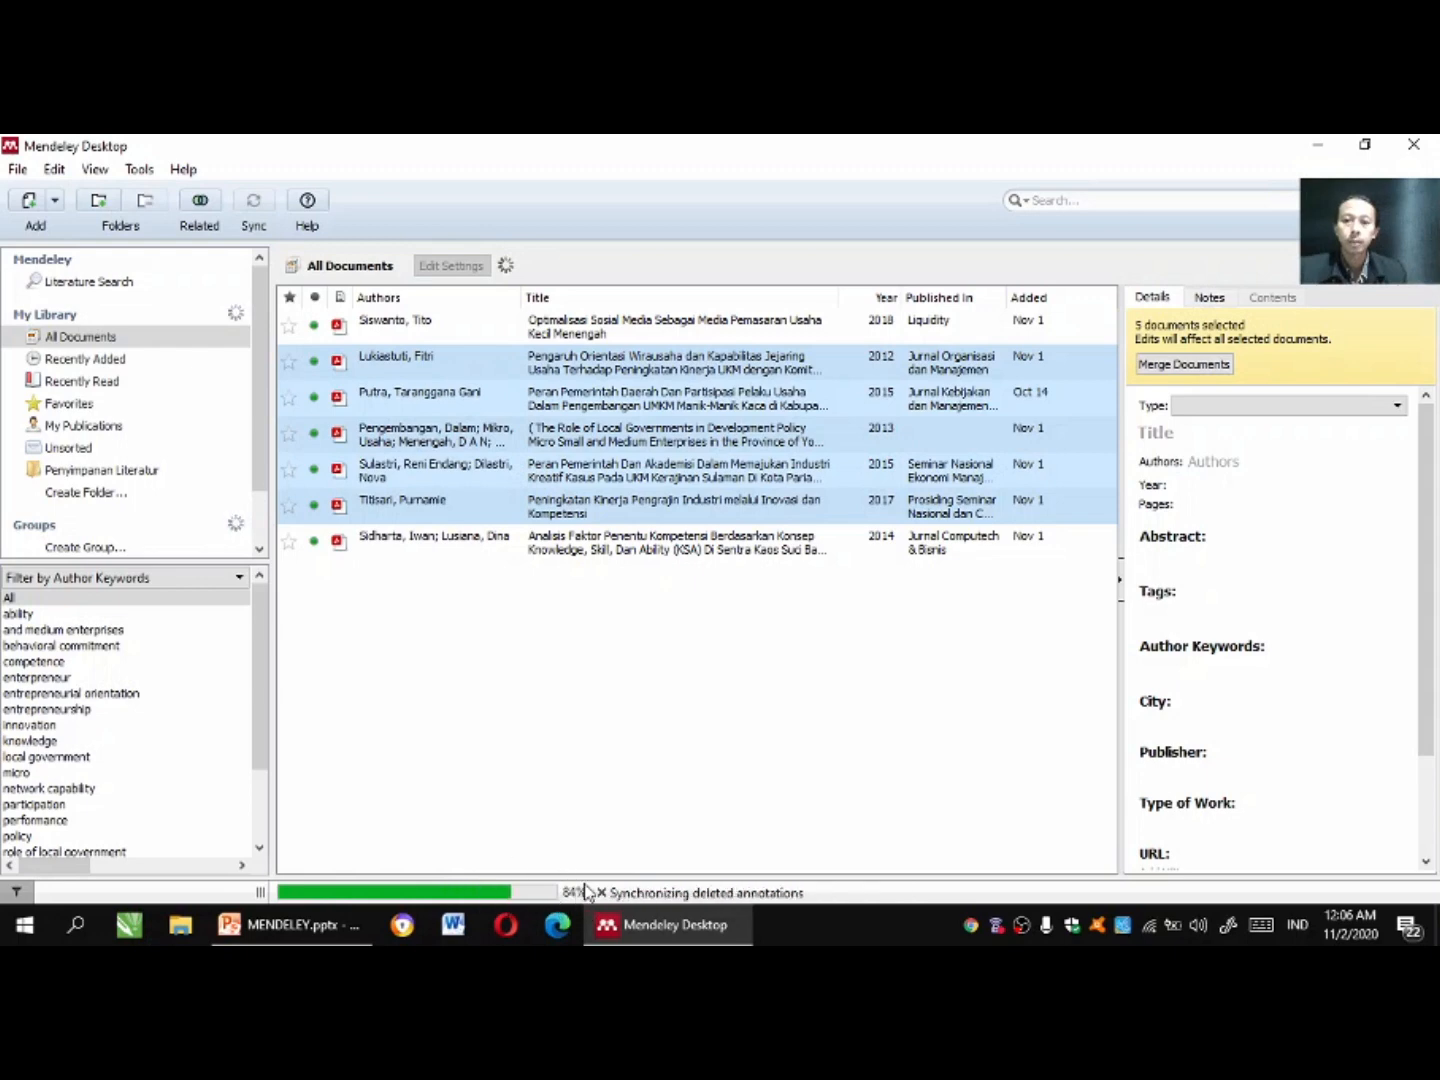
Check the bibliographic details of the newly imported articles one by one, including journal, volume, issue and pages.
left_click(550, 362)
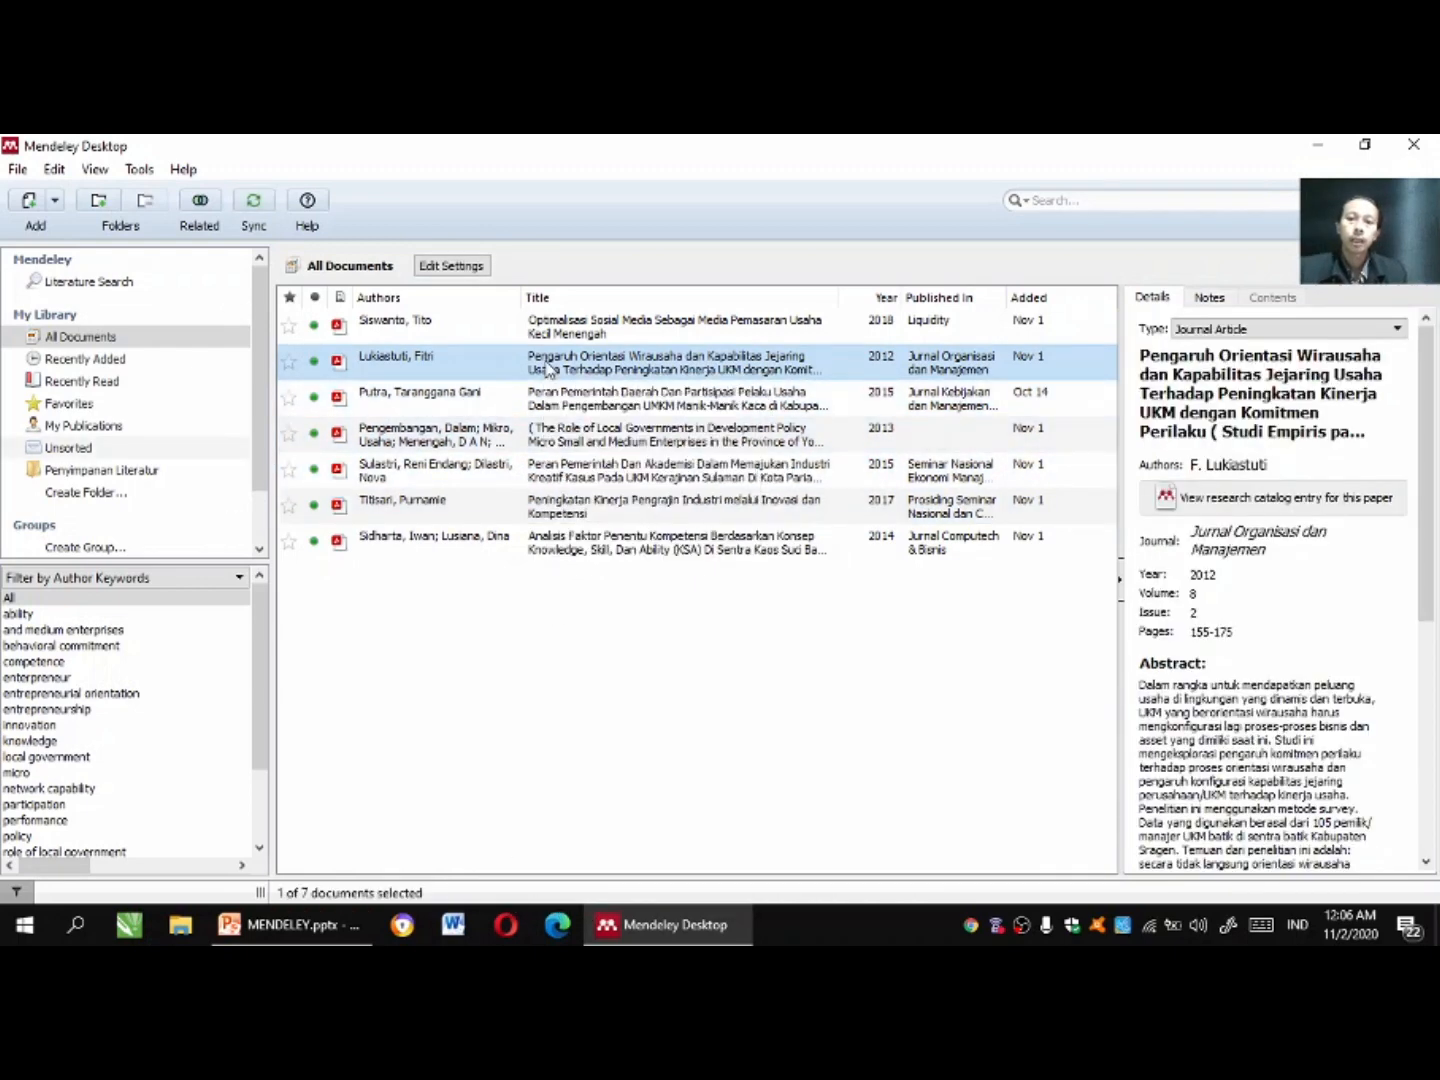
left_click(554, 401)
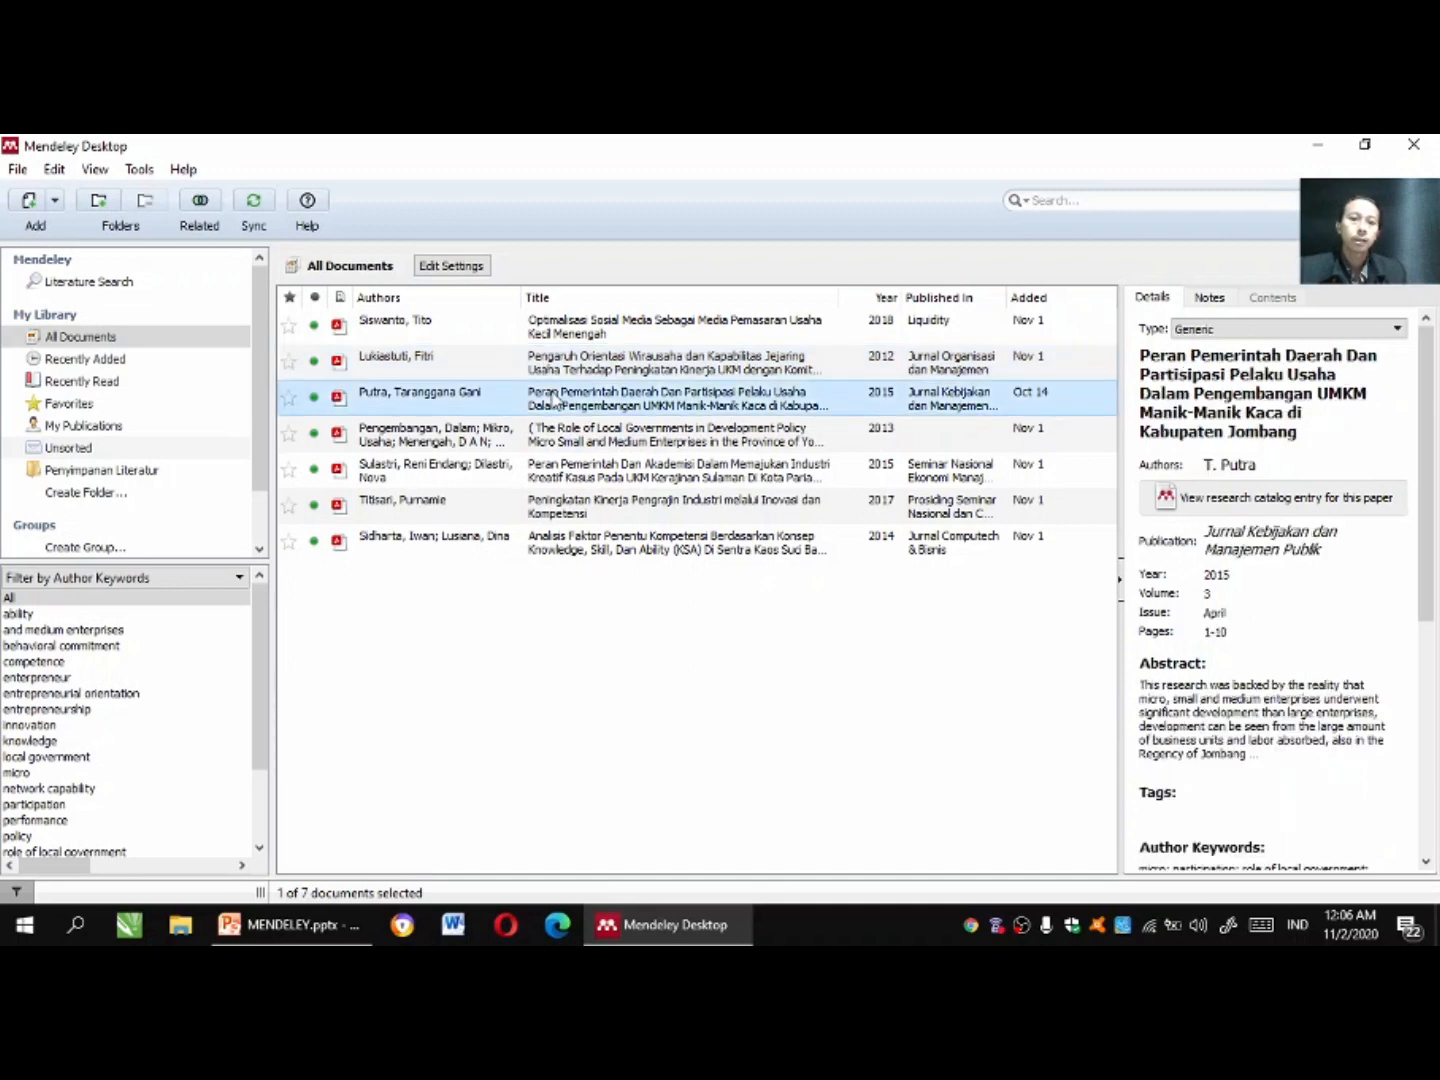
left_click(566, 448)
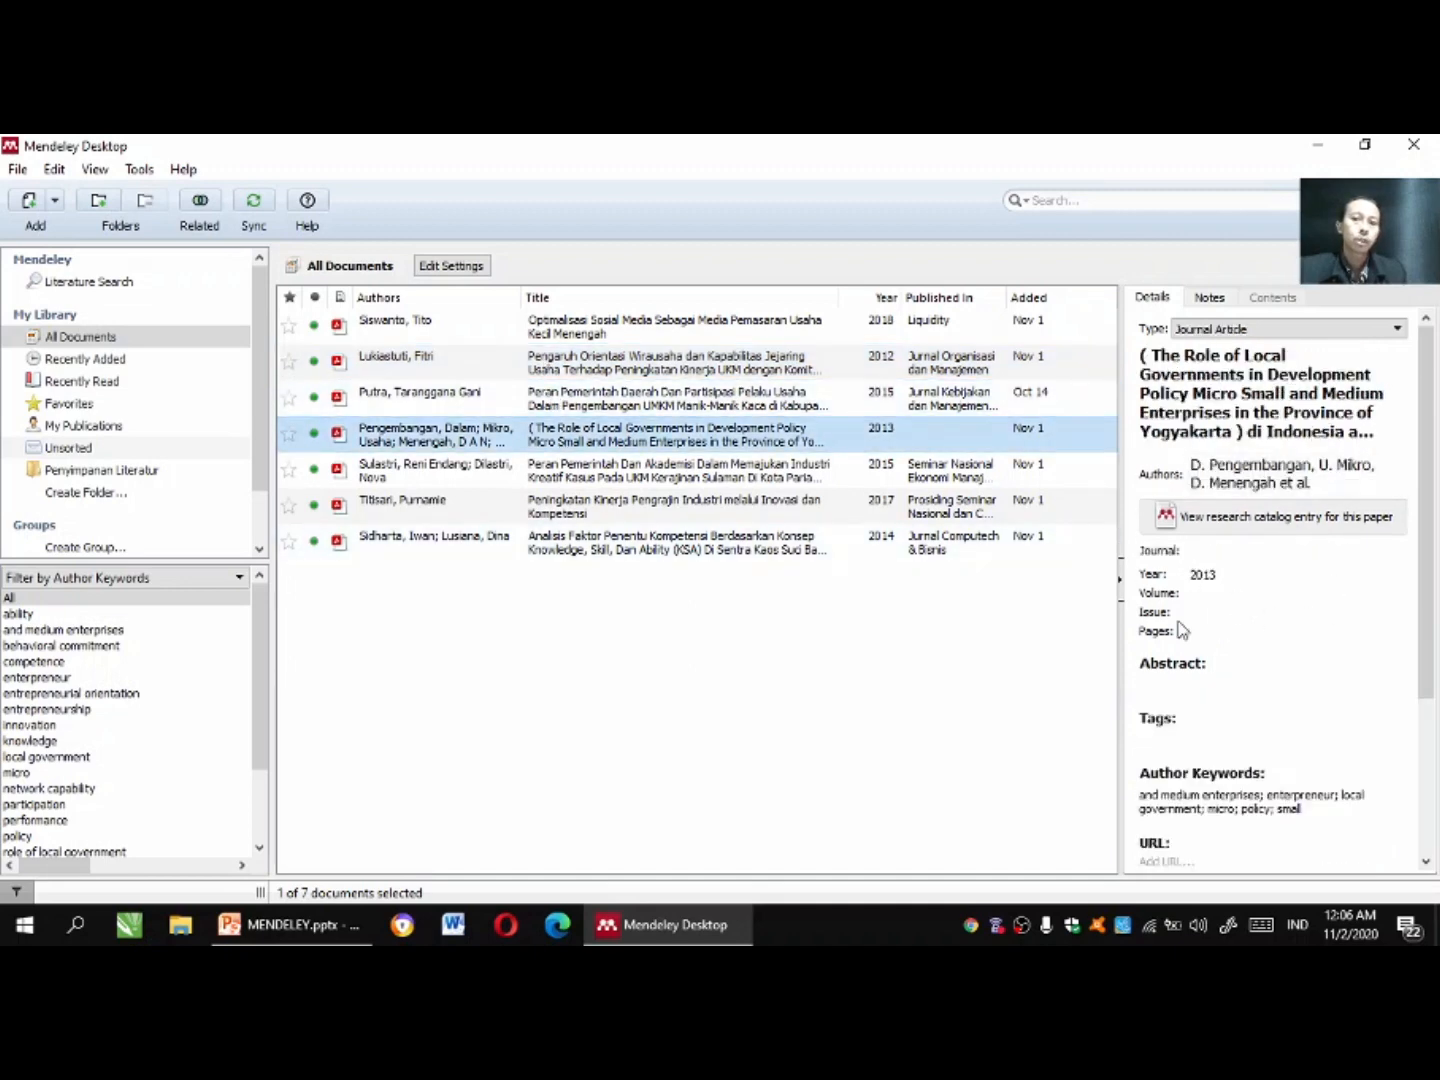
left_click(708, 462)
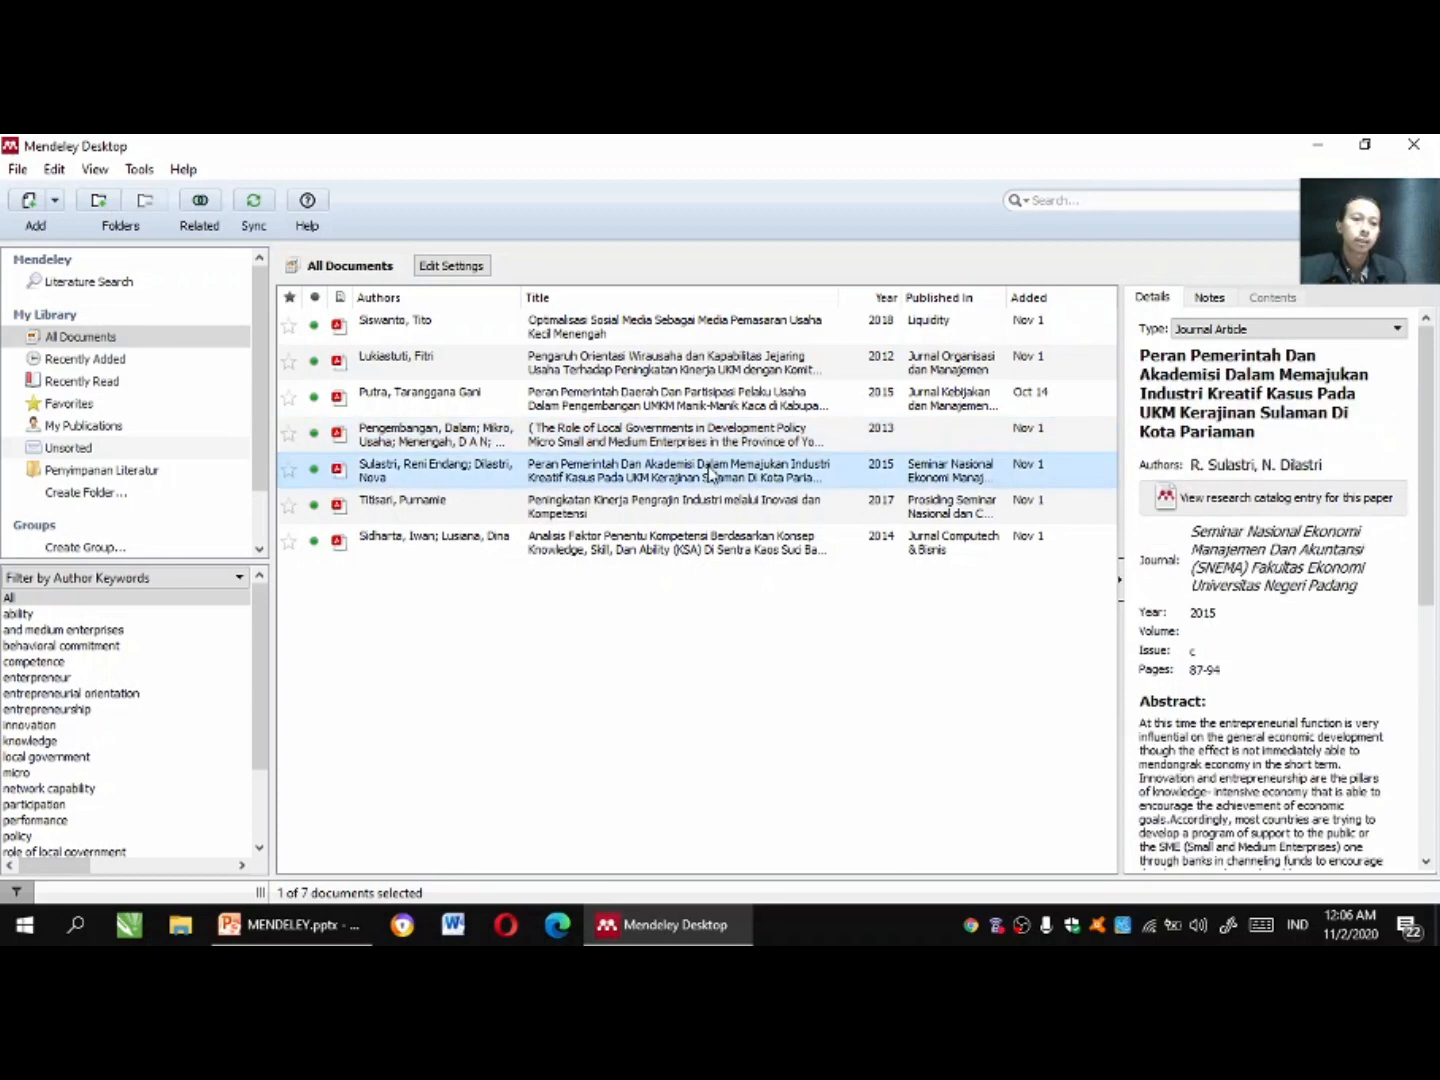
Open the PDF of "The Role of Local Governments in Development Policy", examine its first page for publication details, and close it.
left_click(612, 440)
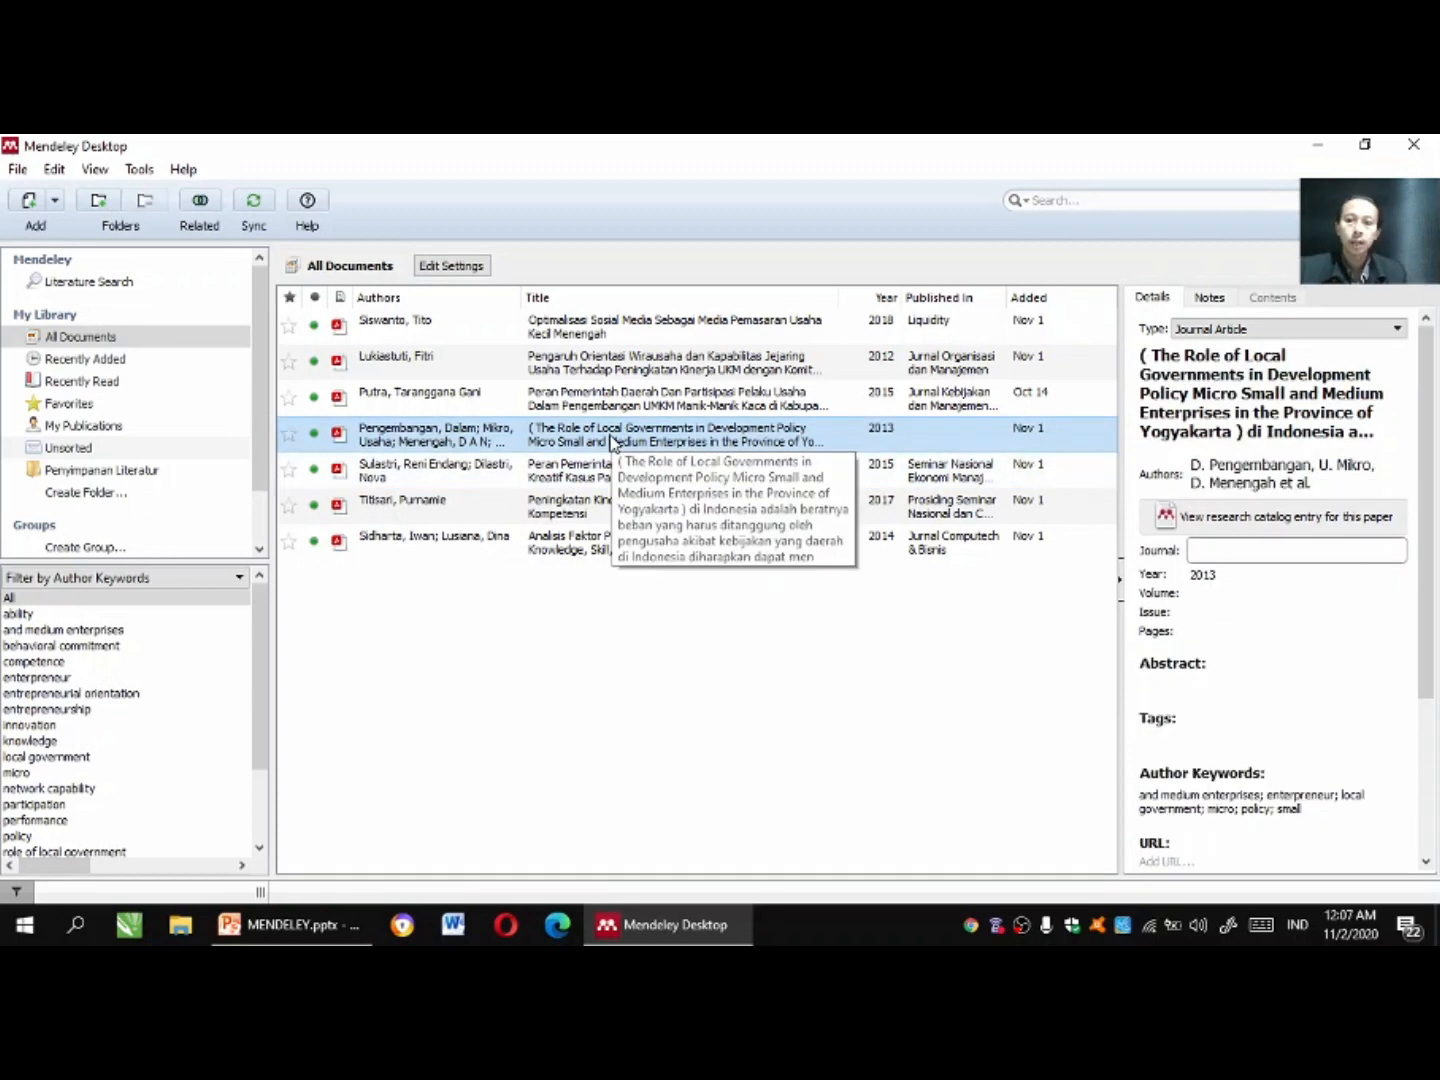
double_click(612, 440)
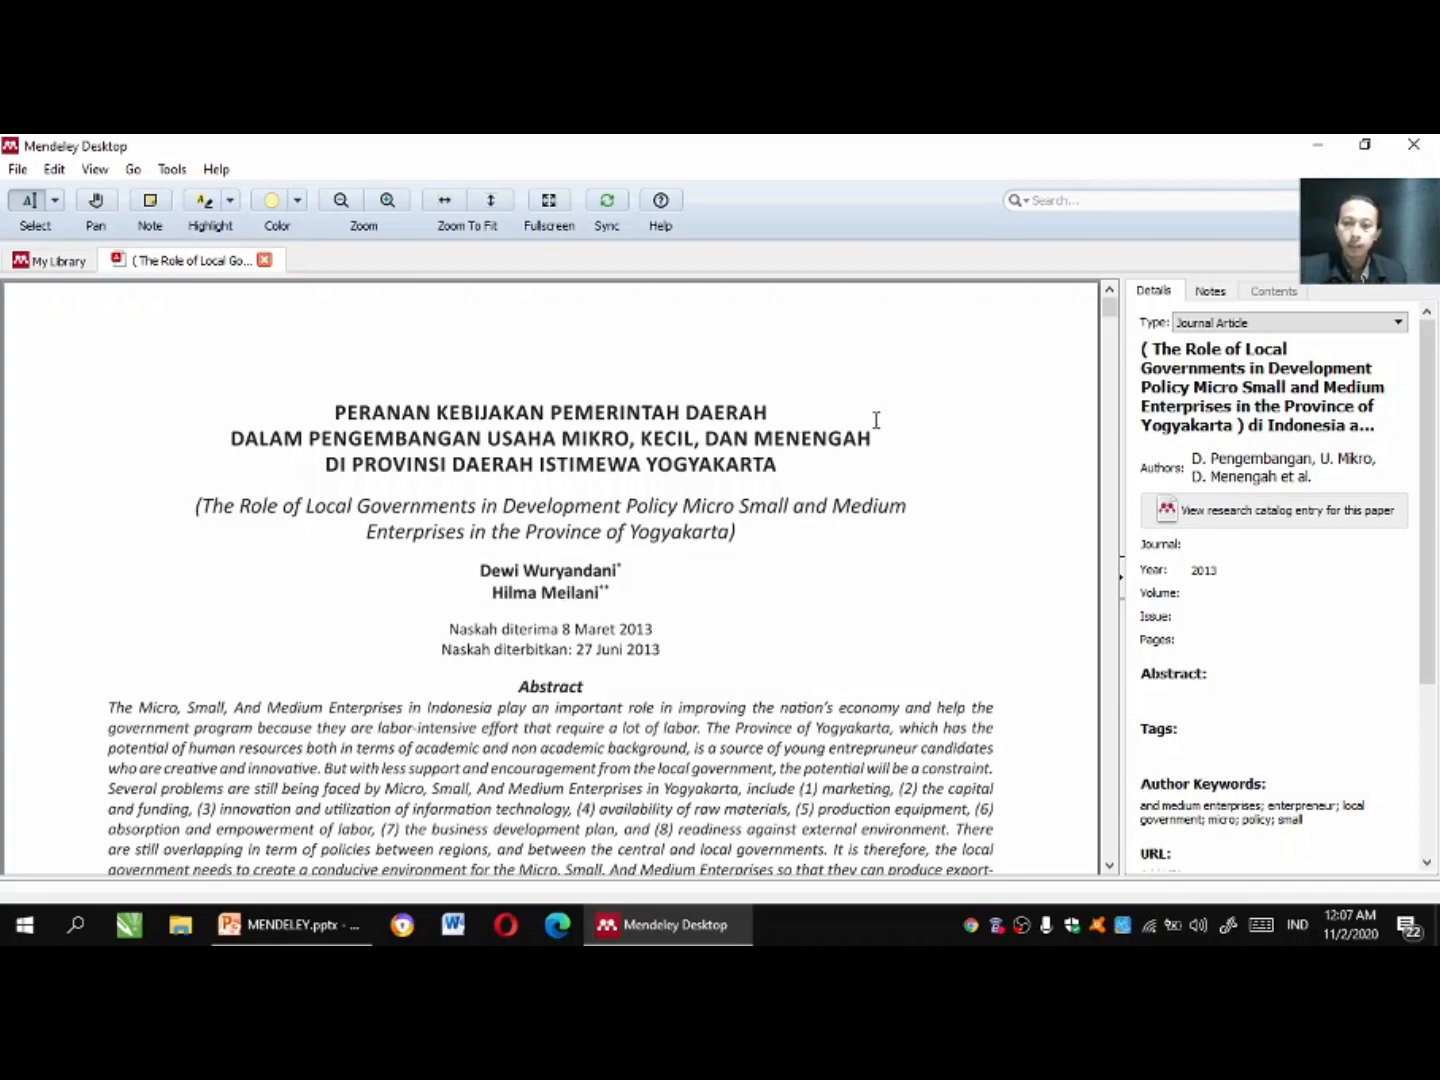
left_click_drag(1112, 314, 1067, 291)
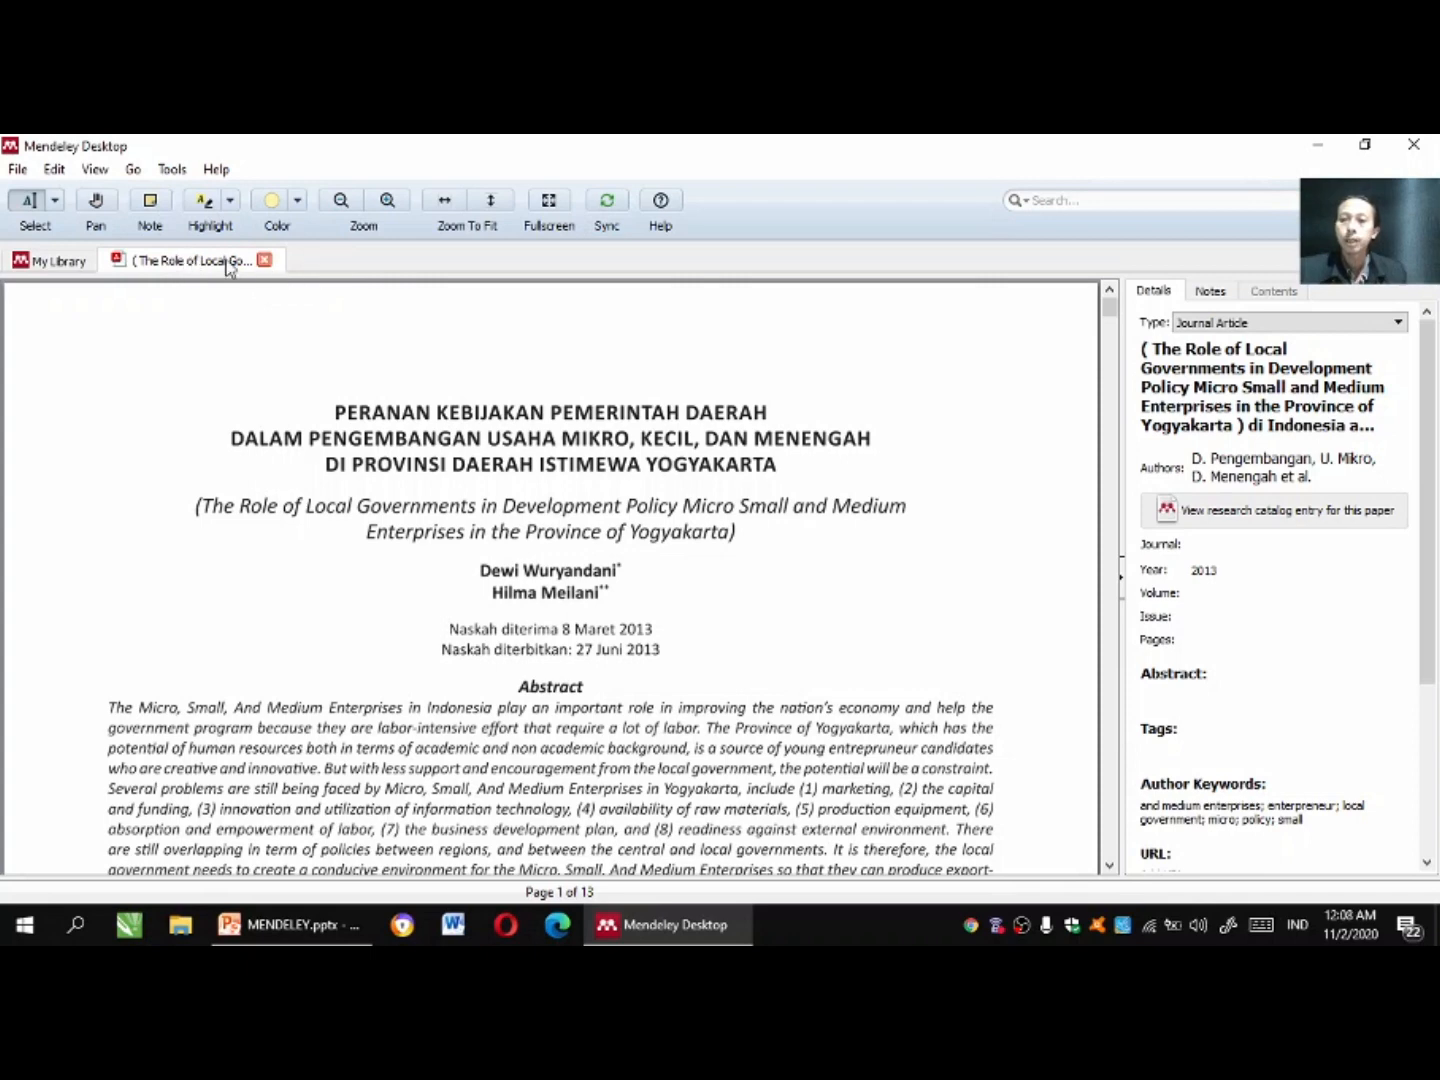
left_click(265, 261)
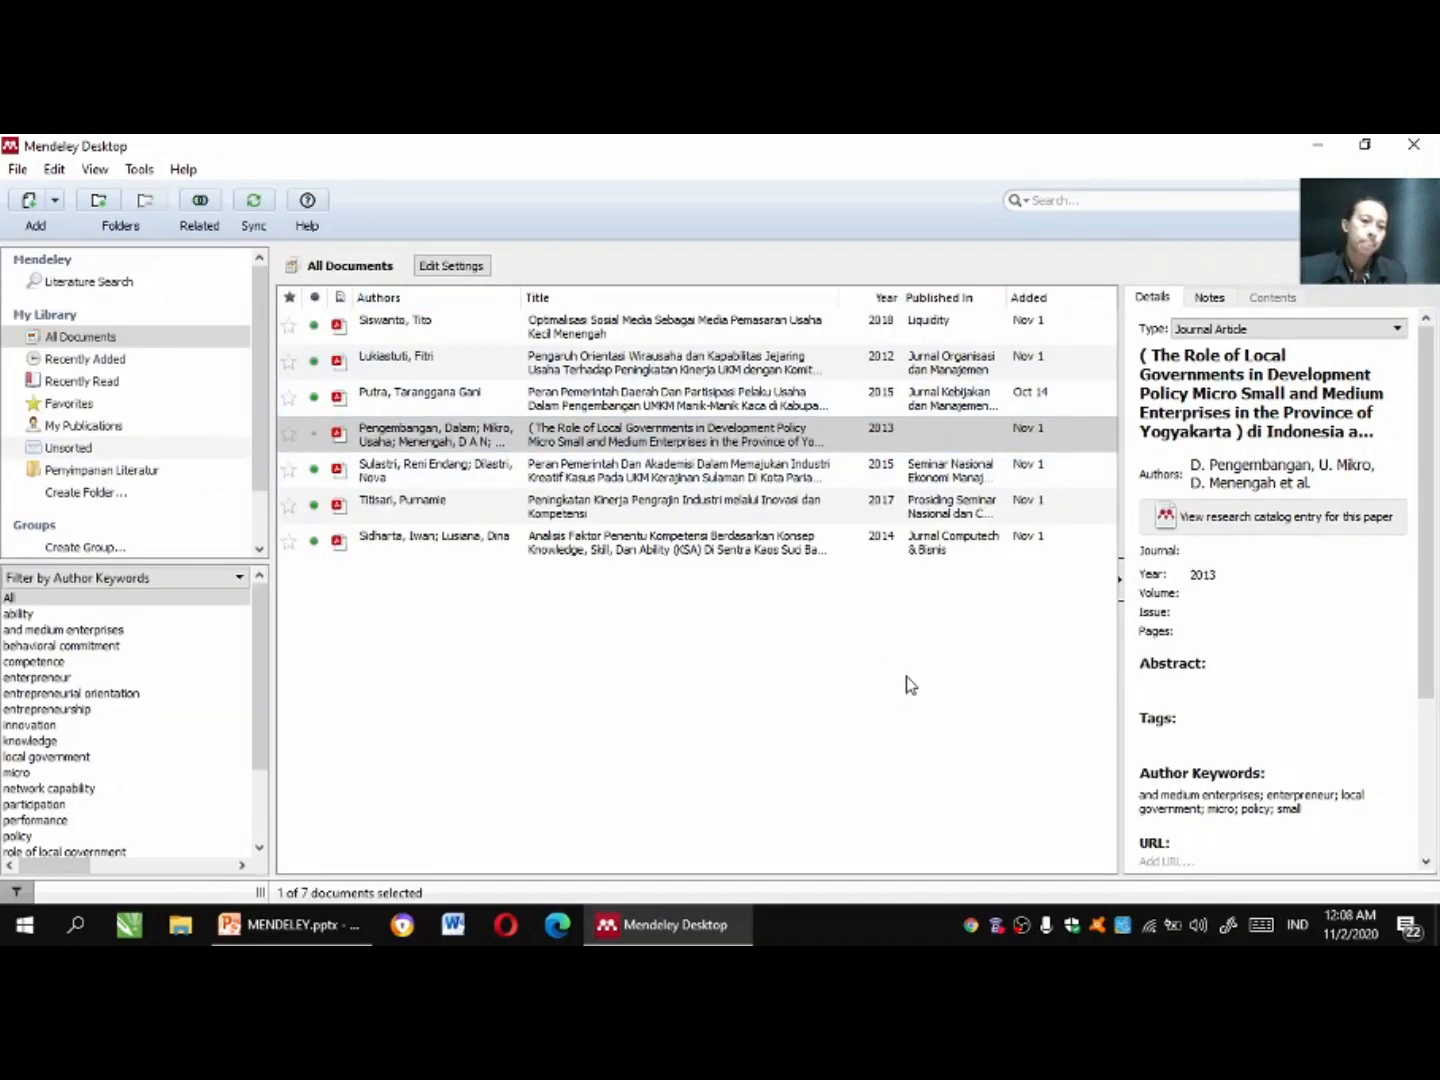
Set the journal of the "Role of Local Governments" article to "JABE (Journal of Applied Business and Economic)".
left_click(760, 543)
left_click(679, 442)
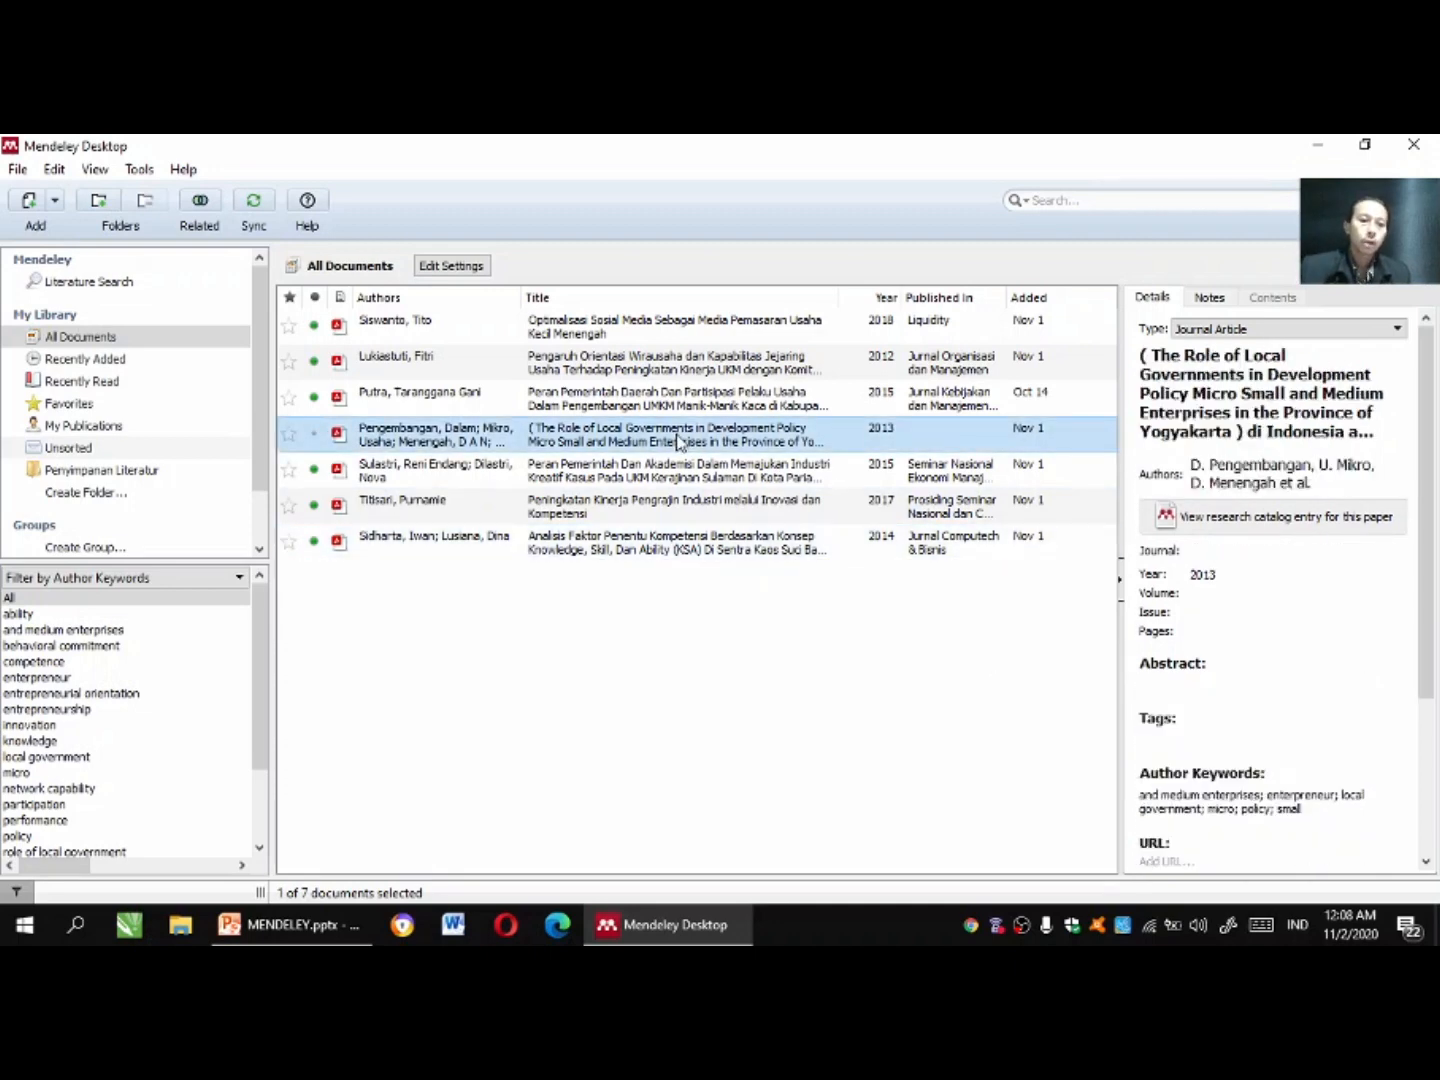
left_click(1192, 552)
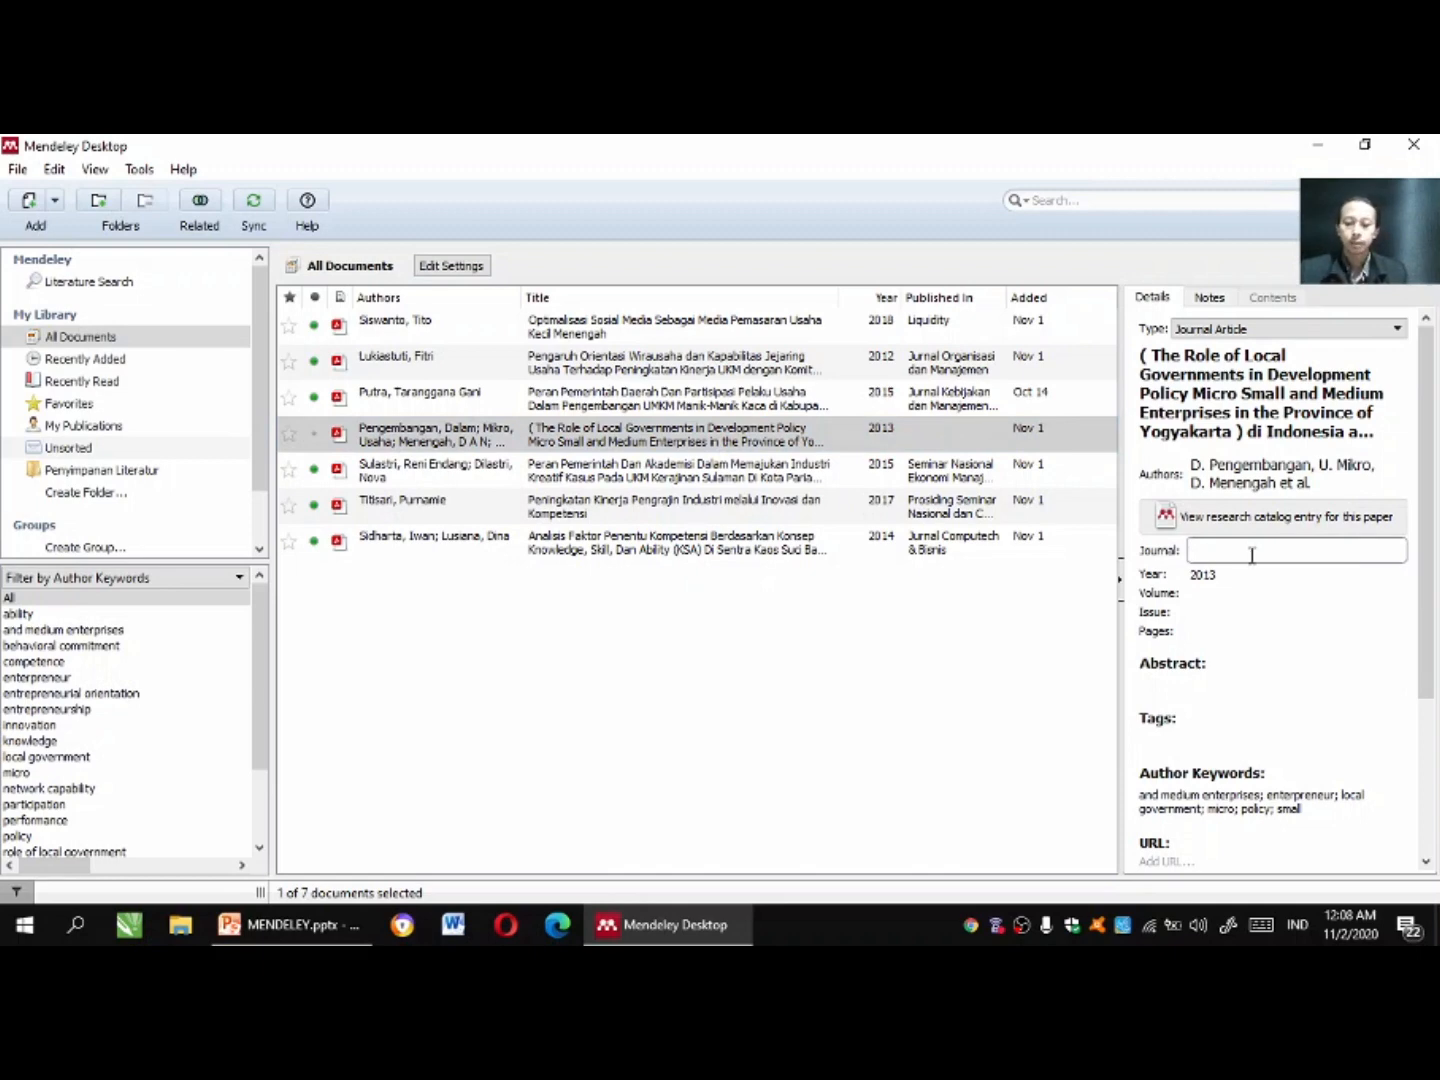
type("ja")
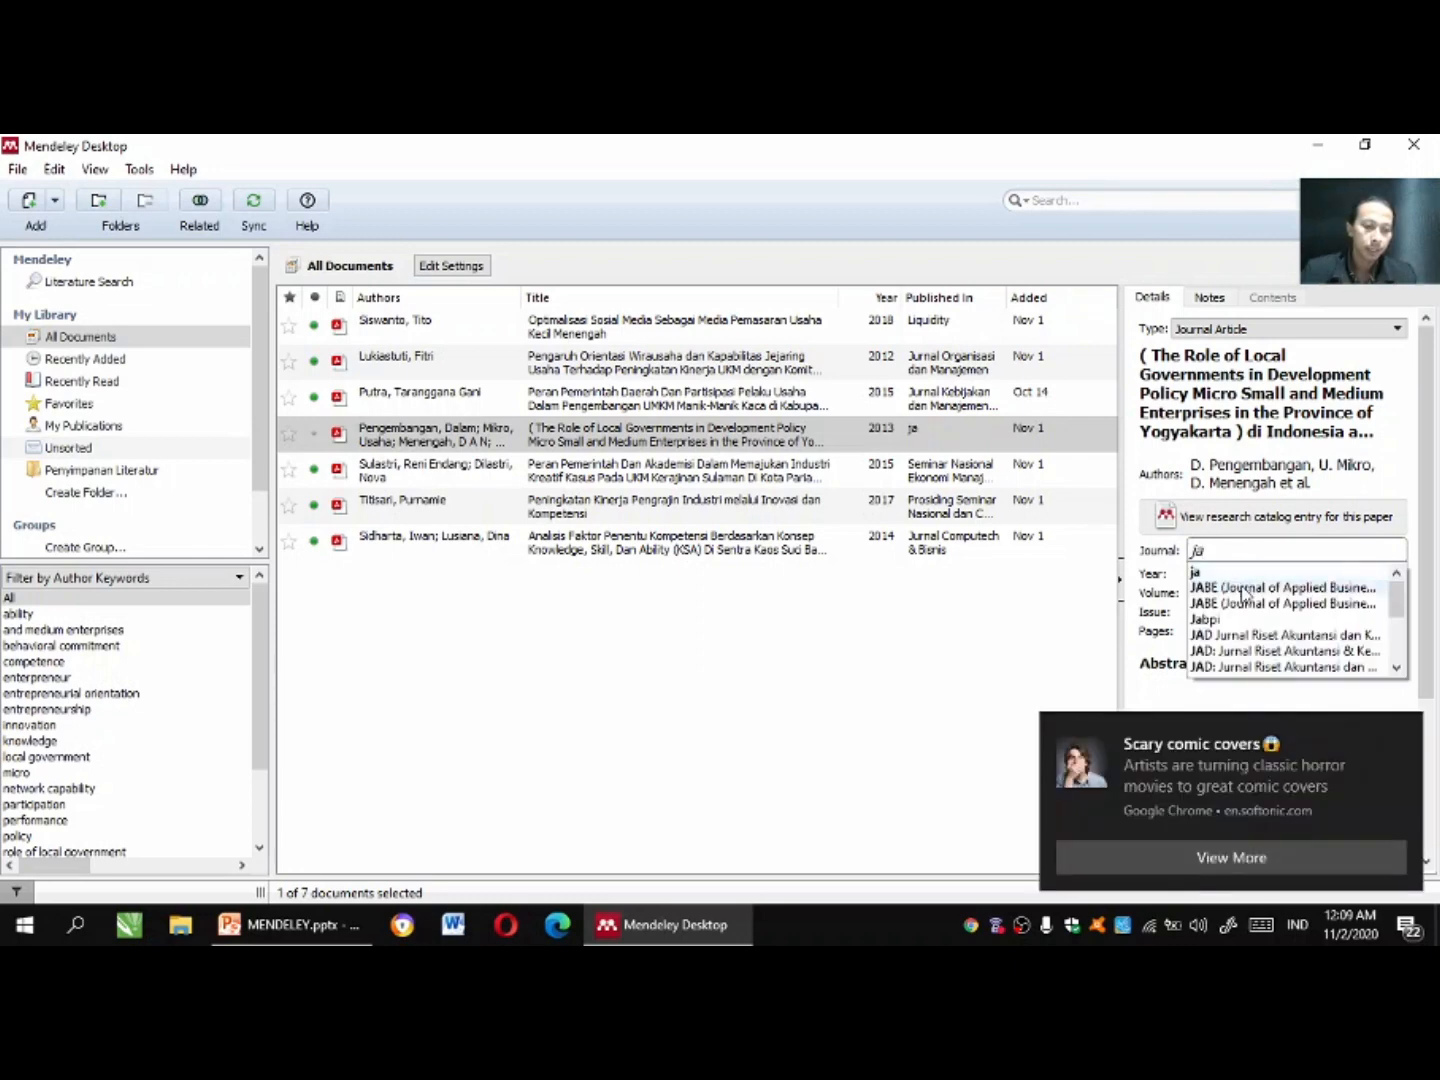
left_click(1242, 591)
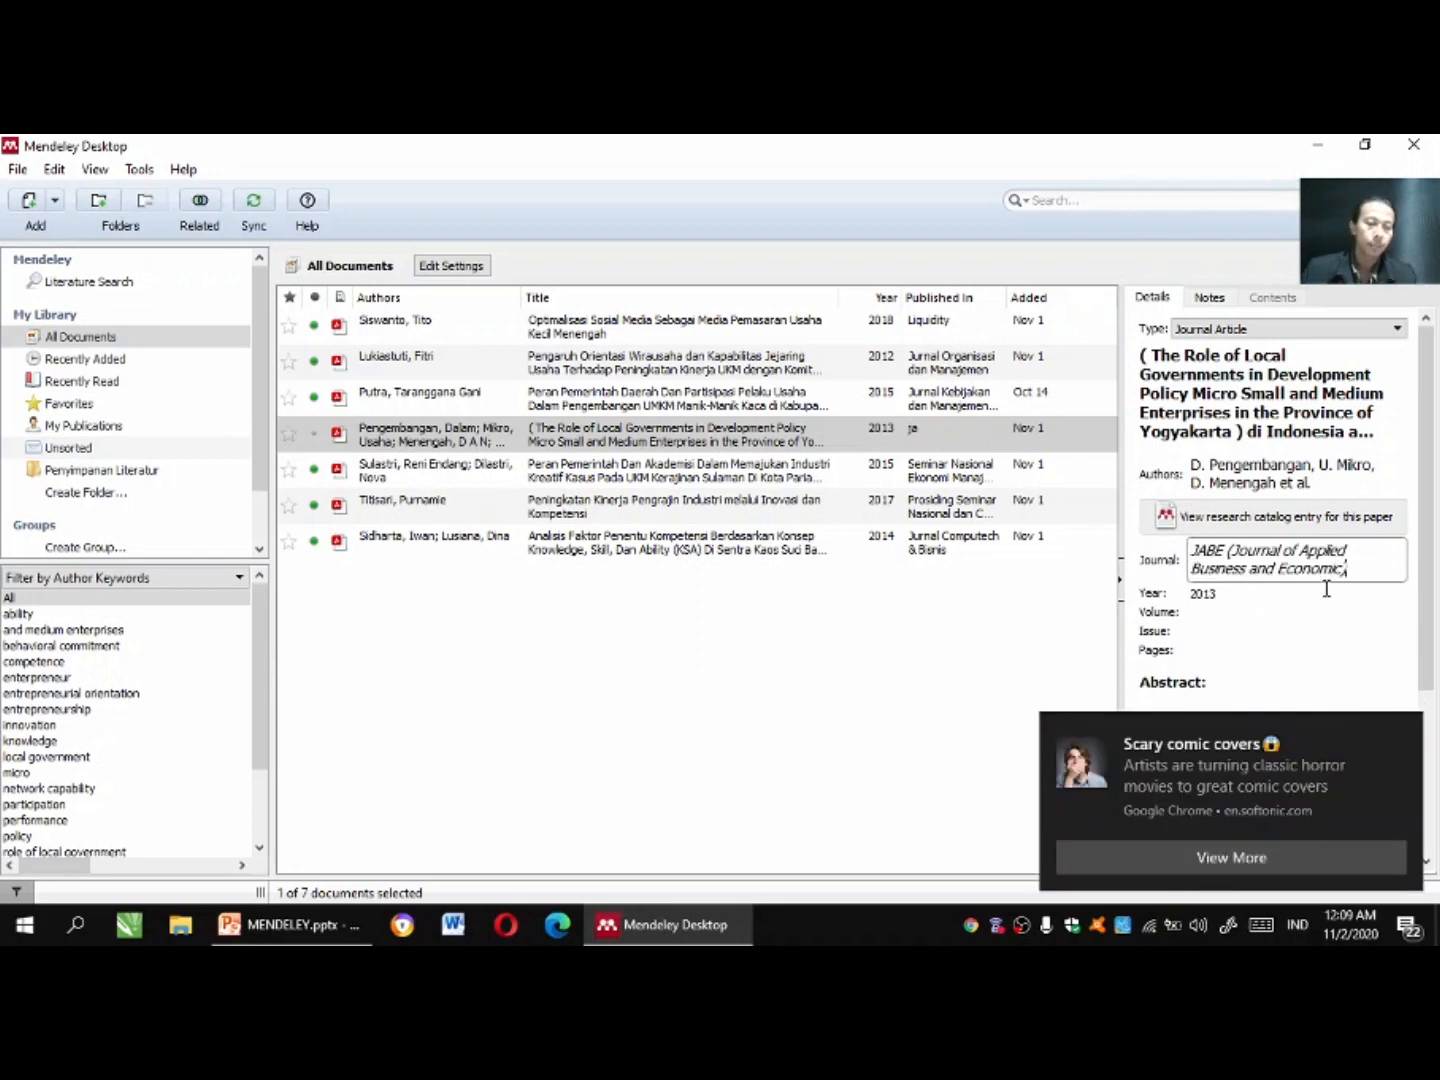
key("Tab")
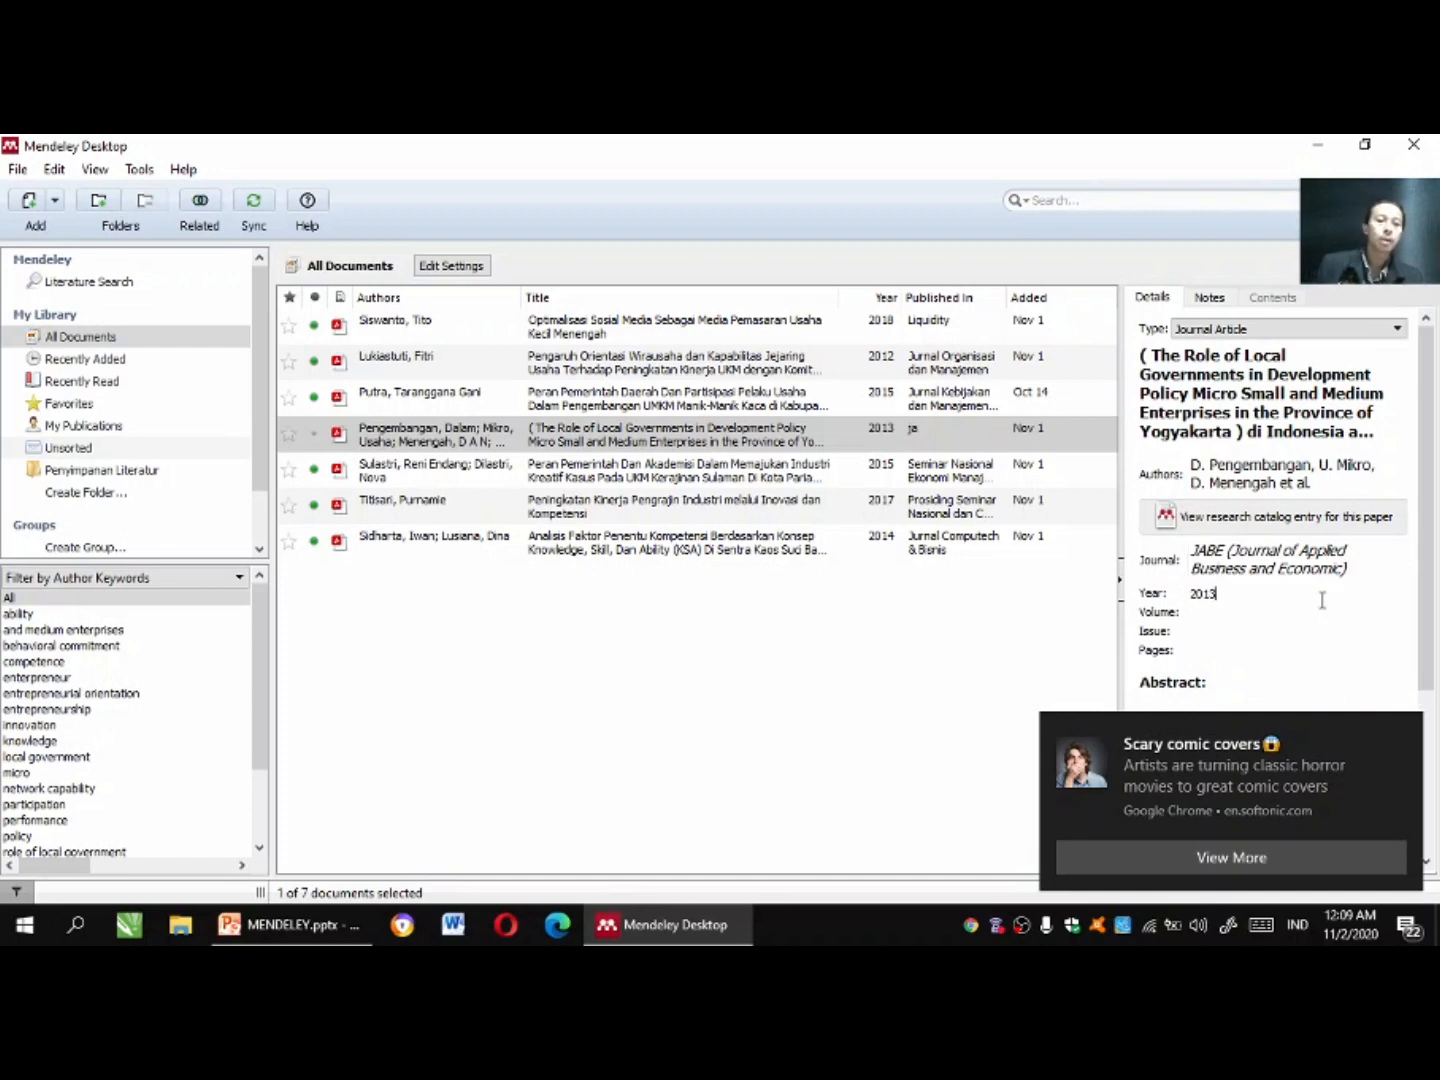
Check the journal entry of the "Role of Local Governments" article and run Update Details on it.
left_click(1355, 557)
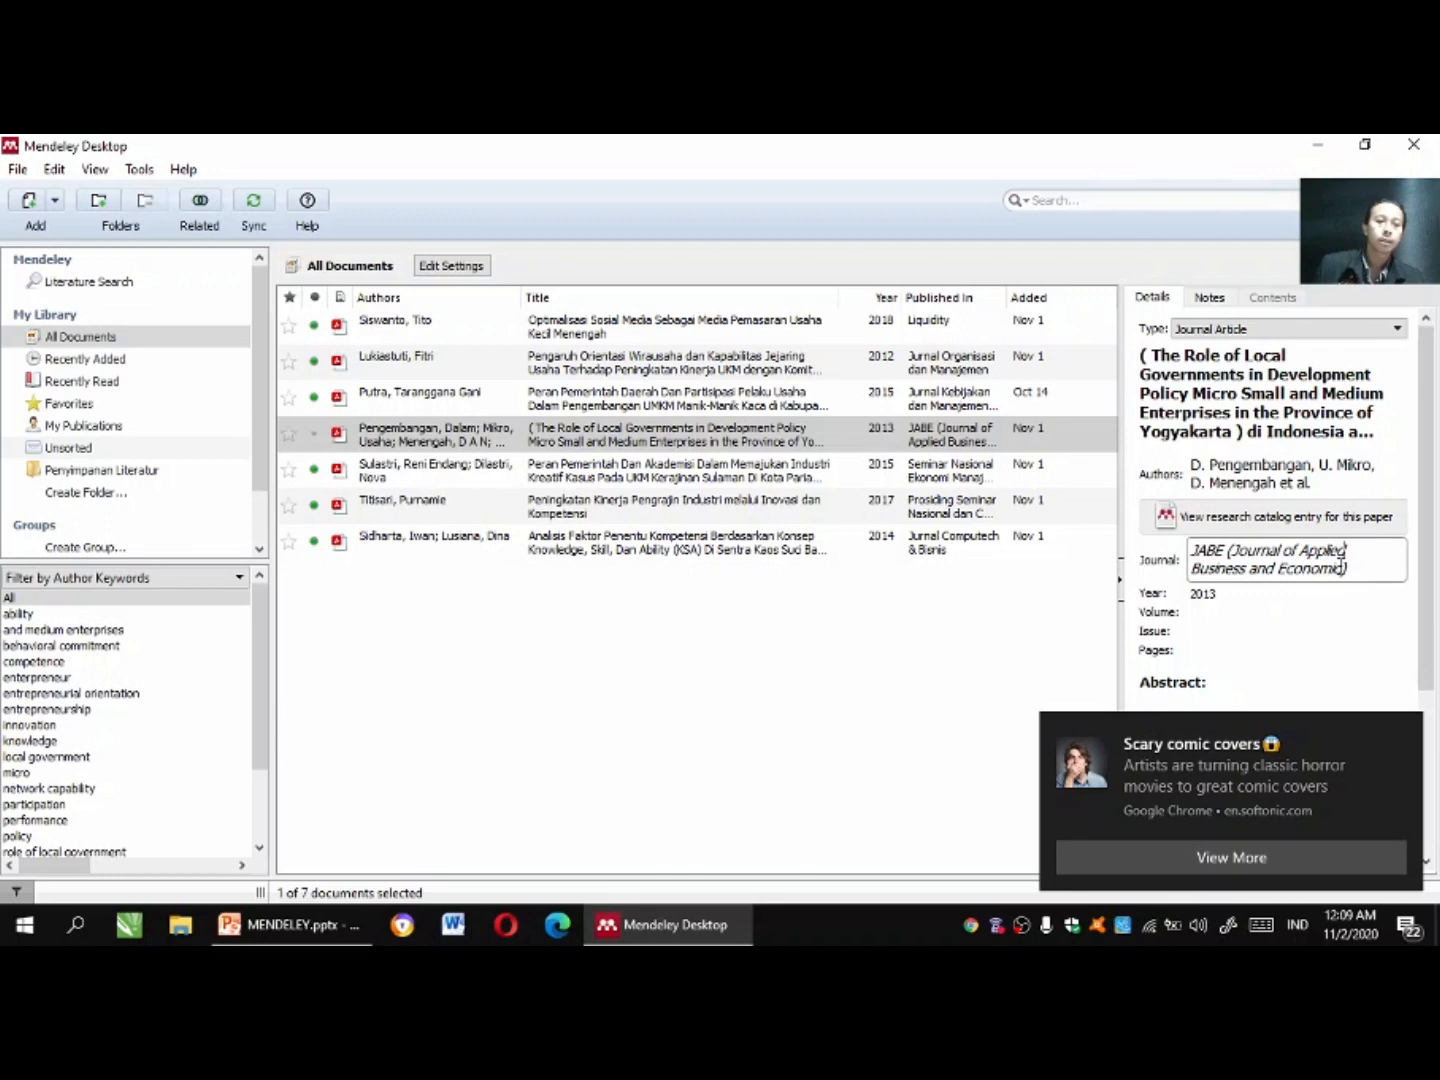
left_click(842, 425)
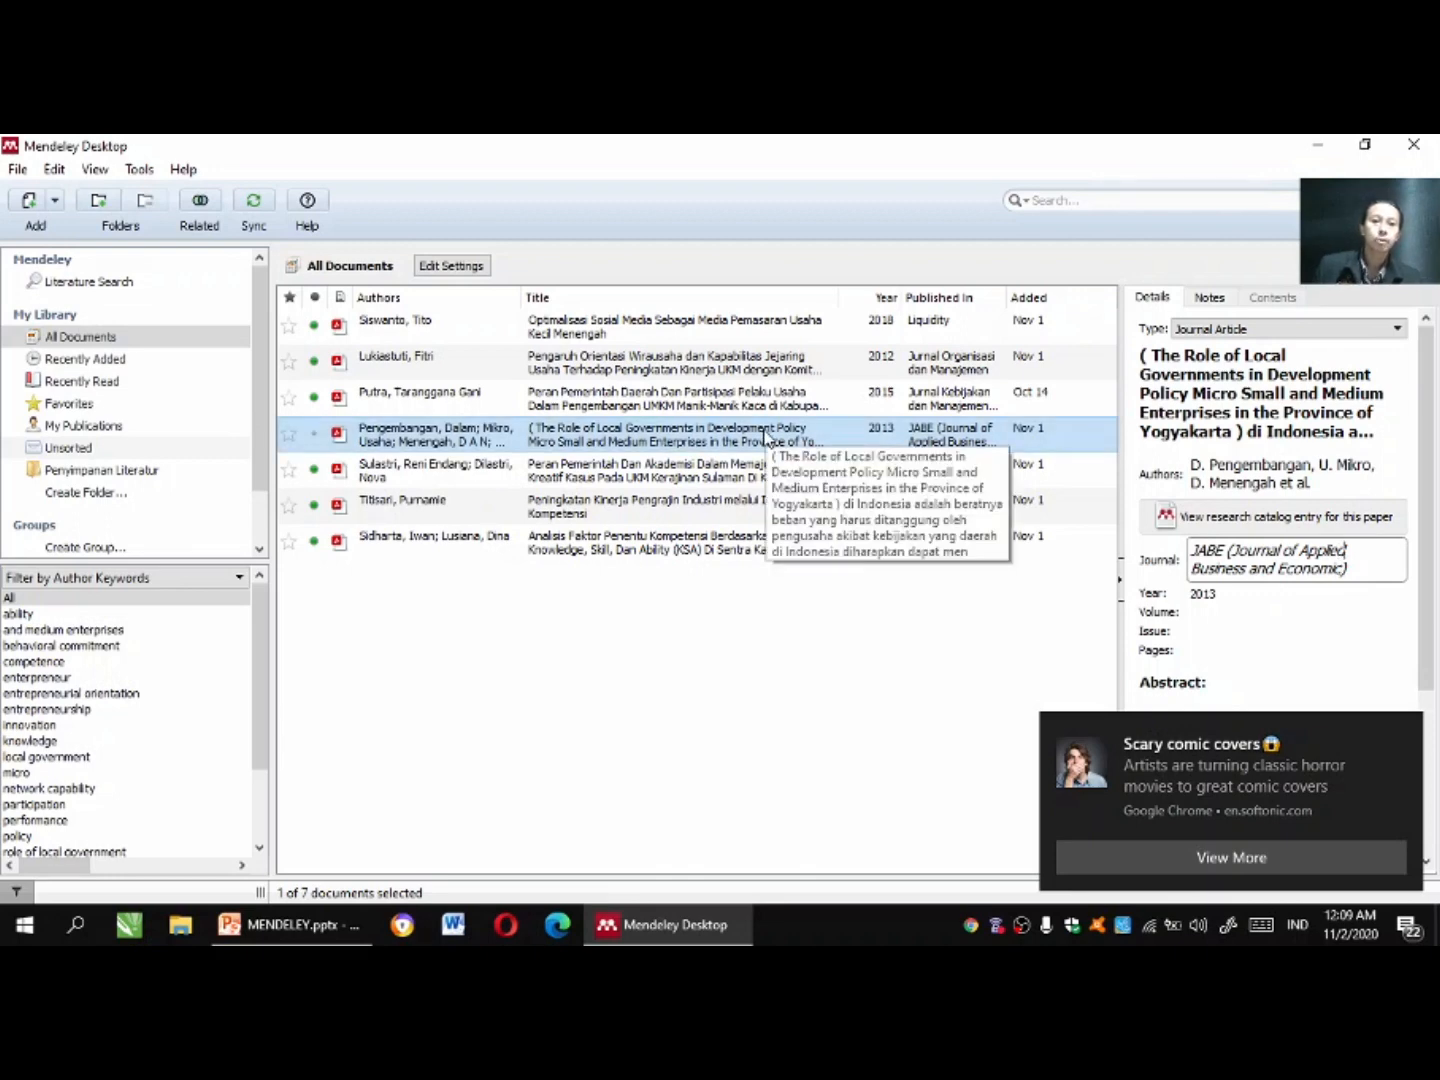
right_click(666, 437)
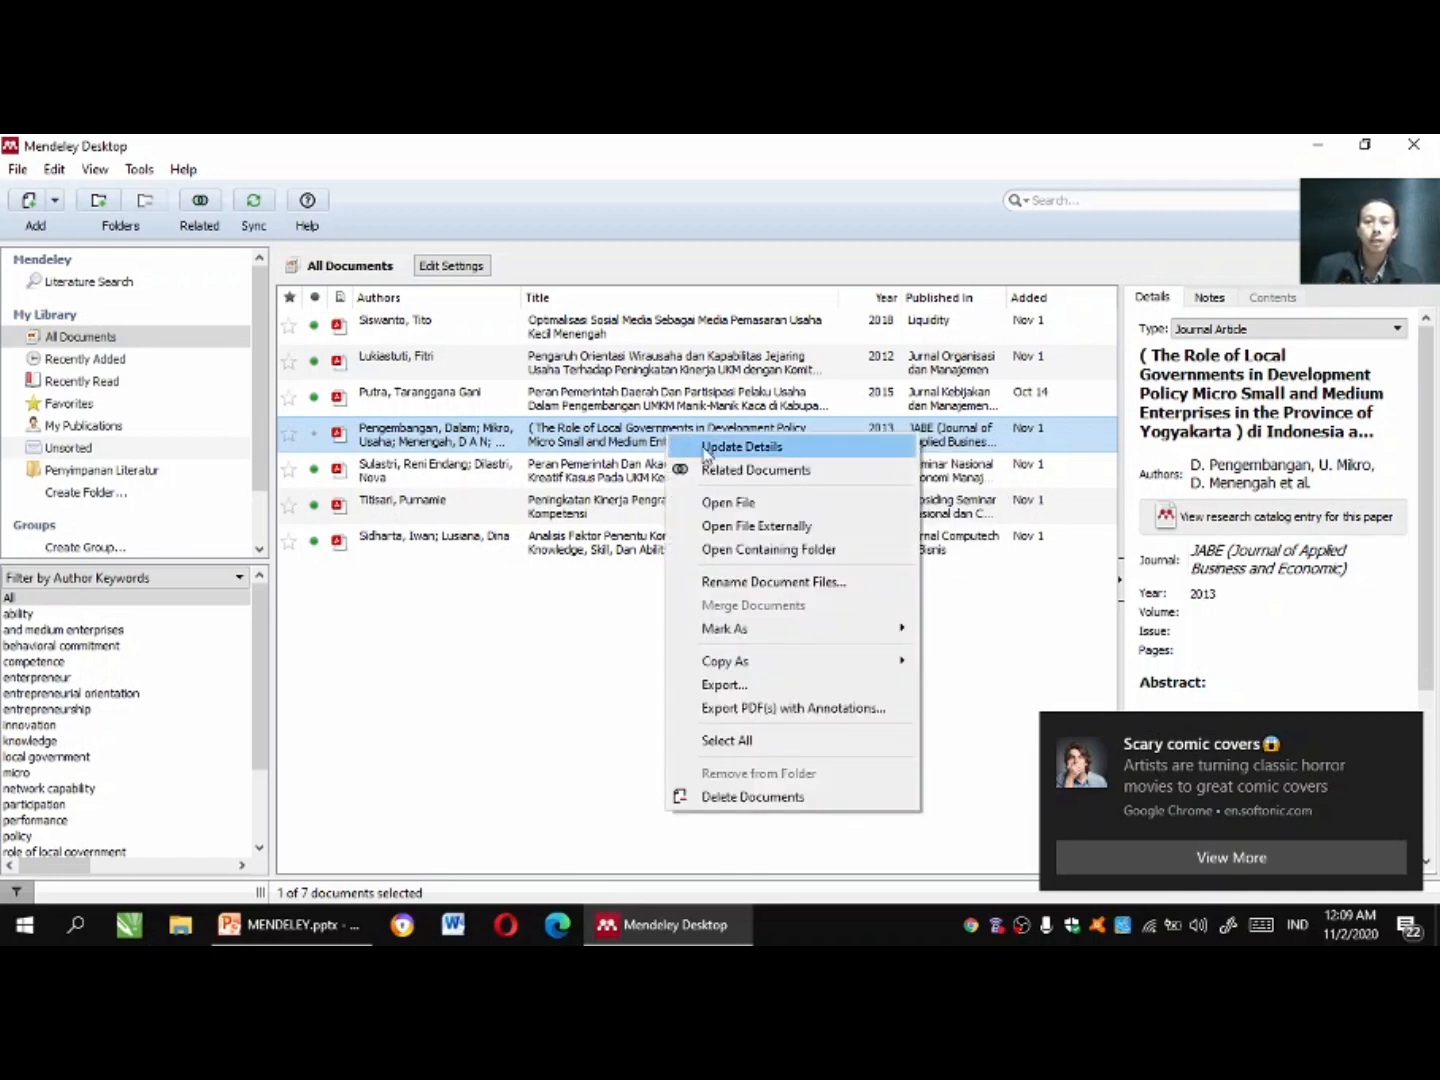
left_click(706, 446)
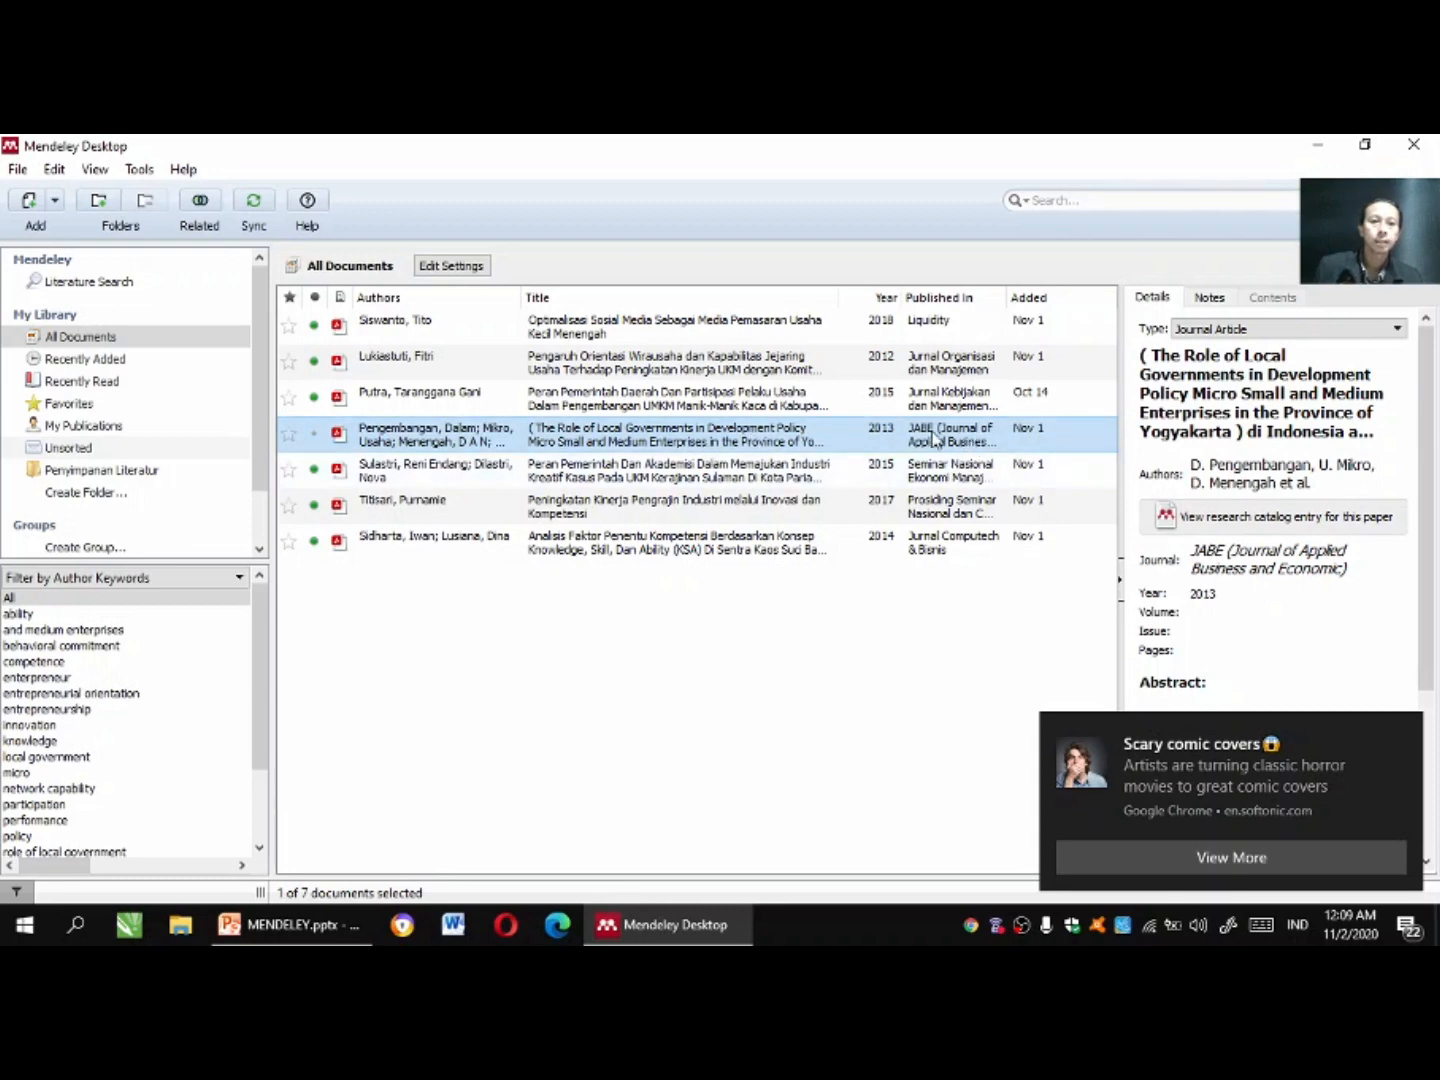
Enter 17 as the pages of the "Role of Local Governments" article and update its details again.
left_click(1191, 613)
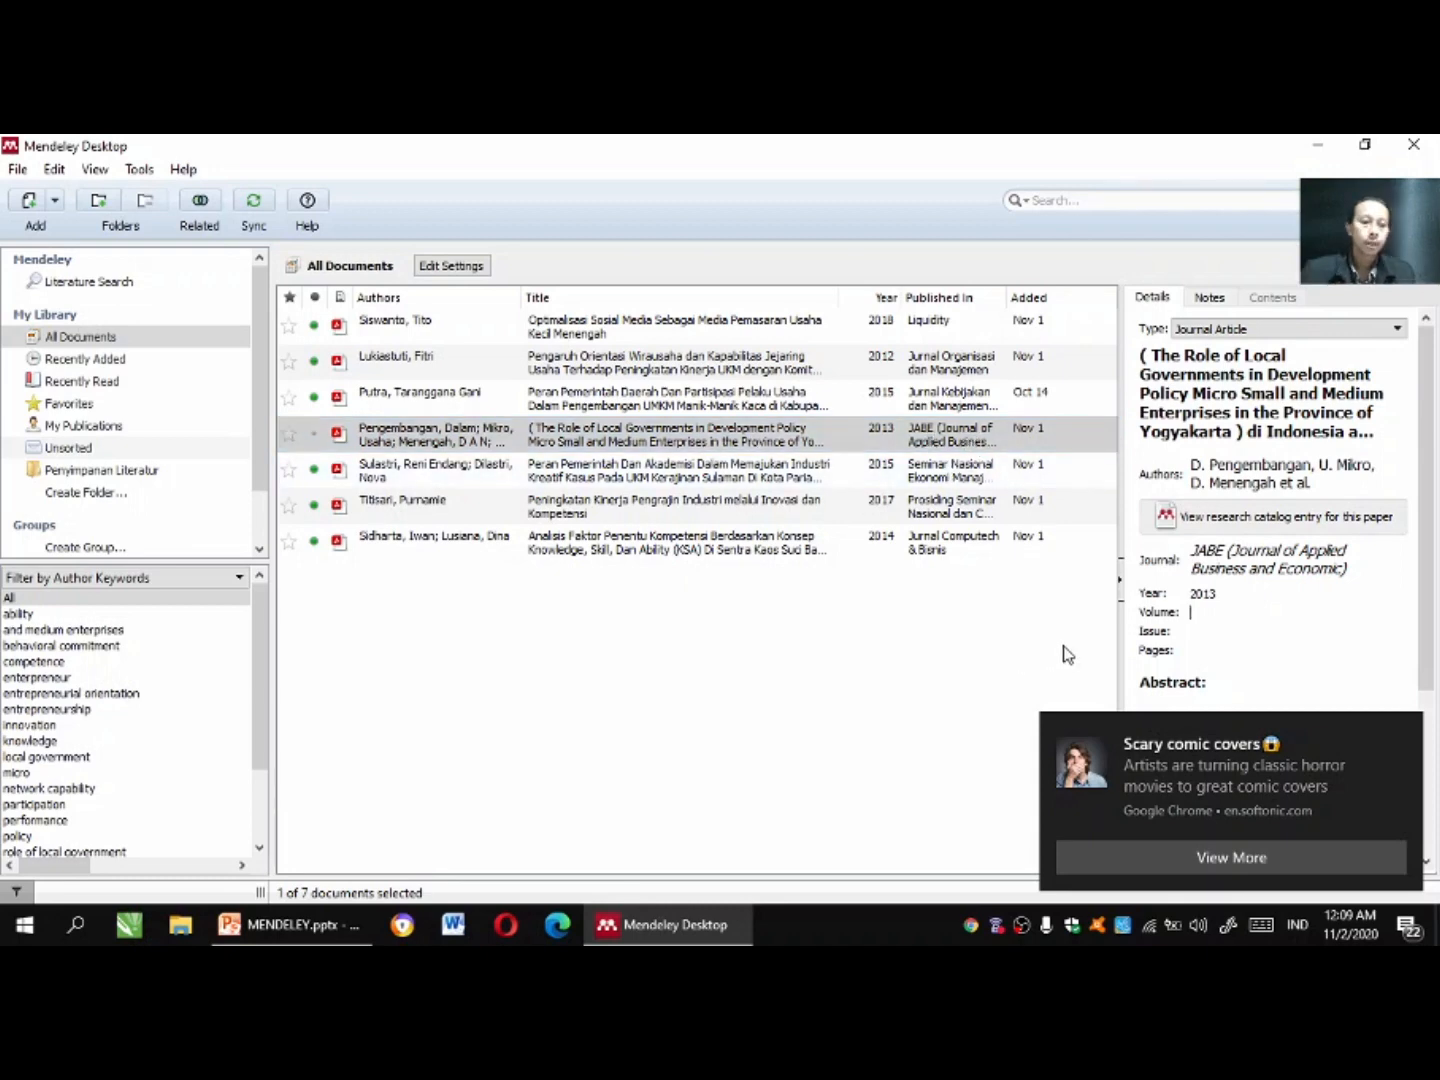
left_click(1418, 741)
left_click(1215, 652)
type("17")
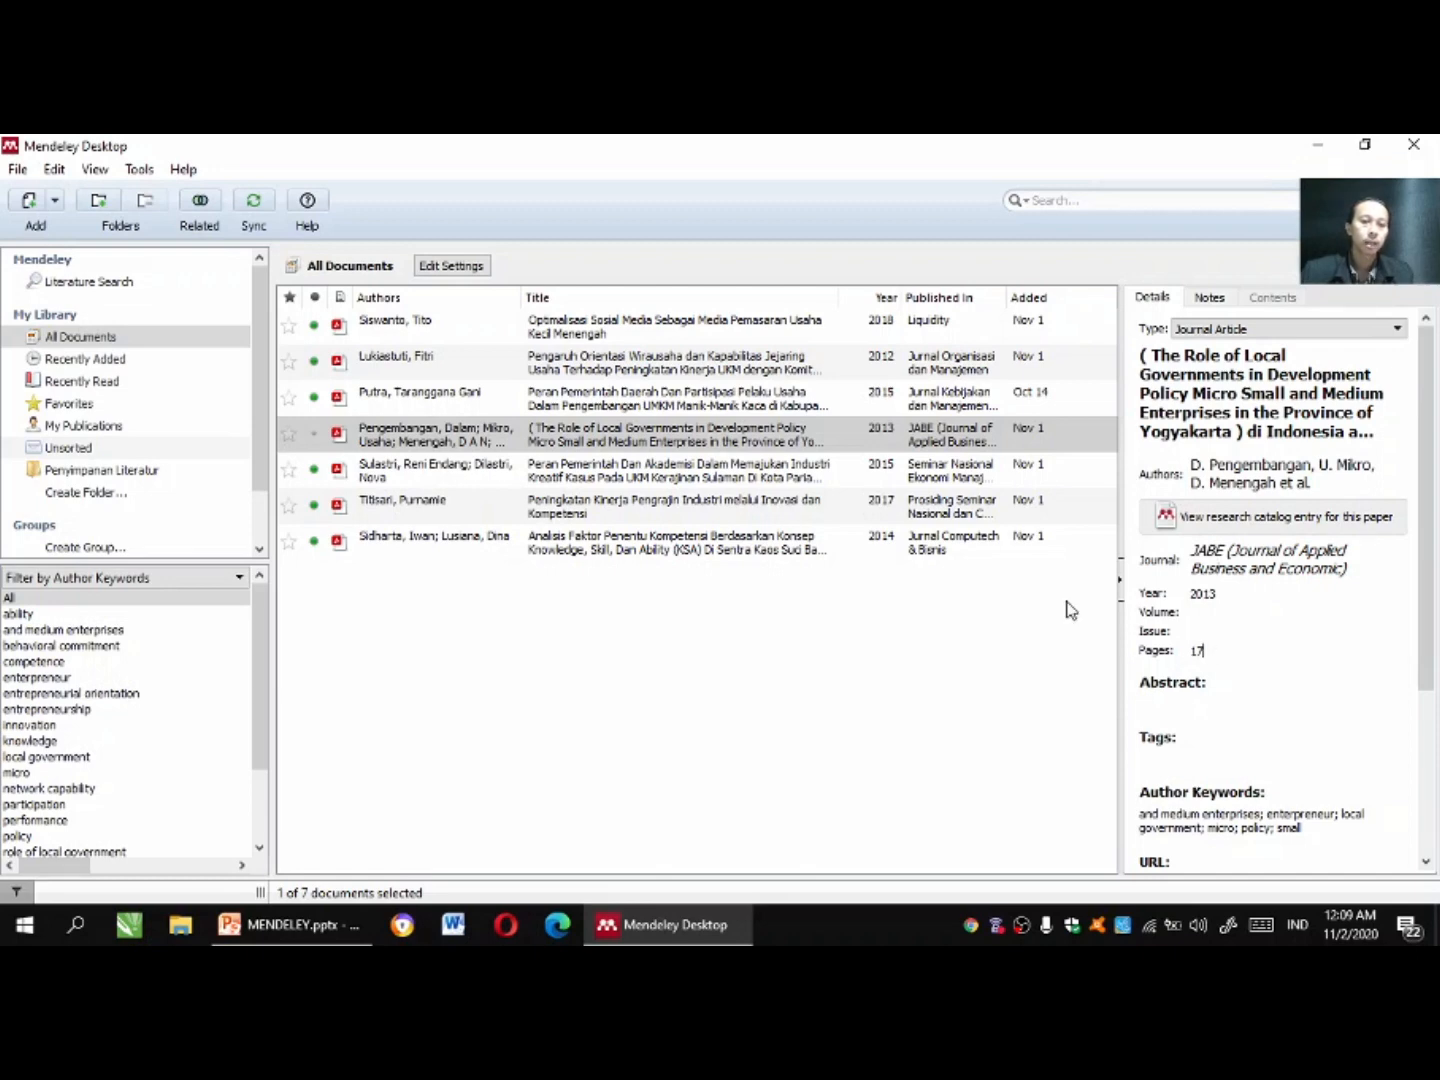
left_click(928, 436)
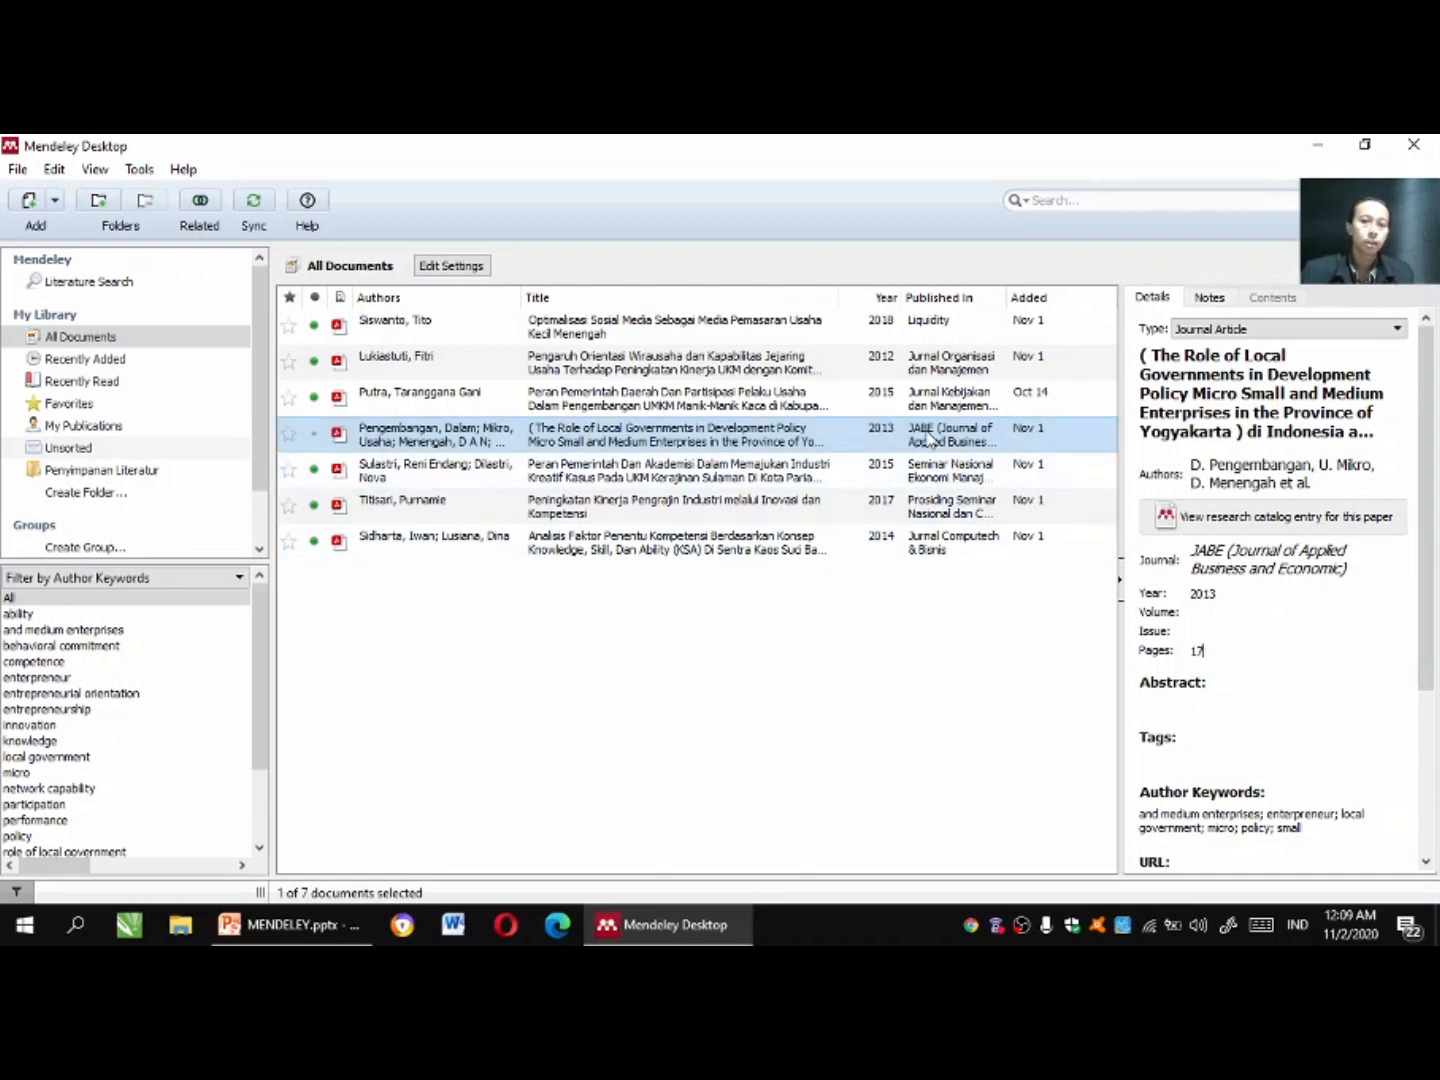
right_click(622, 428)
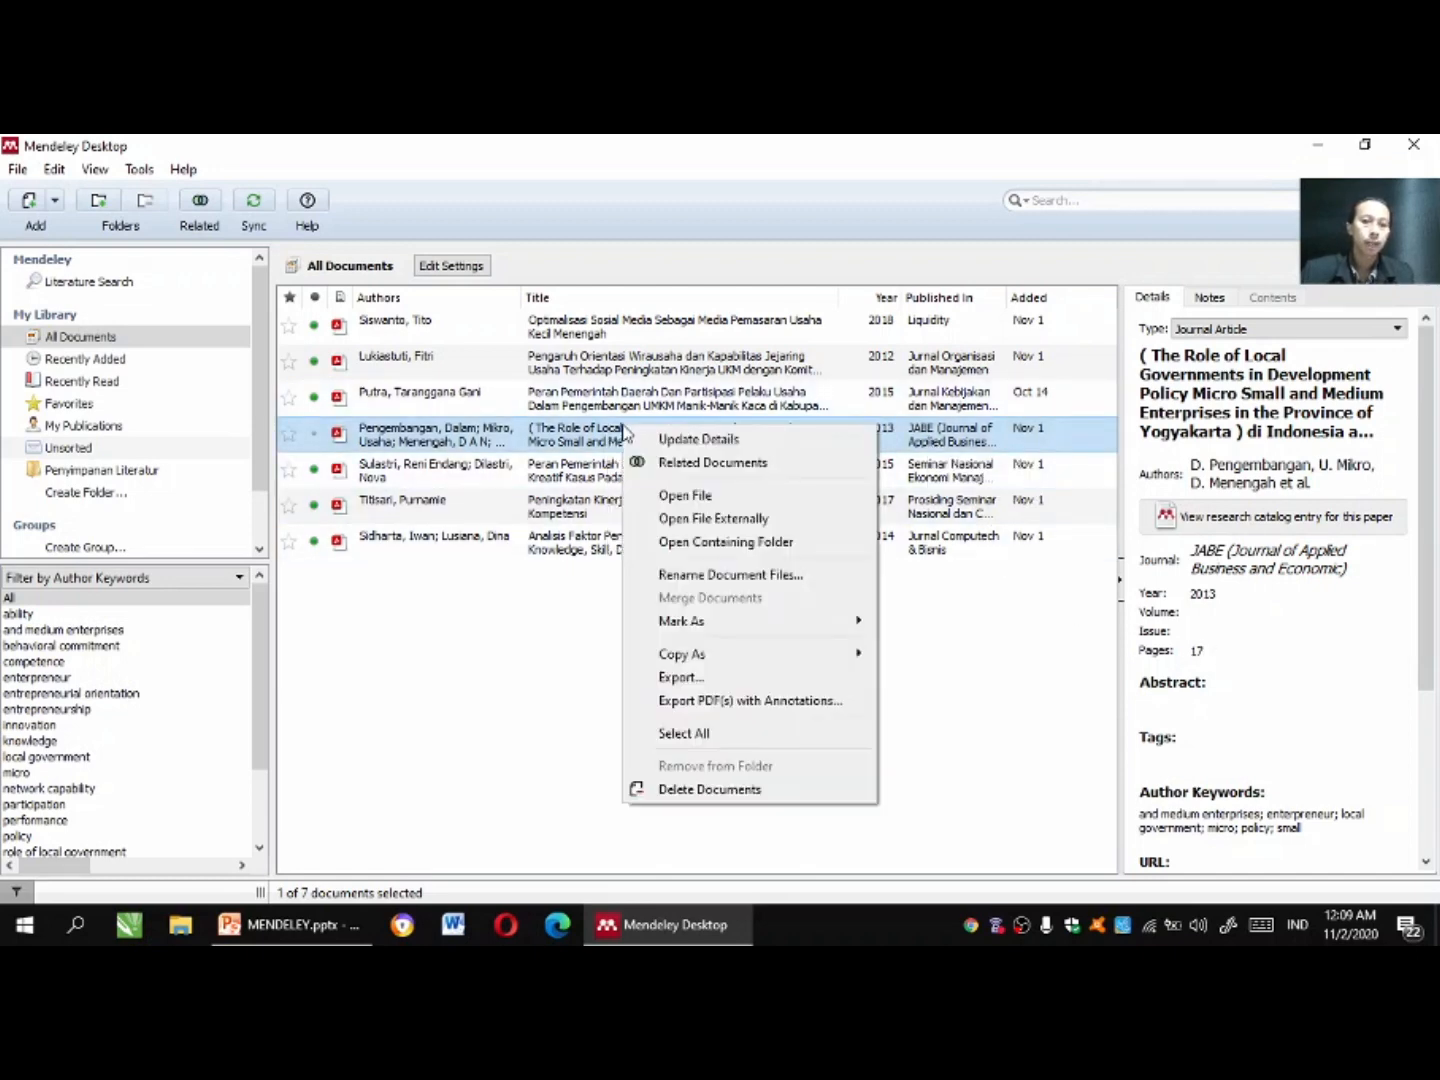
left_click(662, 440)
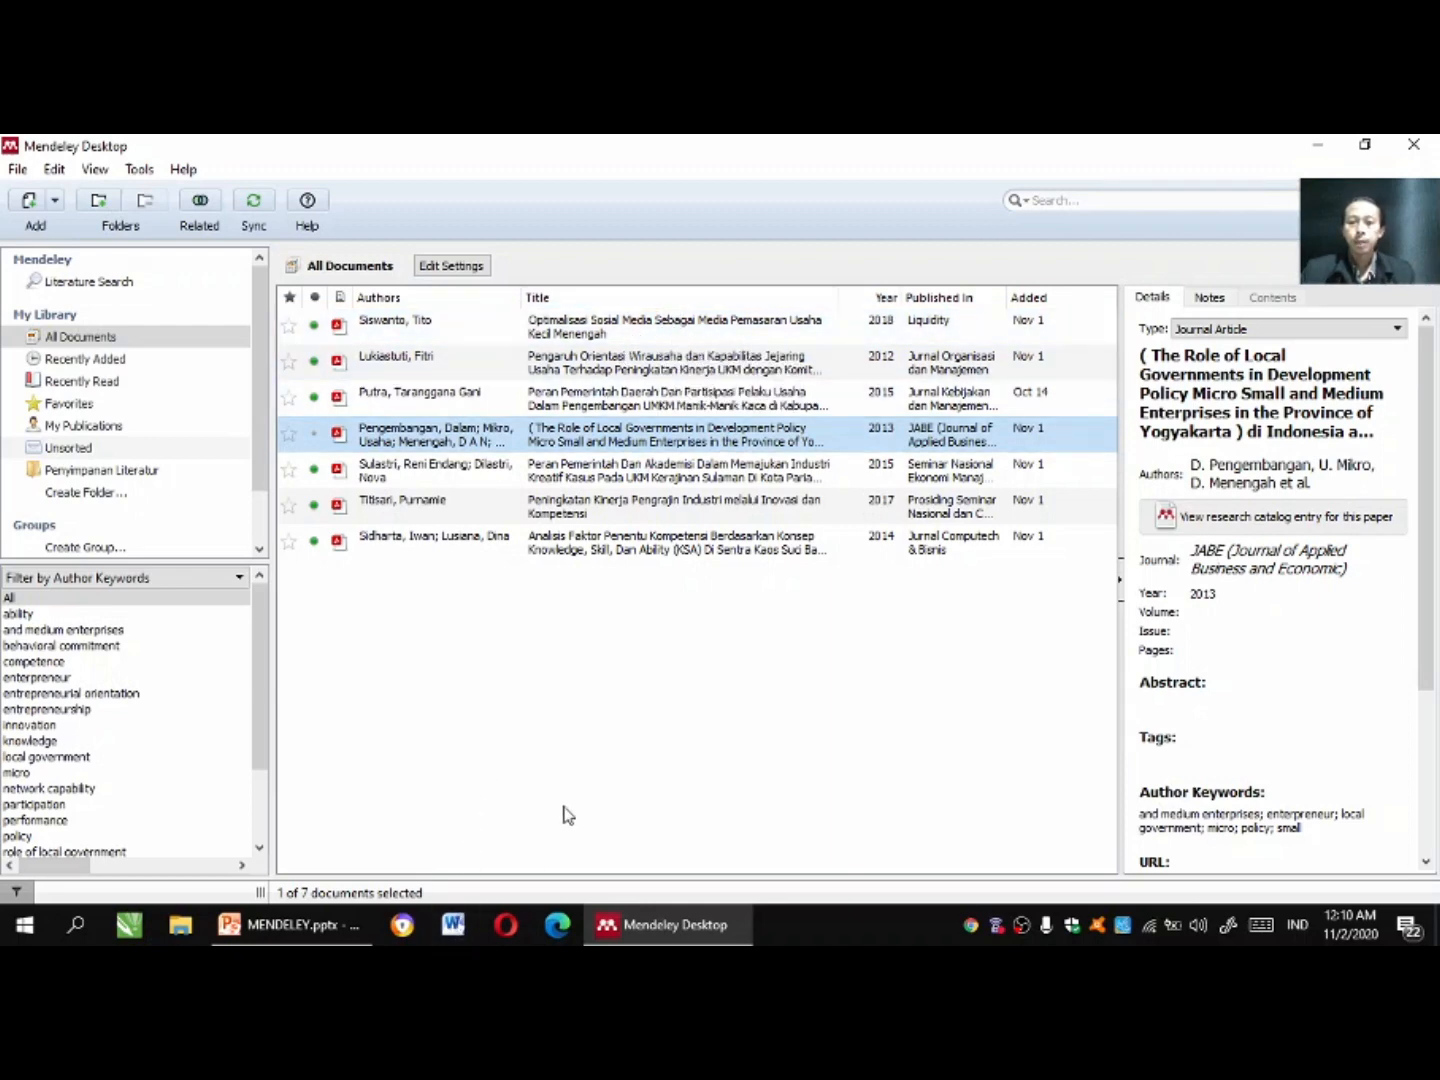
Open a blank Word document, display its Mendeley citation tools, and check the MS Word plugin option in Mendeley Desktop.
left_click(455, 926)
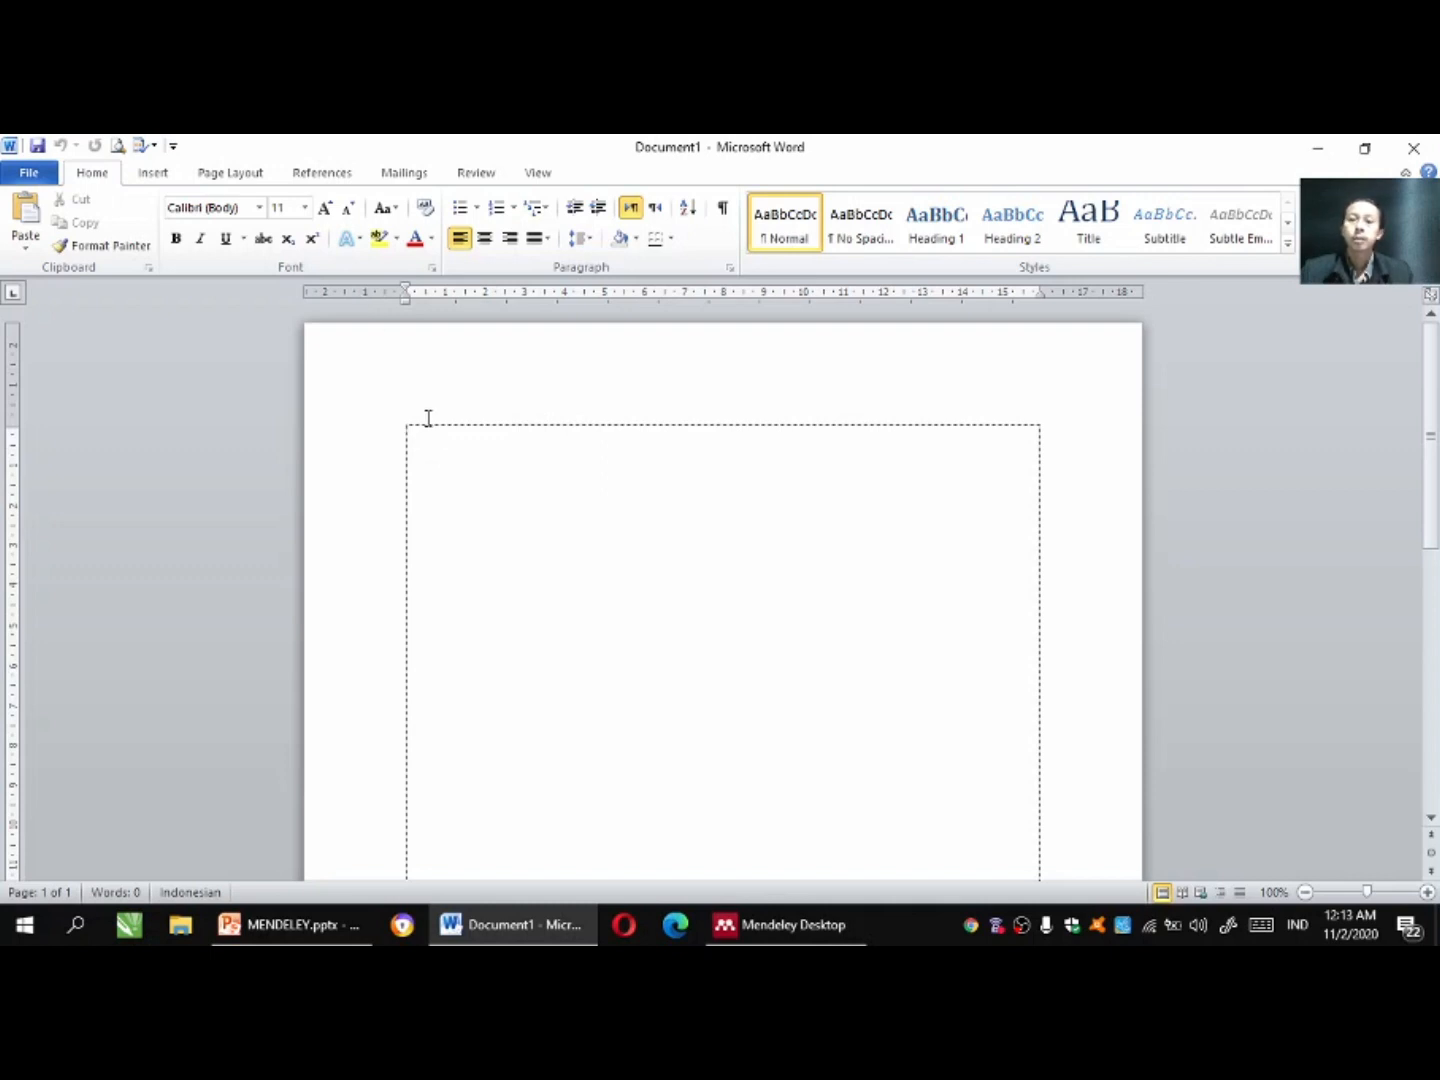
left_click(323, 175)
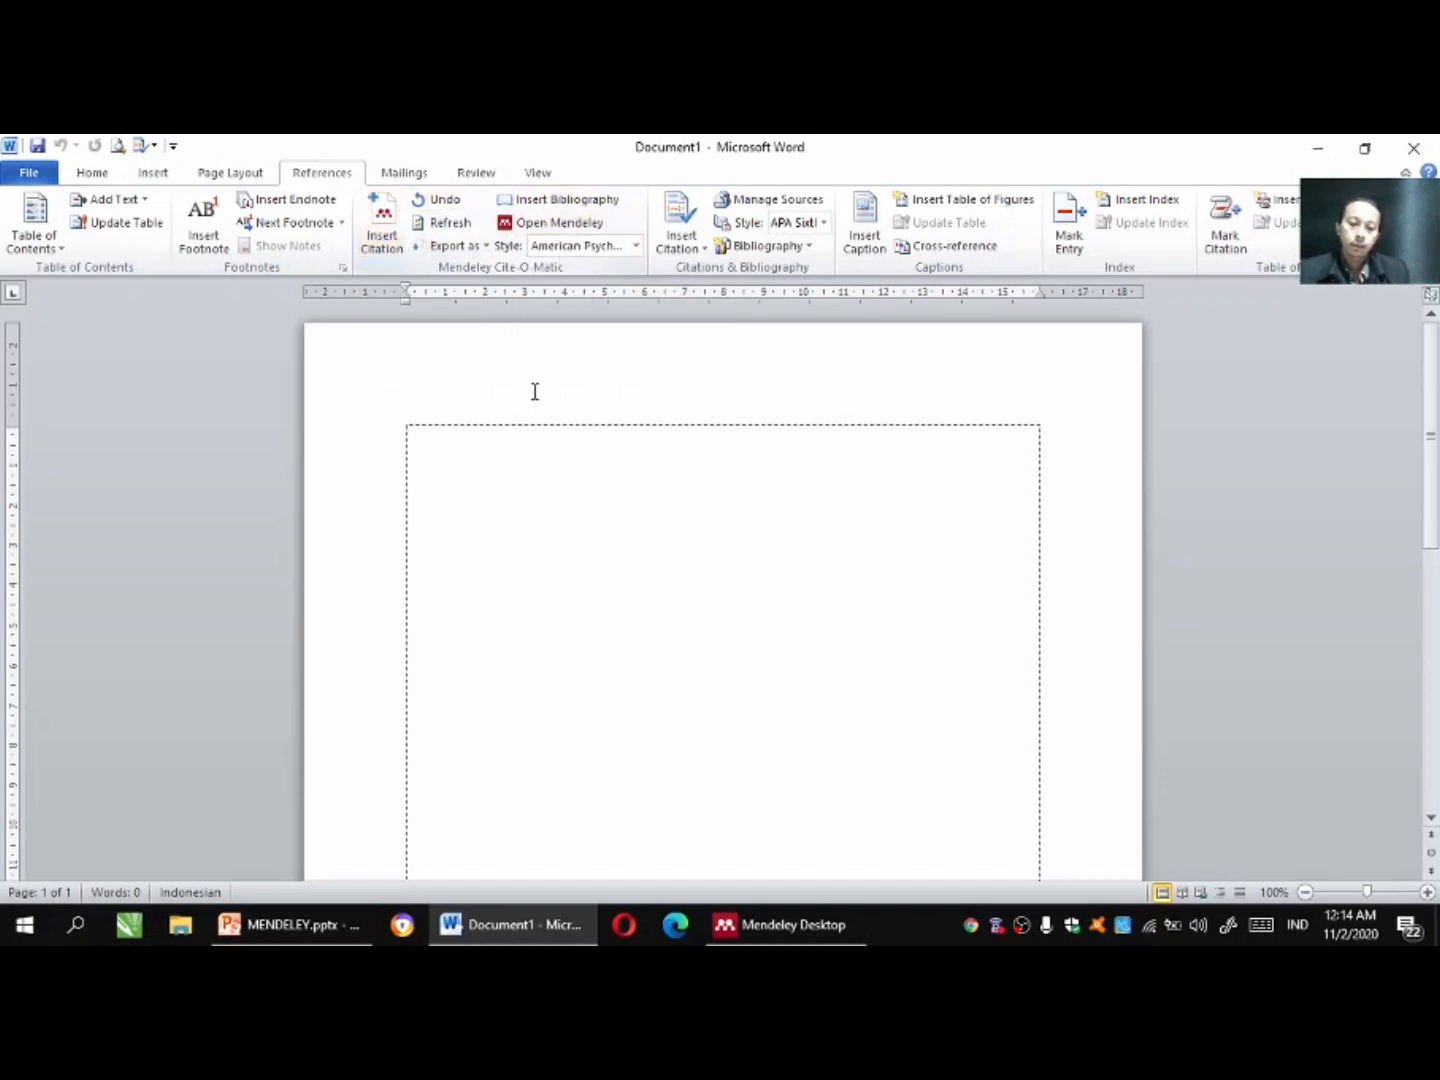
left_click(751, 928)
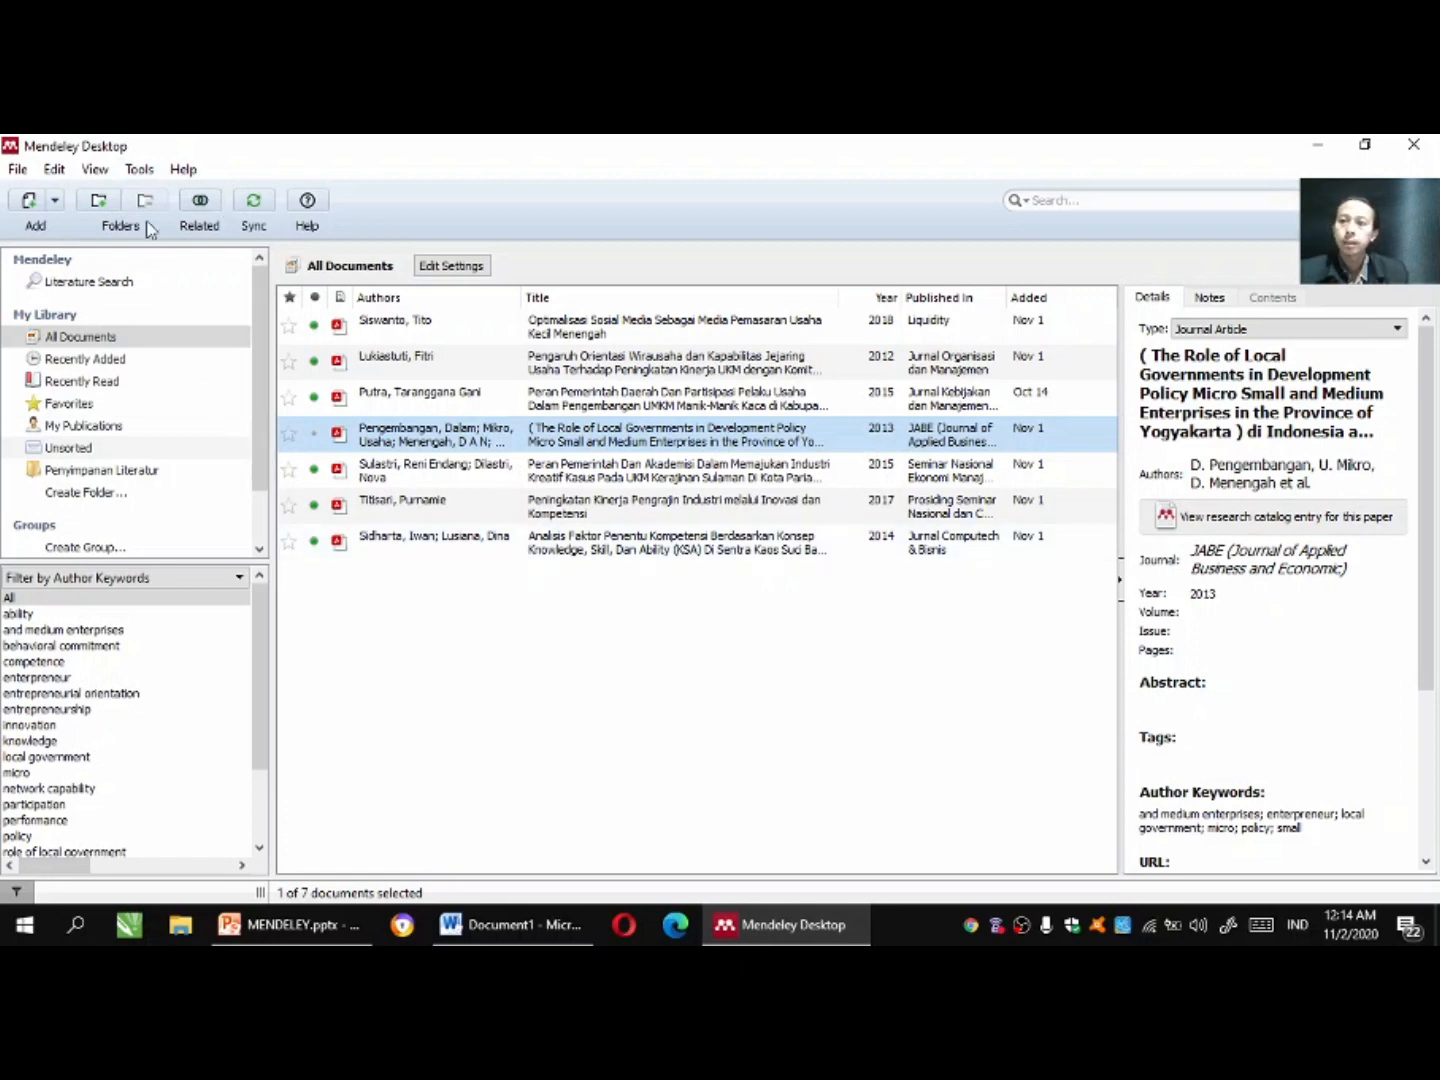
left_click(140, 174)
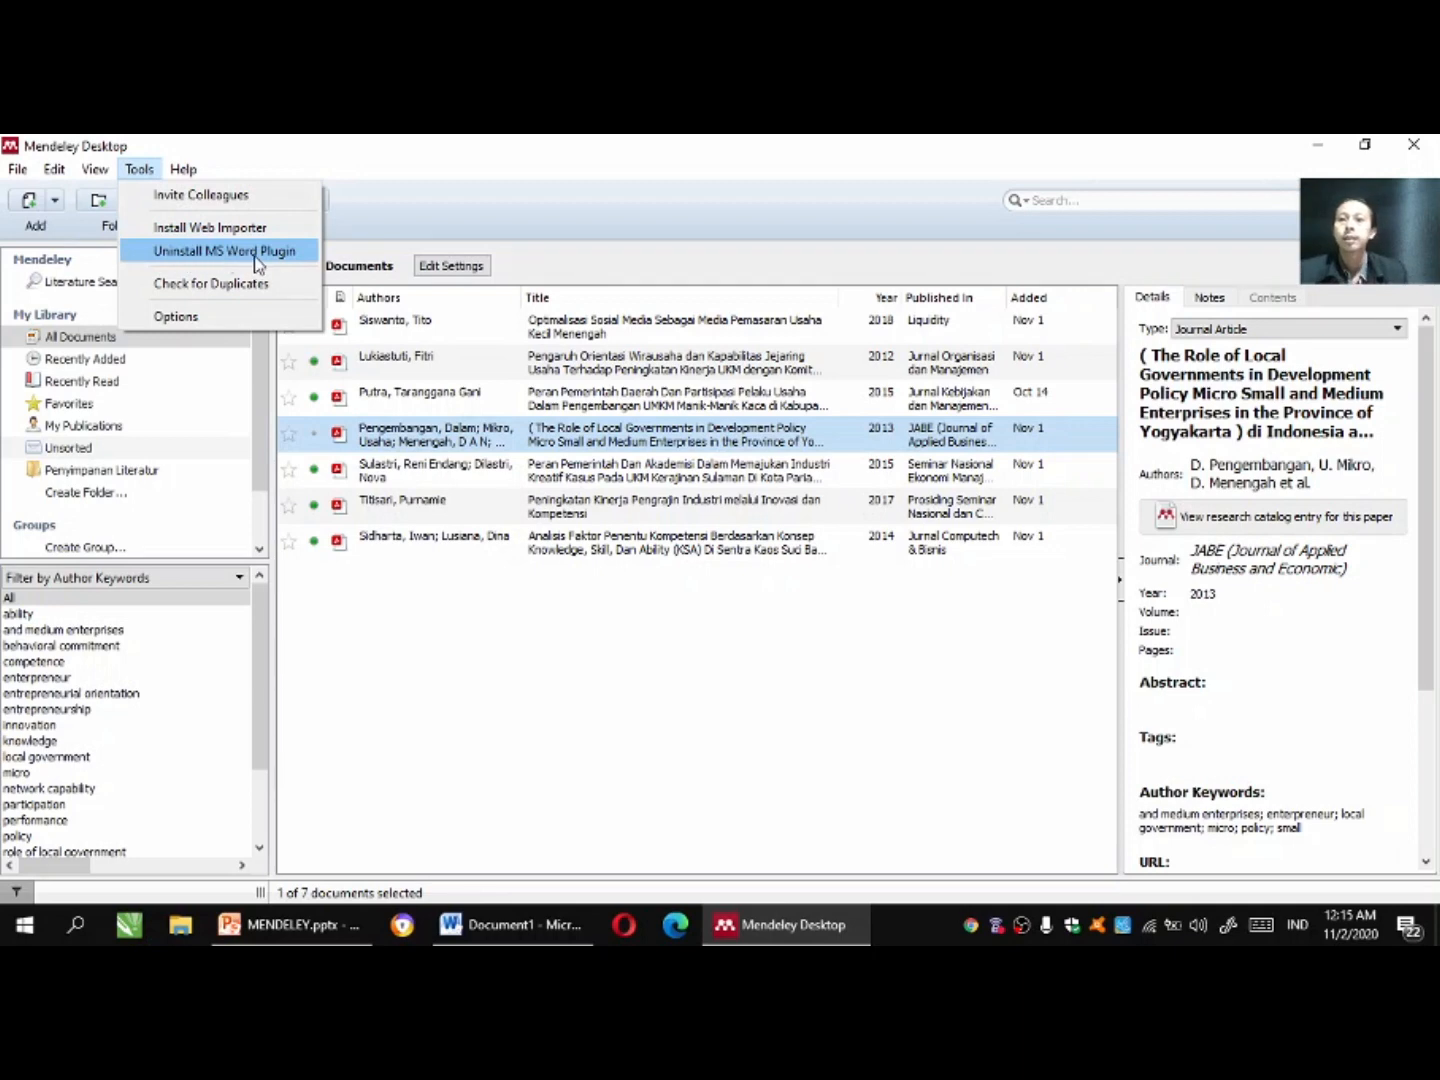
Return to the Word document, start inserting a Mendeley citation, and go to the Mendeley library to choose the source.
left_click(505, 938)
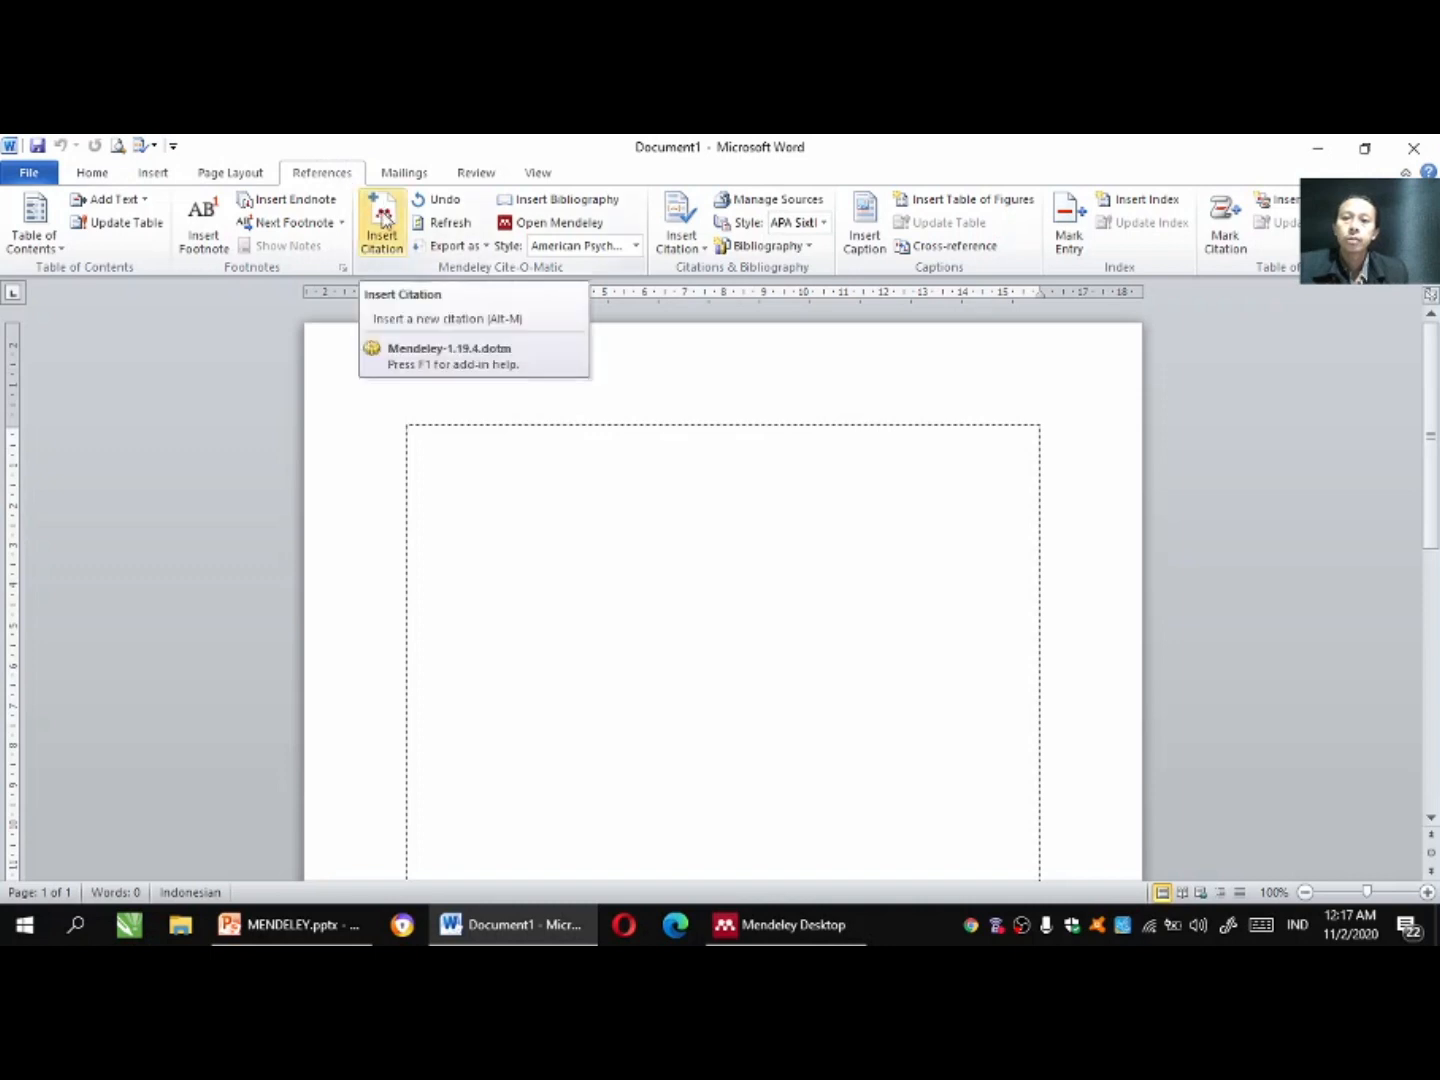
left_click(383, 218)
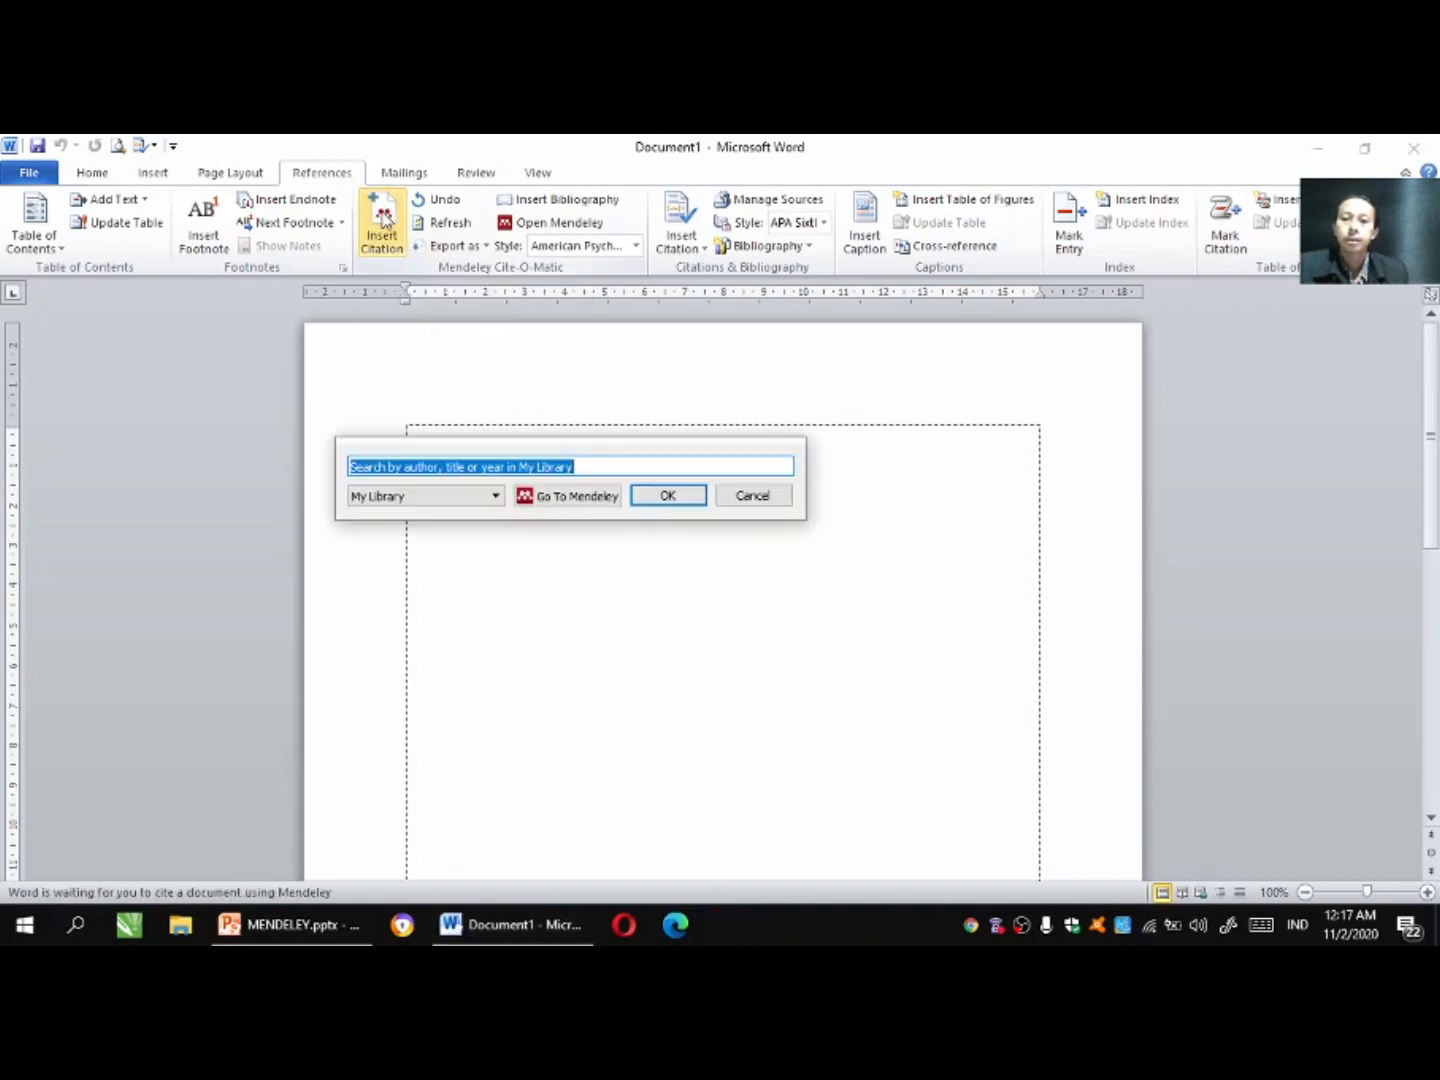
left_click(554, 498)
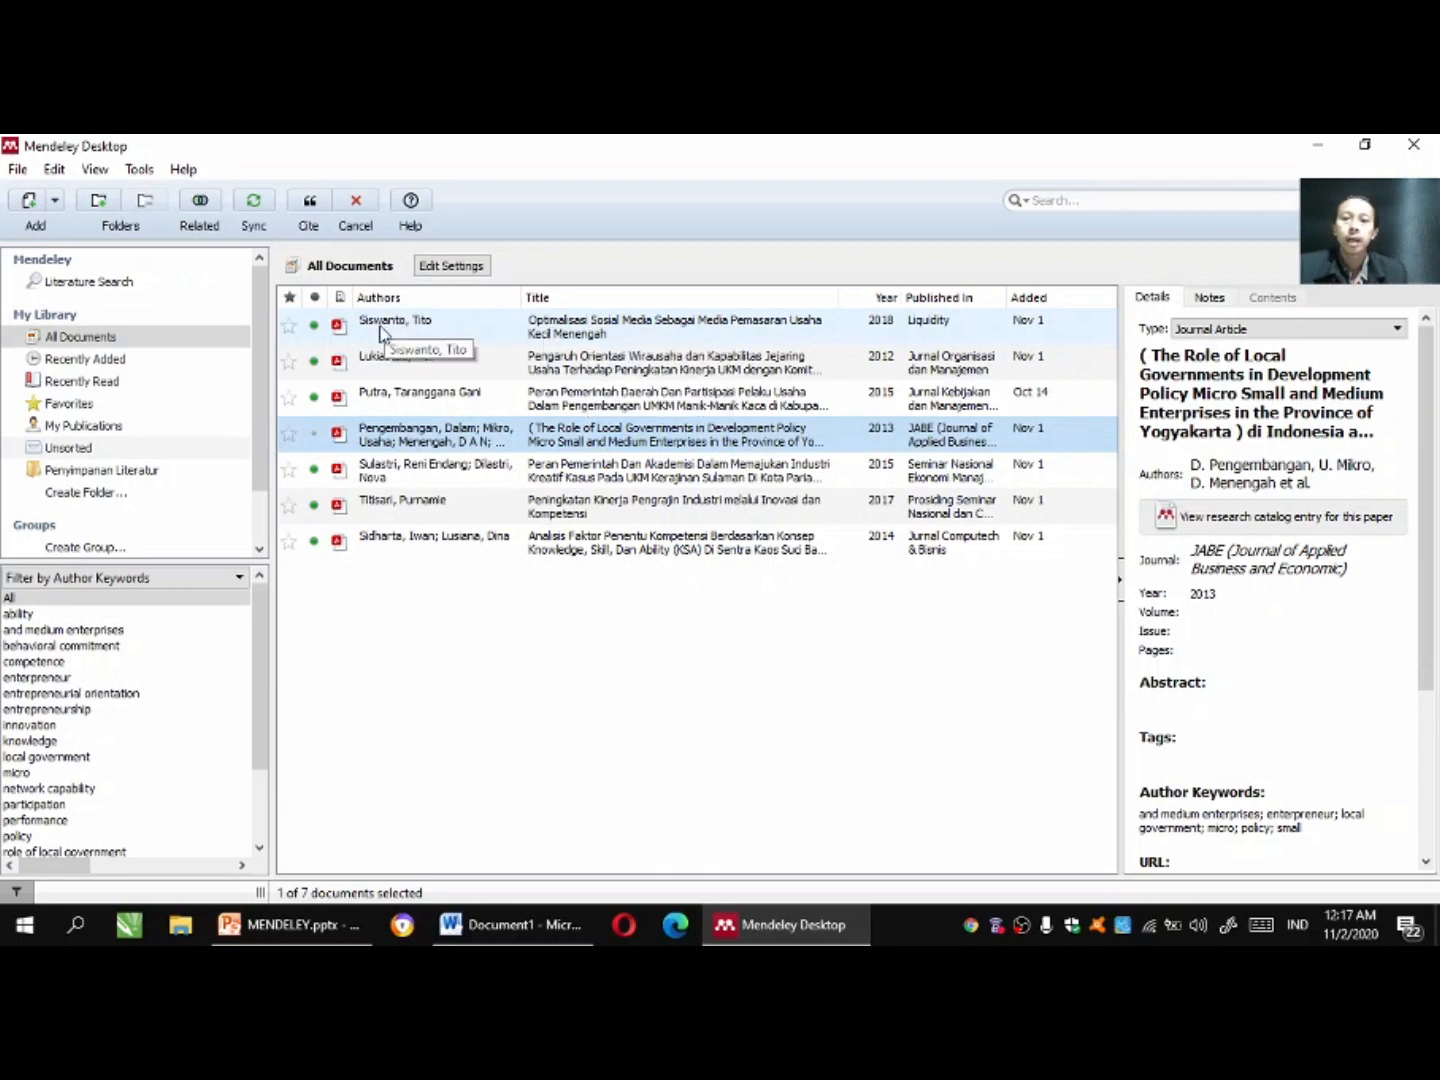
In the "Optimalisasi Sosial Media" PDF, copy the page 2 passage from "Sebagai situs jejaring" to "konsisten bagi perusahaan" and cite the article in Word.
double_click(576, 333)
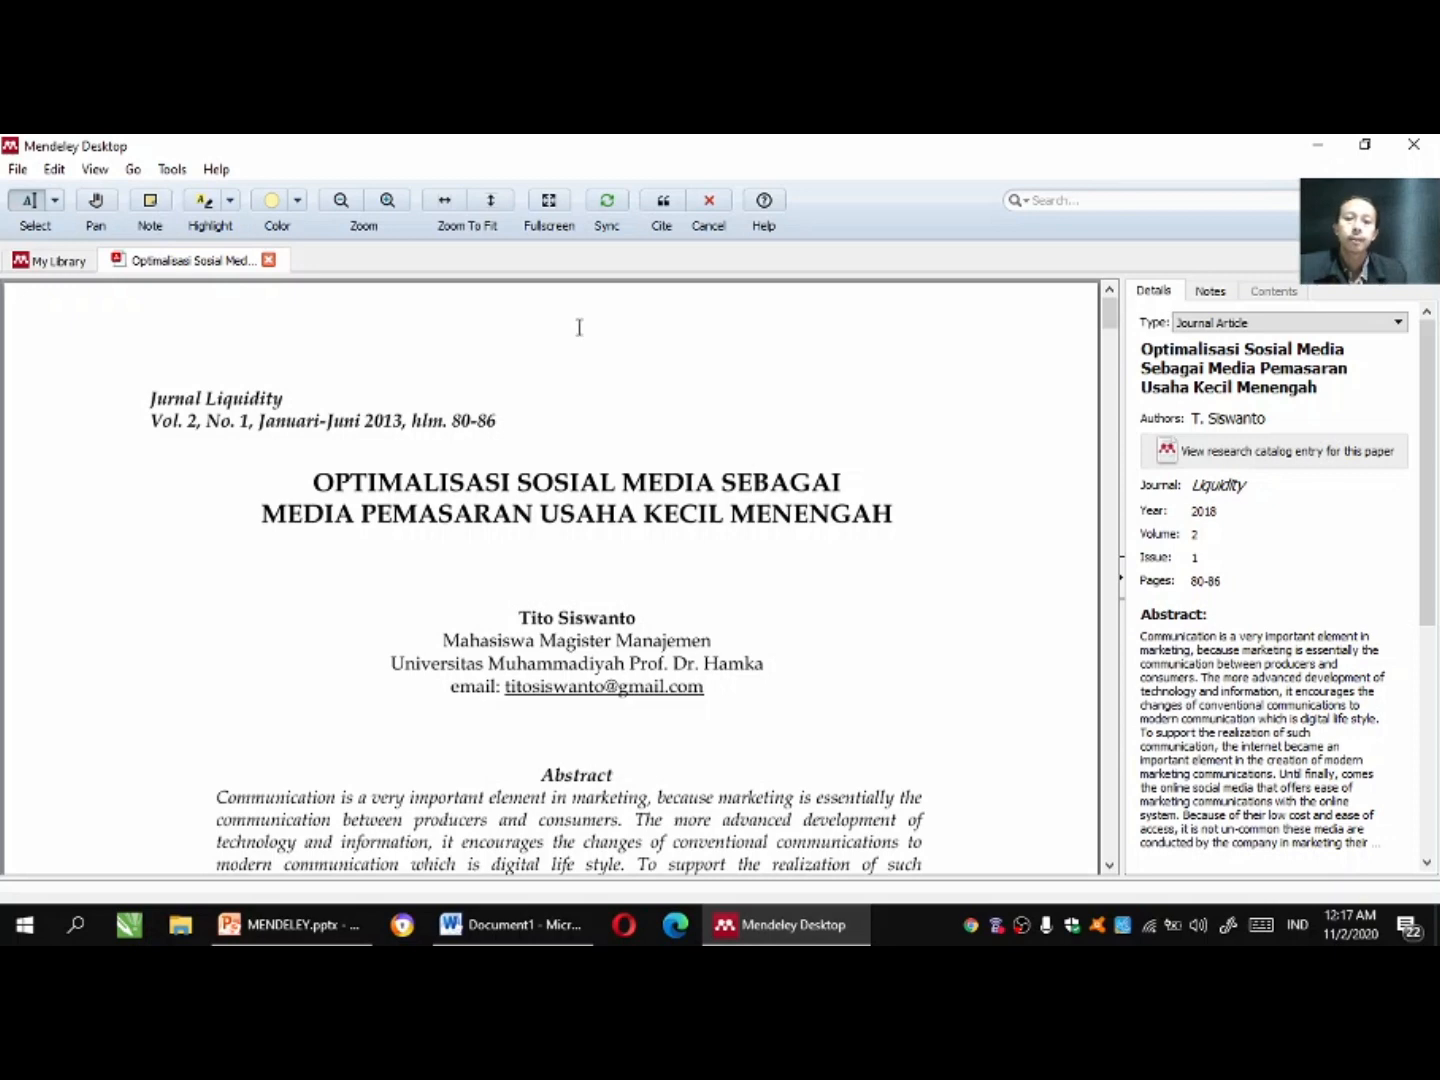
left_click_drag(1108, 318, 1106, 420)
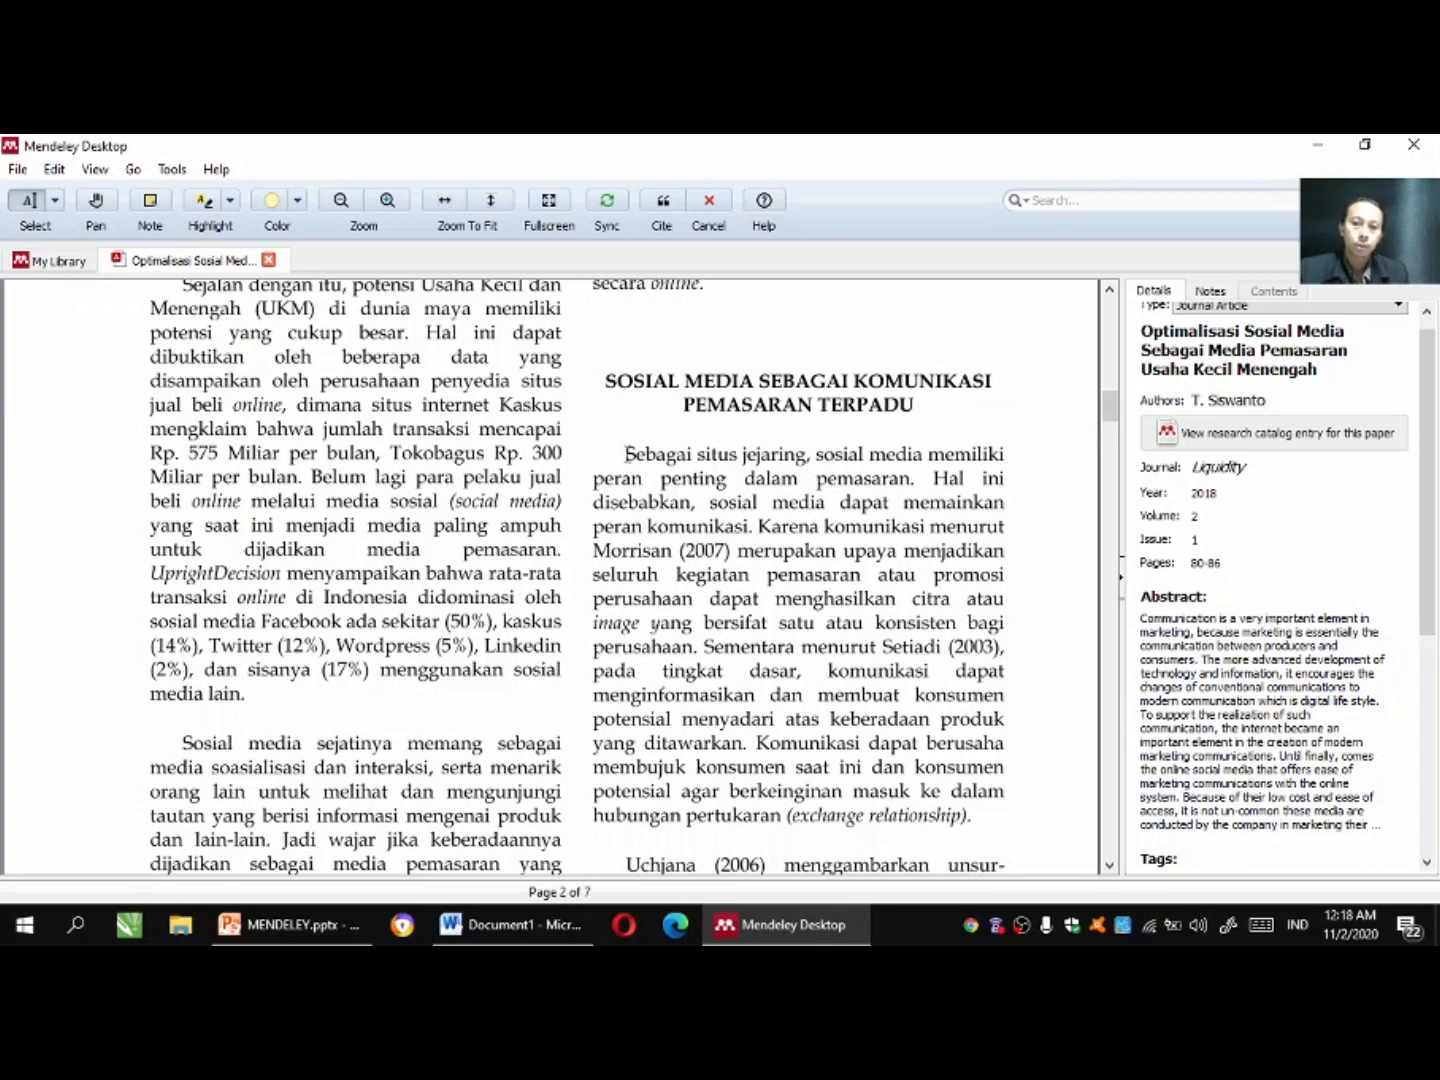
left_click_drag(627, 455, 699, 648)
left_click(627, 458)
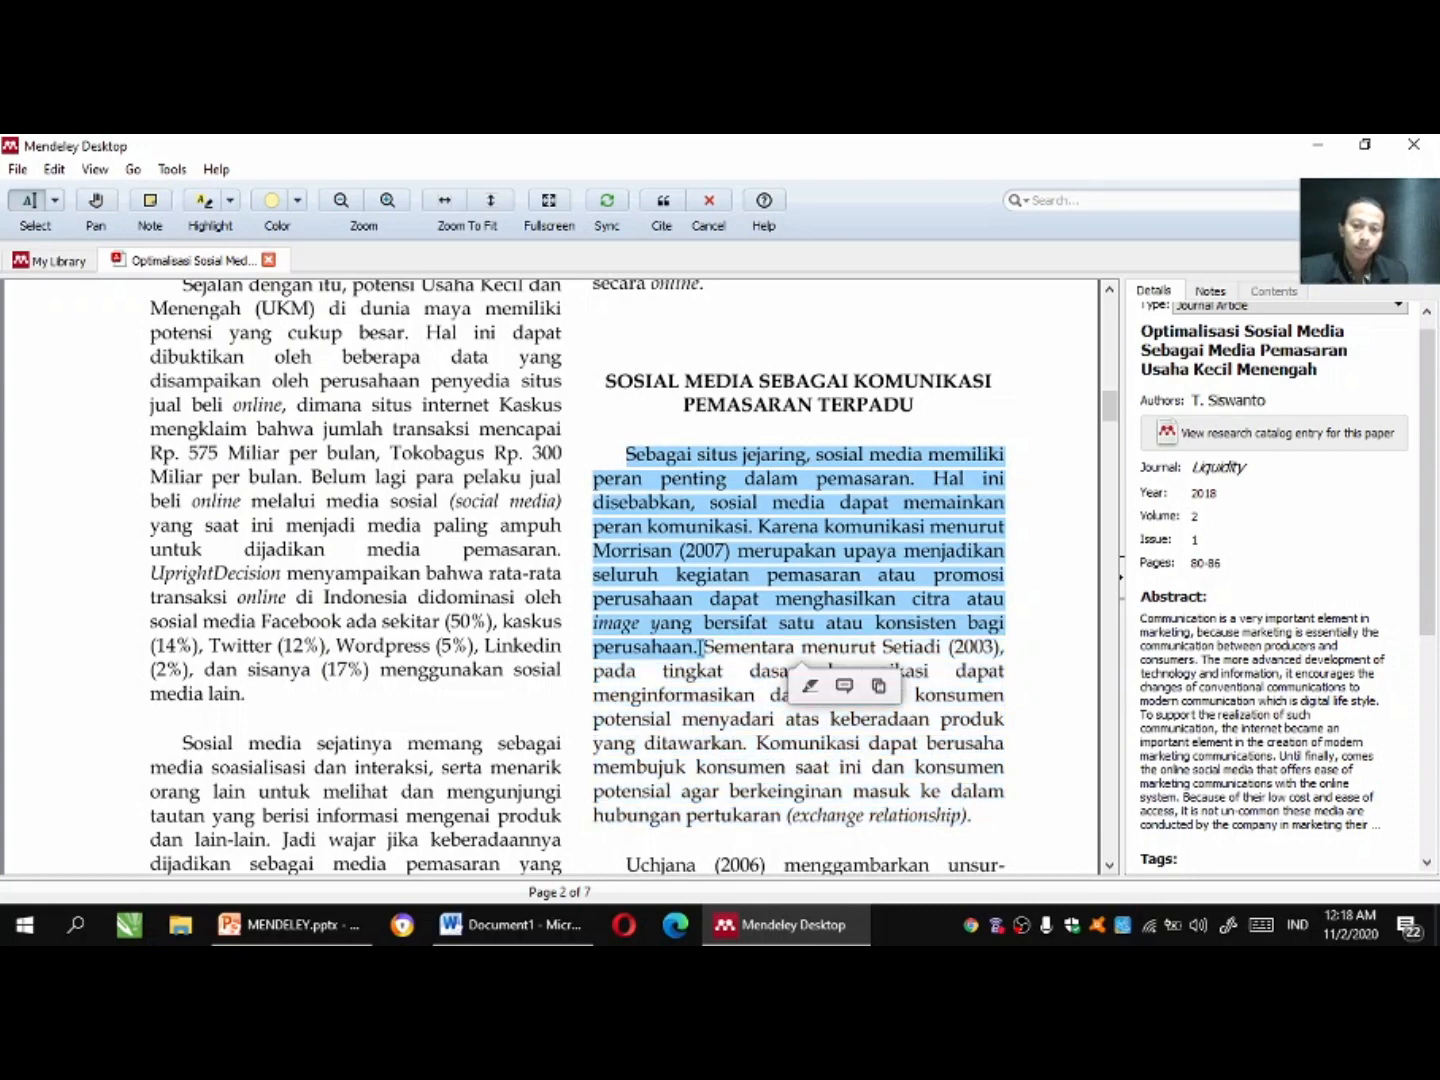
right_click(665, 522)
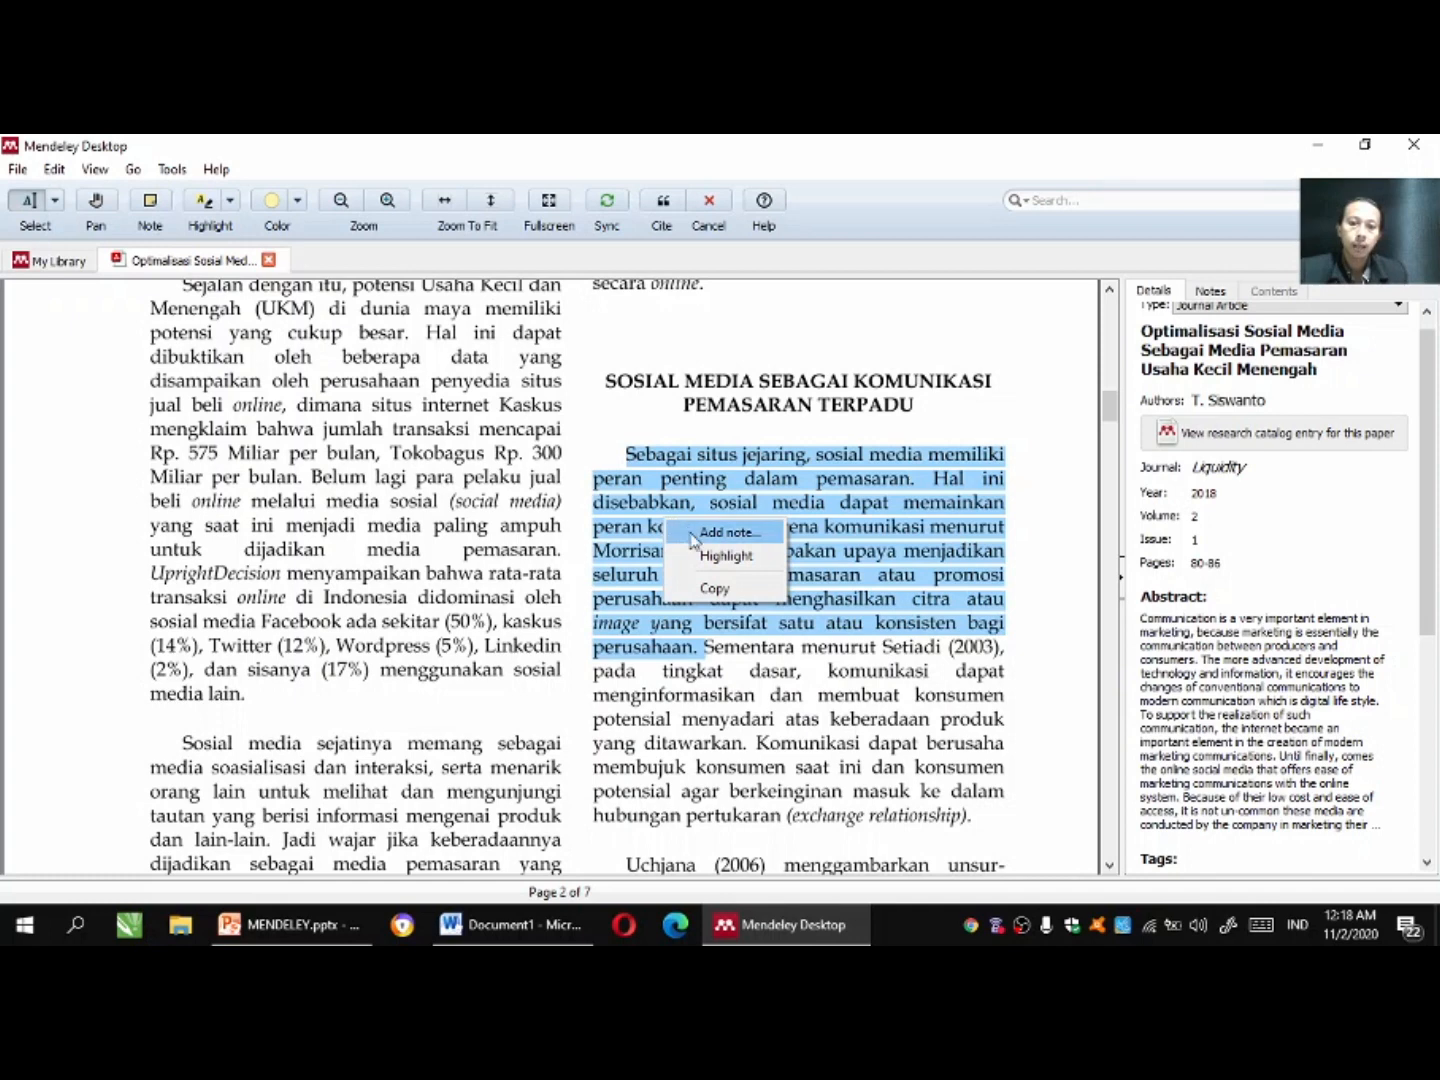
left_click(712, 589)
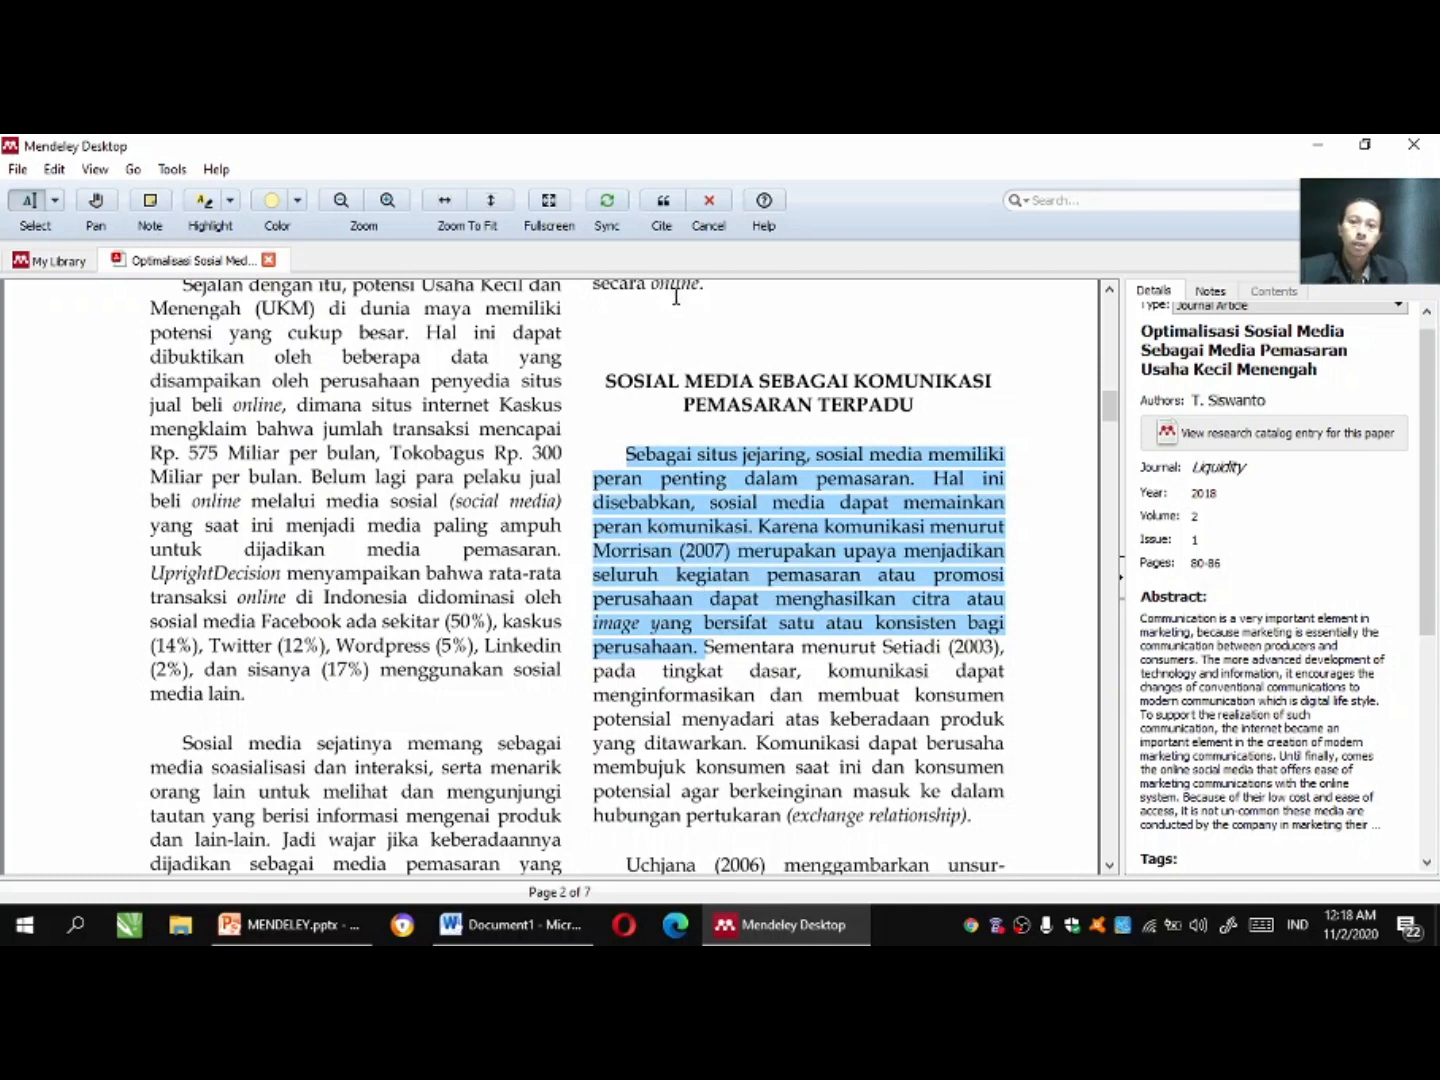
left_click(663, 203)
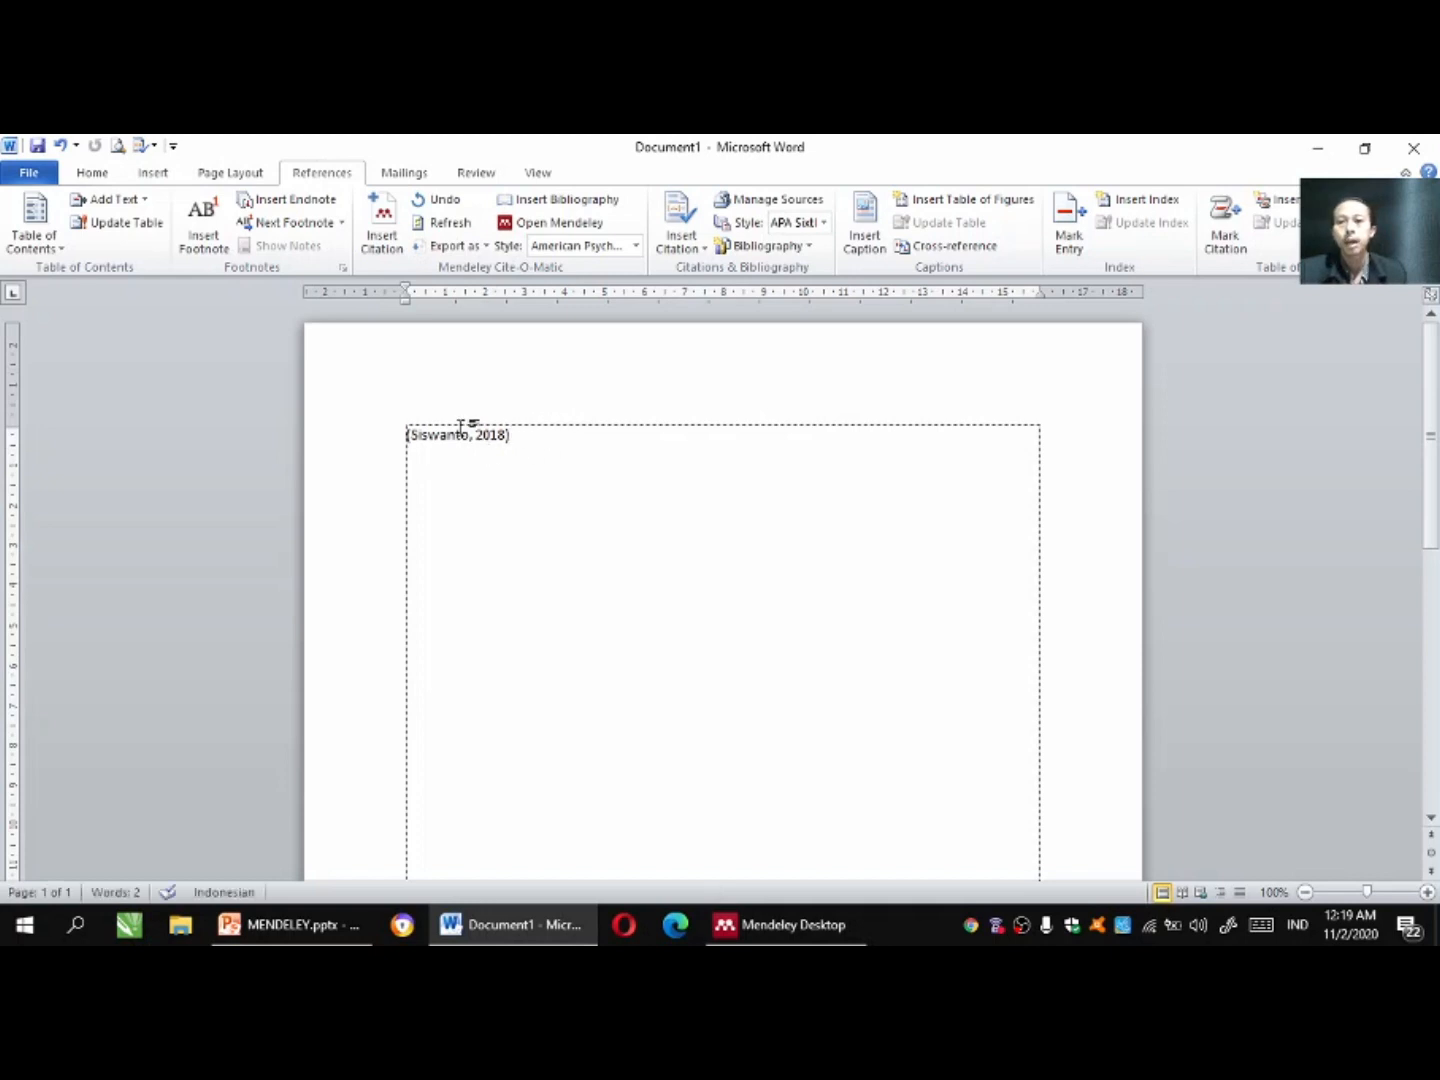
Paste the copied passage before the citation, removing the trailing word "Sementara" and the paragraph break after "memiliki".
left_click(404, 433)
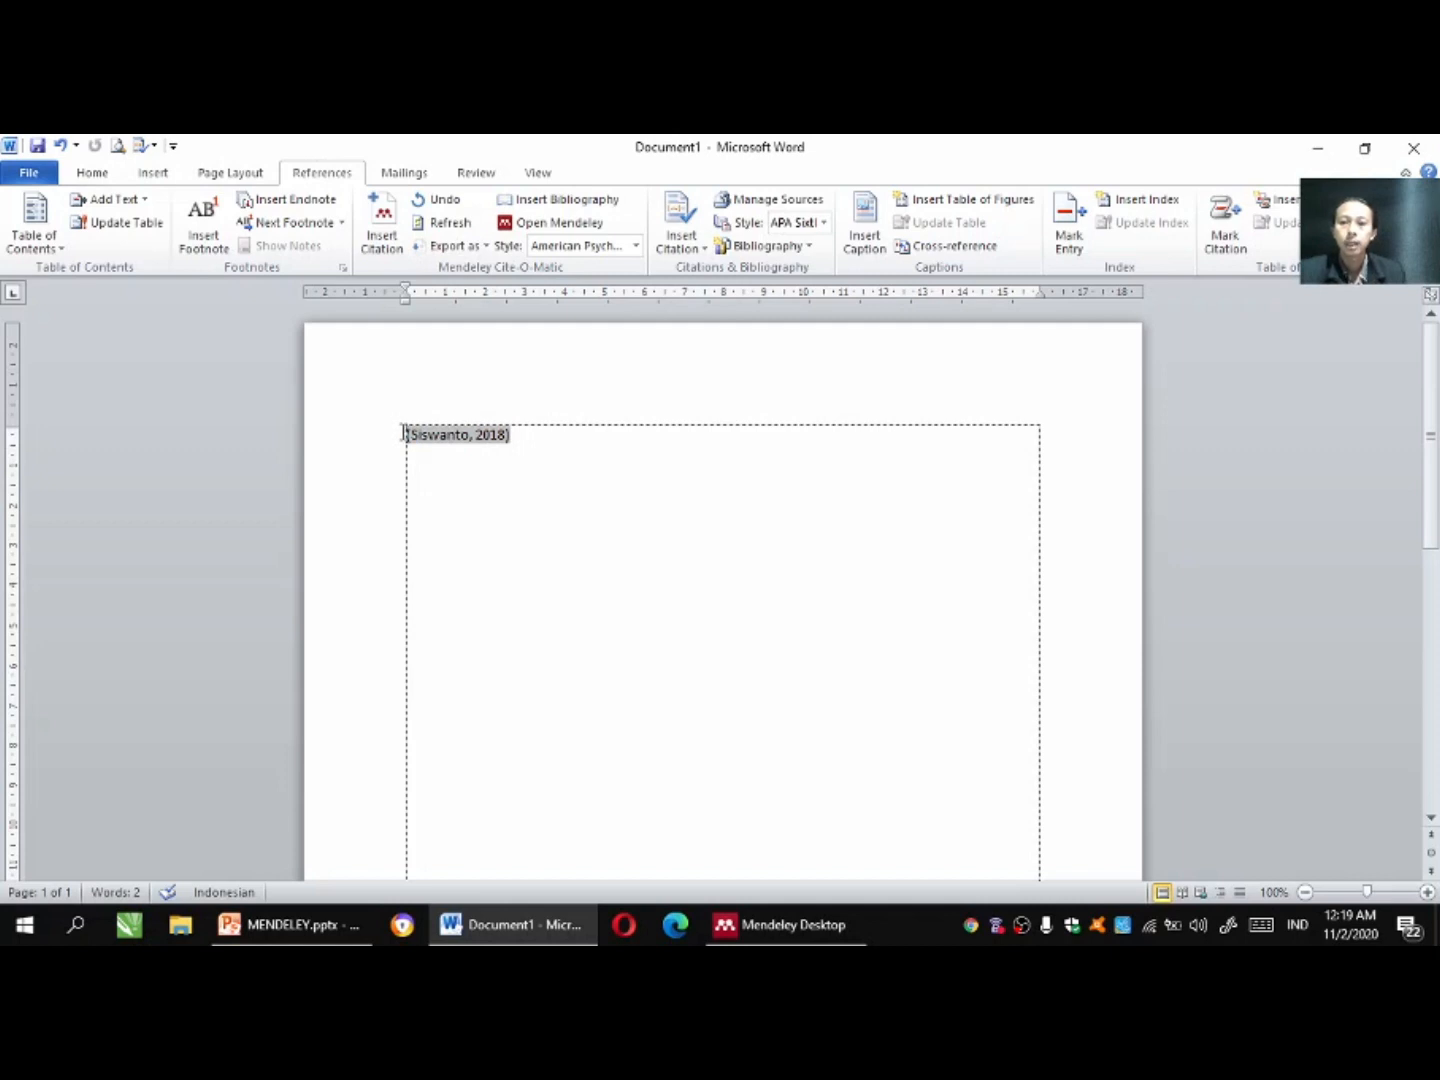
right_click(404, 433)
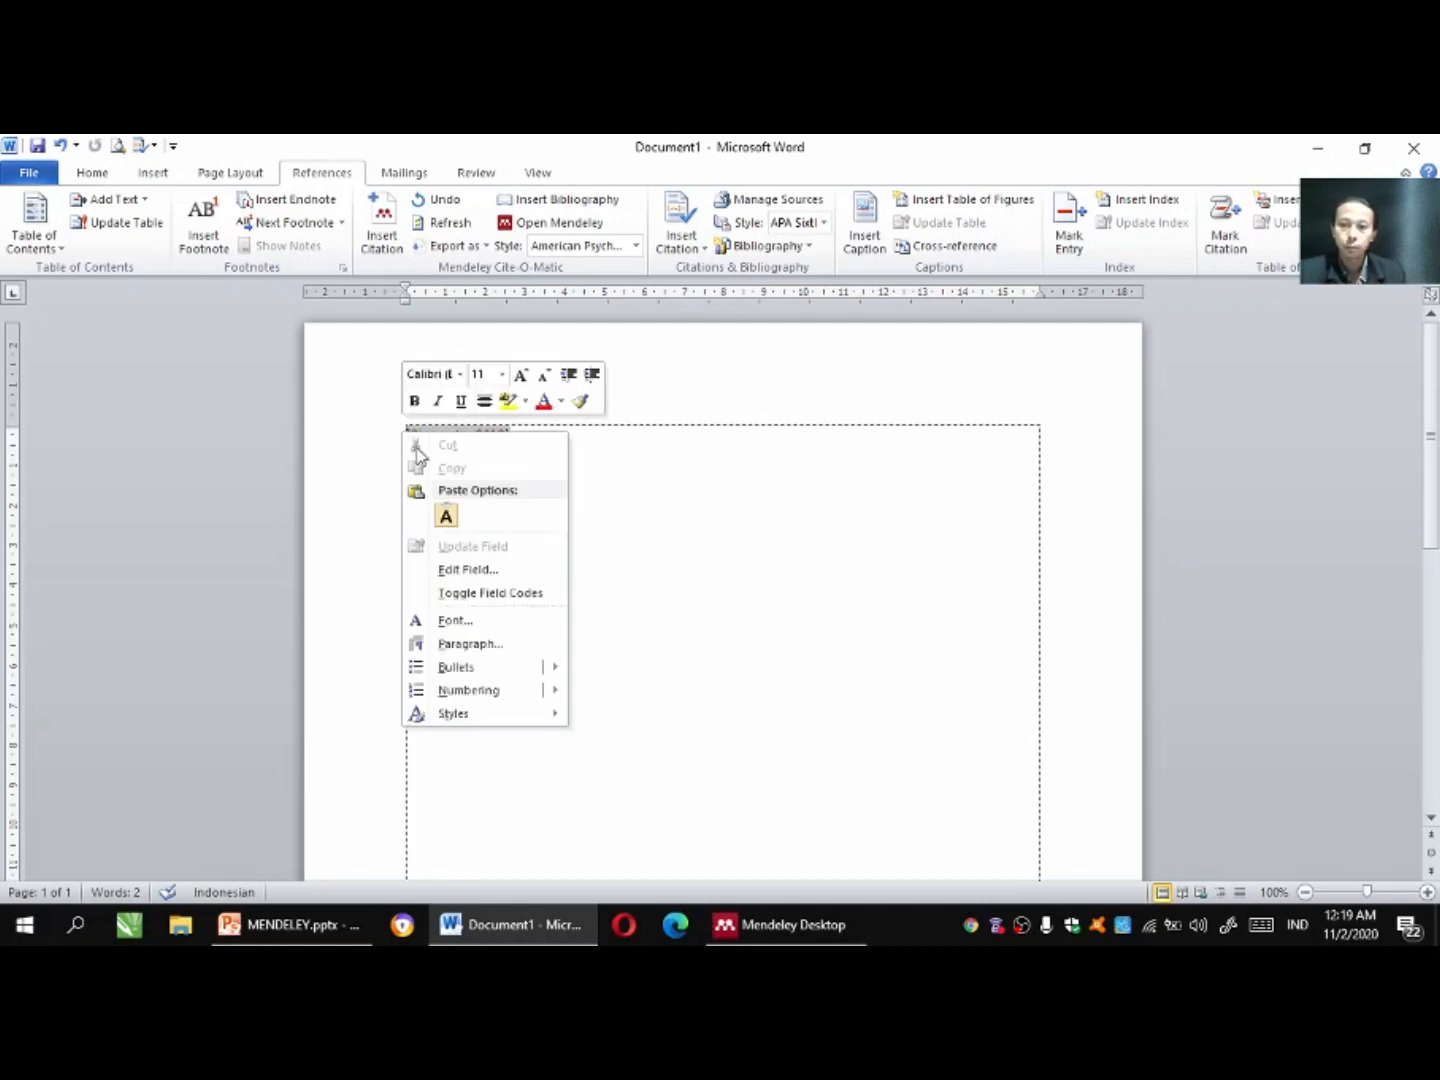
left_click(447, 514)
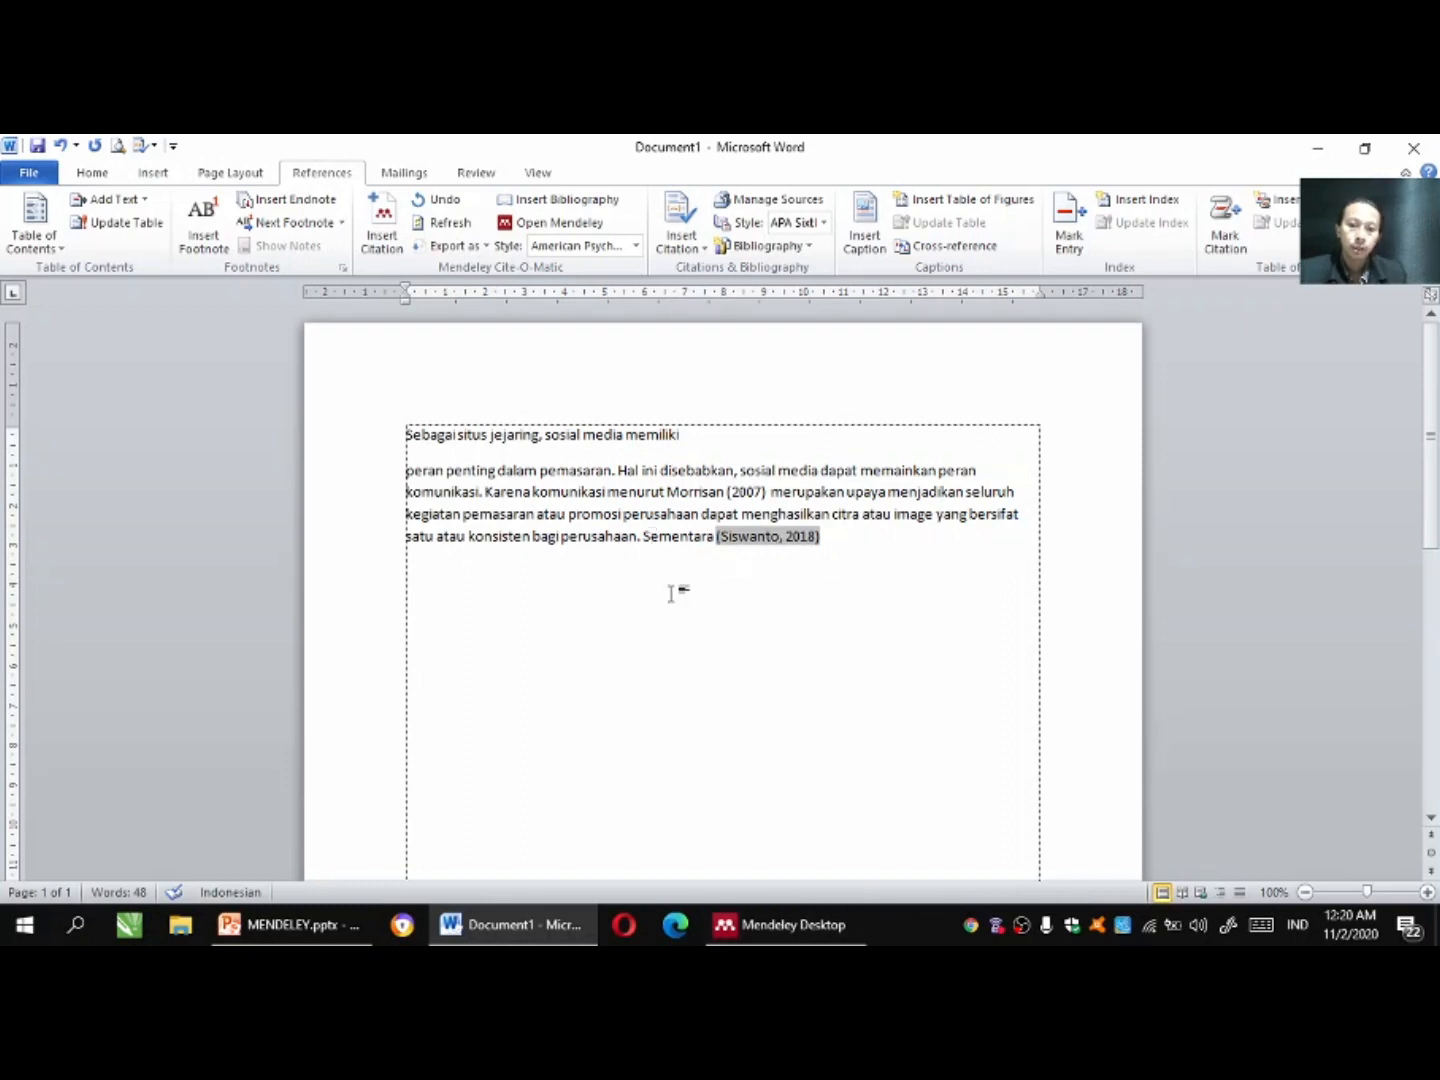
left_click_drag(645, 542, 715, 545)
key("BackSpace")
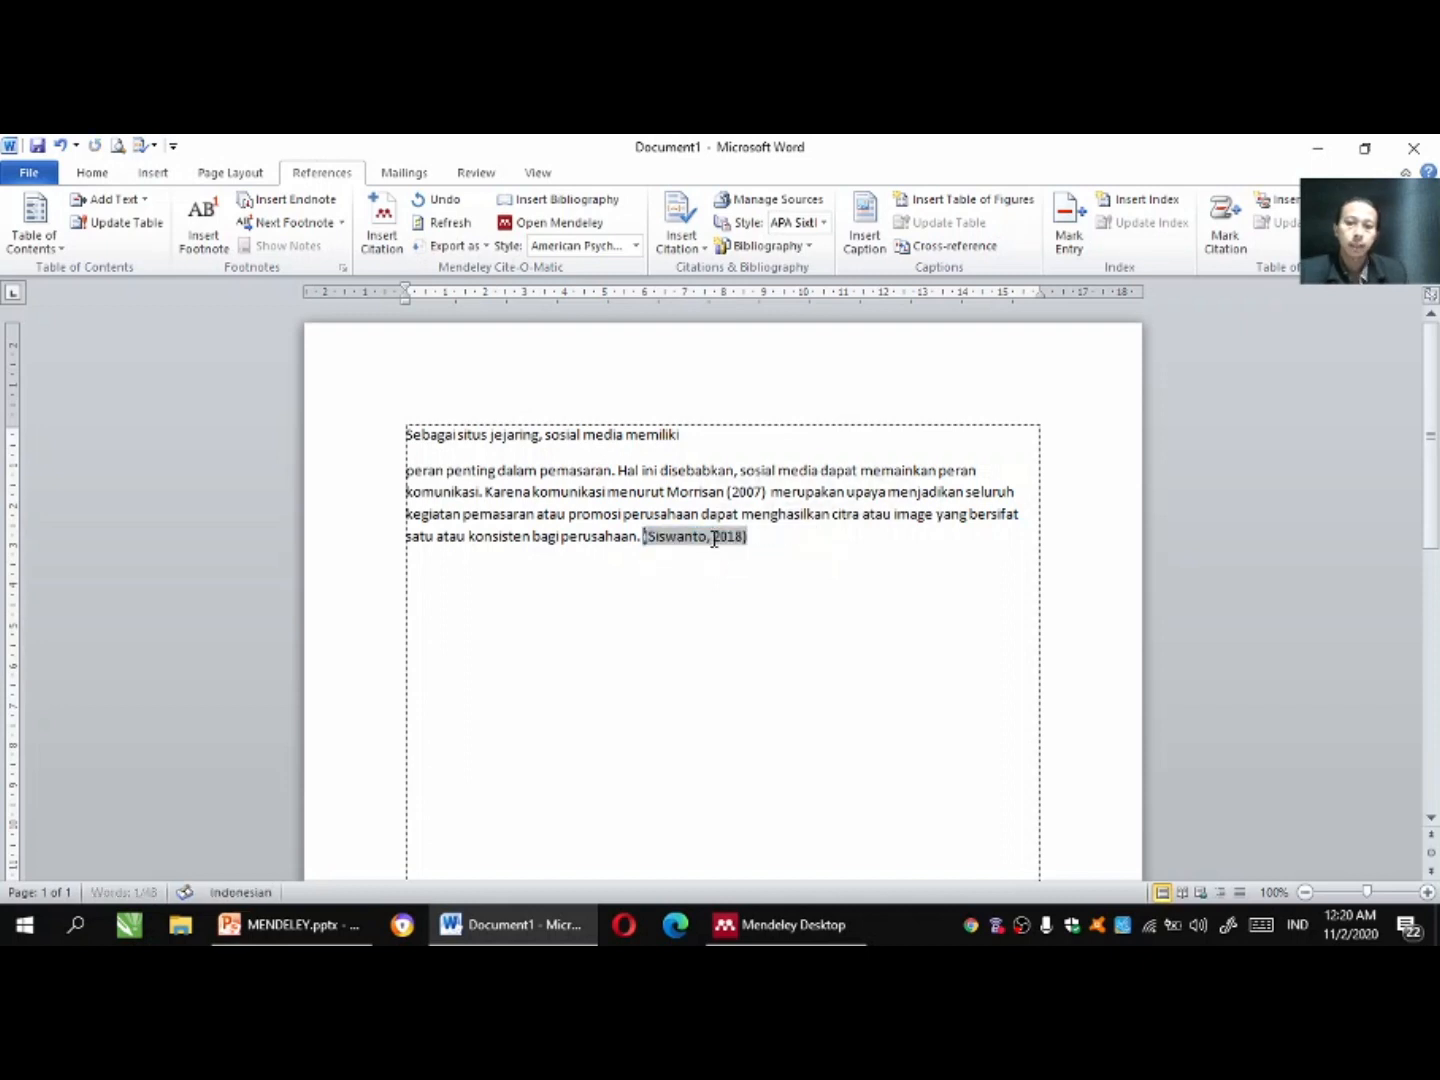
left_click(696, 439)
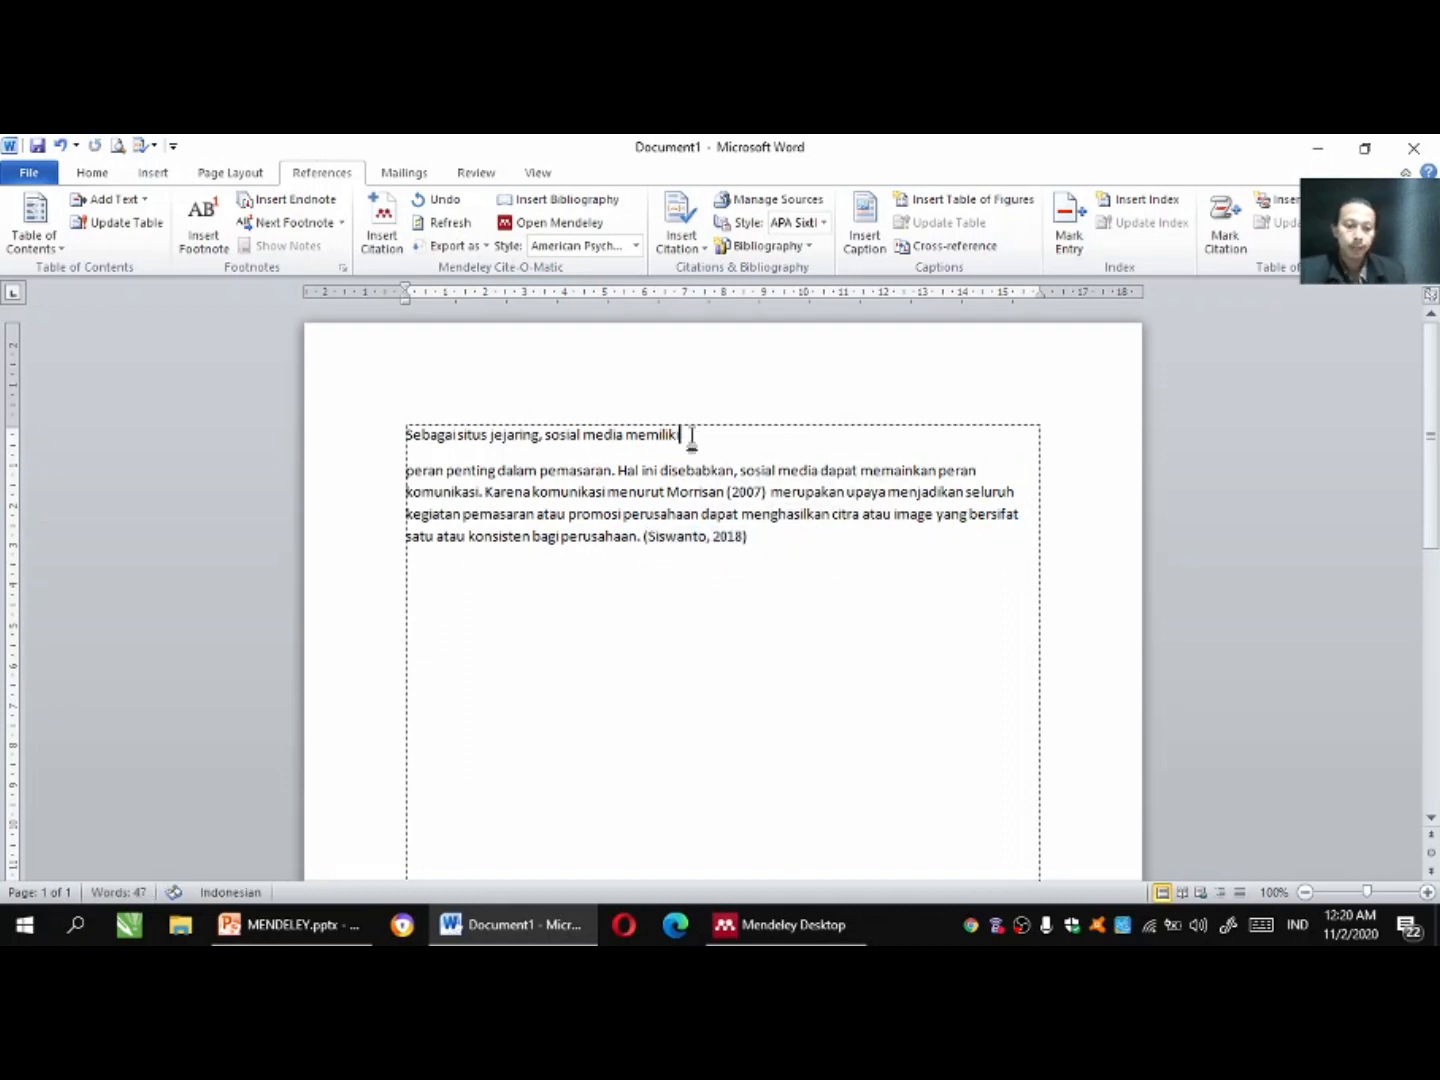
key("Delete")
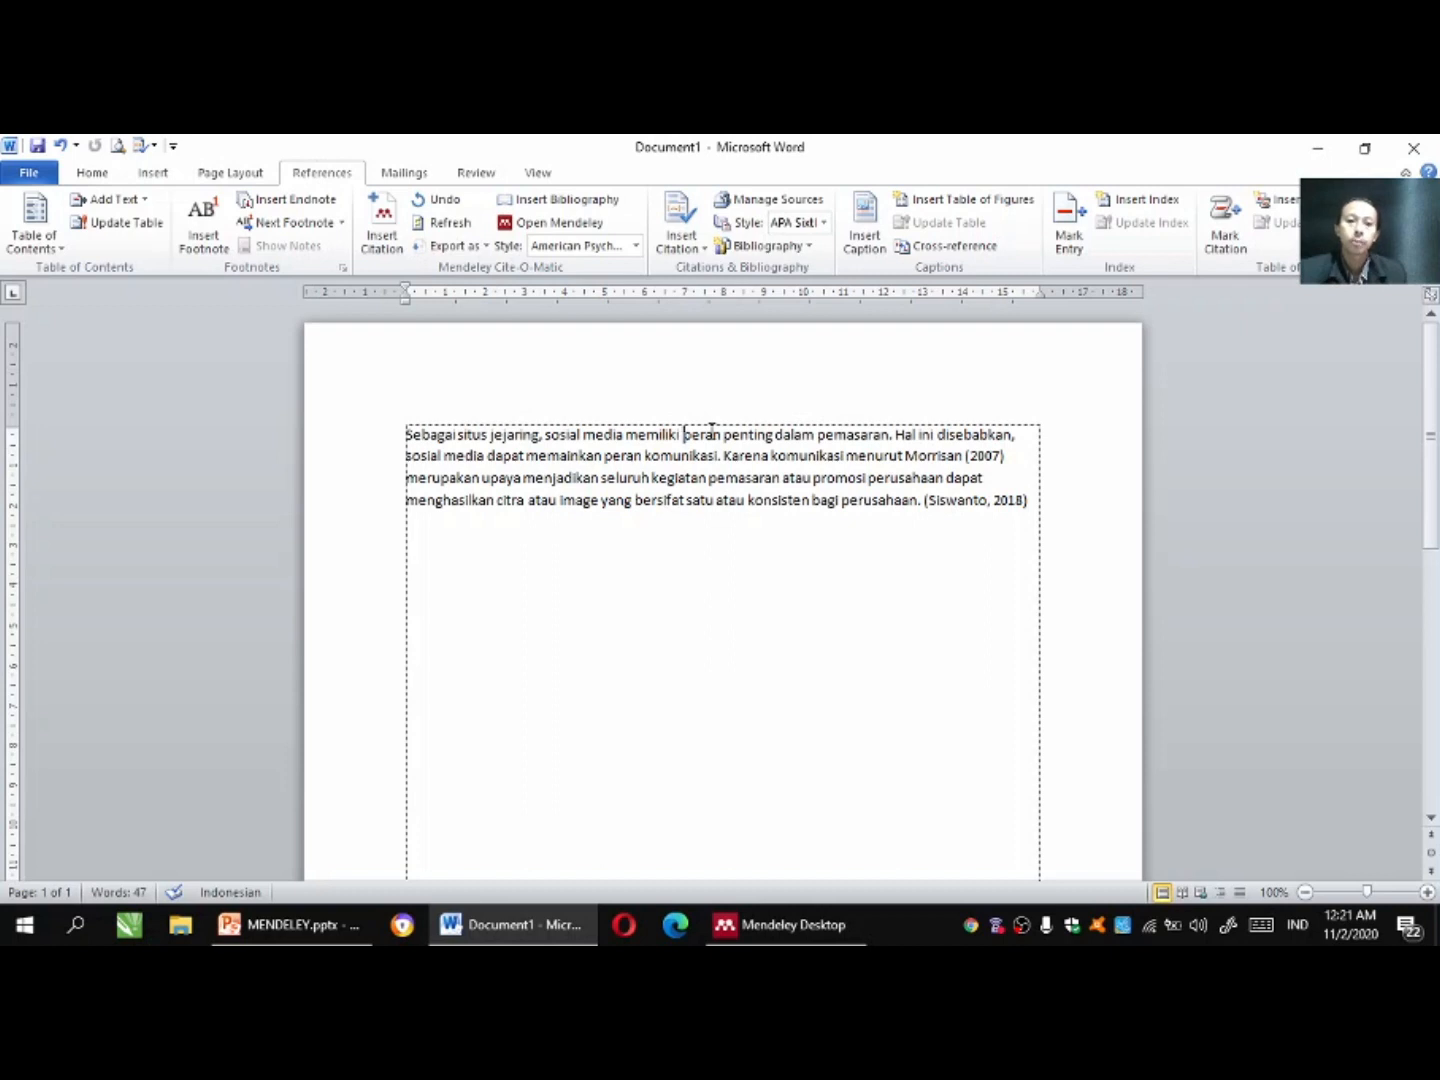
Start a new paragraph after the citation and indent the first line of the "Sebagai situs jejaring" paragraph.
left_click(1035, 499)
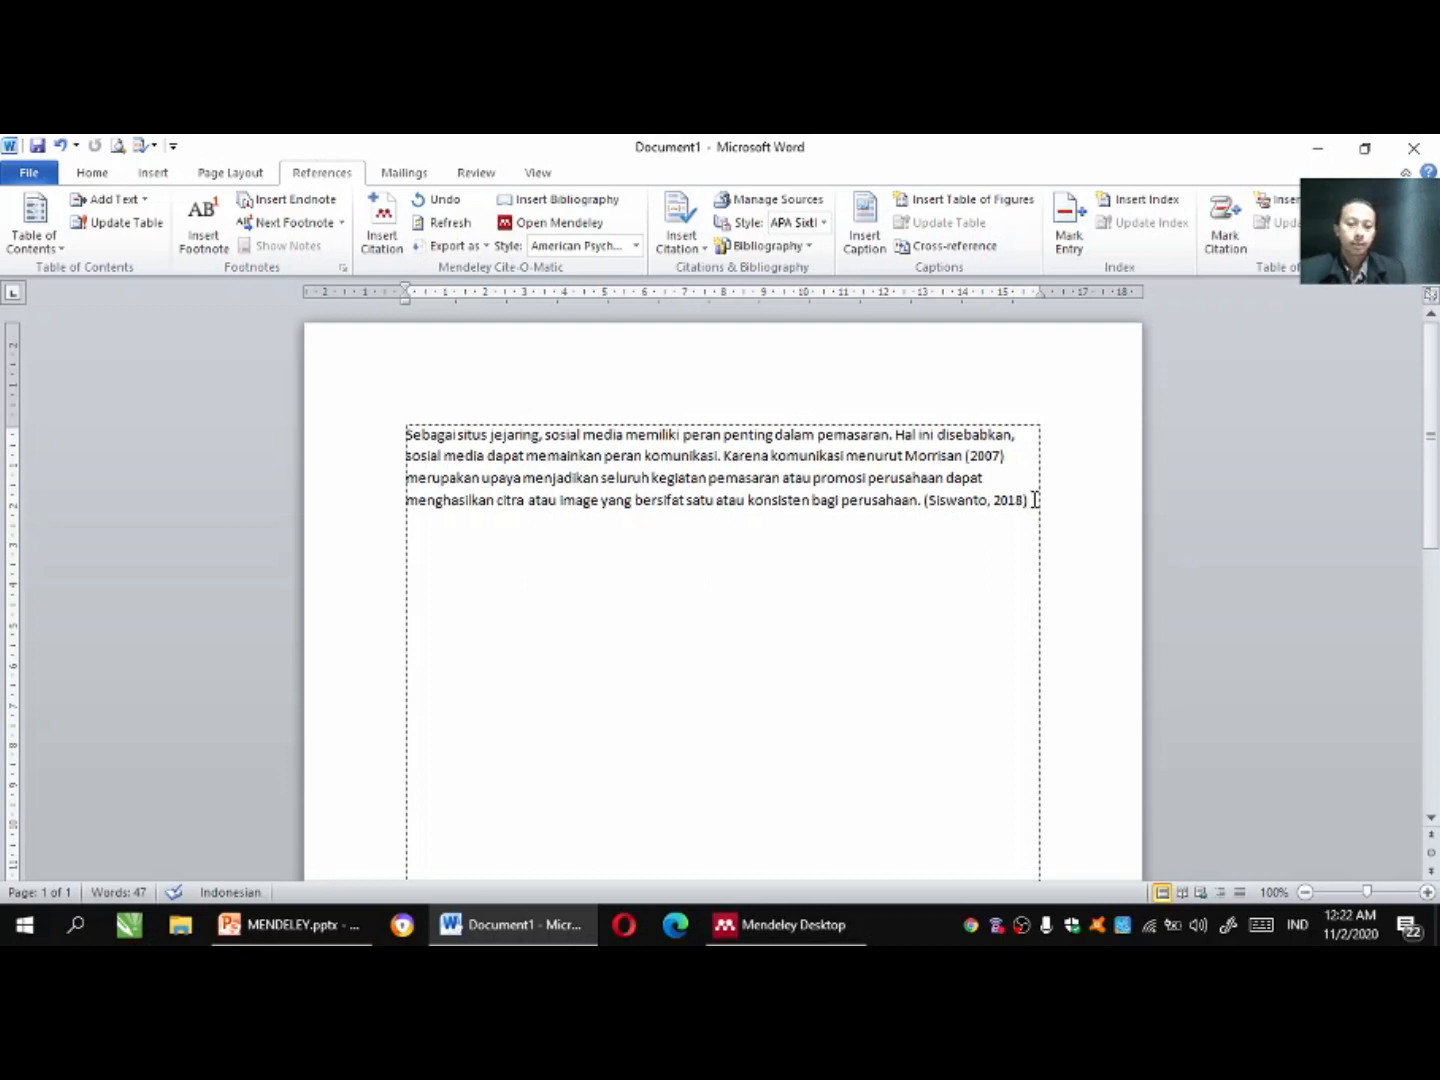
key("Return")
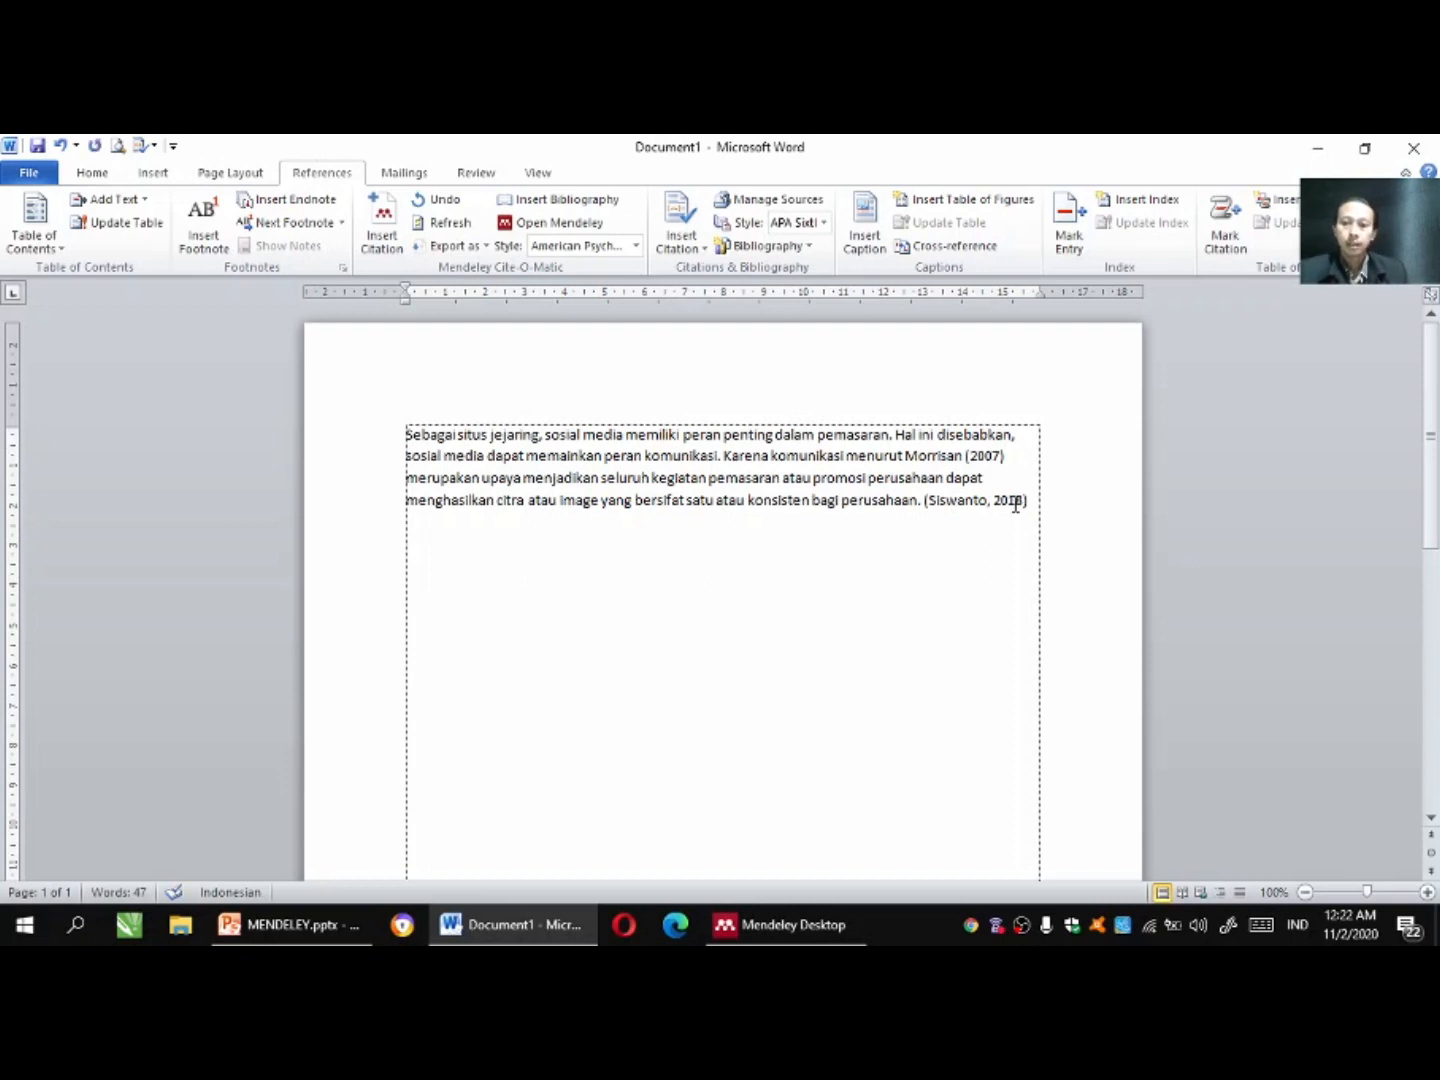
left_click(407, 437)
key("Tab")
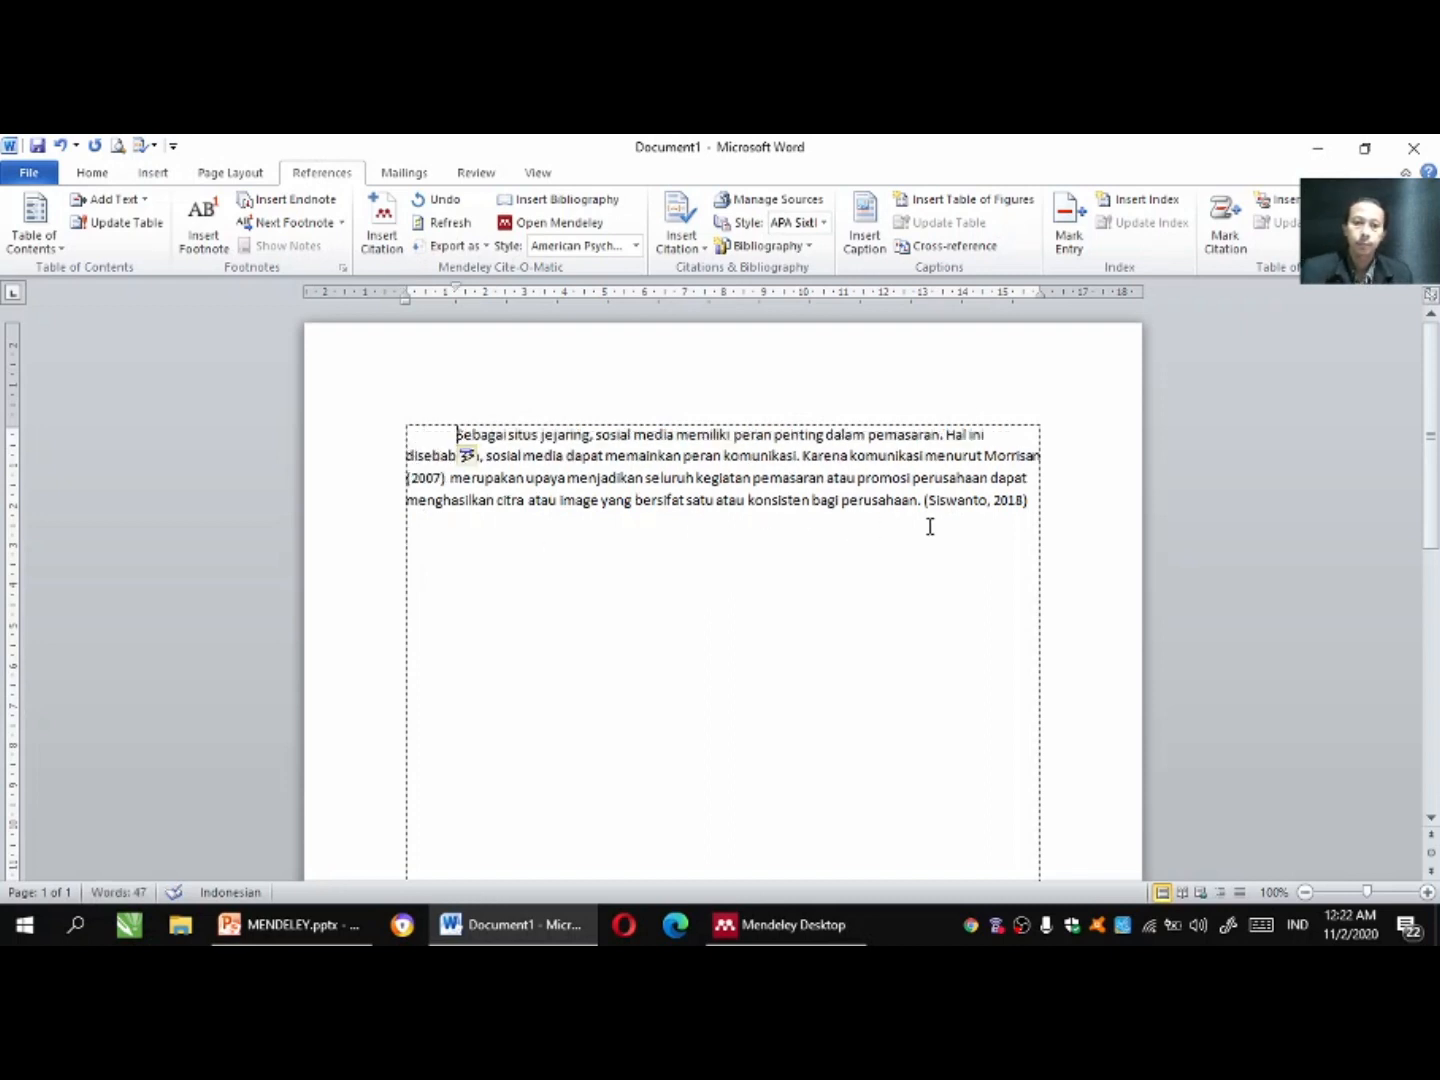
left_click(503, 550)
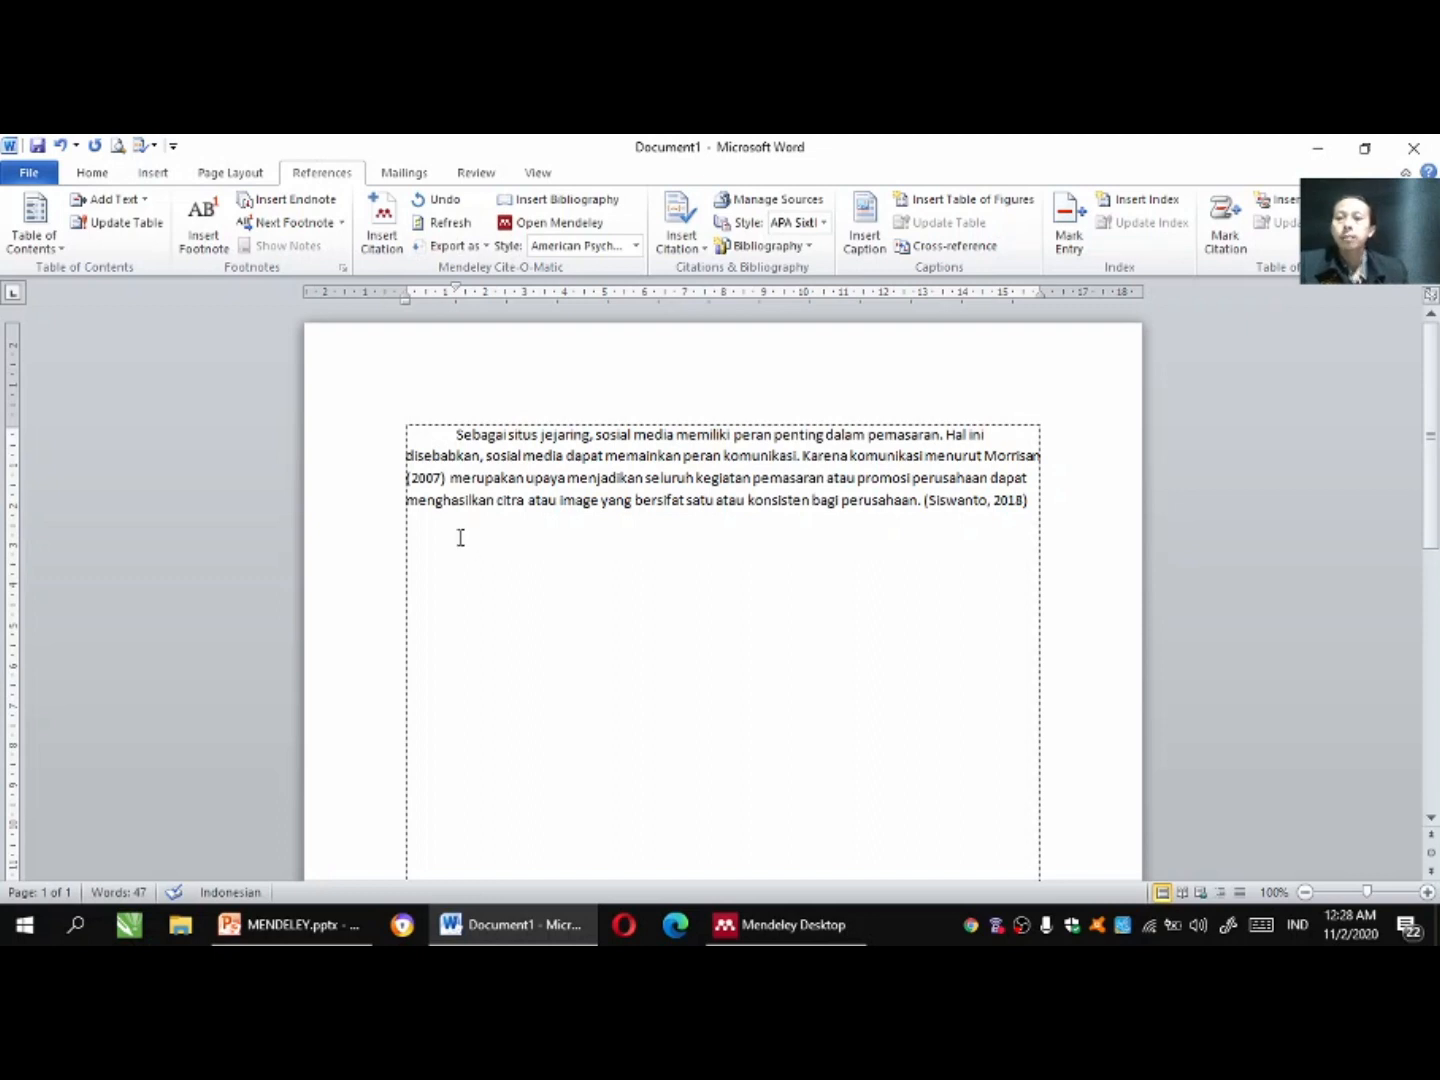
Start a Mendeley citation, go to the library, and open the "Pengaruh Orientasi Wirausaha" article's PDF.
left_click(383, 228)
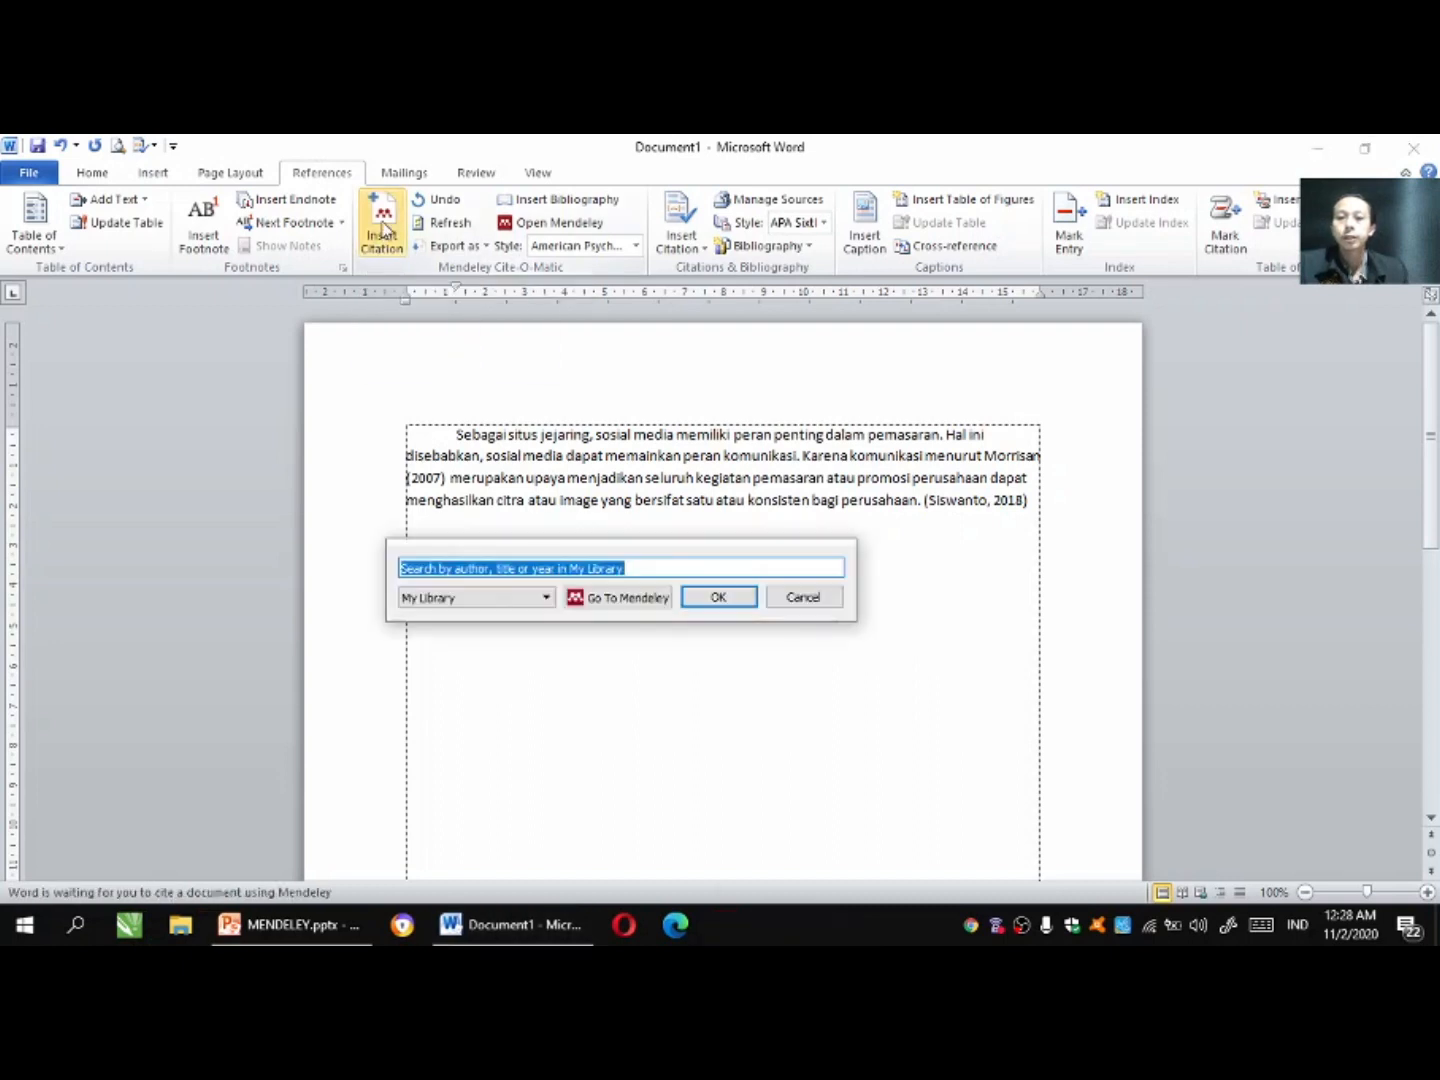
left_click(618, 600)
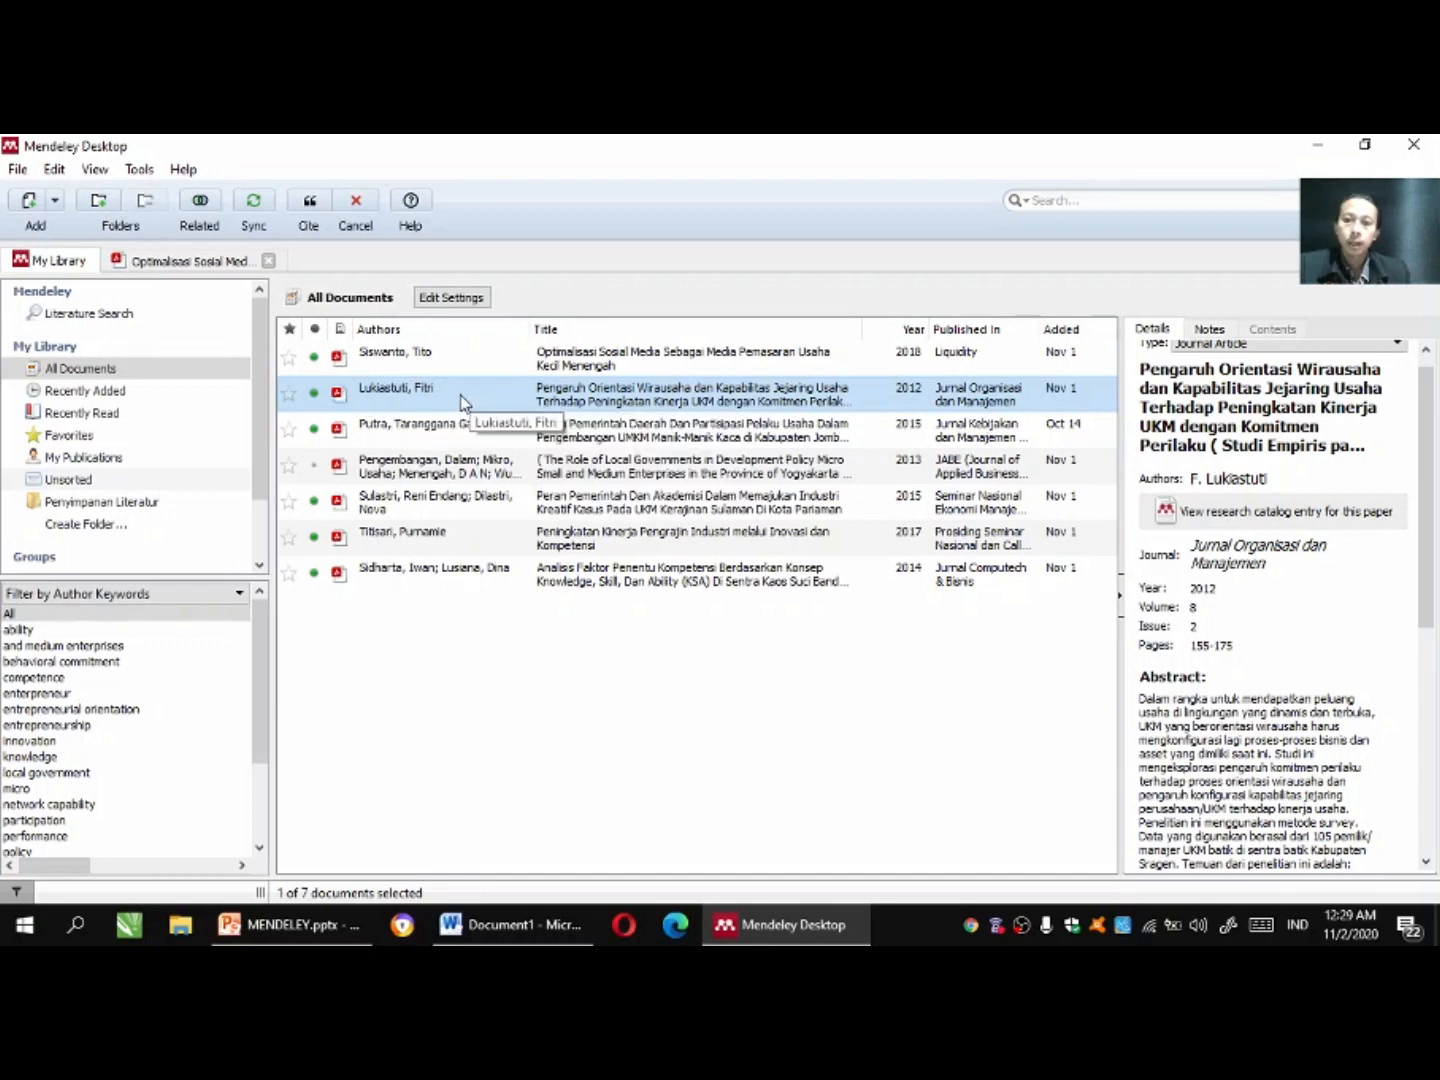
double_click(585, 400)
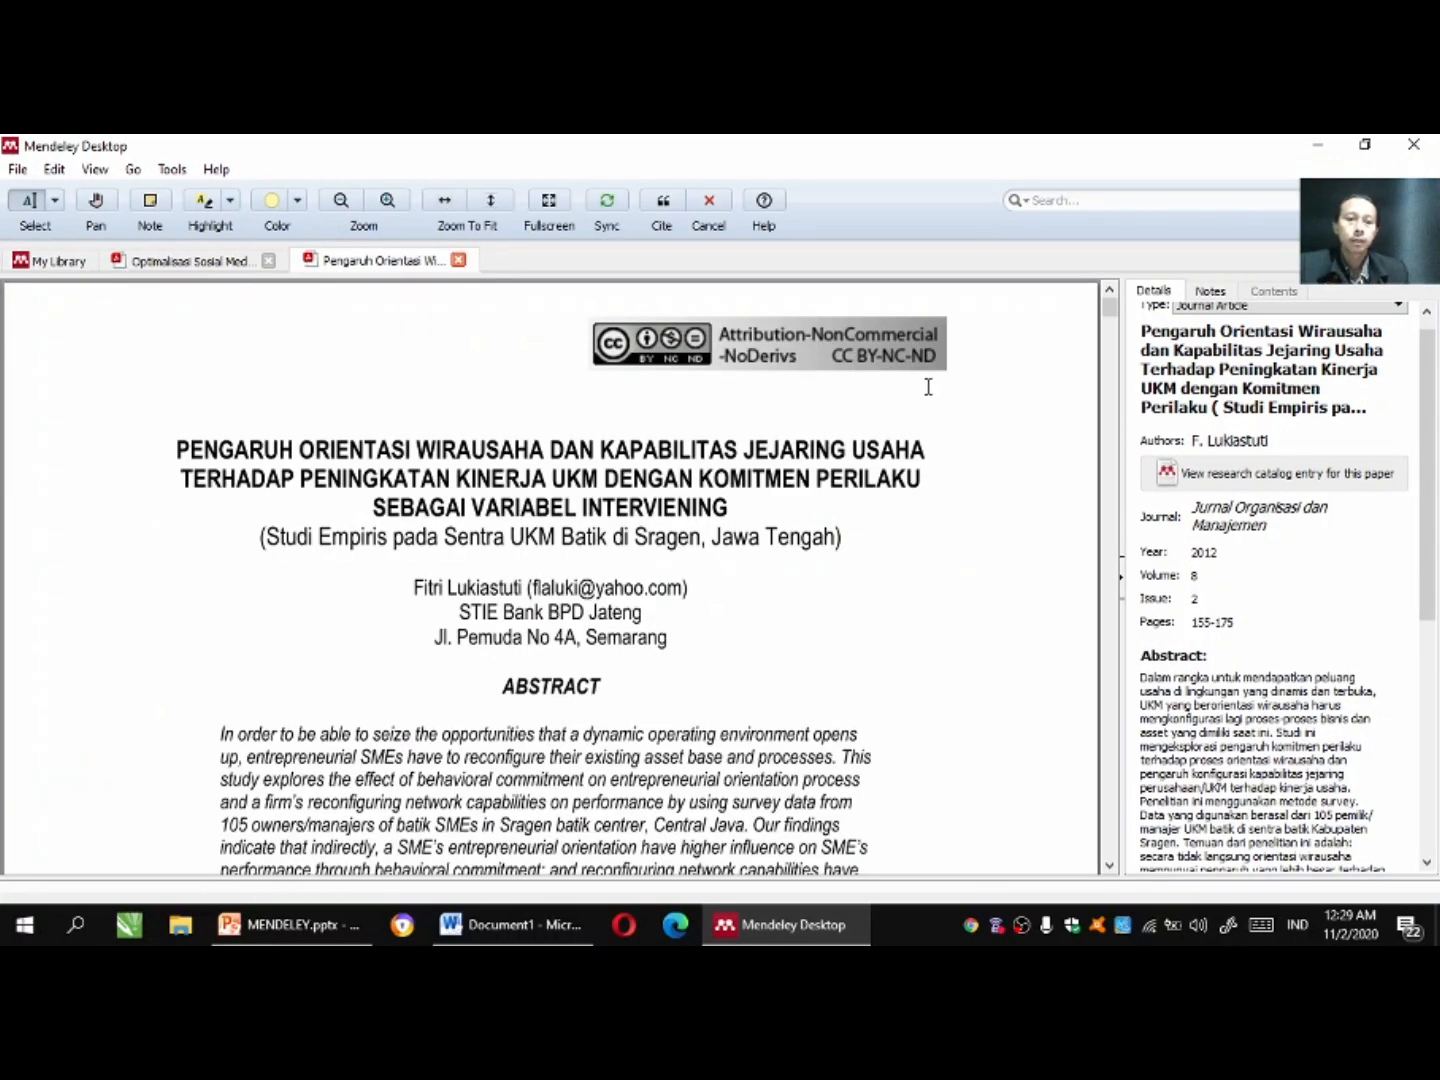
Copy the page 3 paragraph from "Sudah banyak dilakukan" to "murah, dan nyaman" and paste it into the new paragraph in Word.
left_click_drag(1432, 424, 1430, 378)
left_click_drag(1108, 316, 1108, 366)
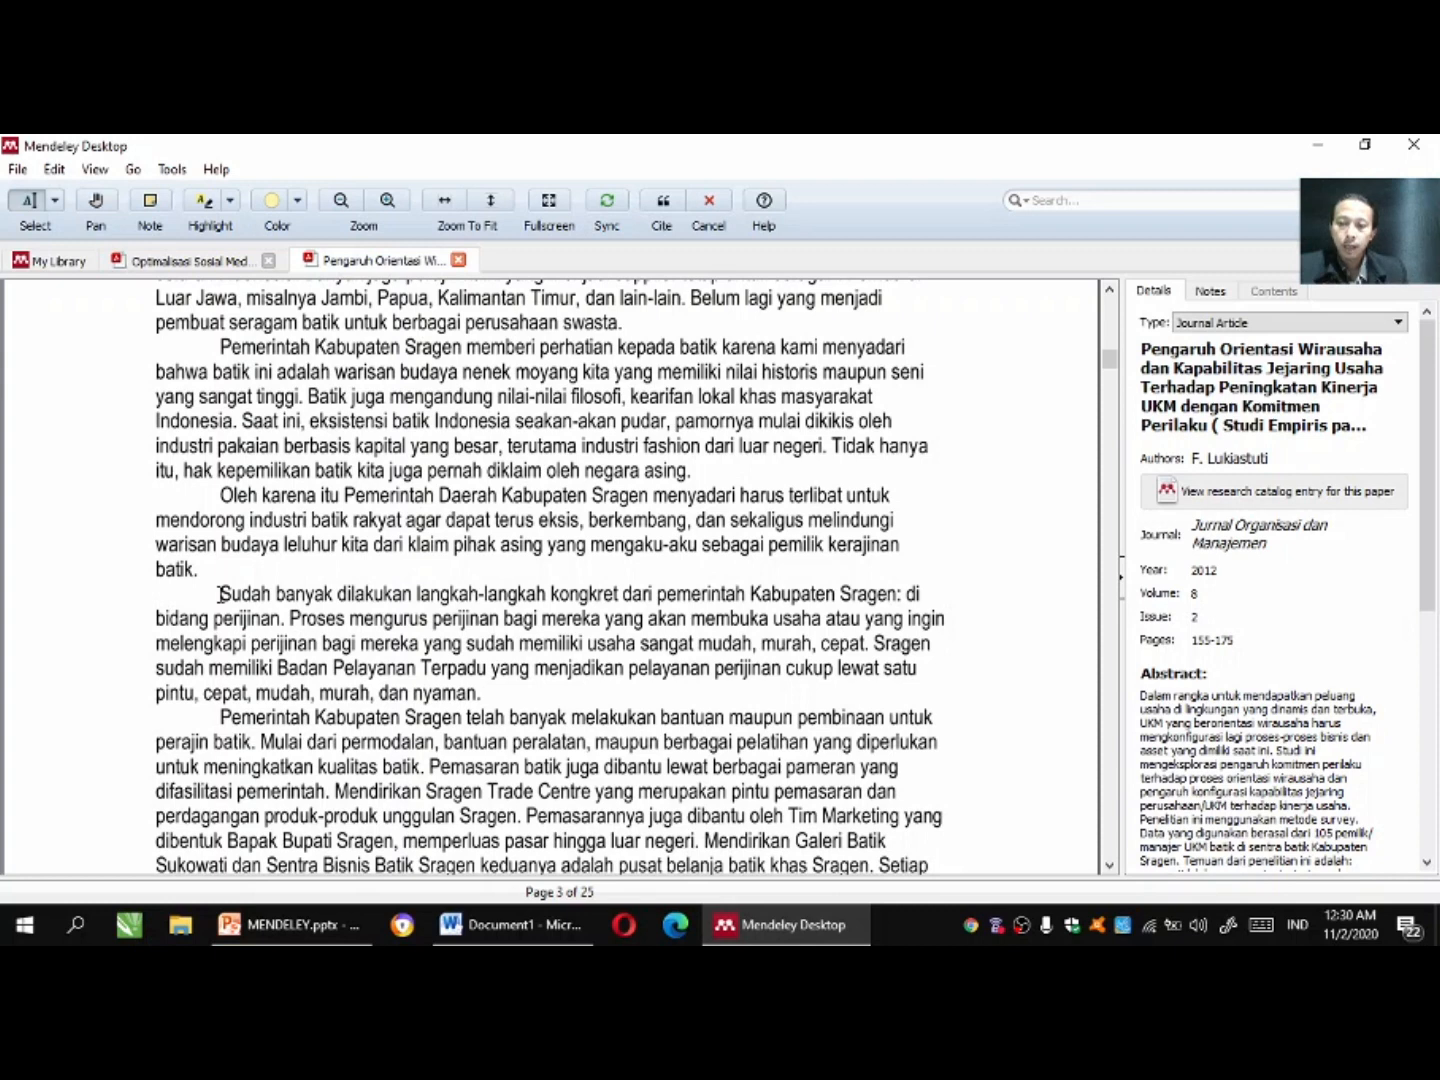
left_click_drag(220, 594, 481, 697)
right_click(369, 627)
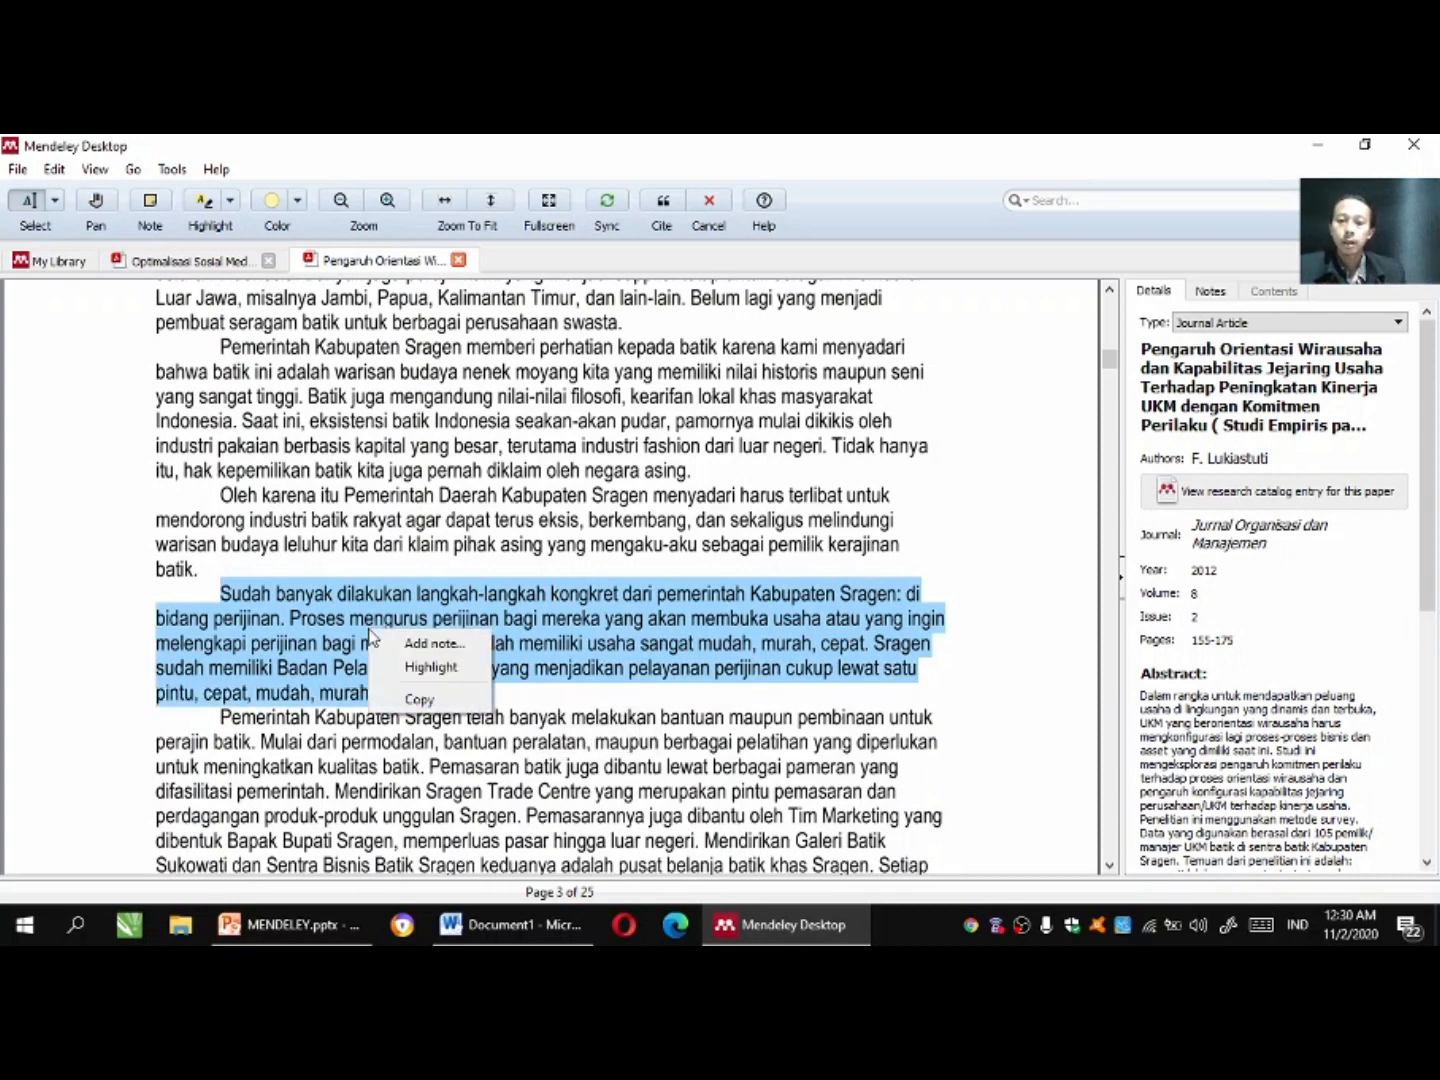
left_click(405, 695)
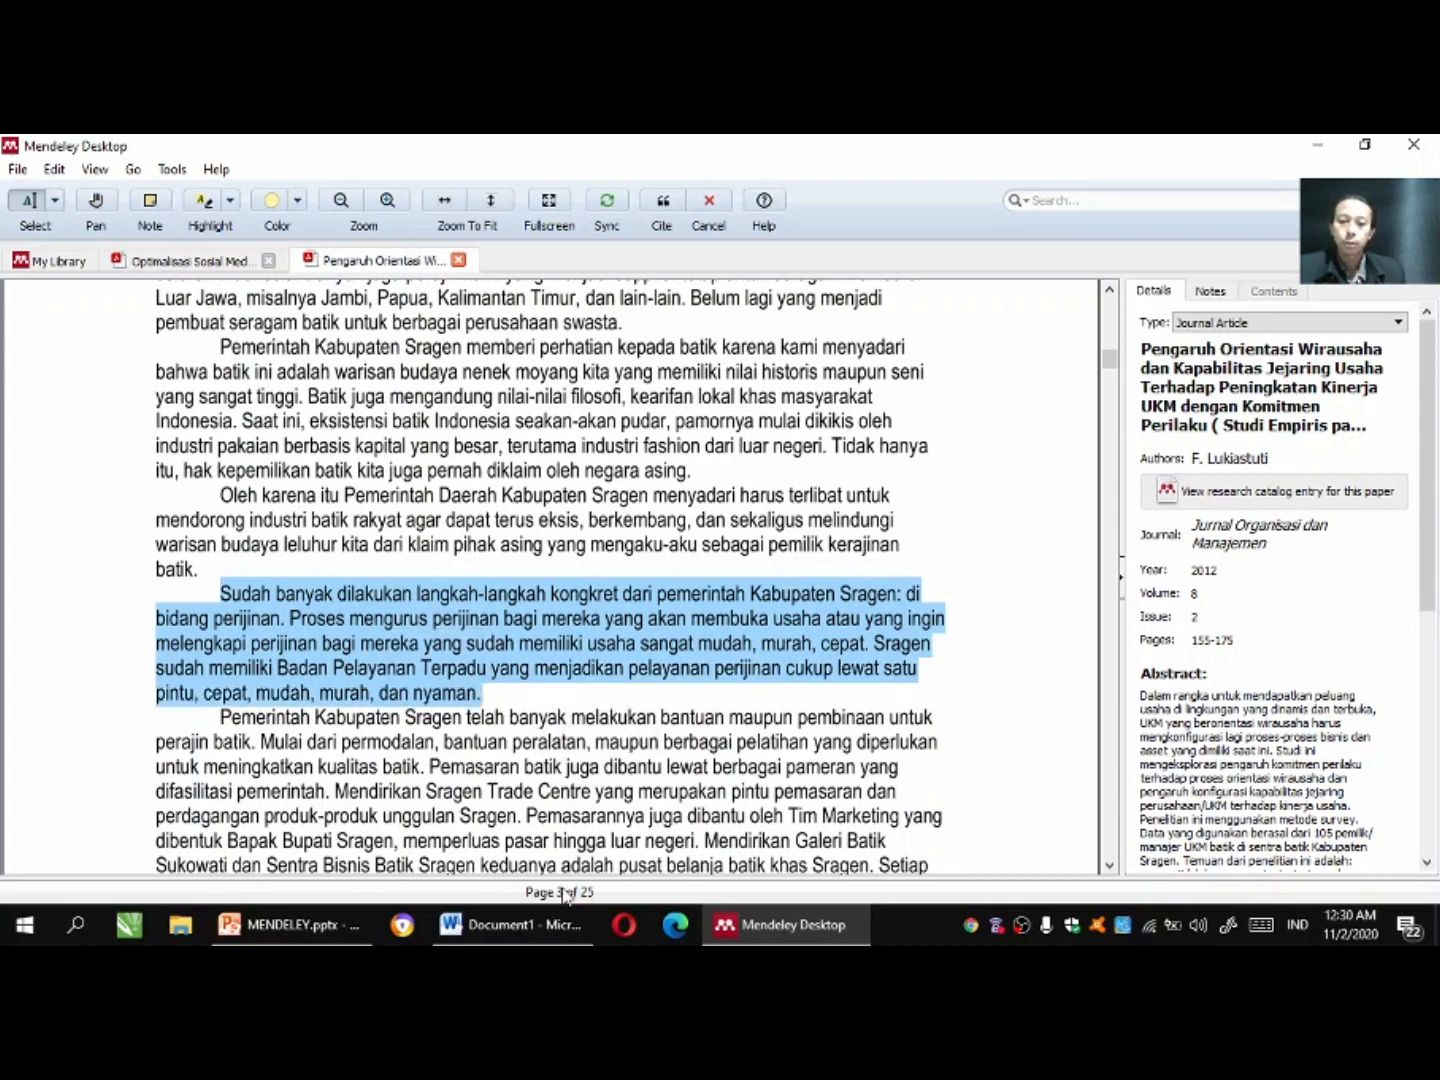
left_click(549, 935)
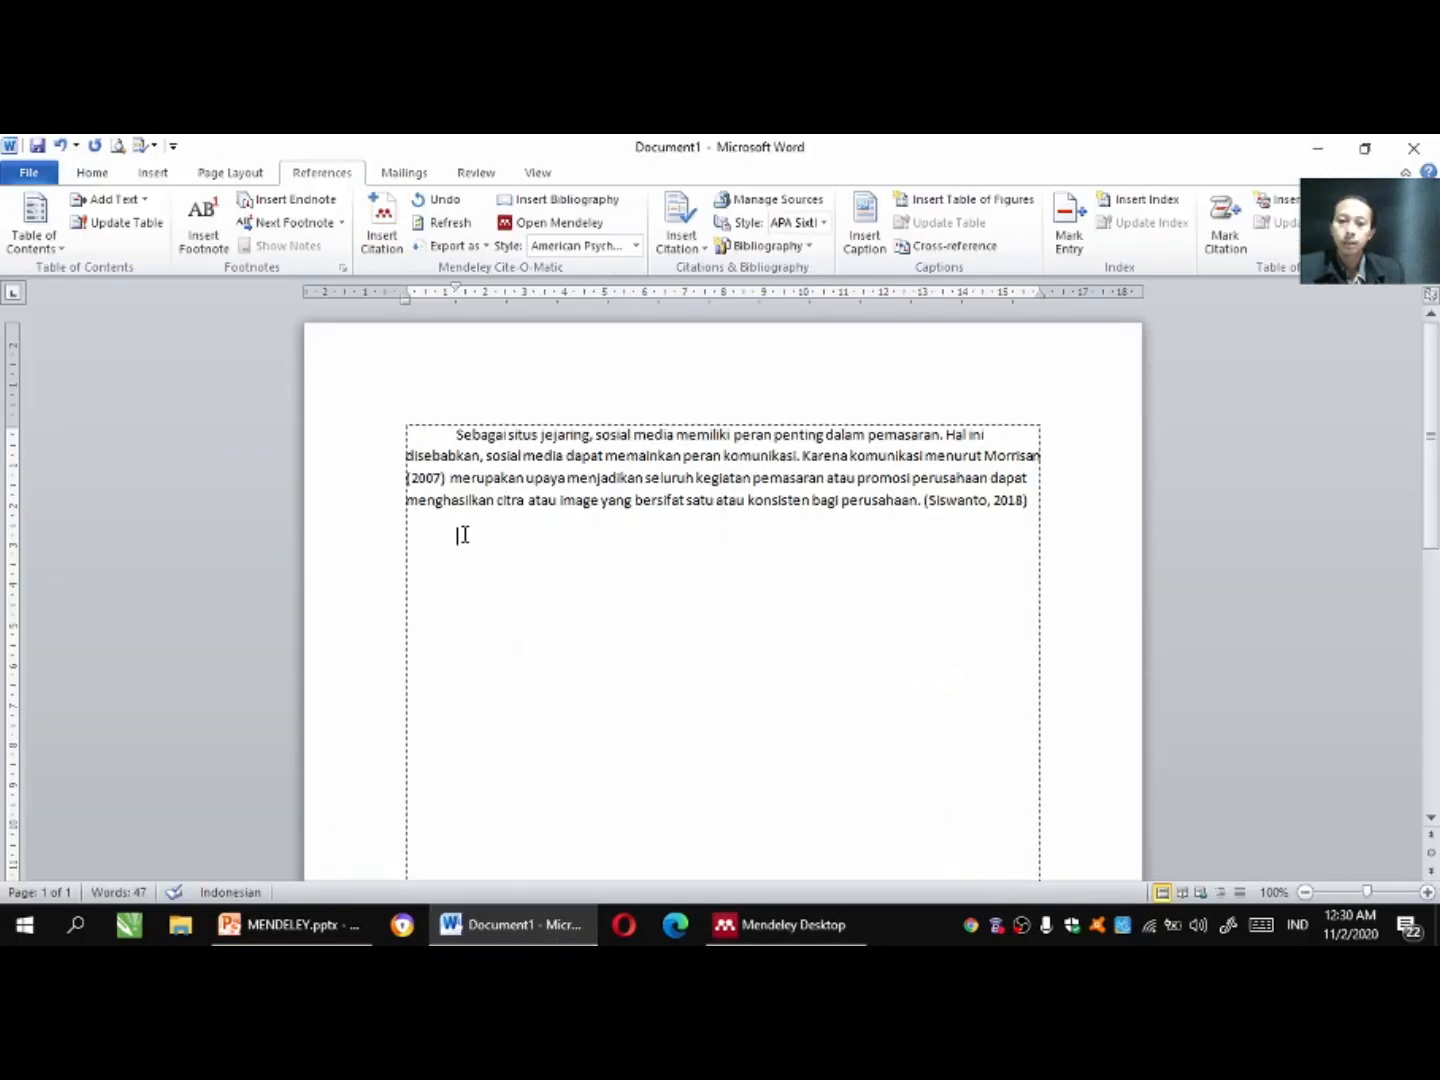
key("ctrl+v")
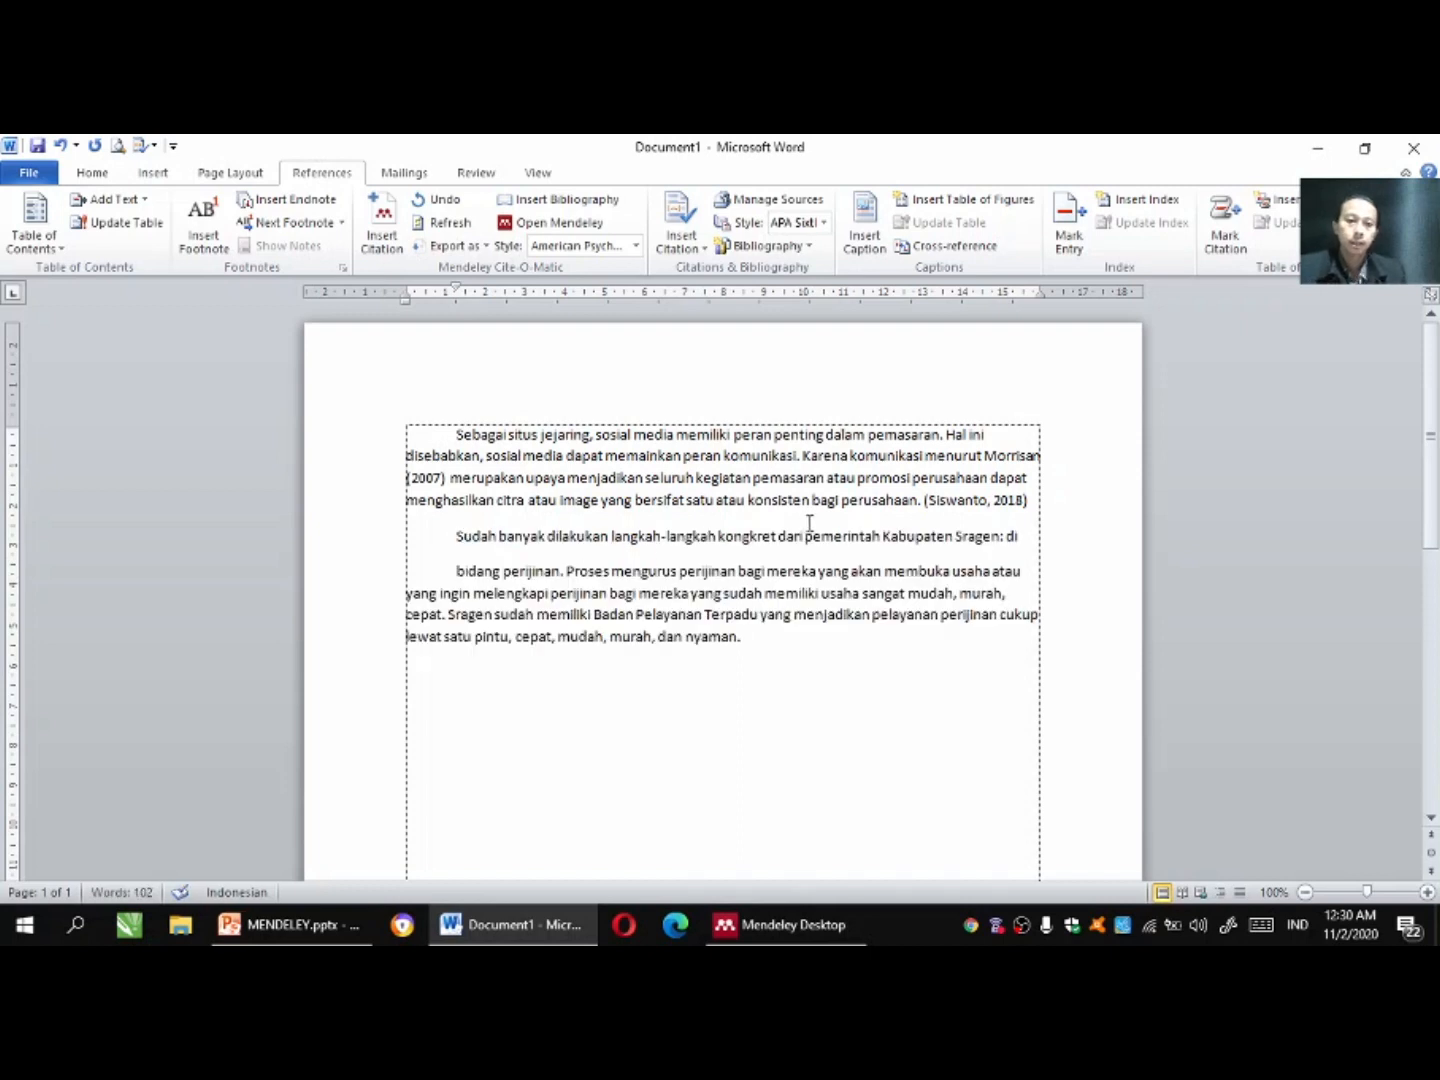
Remove the paragraph break after "Kabupaten Sragen: di" so the second passage forms one paragraph.
left_click(1027, 536)
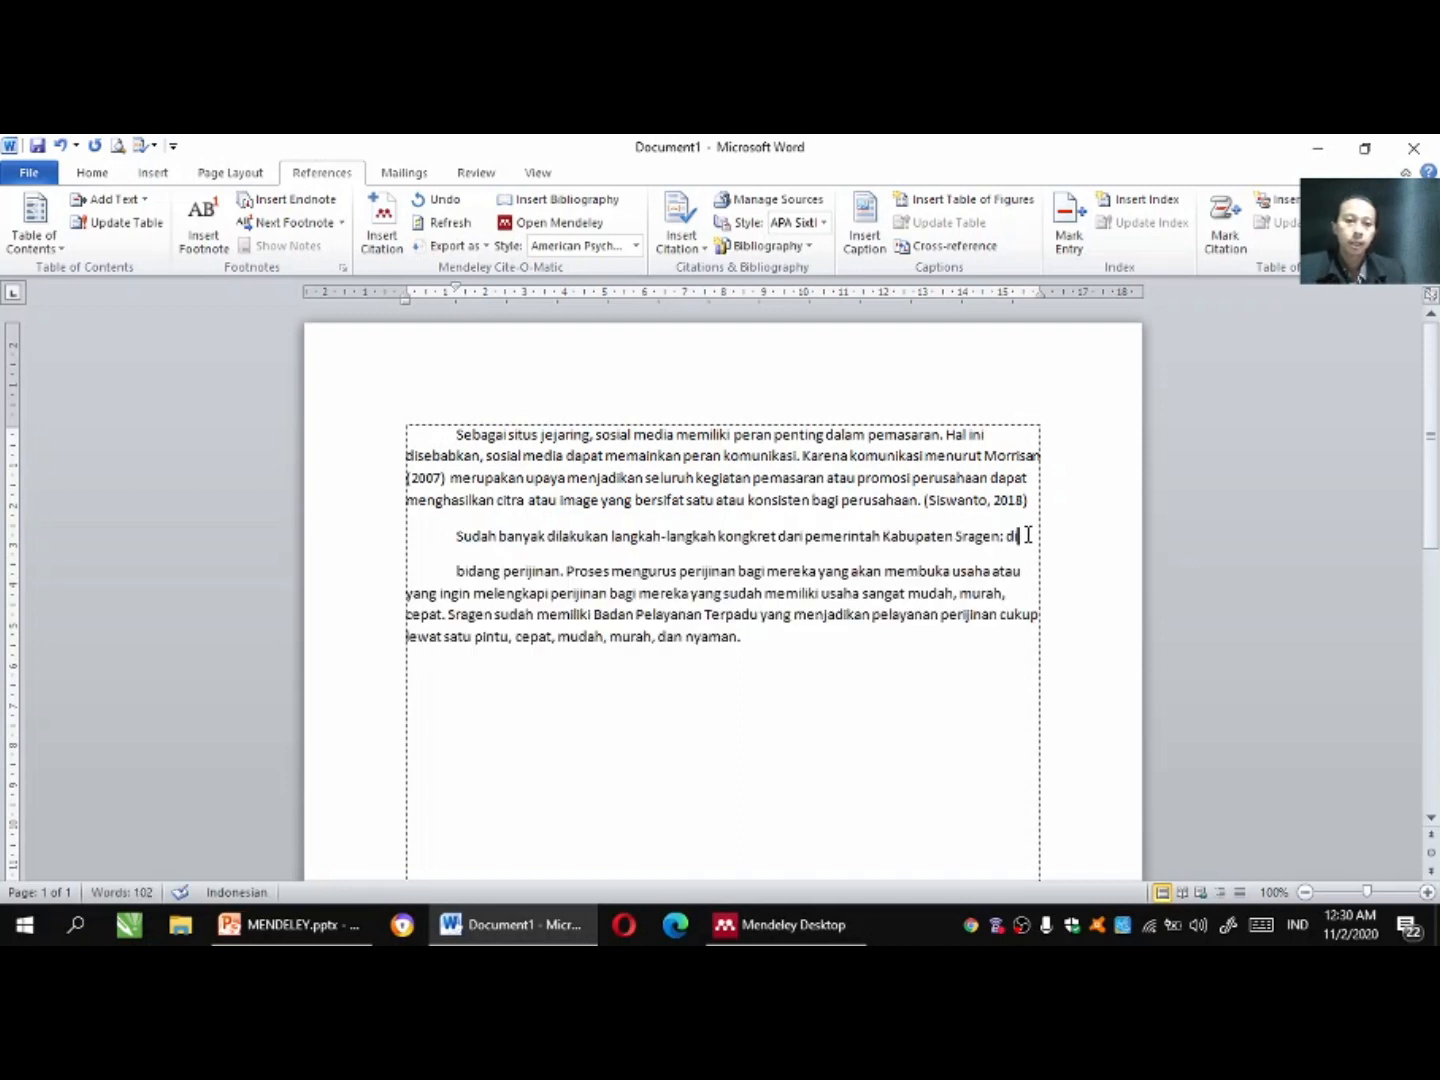
key("Delete")
key("Delete")
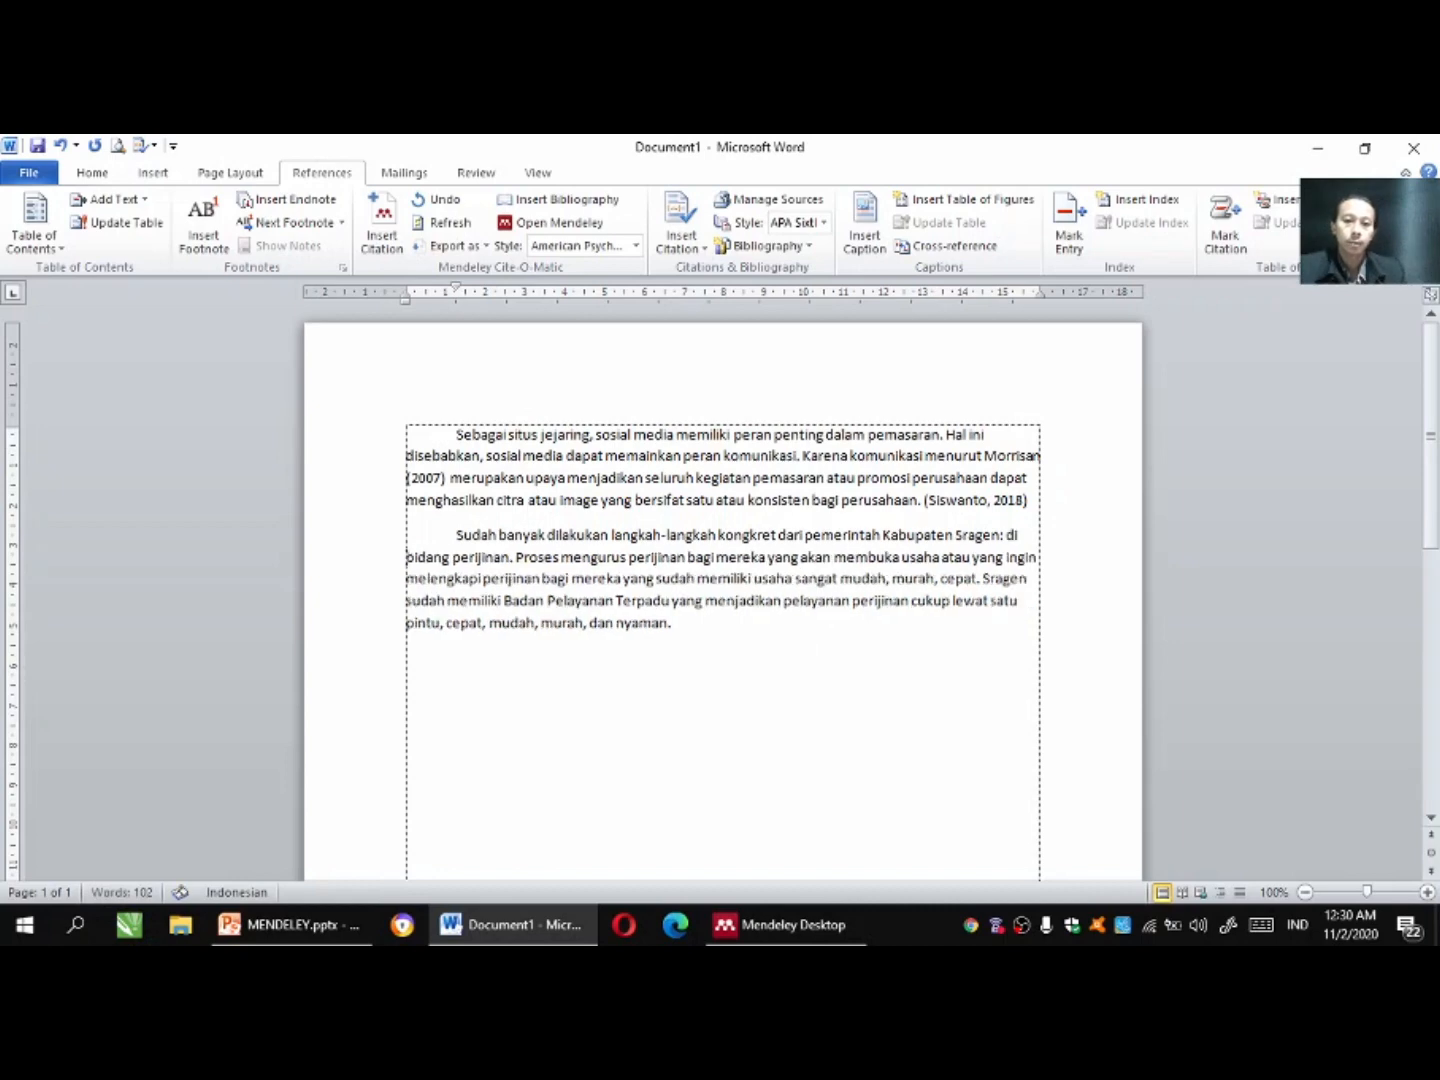
Place the cursor at the end of the second passage, and copy the "Pengaruh Orientasi Wirausaha" article's full title from its details in Mendeley.
left_click(698, 623)
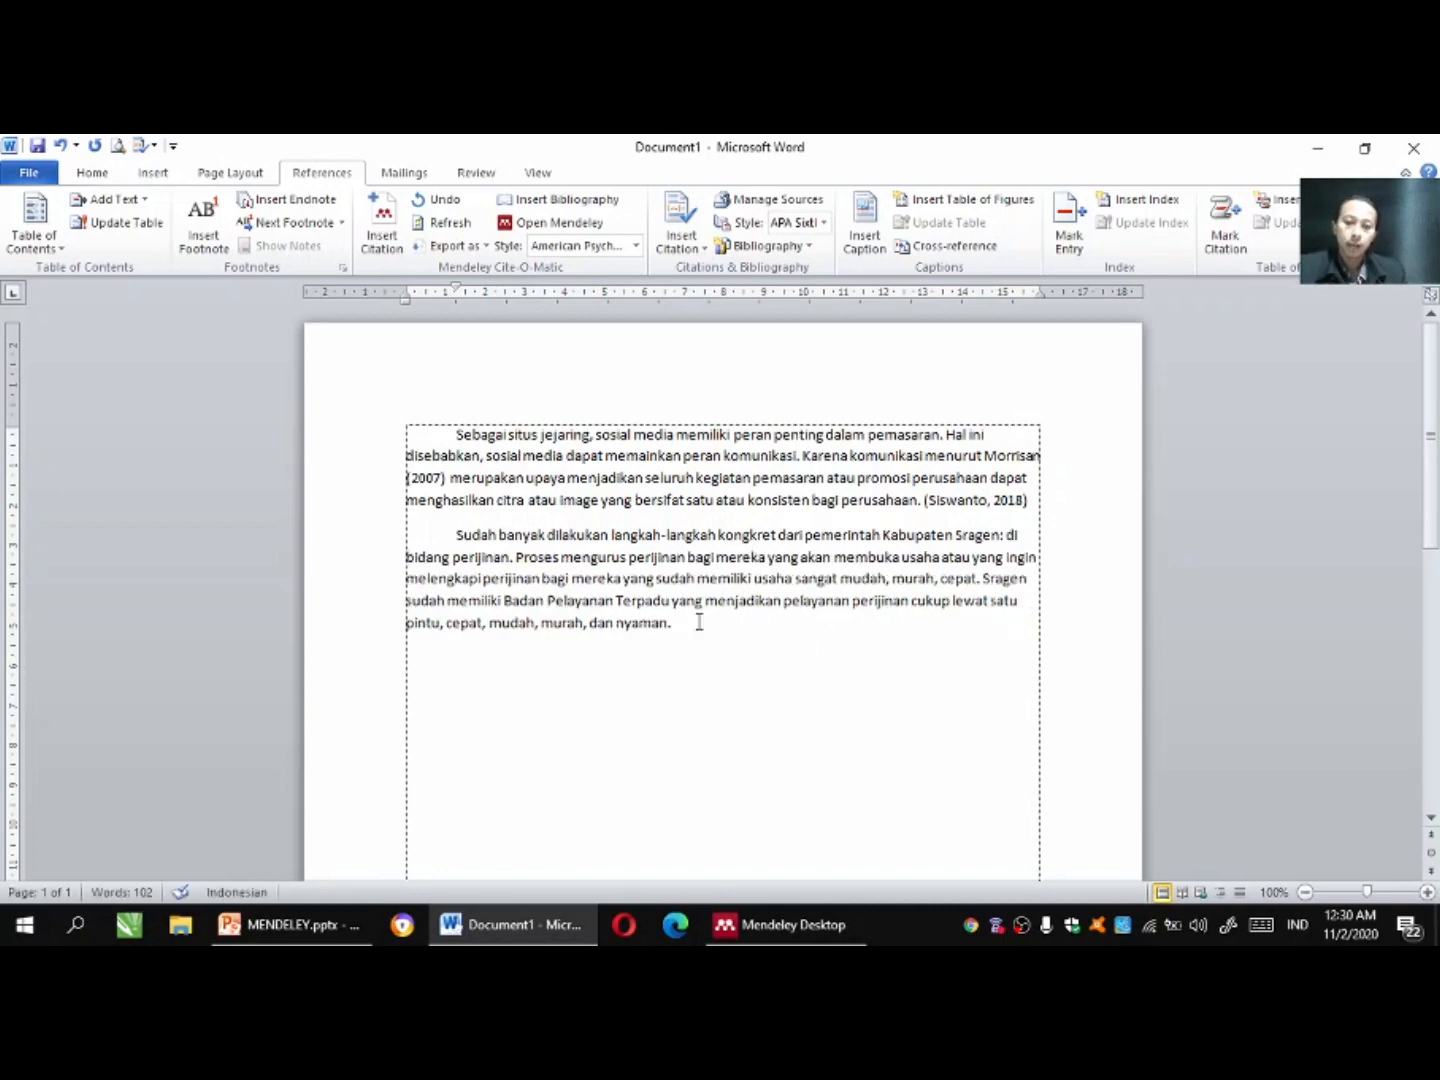
left_click(782, 917)
left_click(1142, 350)
left_click_drag(1141, 350, 1340, 447)
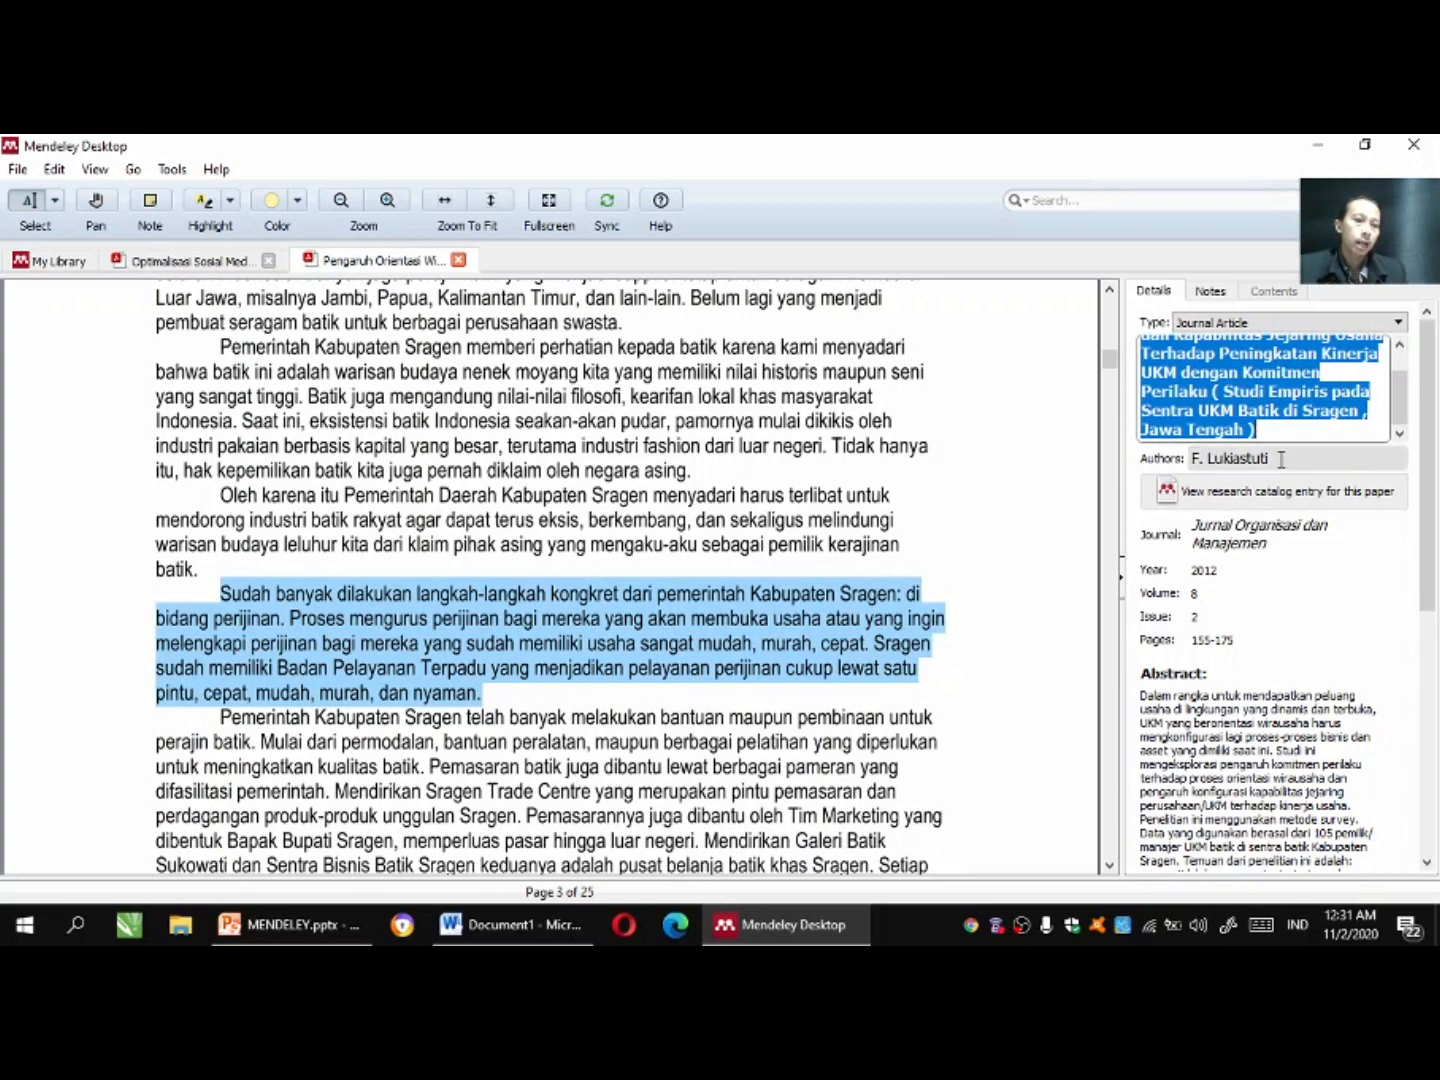
right_click(1233, 389)
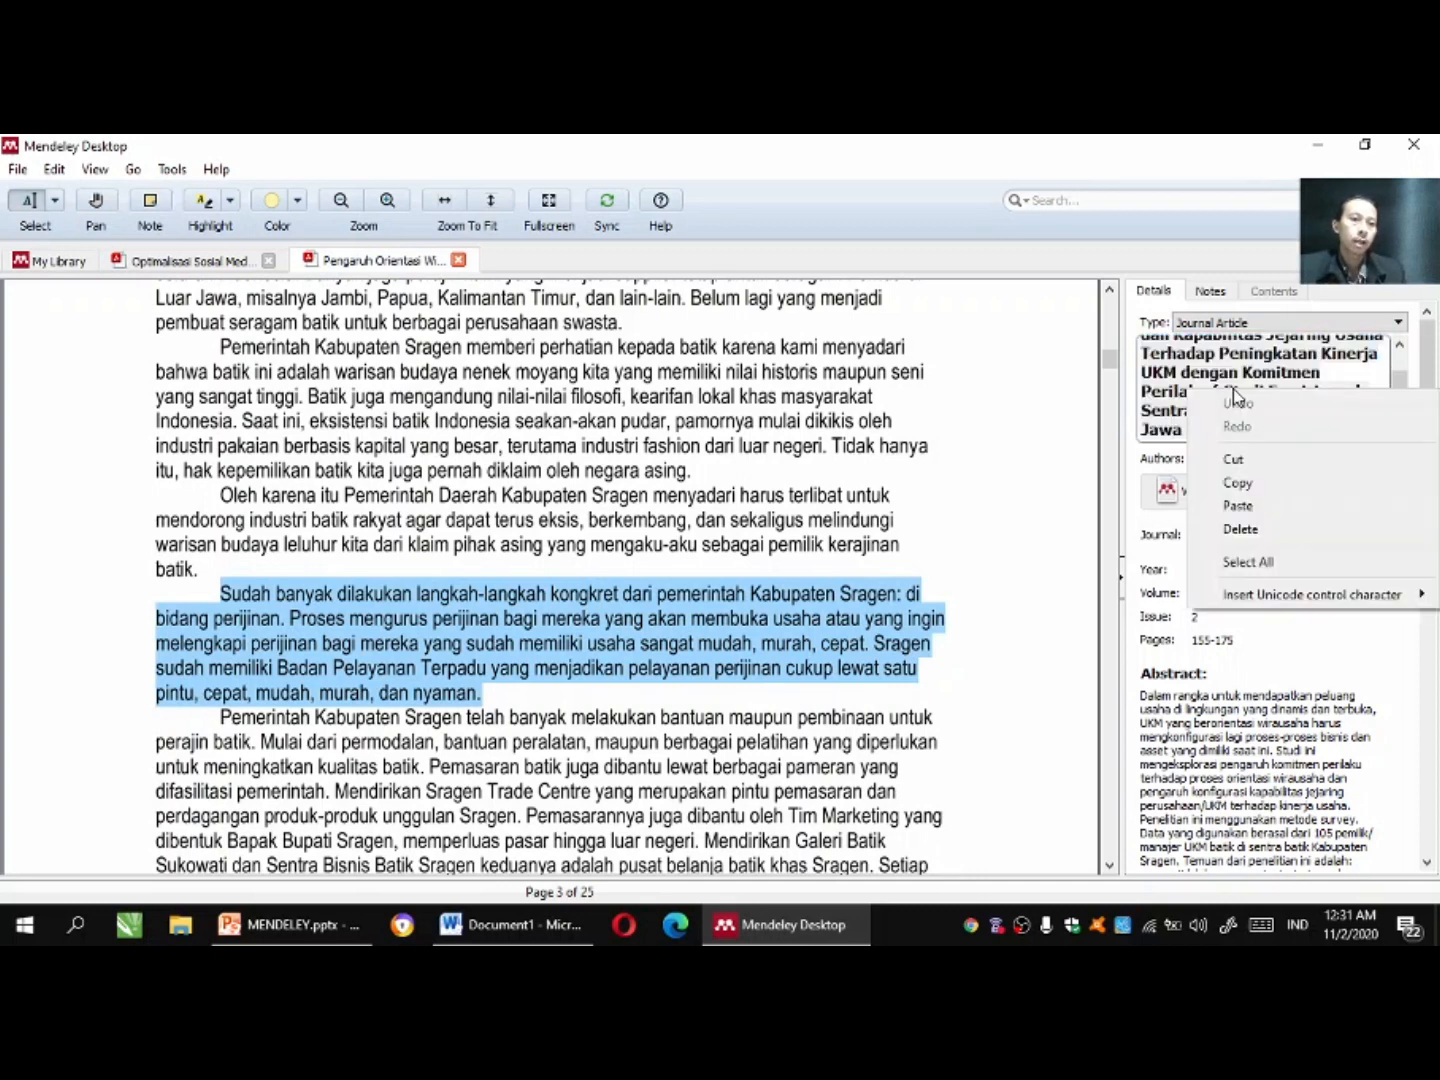
left_click(1239, 486)
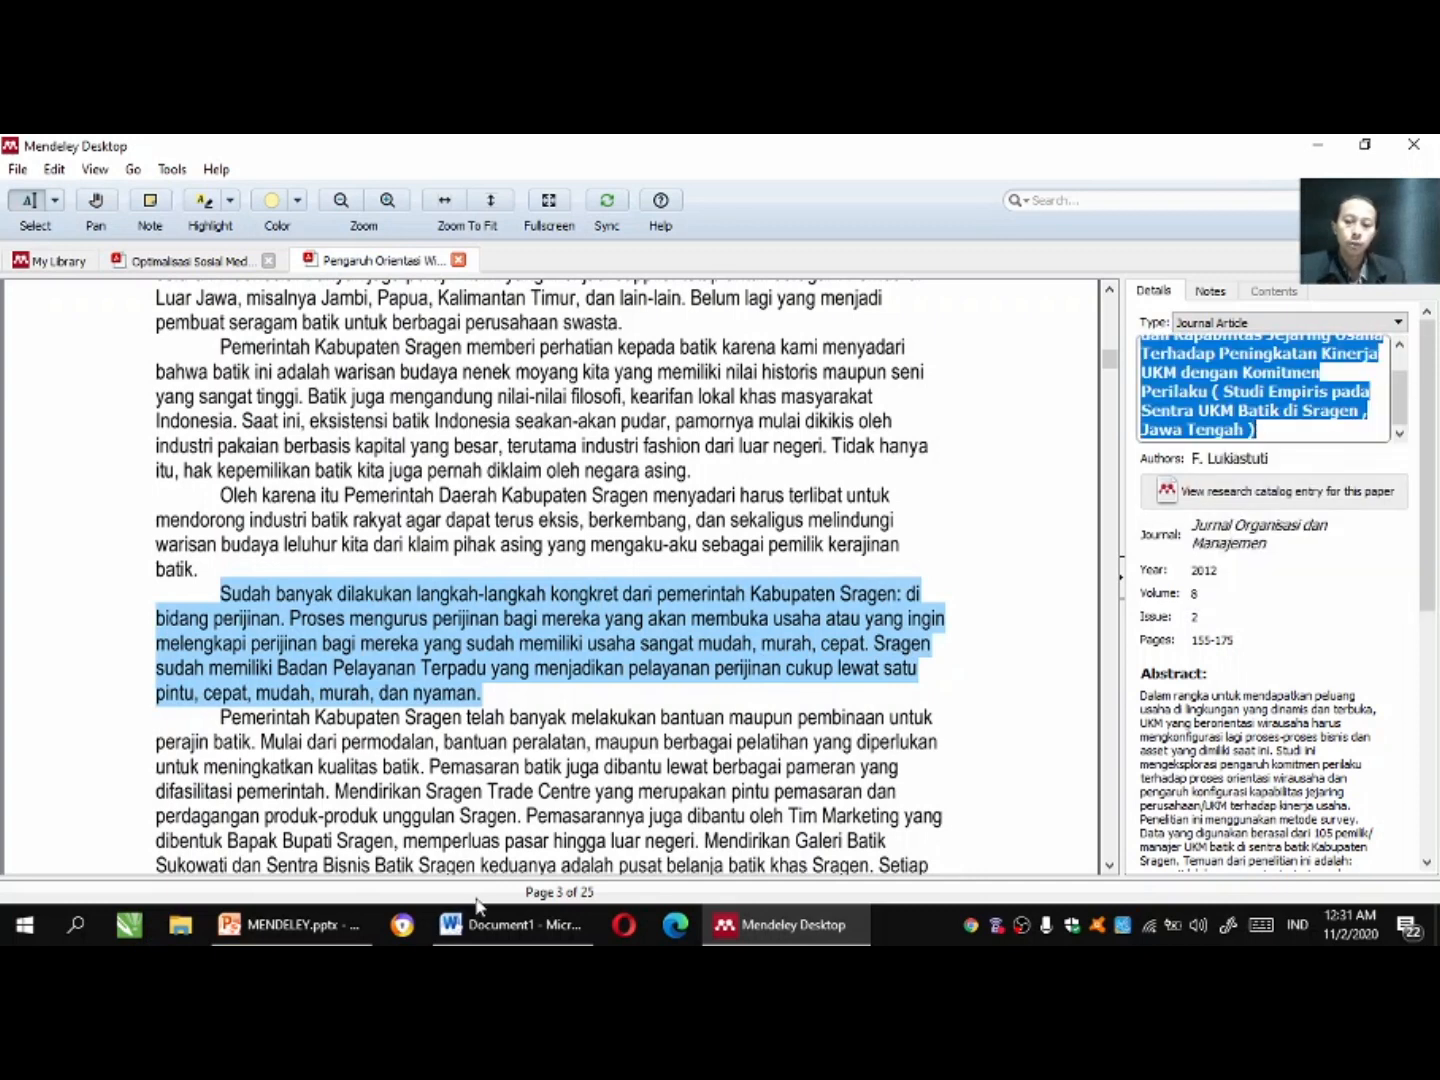
Insert a Mendeley citation after the second passage in Word, finding the "Pengaruh Orientasi Wirausaha" article by its copied title.
left_click(490, 931)
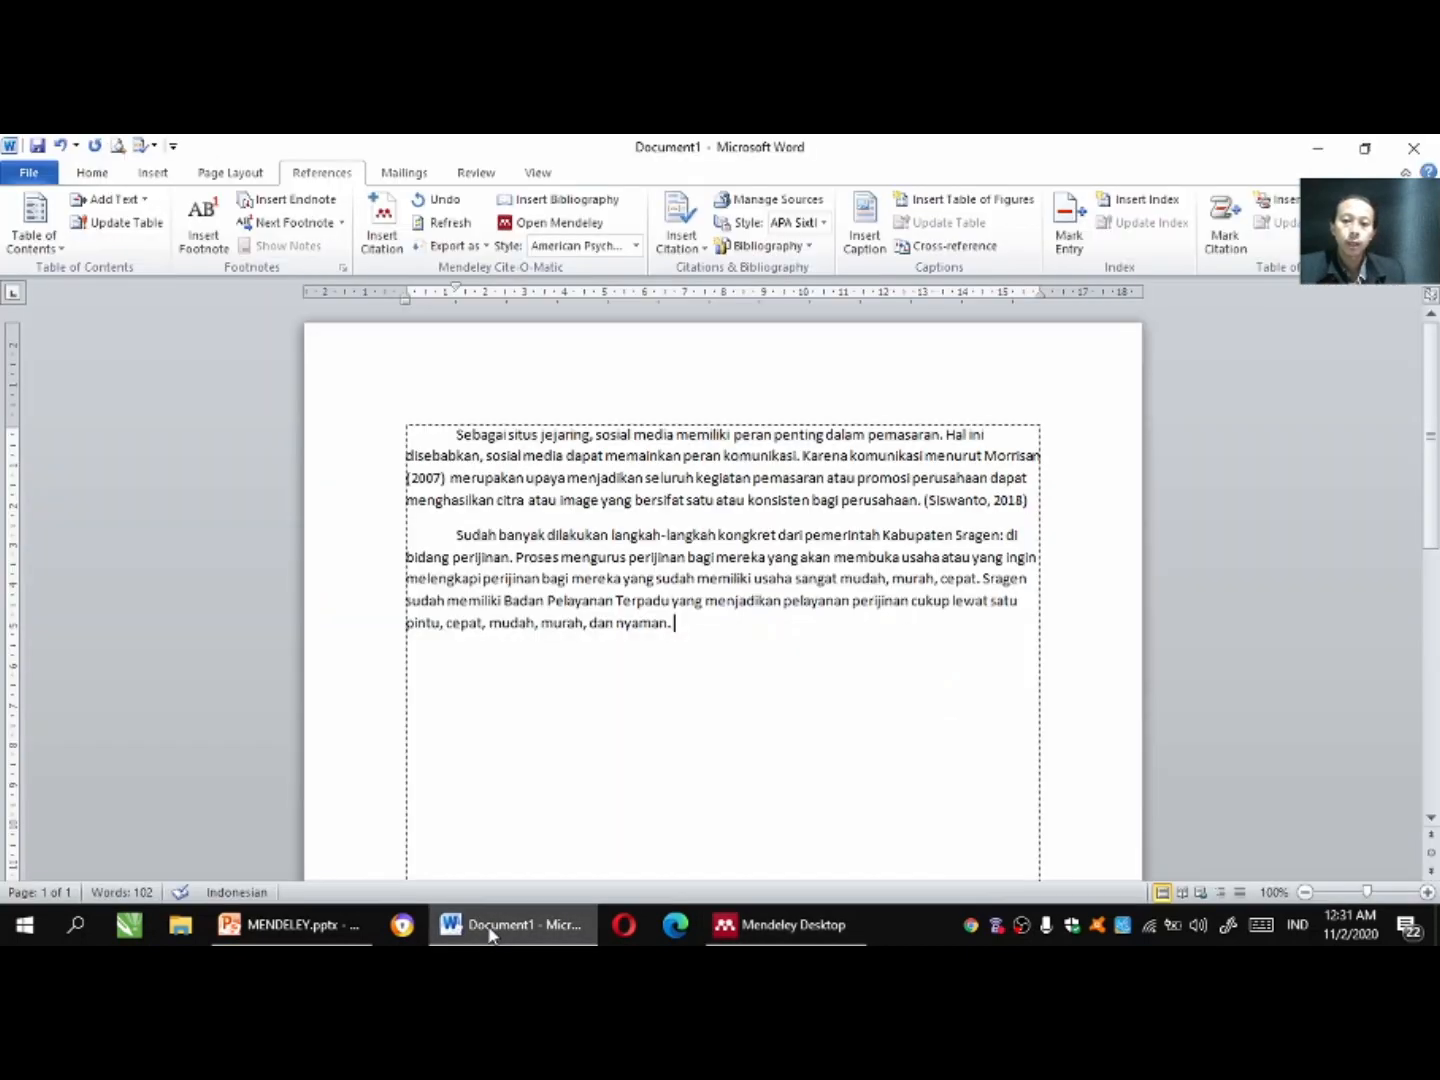
left_click(382, 221)
right_click(676, 659)
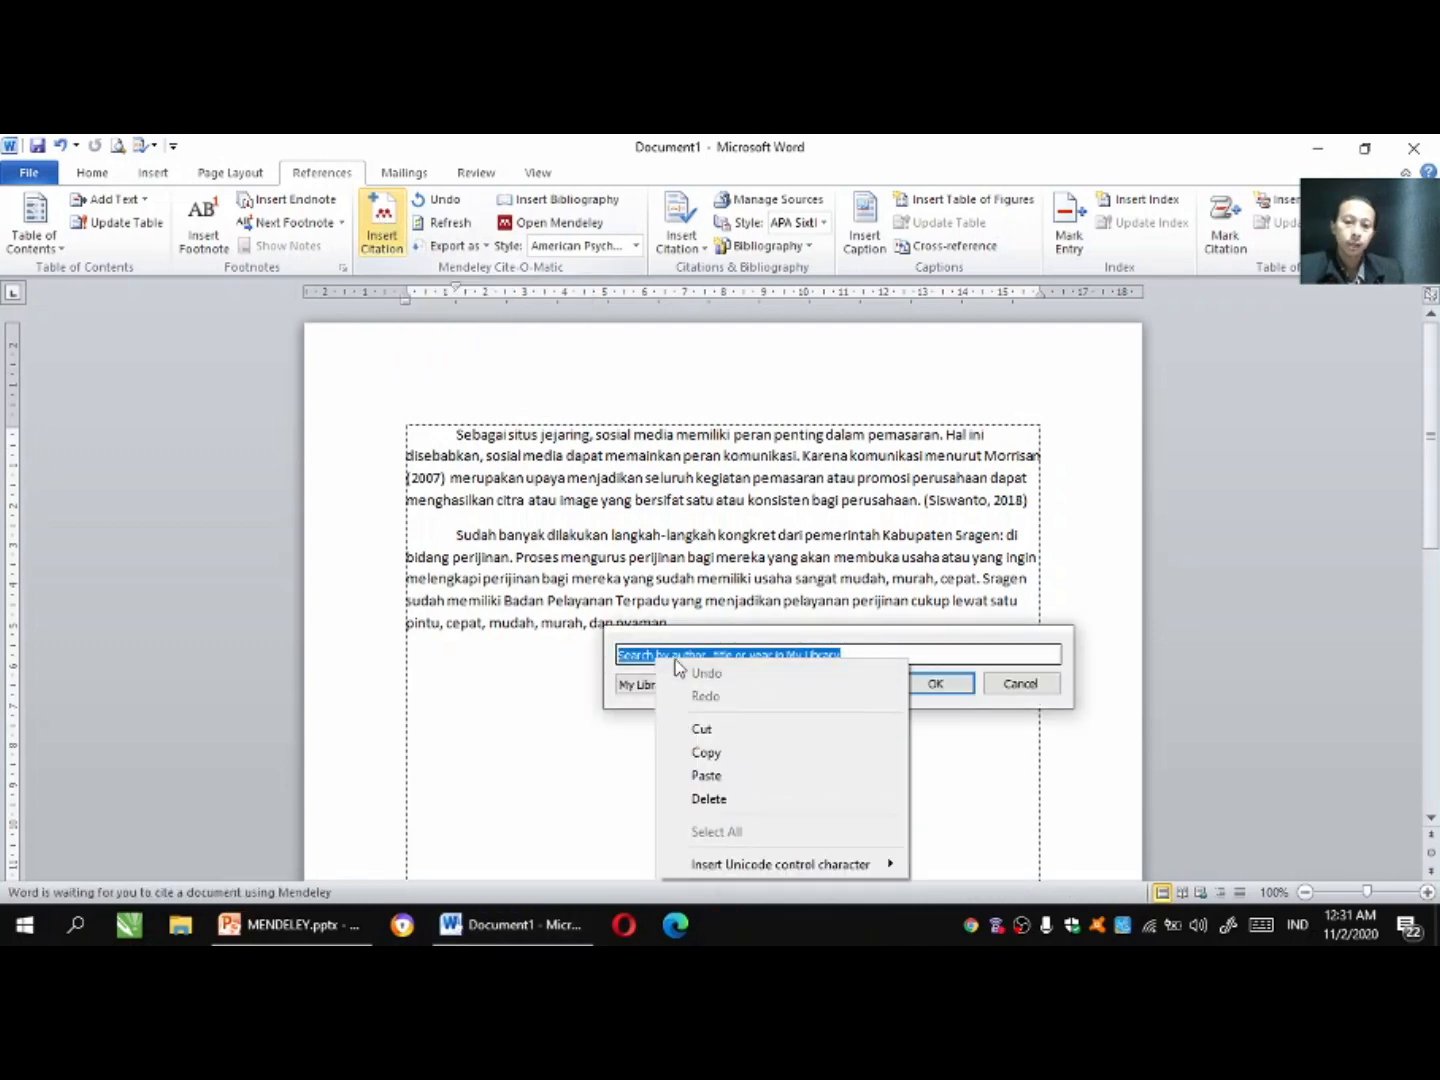
left_click(706, 776)
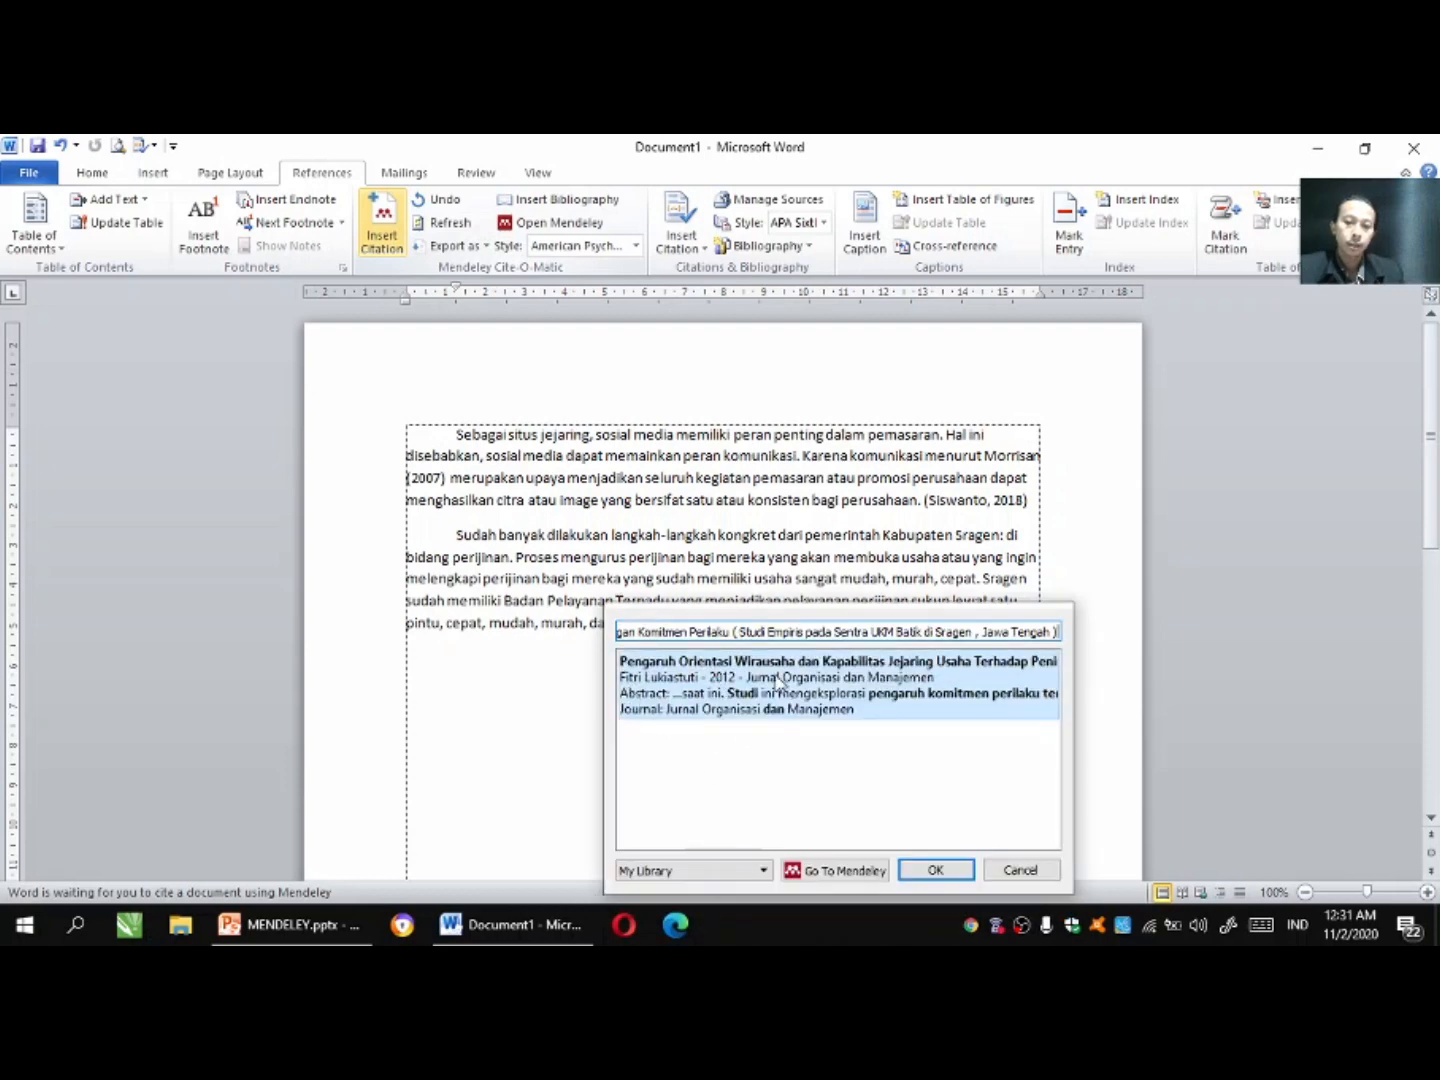
left_click(697, 684)
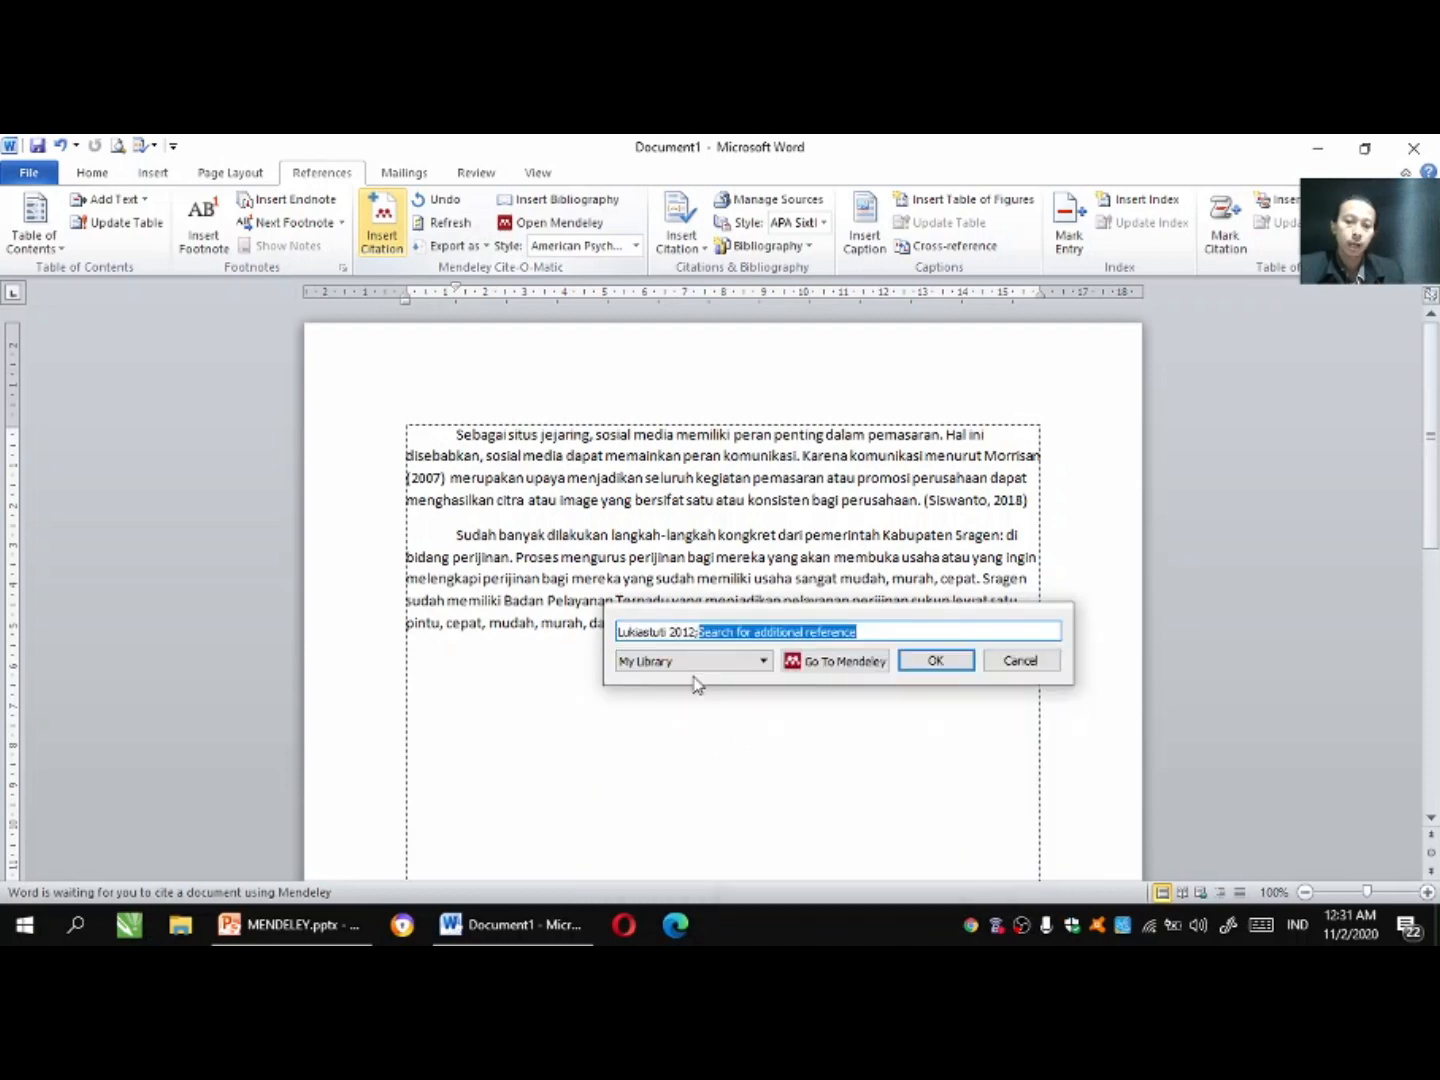
left_click(918, 661)
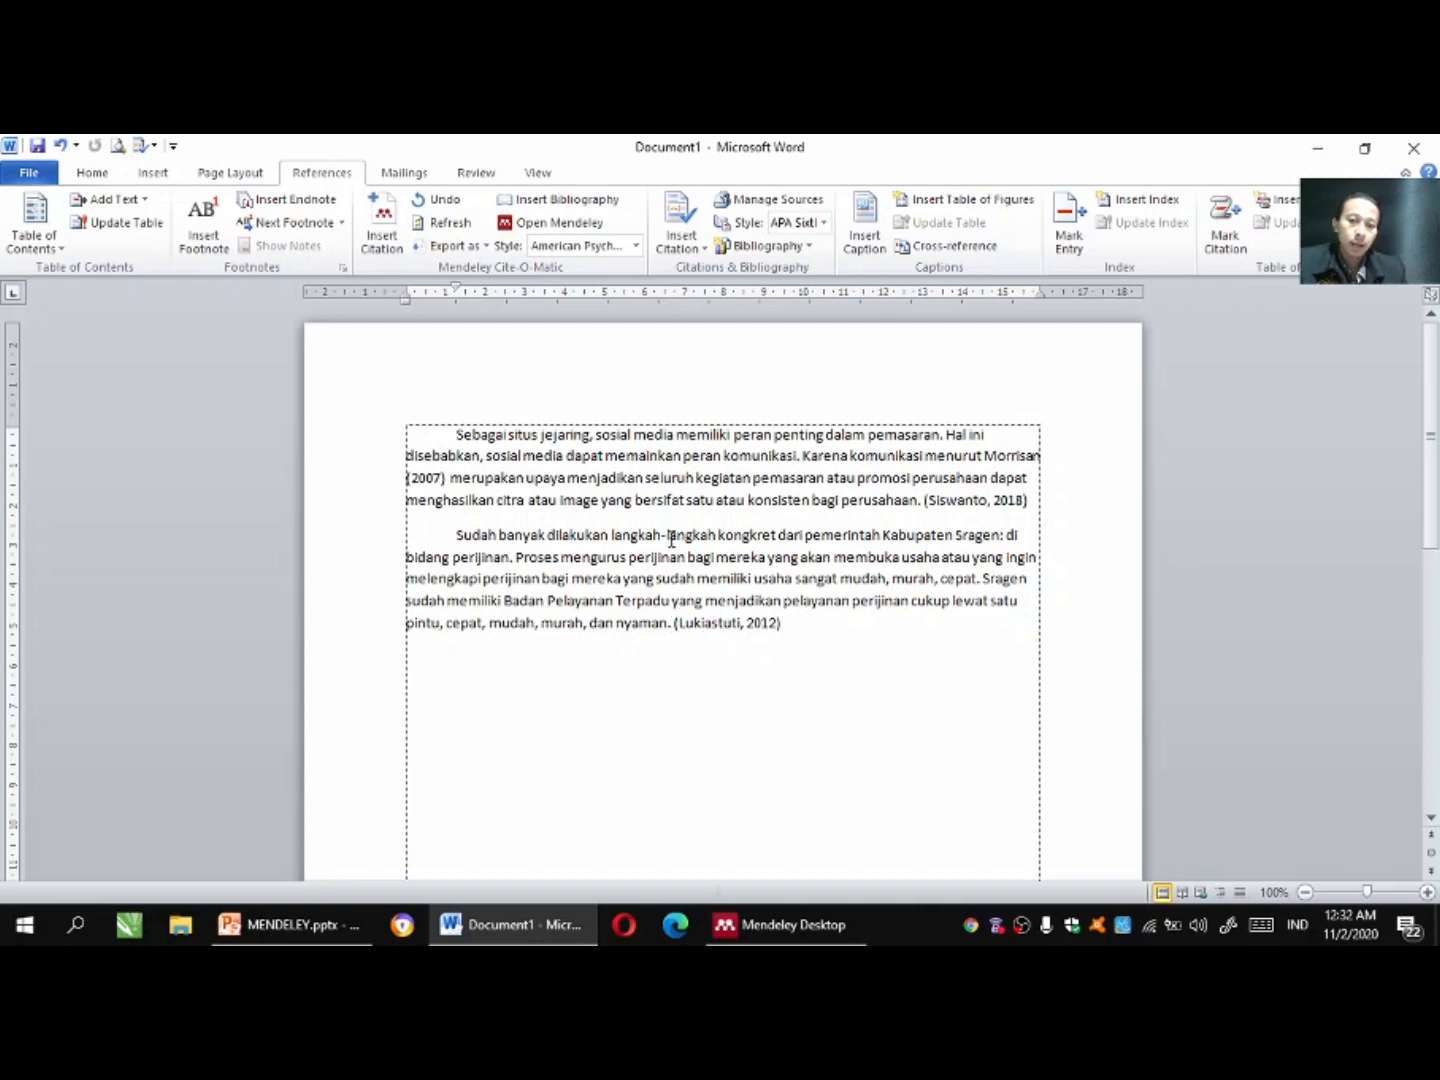
Examine the two in-text citations and the first quoted passage in the Word document.
left_click_drag(923, 499, 1022, 503)
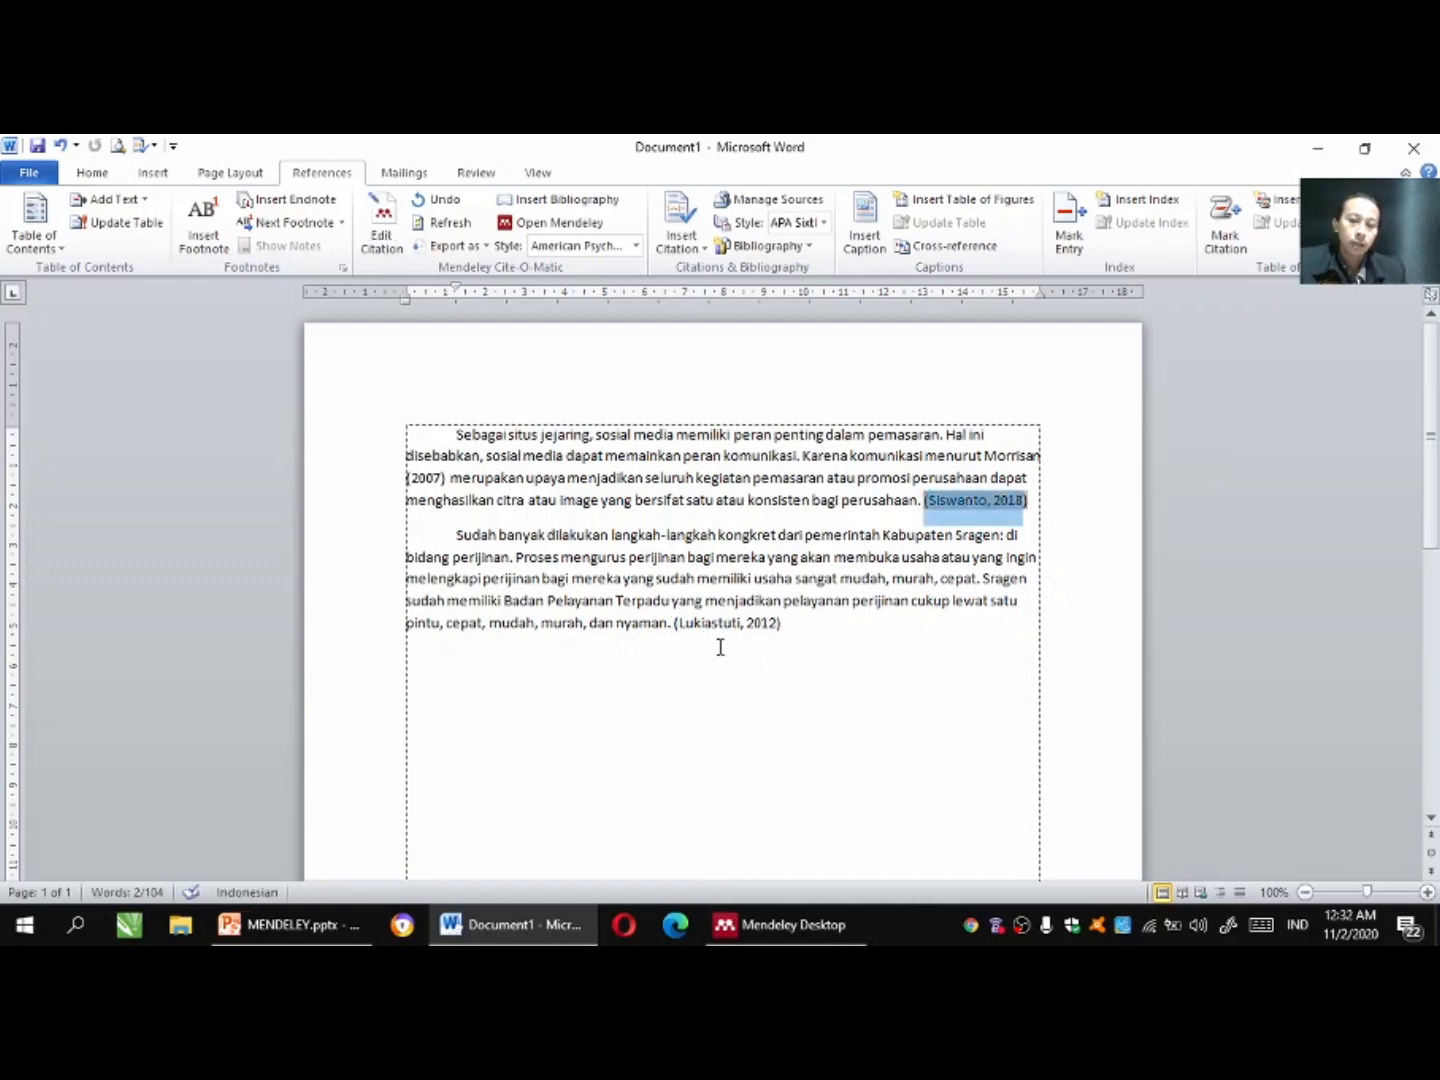
left_click_drag(676, 626, 785, 636)
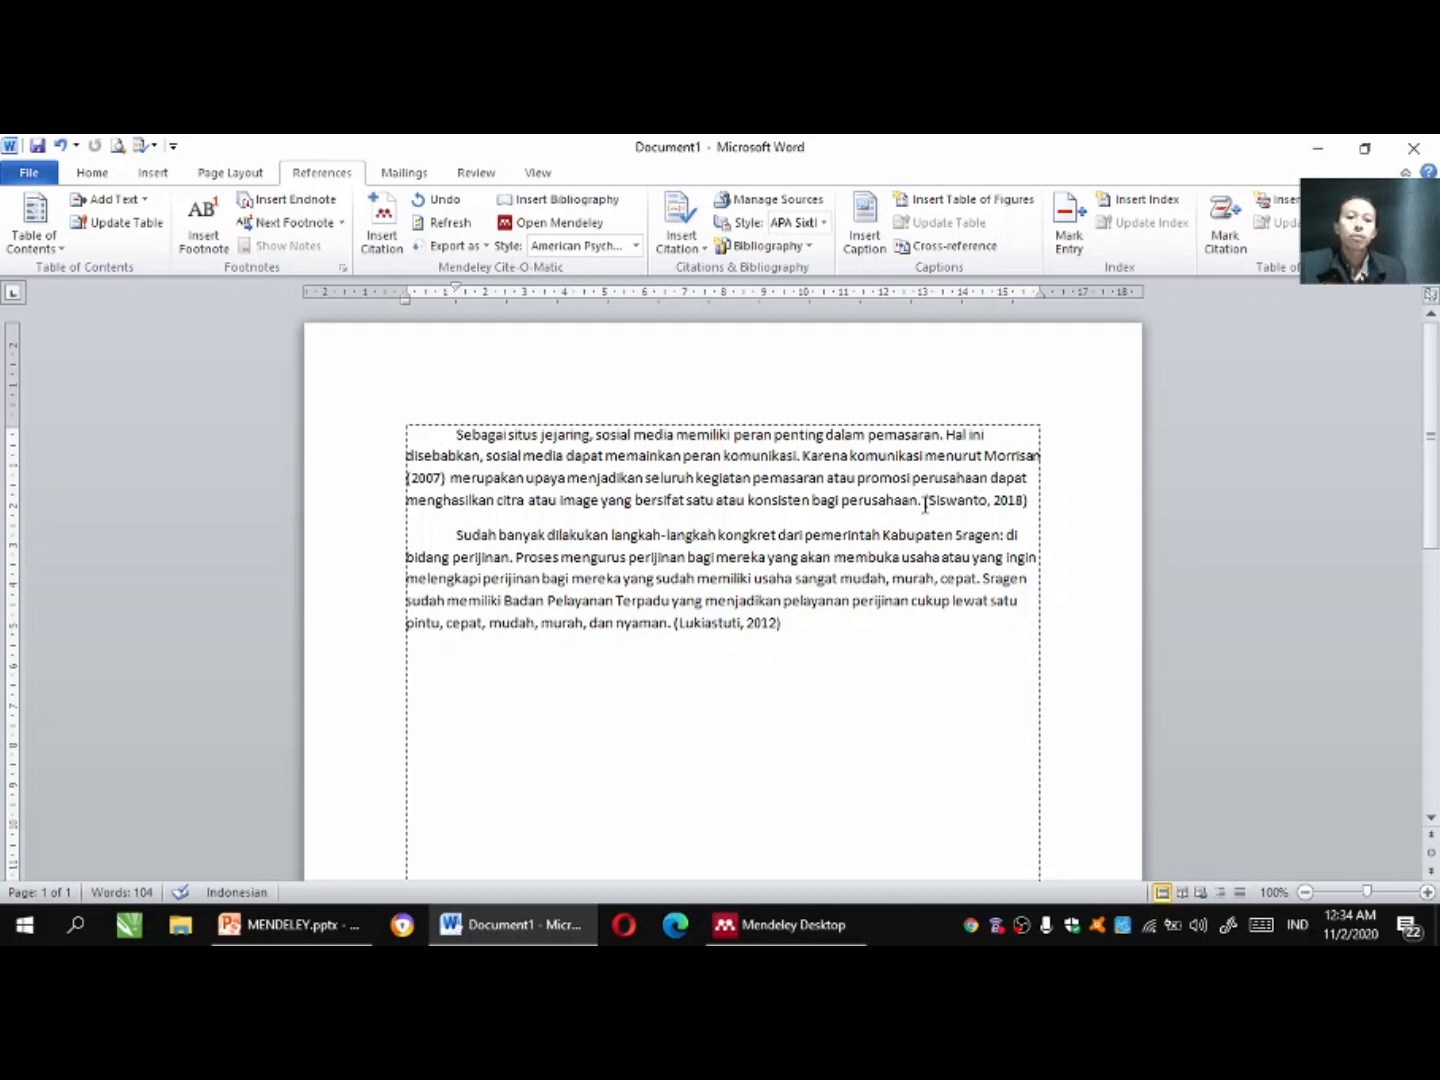
left_click_drag(921, 500, 1000, 514)
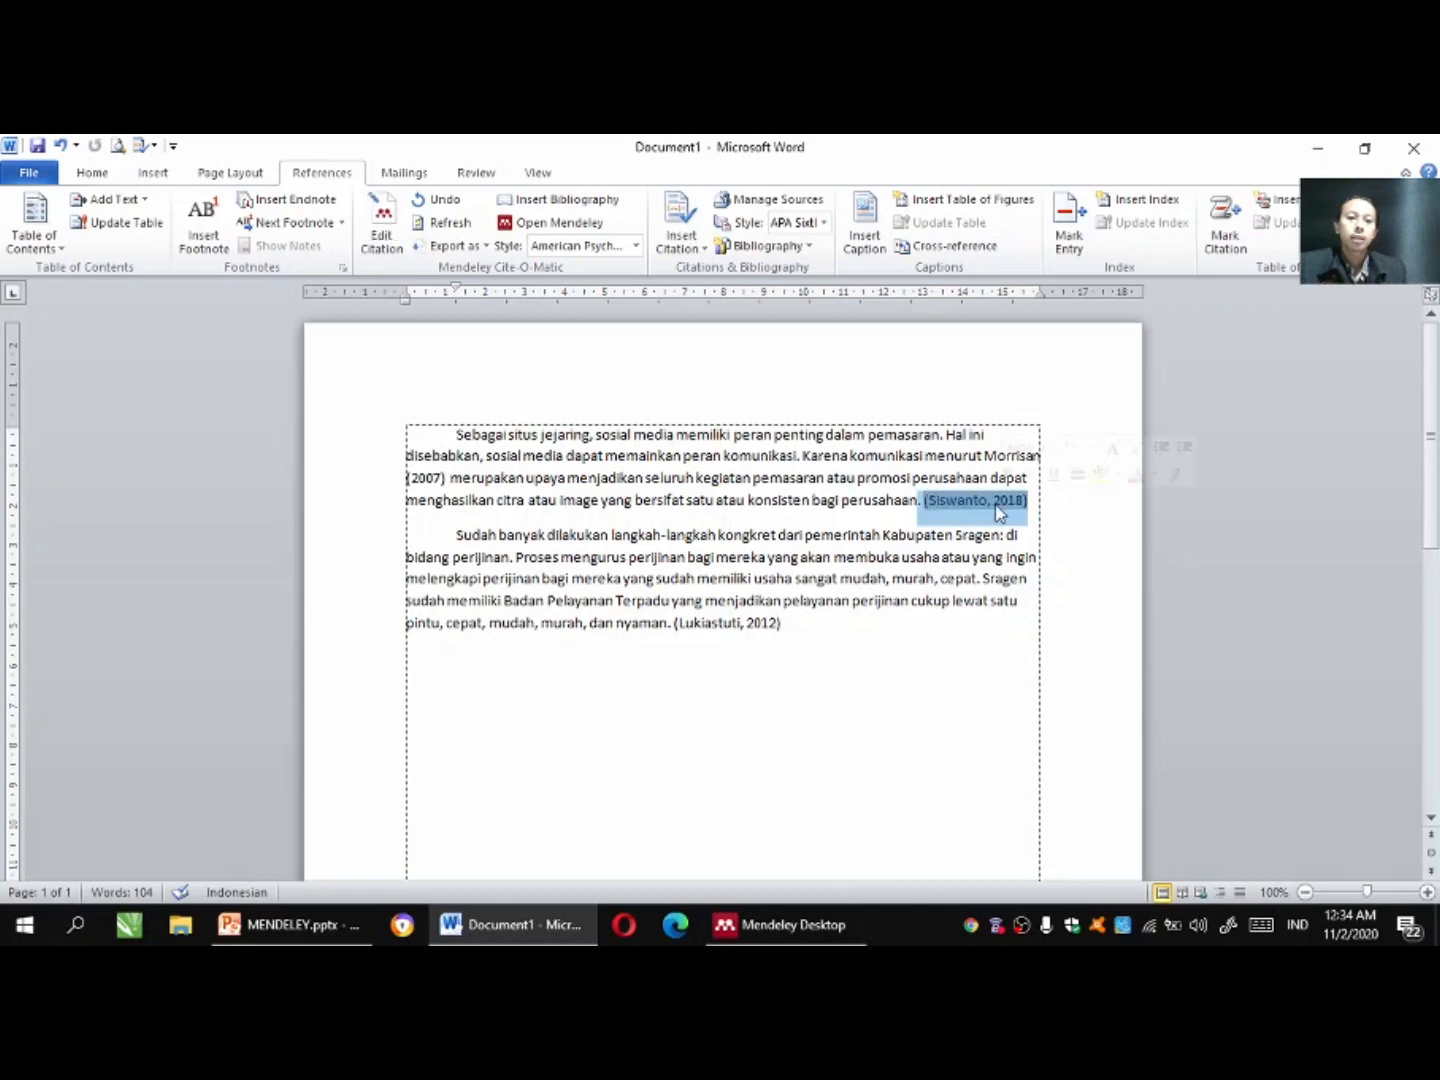
left_click(911, 510)
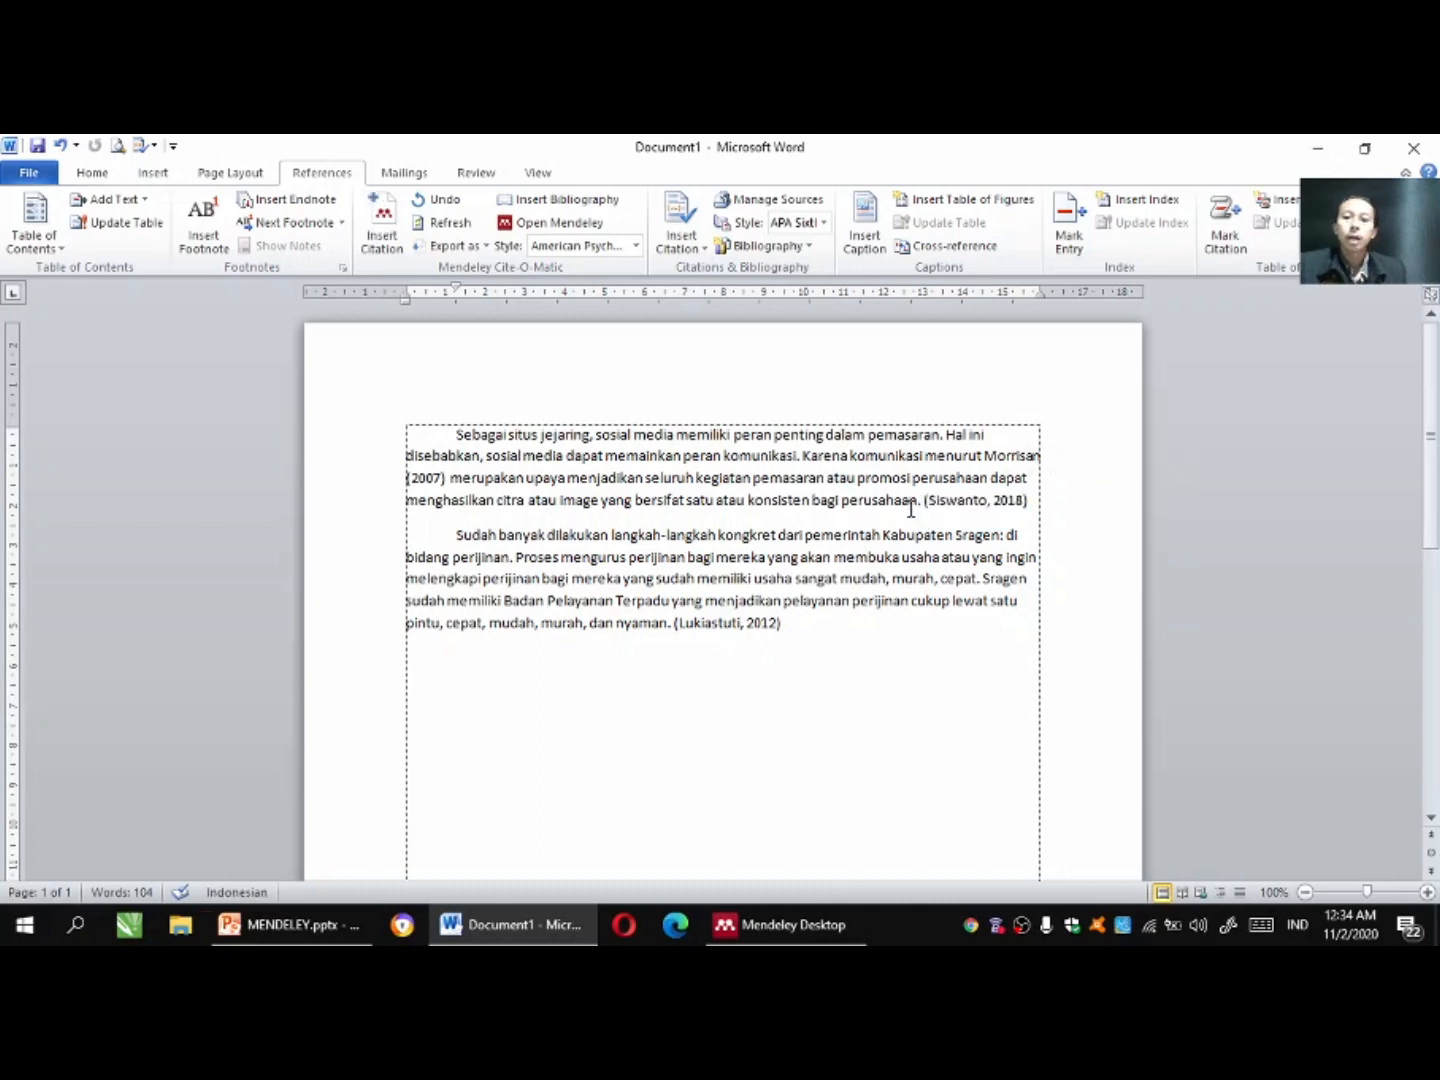
scroll(787, 500, "down", 1)
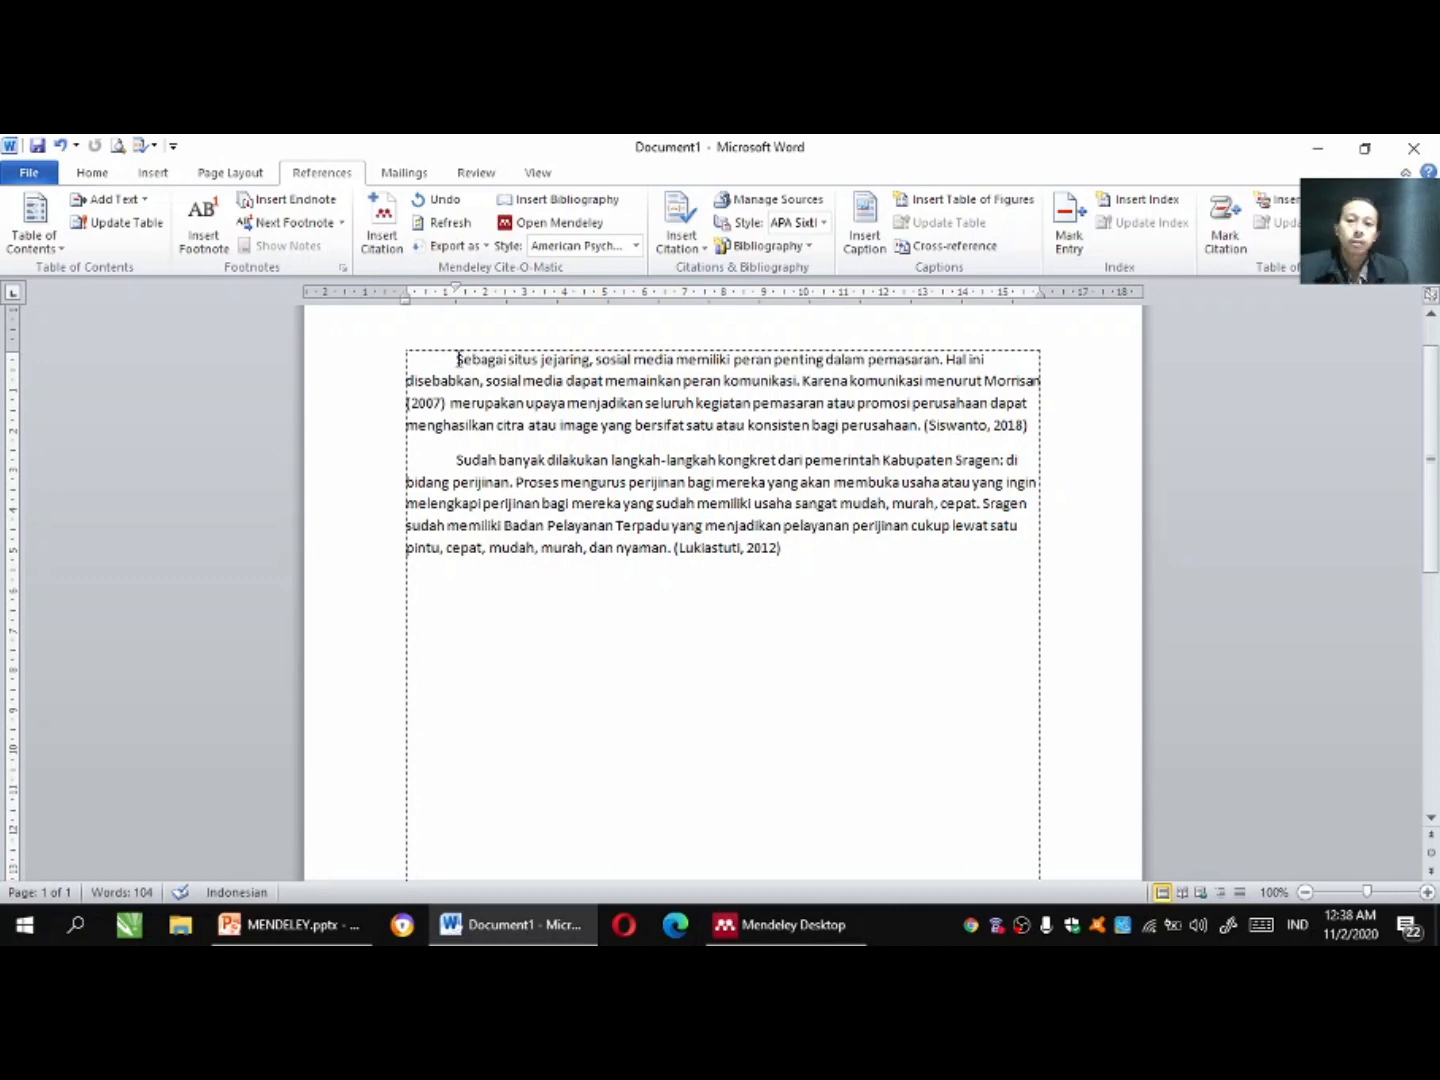
left_click_drag(456, 359, 918, 427)
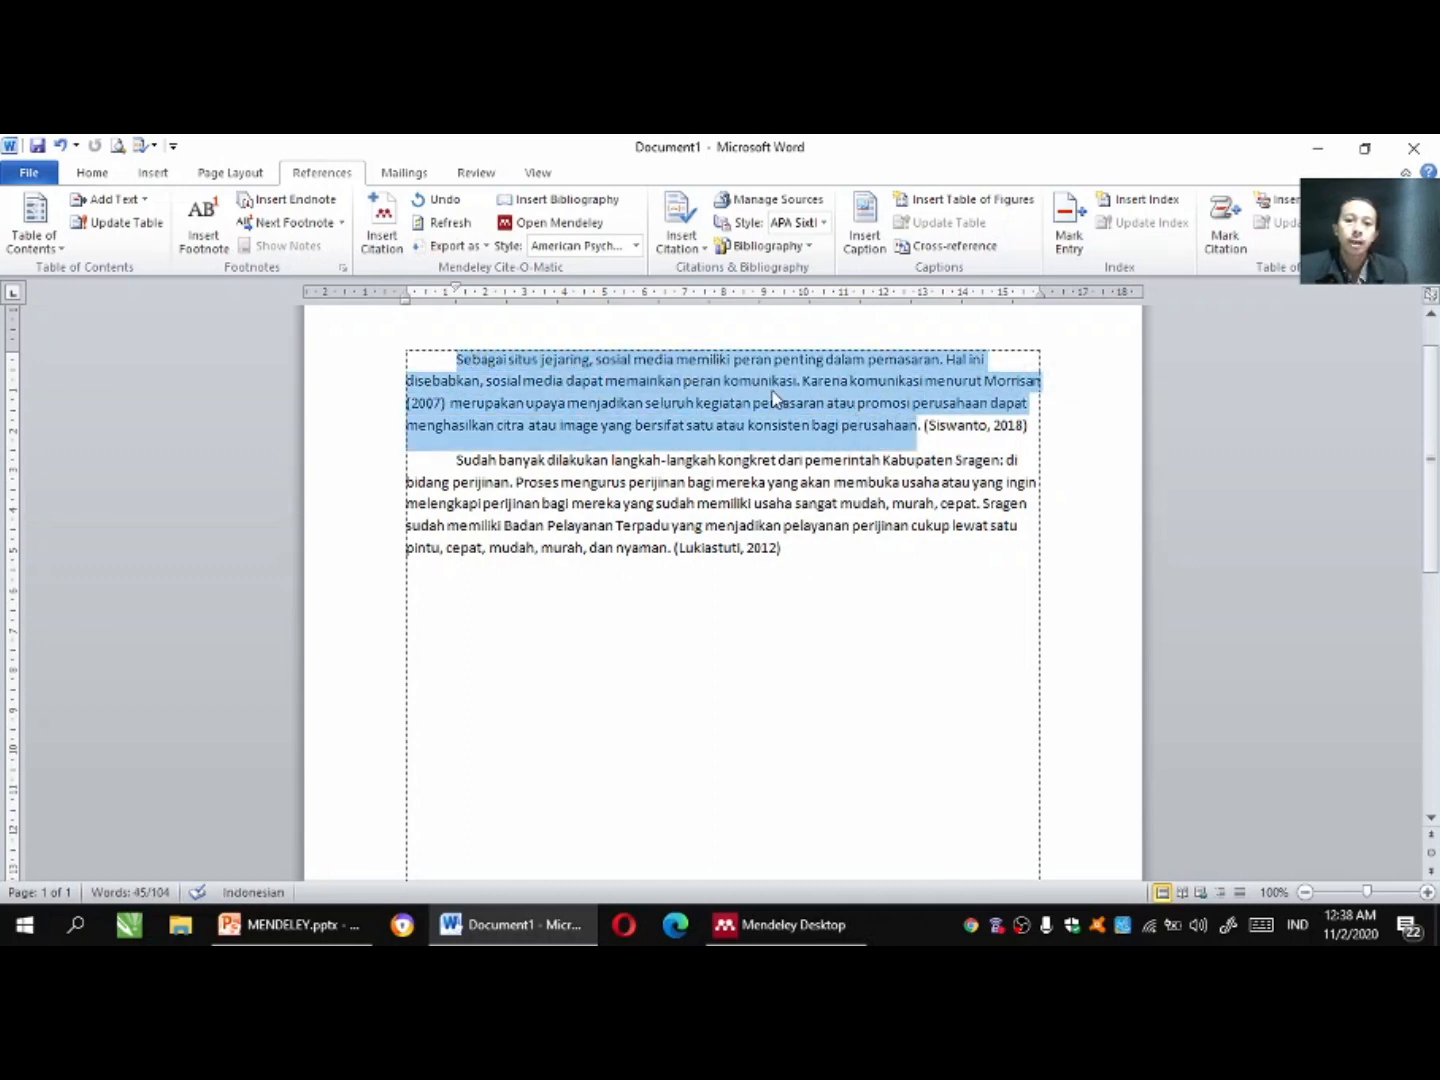
Format the selected first quoted passage in red with a font size of 16.
left_click(97, 178)
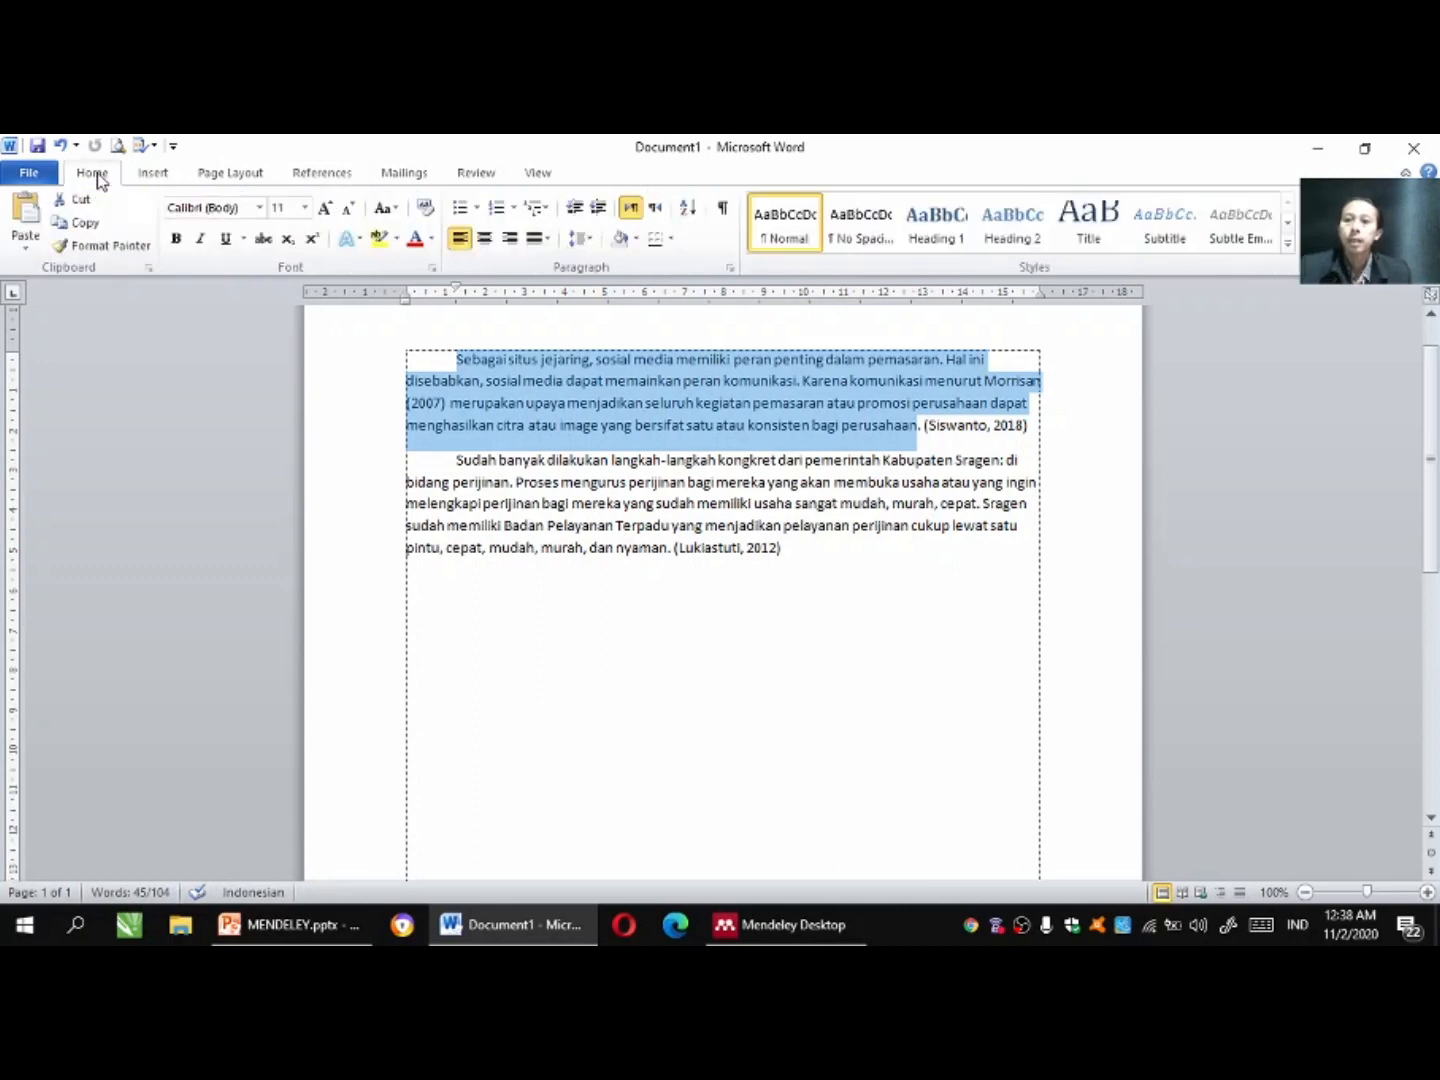
left_click(431, 239)
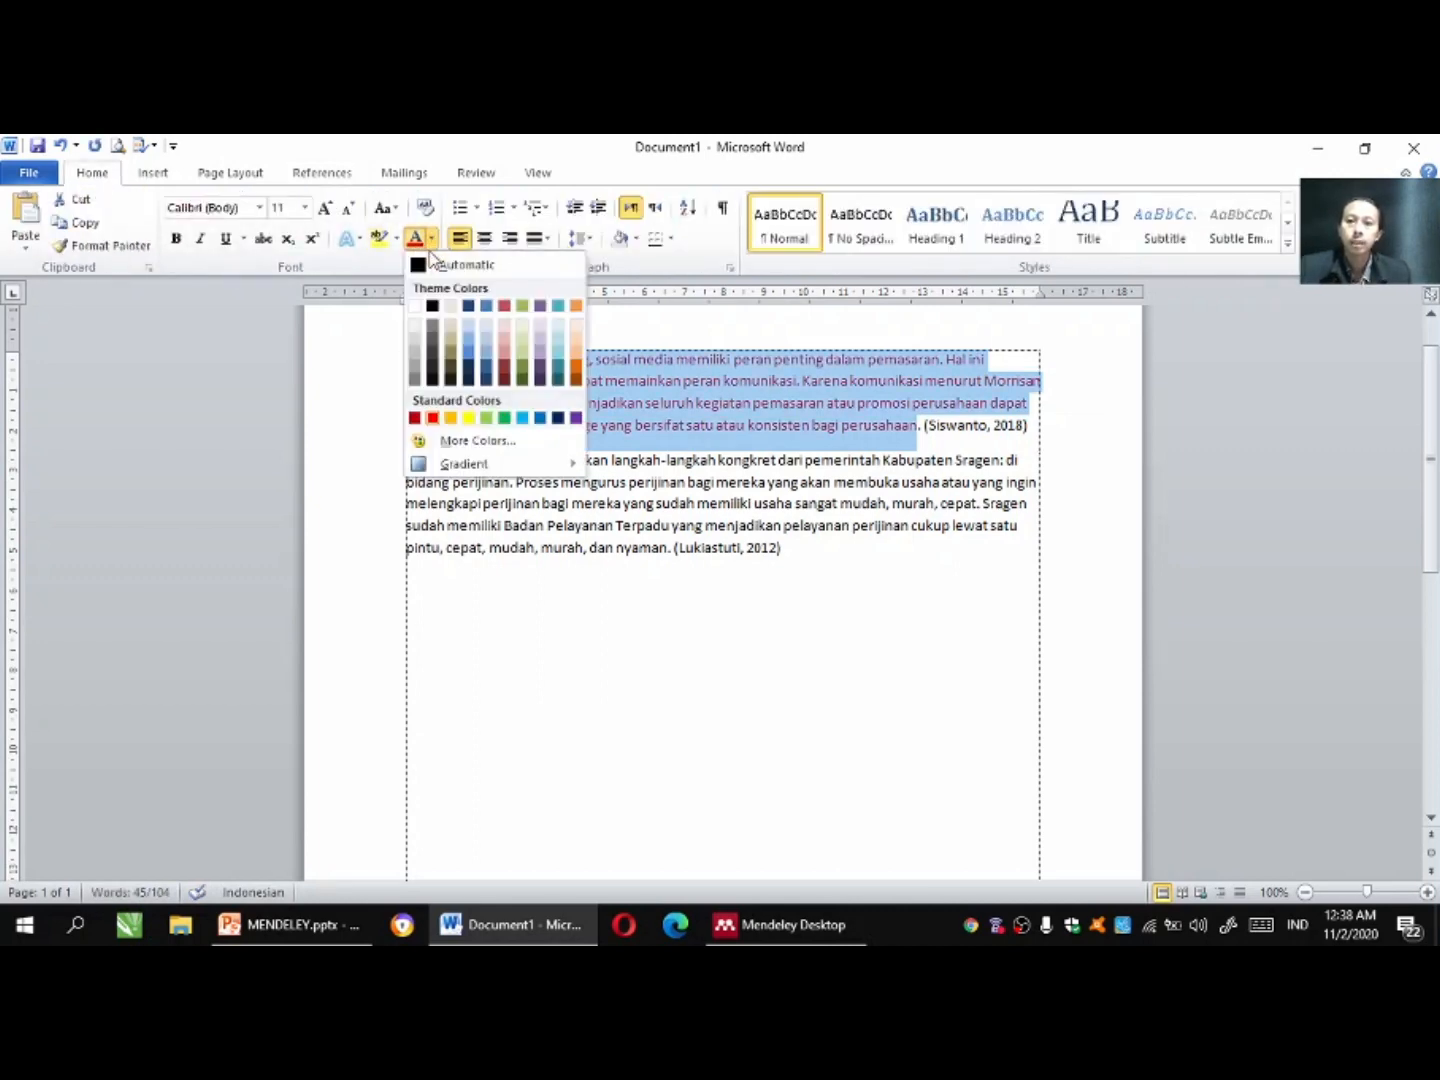
left_click(437, 418)
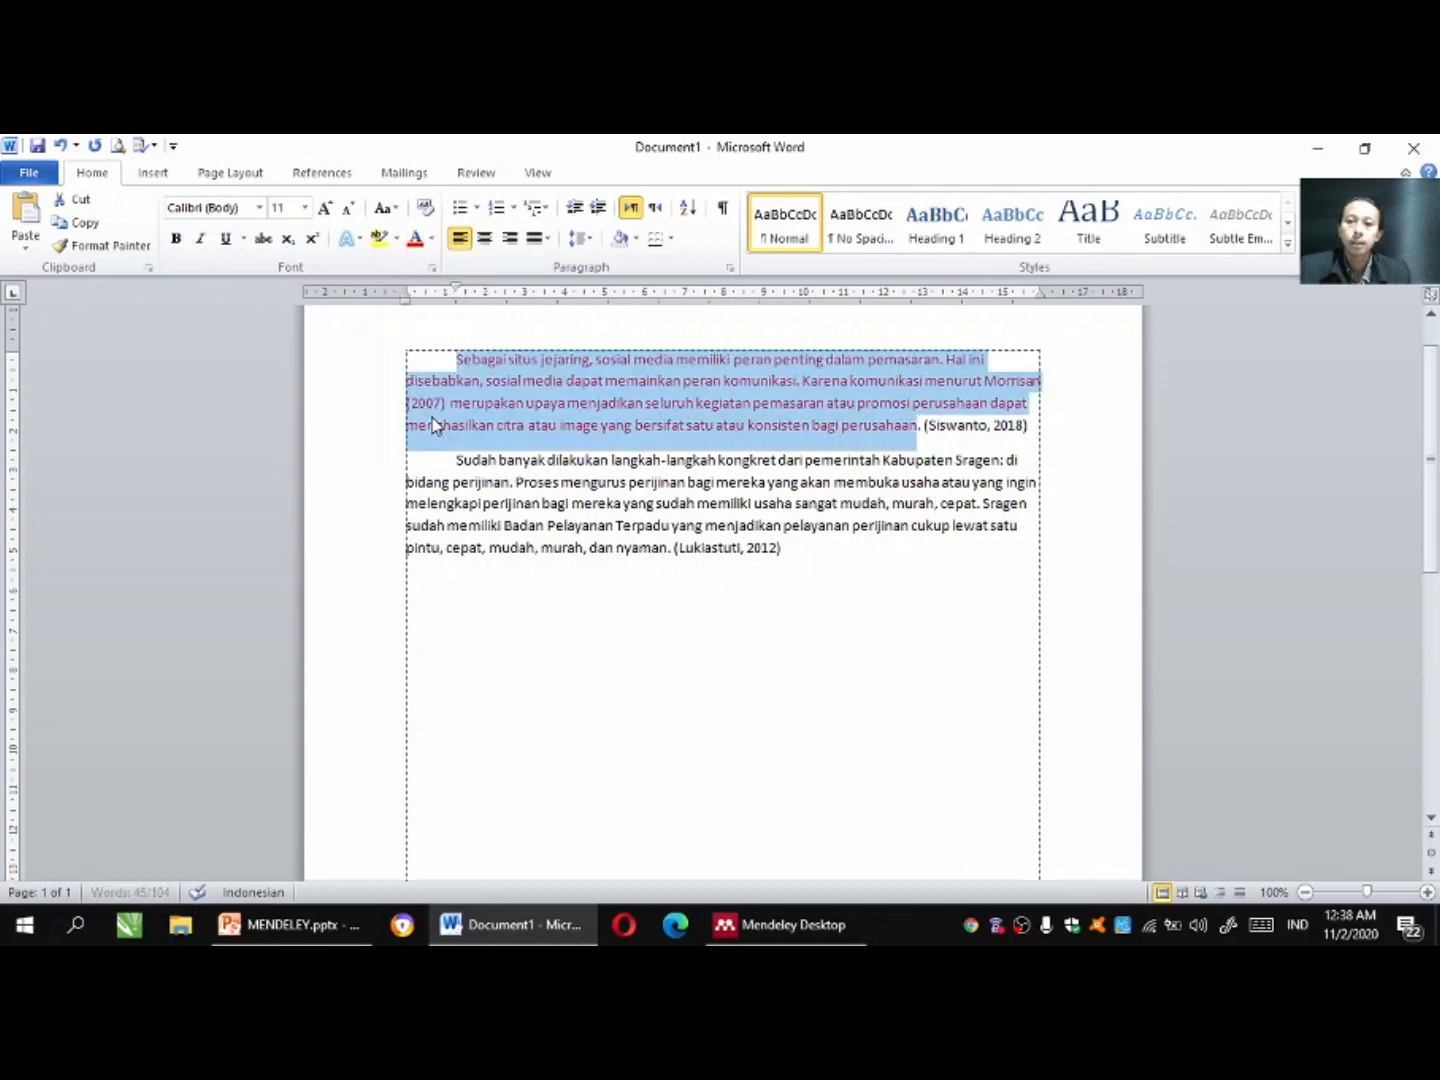
left_click(305, 209)
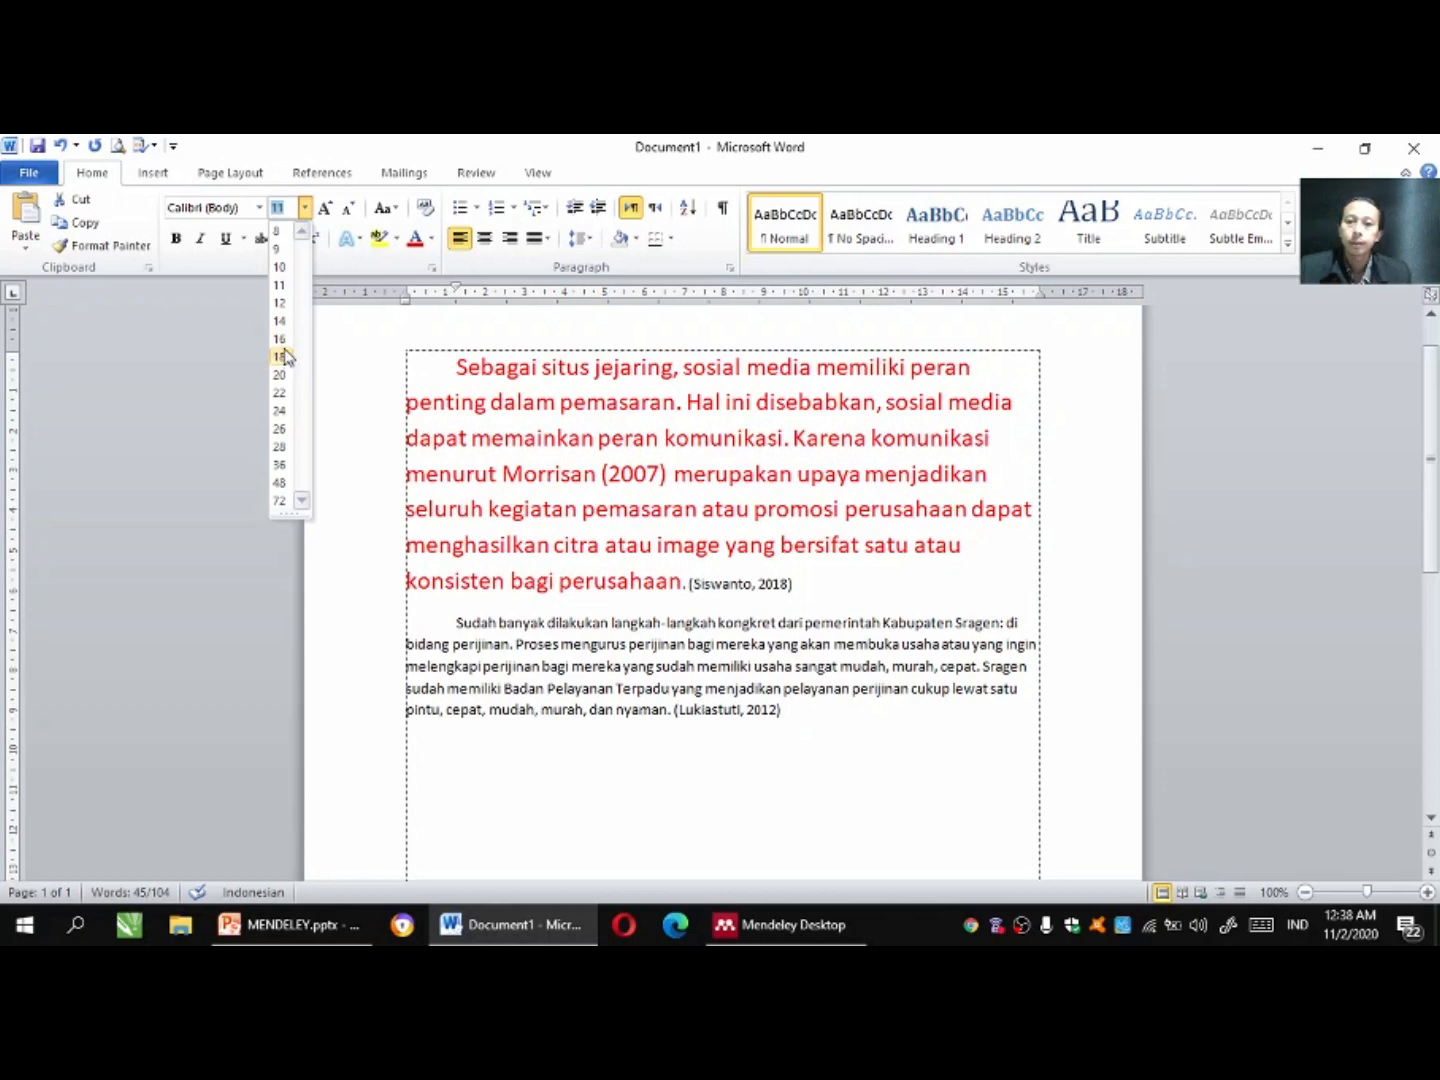
left_click(284, 340)
Add a new empty paragraph with font size 16 after the second passage's citation.
left_click(576, 674)
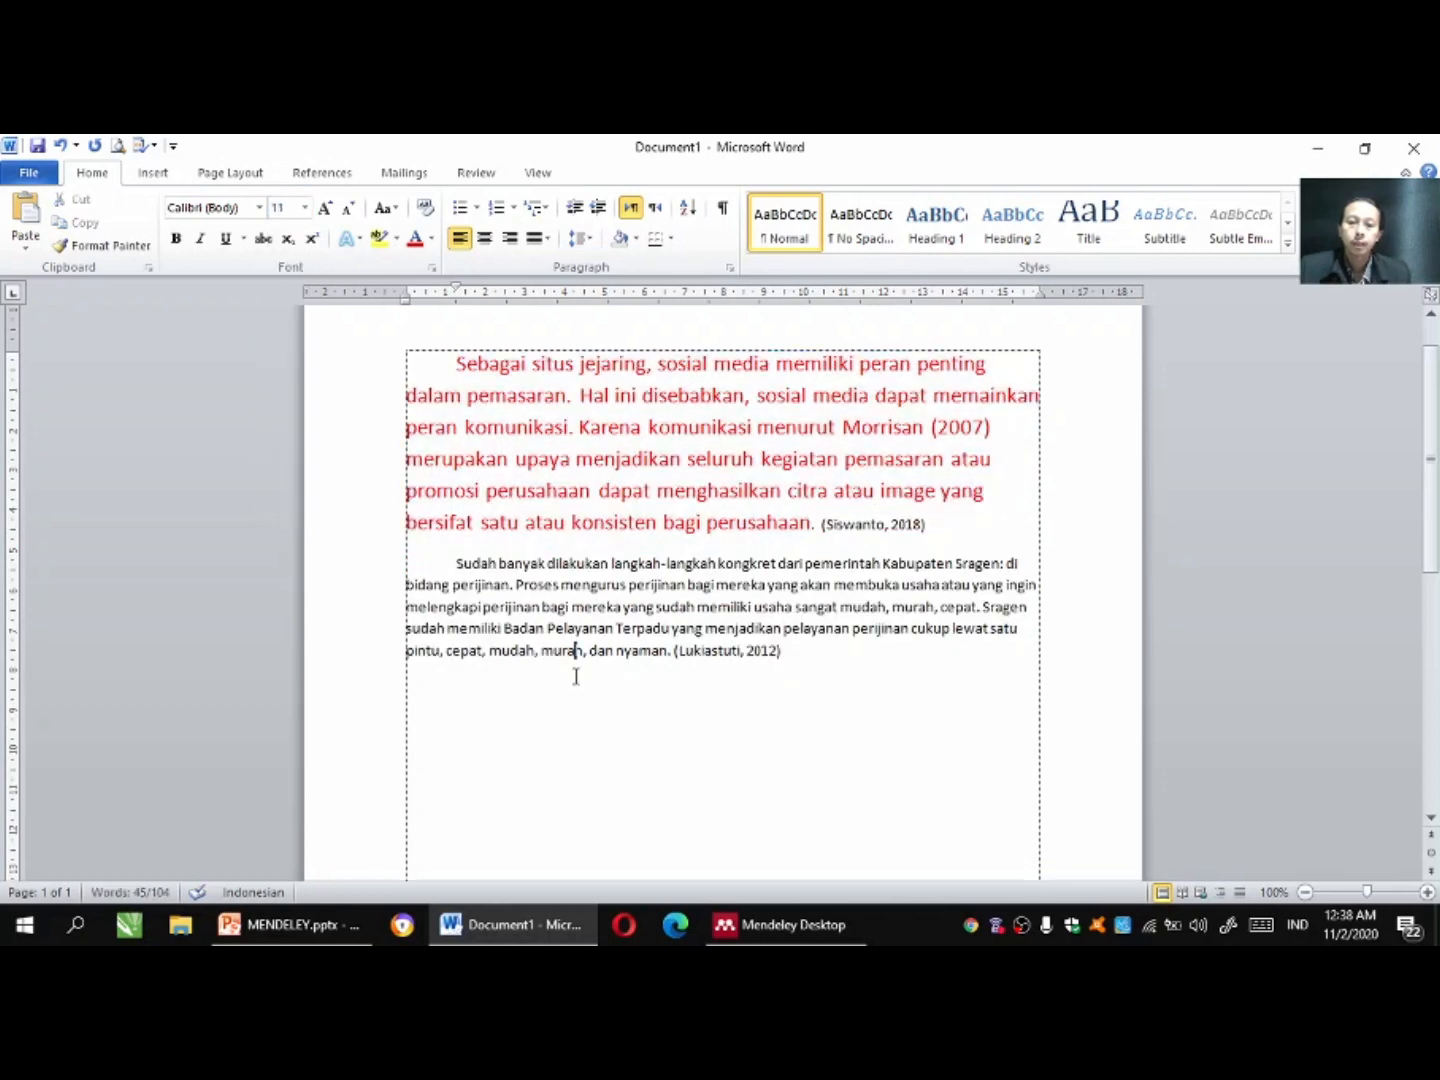
left_click(797, 662)
key("Return")
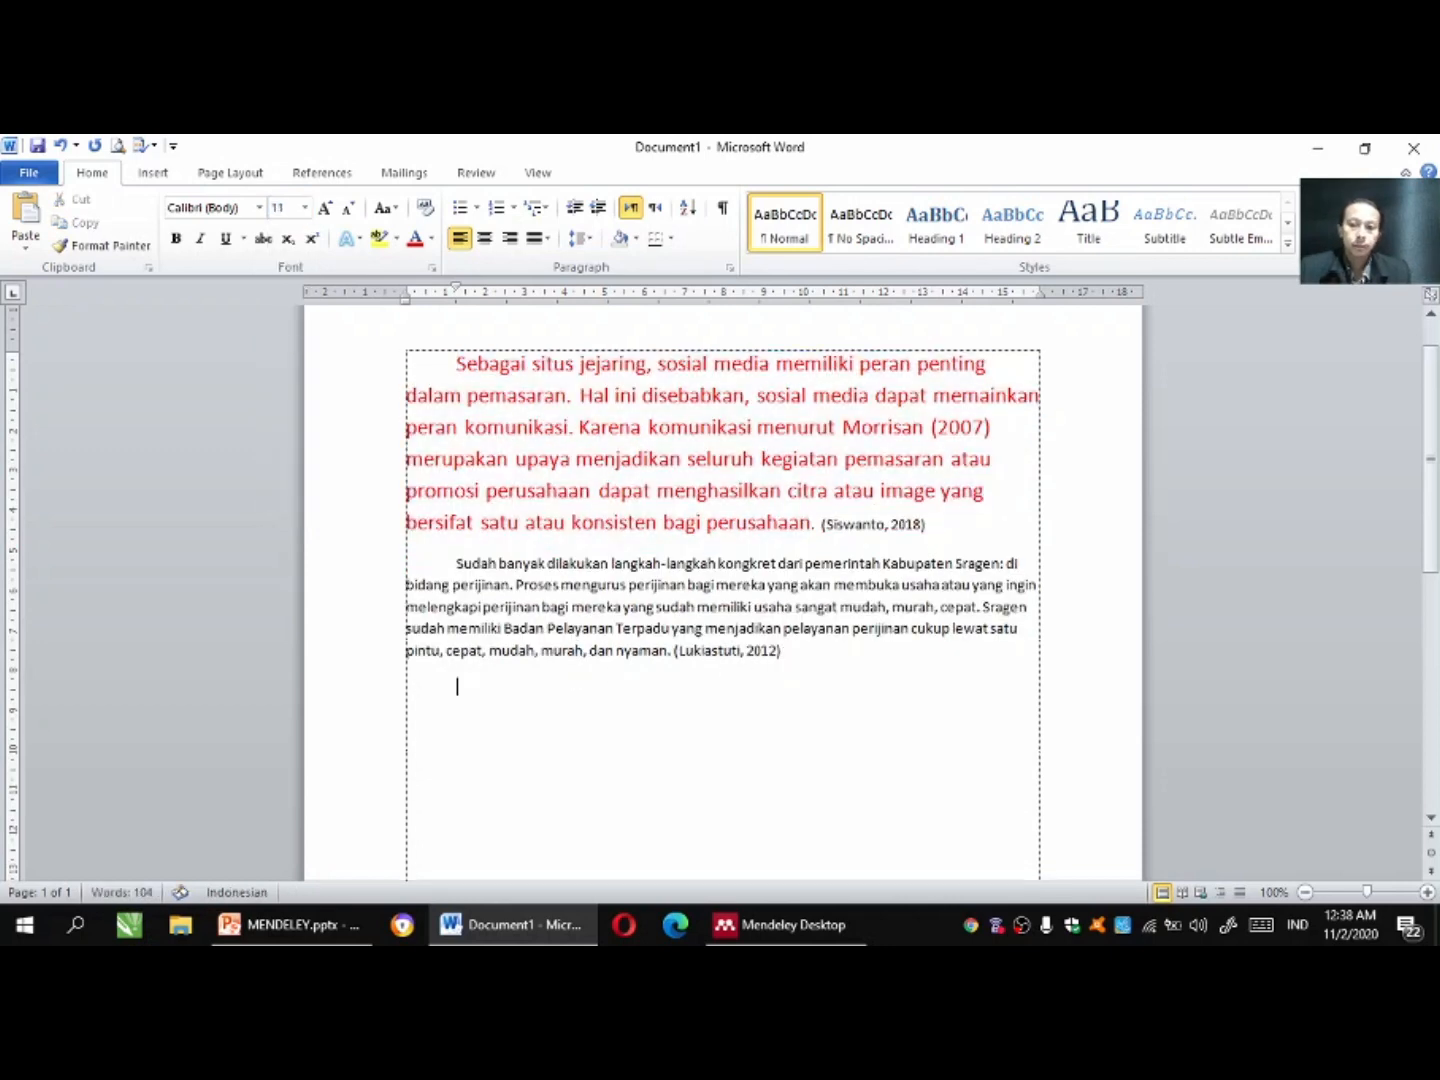
scroll(498, 670, "down", 1)
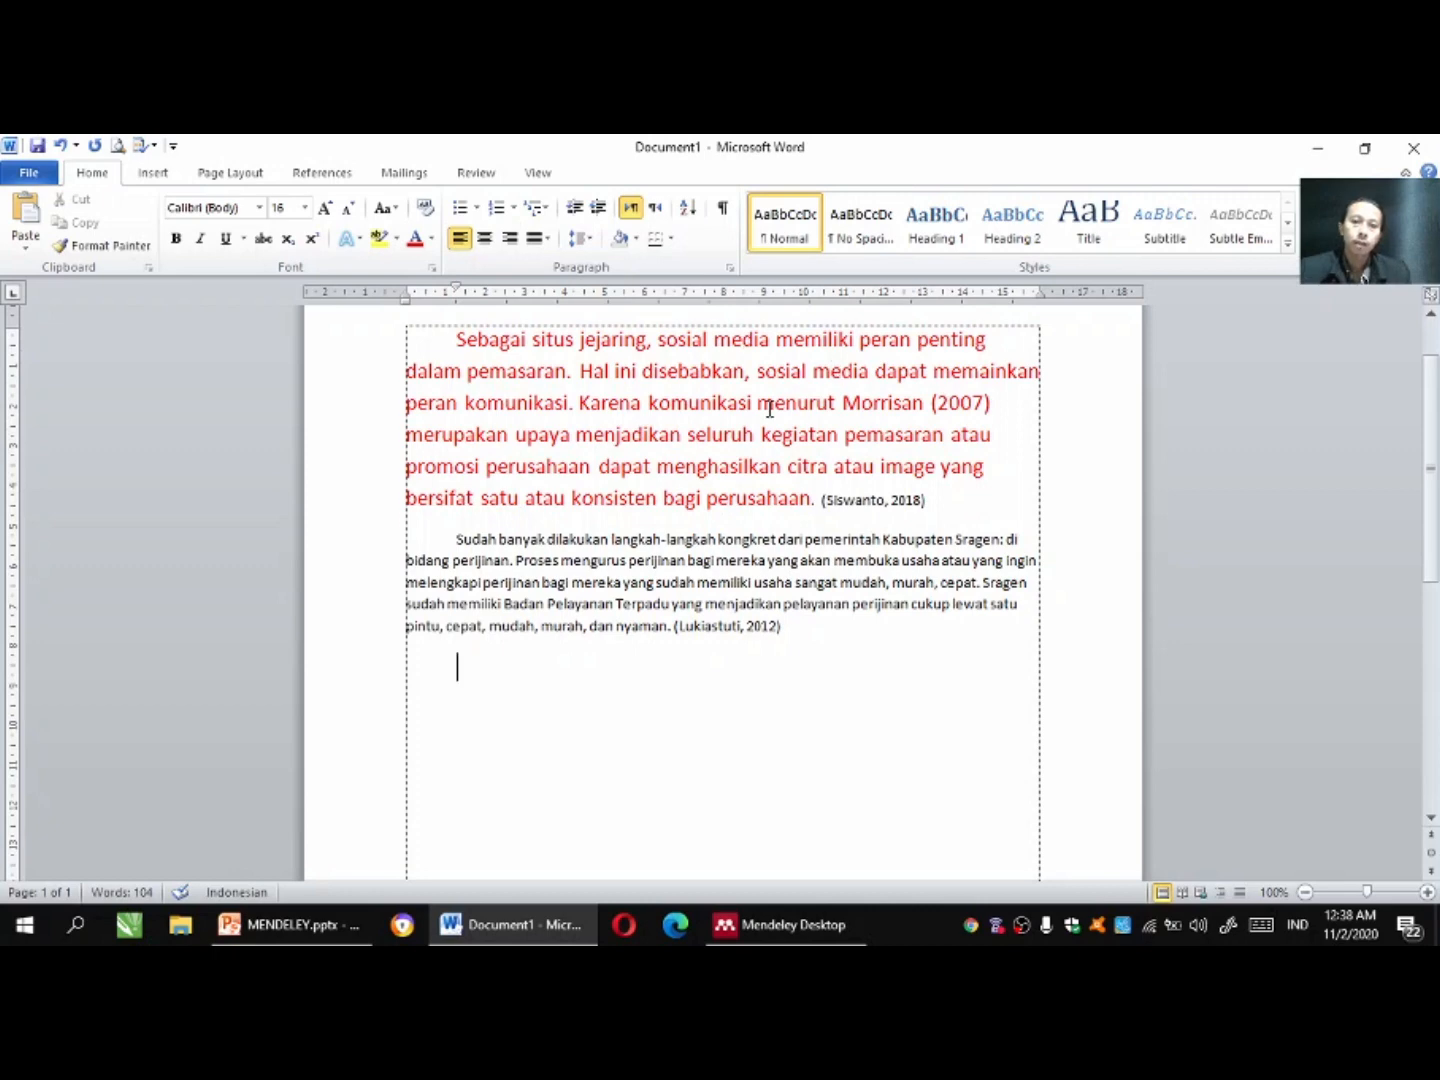
left_click_drag(457, 339, 800, 502)
left_click(493, 660)
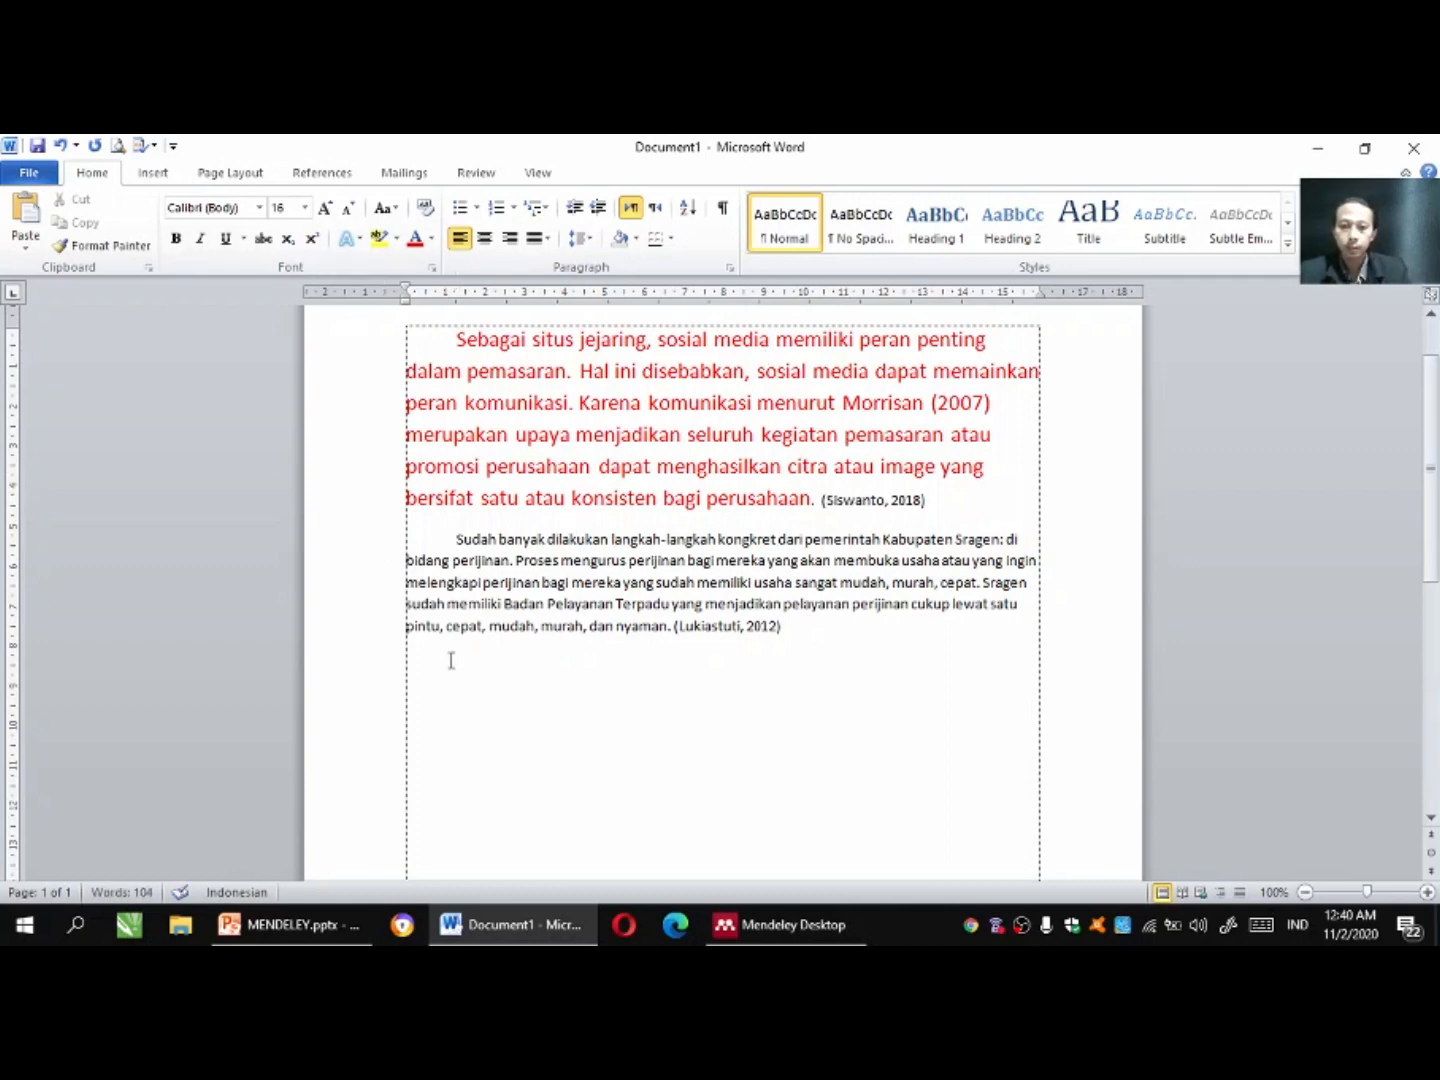
Write the new paragraph's first sentence: "Sosial media adalah situs online yang berperan dalam pemasaran.".
type("Sosial medi")
type("a adalah ")
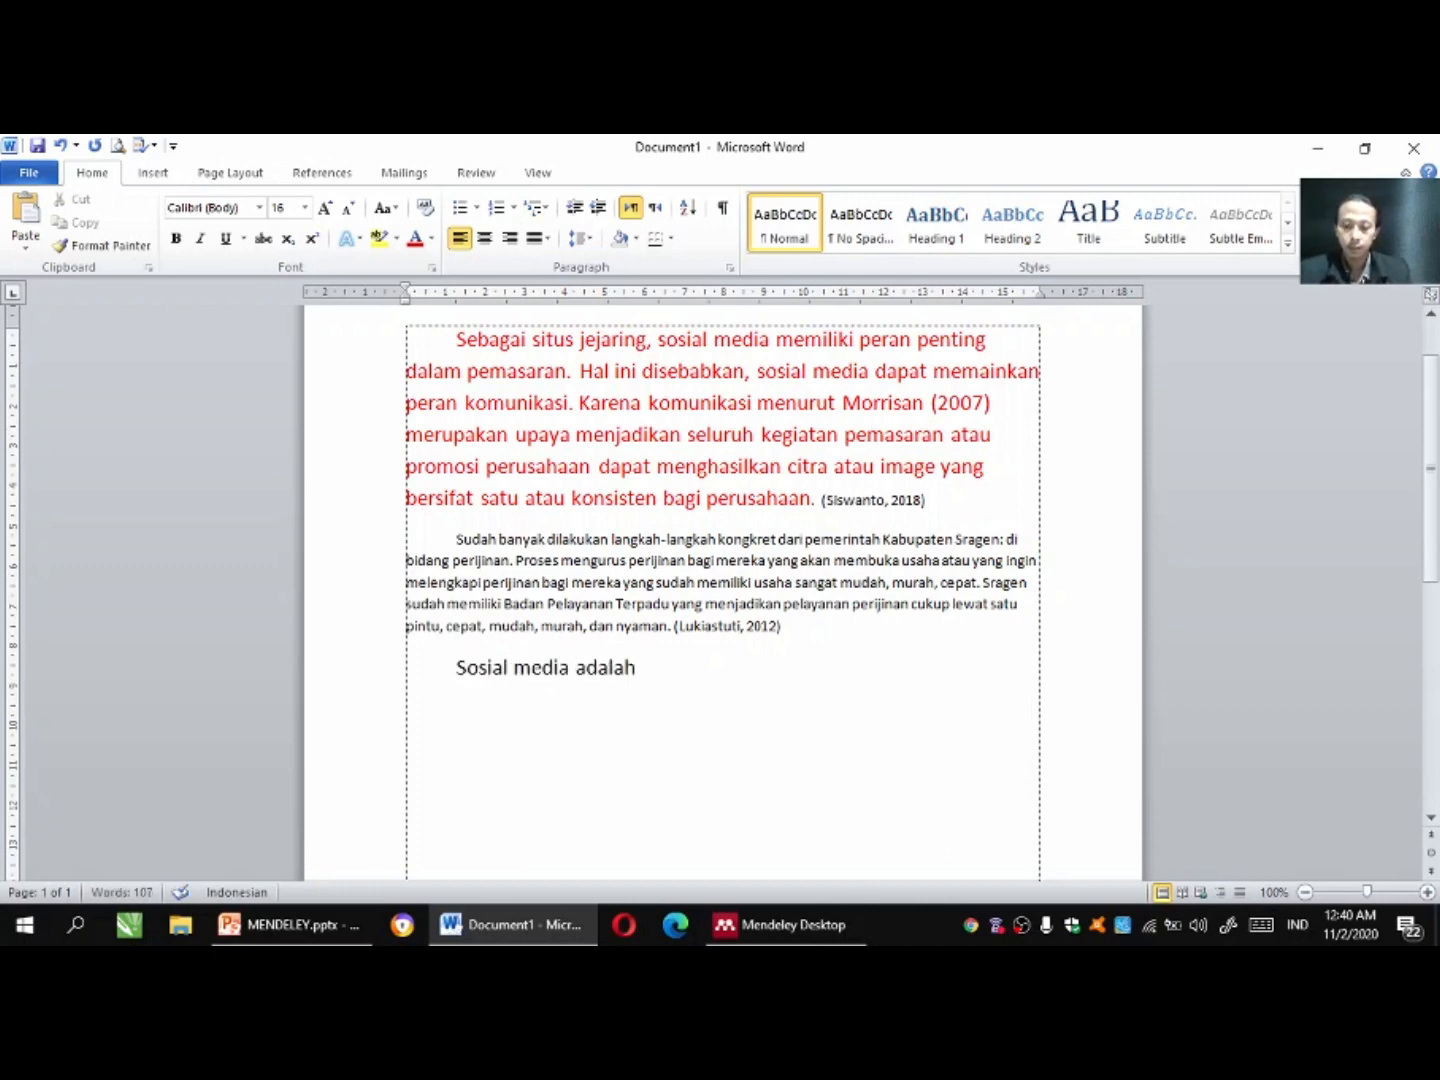
type("situs j")
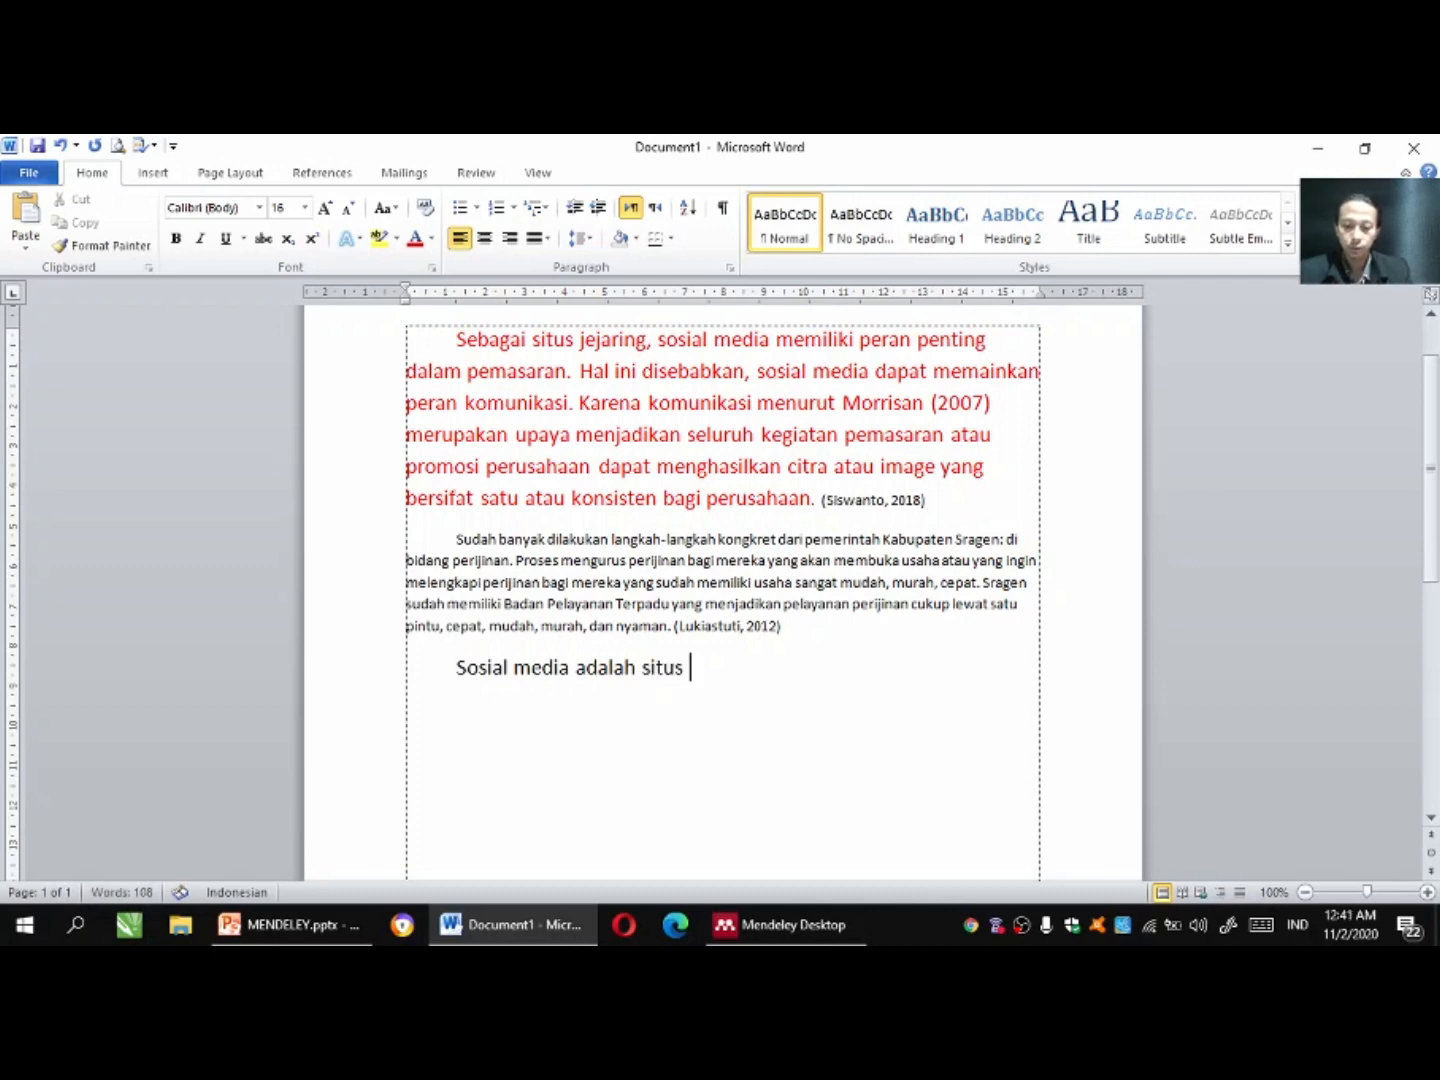
key("BackSpace")
type("onl")
type("ine")
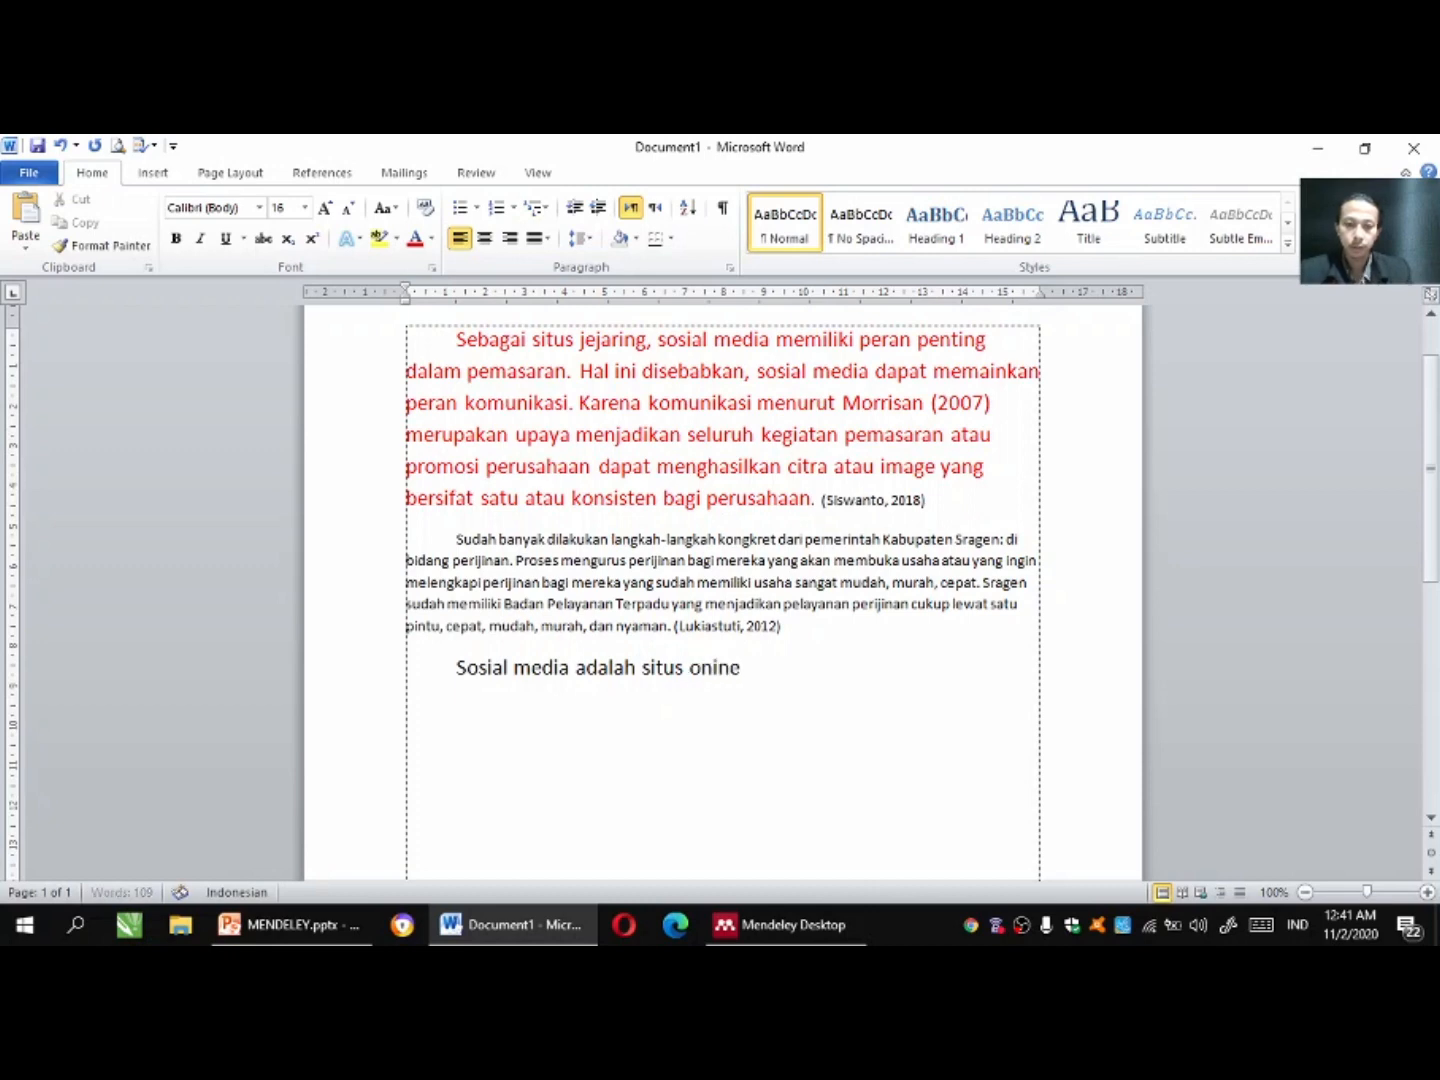
key("BackSpace")
key("BackSpace")
key("BackSpace")
key("BackSpace")
type("line yang ")
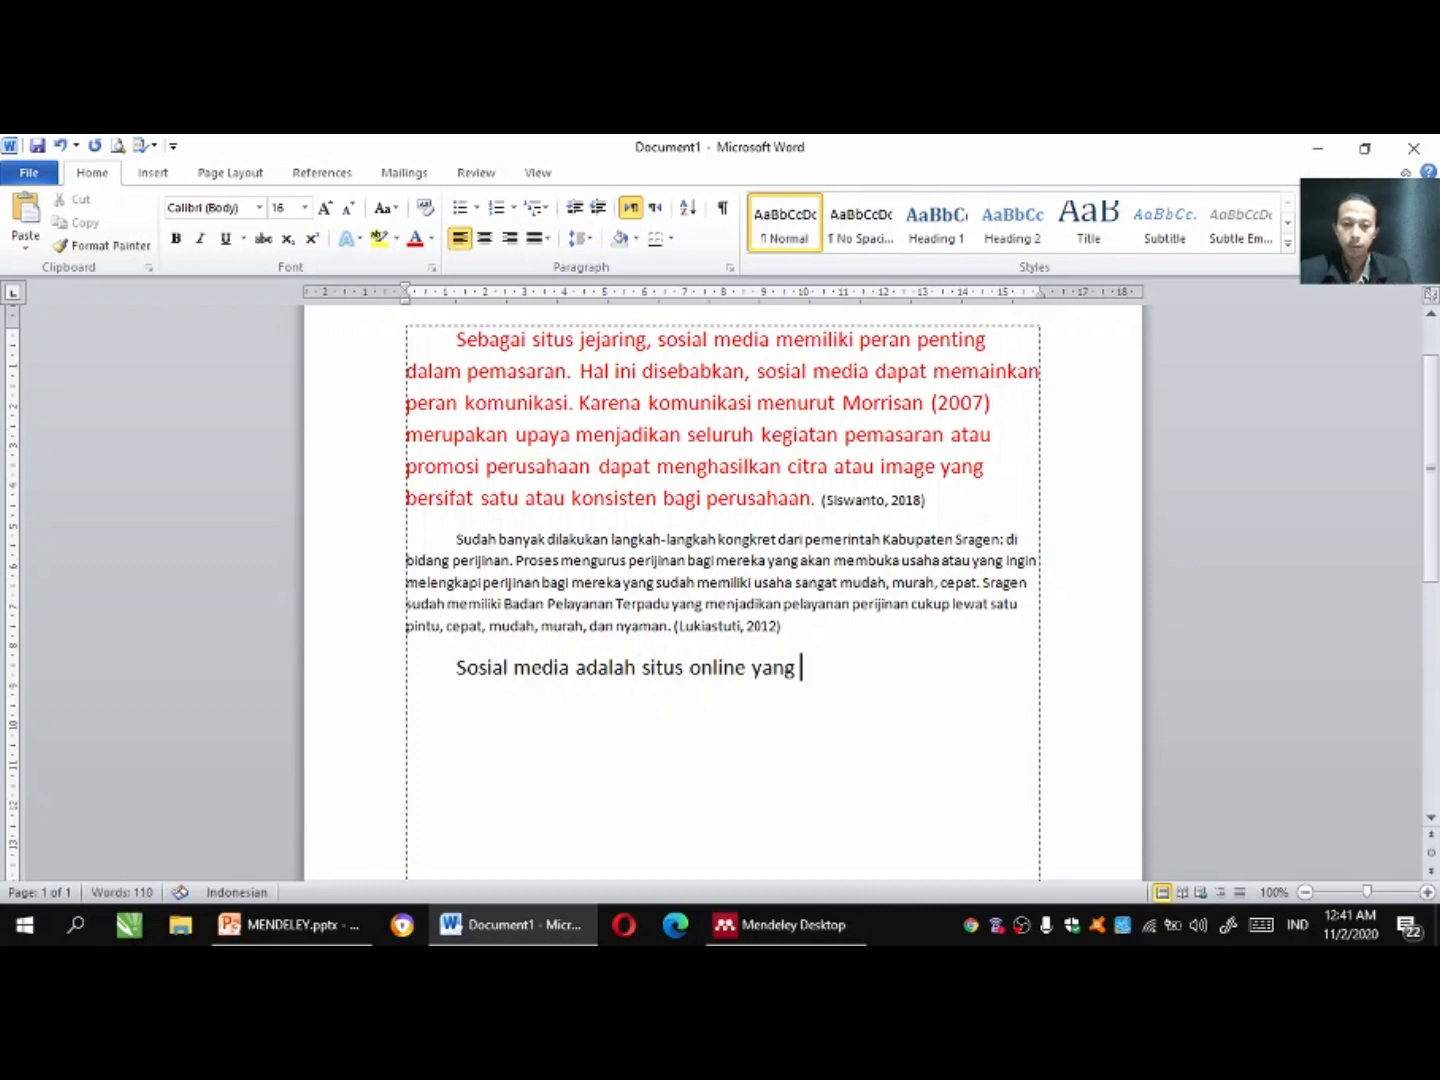
type("berperan dalam pemasaran")
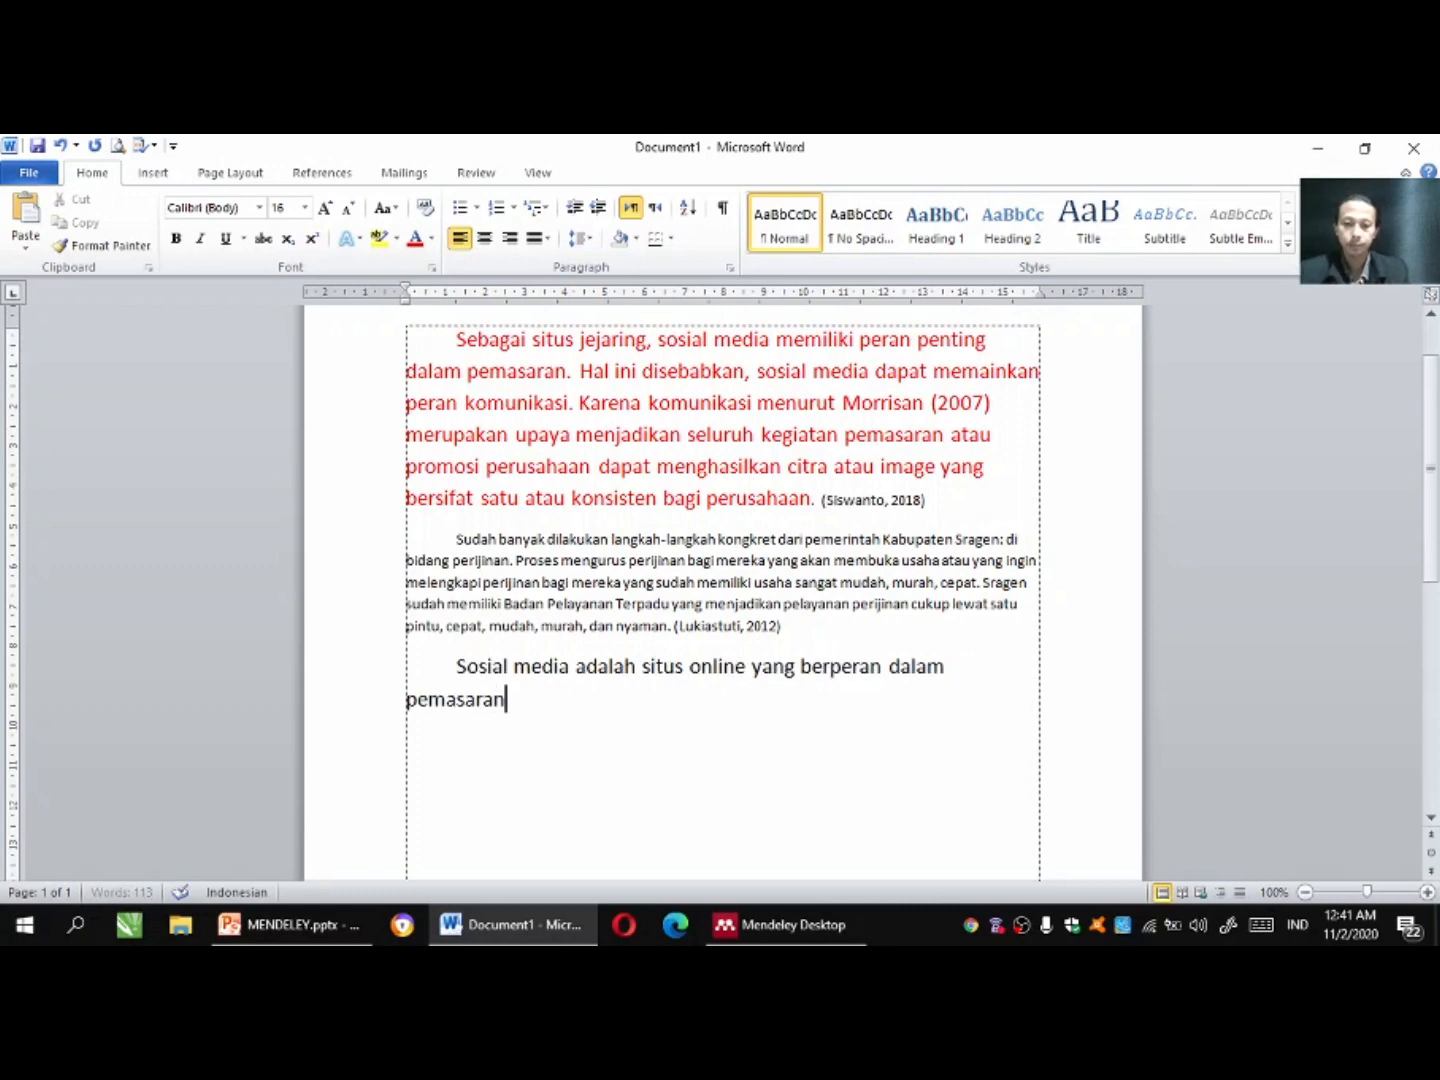
type(".")
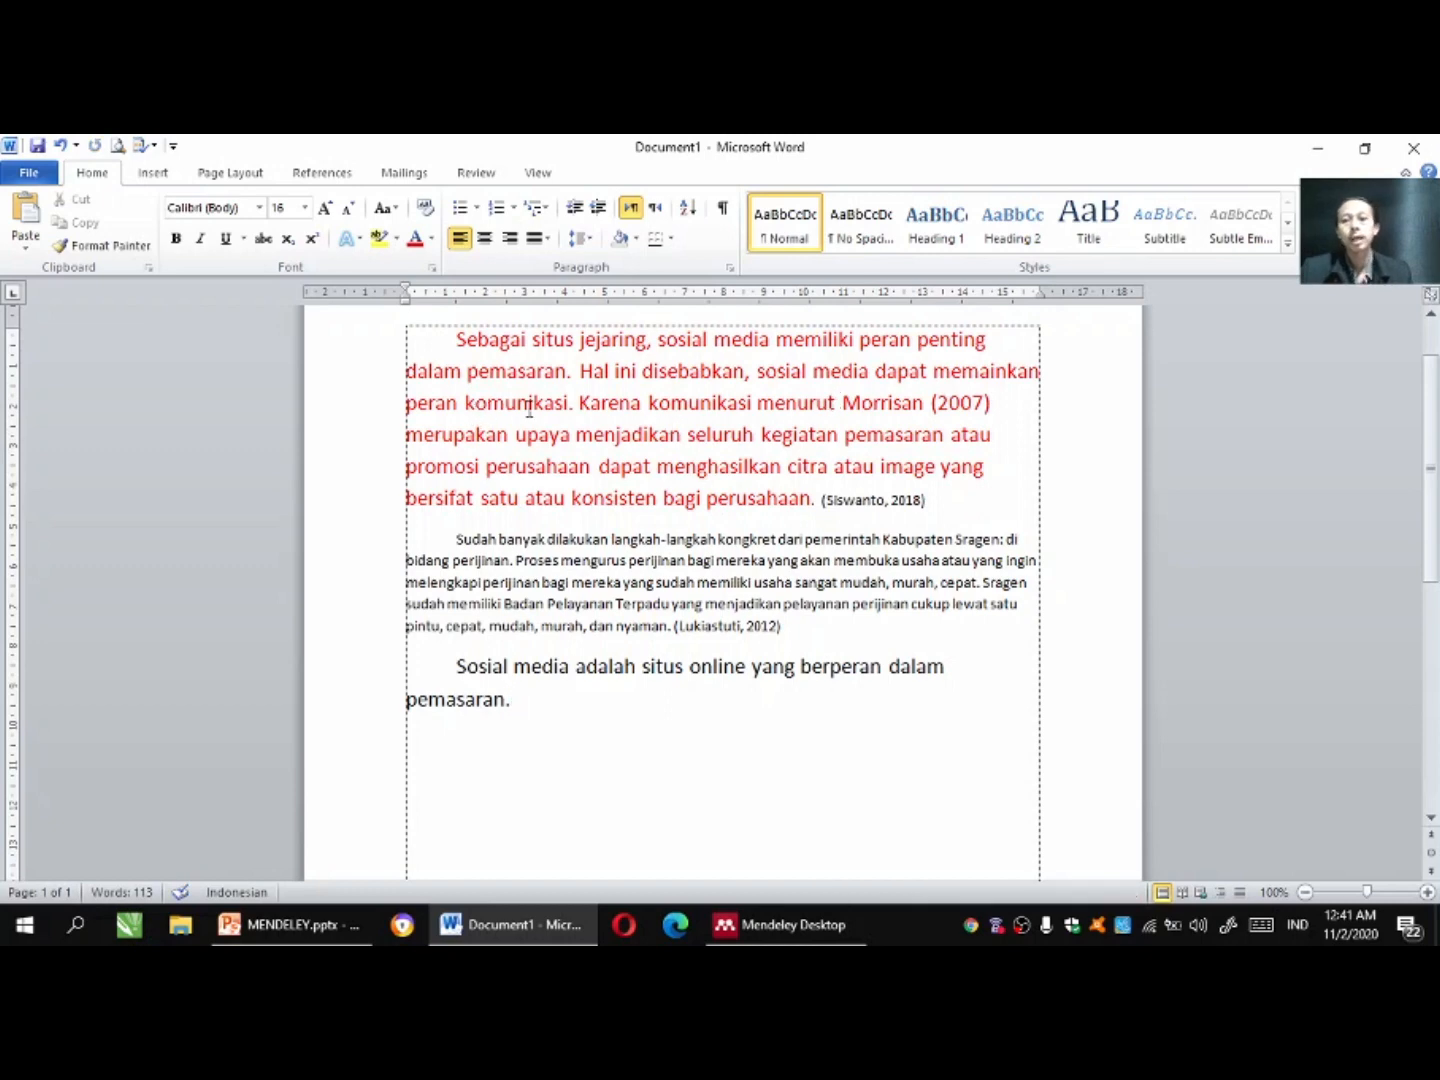
Continue the new paragraph with the text "Karena sosial media dapat digunakan sebagai media komunikasi".
type("Kar")
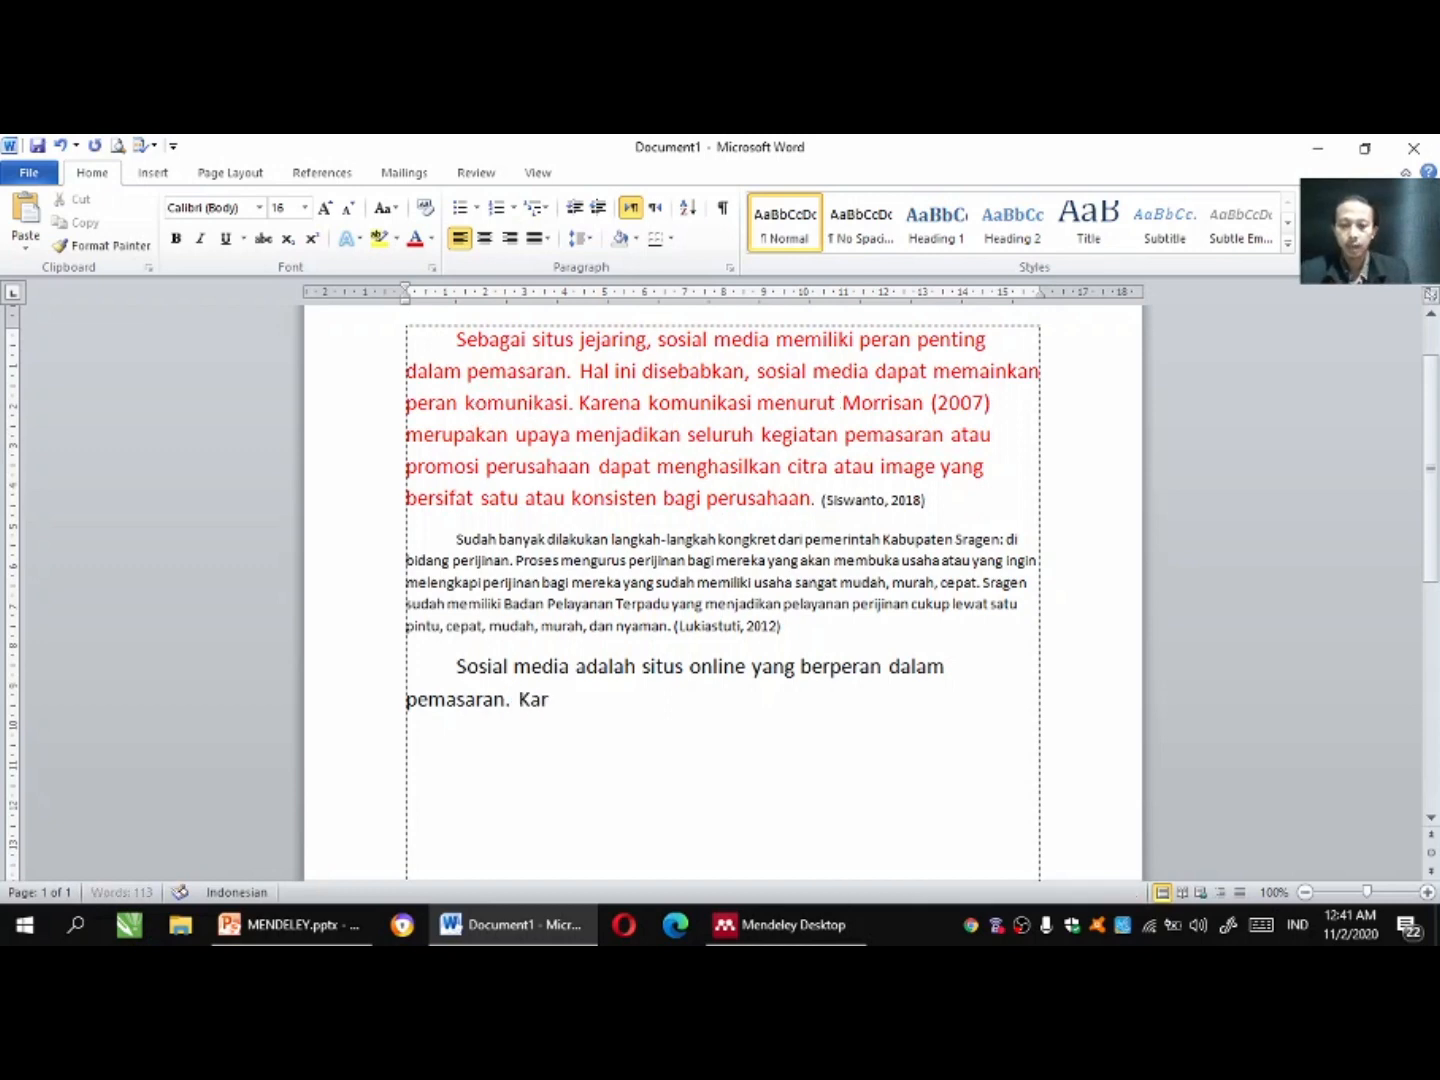
type("ena sosial media d")
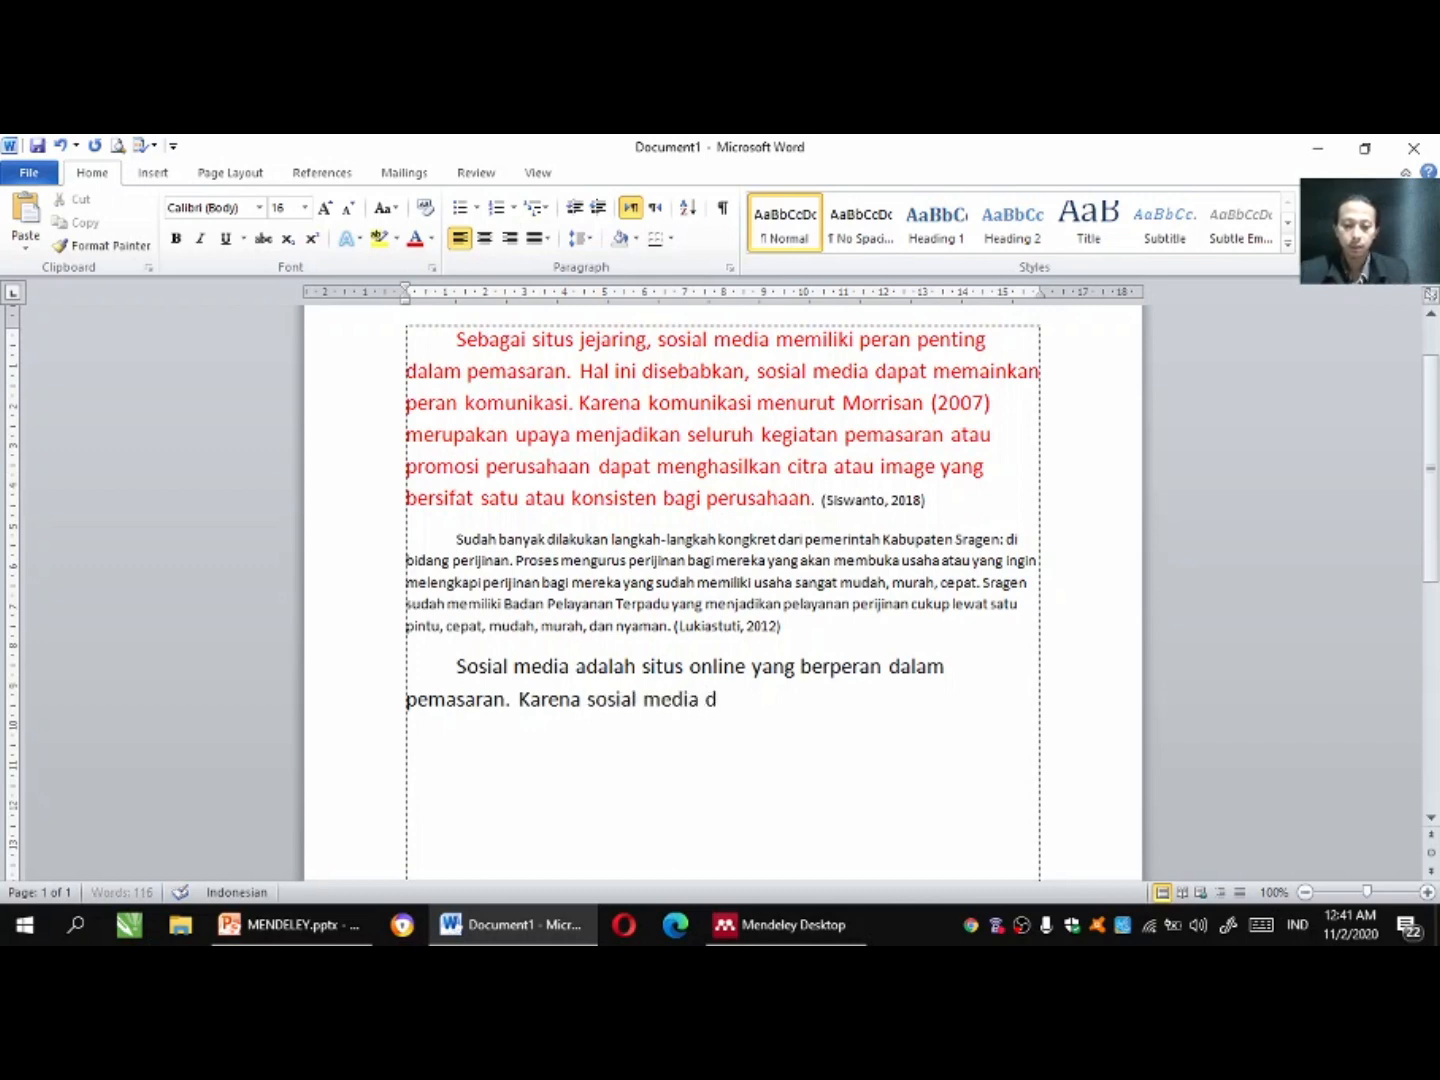
type("apat diguna")
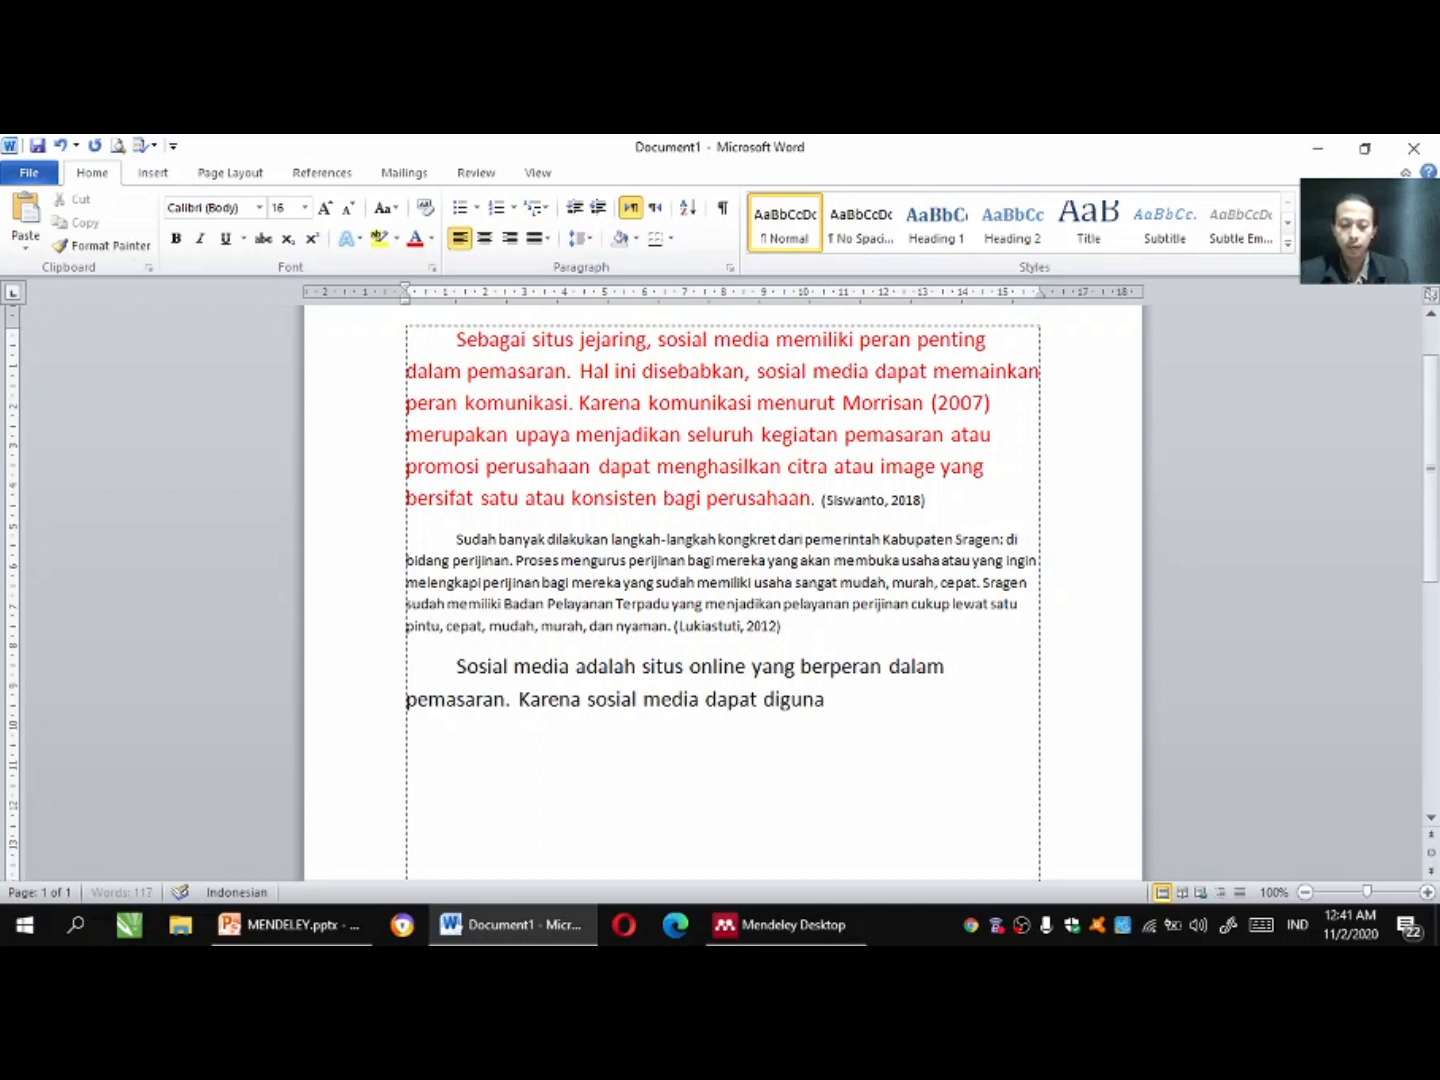
type("kan sebagai medi")
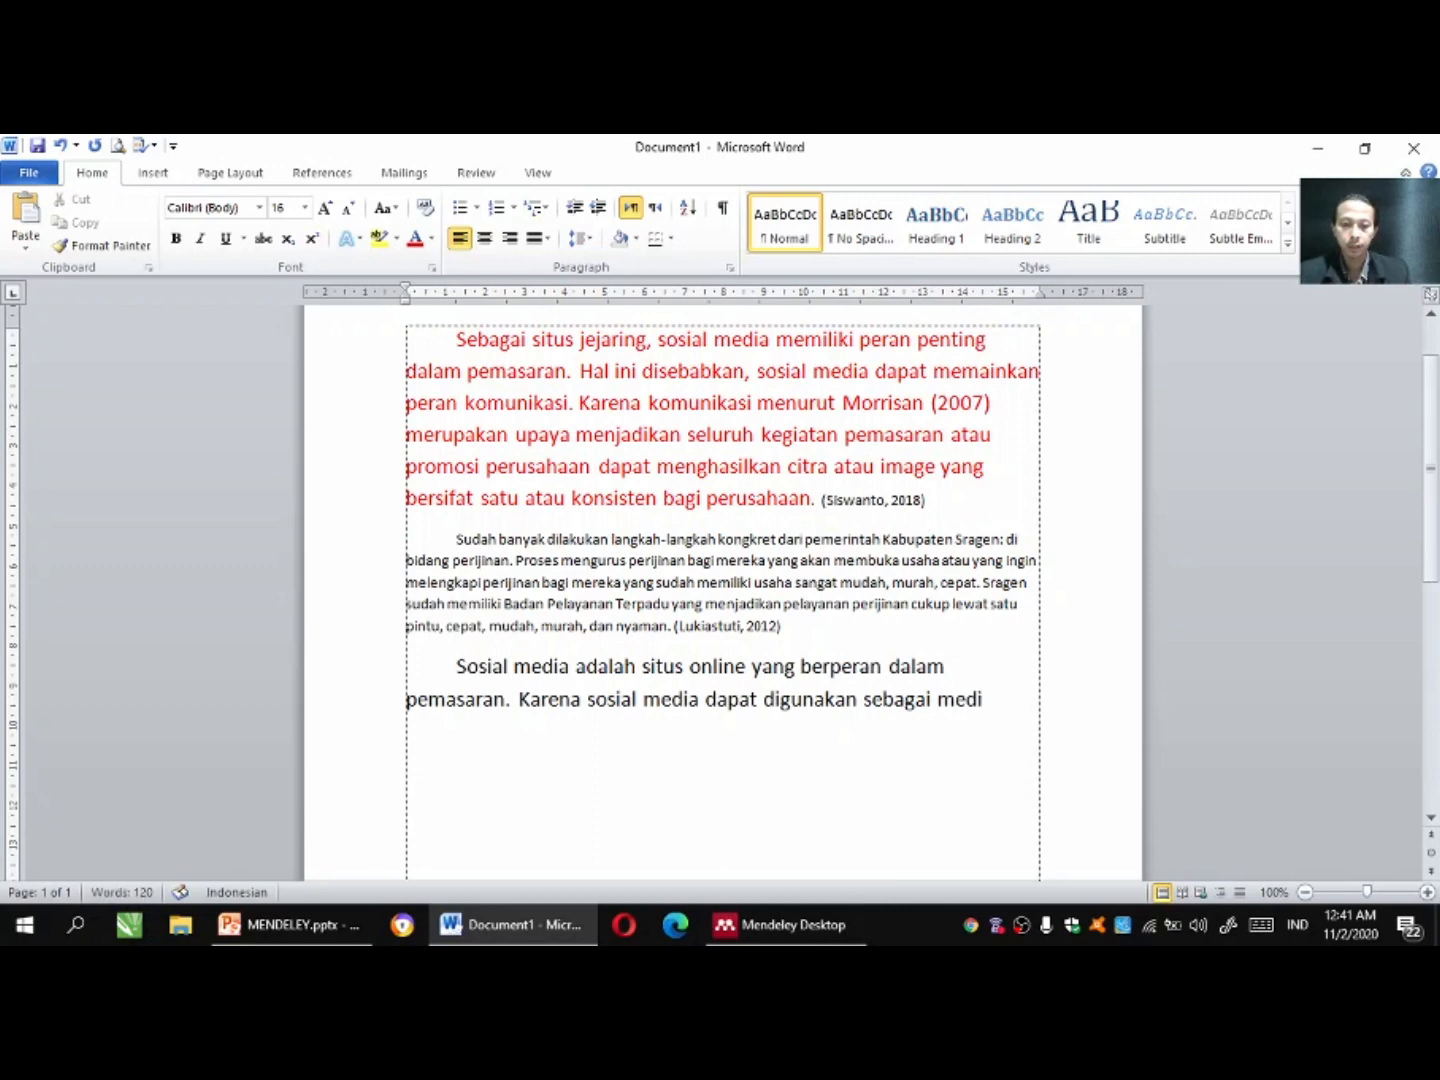
type("a komunikasi")
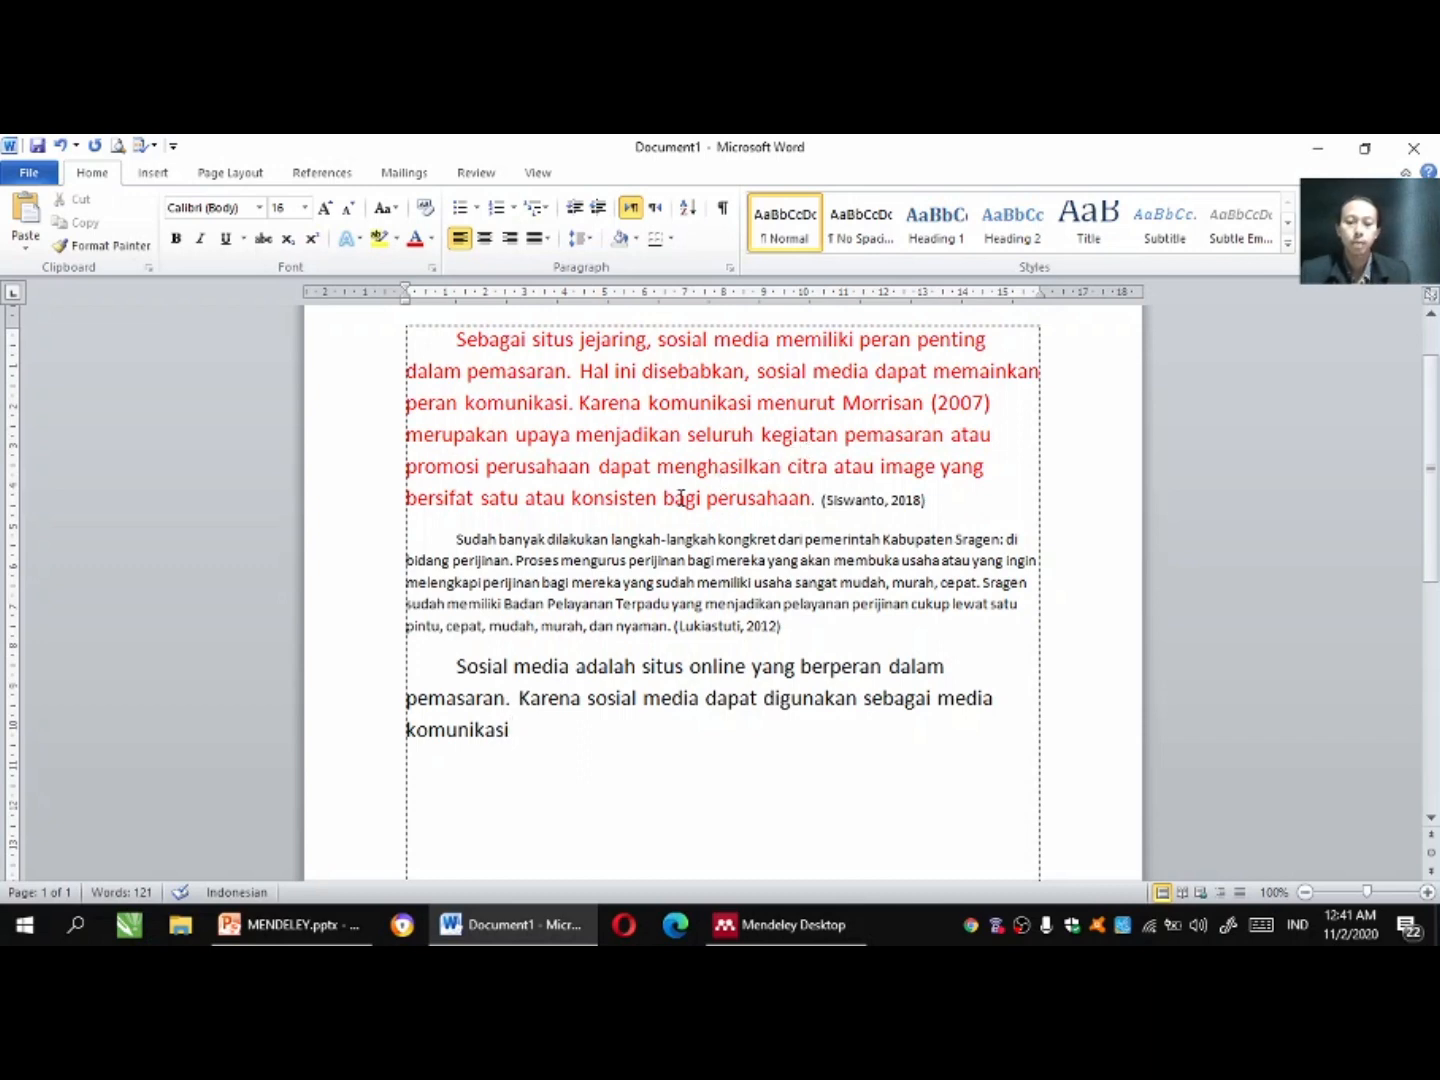
End that sentence with a period and add "Karena komunikasi merupakan transfer informasi yang dapat memperkuat brand image suatu perusahaan.".
type(". Kare")
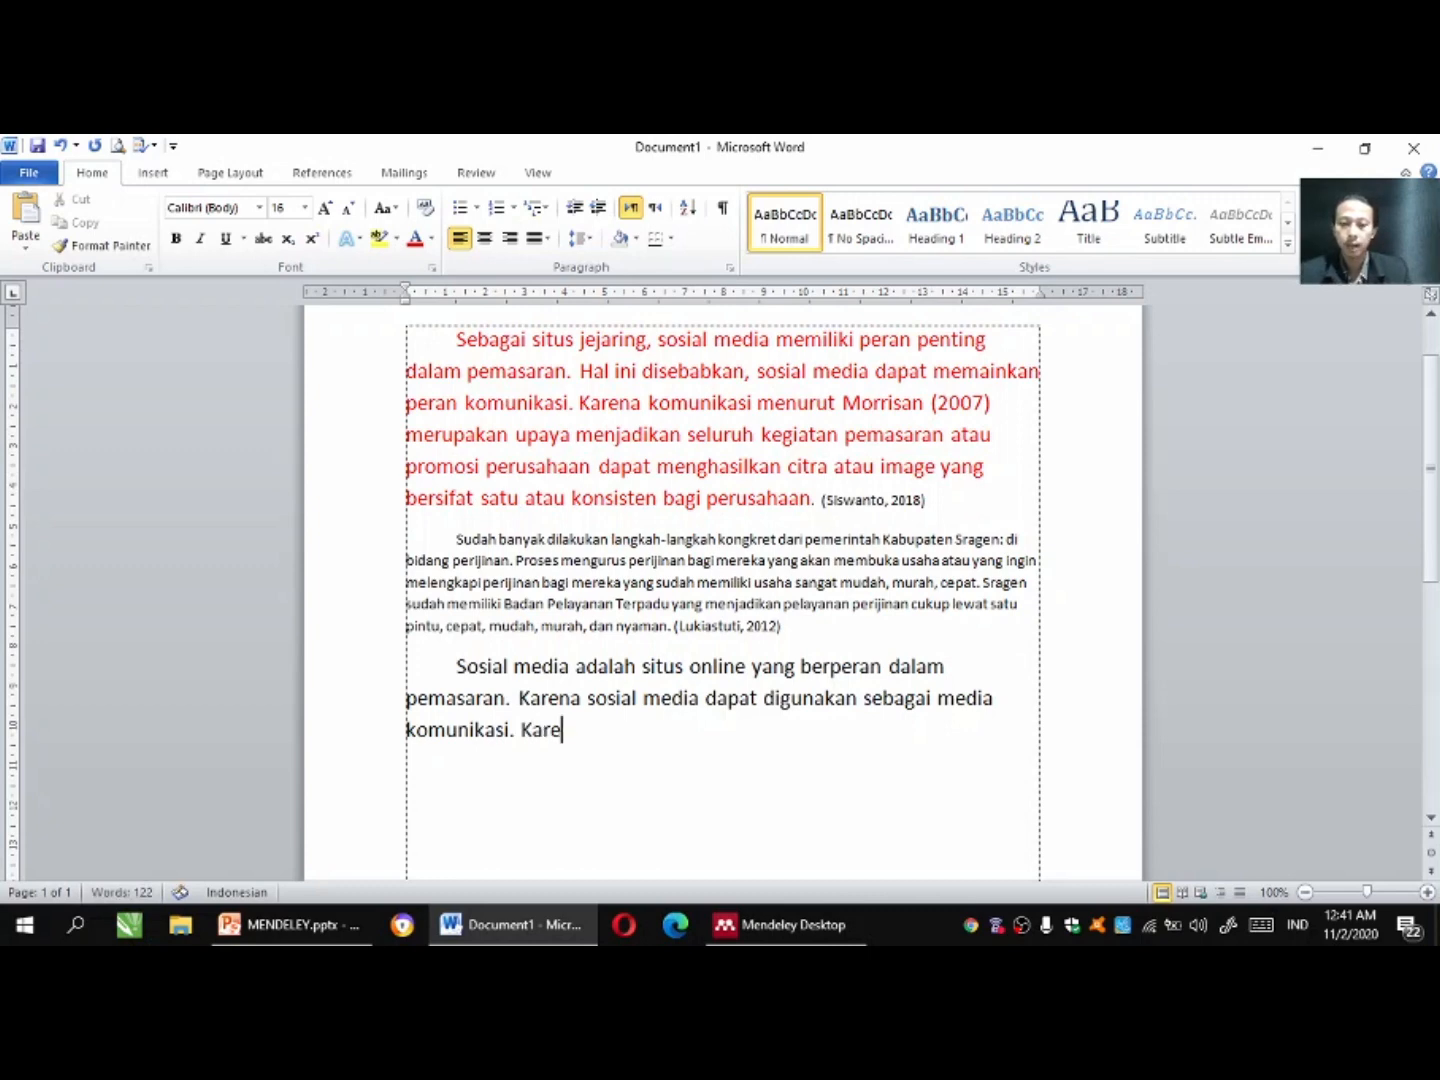
type("na ko")
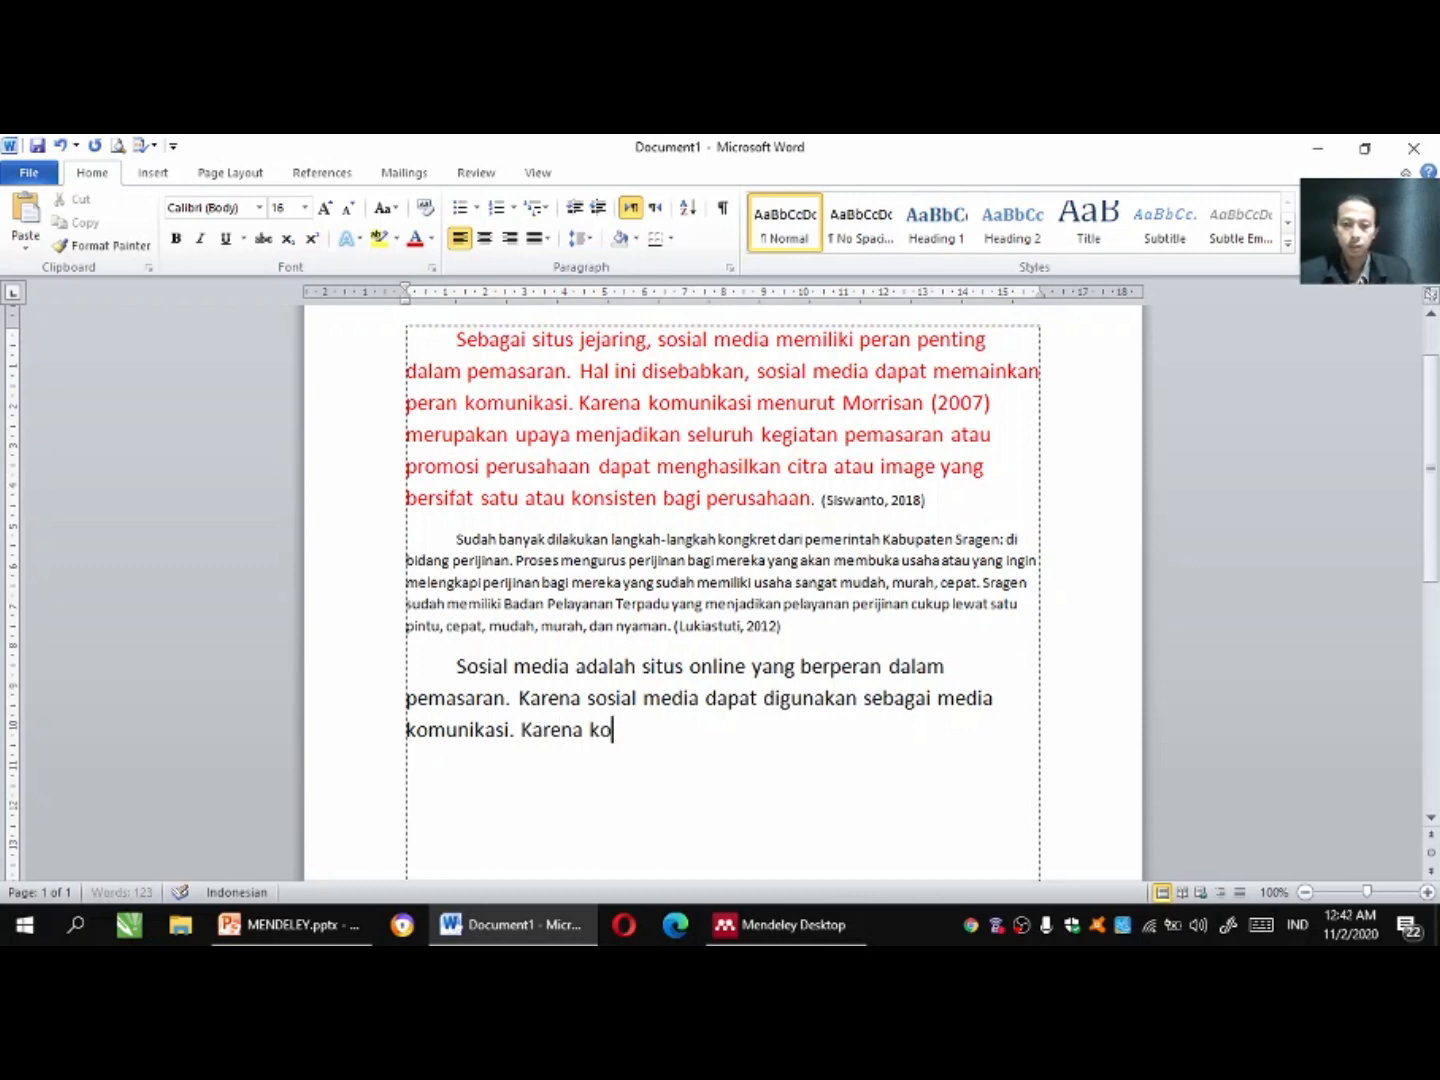
type("munikasi merupak")
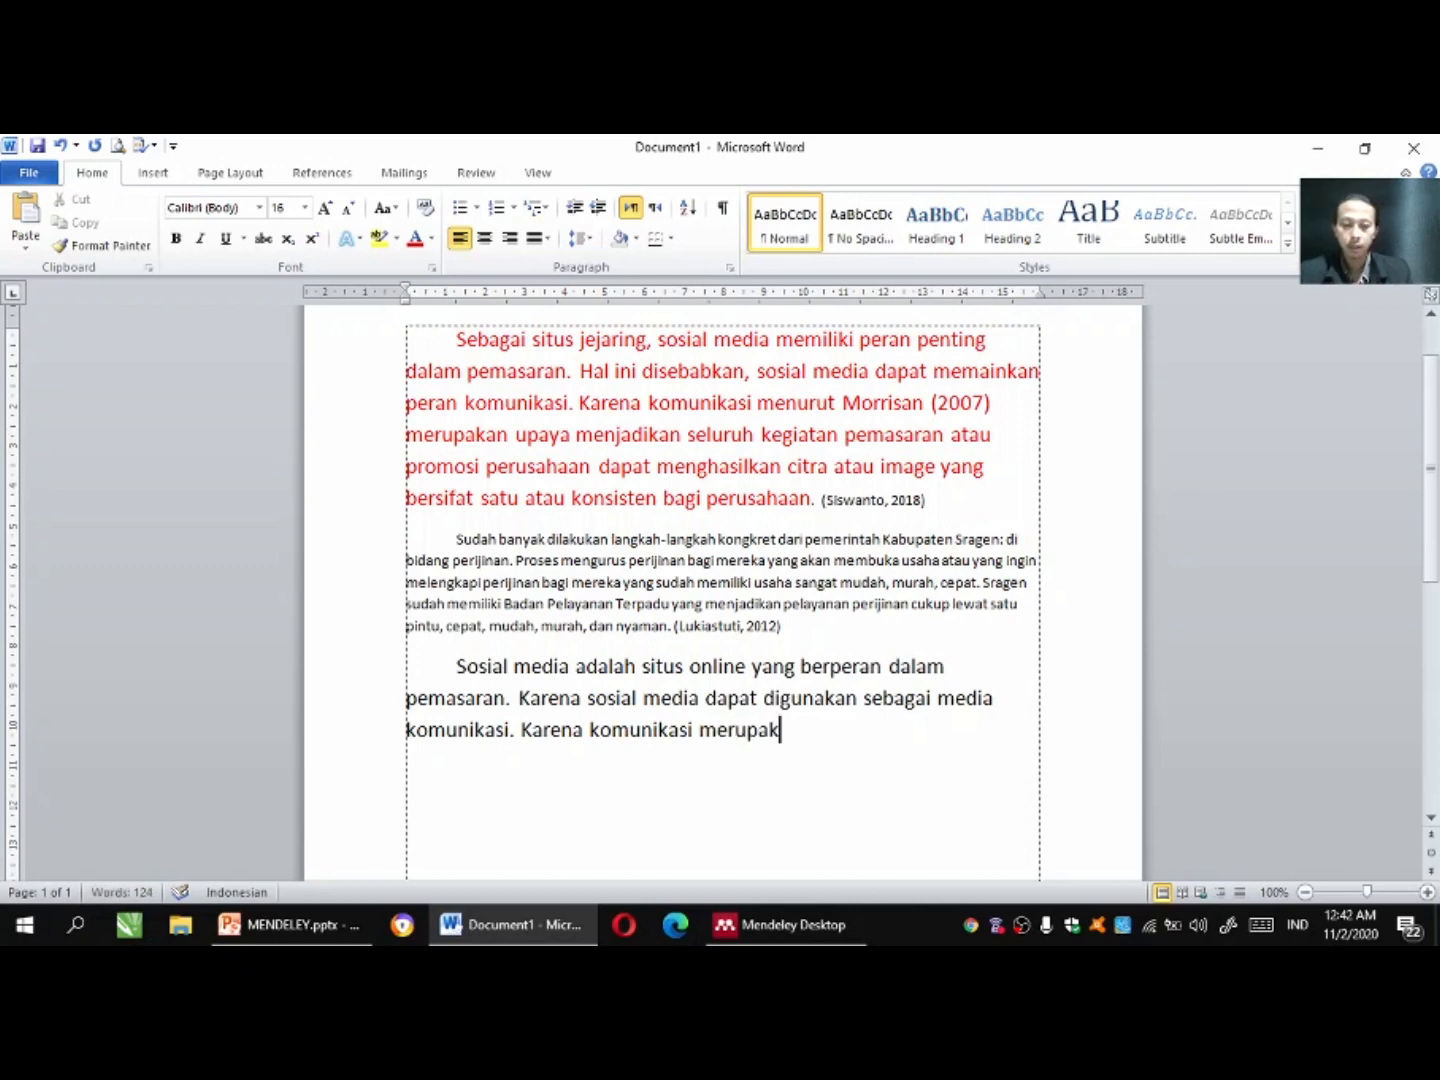
type("an trans")
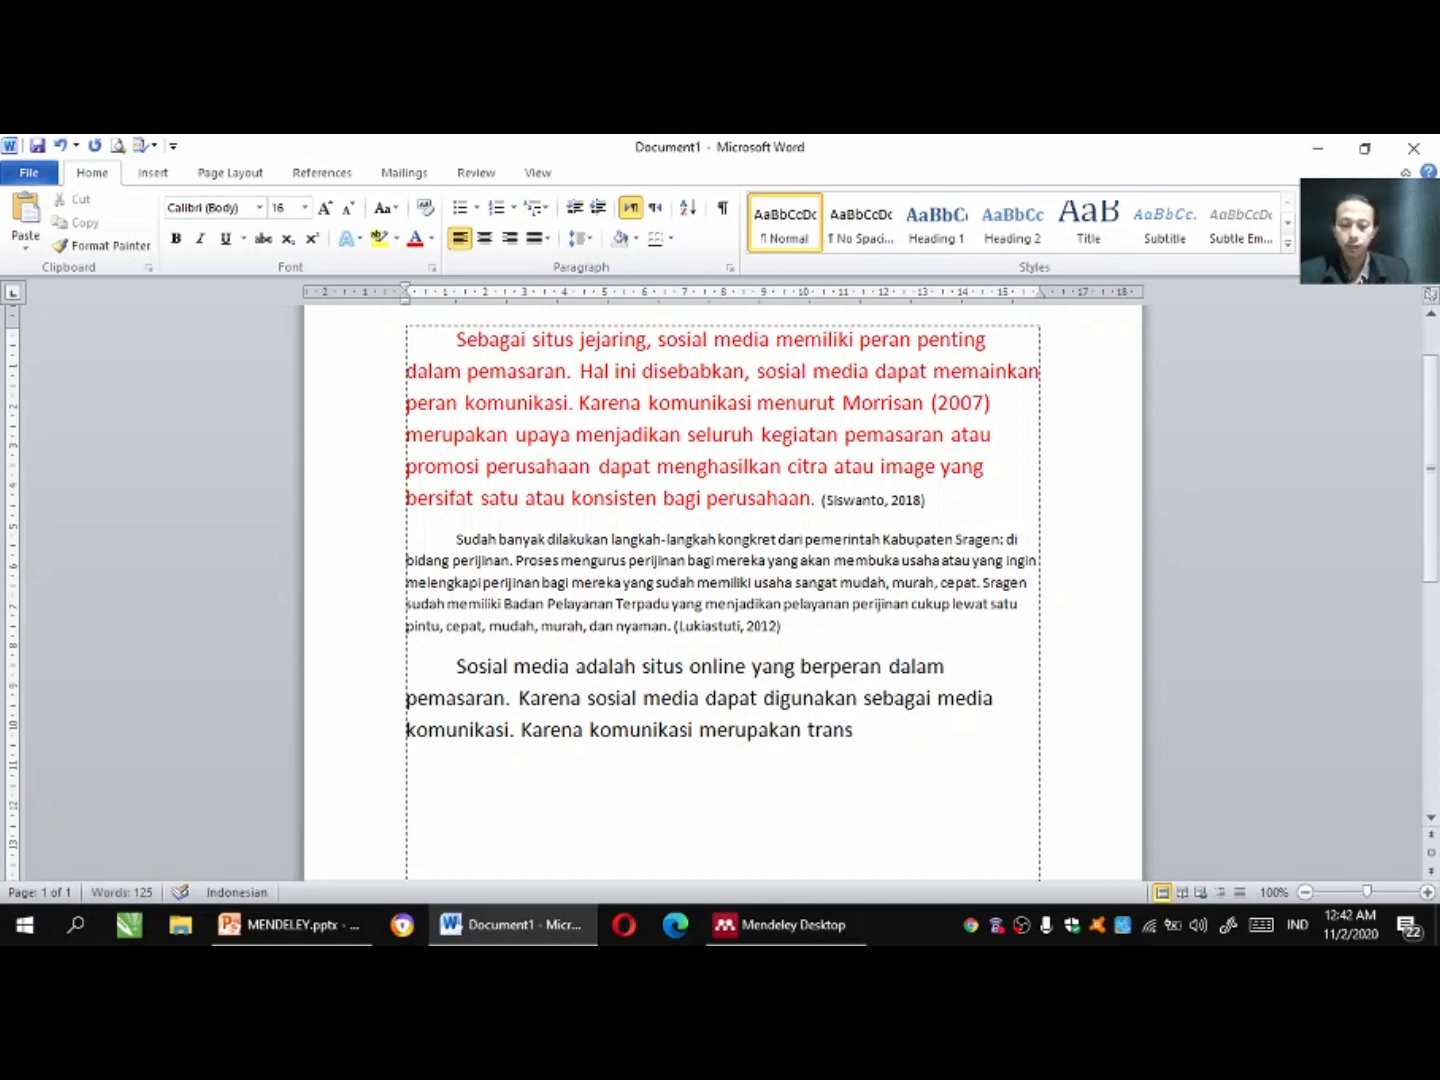
type("fer info")
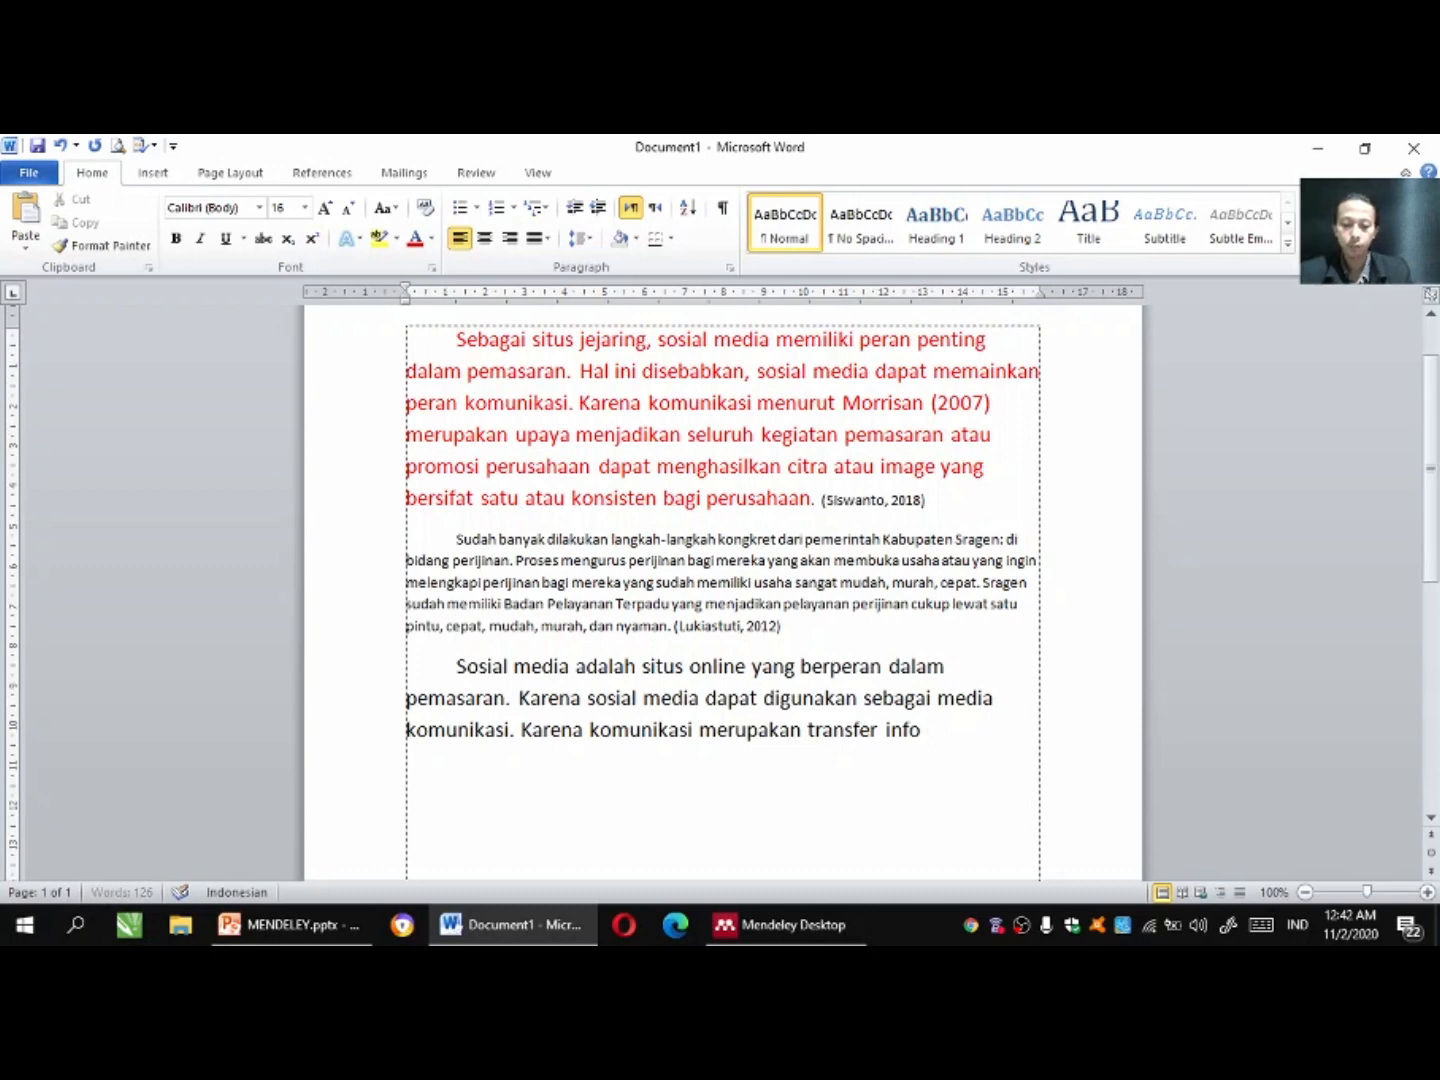
type("rmasi ")
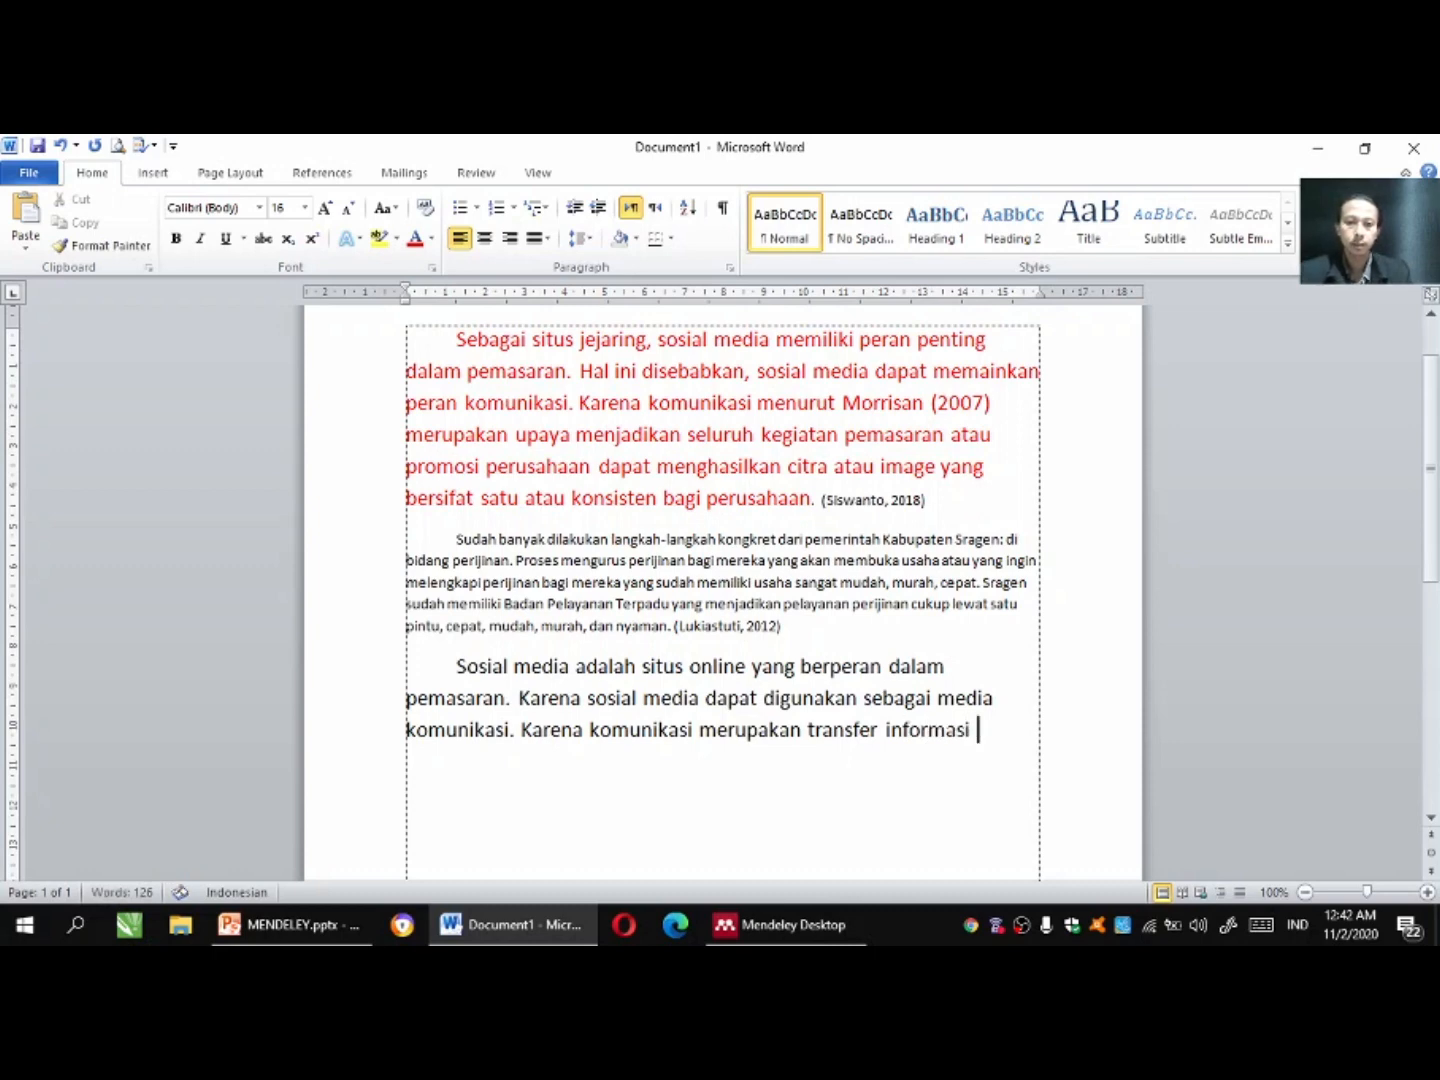
type("yang dapat")
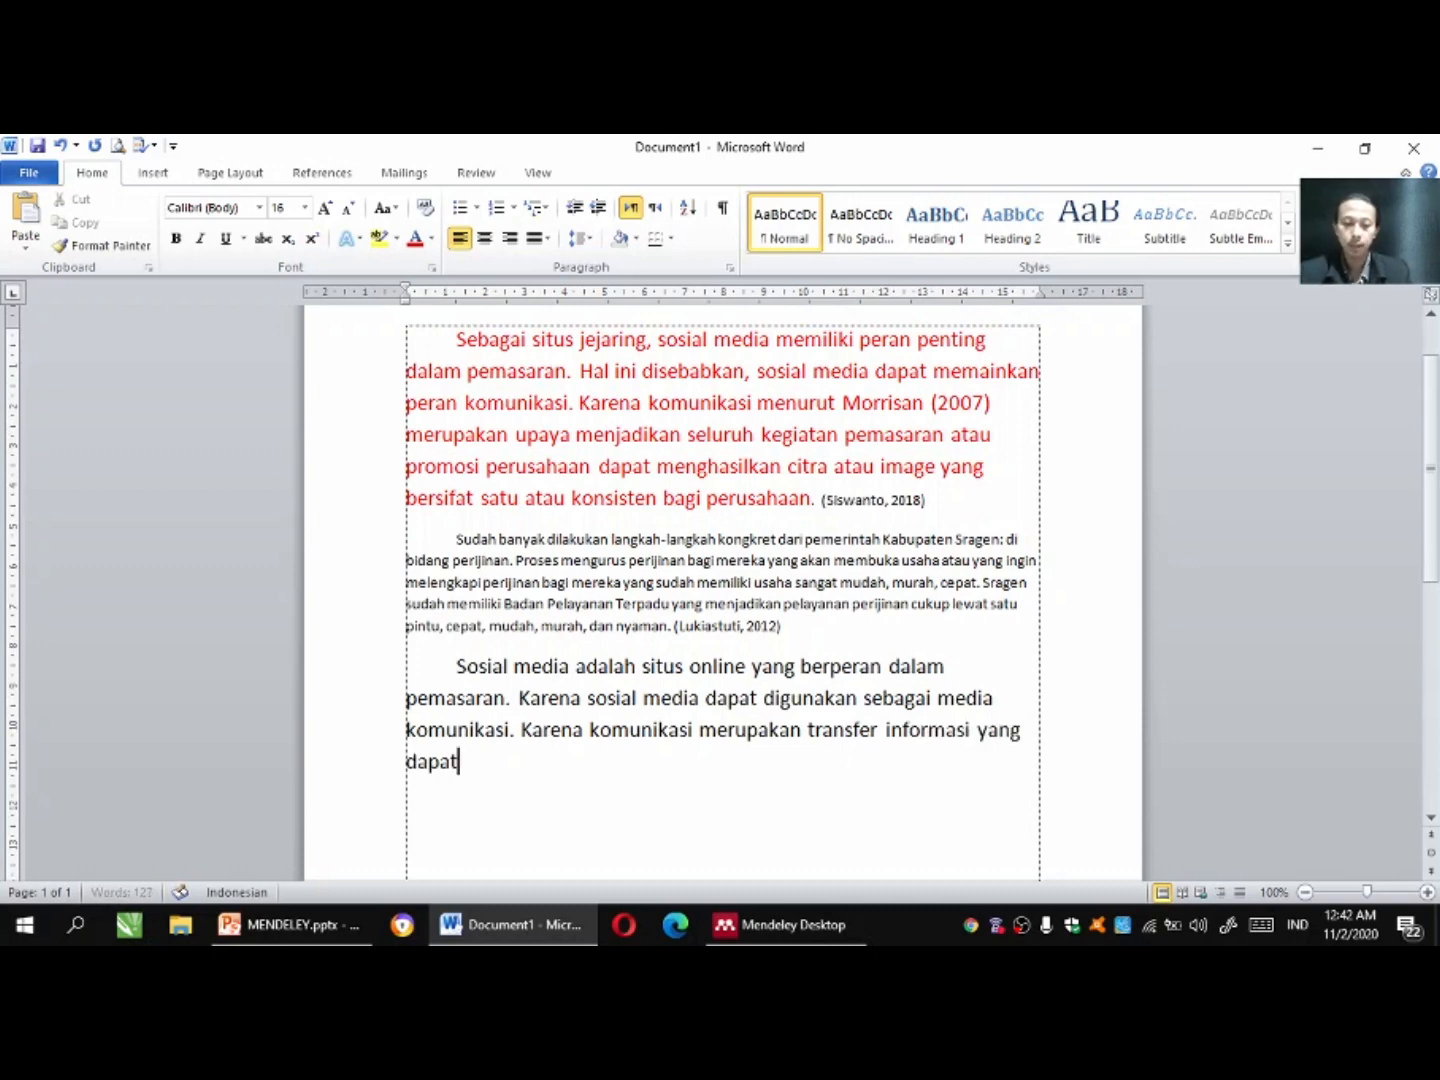
type(" memperkuat ")
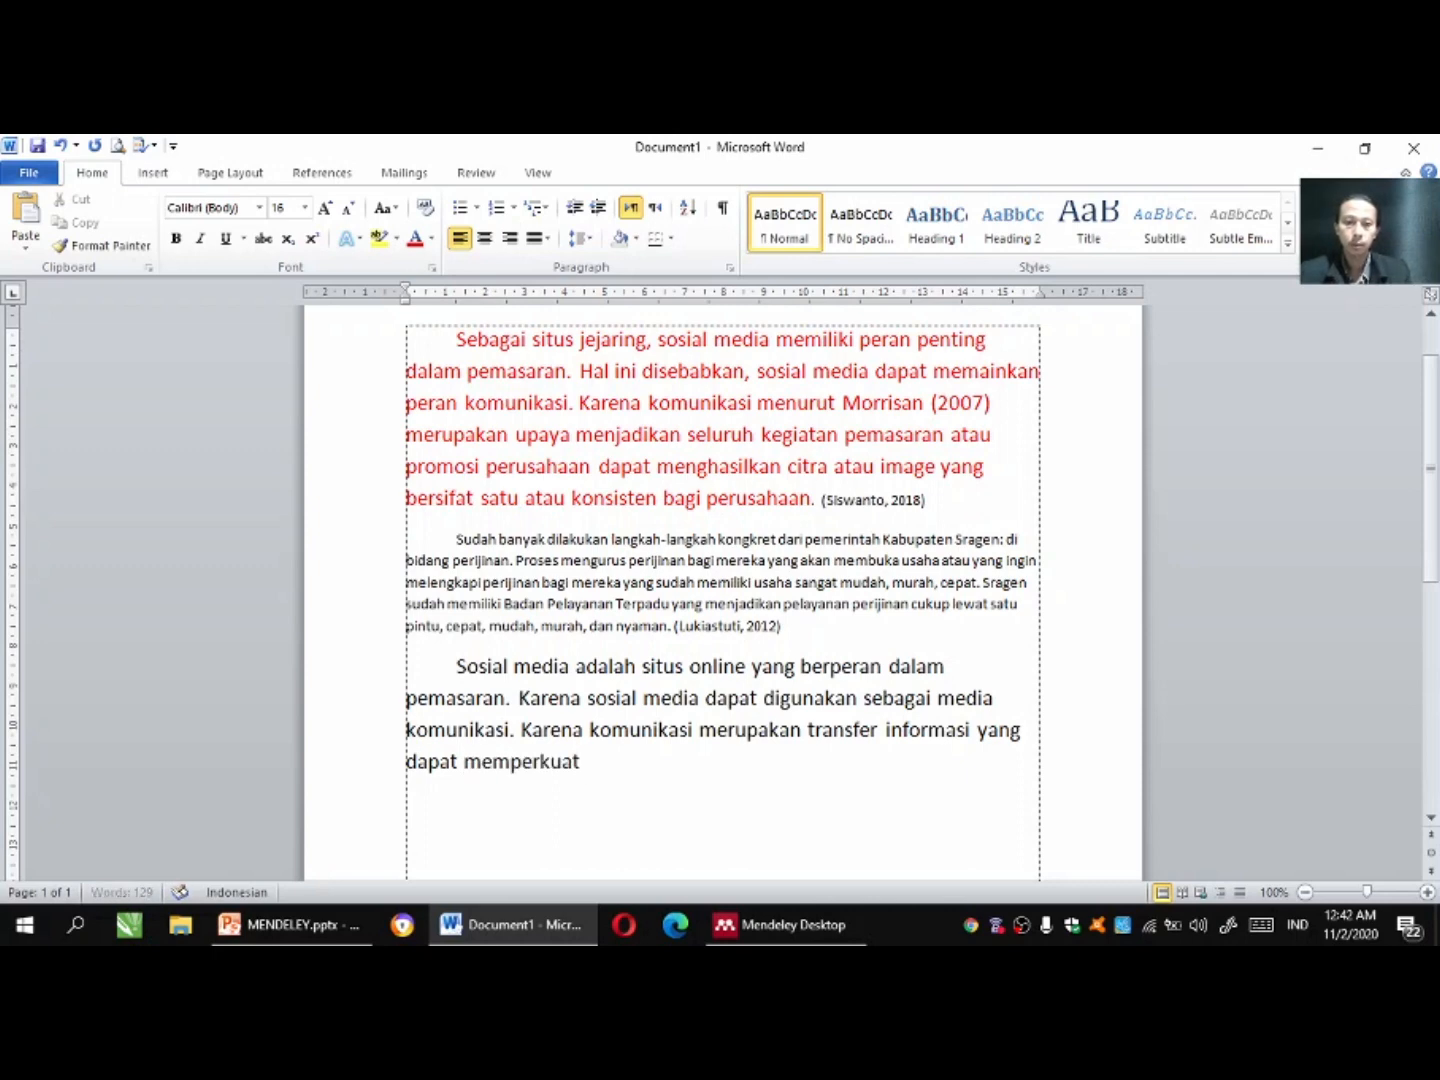
type("b")
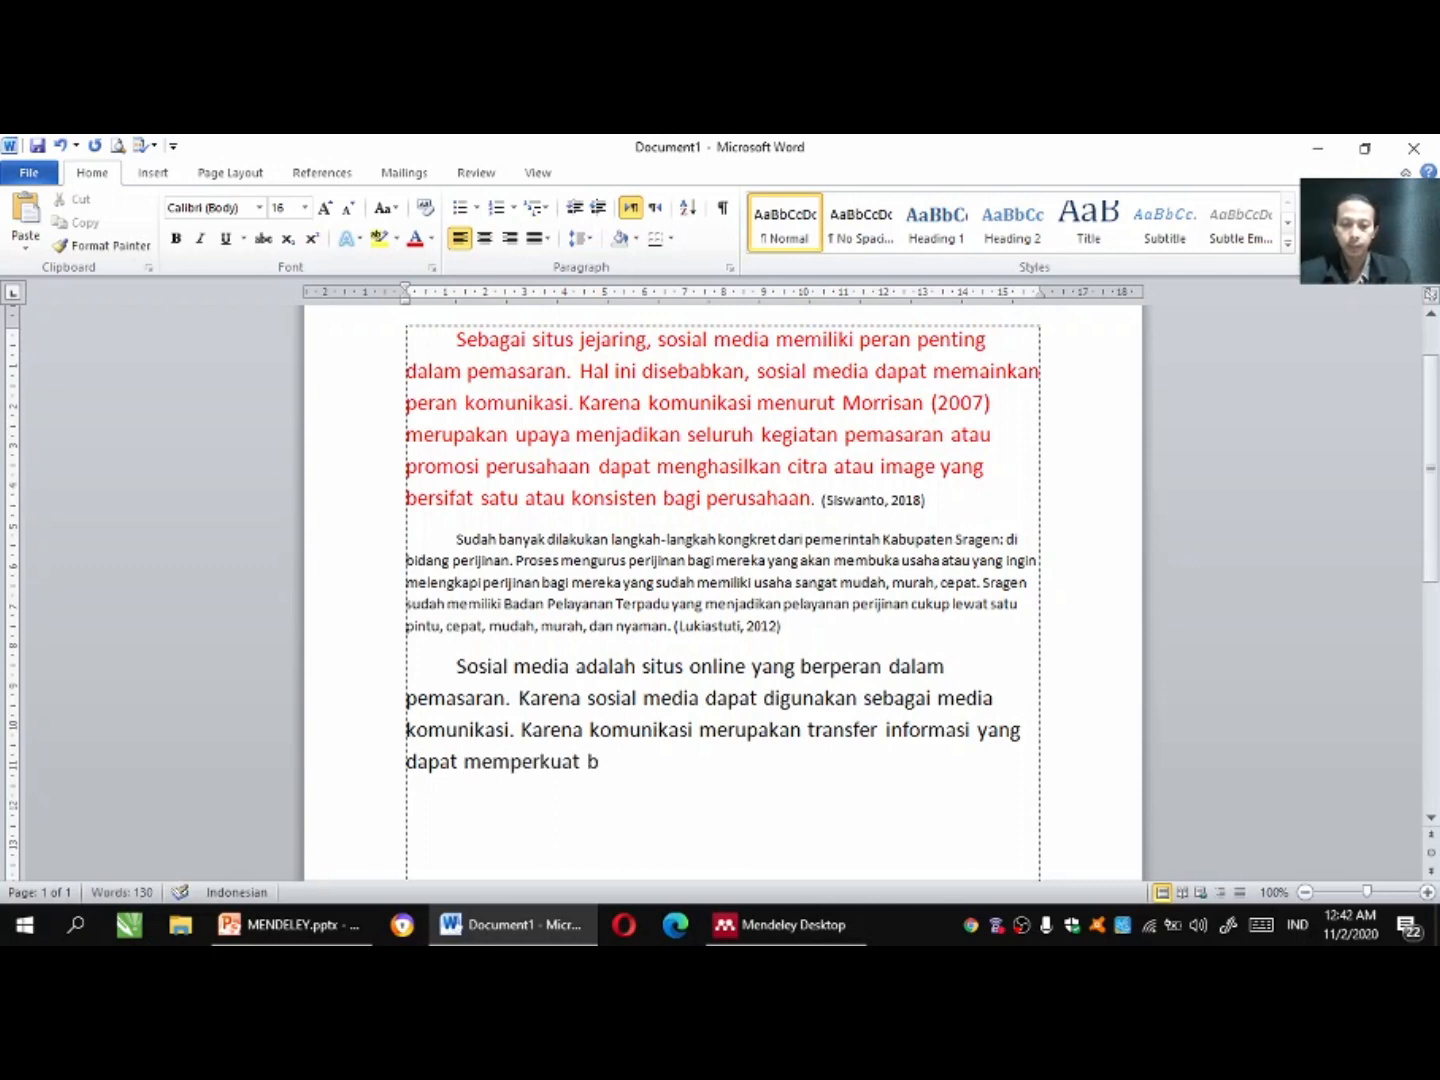
type("rand ima")
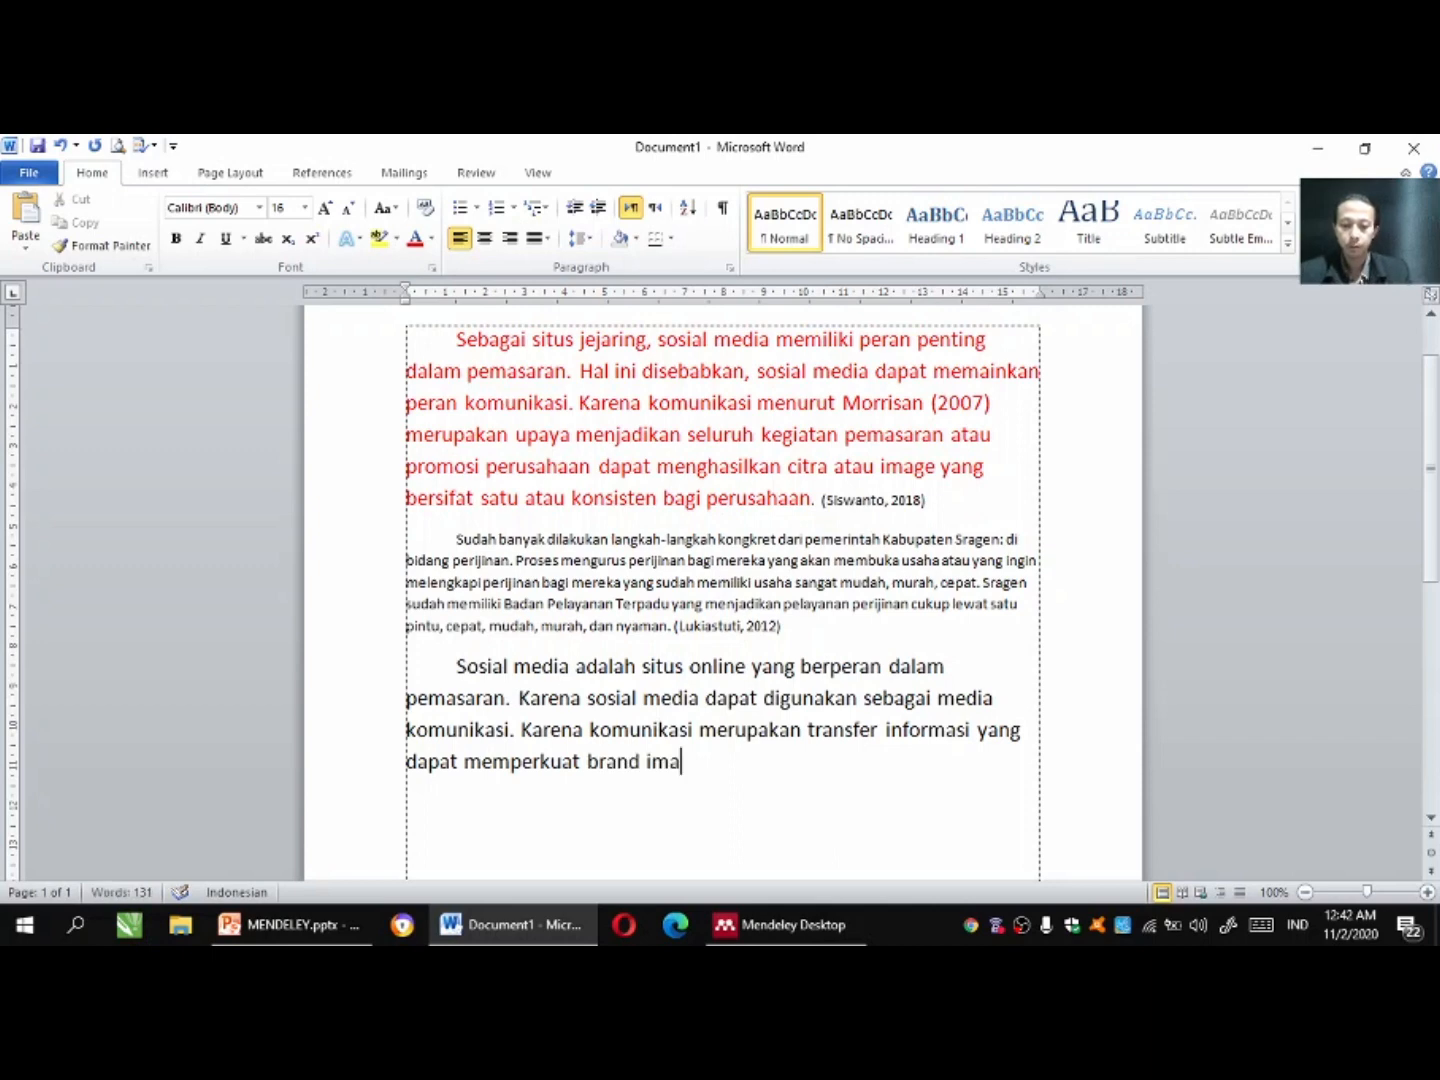
type("ge pe")
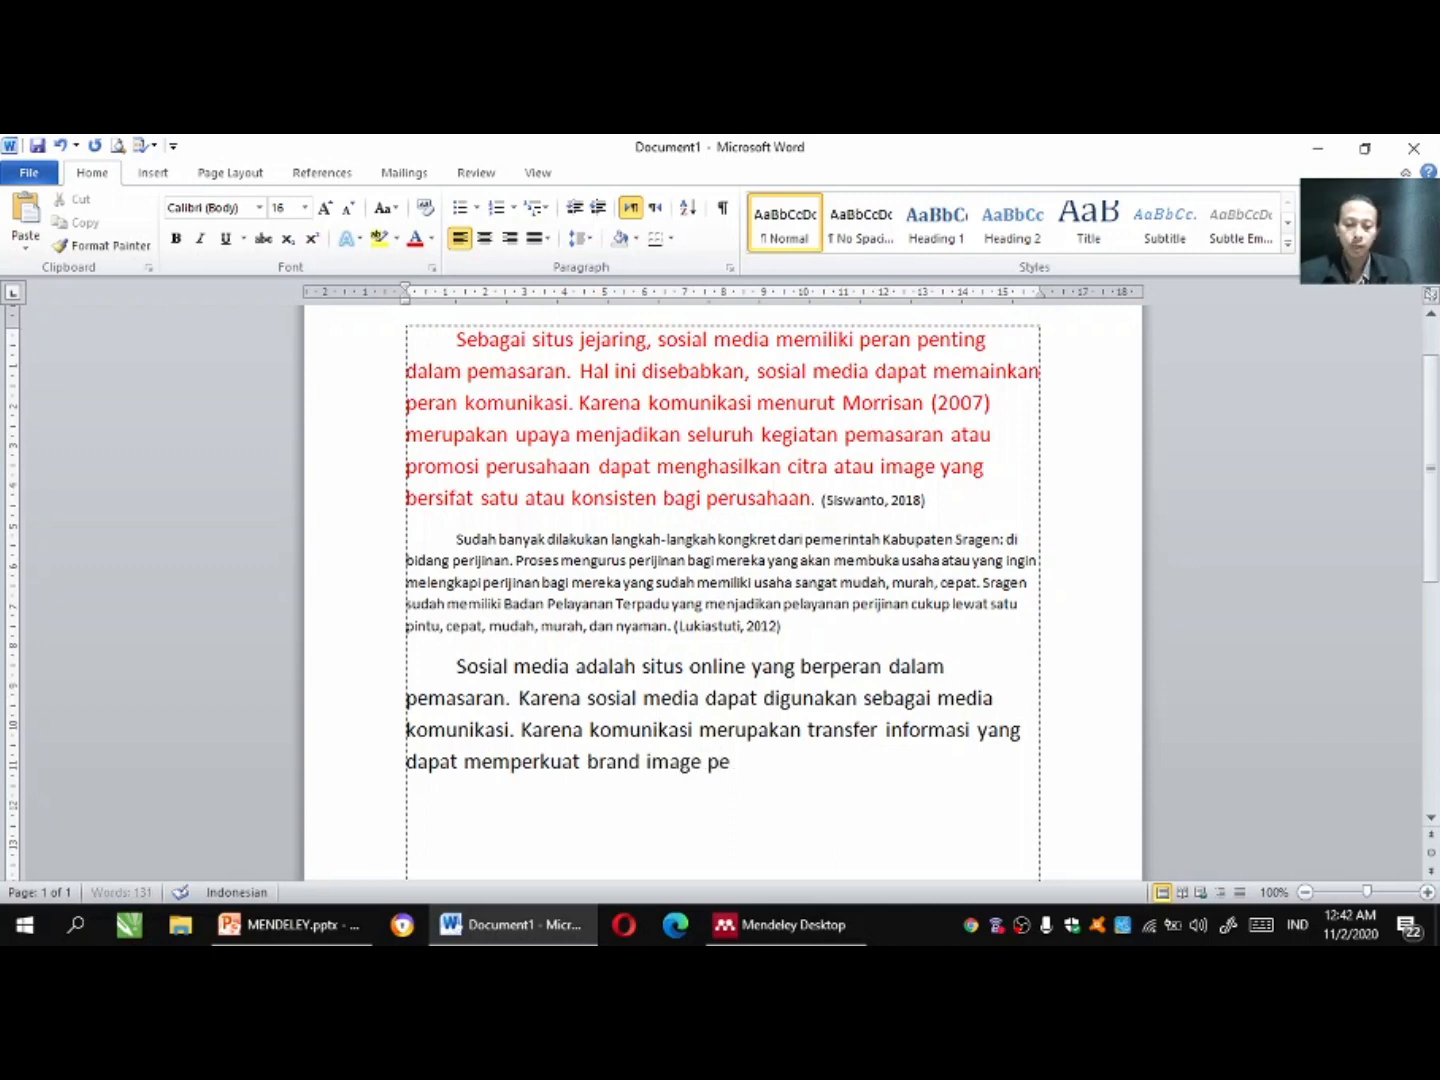
type("rusahaan.")
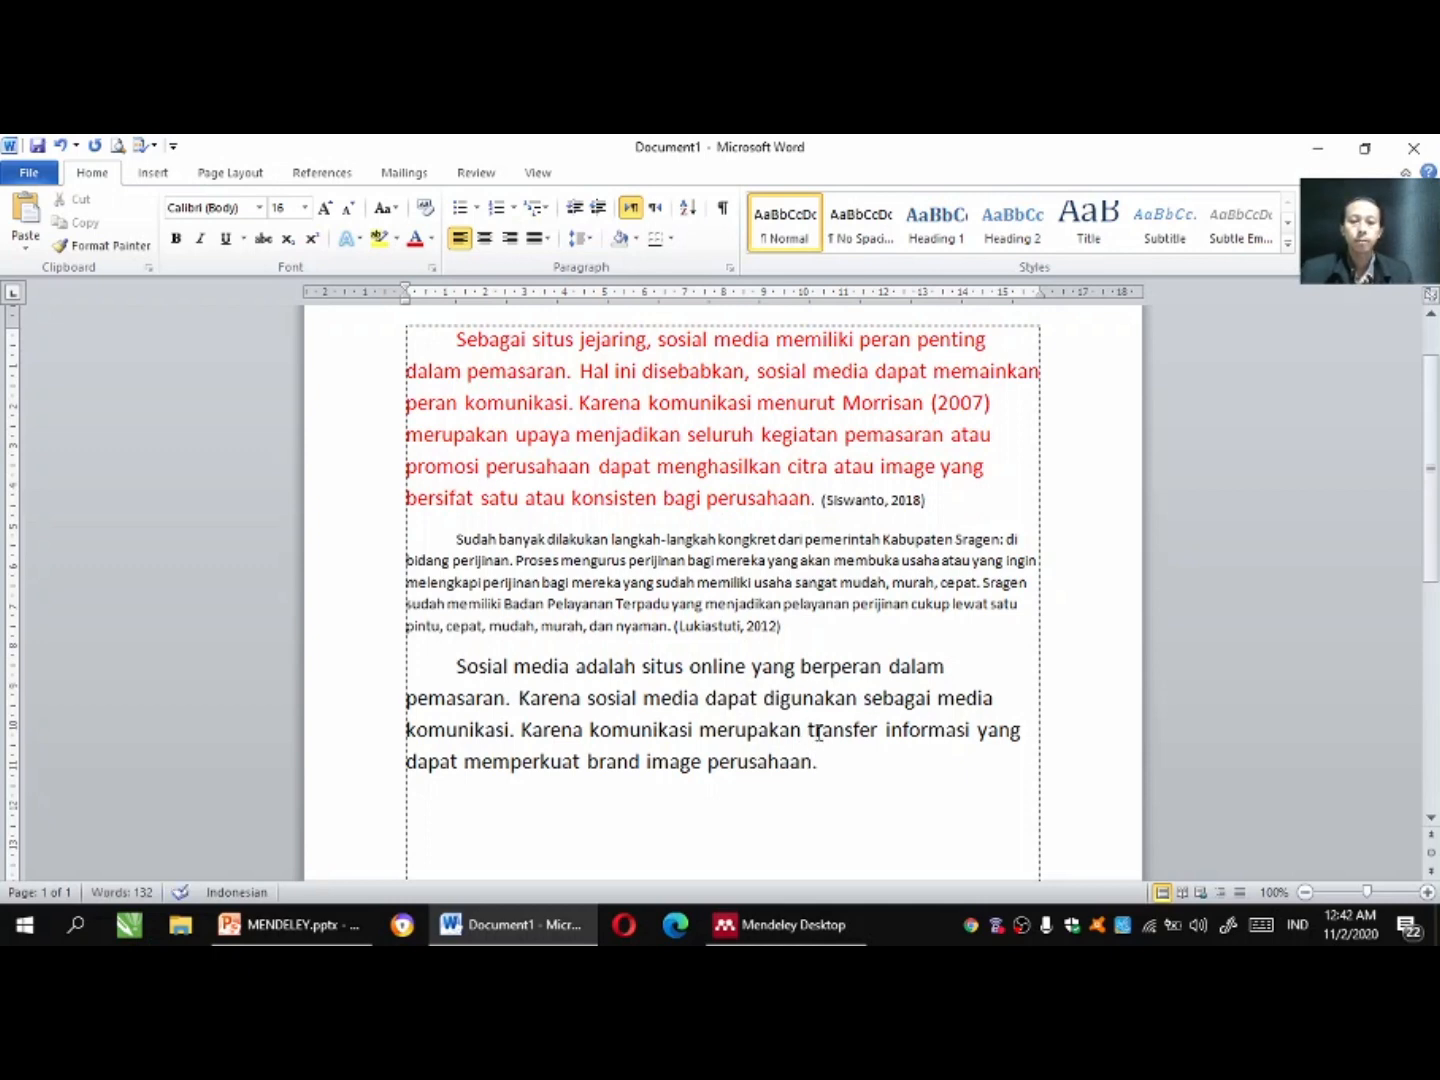
left_click(709, 765)
type("suatu")
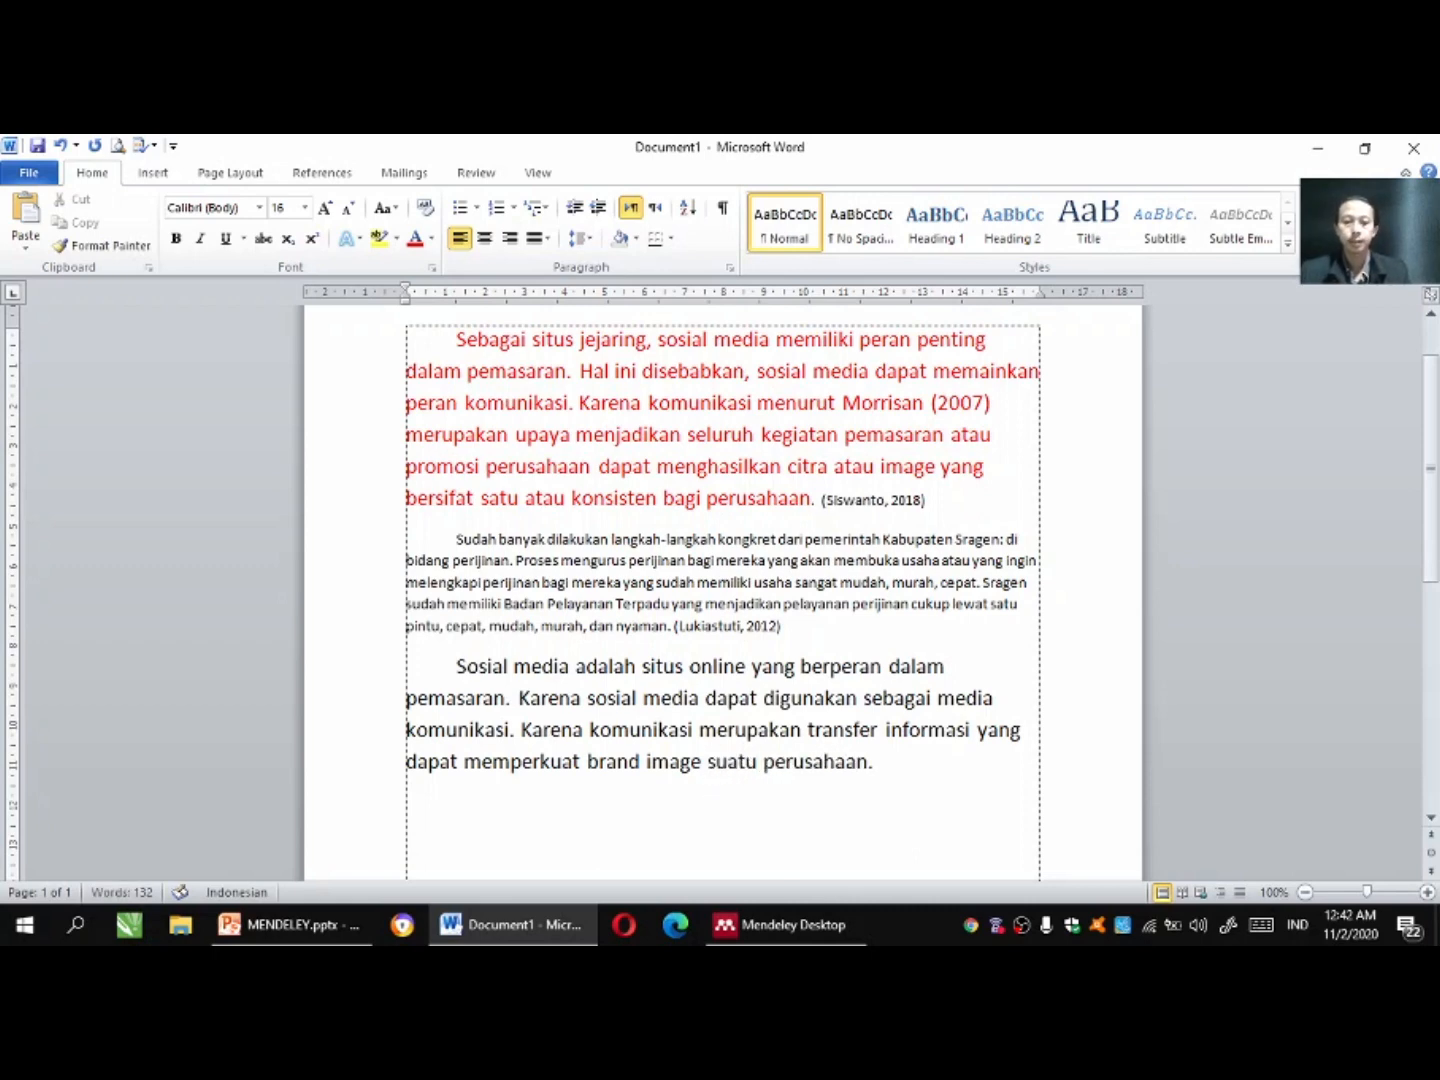
left_click_drag(455, 666, 840, 757)
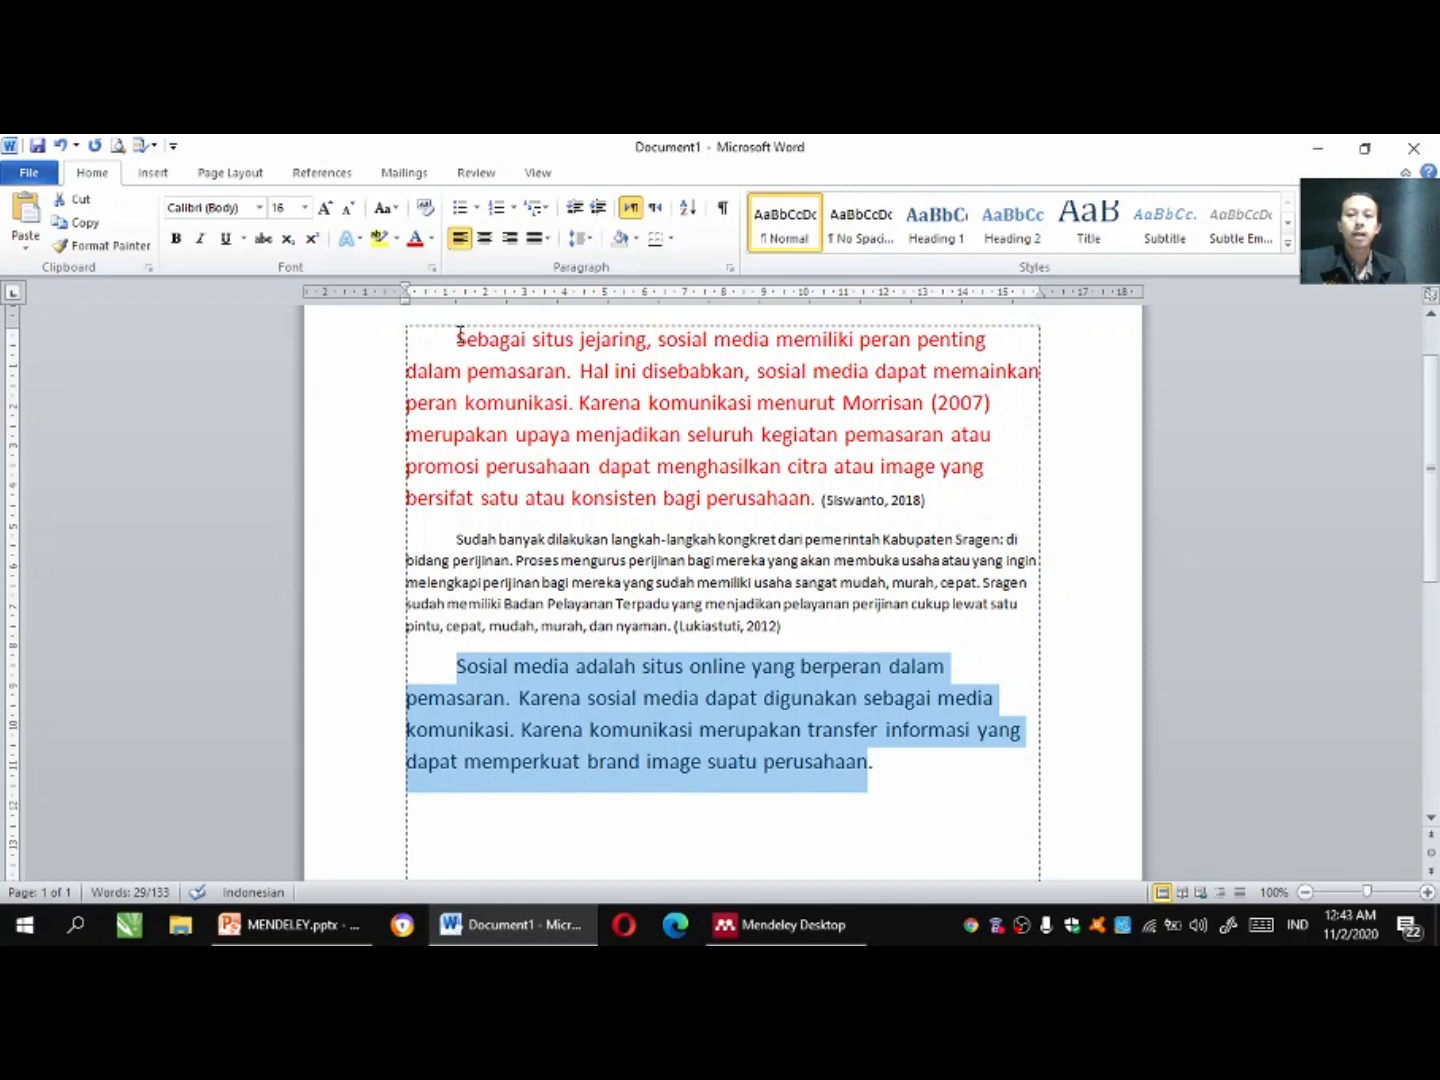
left_click(456, 339)
left_click_drag(457, 339, 797, 514)
From the end of the third paragraph, go to the Mendeley library and copy the title "Optimalisasi Sosial Media Sebagai Media Pemasaran Usaha Kecil Menengah".
left_click(887, 764)
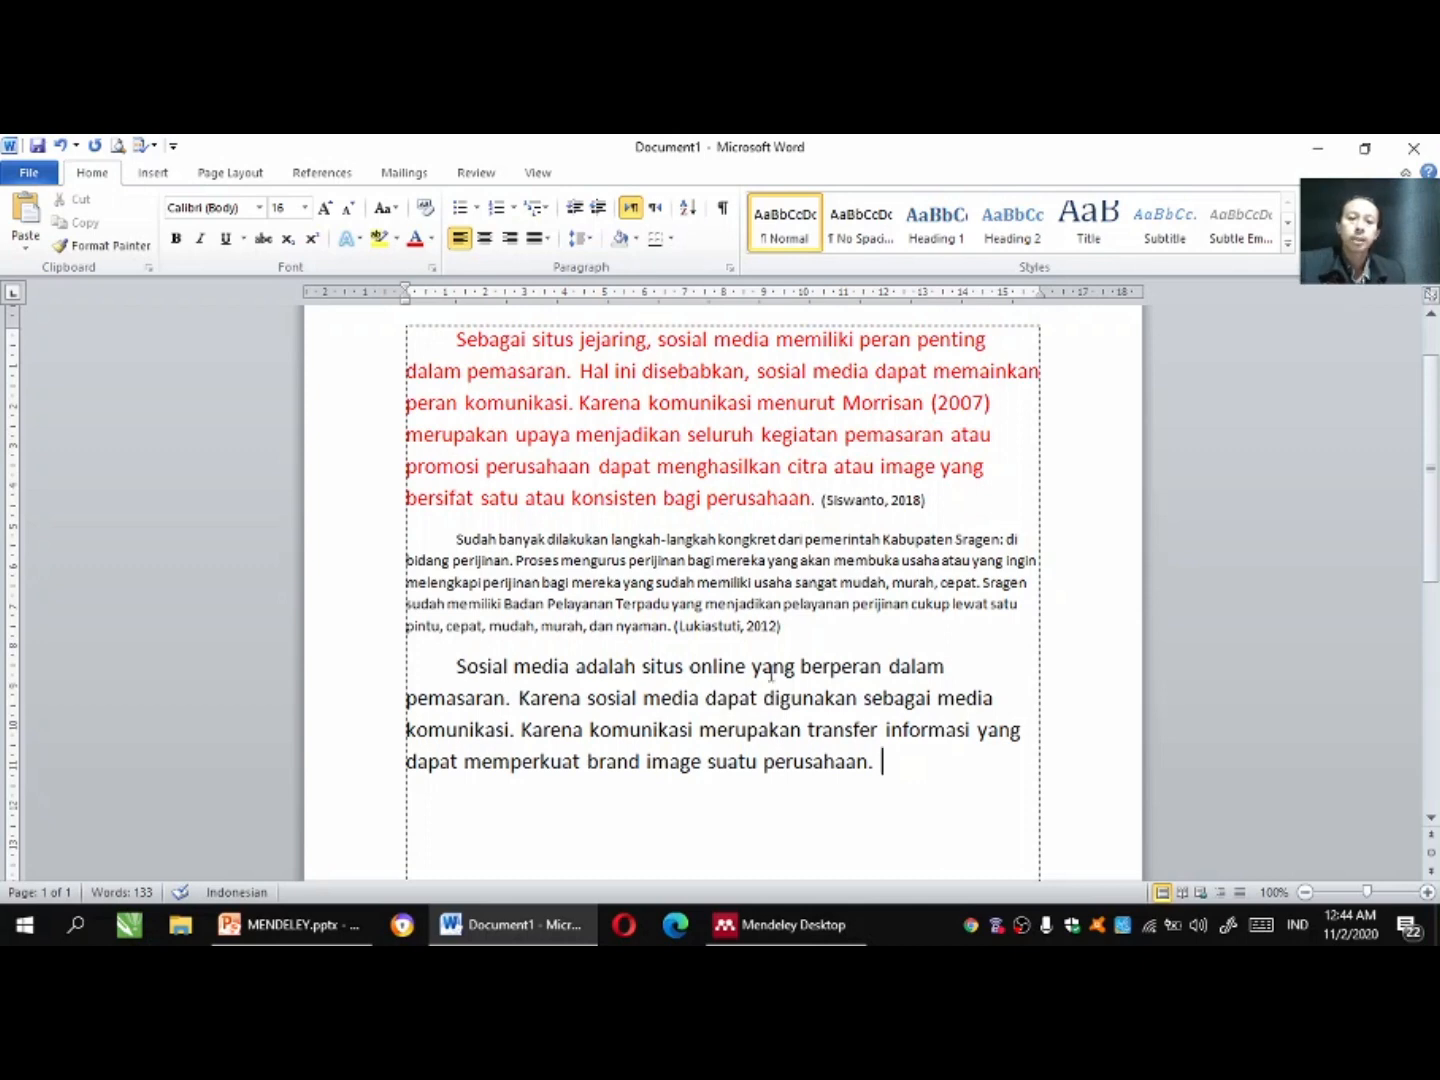
left_click(334, 176)
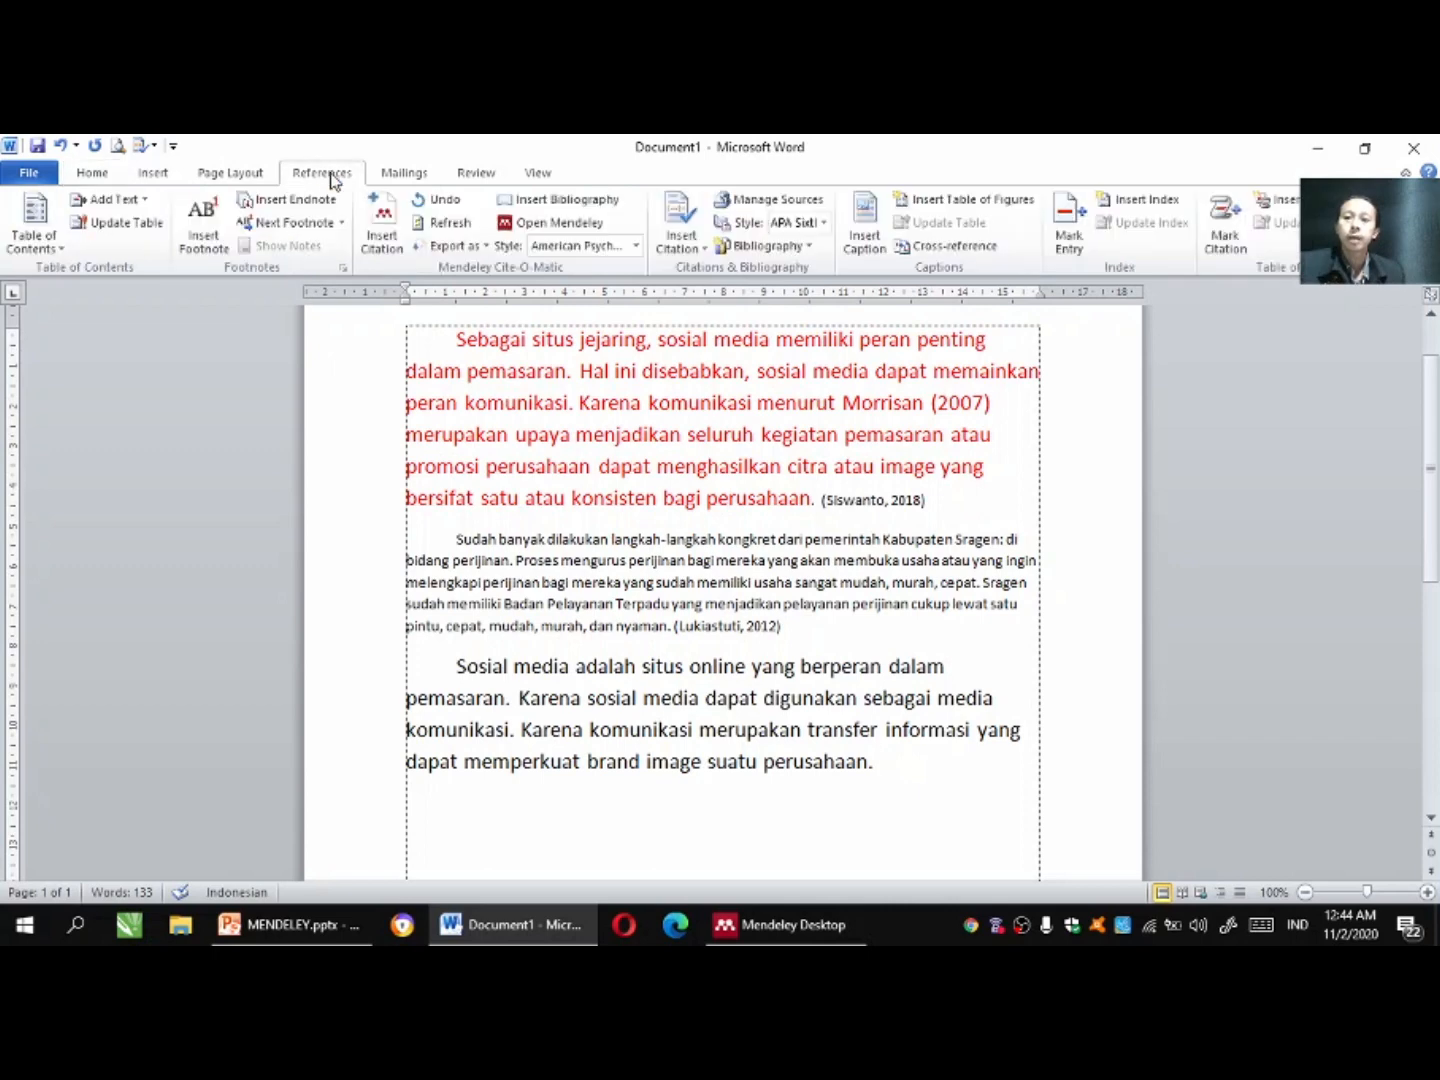
left_click(382, 218)
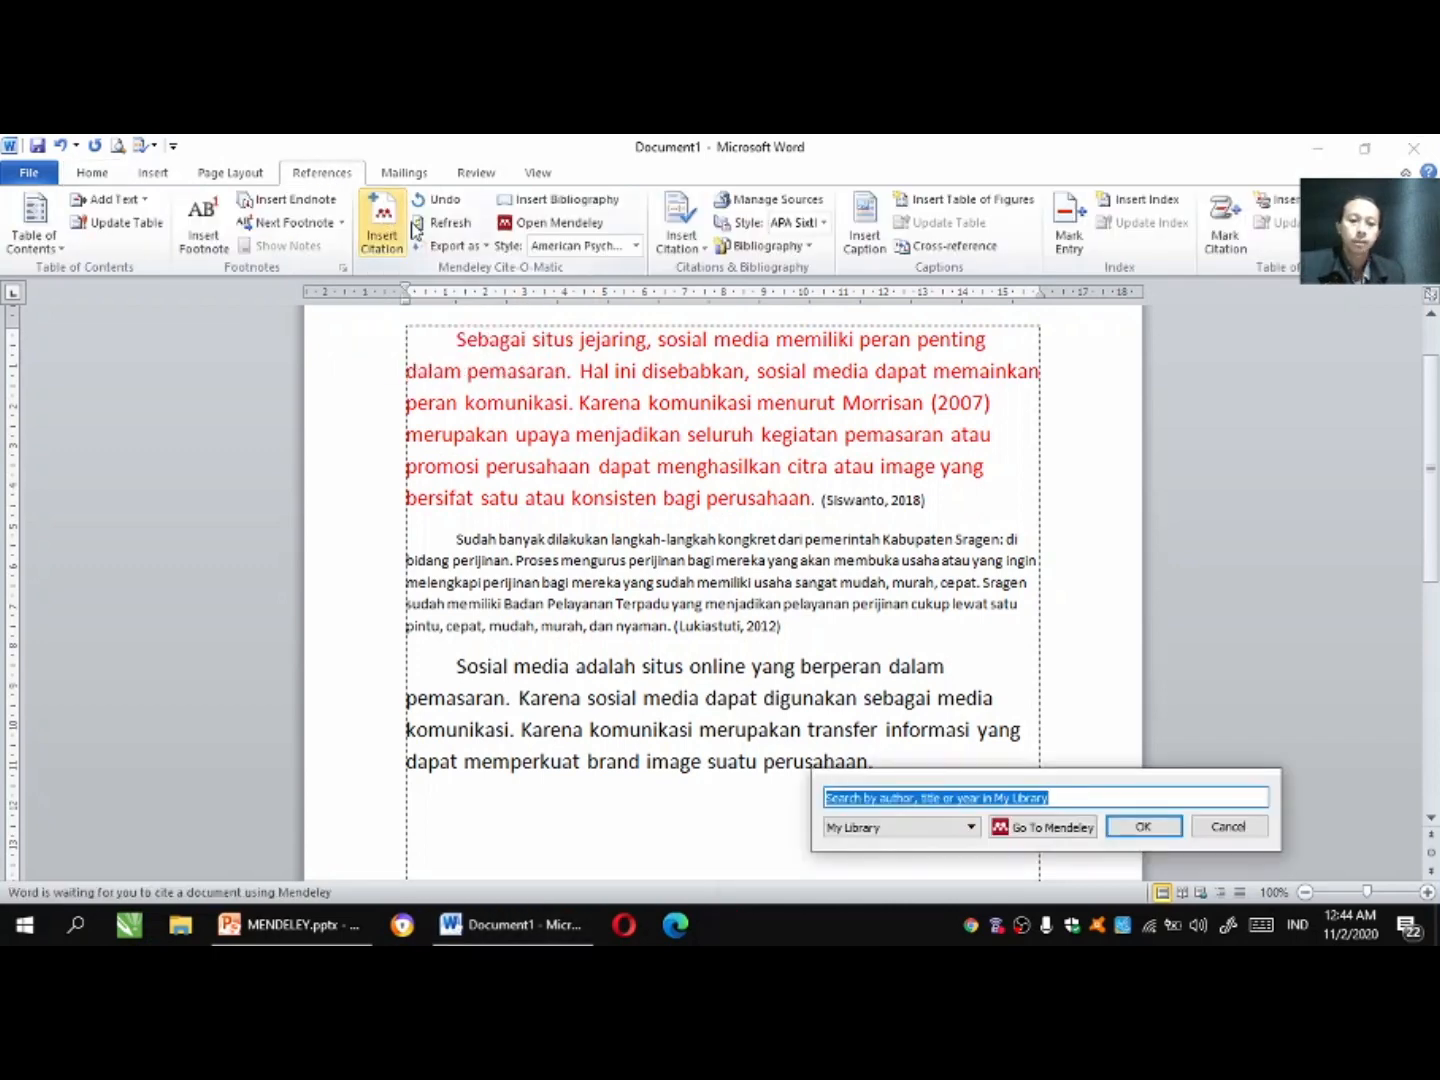
left_click(1046, 828)
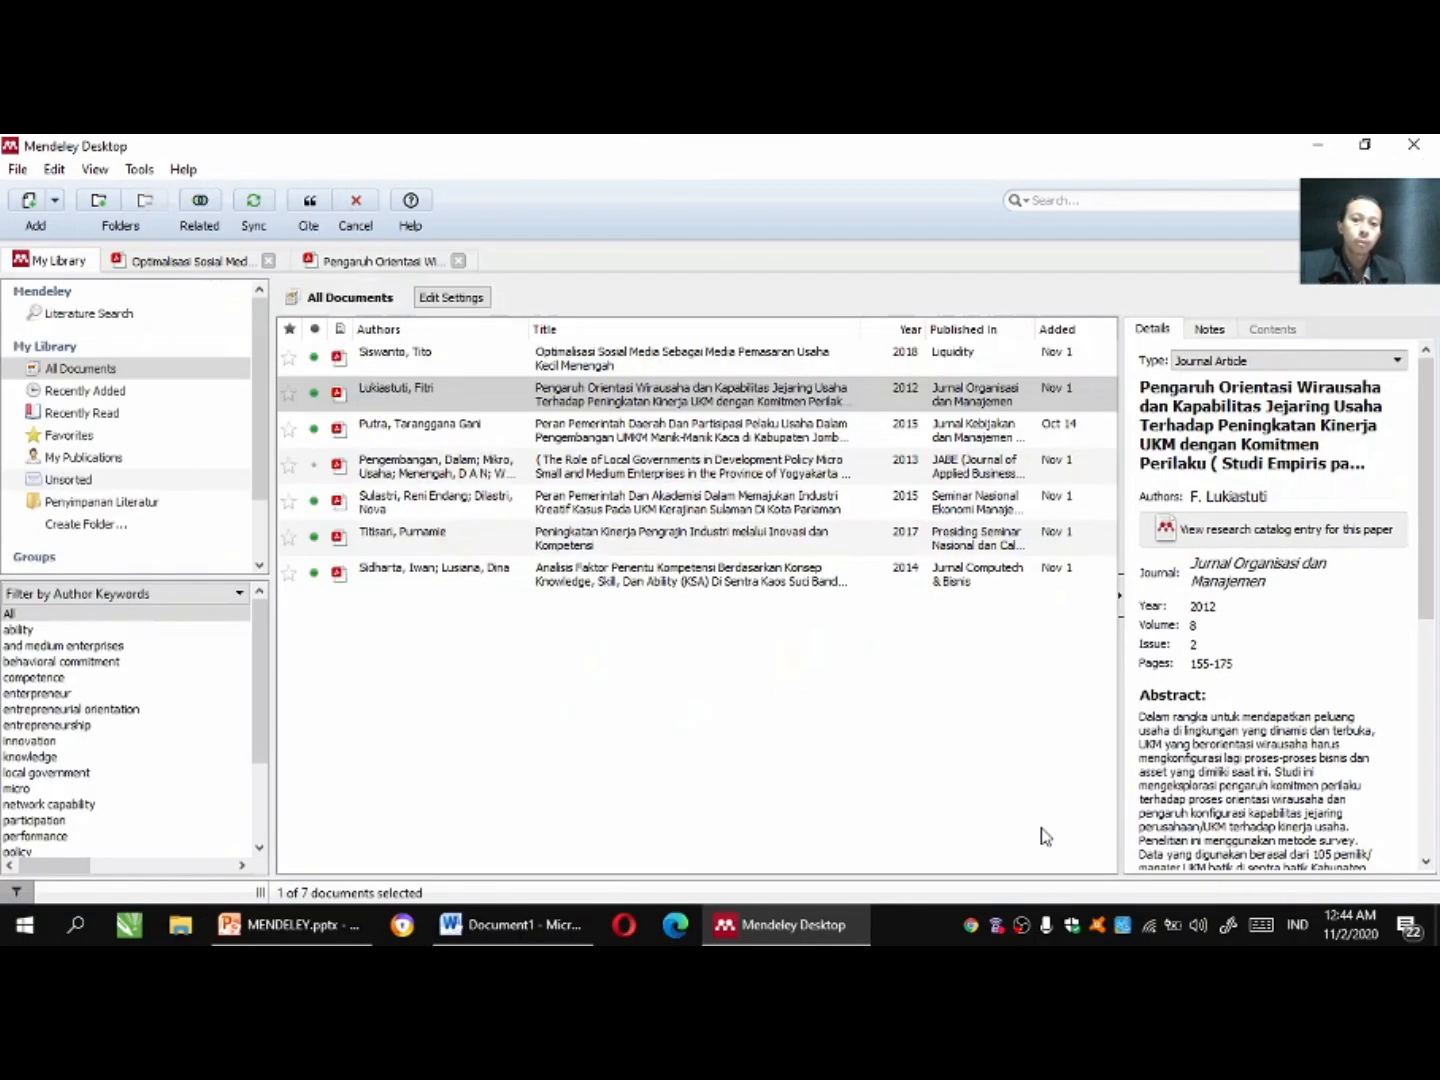
left_click(608, 357)
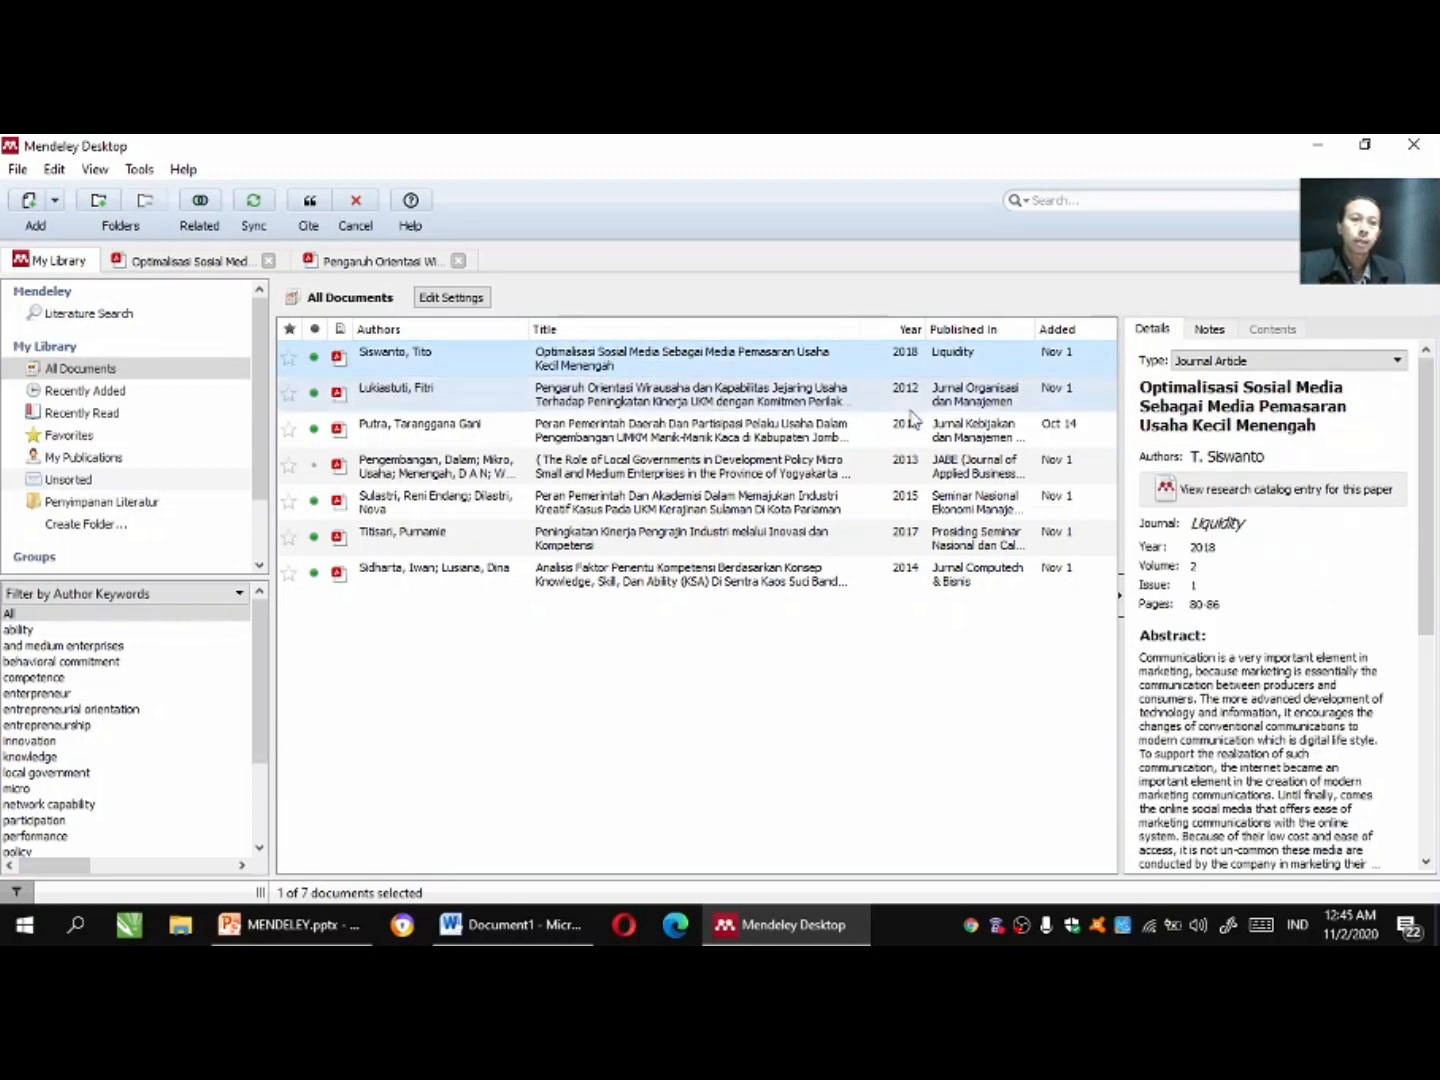
left_click_drag(1142, 382, 1267, 421)
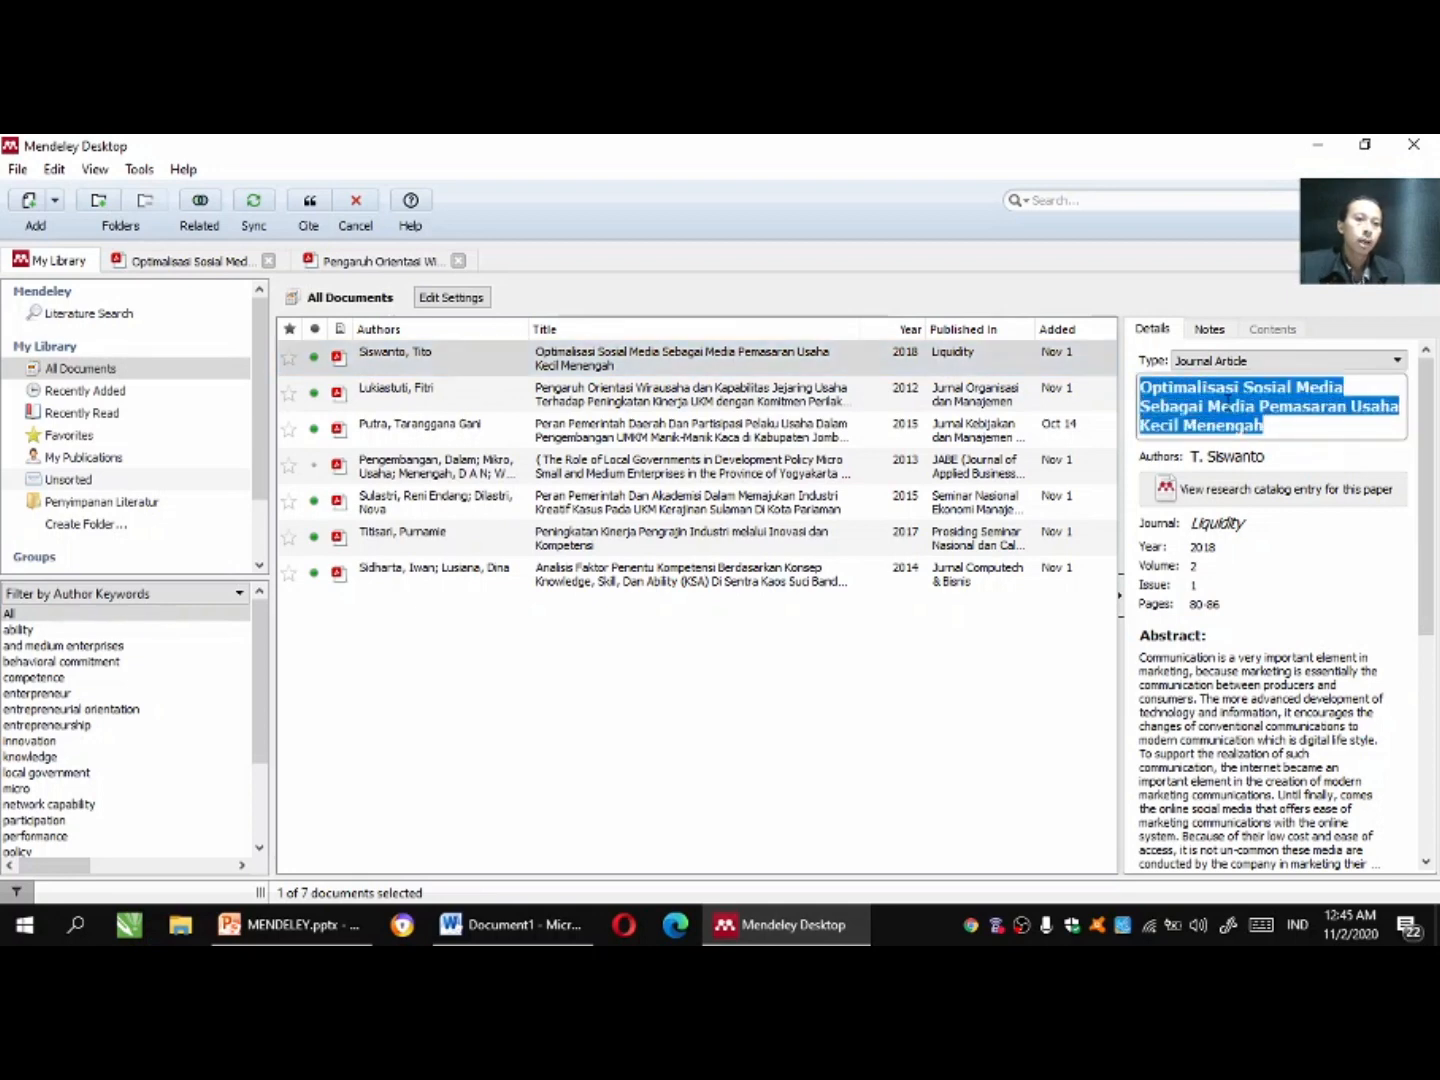
right_click(1230, 405)
left_click(1240, 497)
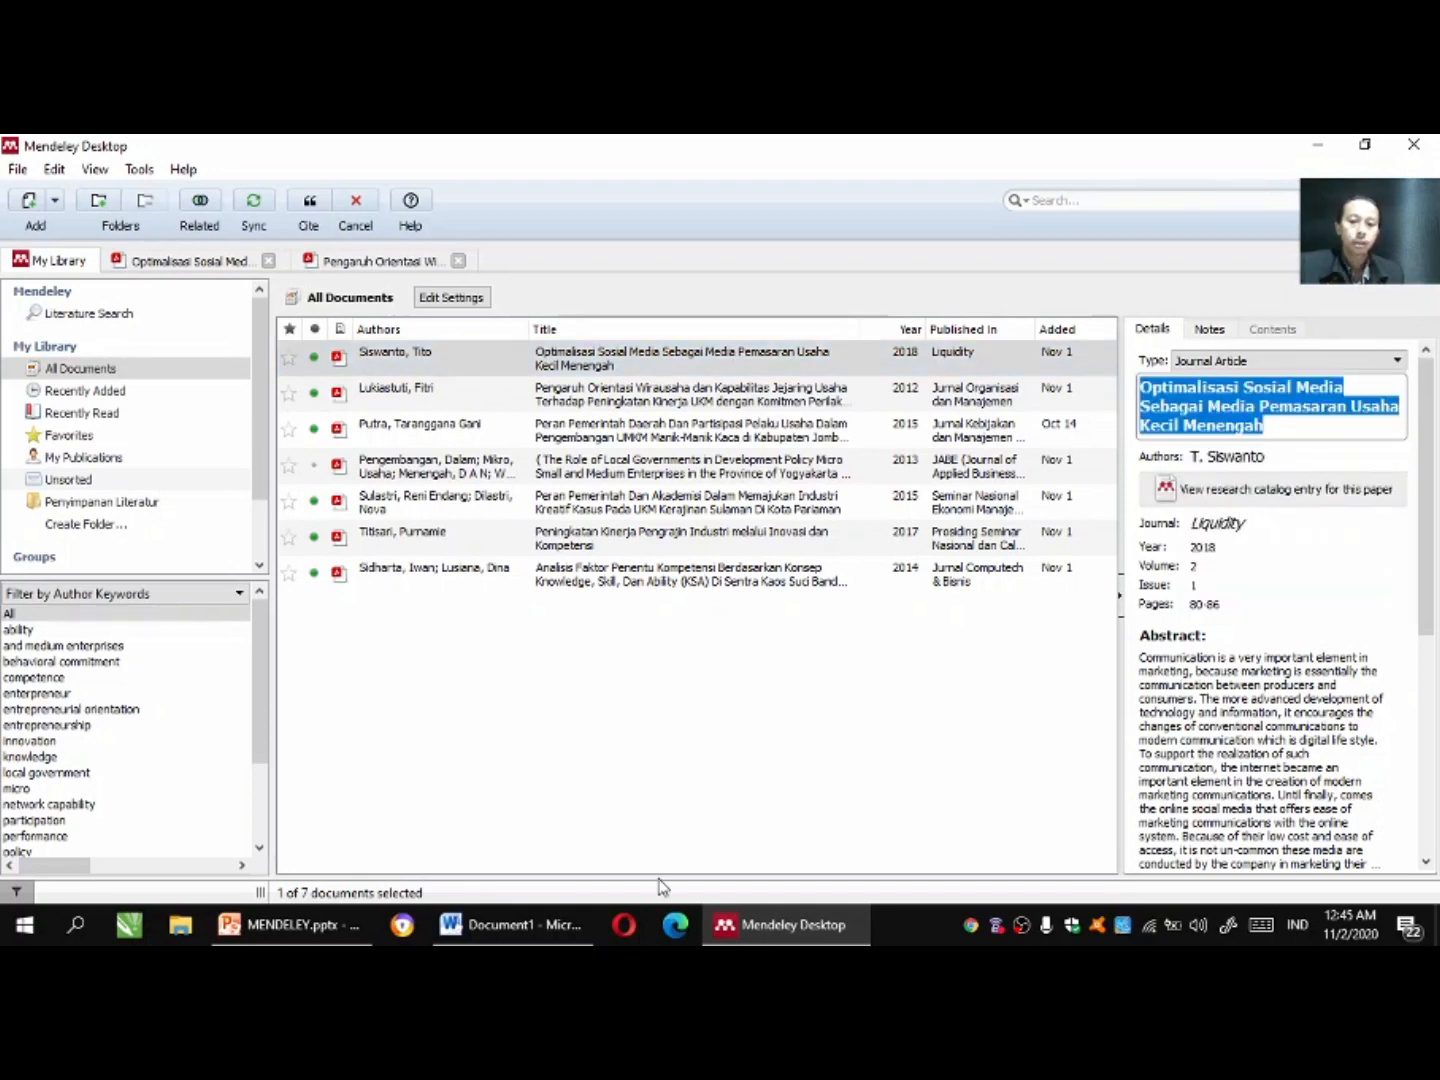
Back in Word, insert a Mendeley citation at the end of the third paragraph, finding the 2018 article by its copied title.
left_click(510, 926)
left_click(878, 788)
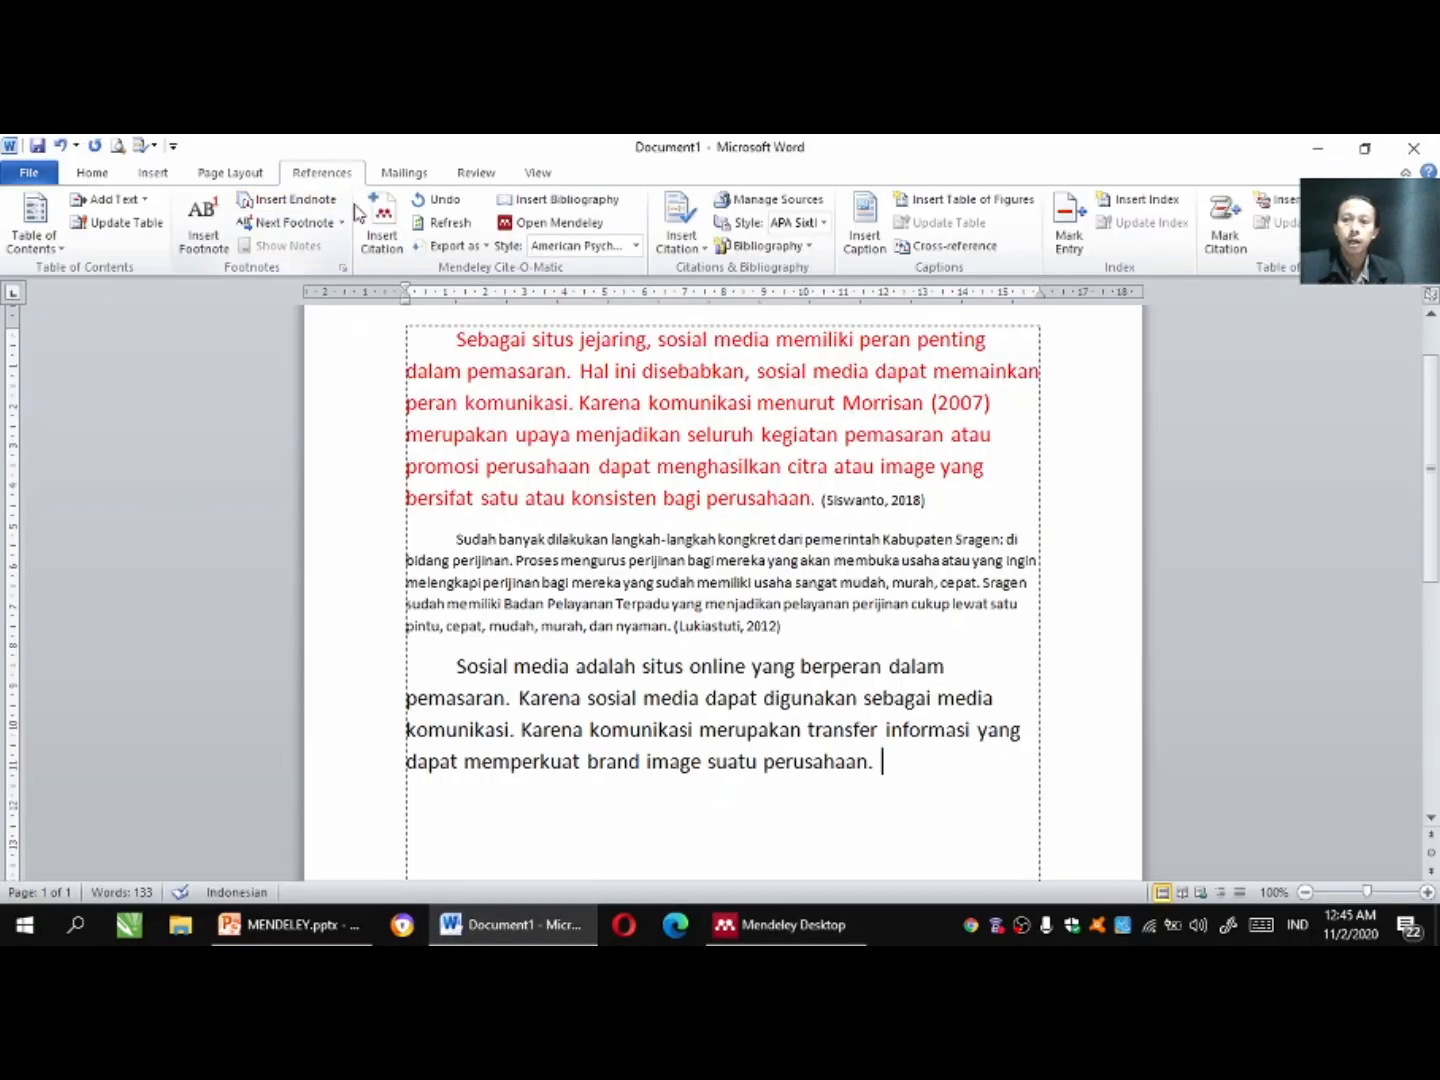
left_click(380, 221)
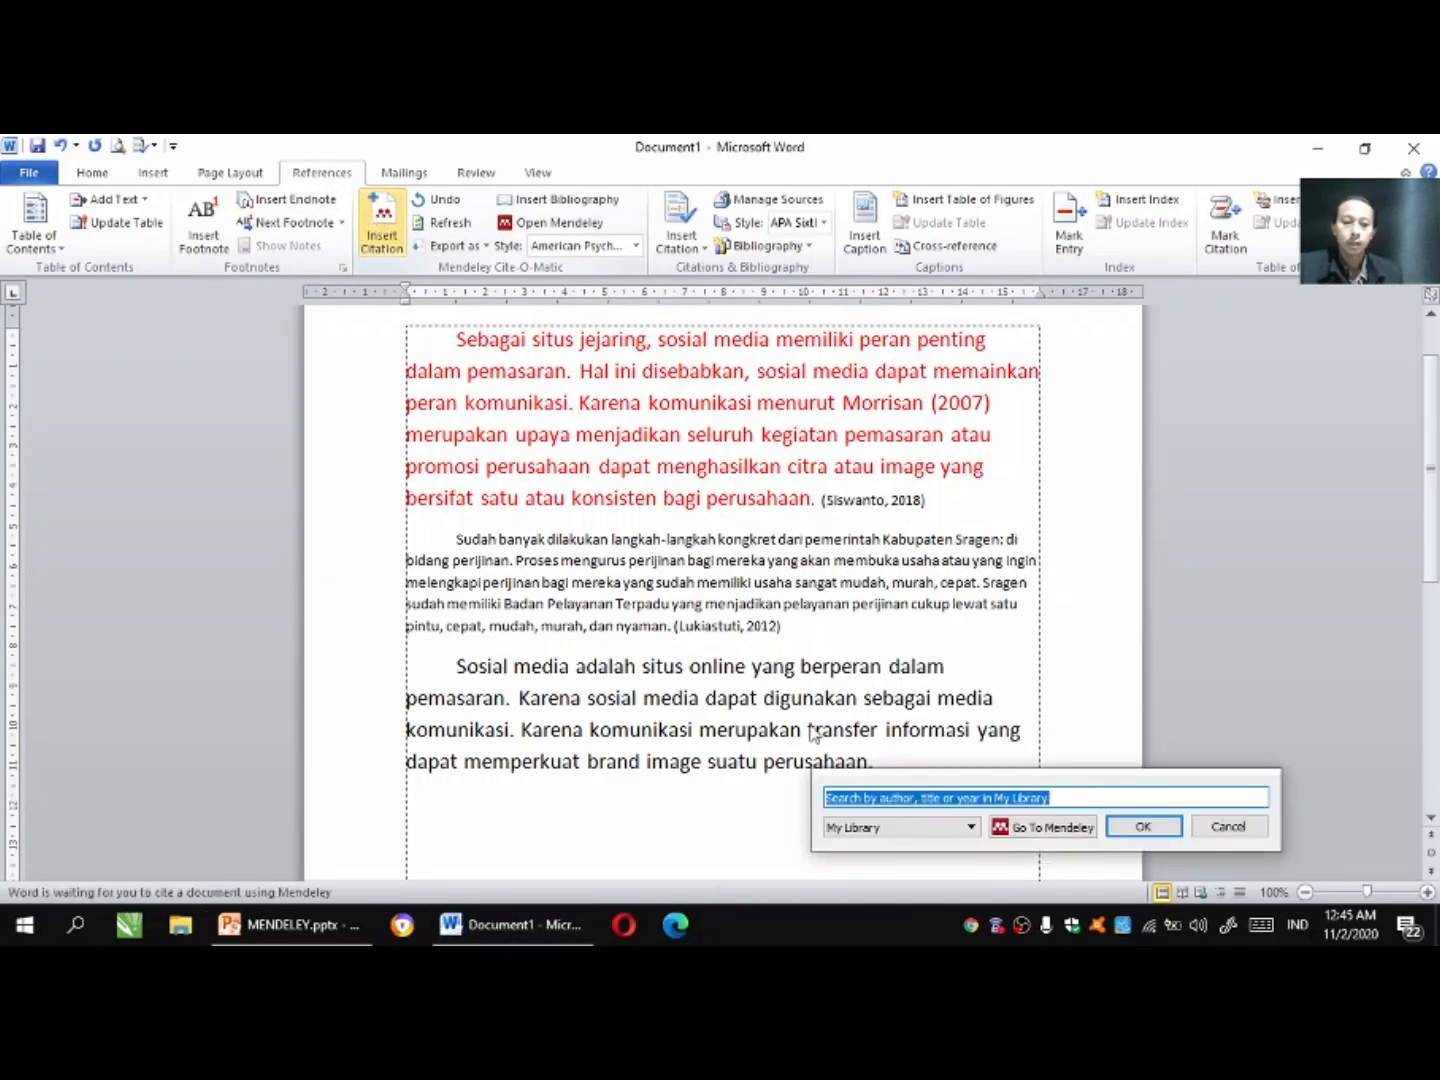
right_click(853, 799)
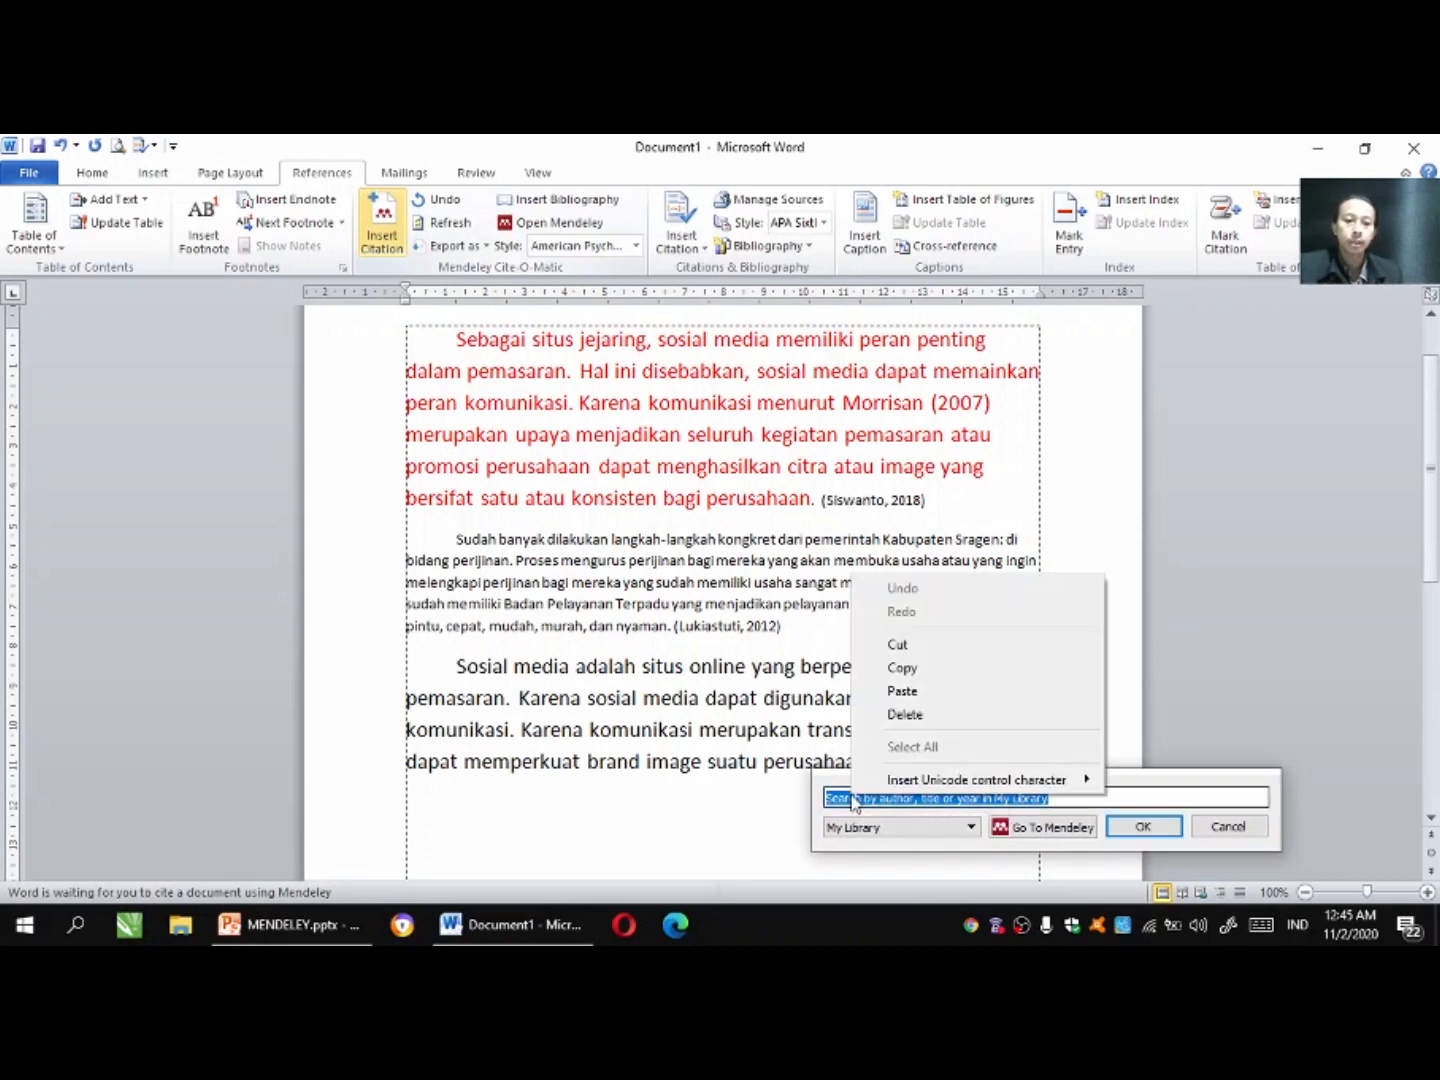
left_click(900, 691)
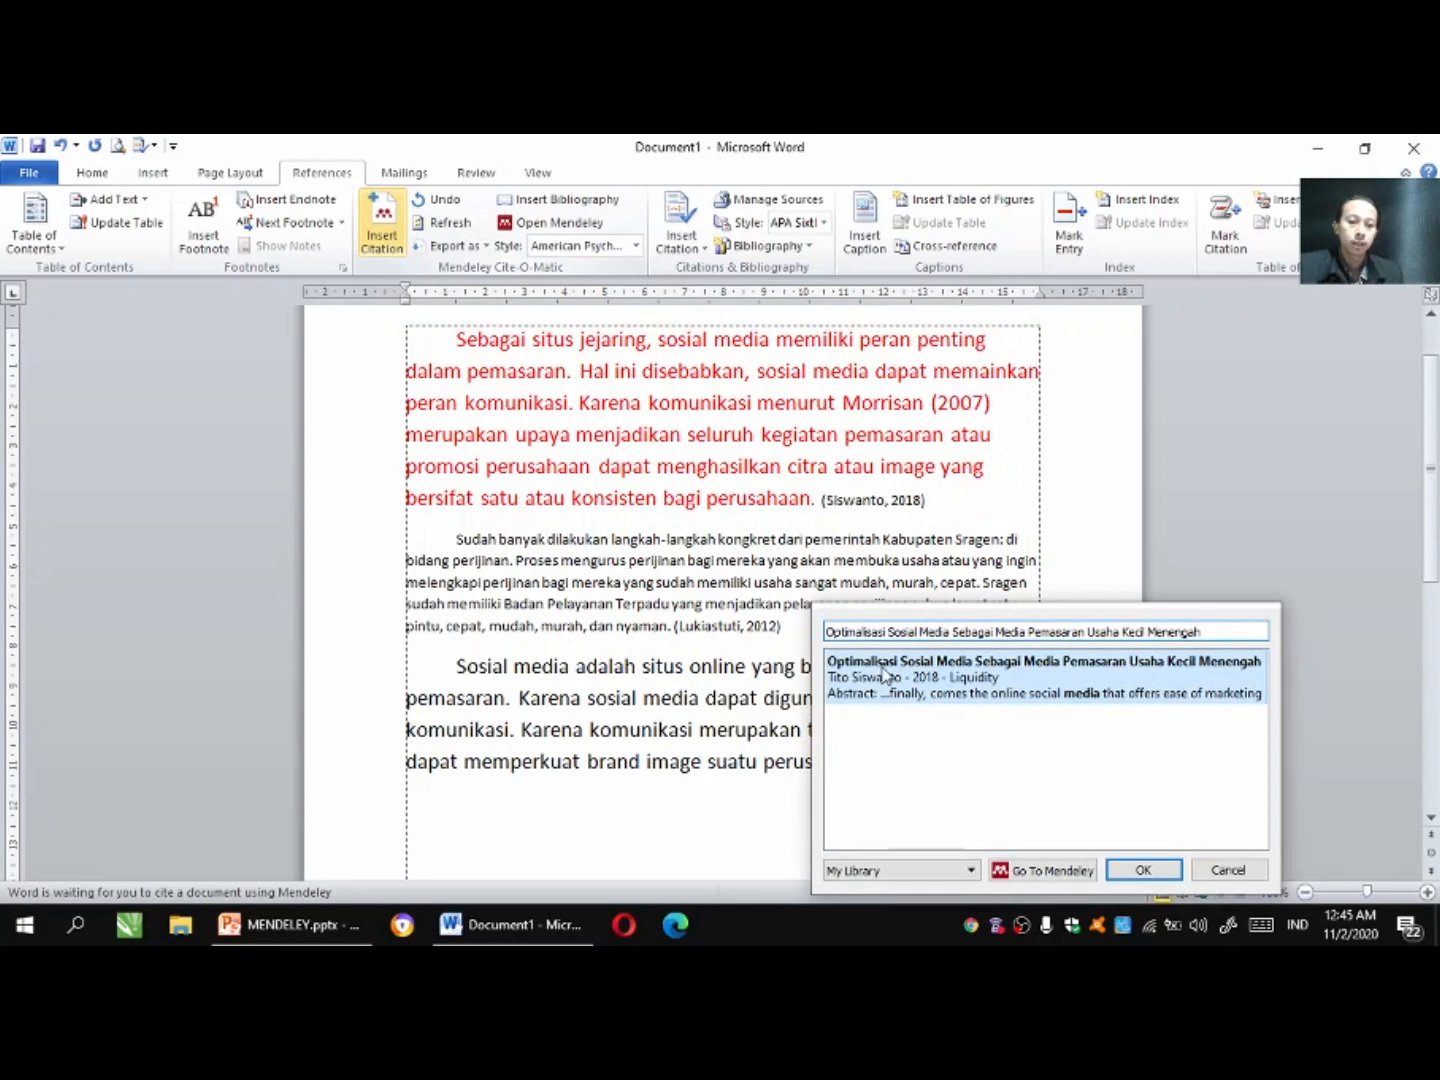
left_click(941, 680)
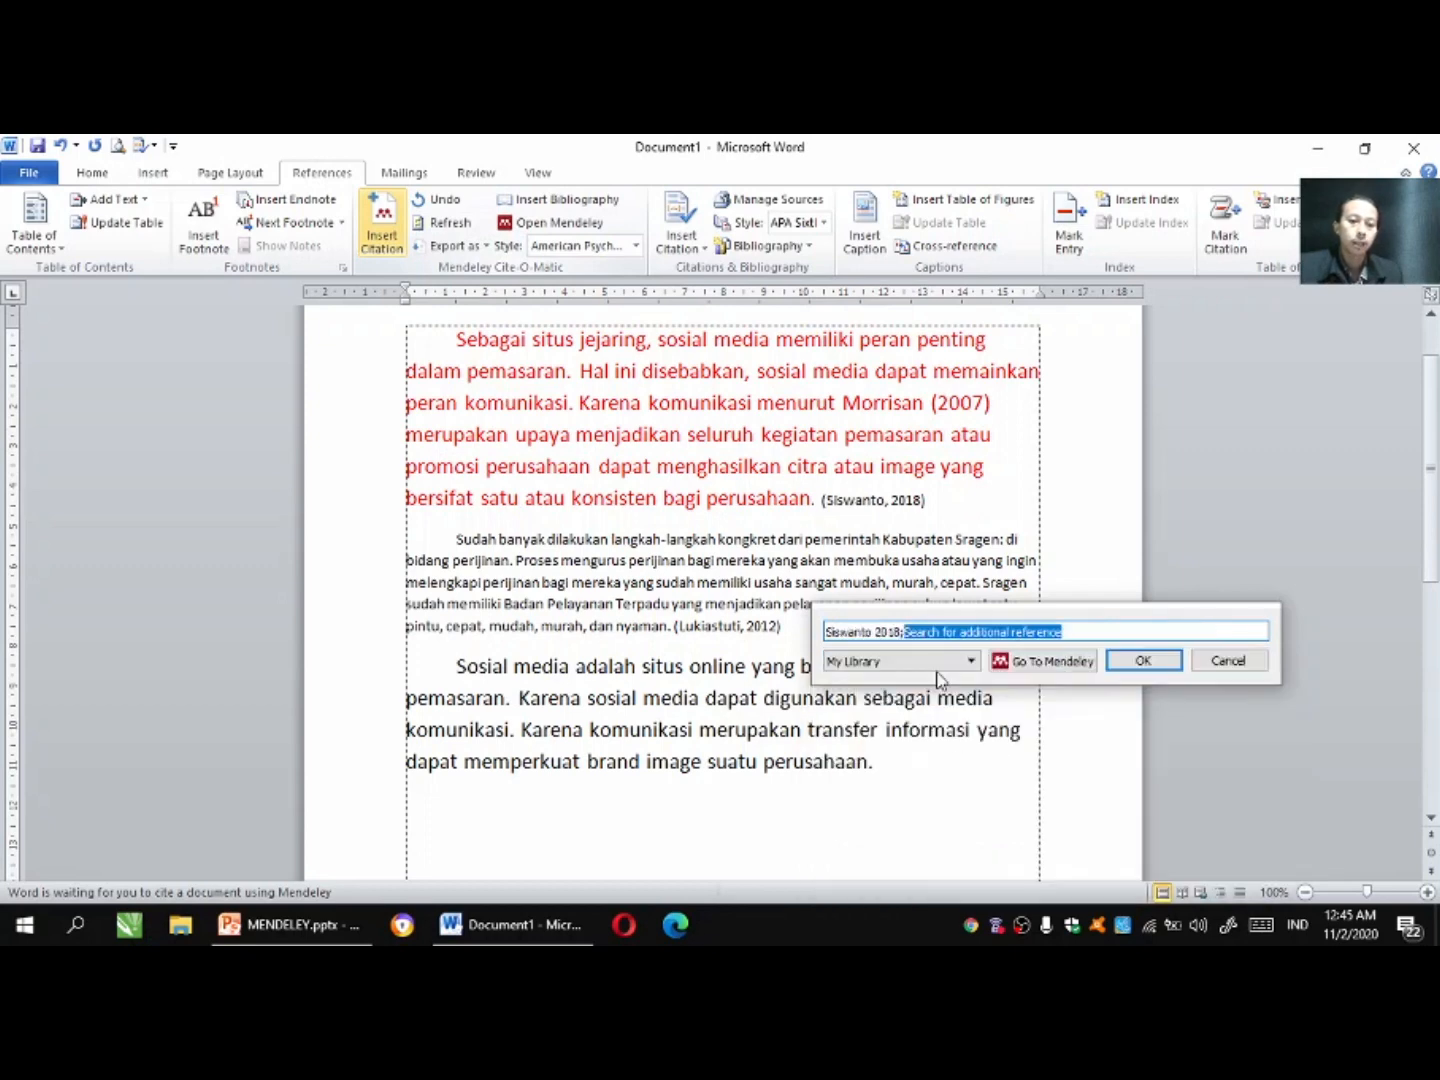
left_click(1143, 662)
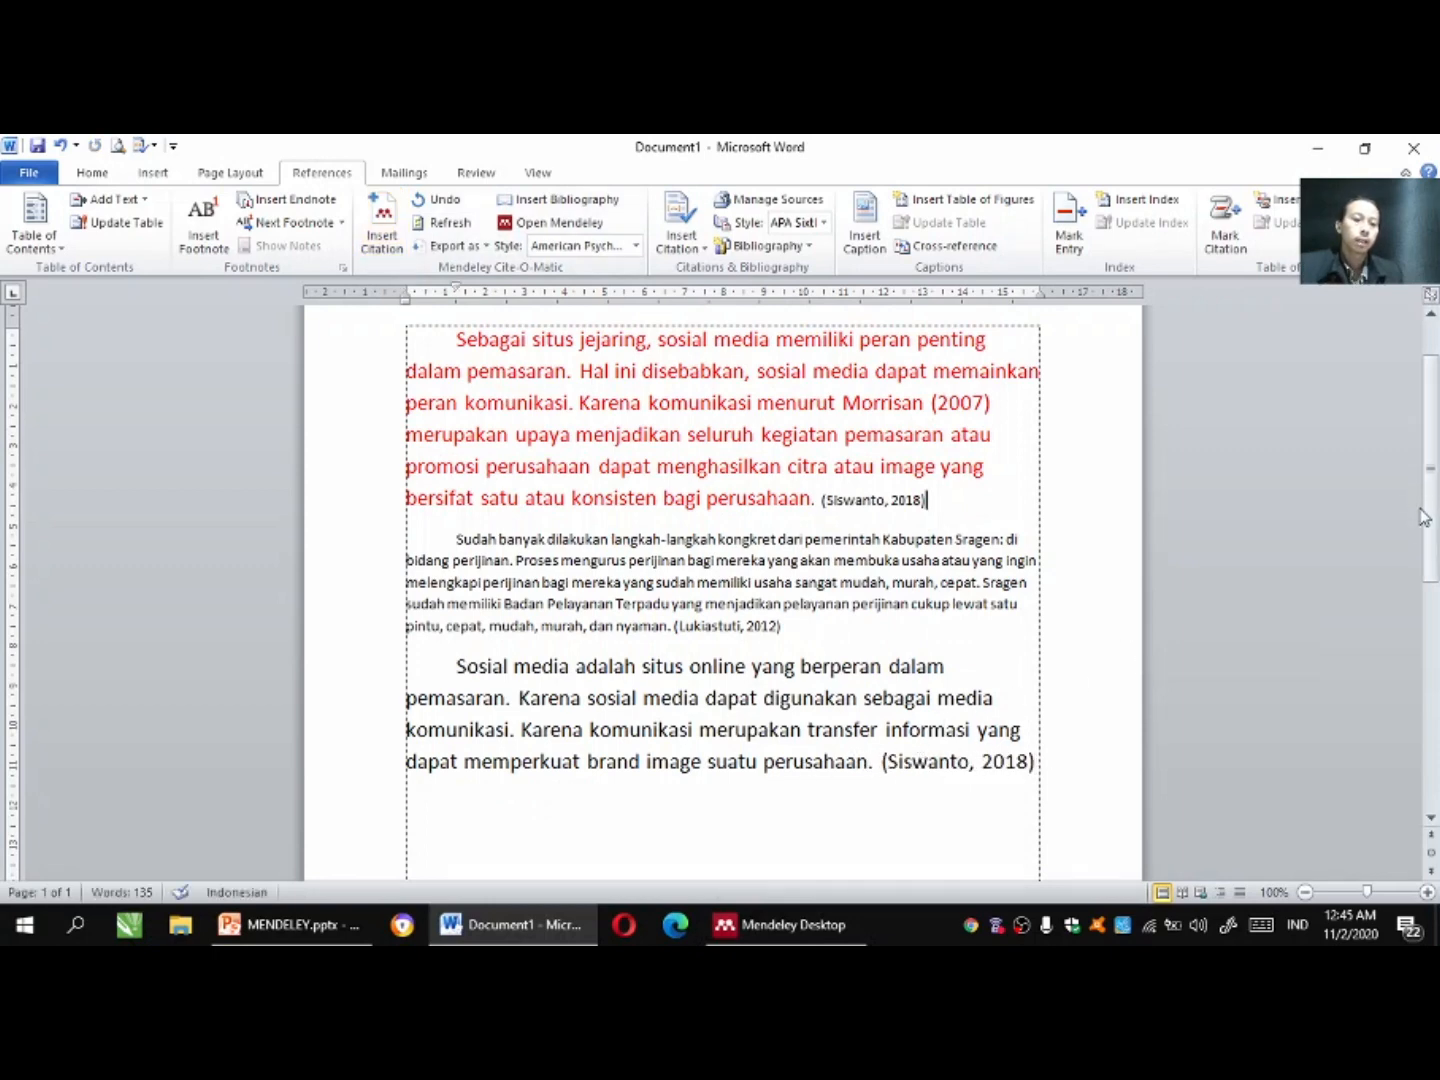
Justify the third paragraph, including its citation.
left_click(1427, 891)
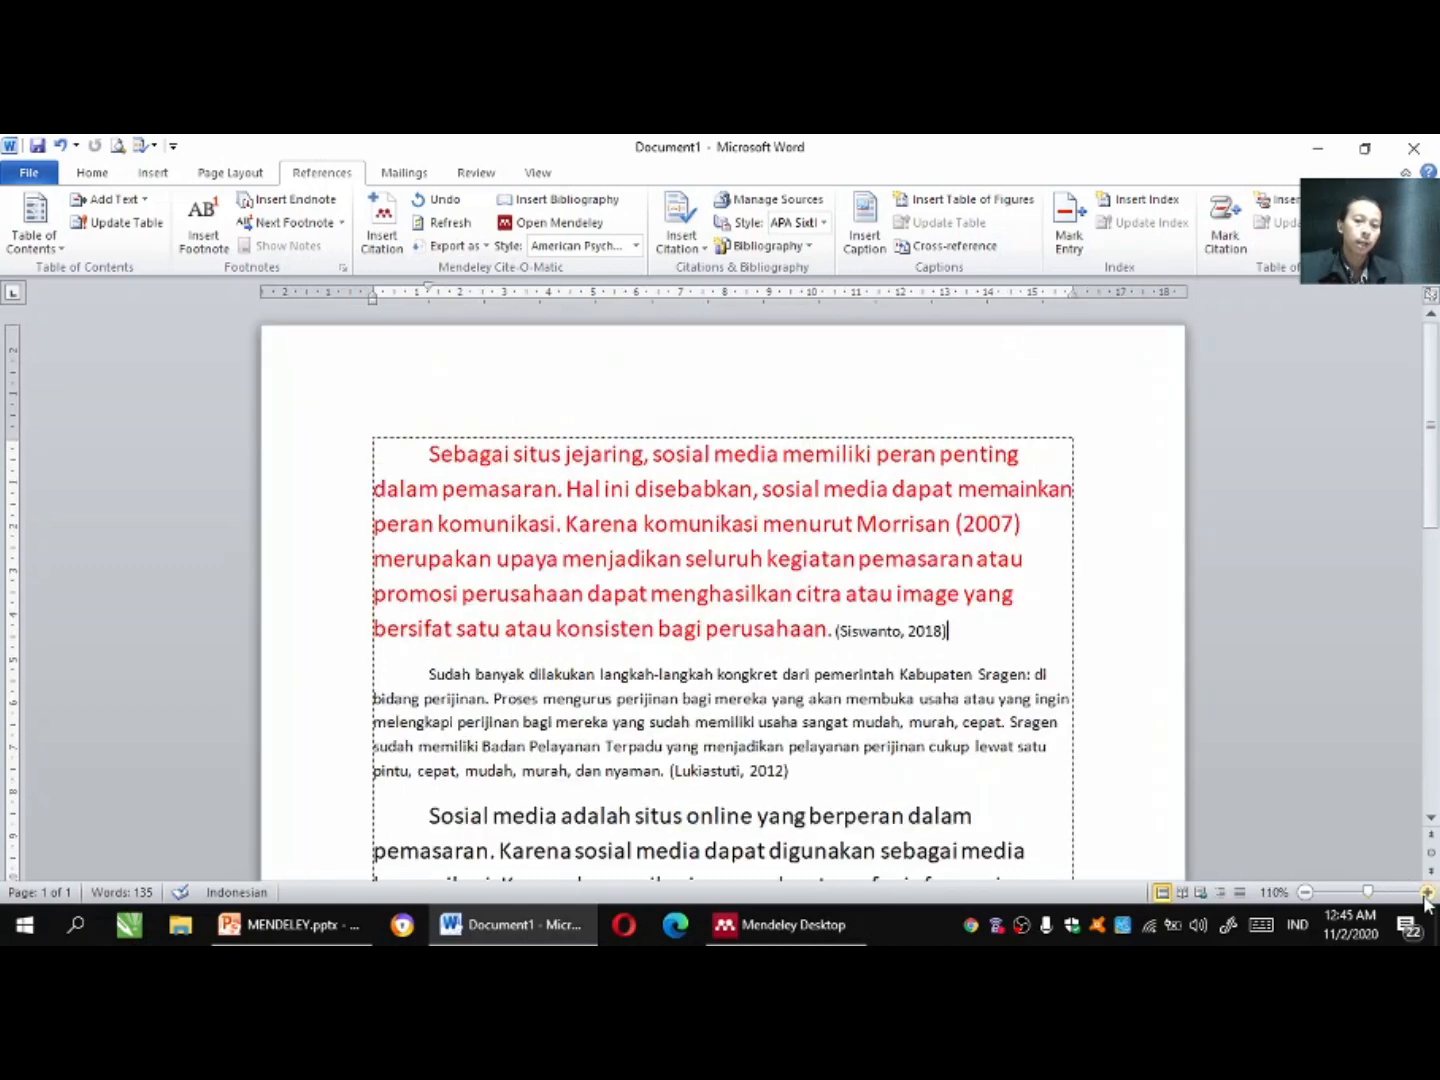
scroll(891, 509, "down", 4)
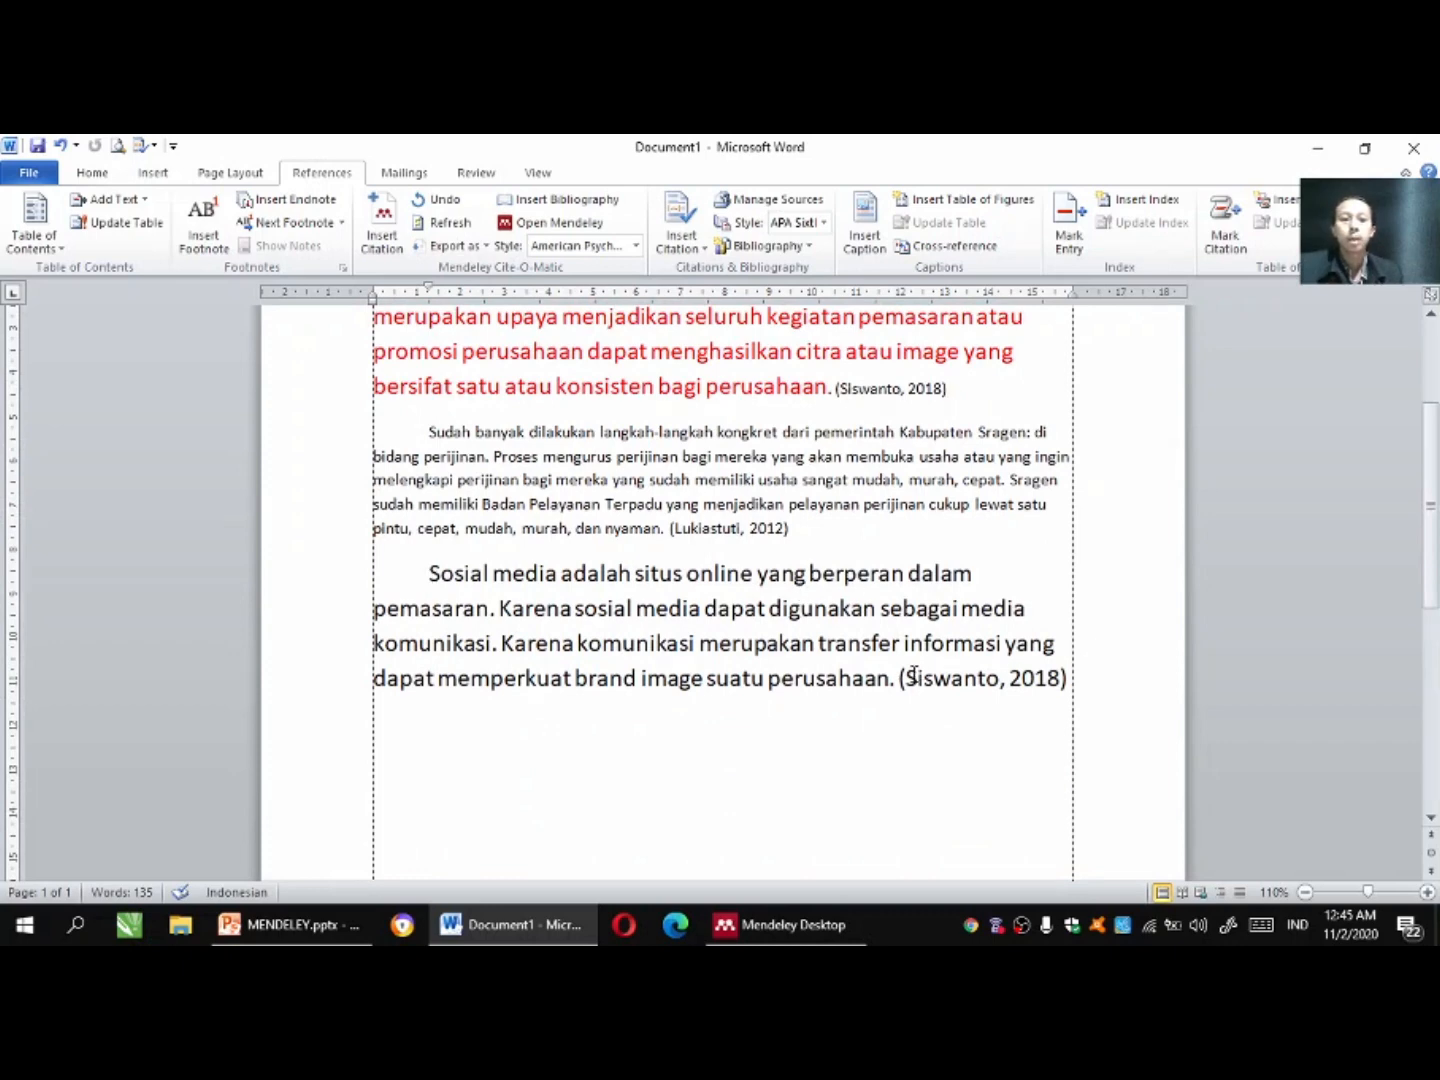
left_click(1092, 692)
mouse_move(428, 573)
left_mouse_down()
mouse_move(490, 575)
mouse_move(941, 692)
left_mouse_up()
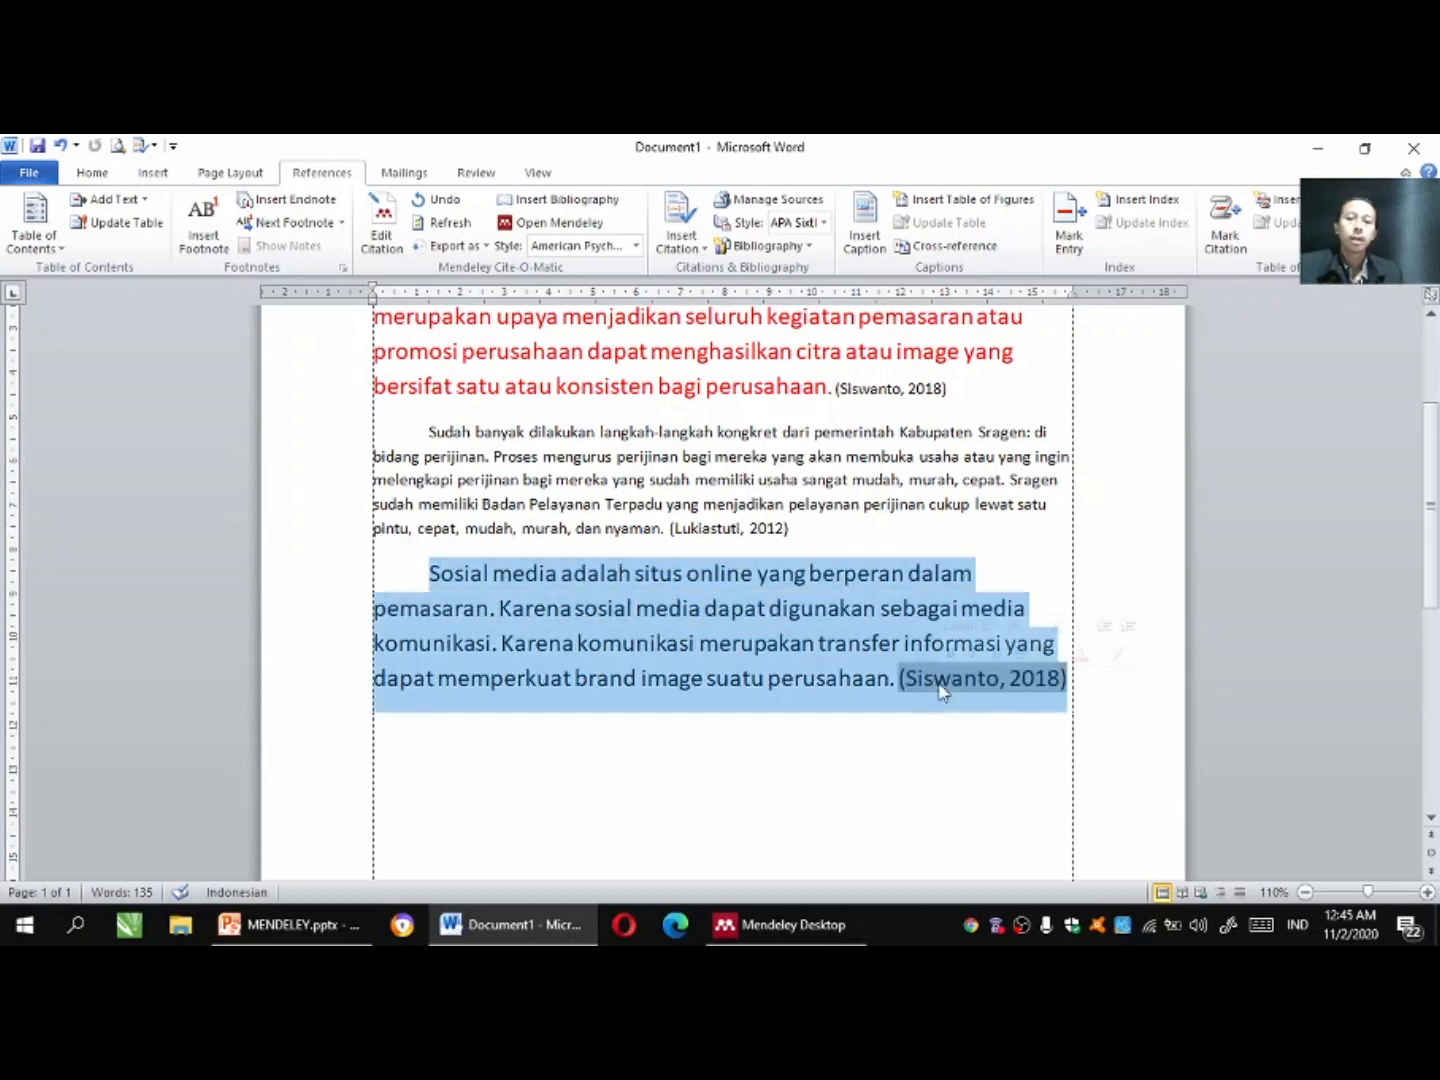
left_click(93, 173)
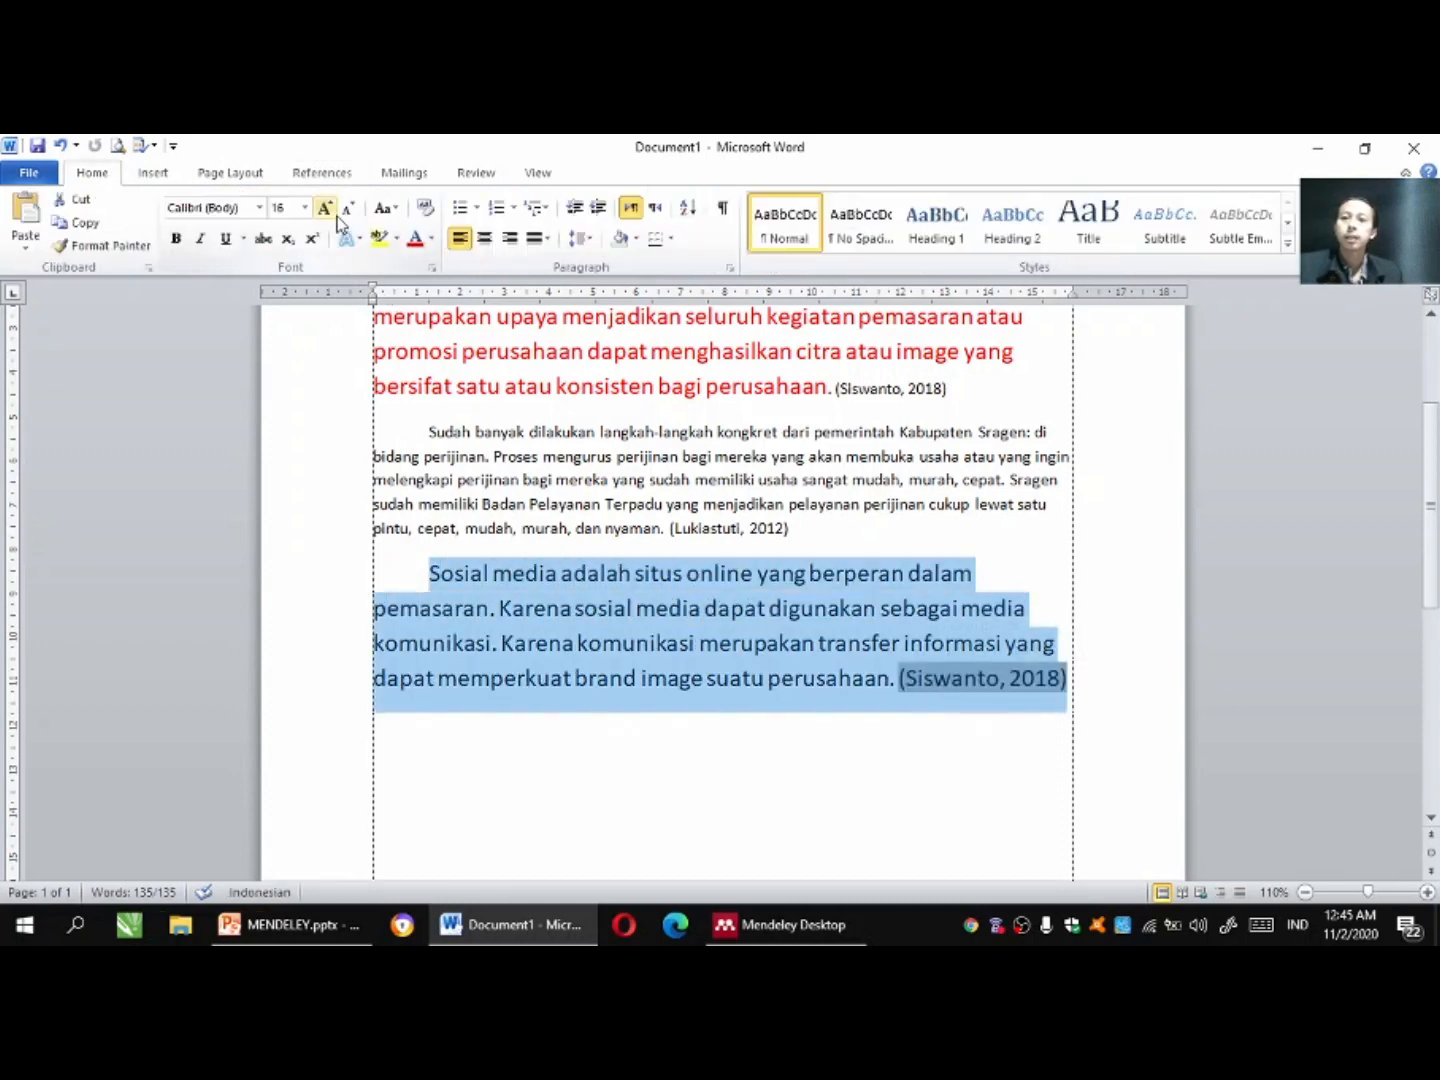
left_click(536, 238)
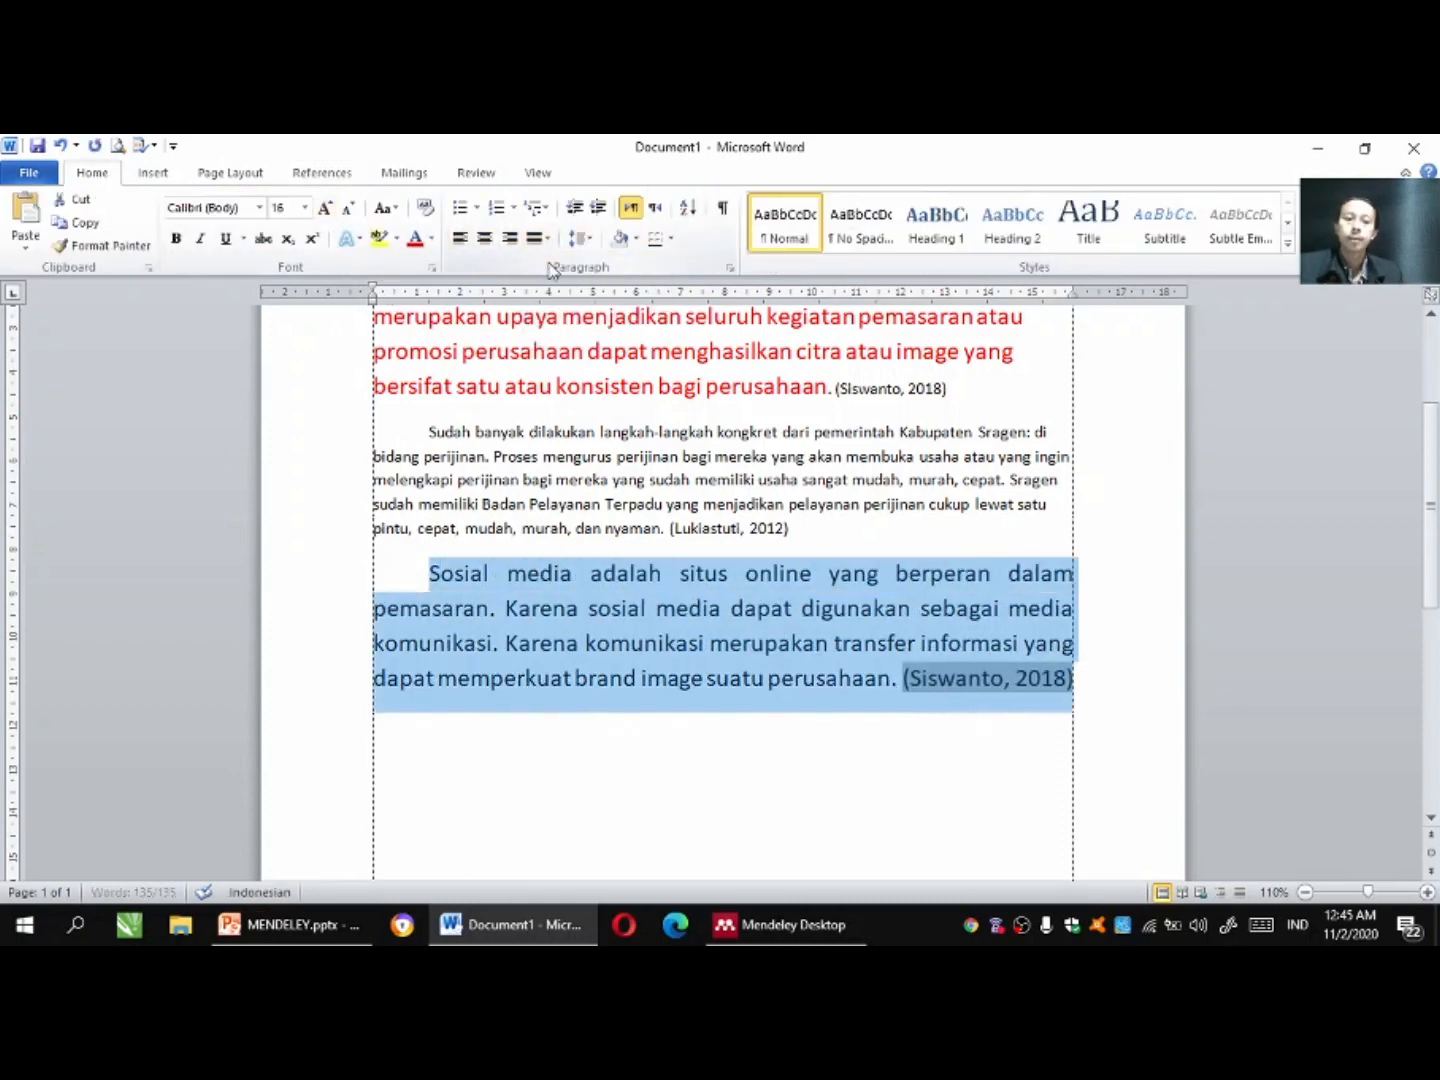
left_click(871, 680)
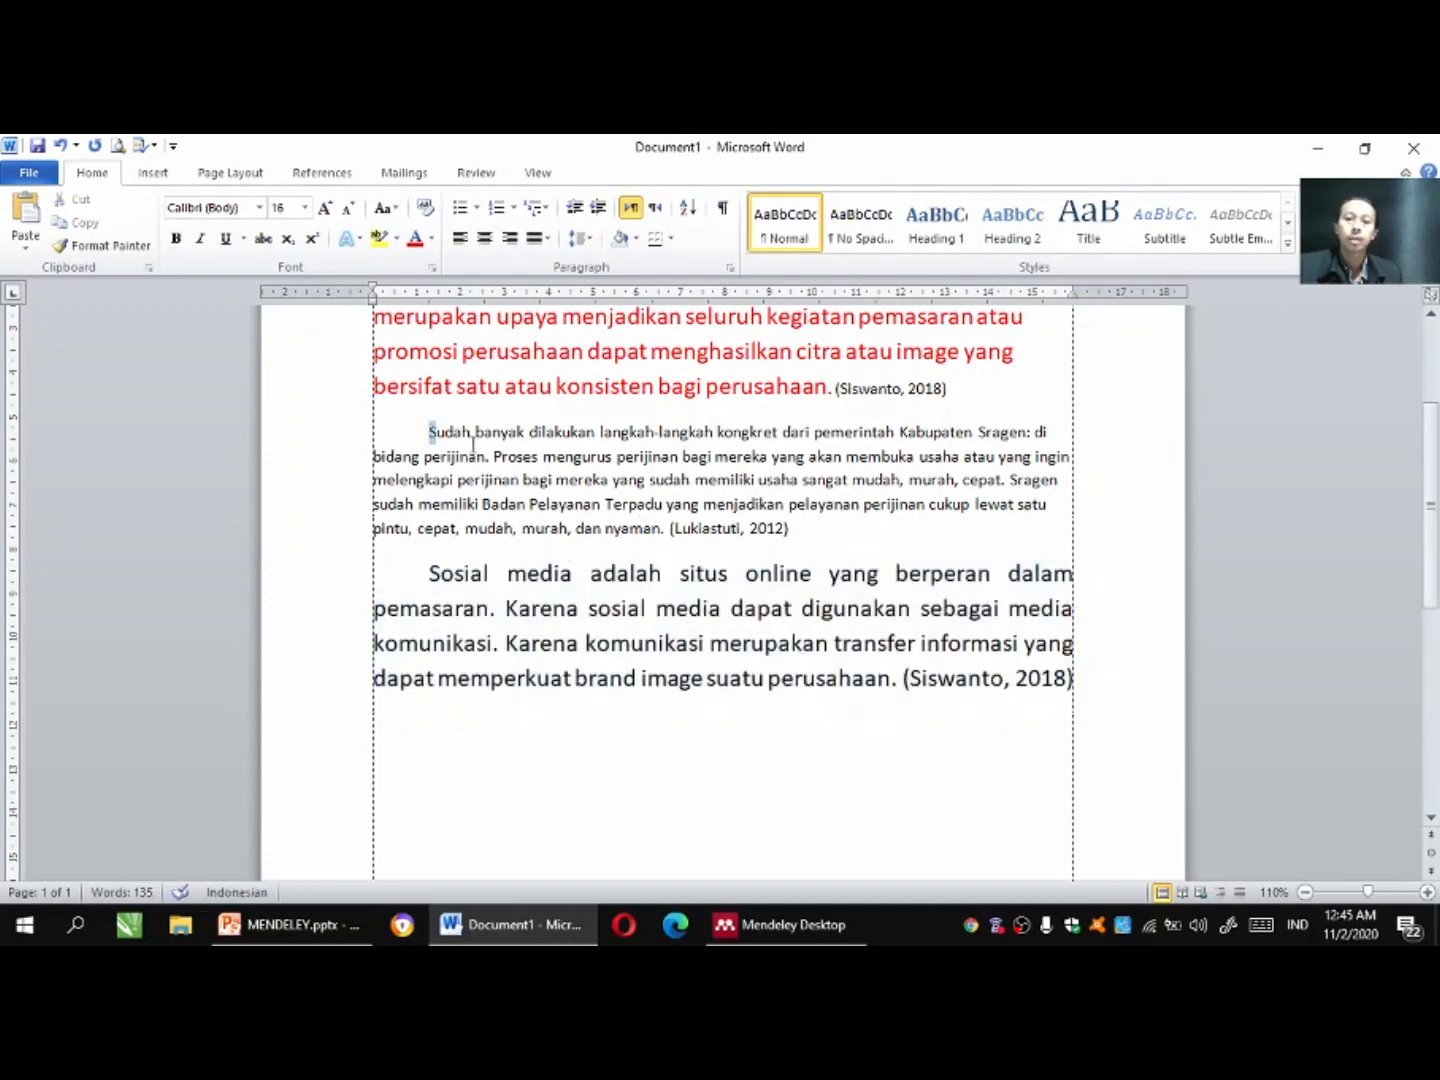
Justify the "Sudah banyak dilakukan" passage and set the second and third paragraphs to font size 14.
left_click_drag(429, 432, 800, 536)
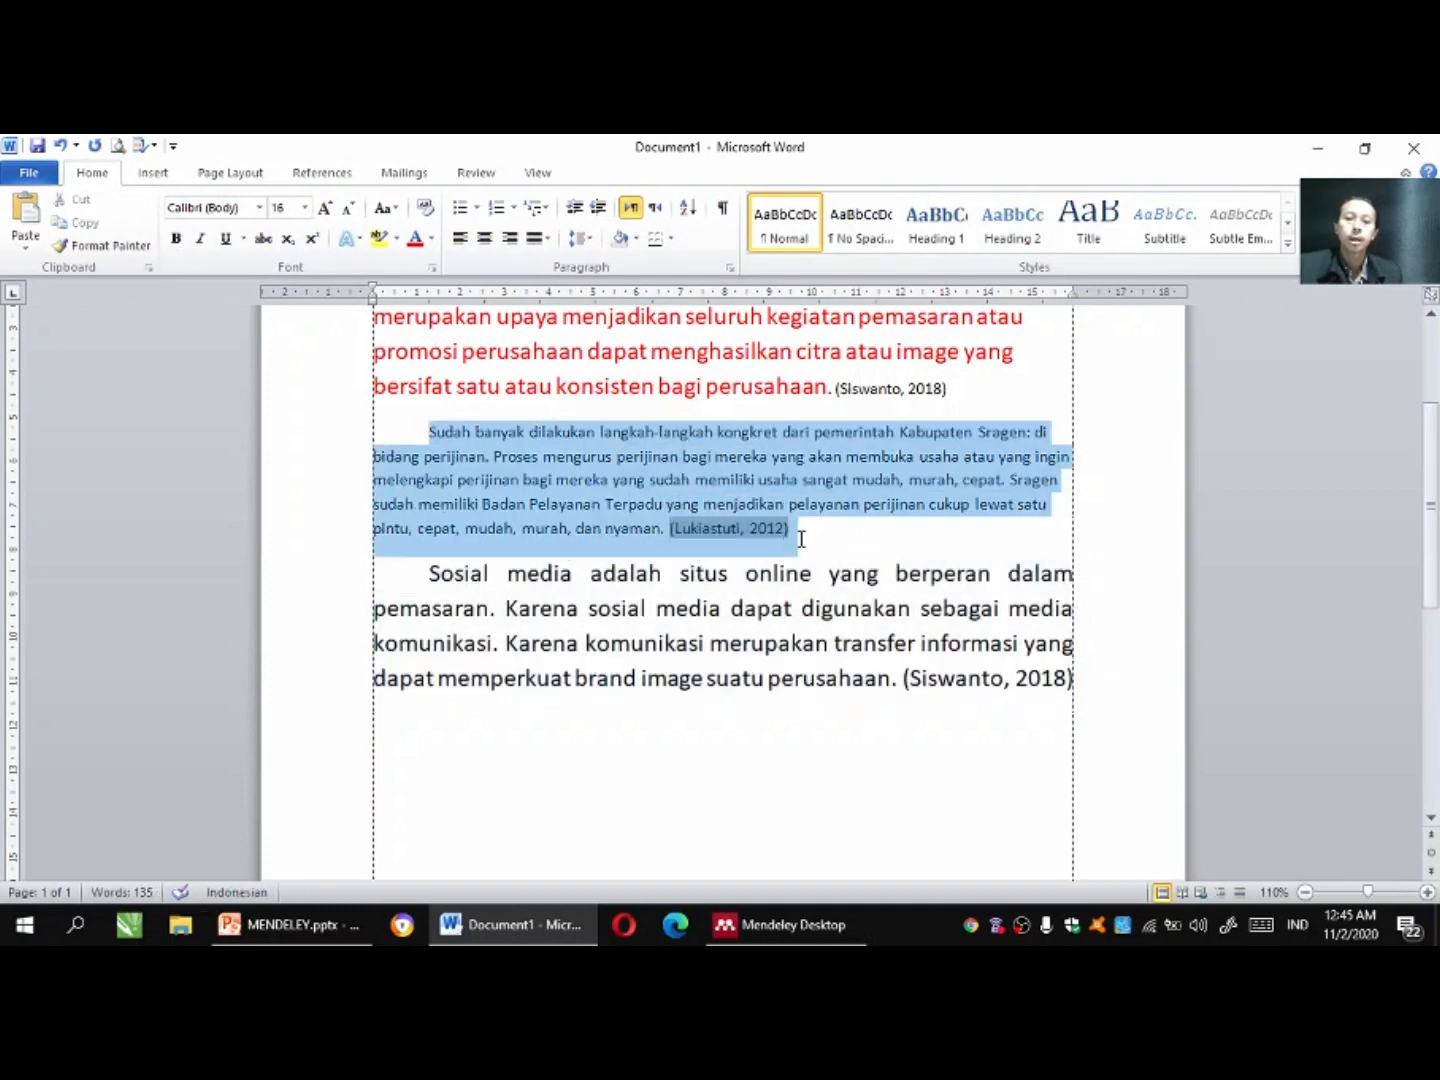
left_click(439, 580)
left_click_drag(427, 432, 1039, 697)
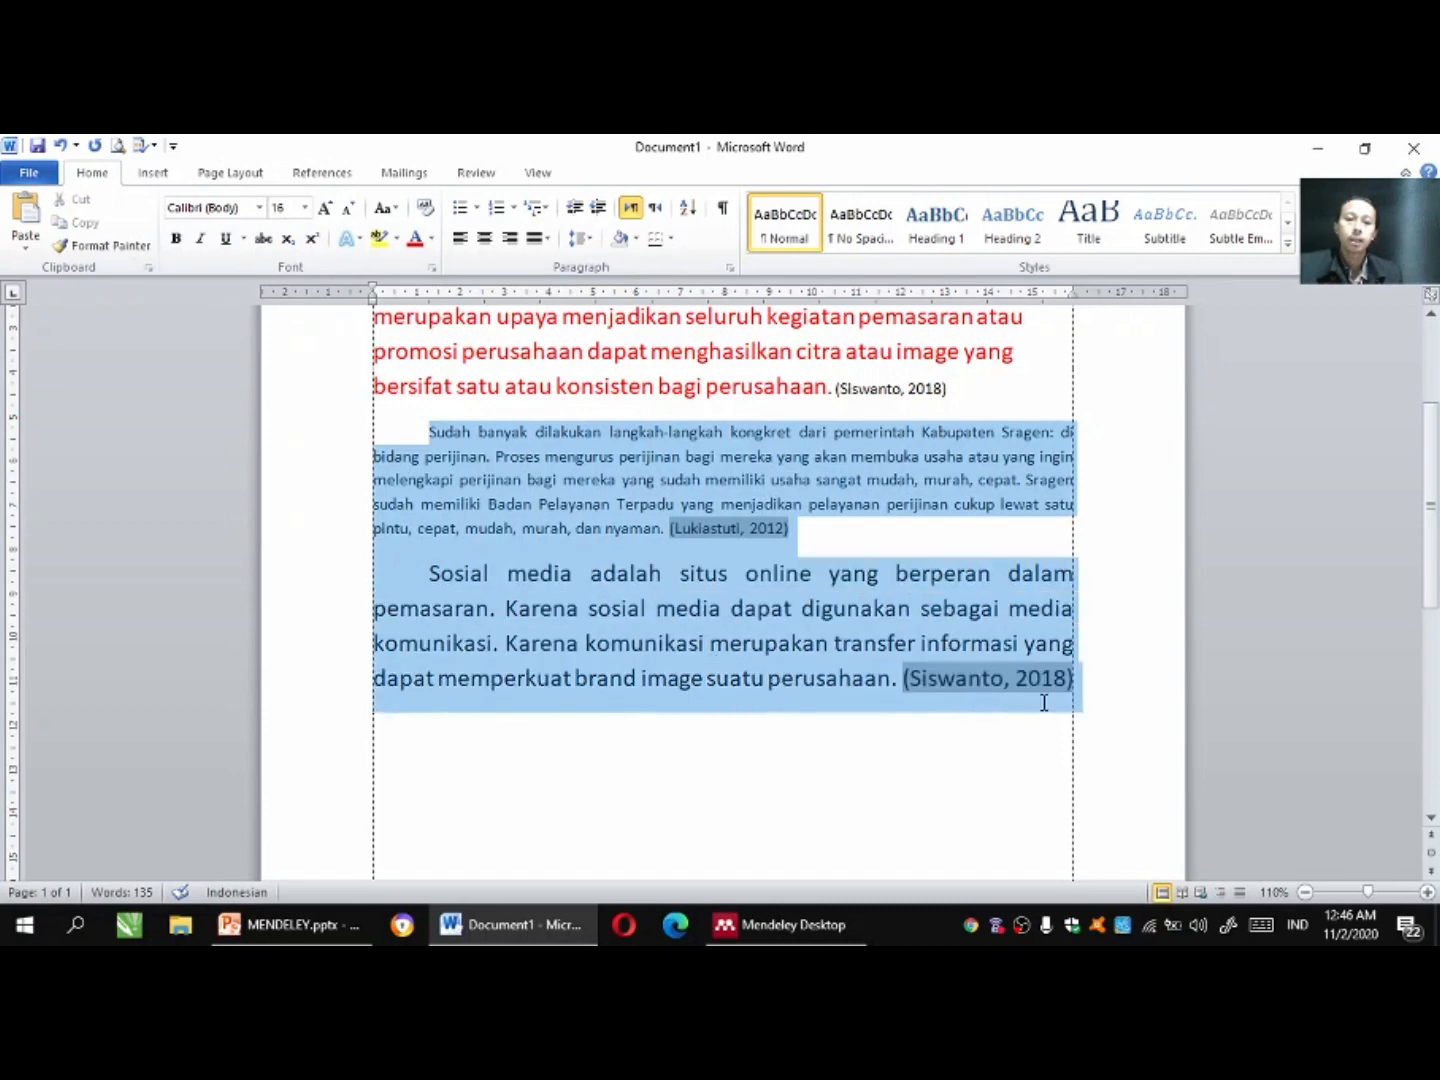
left_click(305, 208)
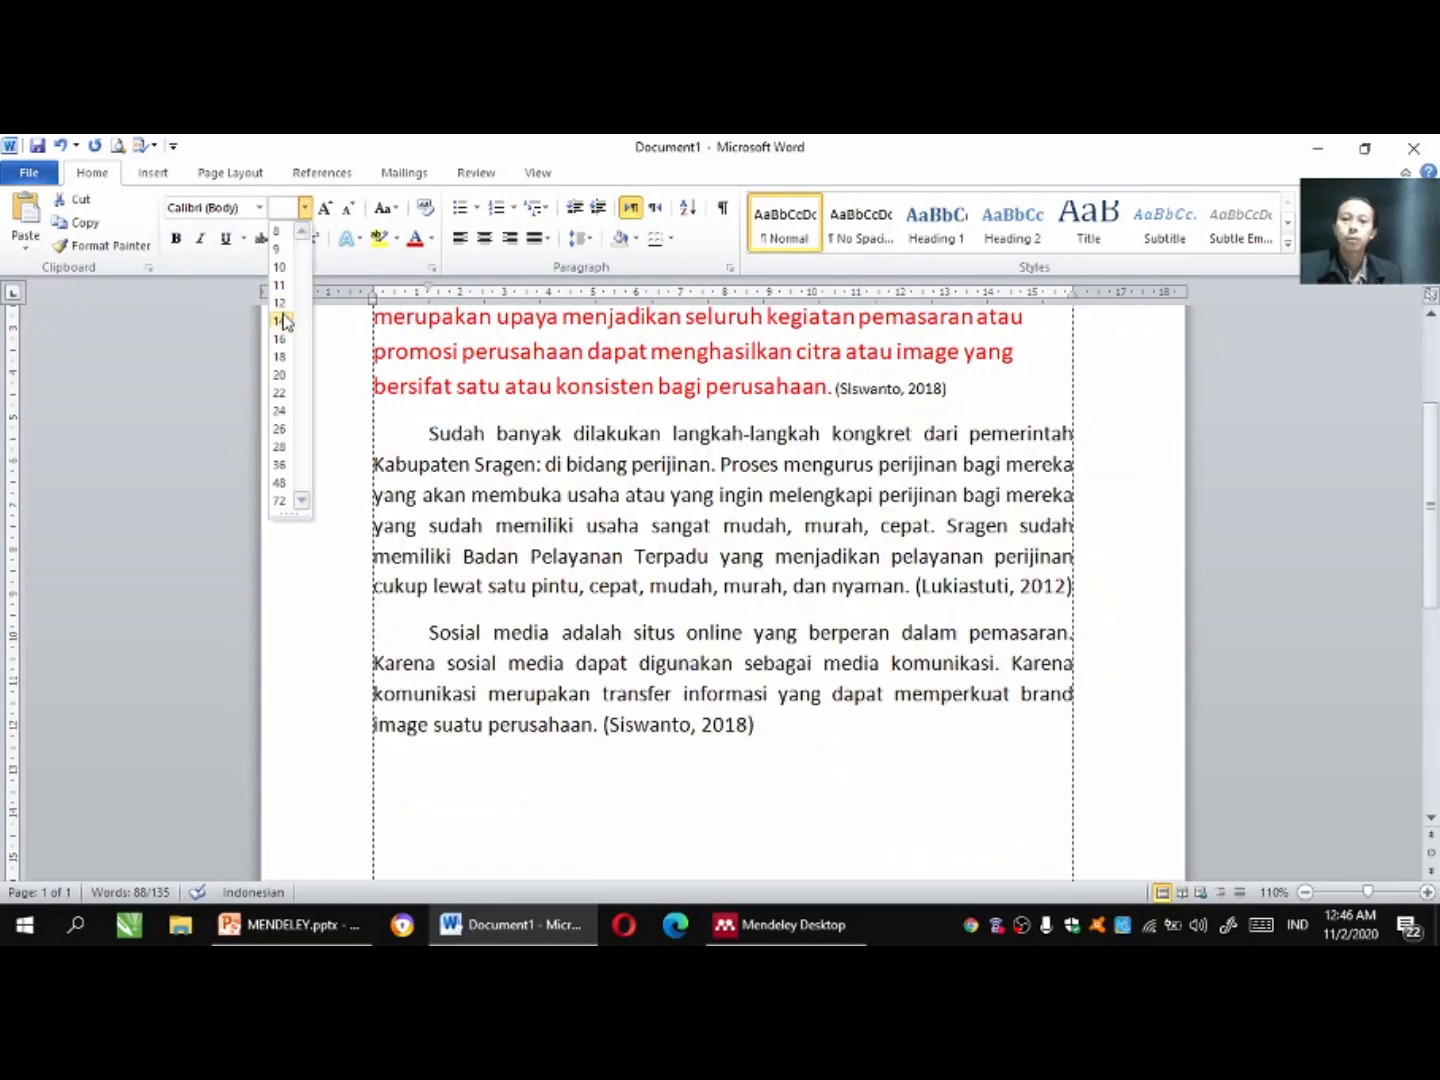
left_click(280, 319)
left_click(505, 419)
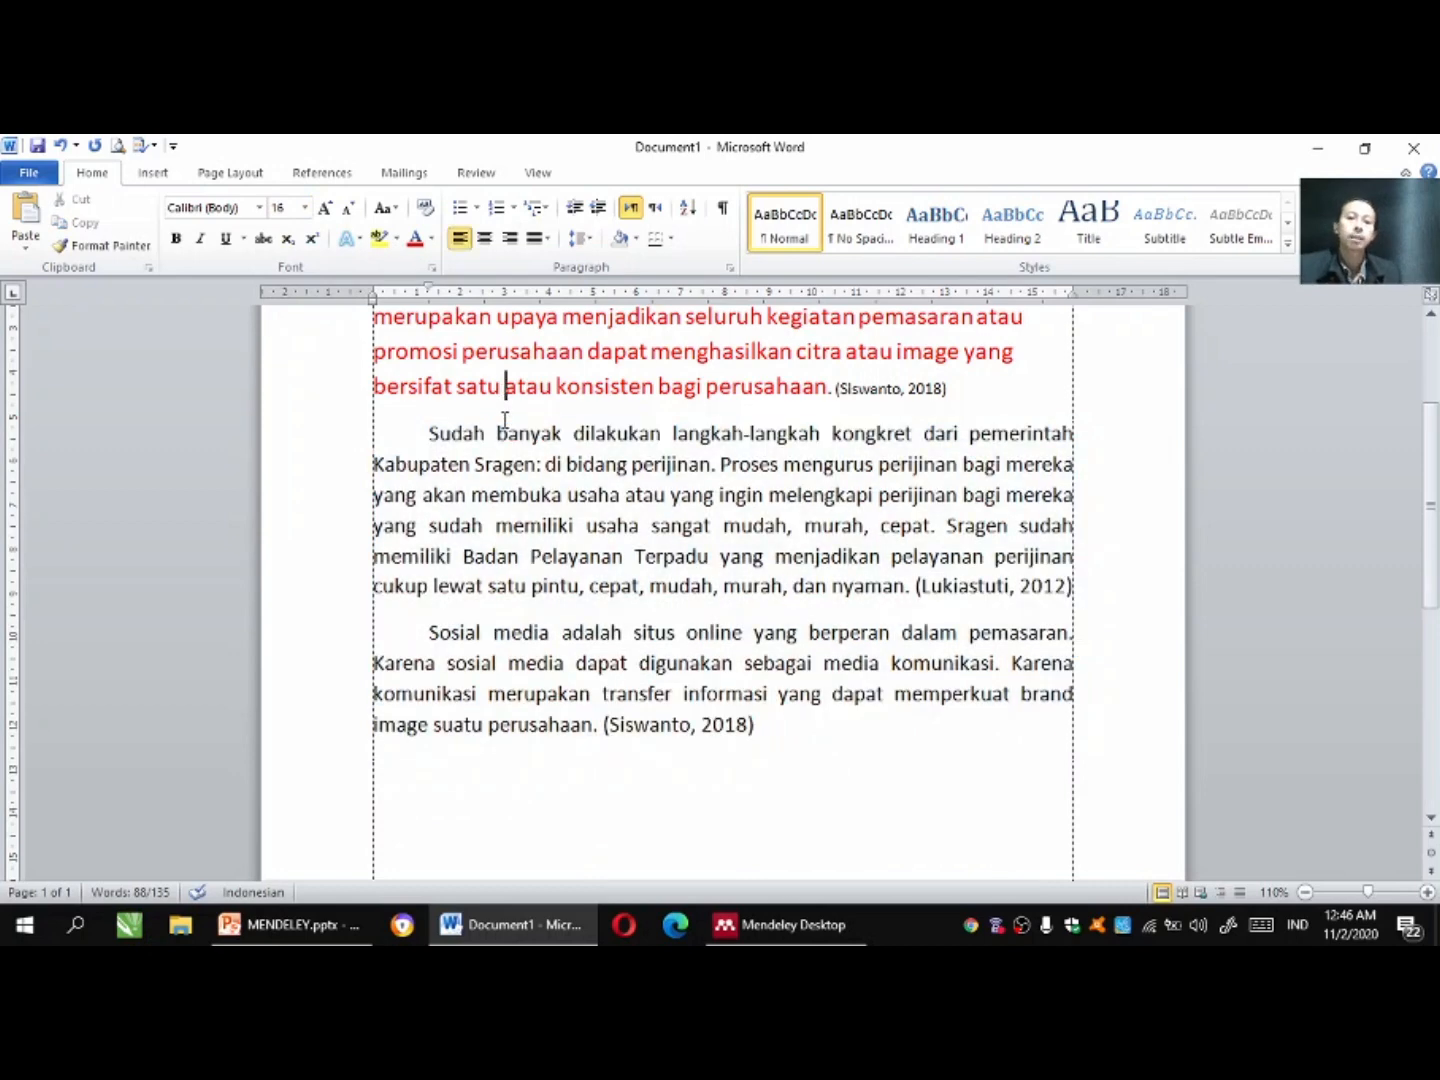
Examine the "Sudah banyak dilakukan" passage with its citation and the citation ending the red passage.
left_click(1305, 895)
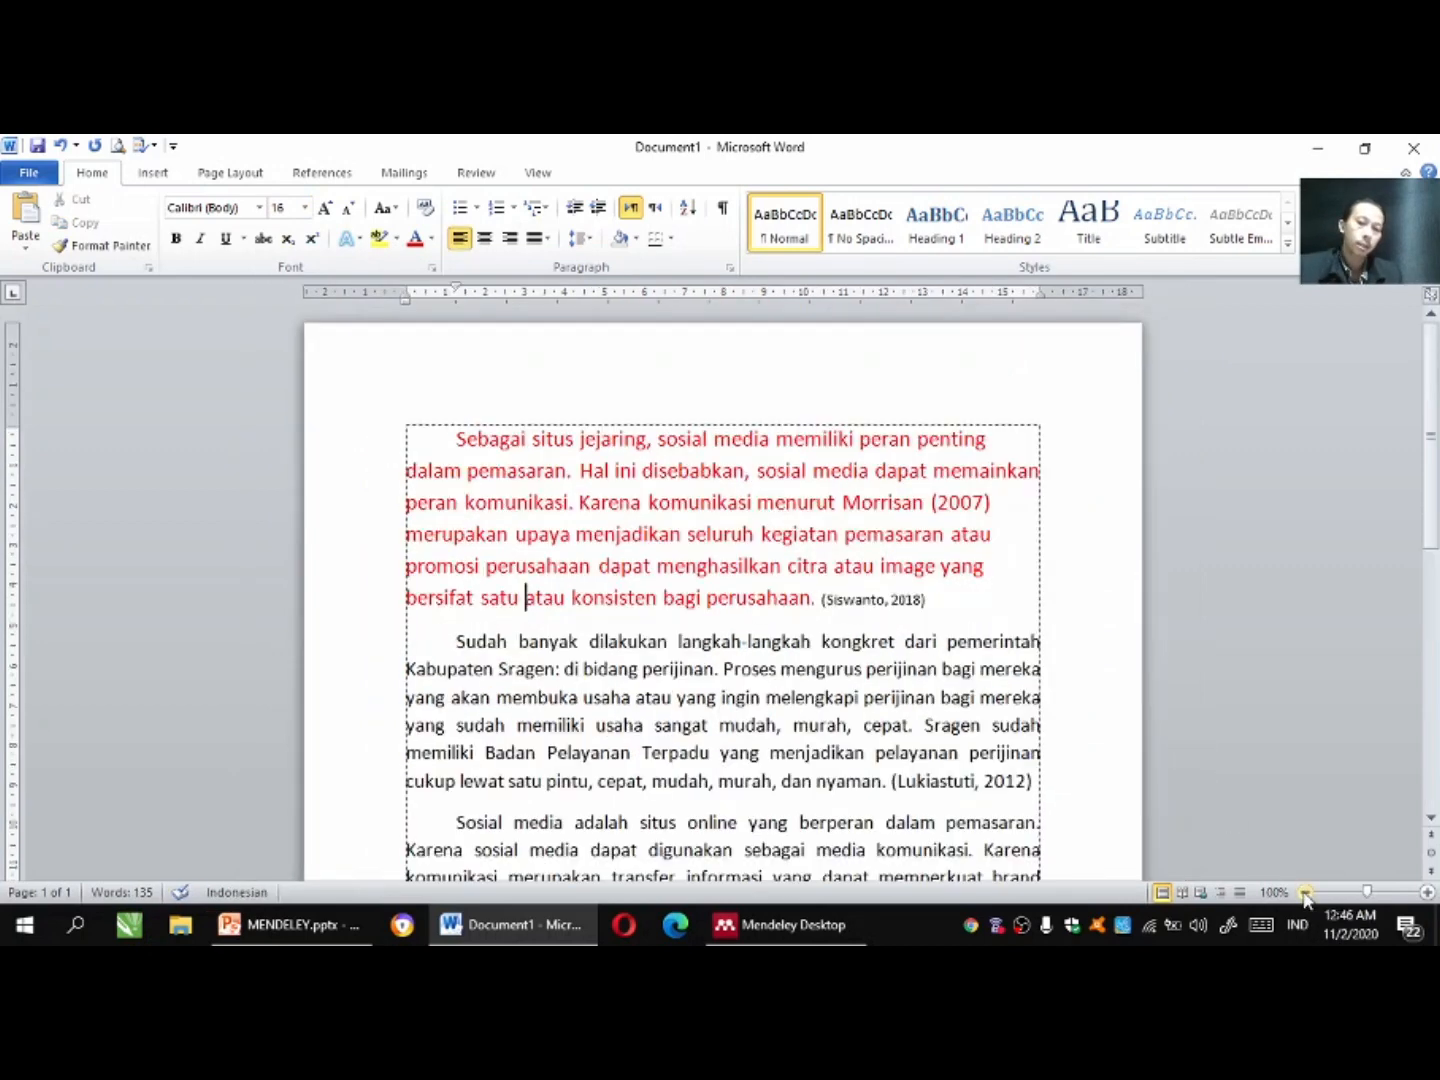
left_click(1425, 894)
scroll(903, 580, "down", 3)
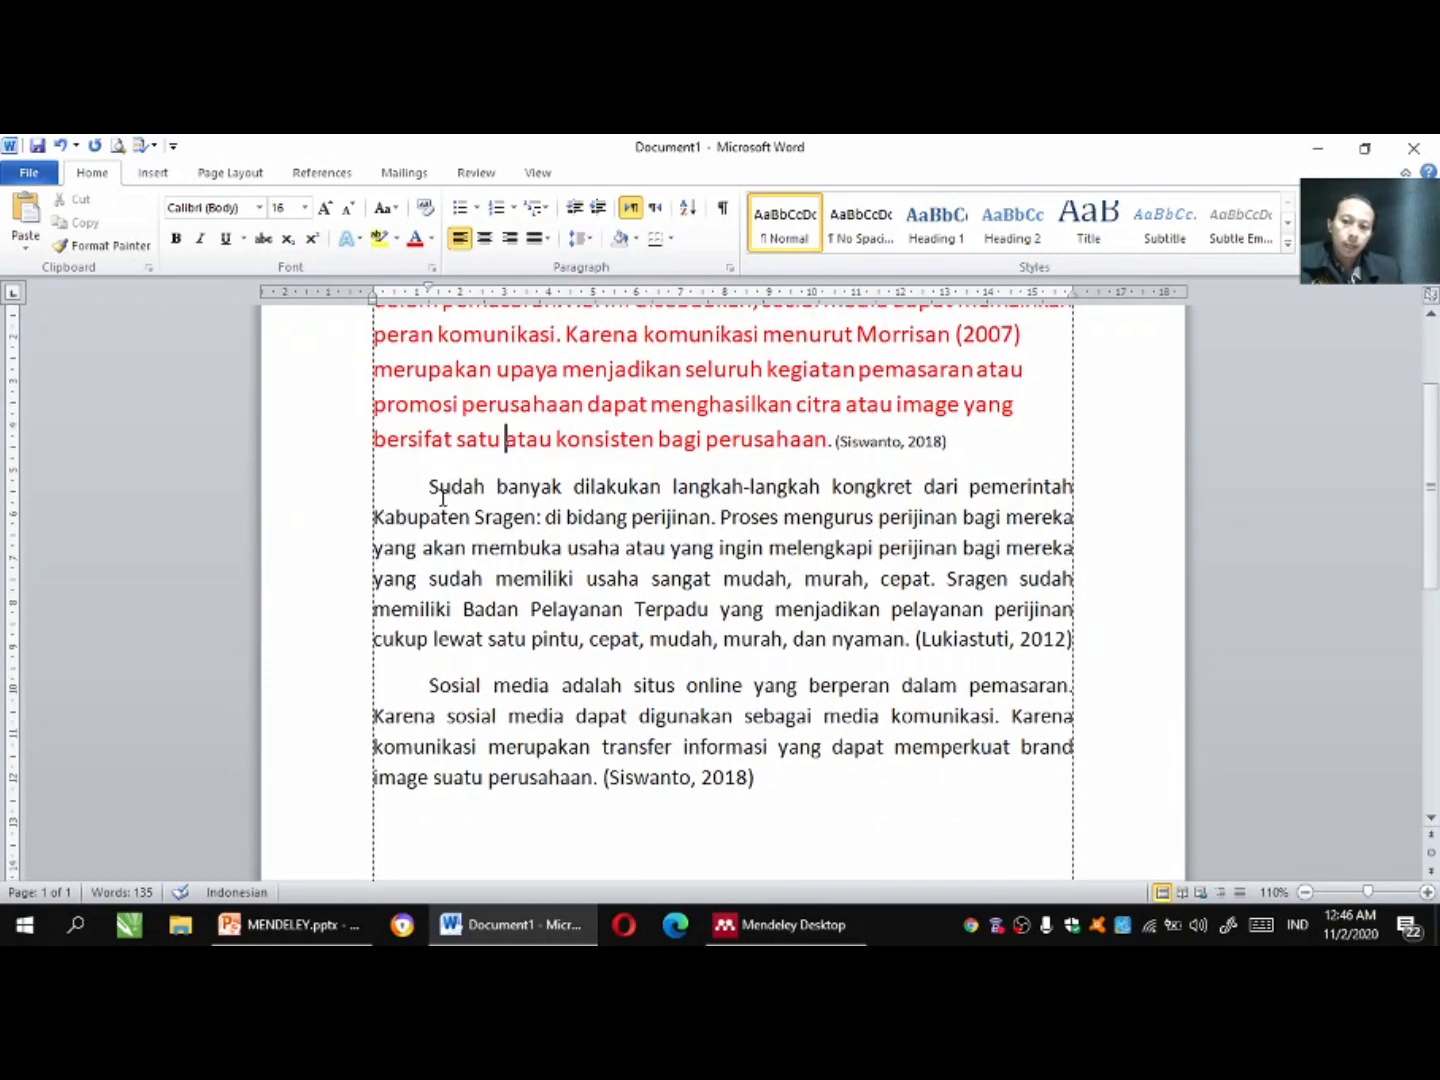
left_click_drag(430, 488, 562, 522)
left_click_drag(781, 585, 891, 640)
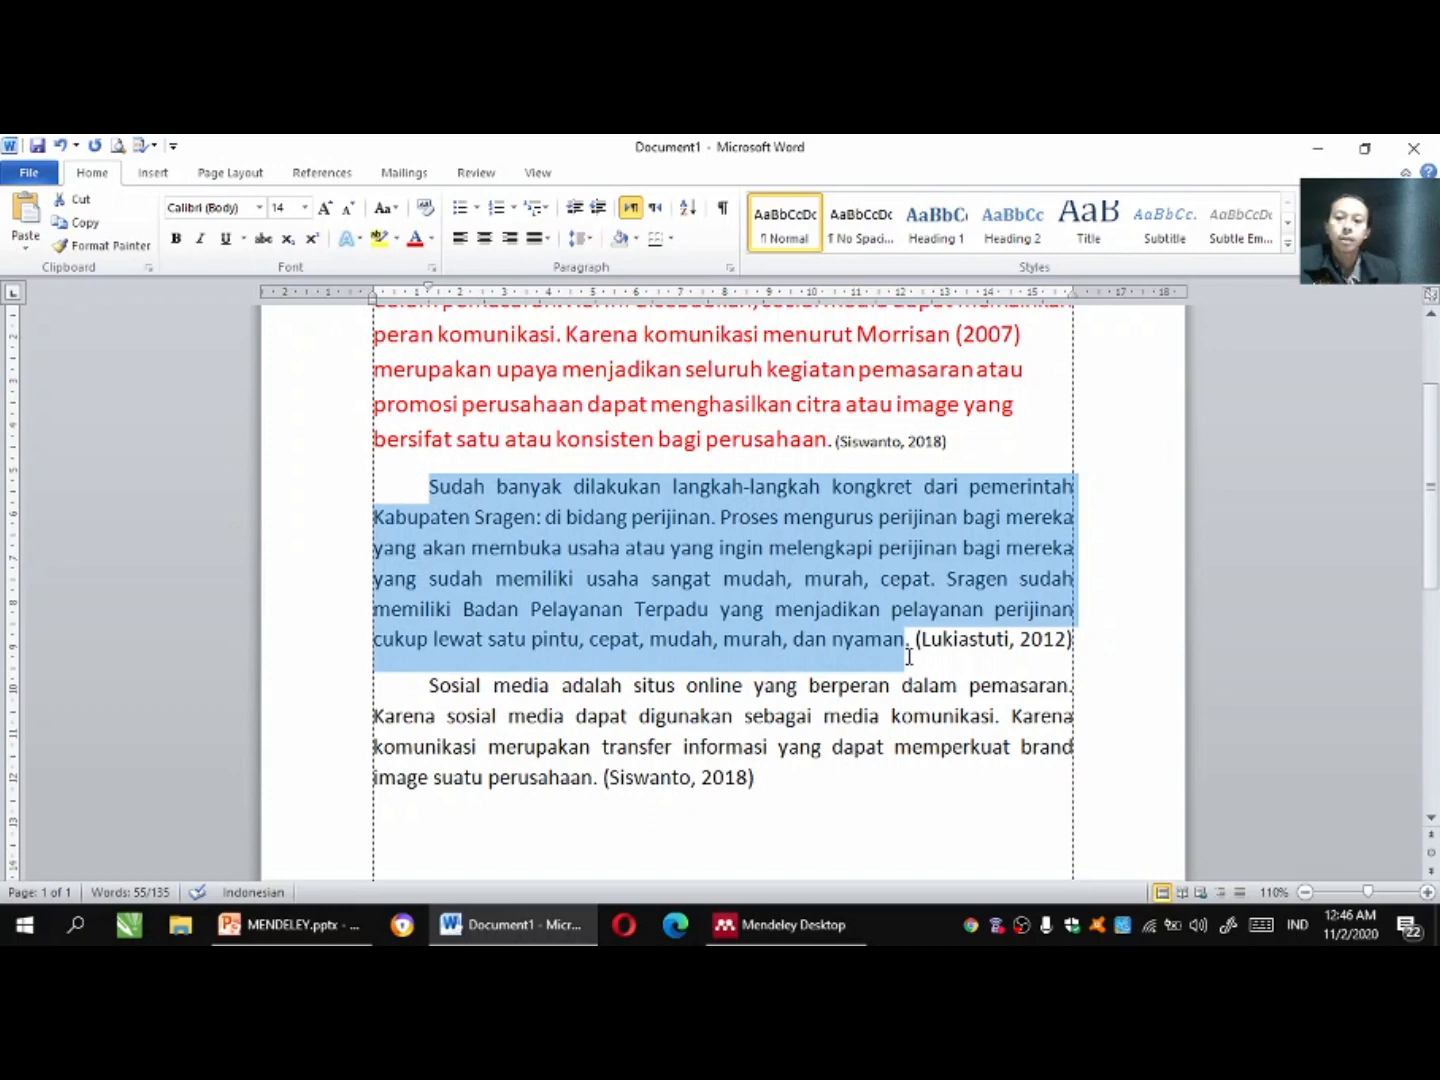
scroll(909, 657, "down", 1)
left_click_drag(430, 425, 1088, 588)
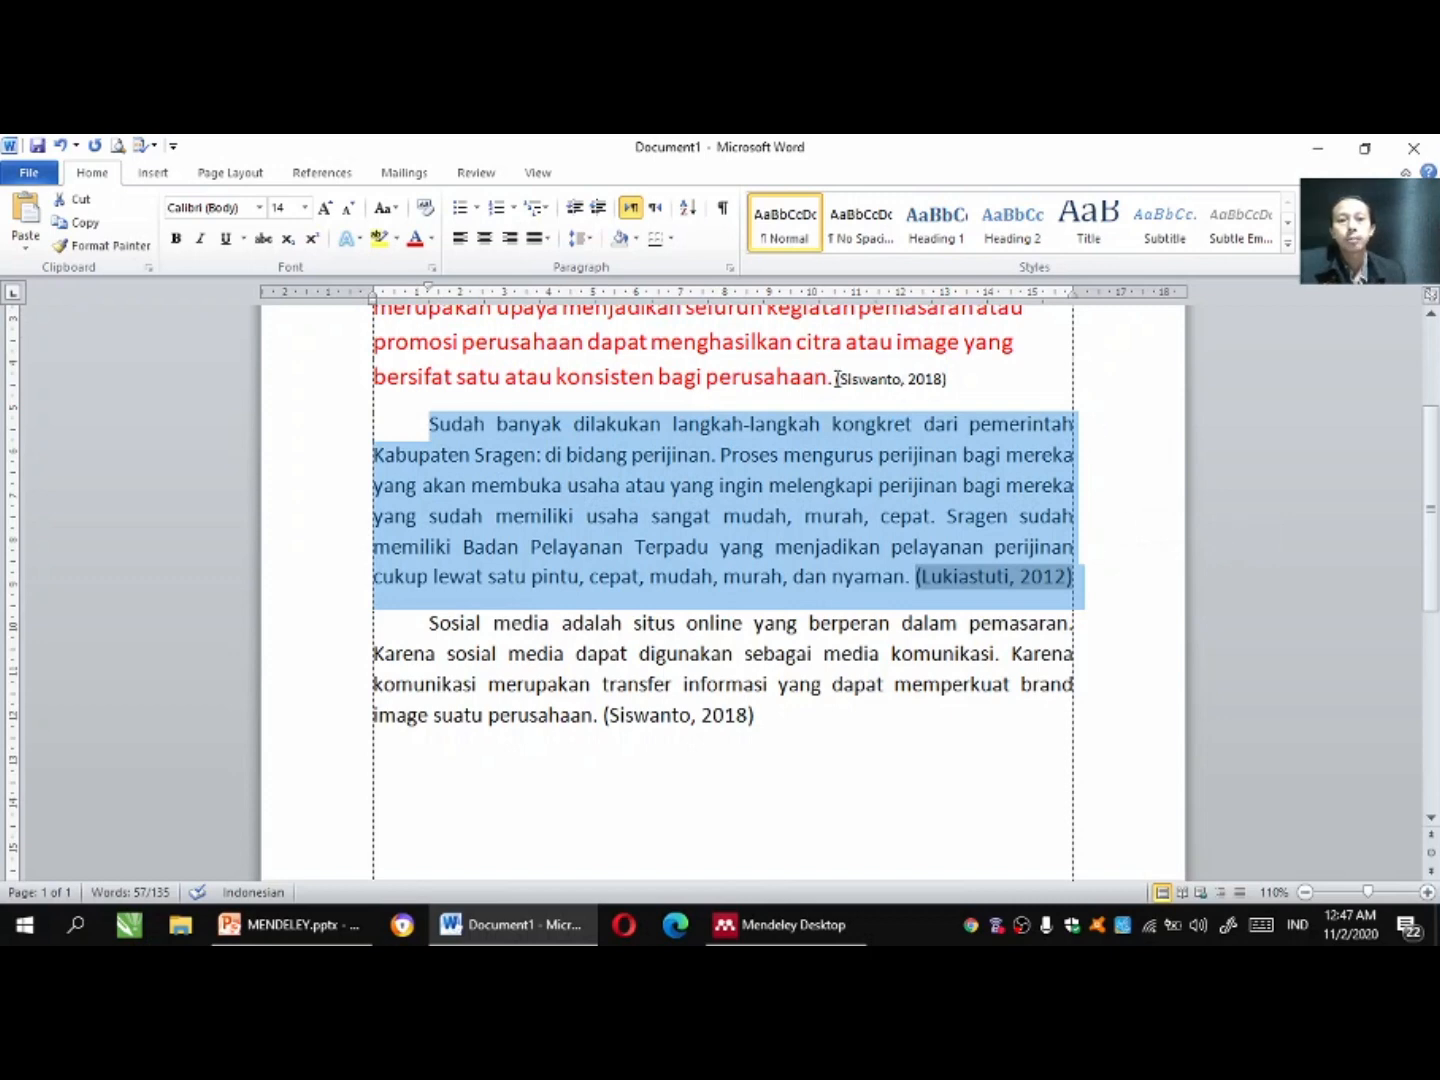
left_click(975, 380)
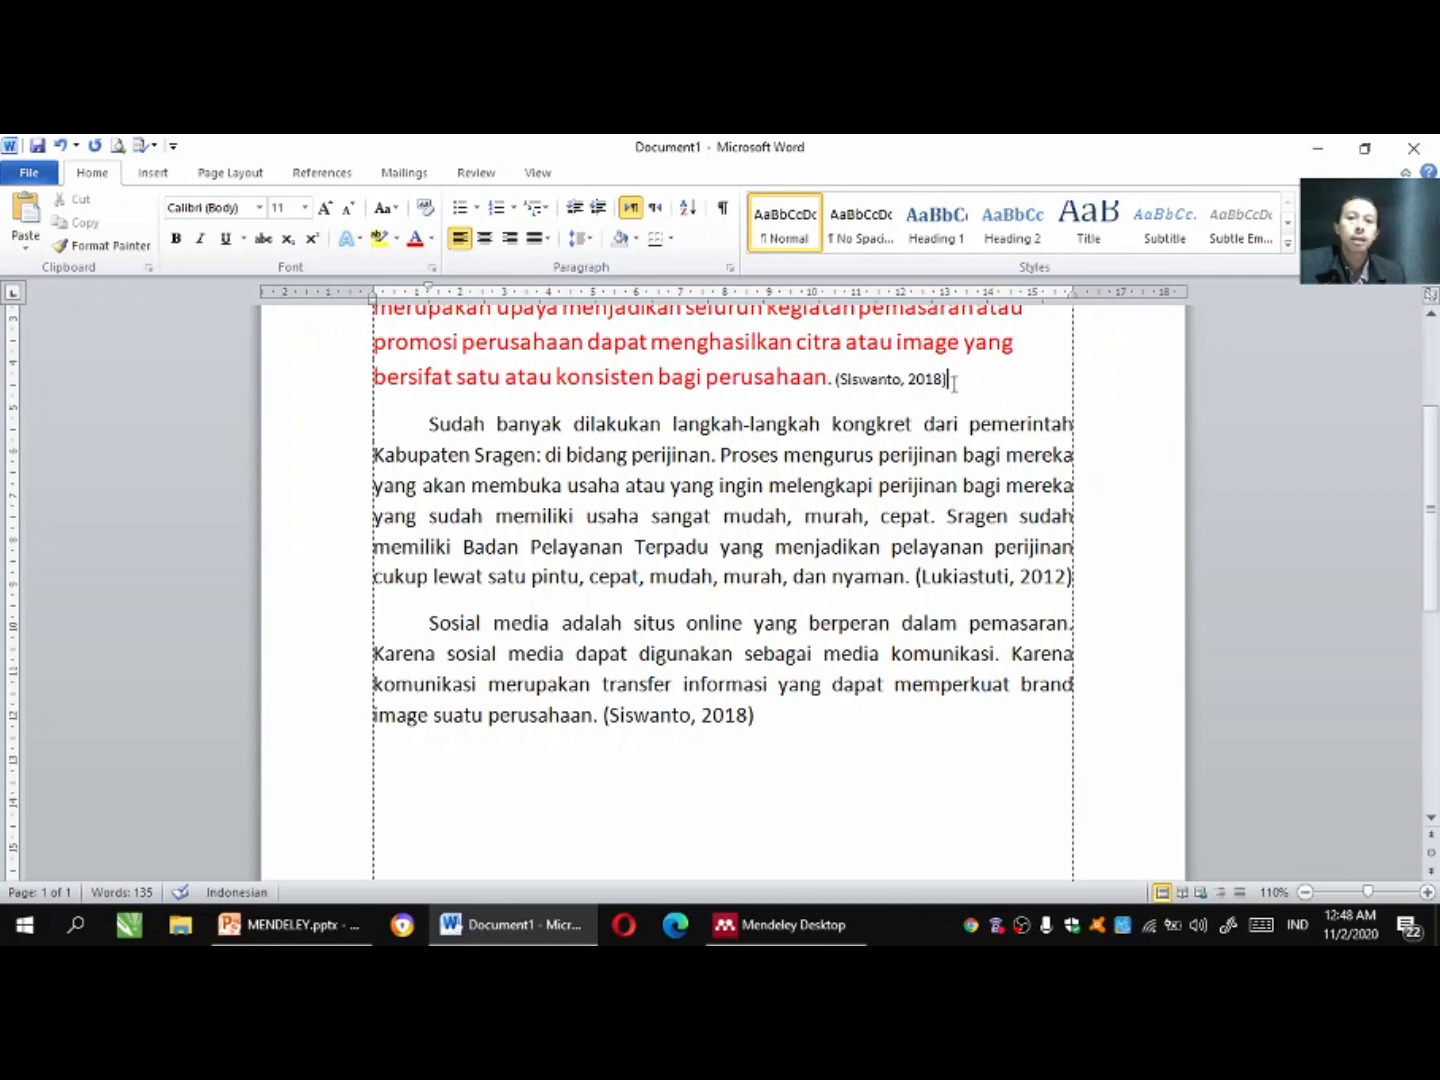
Change the Mendeley citation style to Modern Humanities Research Association 3rd edition (note with bibliography) and check the footnotes at the page end.
left_click(328, 176)
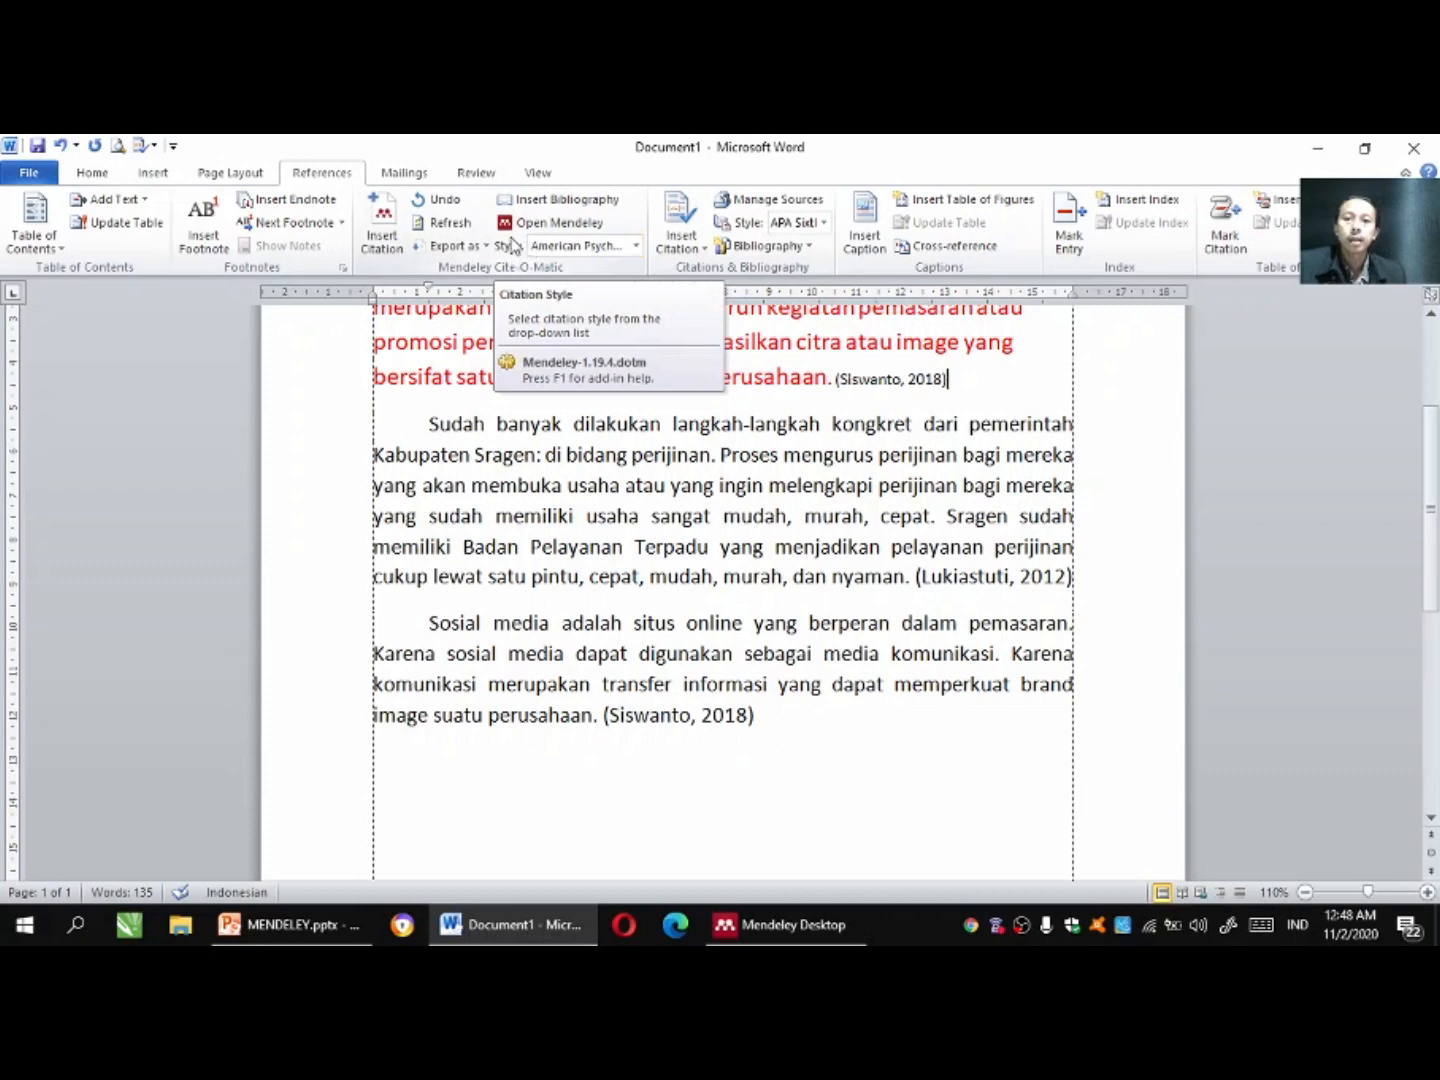
left_click(637, 248)
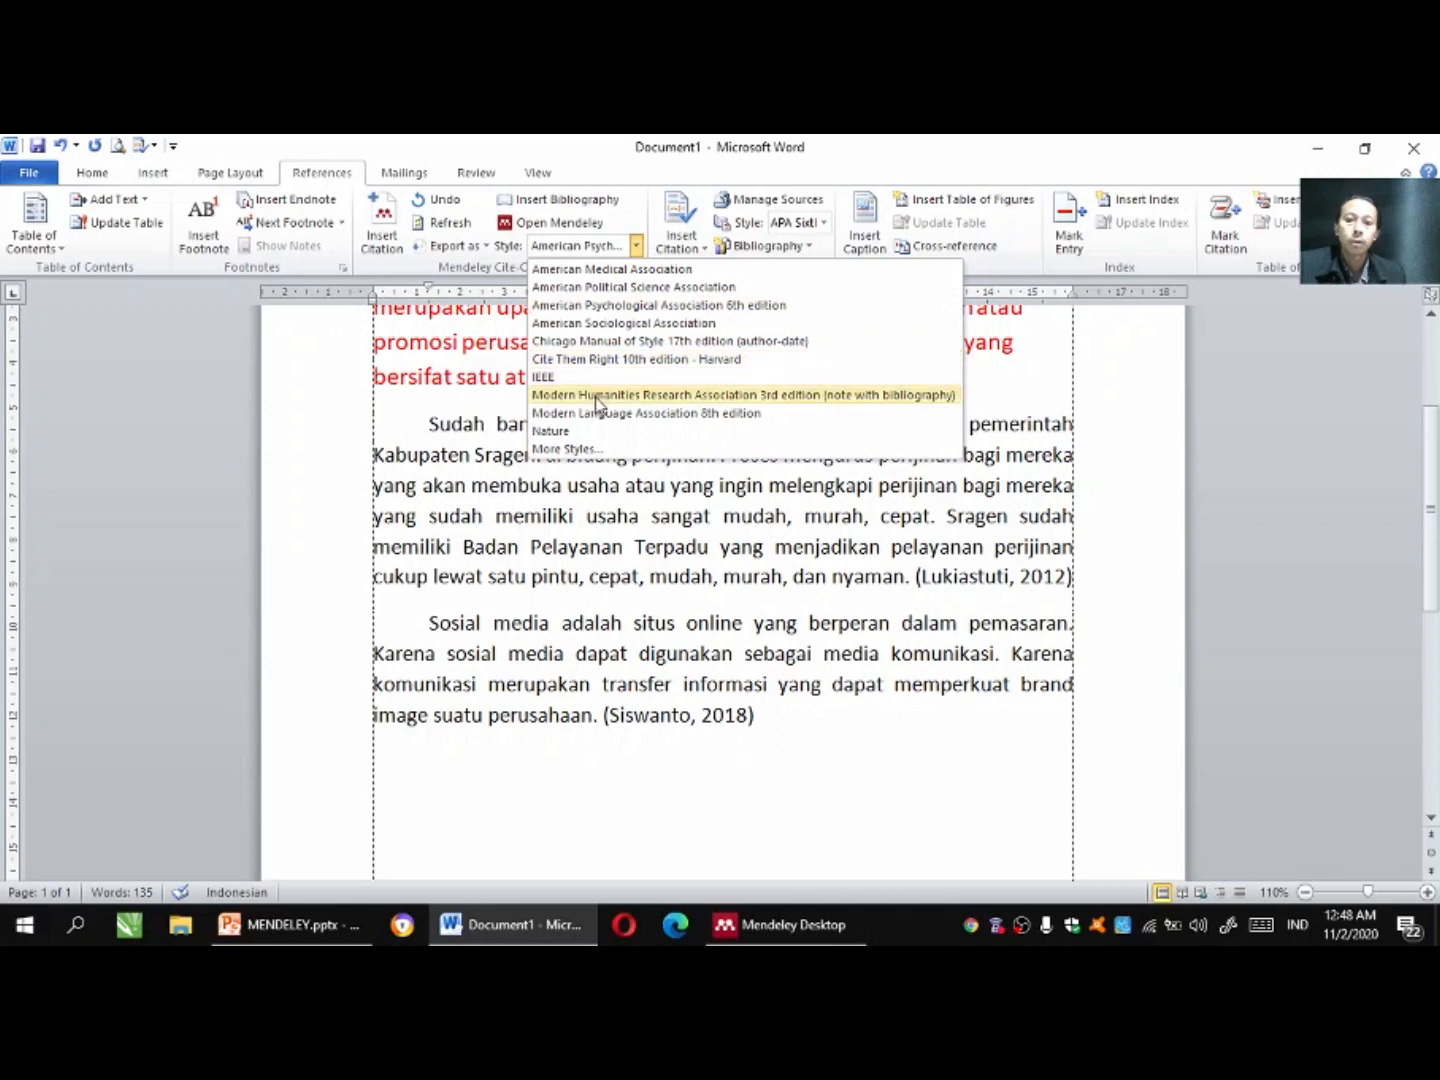
left_click(751, 397)
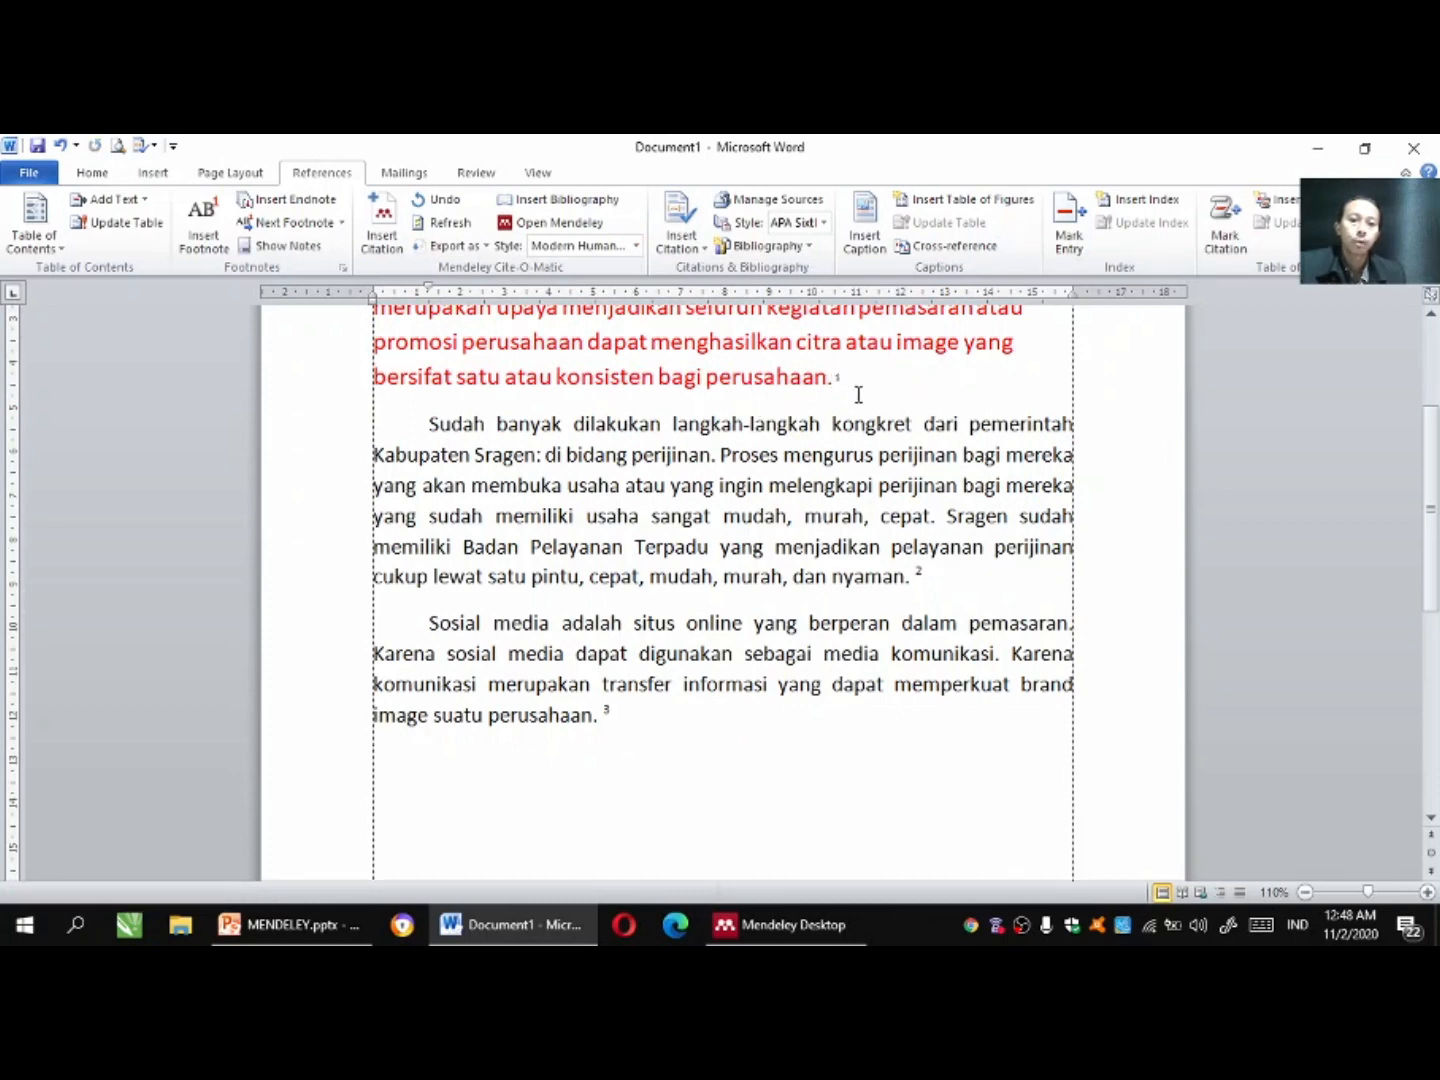
mouse_move(845, 378)
left_click_drag(1432, 510, 1436, 677)
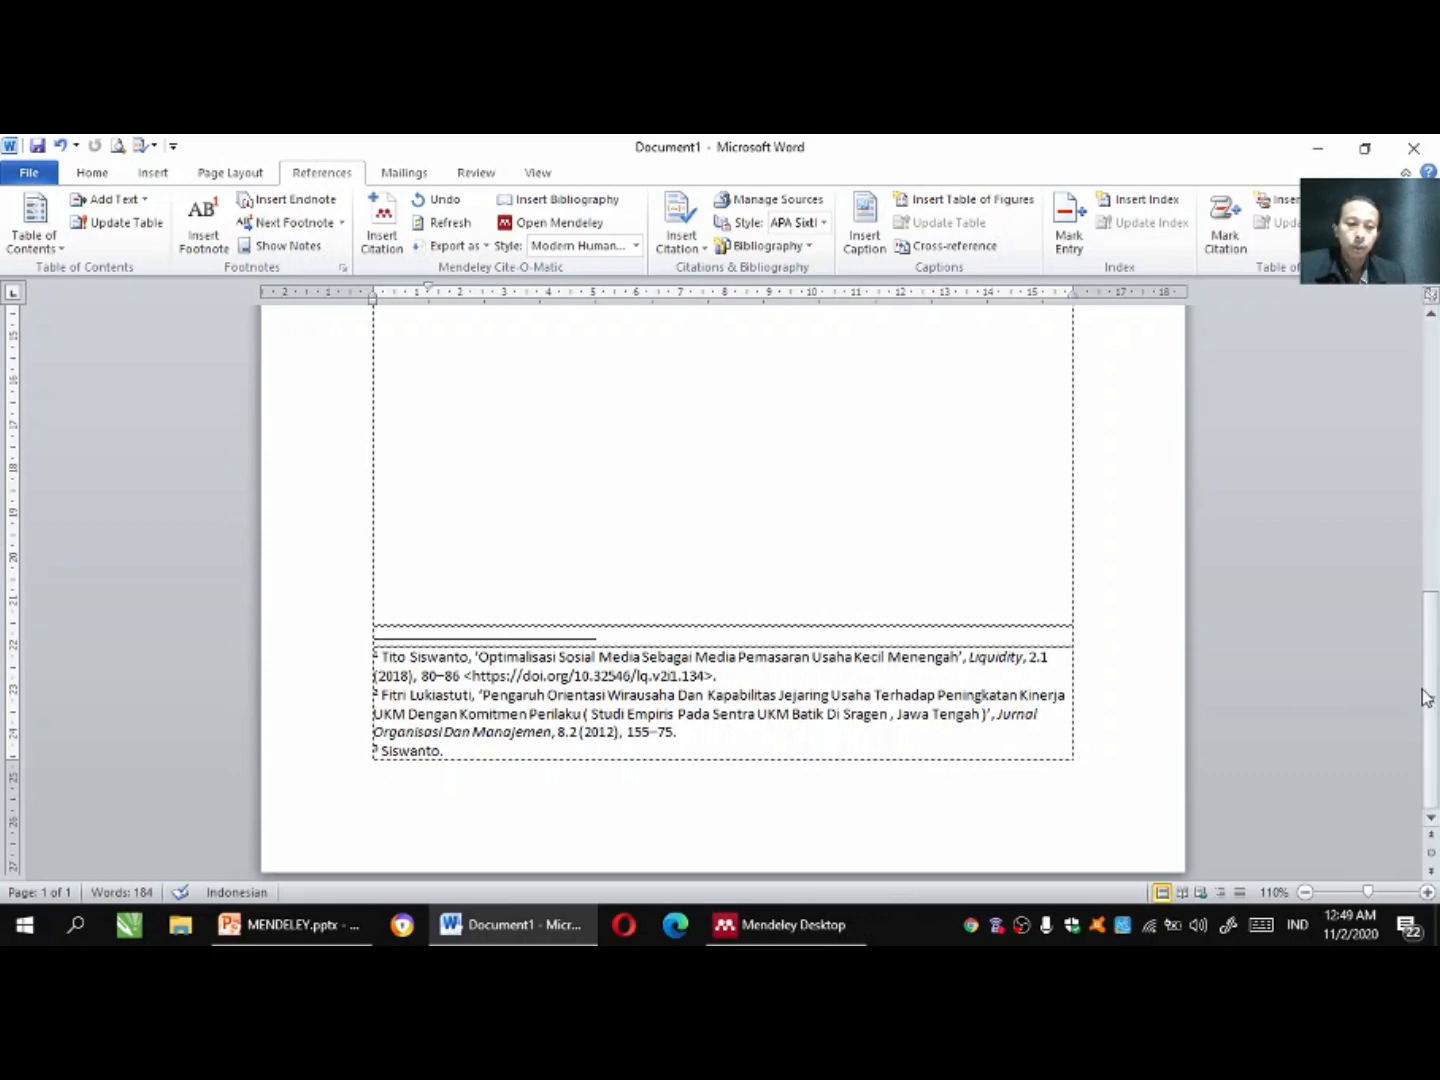
Delete the red first passage together with its footnote citation.
left_click_drag(1428, 697, 1401, 464)
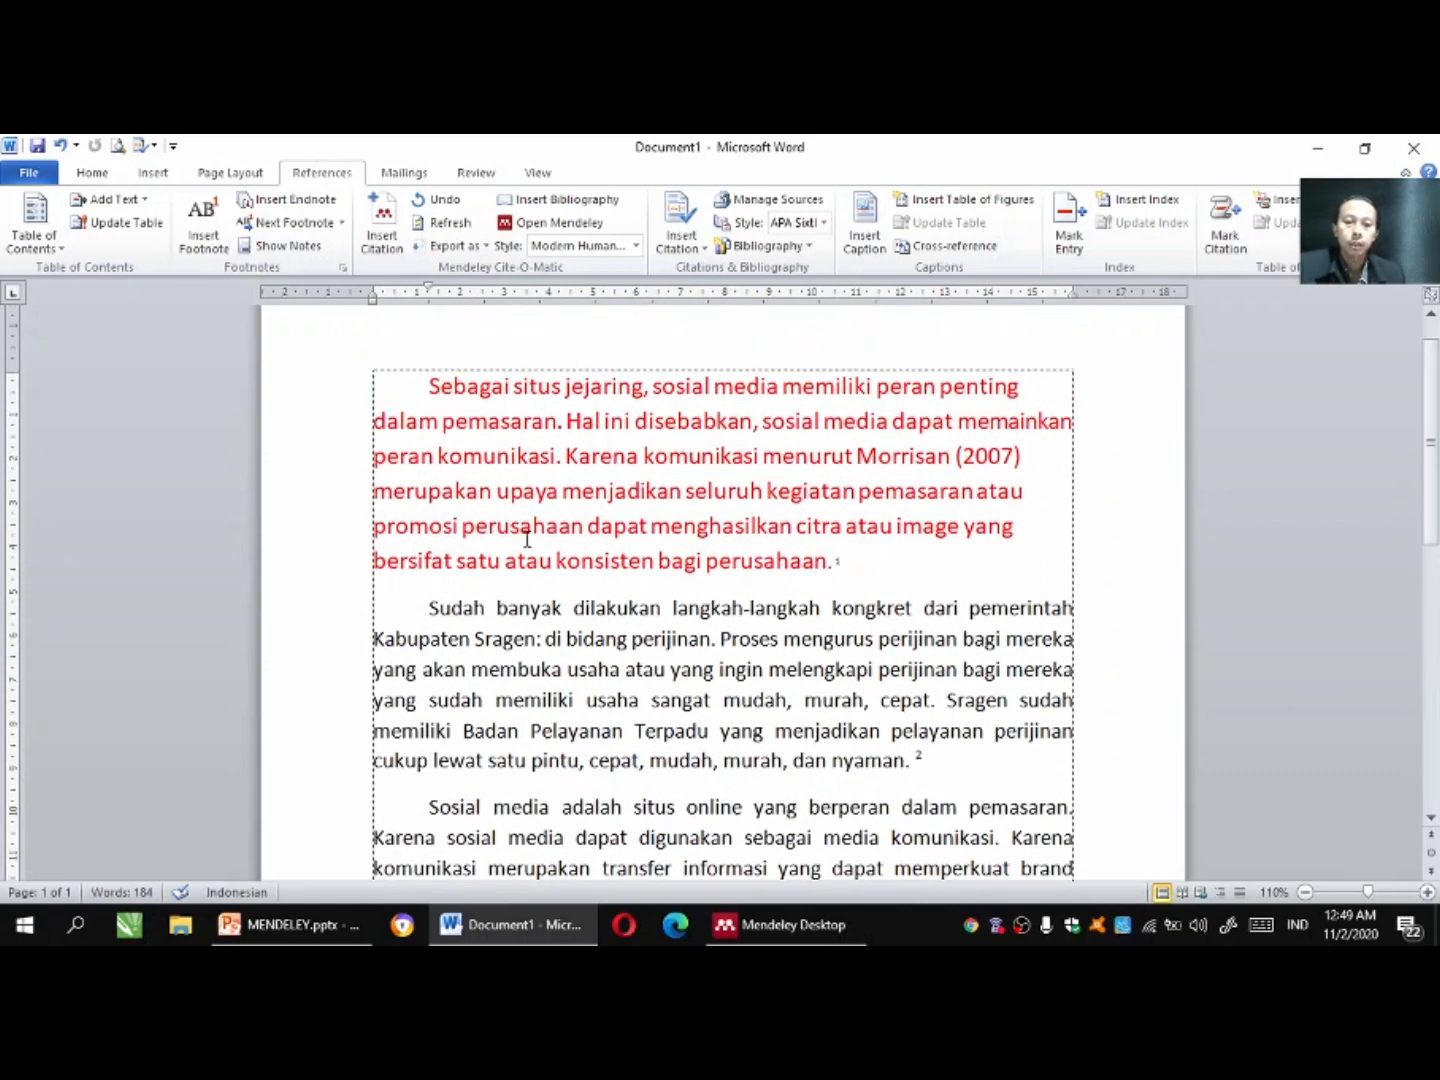
left_click_drag(425, 382, 862, 573)
key("Delete")
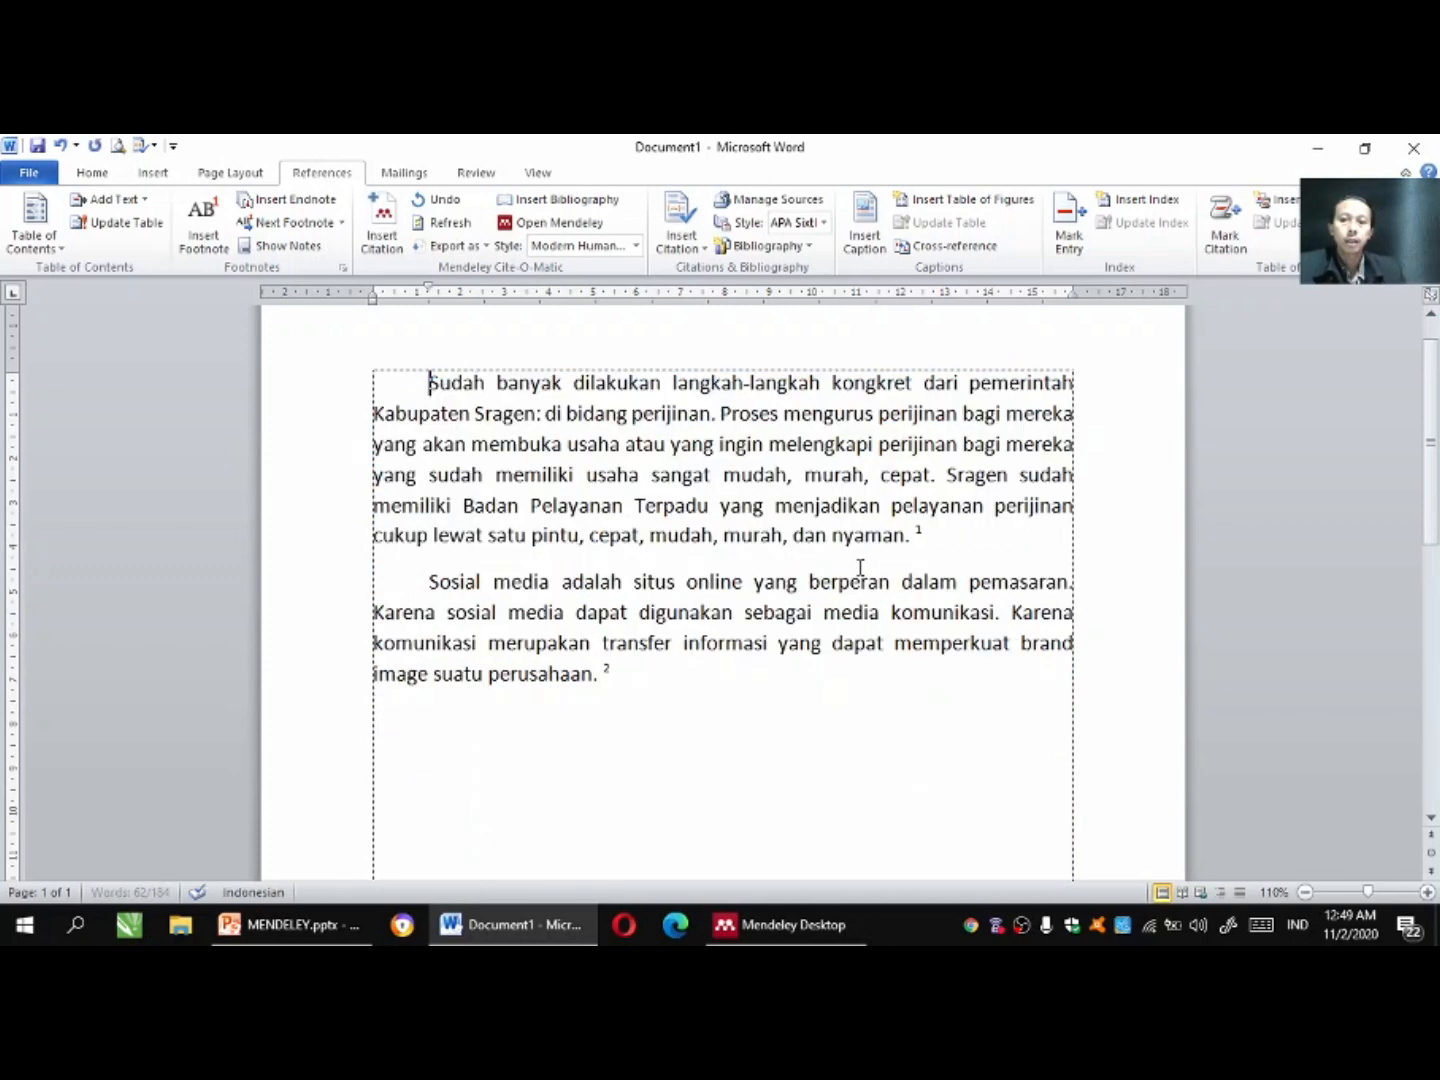
Change the Mendeley citation style of the document to American Psychological Association 6th edition.
left_click(943, 536)
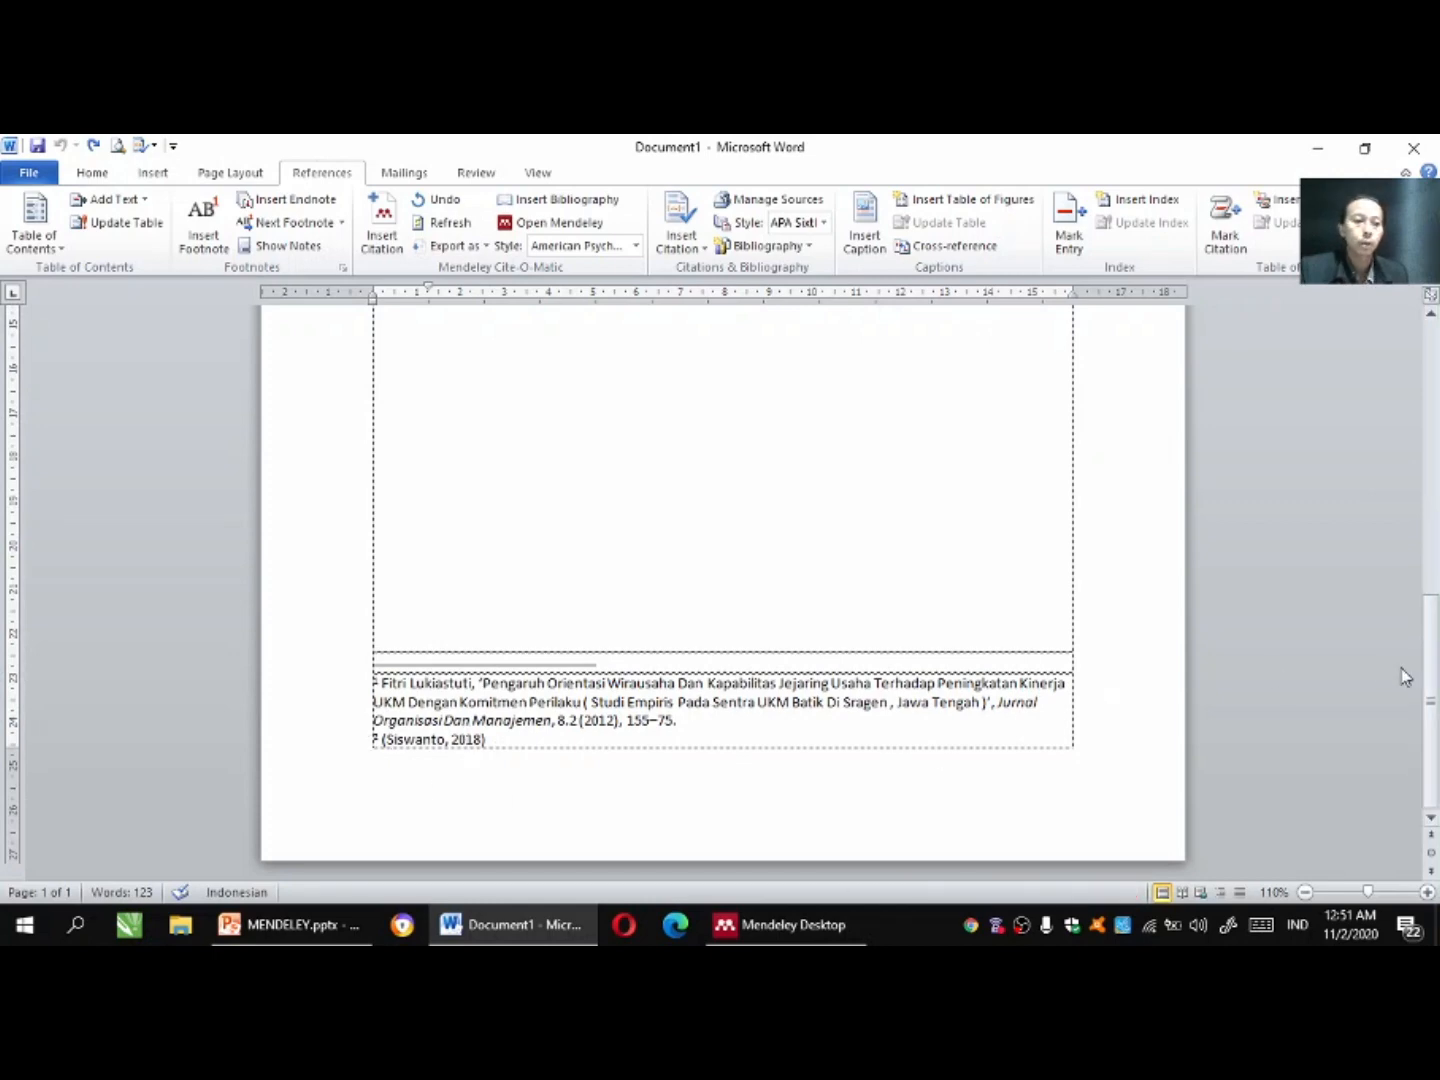
left_click_drag(1429, 680, 1392, 432)
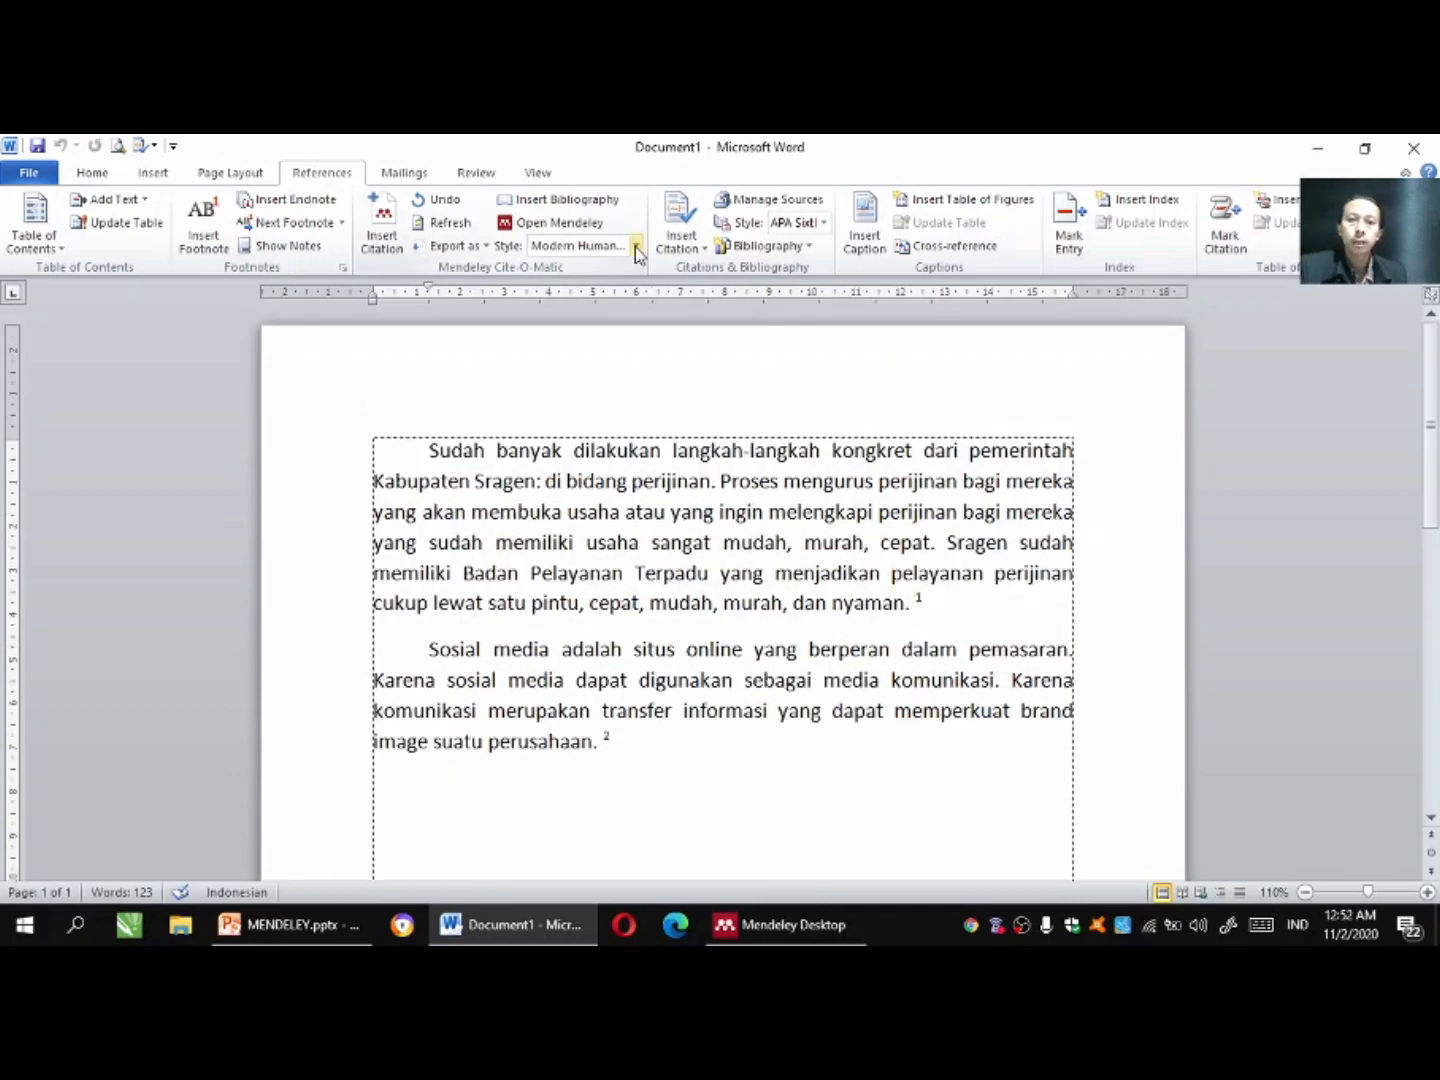
left_click(635, 248)
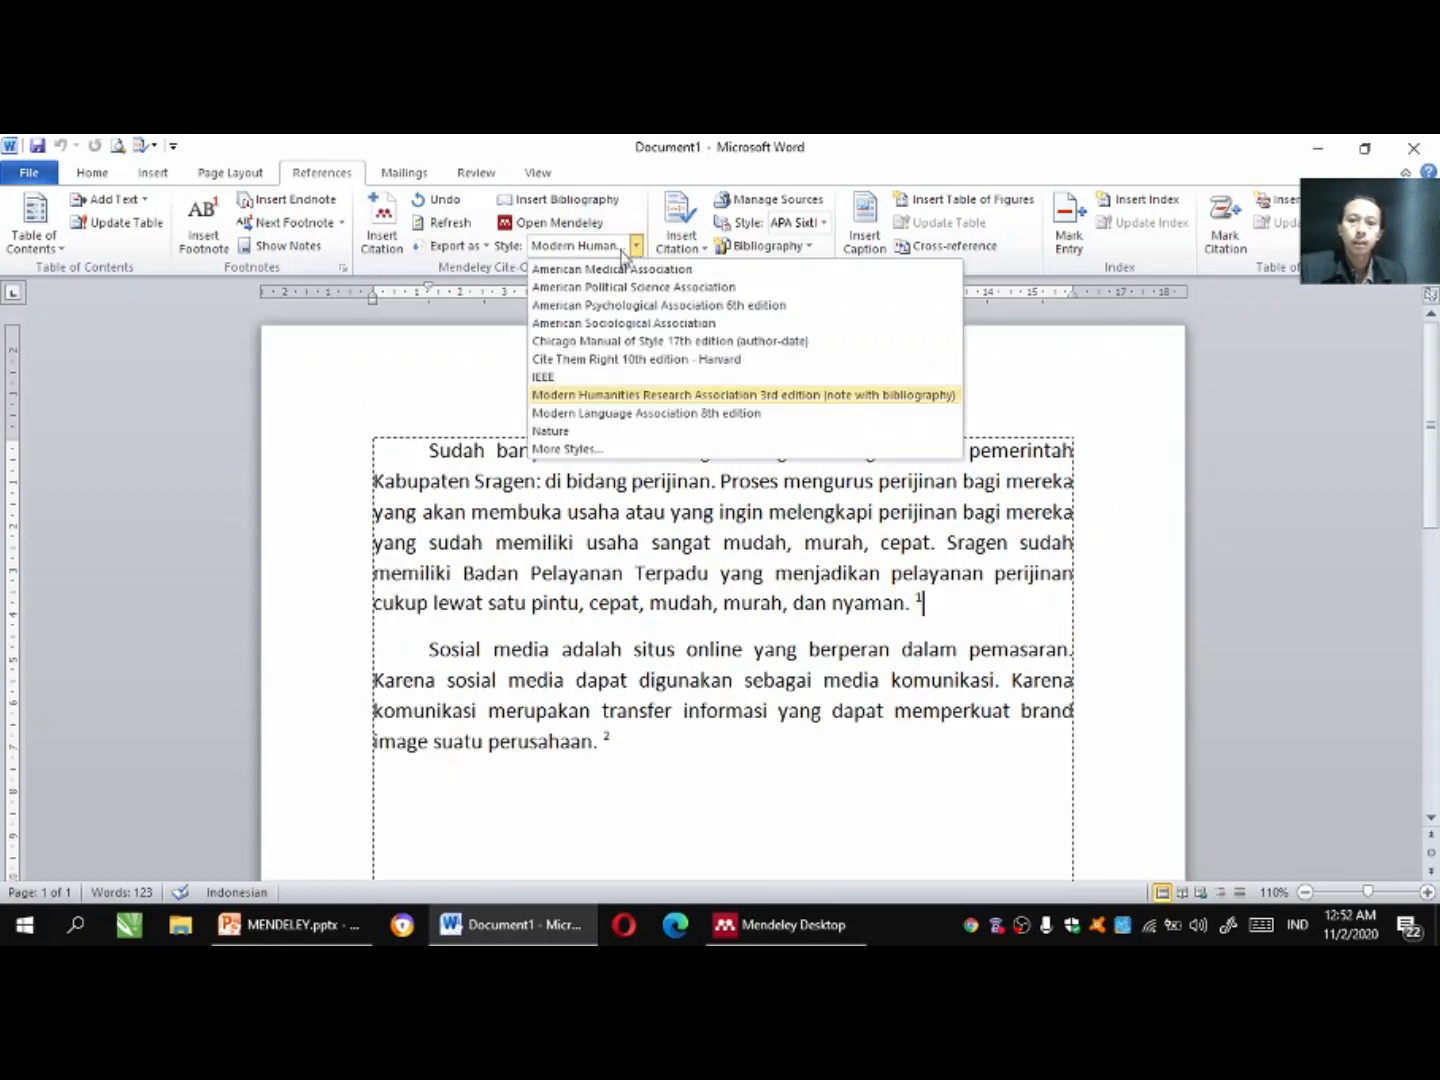
left_click(589, 309)
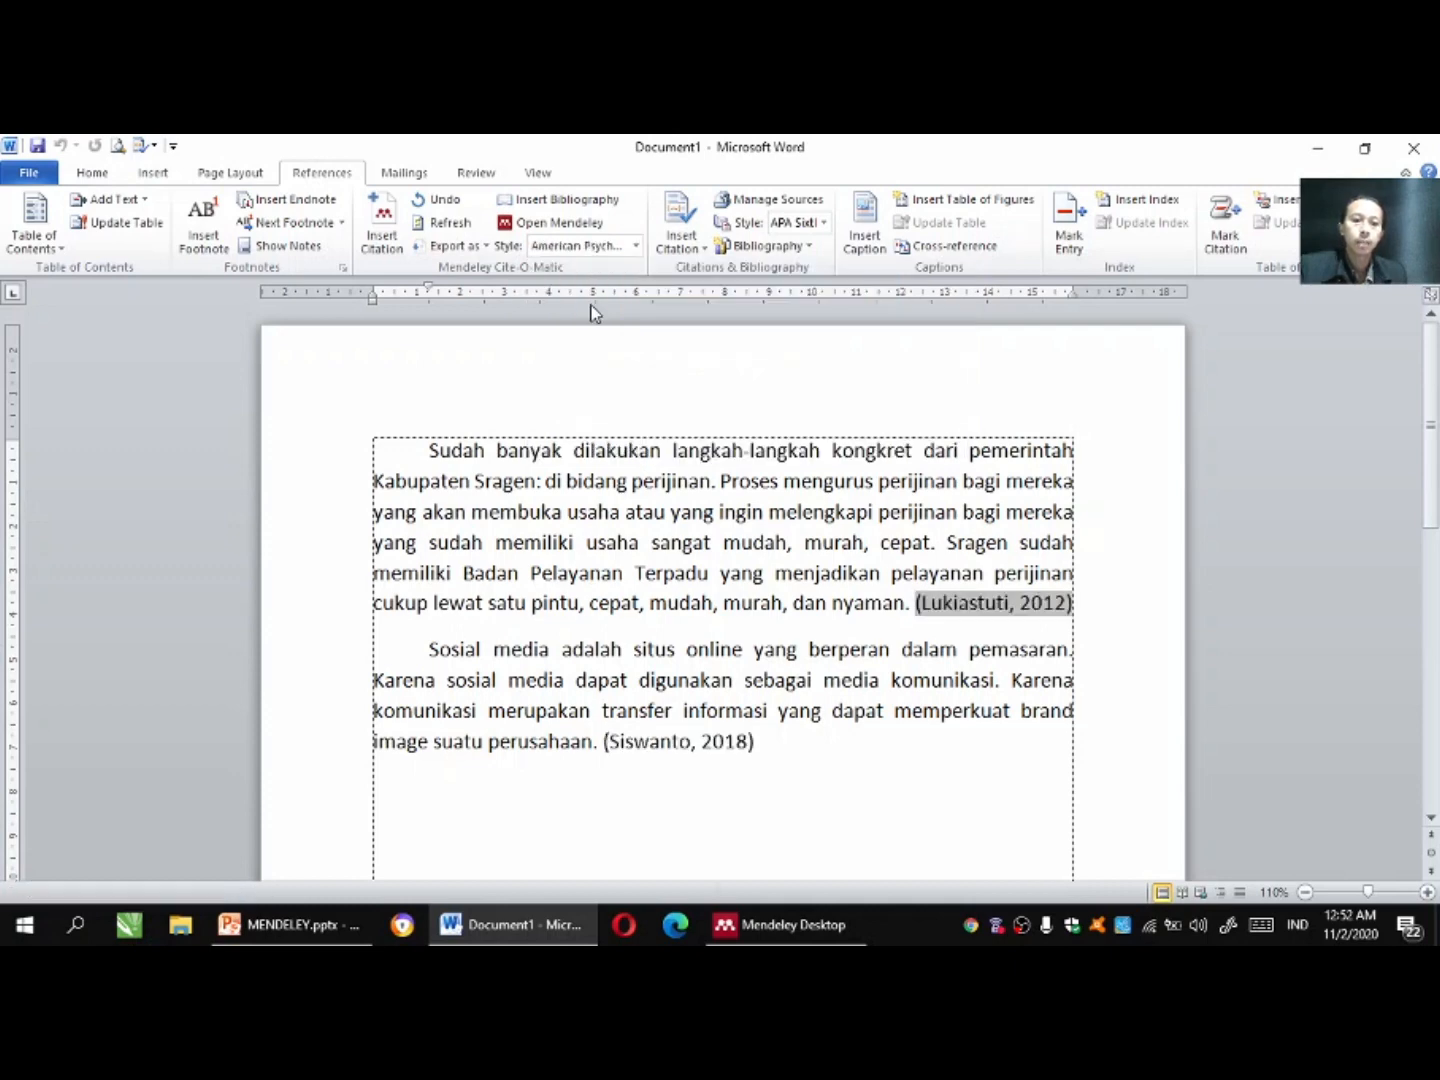
left_click(1088, 610)
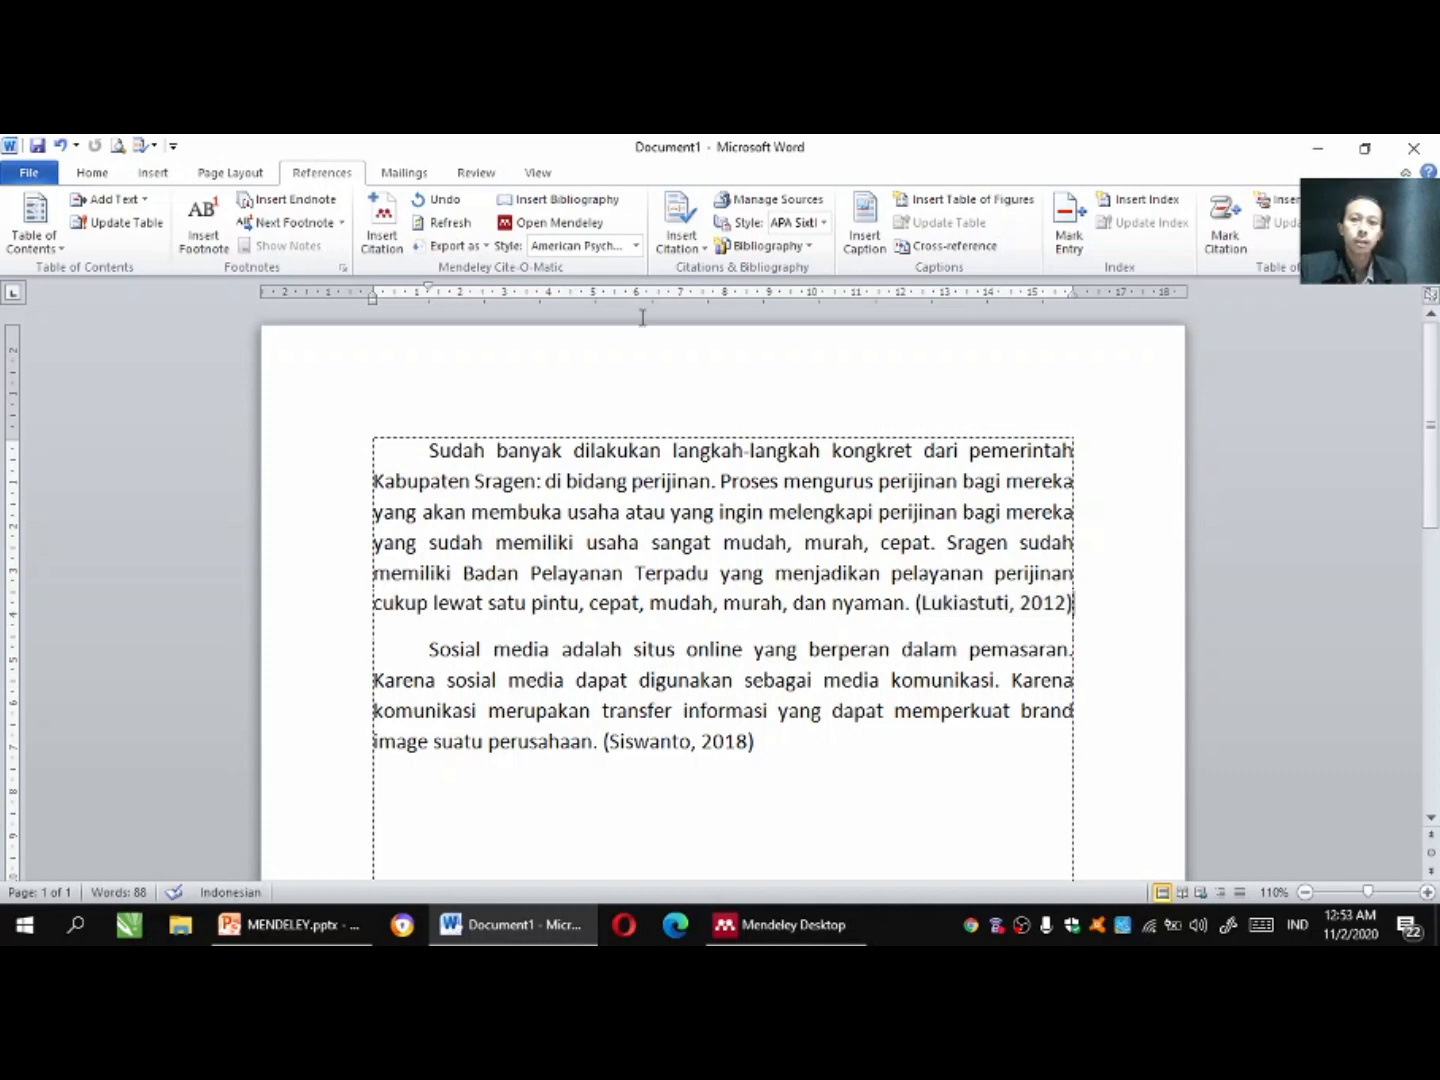
Switch the Mendeley citation style to Modern Humanities Research Association 3rd edition (note with bibliography) and check the footnotes at the page end.
left_click(636, 246)
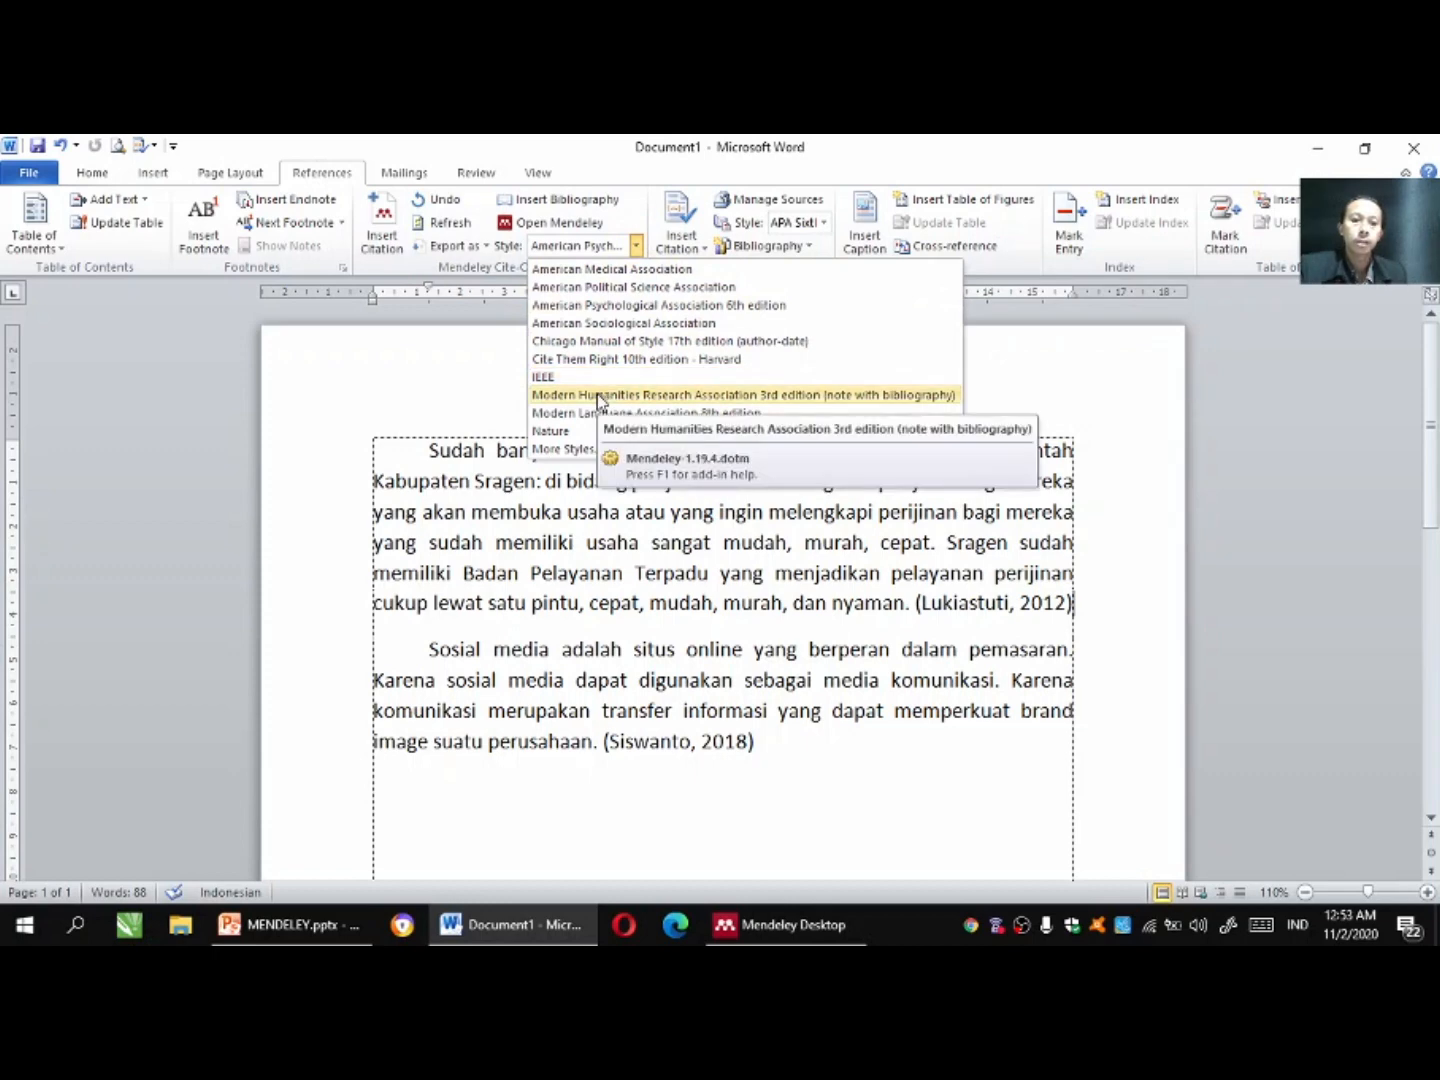
left_click(590, 394)
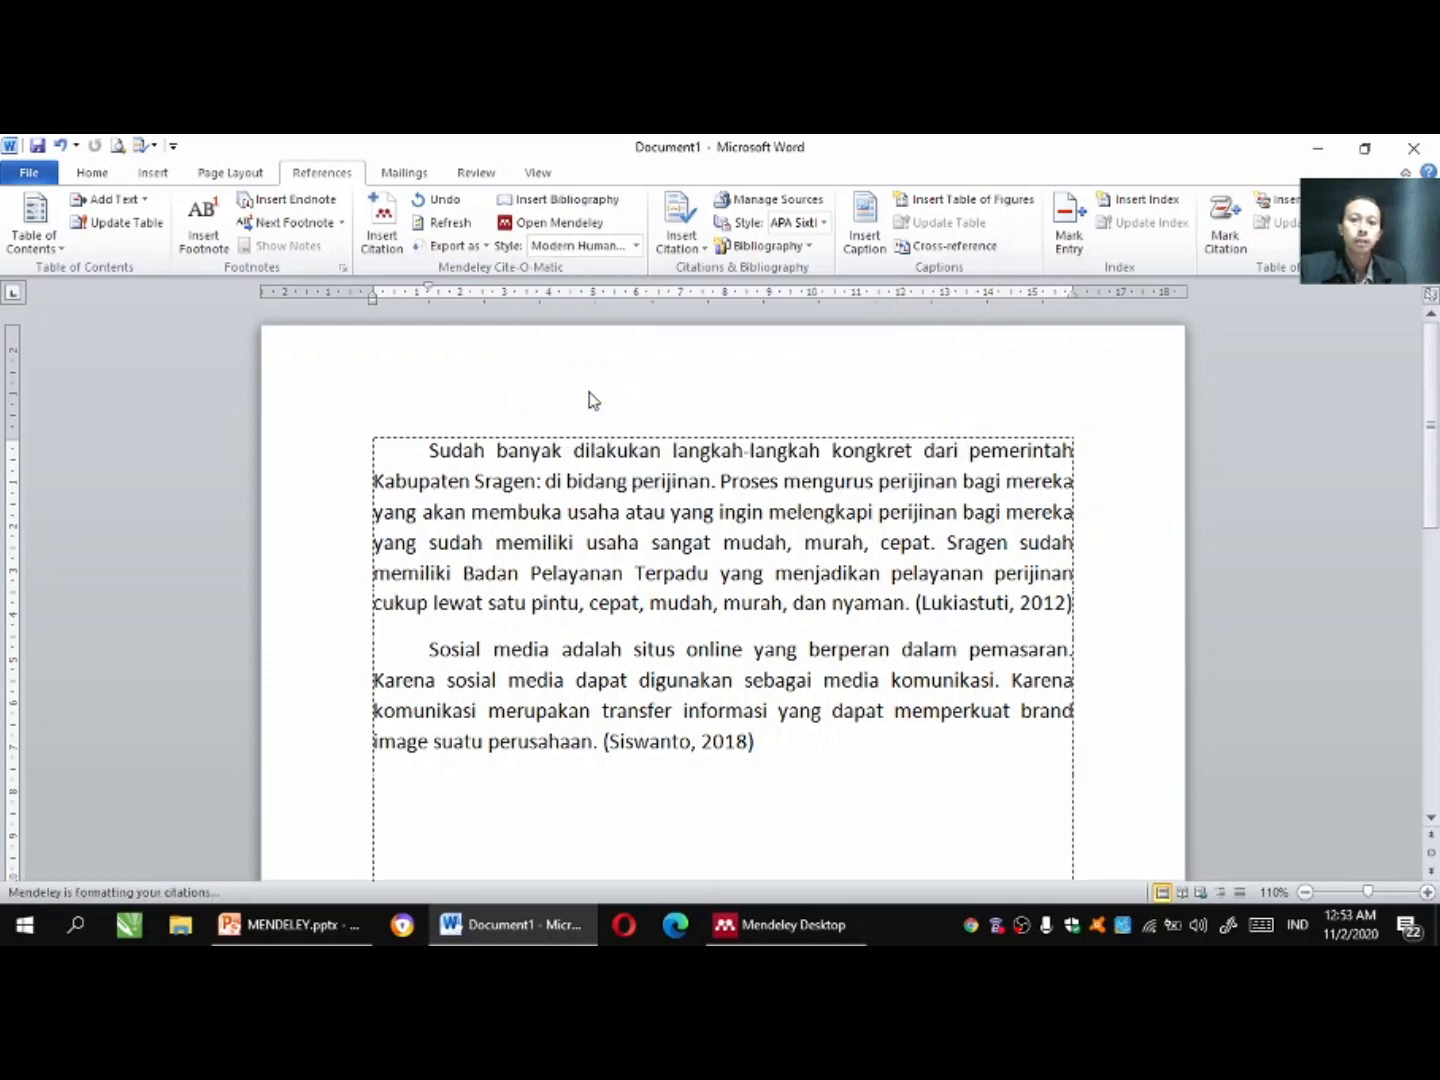
left_click_drag(1429, 512, 1406, 767)
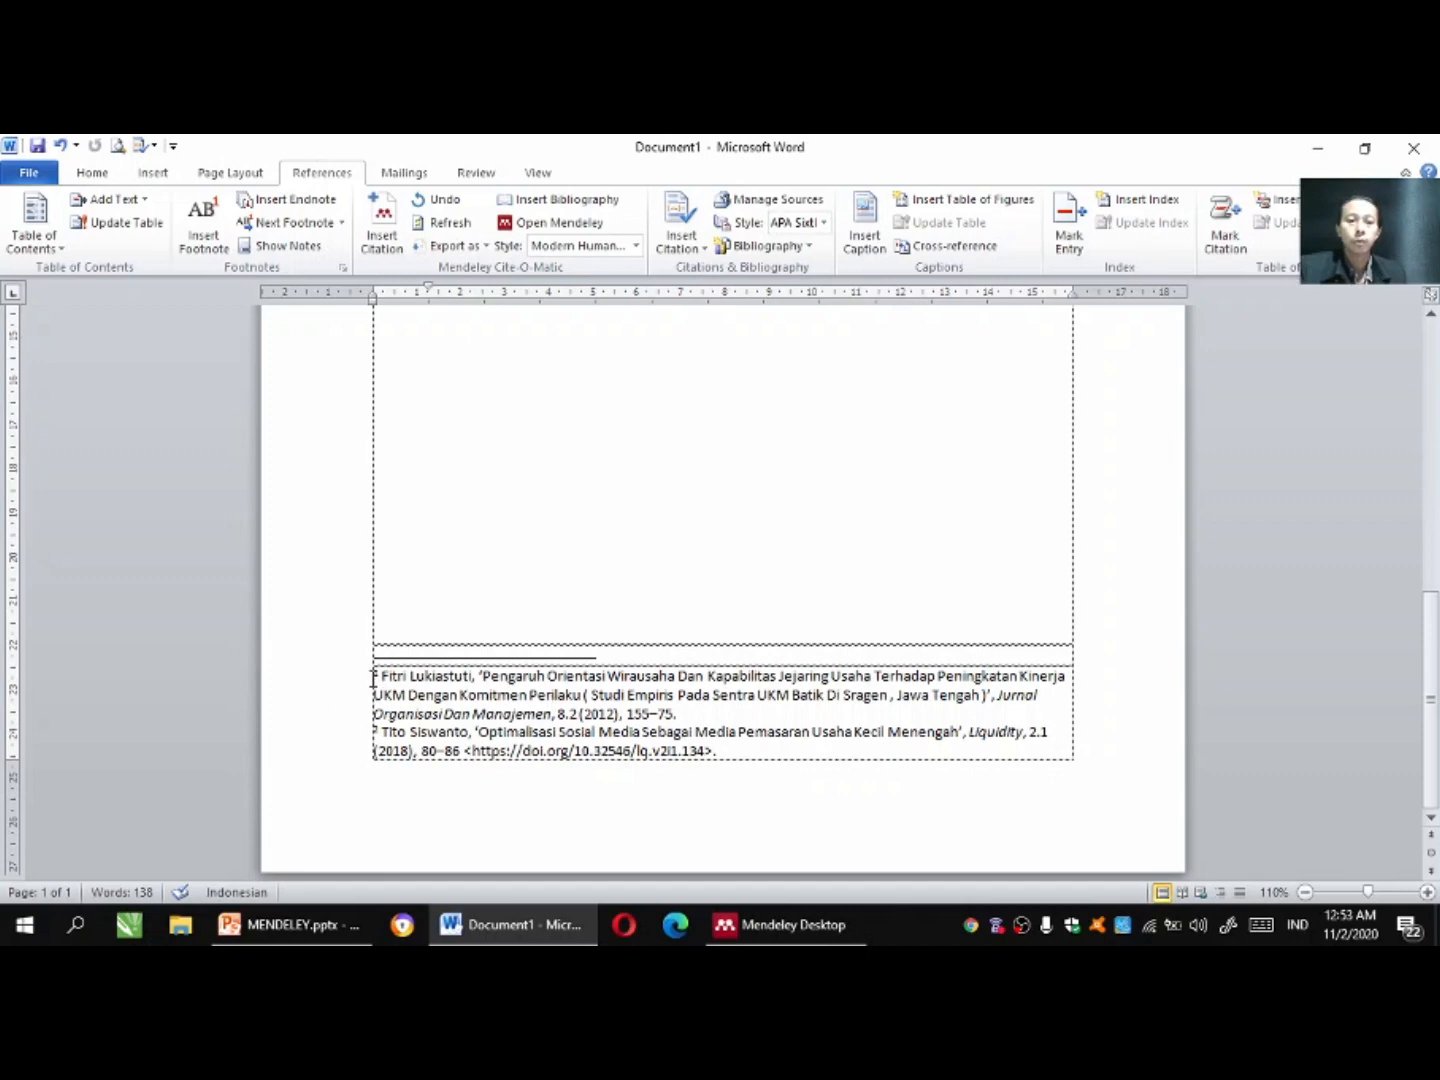
left_click_drag(1430, 772, 1425, 516)
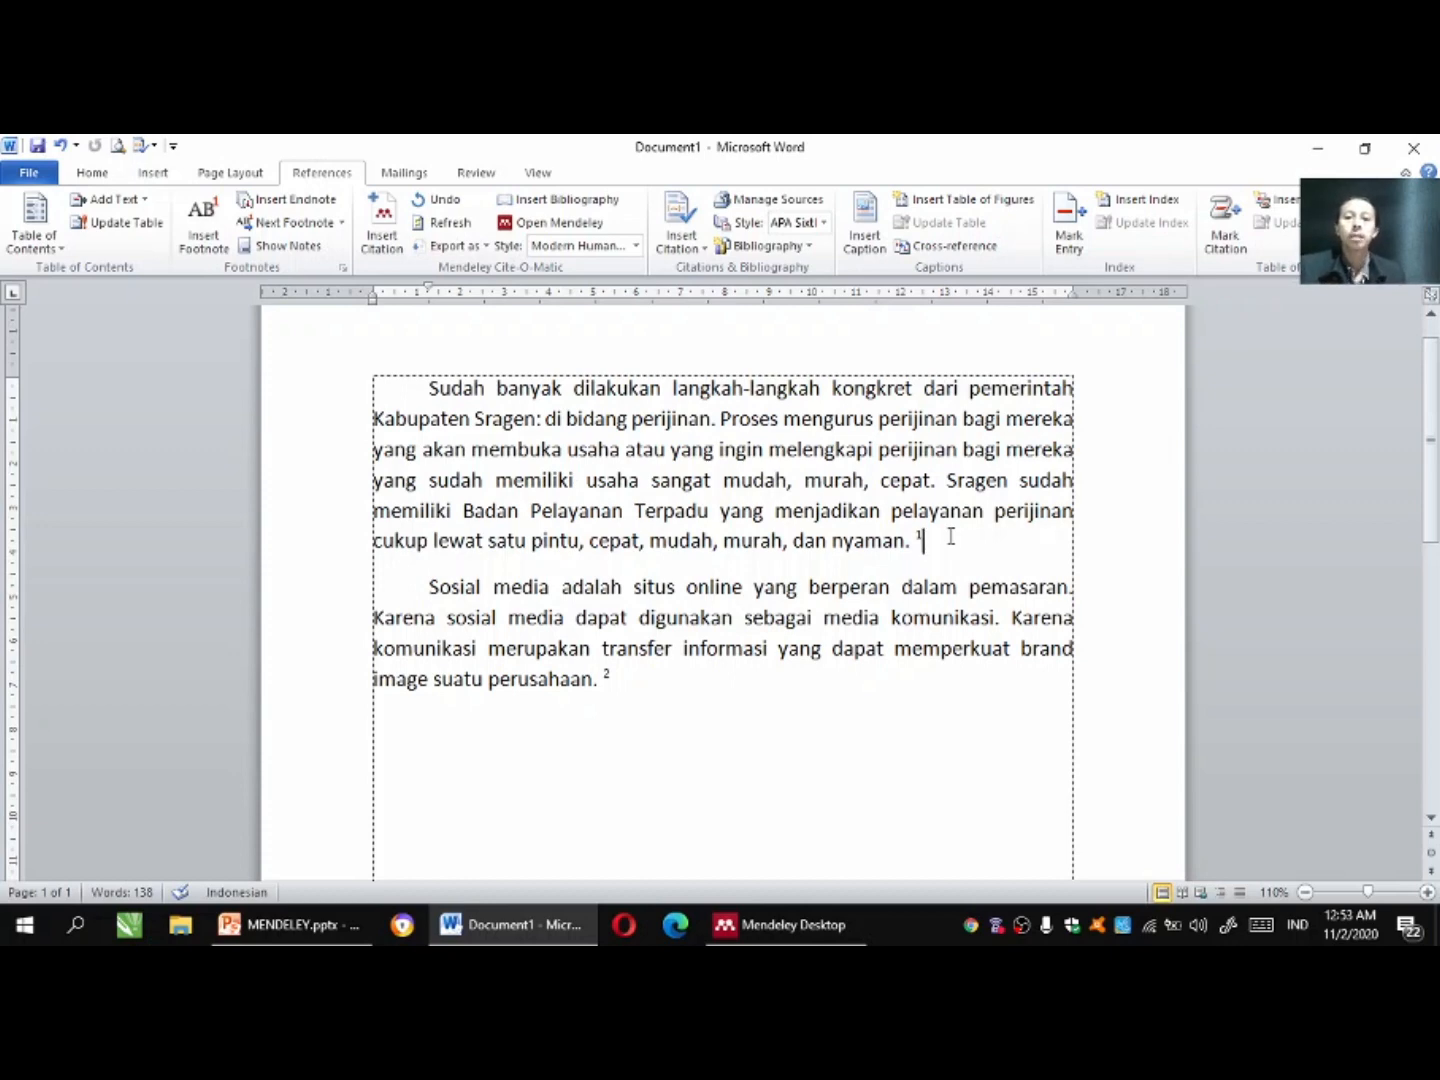
scroll(1217, 516, "up", 1)
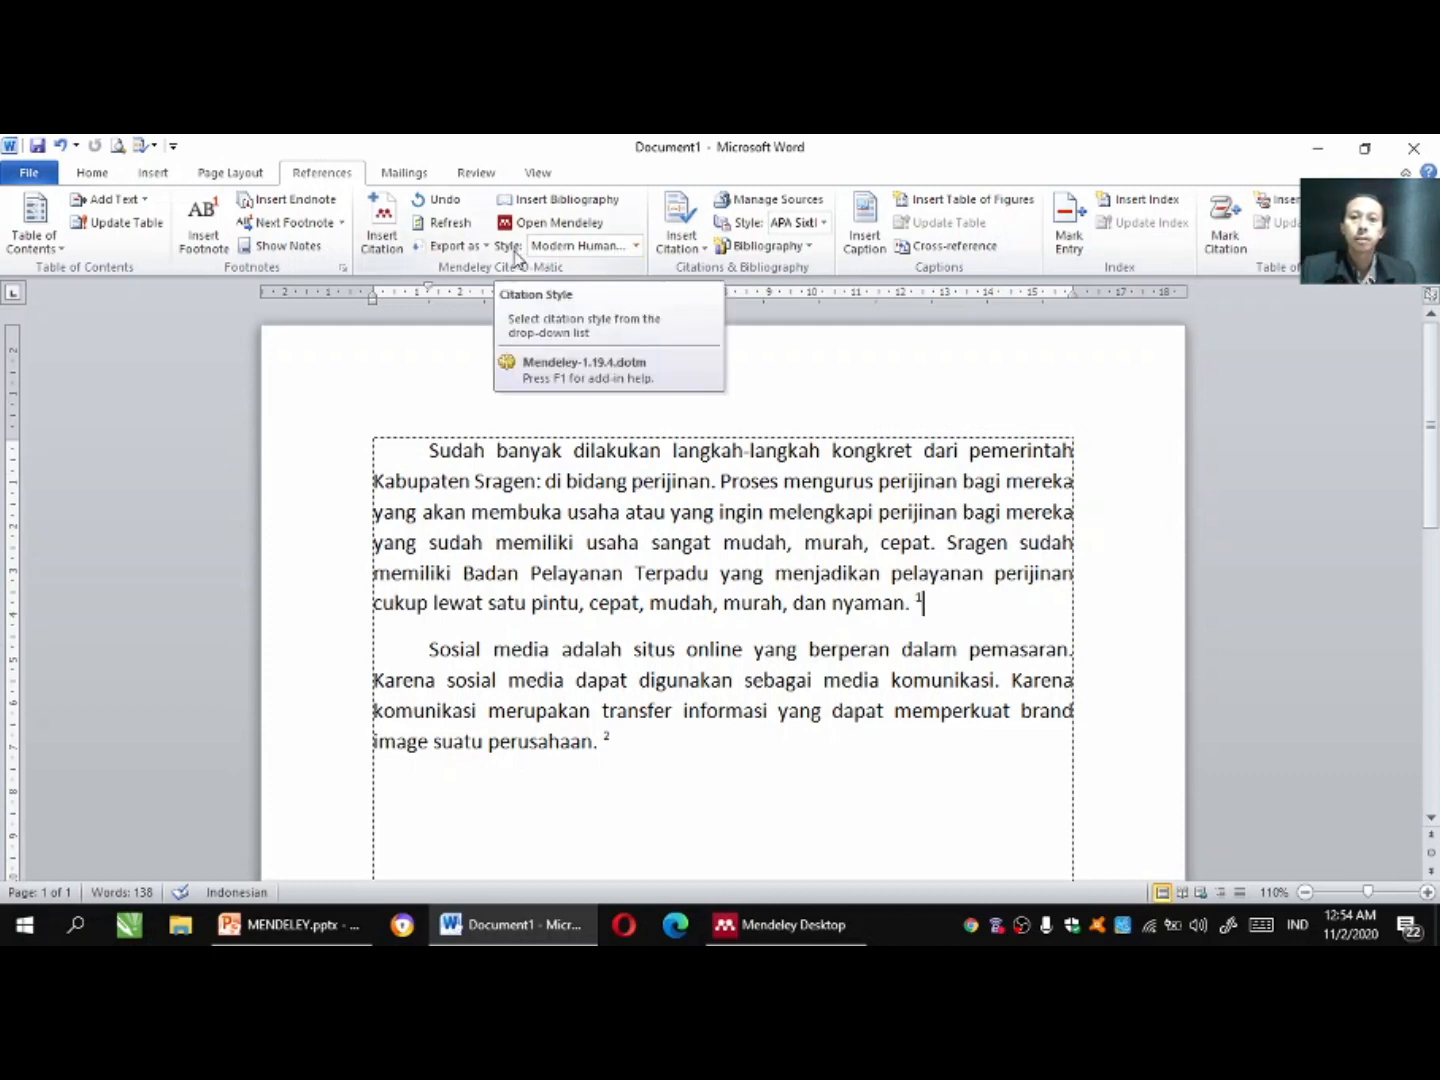
Return the Mendeley citation style to American Psychological Association 6th edition and check the page end and both in-text citations.
left_click(635, 249)
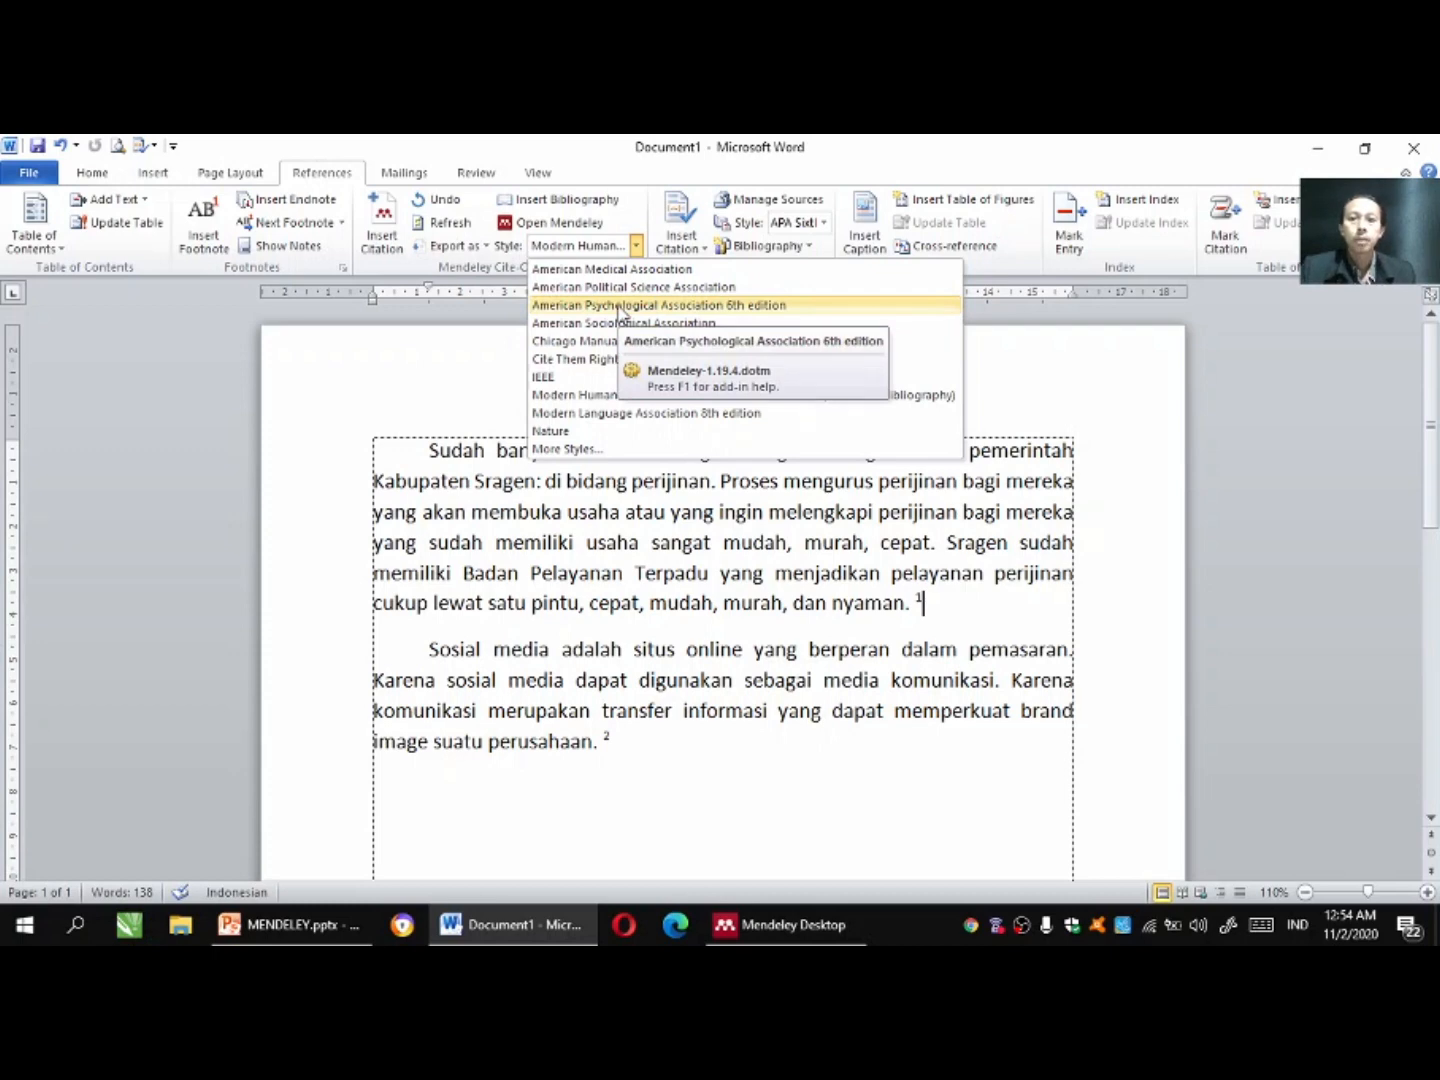
left_click(619, 306)
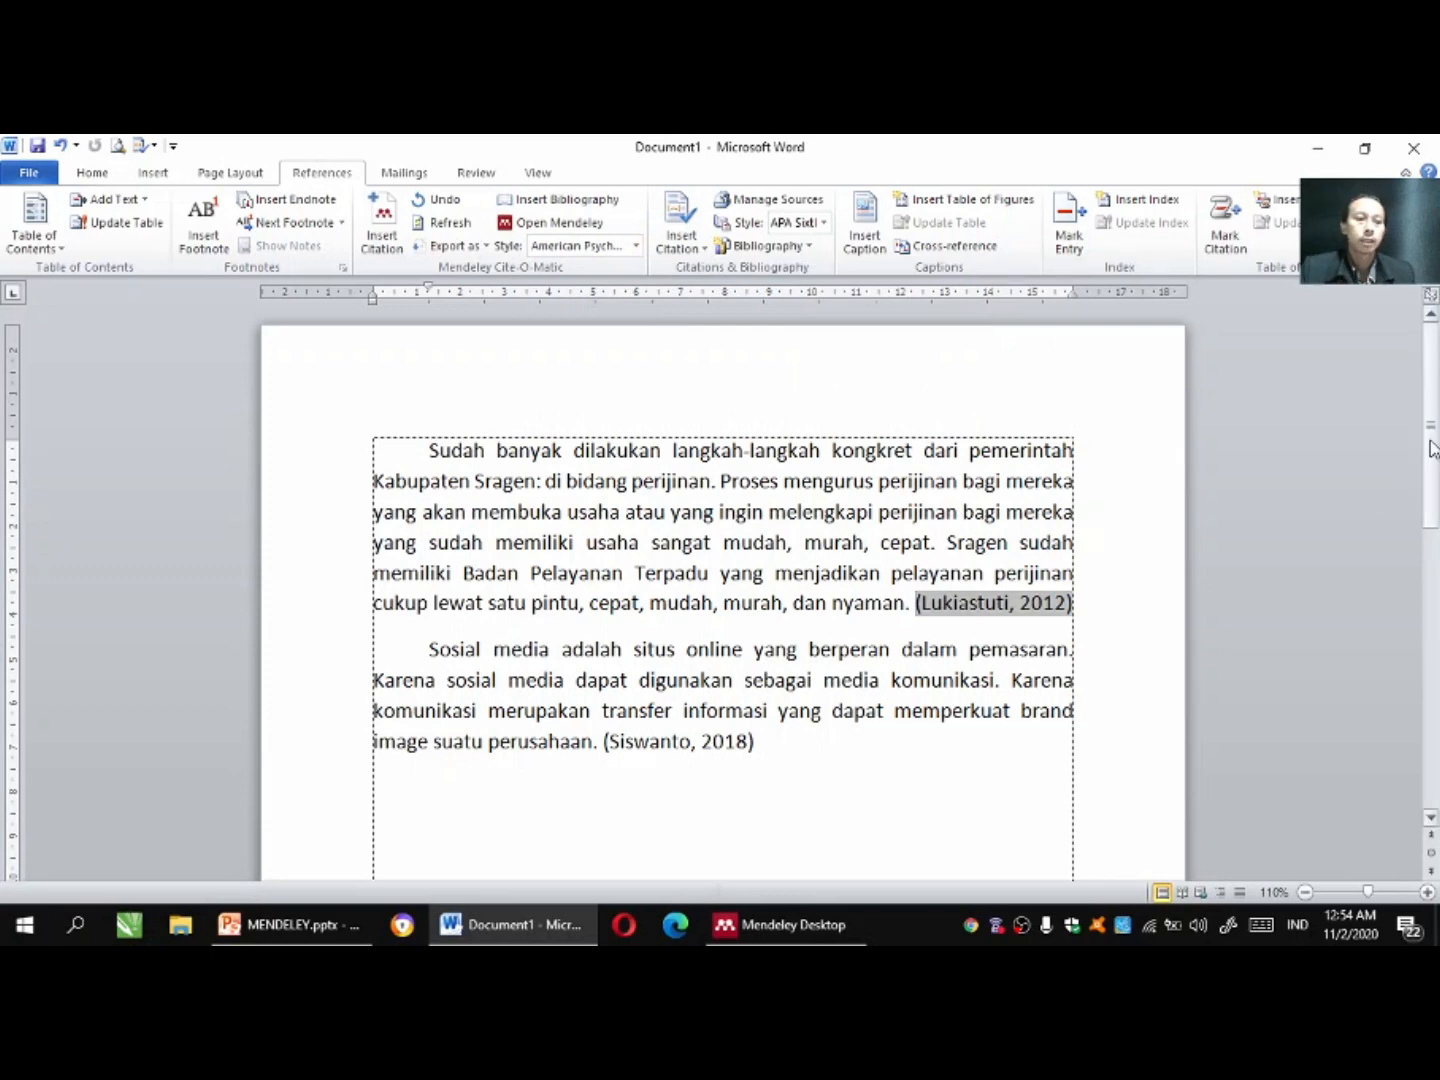
scroll(1395, 500, "down", 12)
scroll(1405, 751, "up", 6)
scroll(1391, 540, "up", 8)
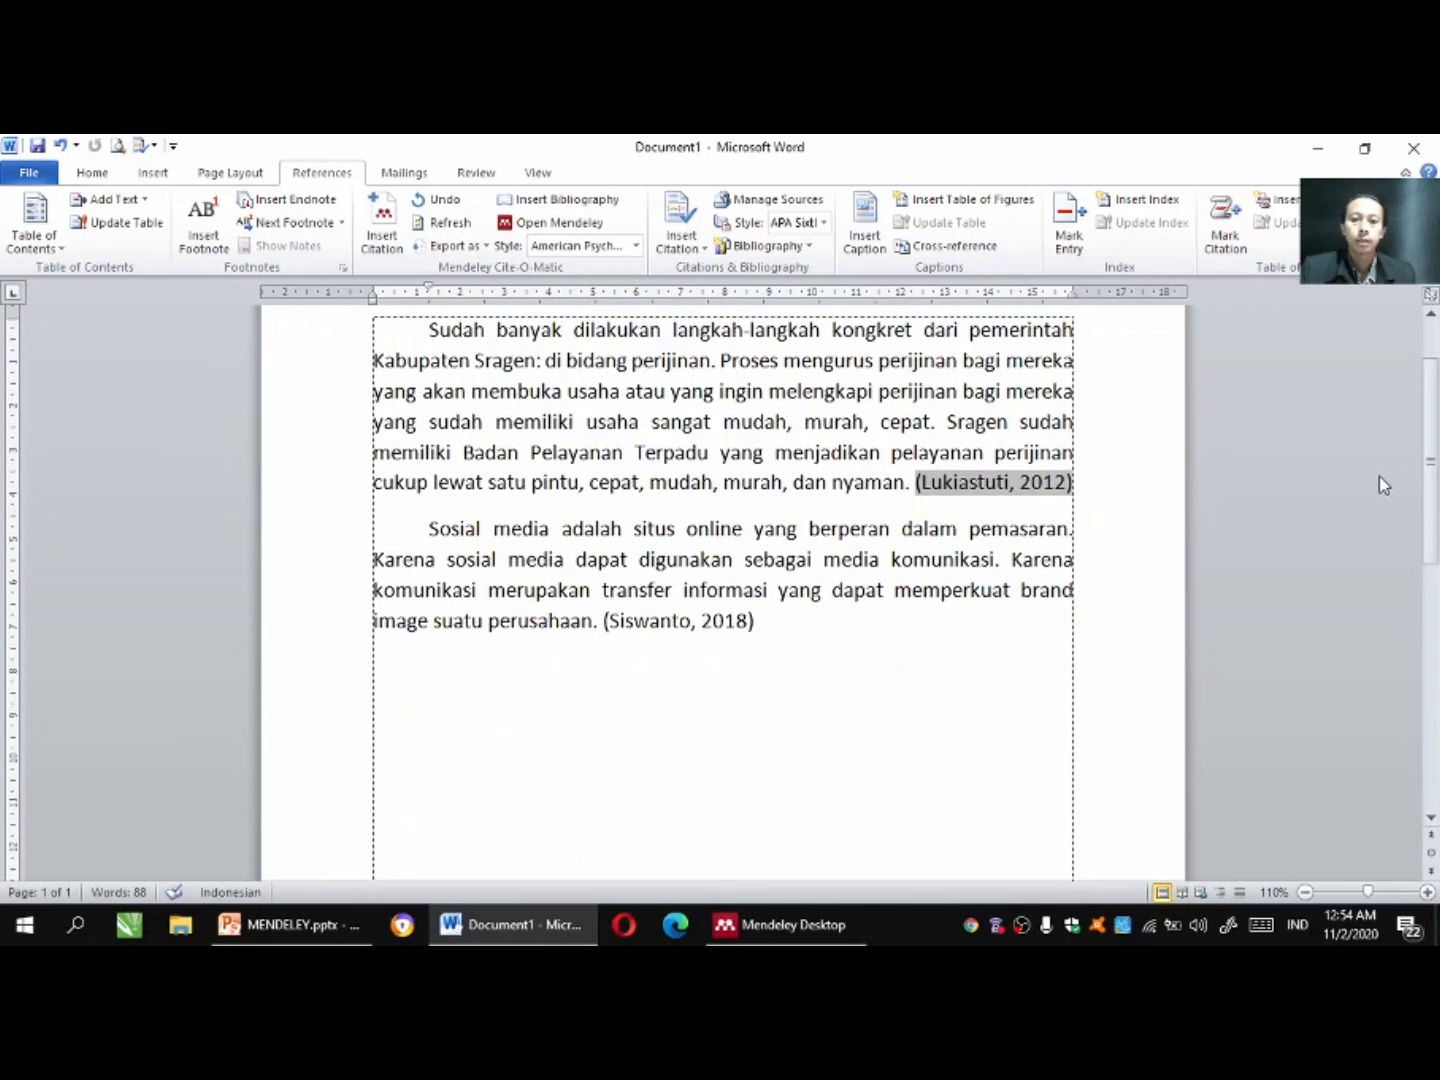
left_click(793, 698)
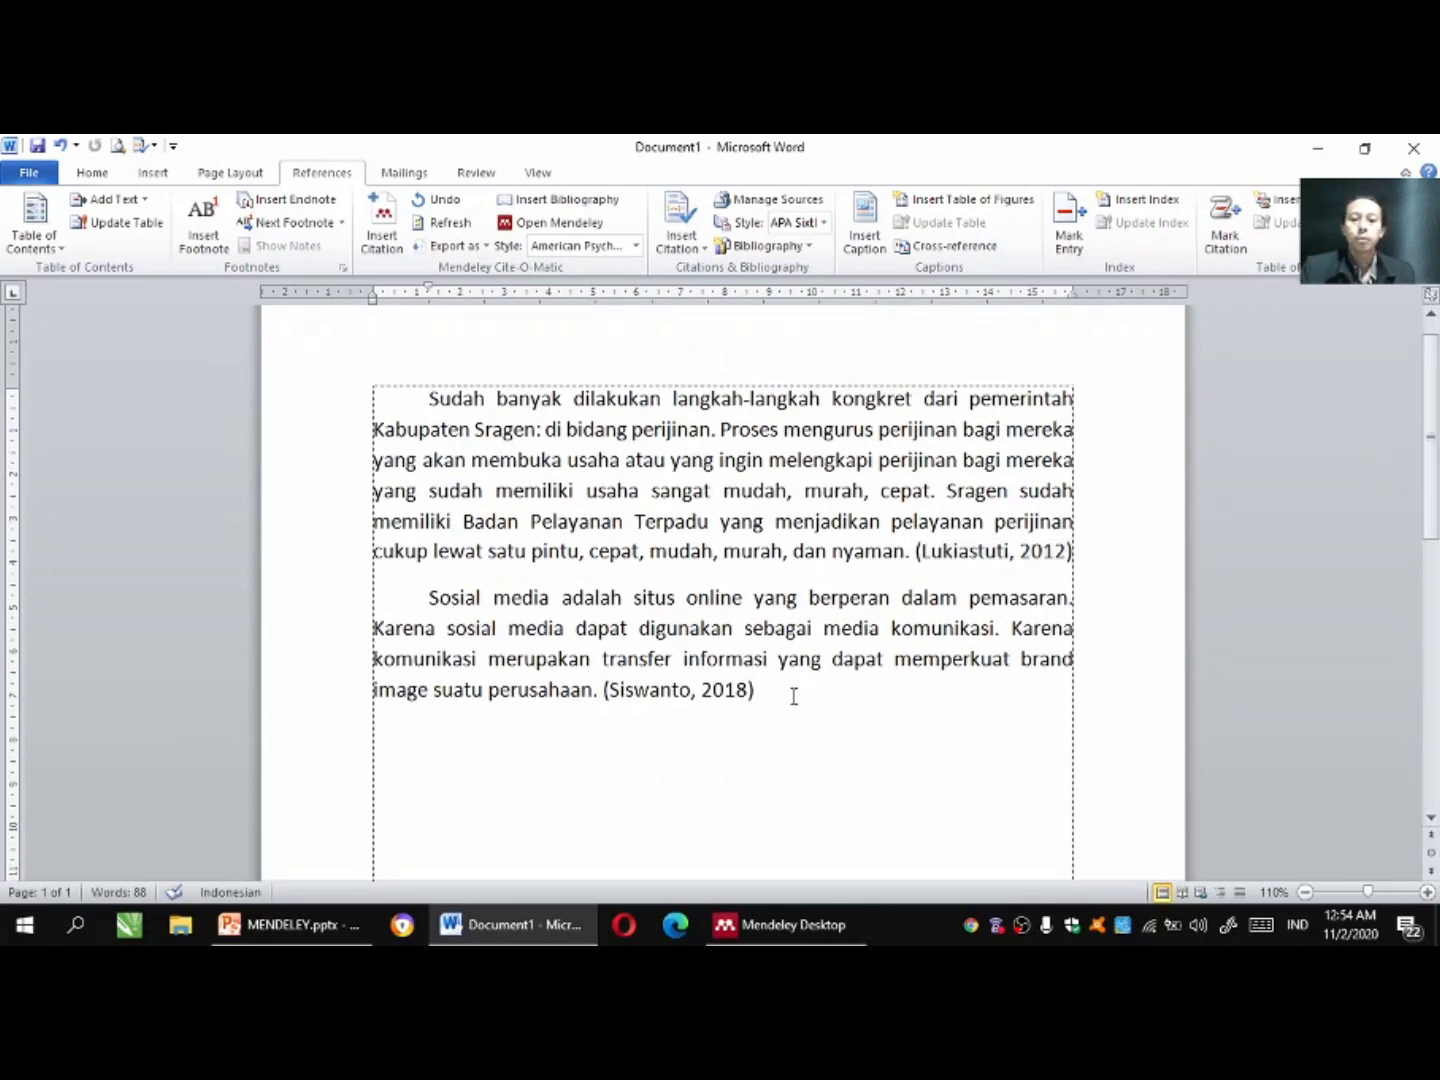
left_click_drag(1433, 498, 1434, 501)
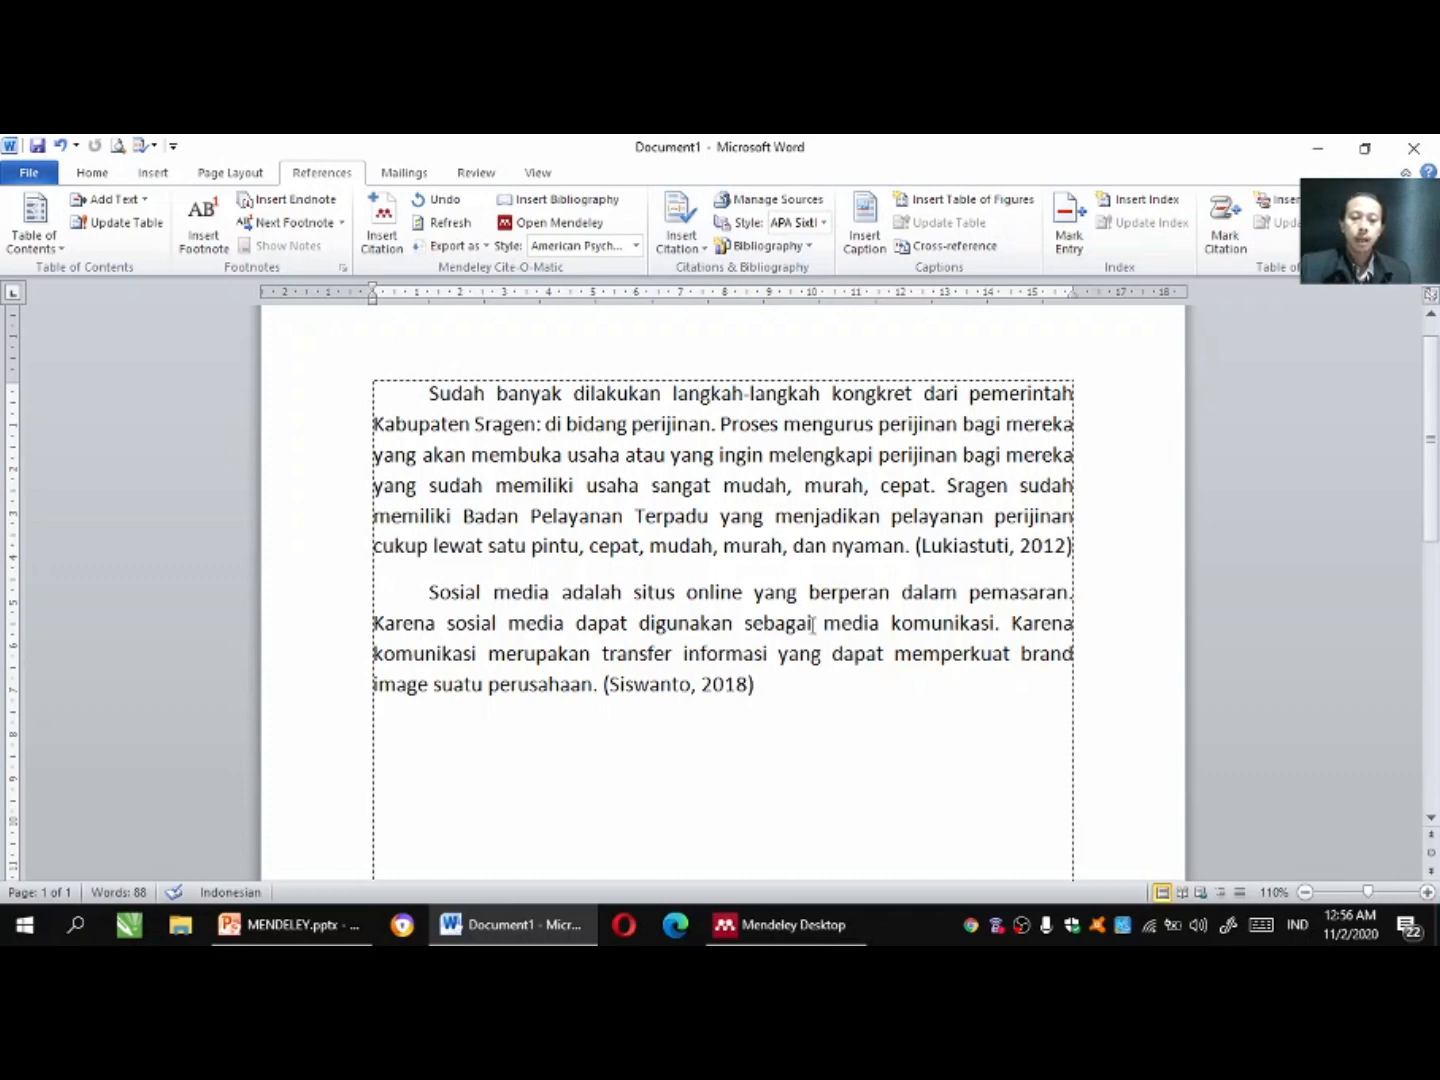
Switch to Mendeley Desktop and start a manual library entry with the document type Book.
left_click(773, 928)
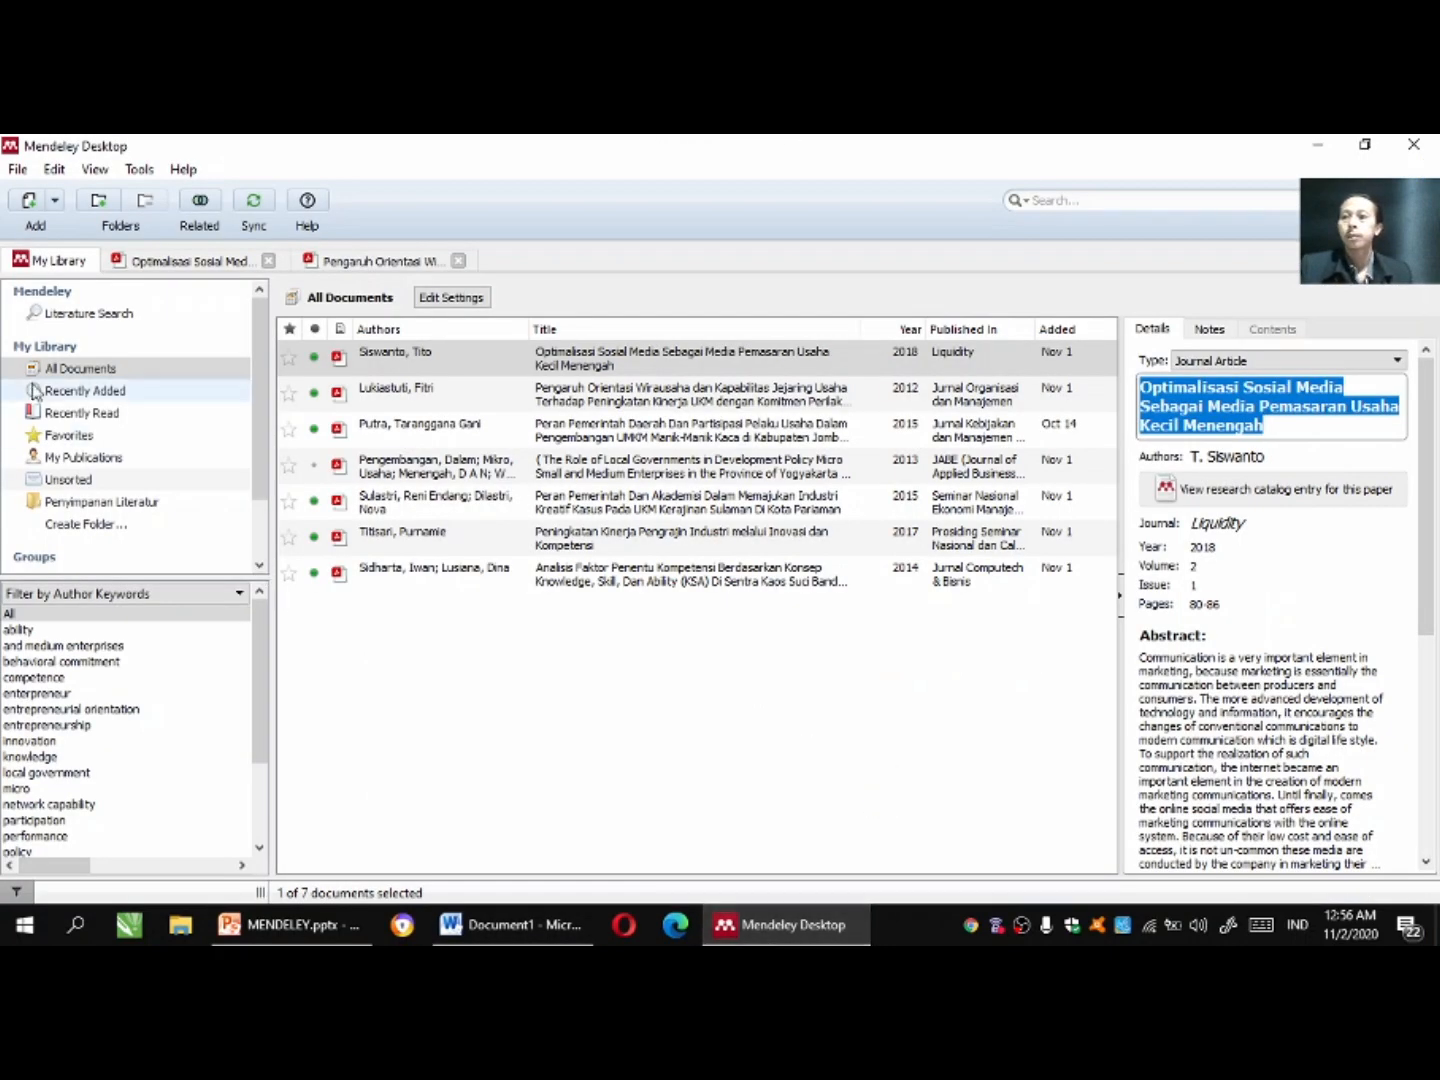
left_click(57, 204)
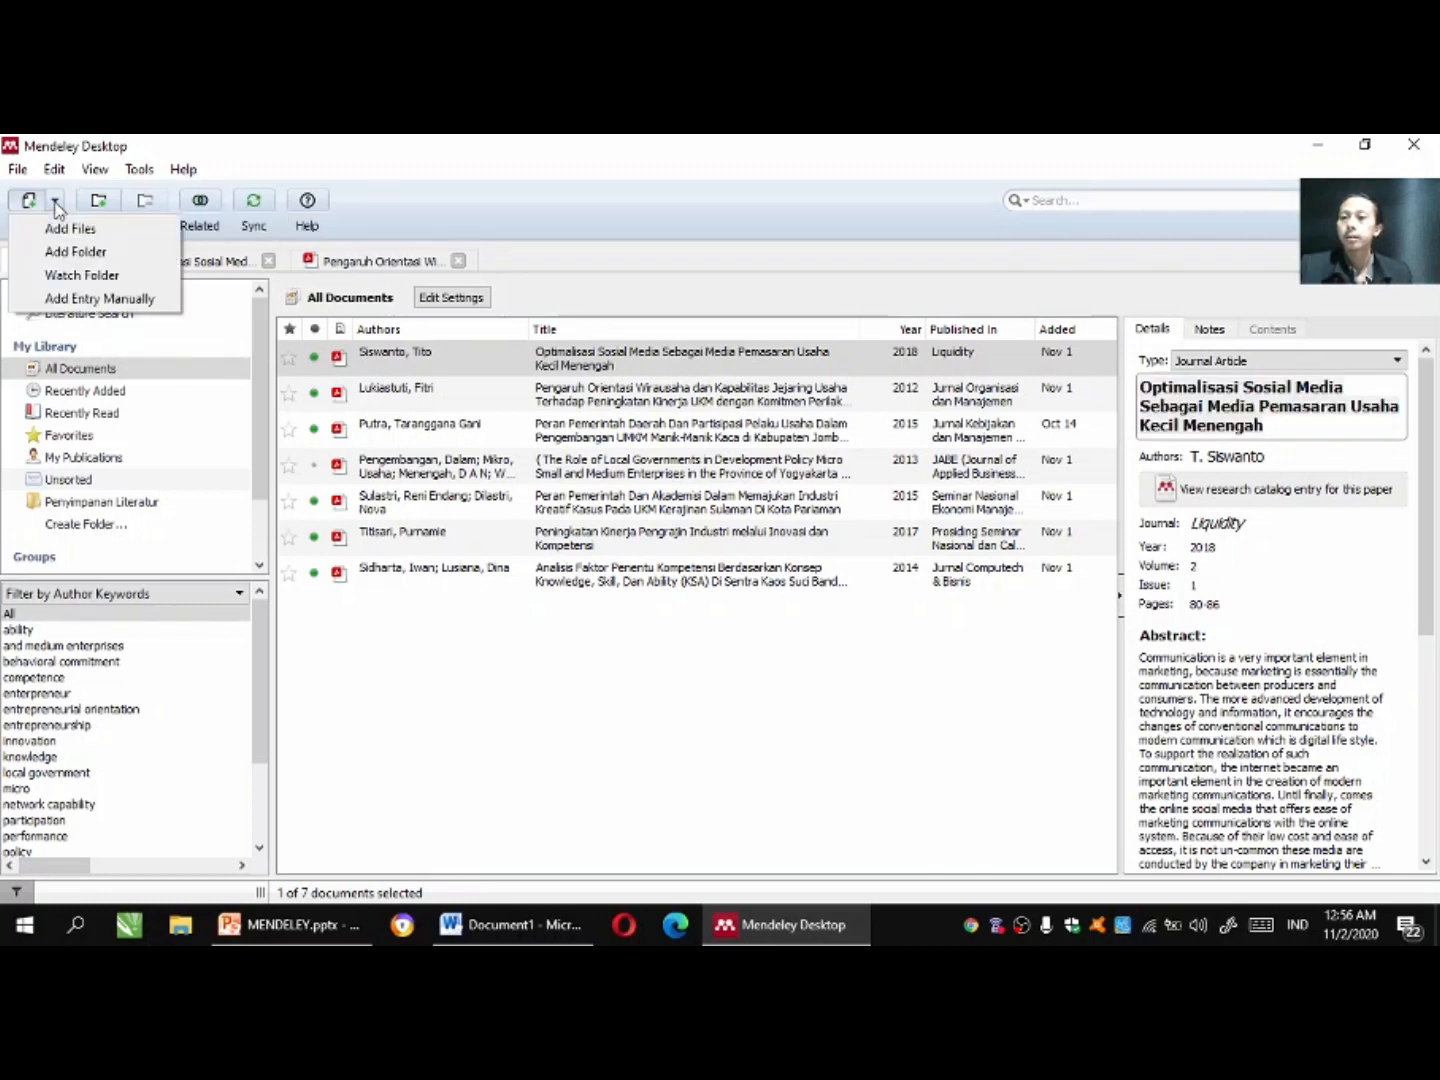
left_click(48, 301)
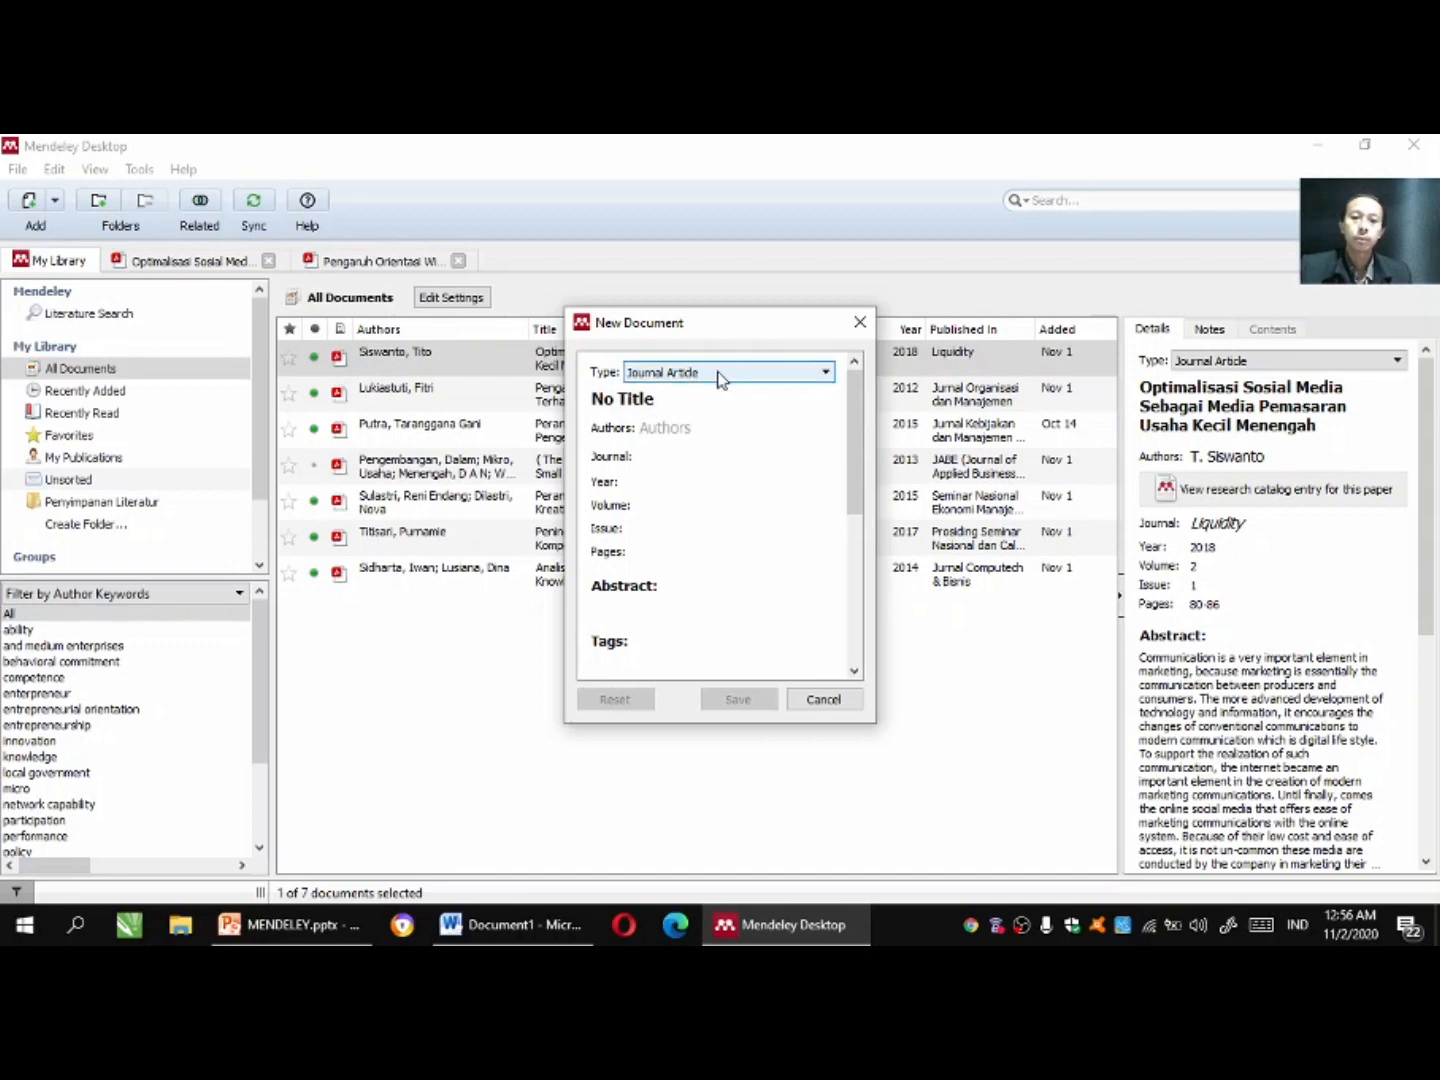
left_click(823, 380)
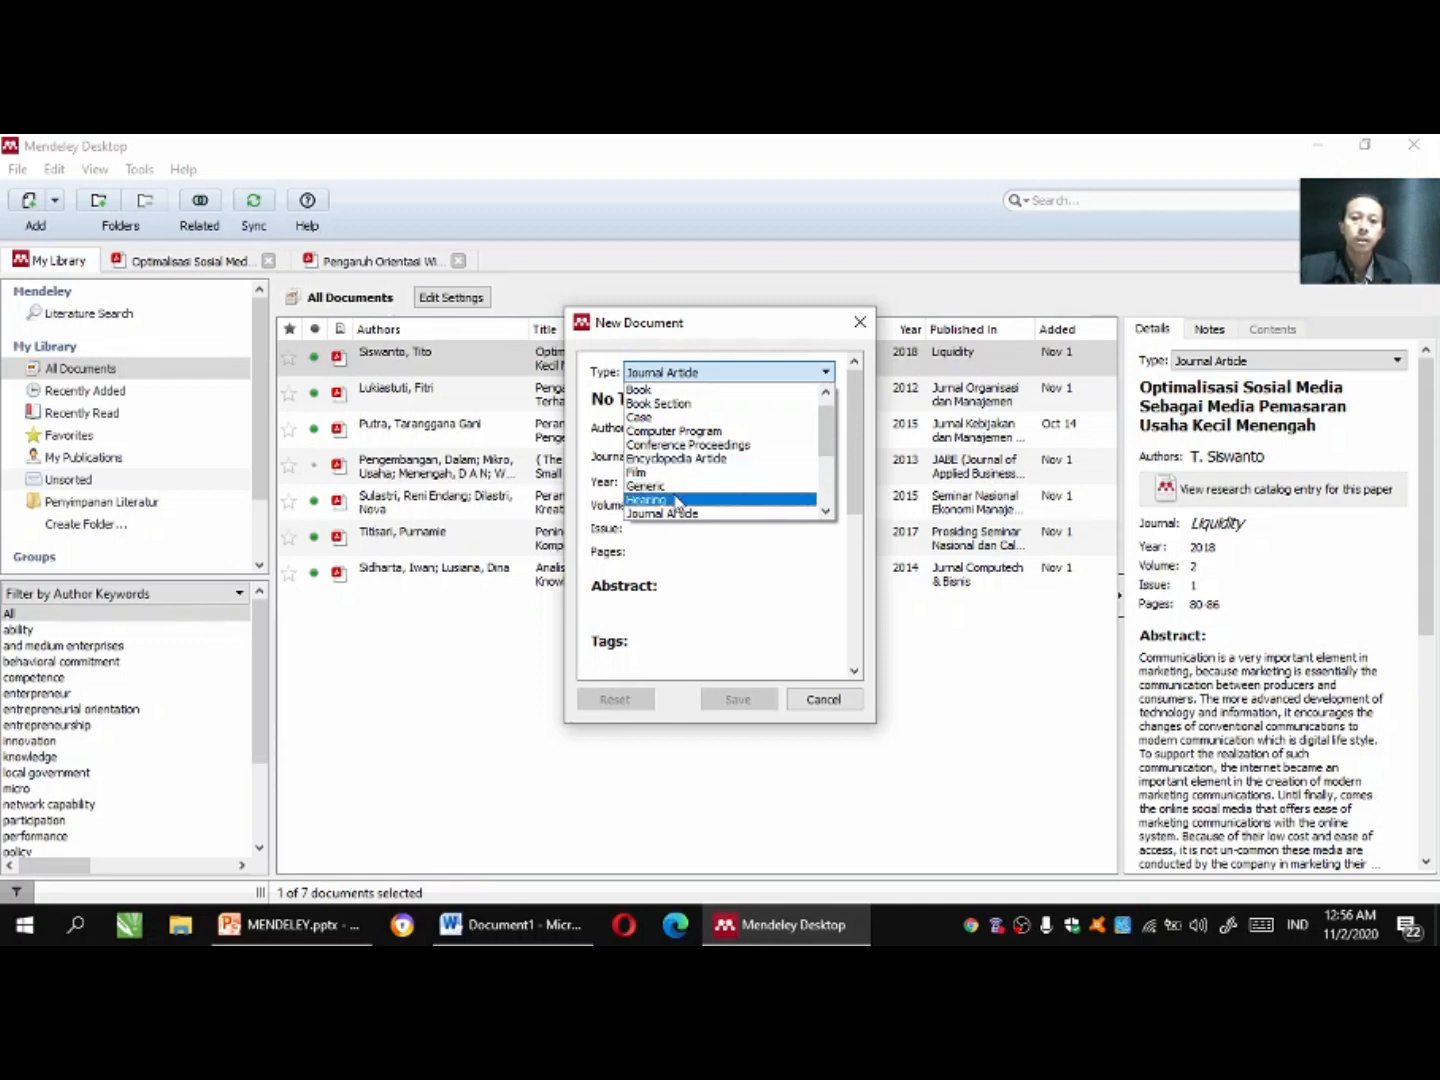
left_click(680, 392)
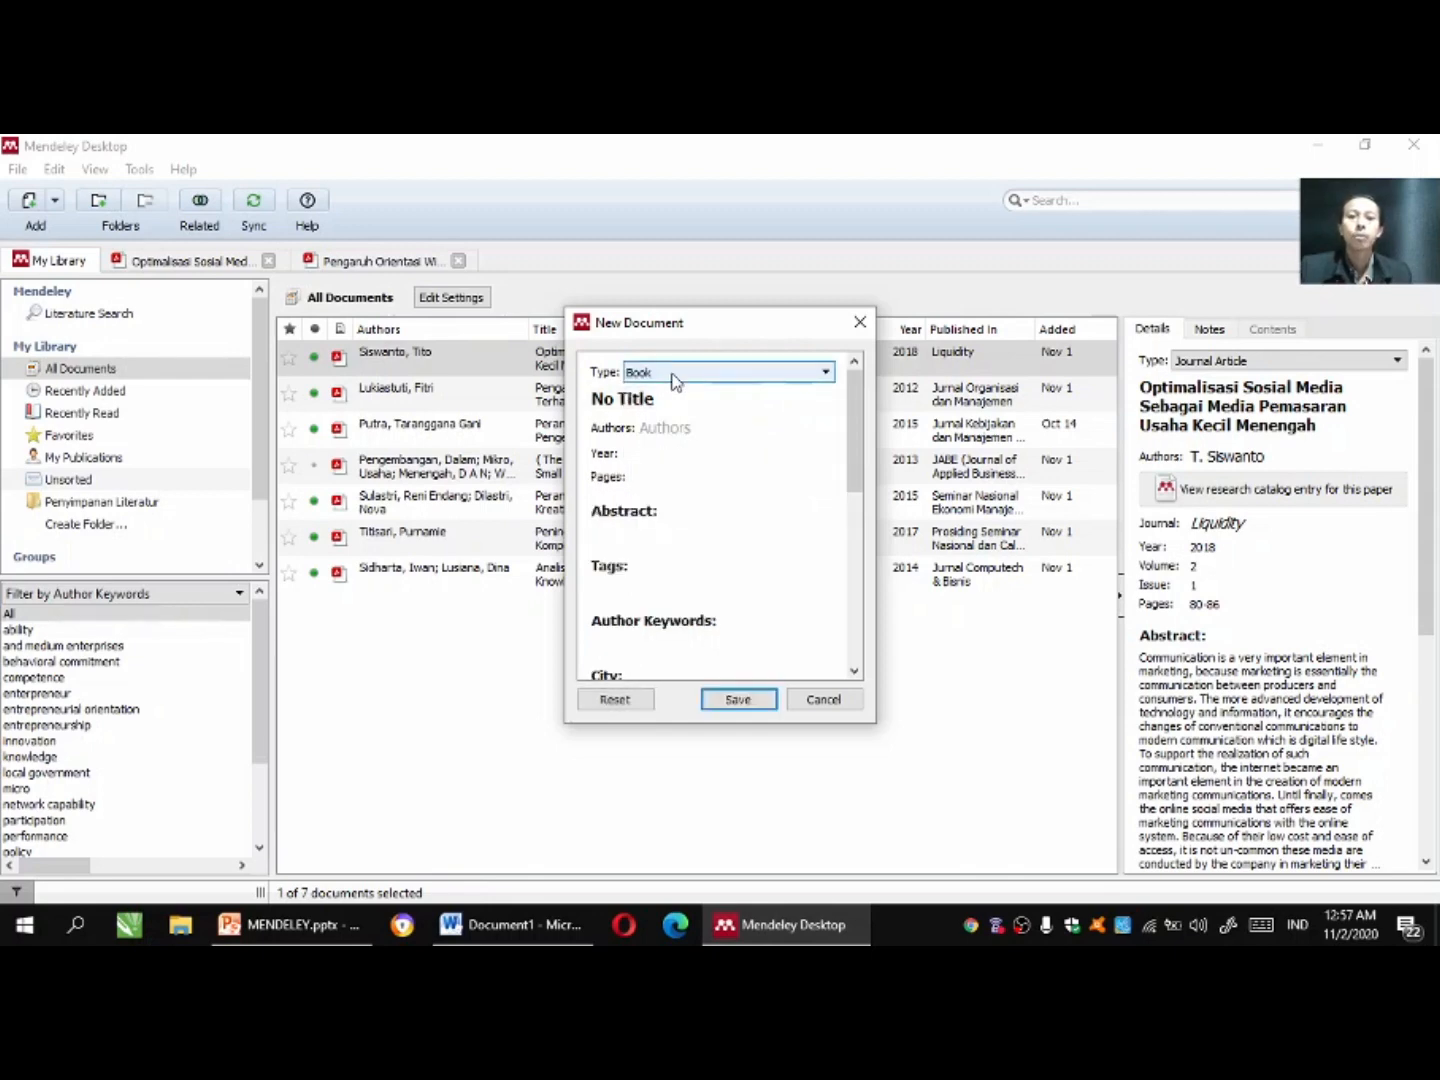
Enter the author's full name in the new book entry.
left_click(652, 428)
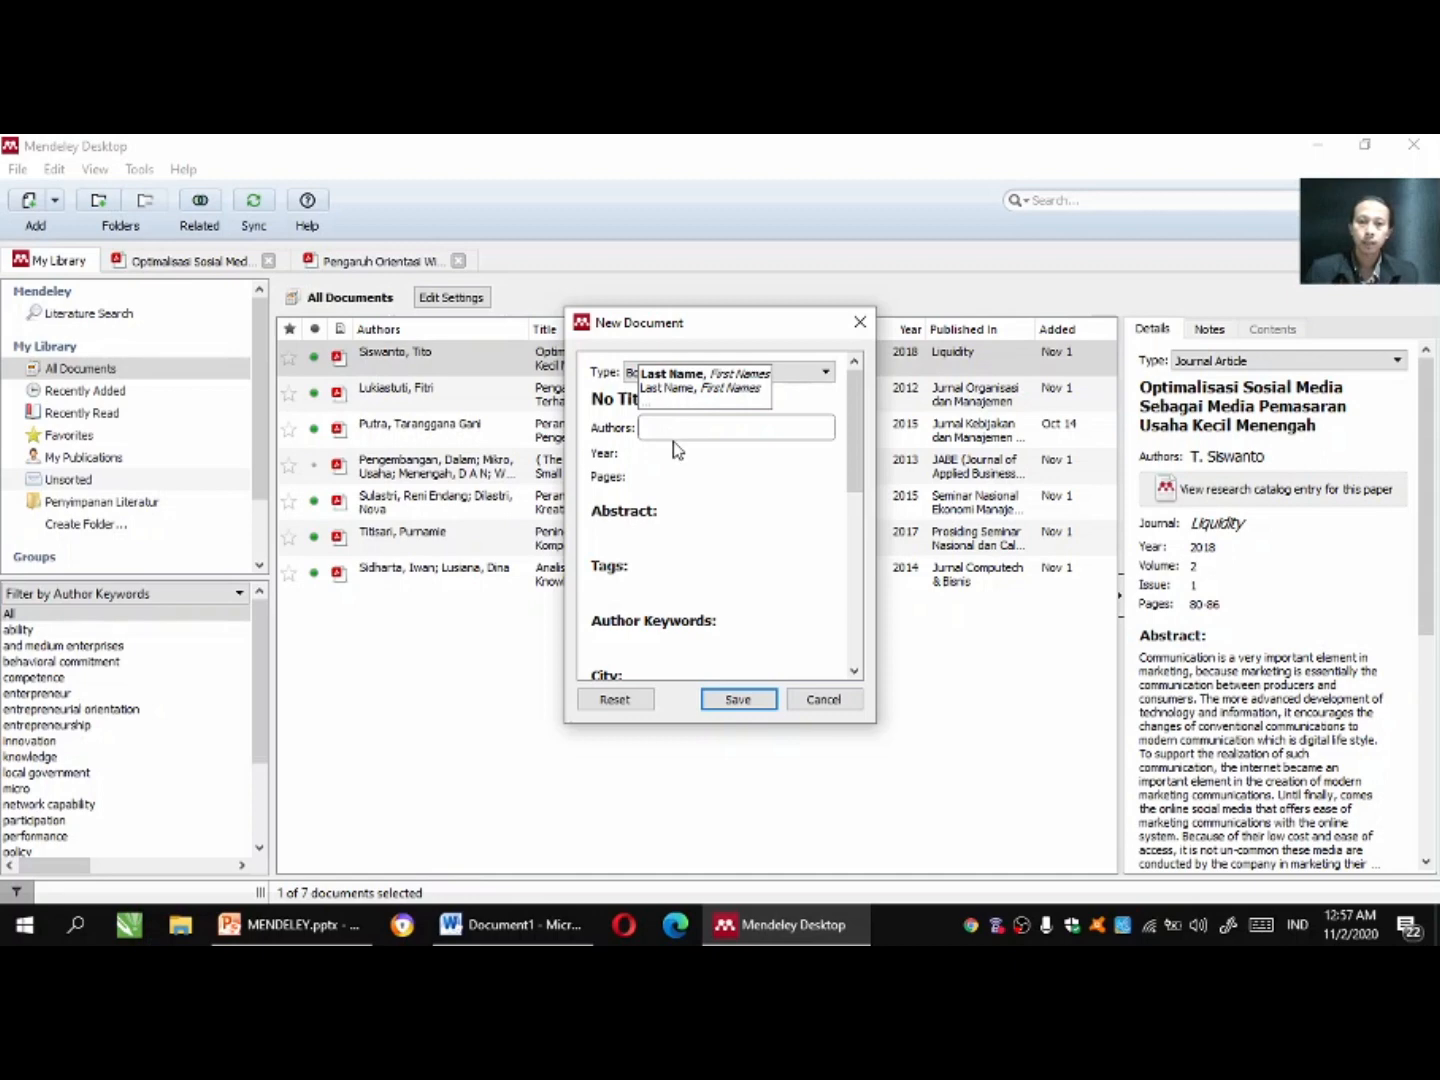
type("S")
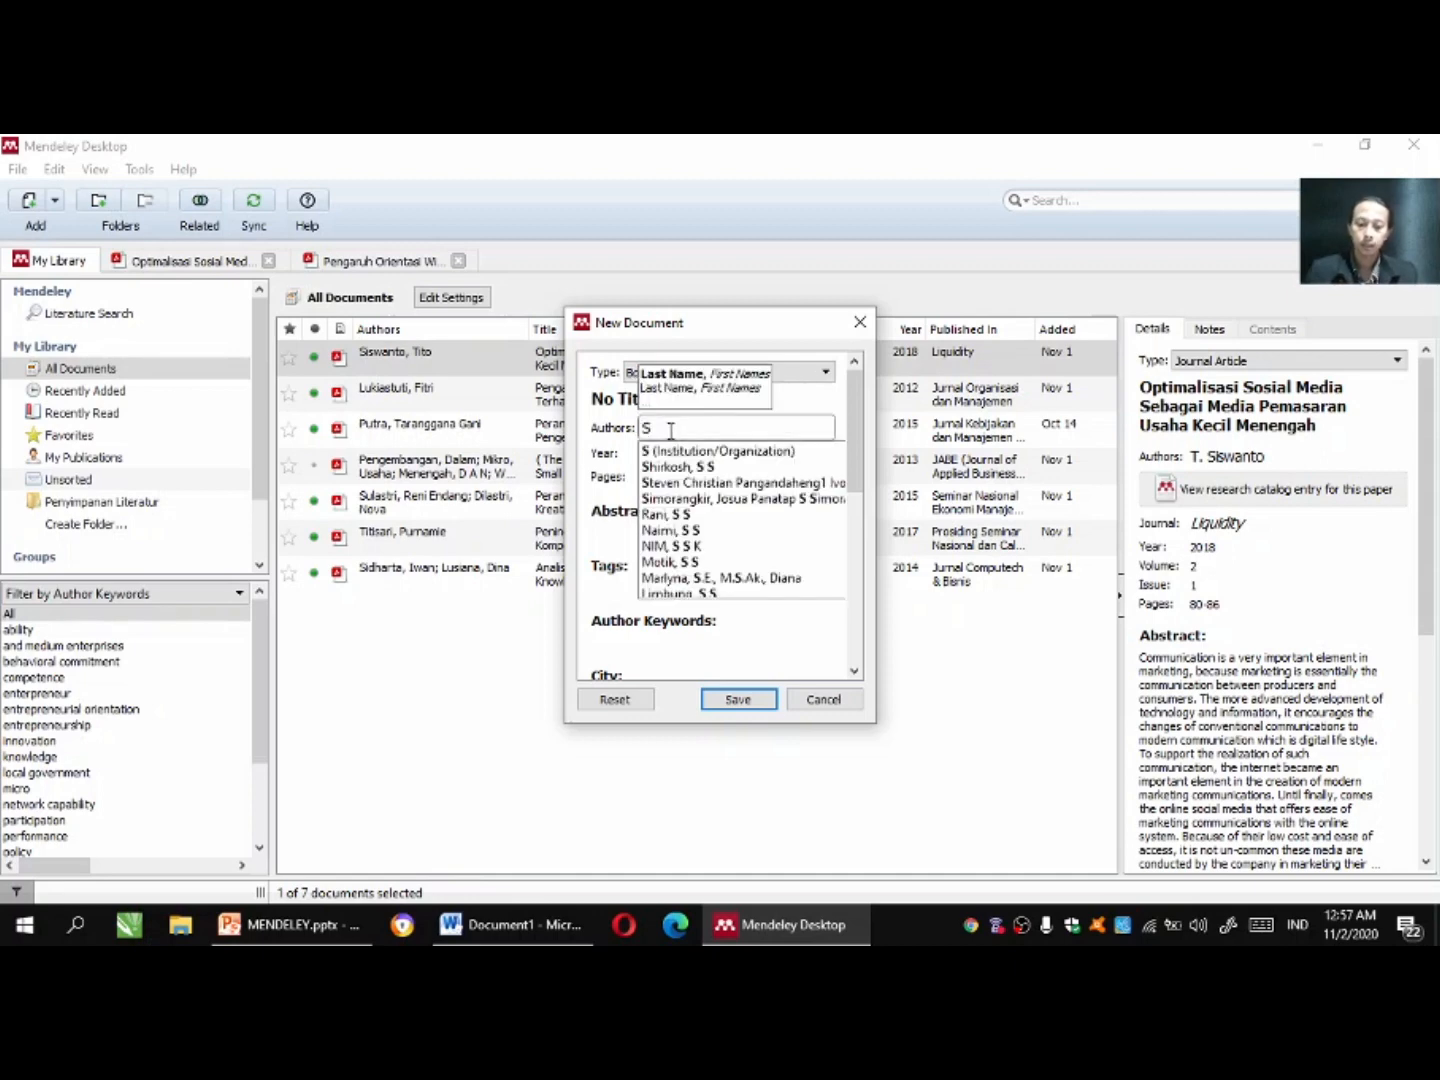
type("ug")
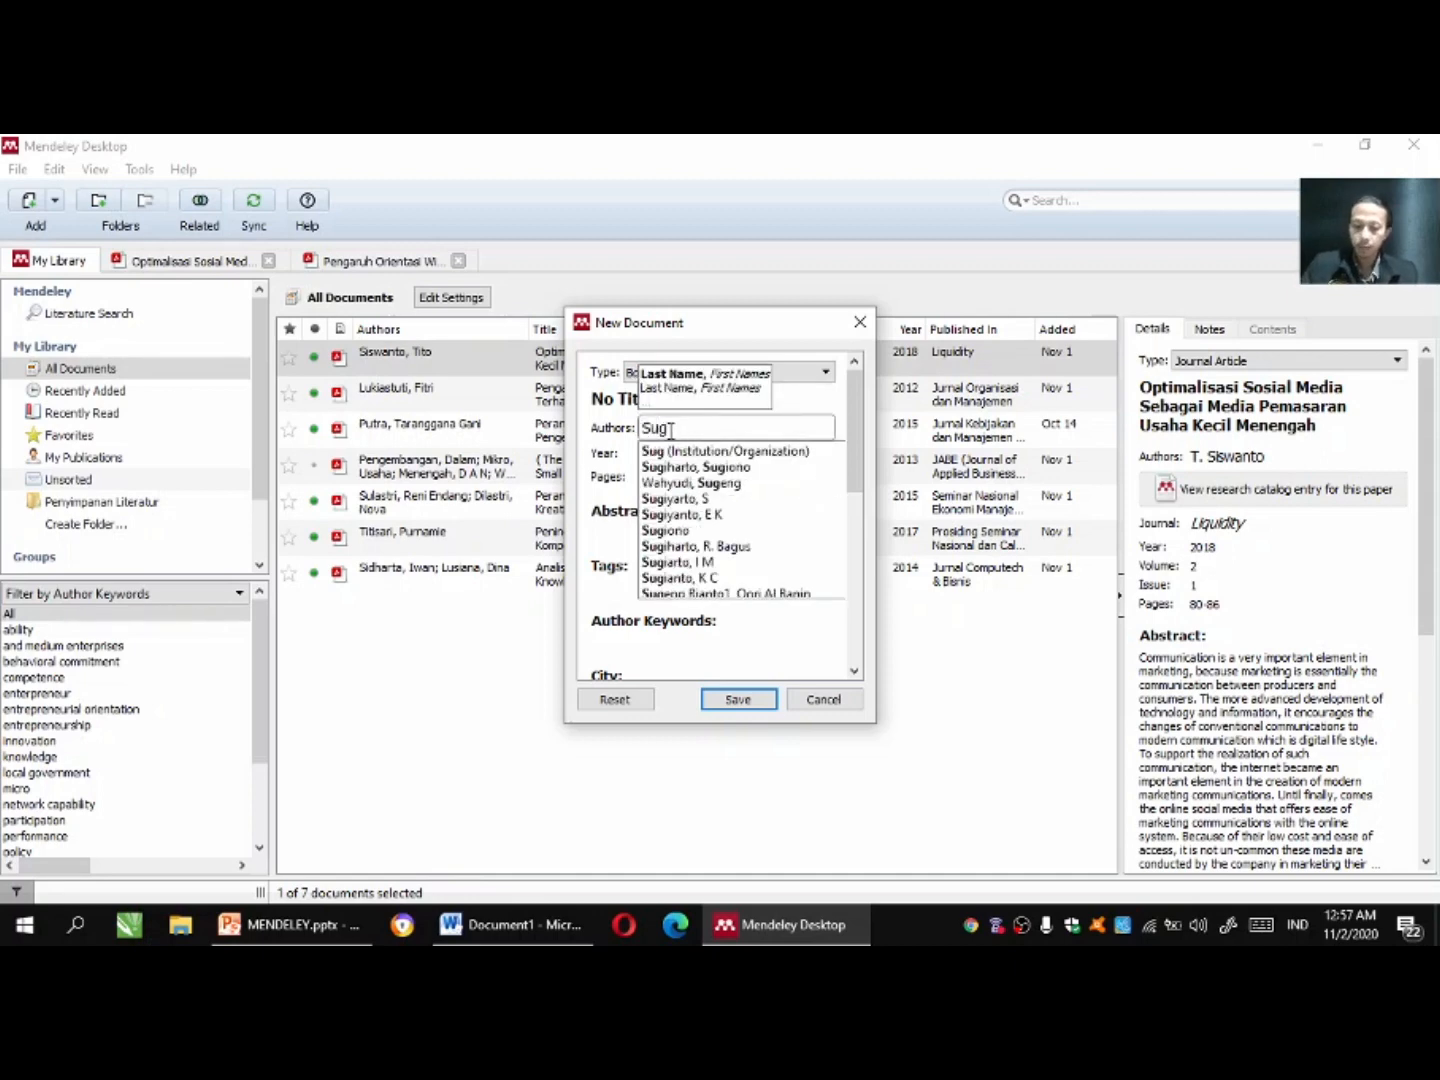
type("eng")
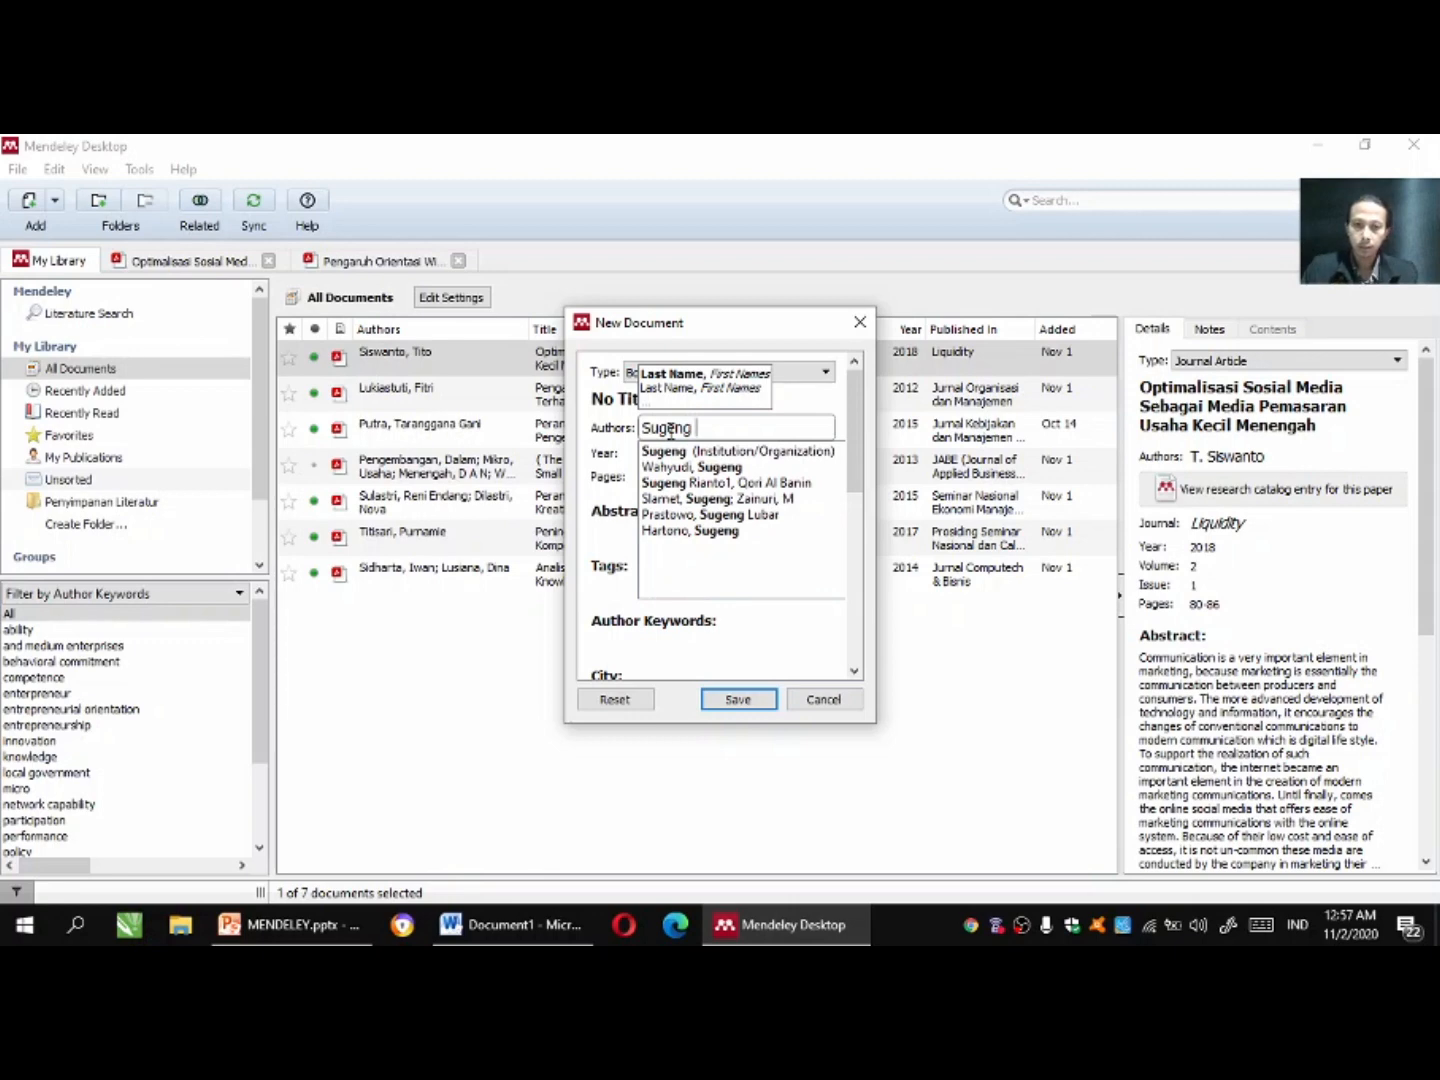
type(" Lubar")
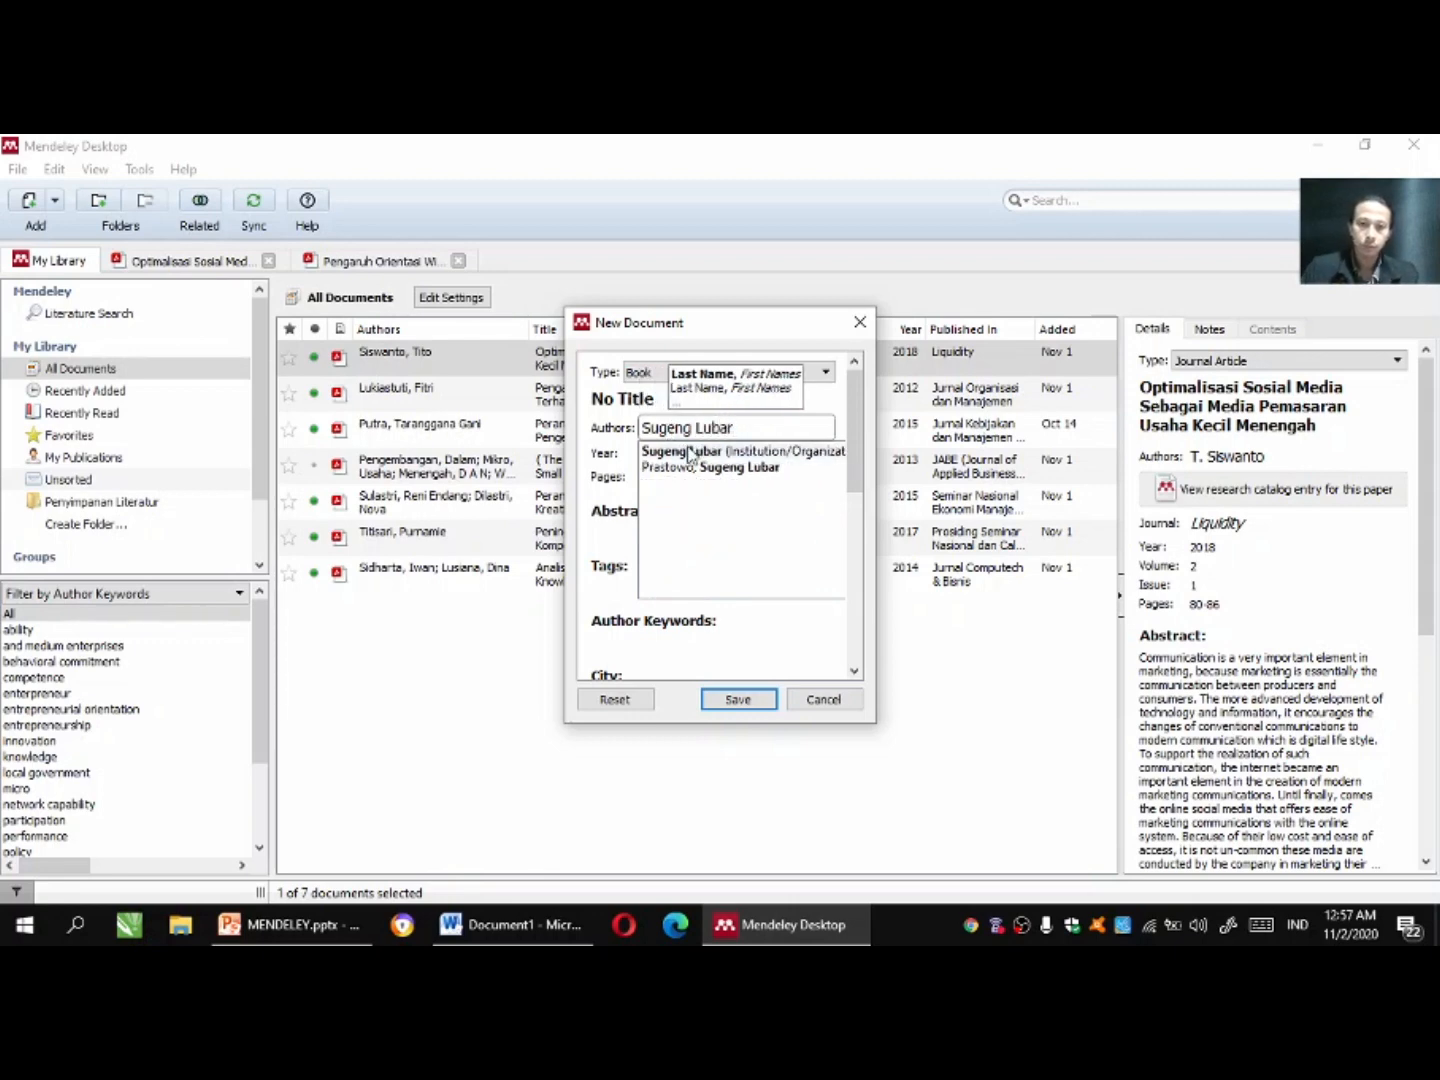
type(" Pt")
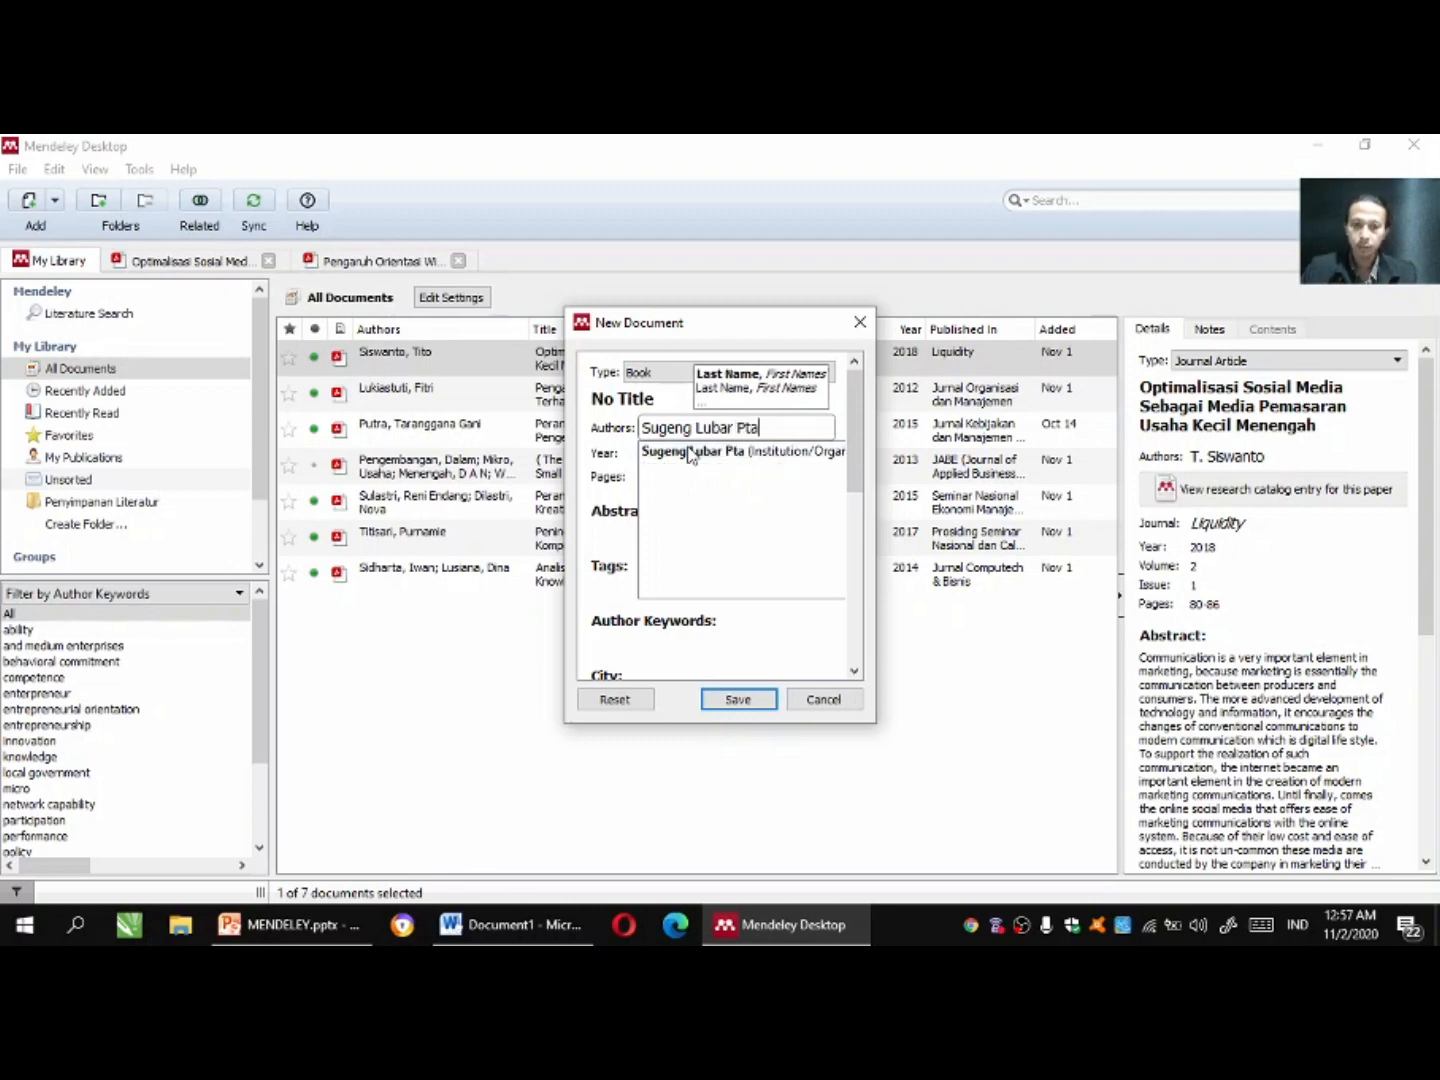
key("BackSpace")
type("ras")
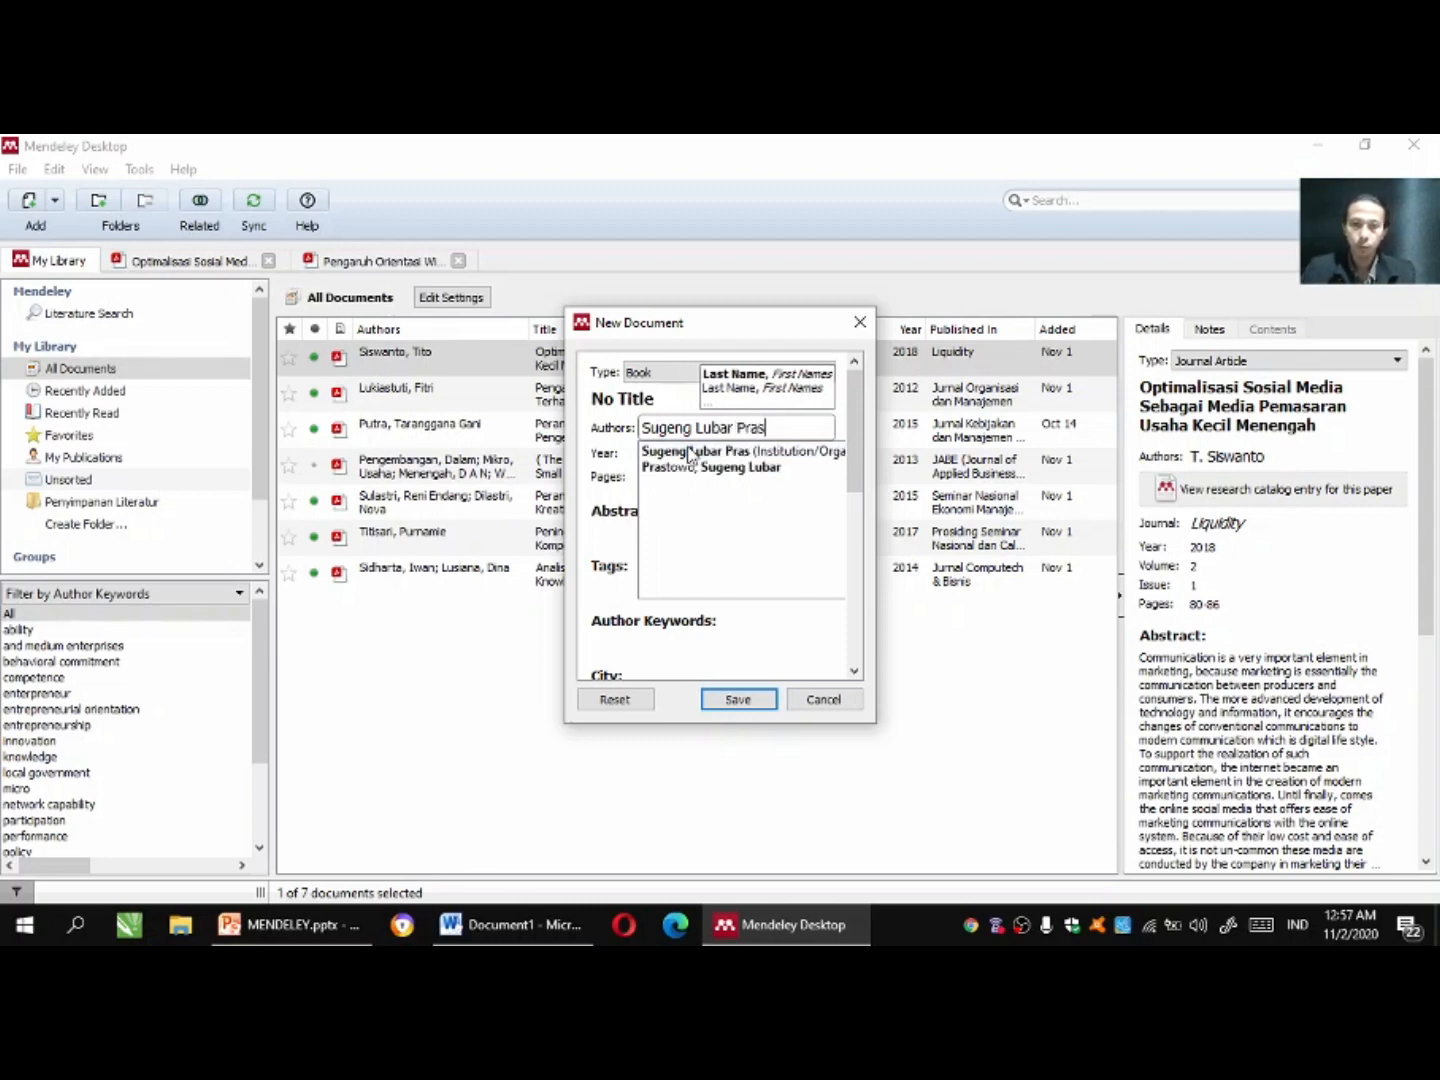
type("towo")
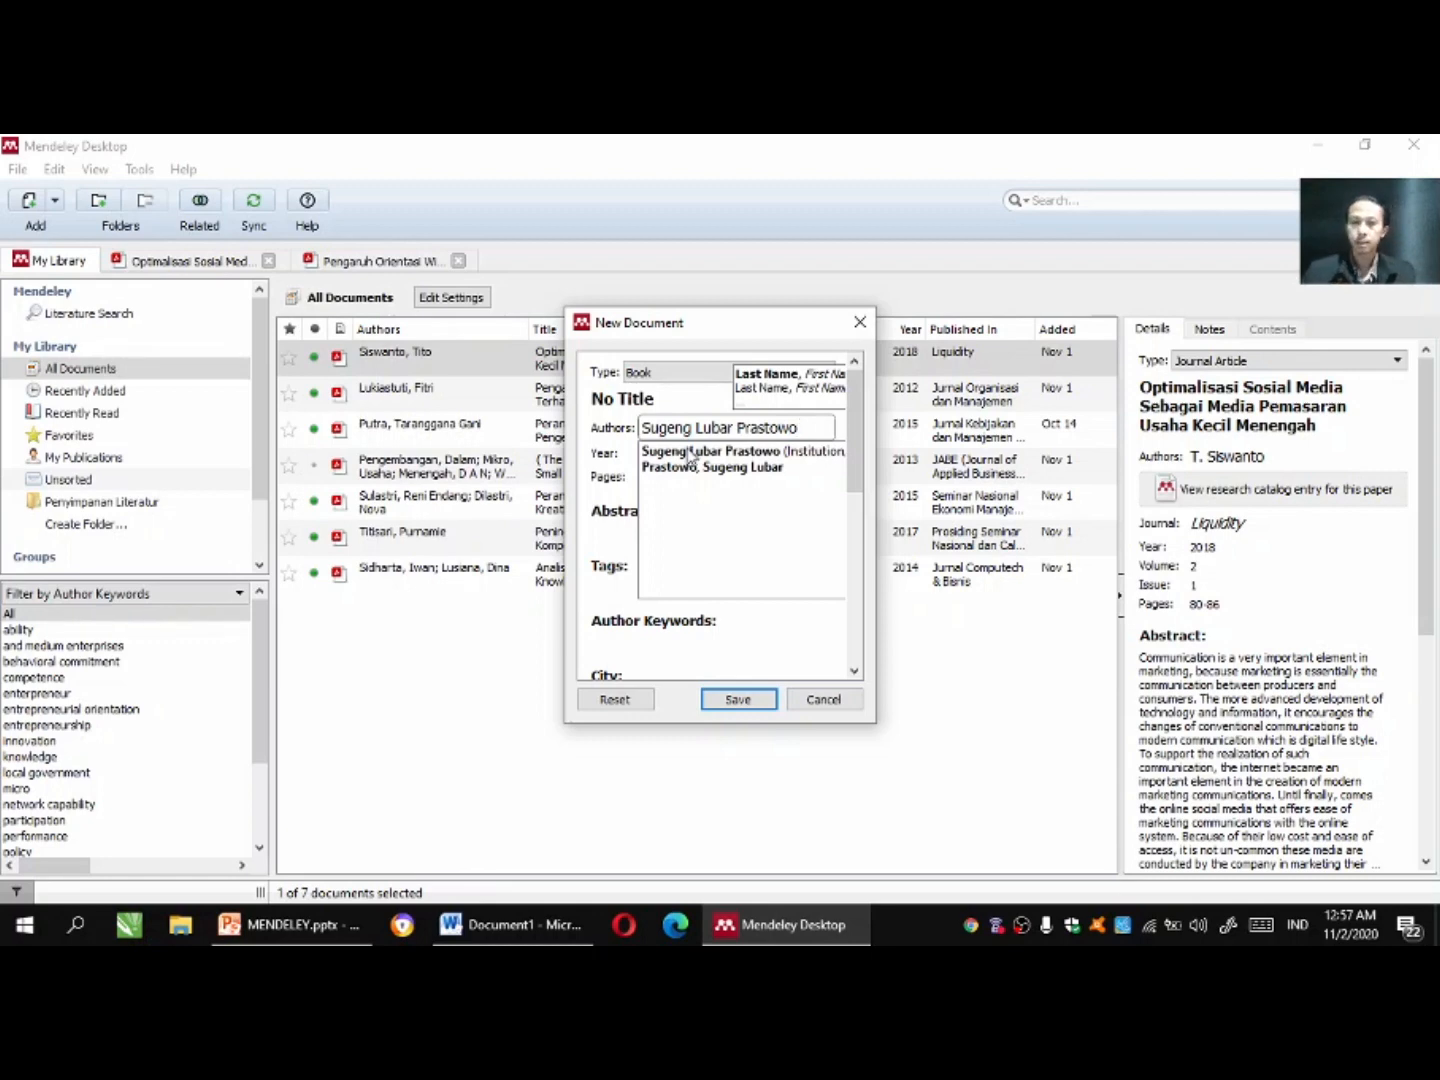
Set the book entry's year to 2019 and its pages to 50.
left_click(653, 455)
left_click(653, 455)
type("2")
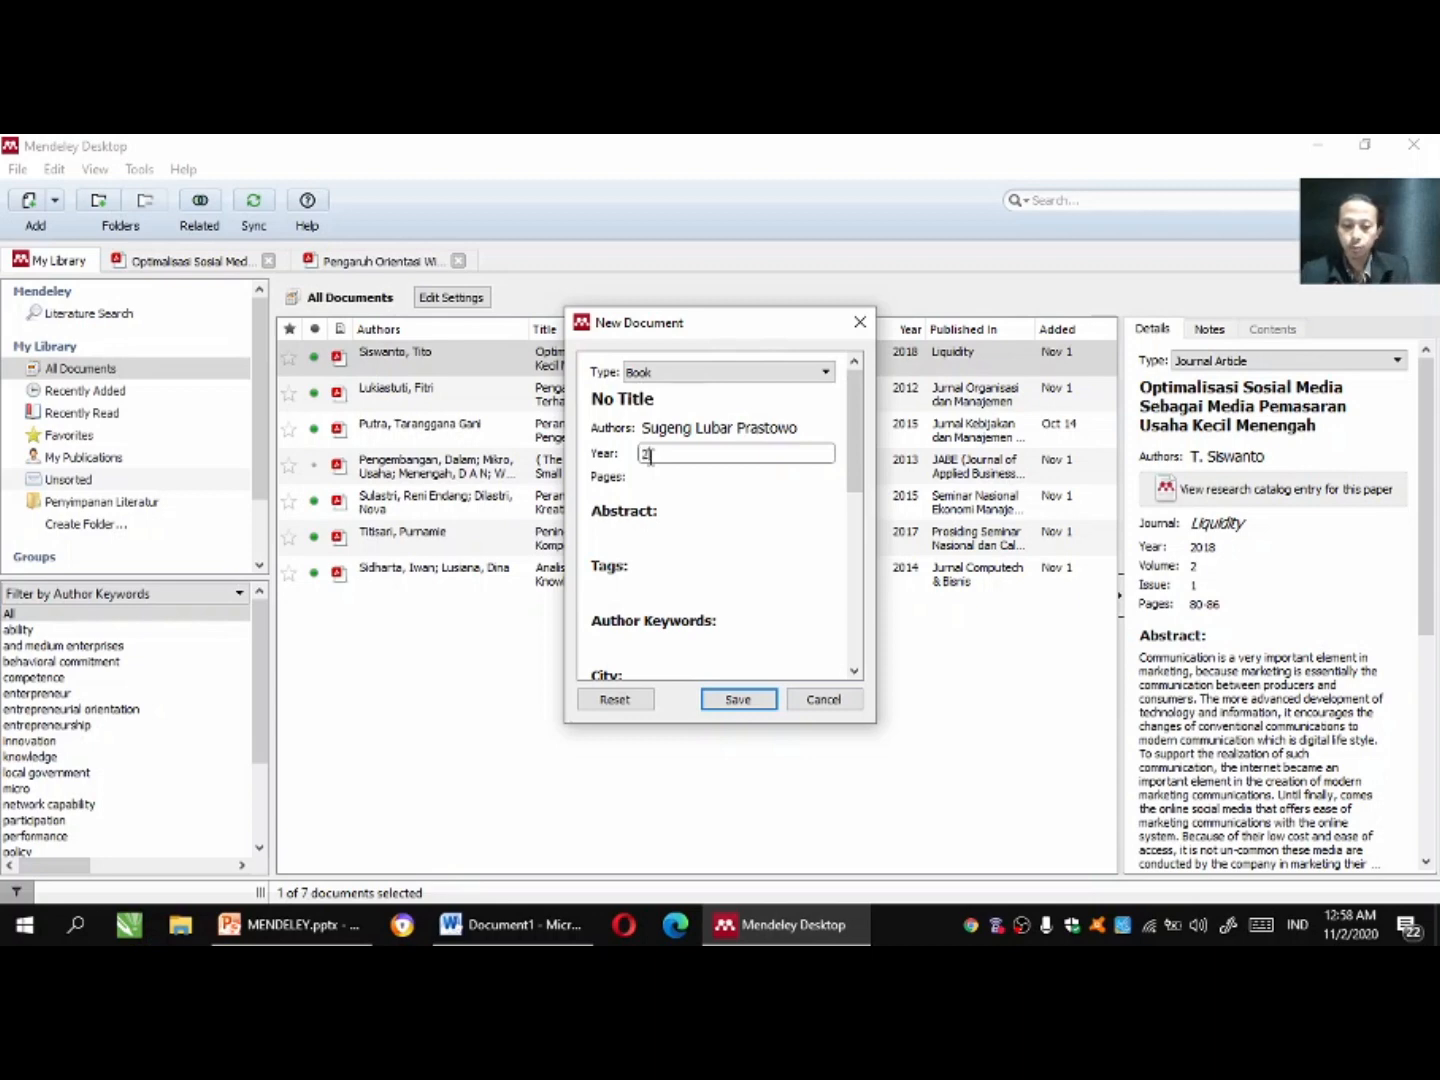
type("019")
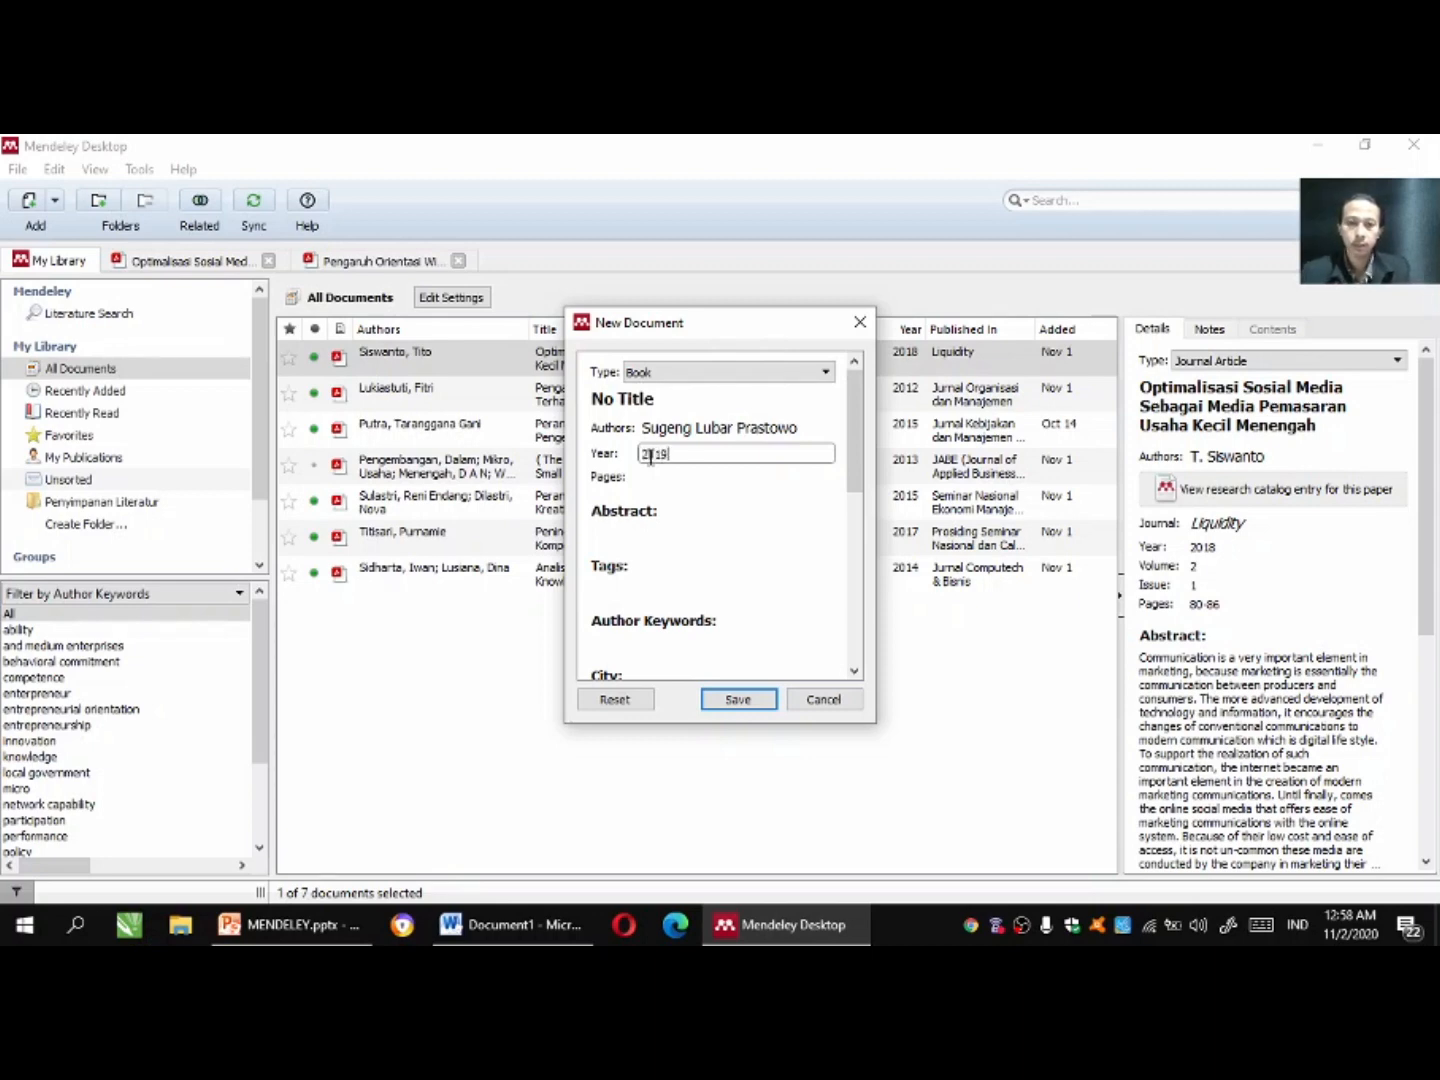
left_click(655, 477)
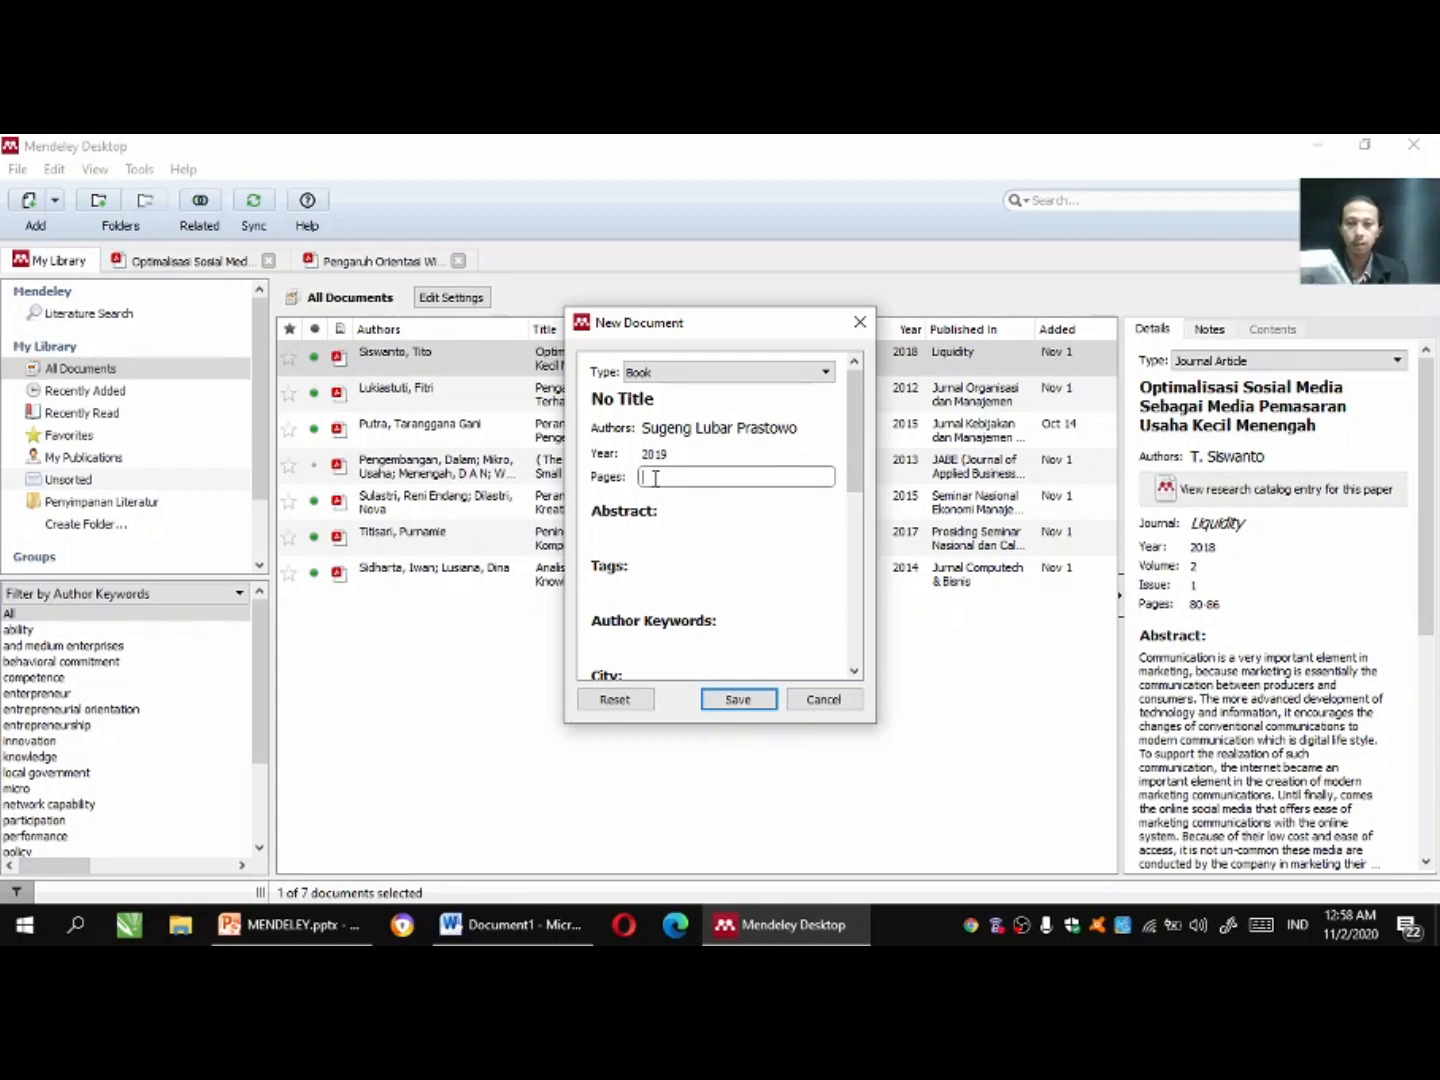
type("50")
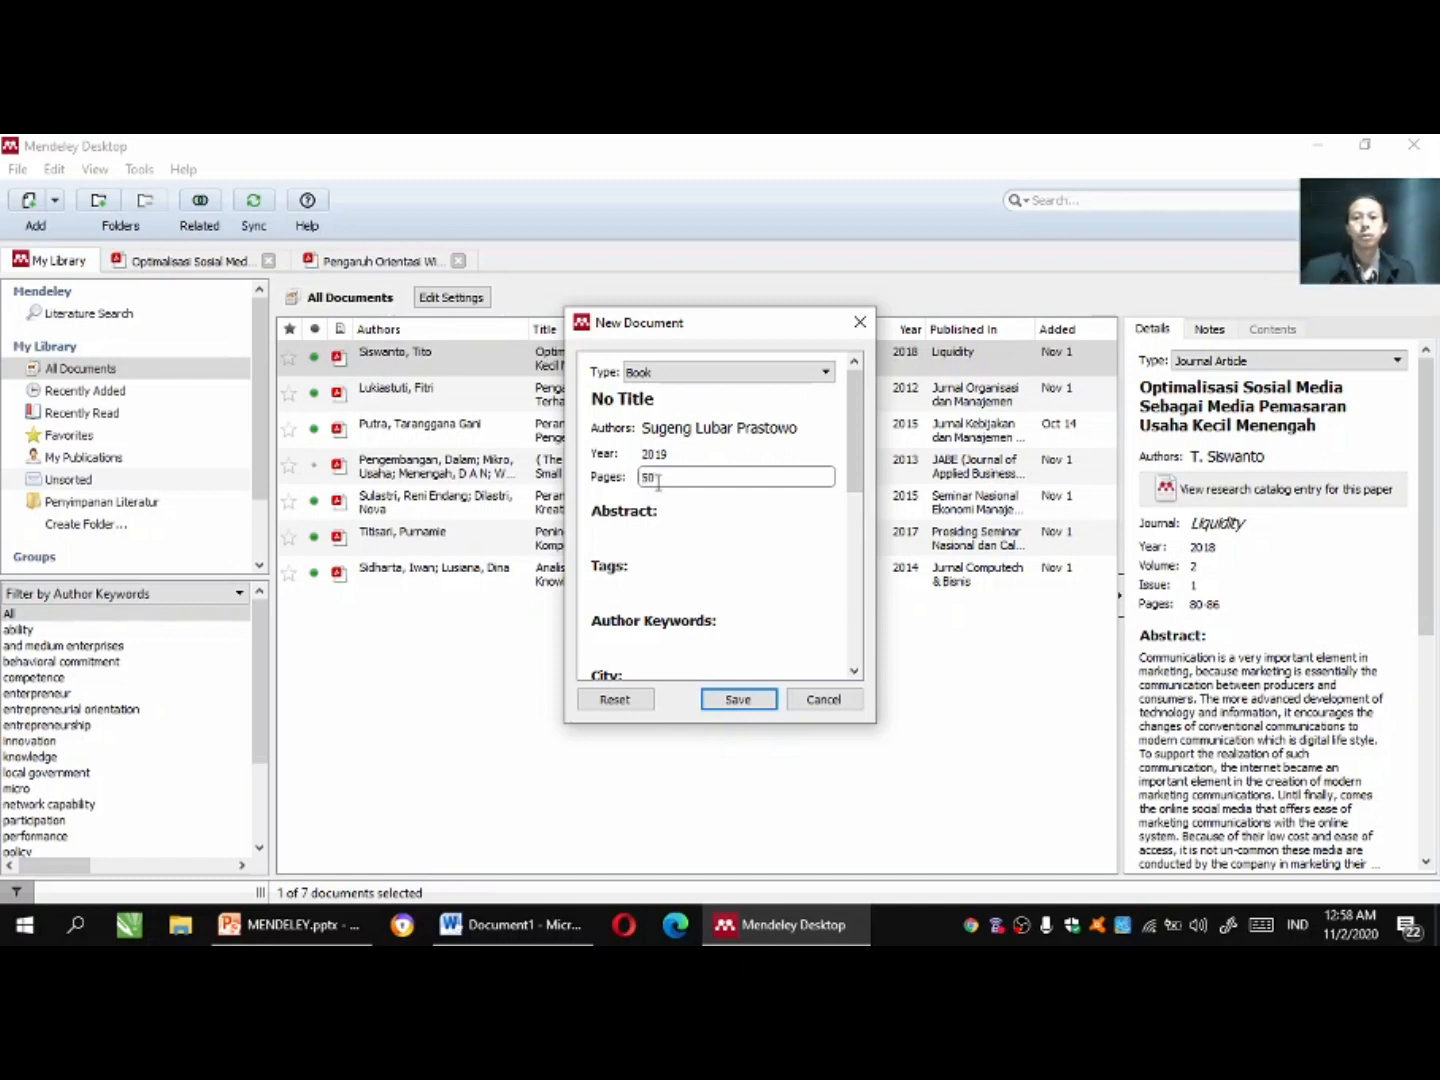
Enter the book entry's abstract as "Buku metode penelitian kuantitatif merupakan panduan lengkap .....dst.".
left_click(671, 522)
left_click(684, 519)
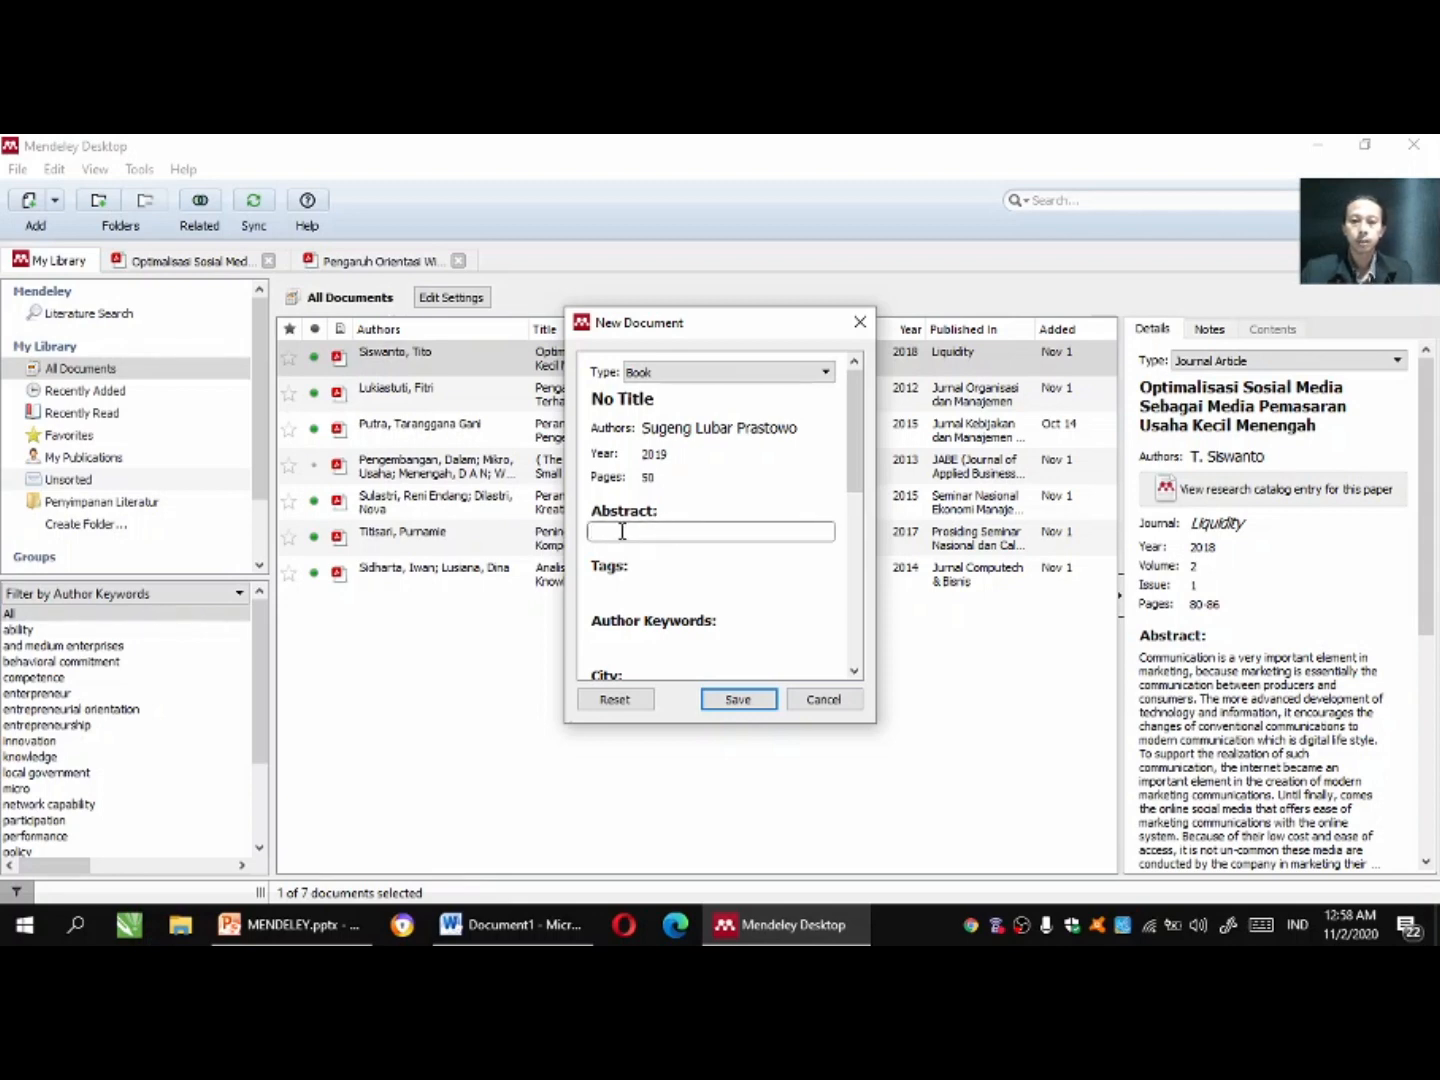
type("Buku")
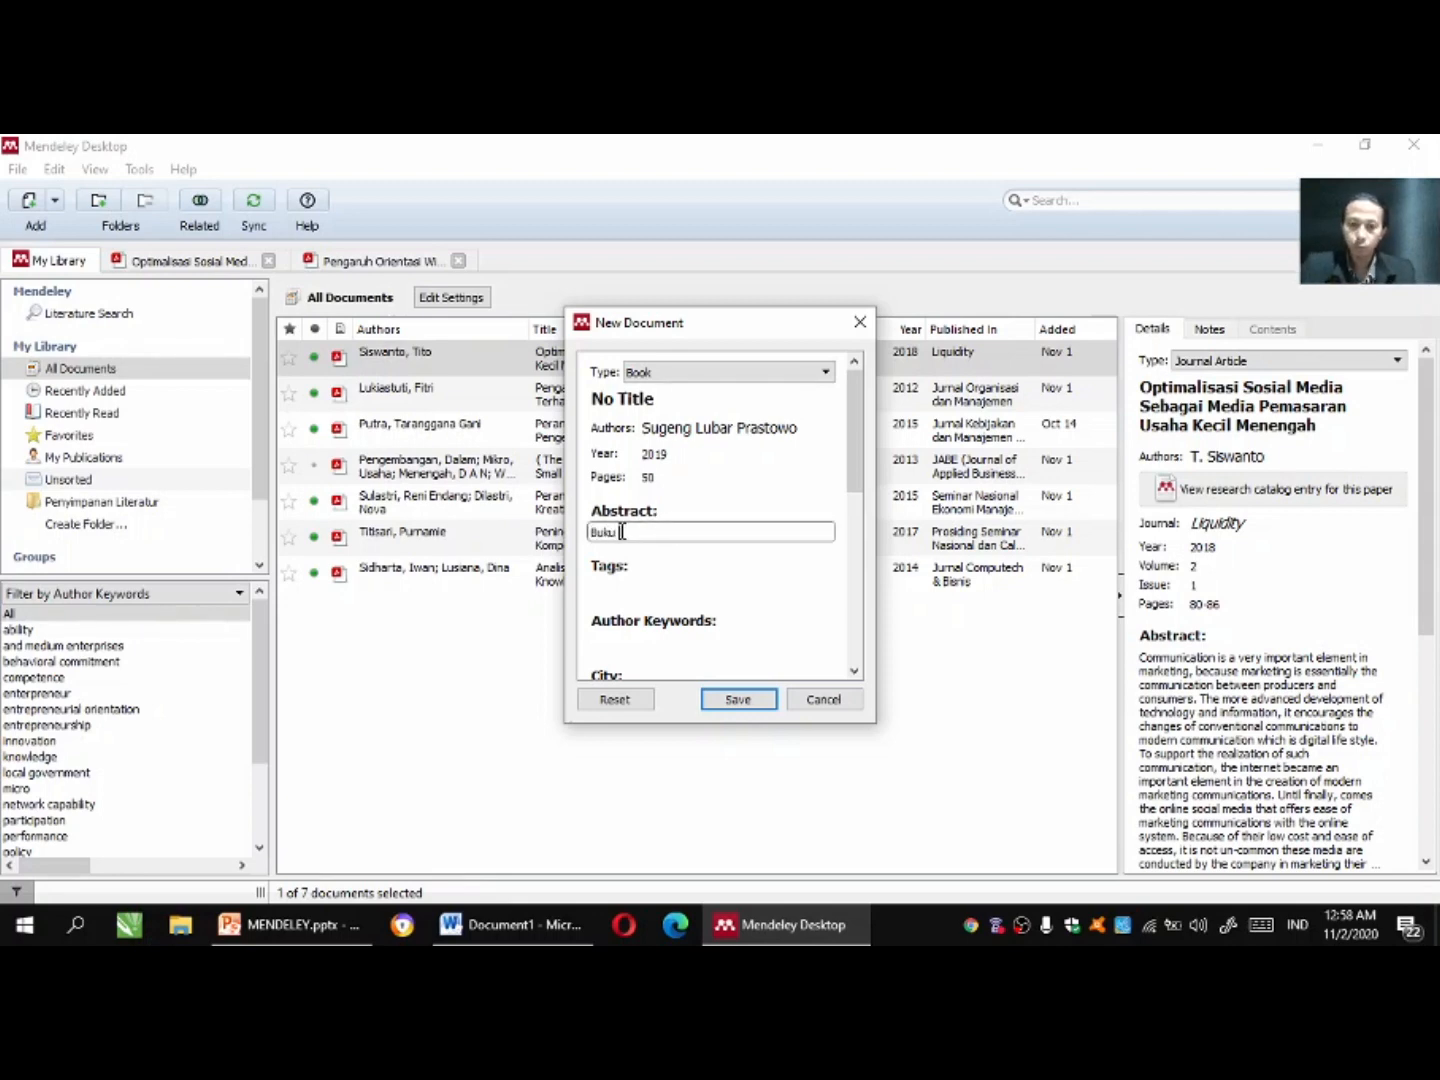
type(" metode peneliti")
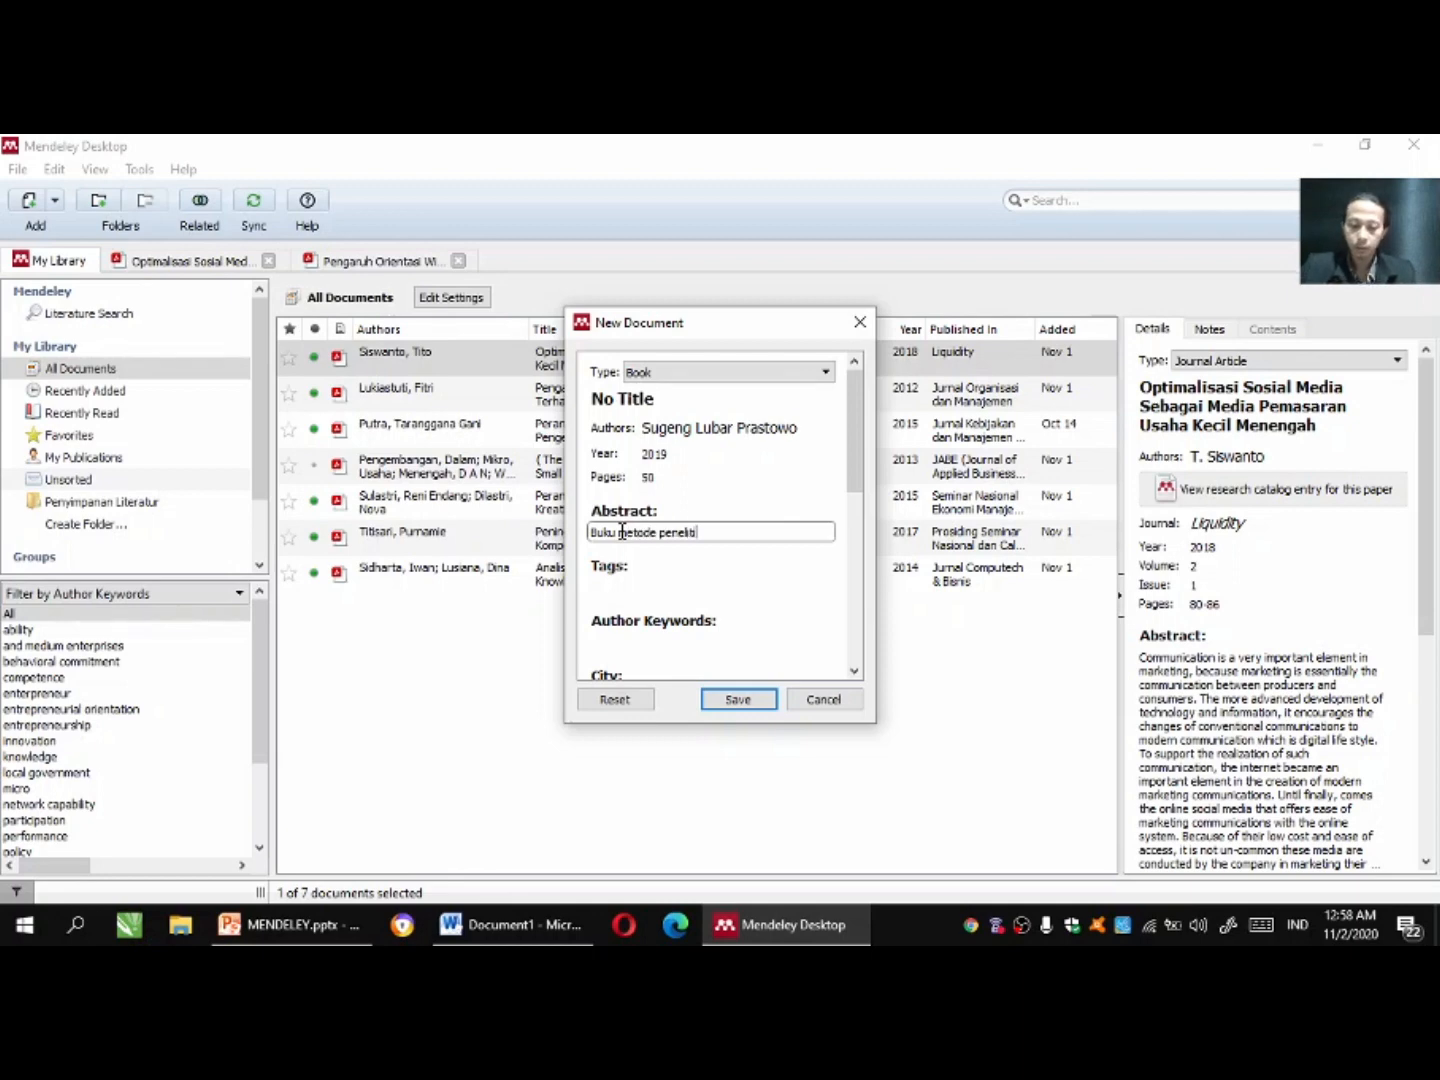
type("an kuantitatif ")
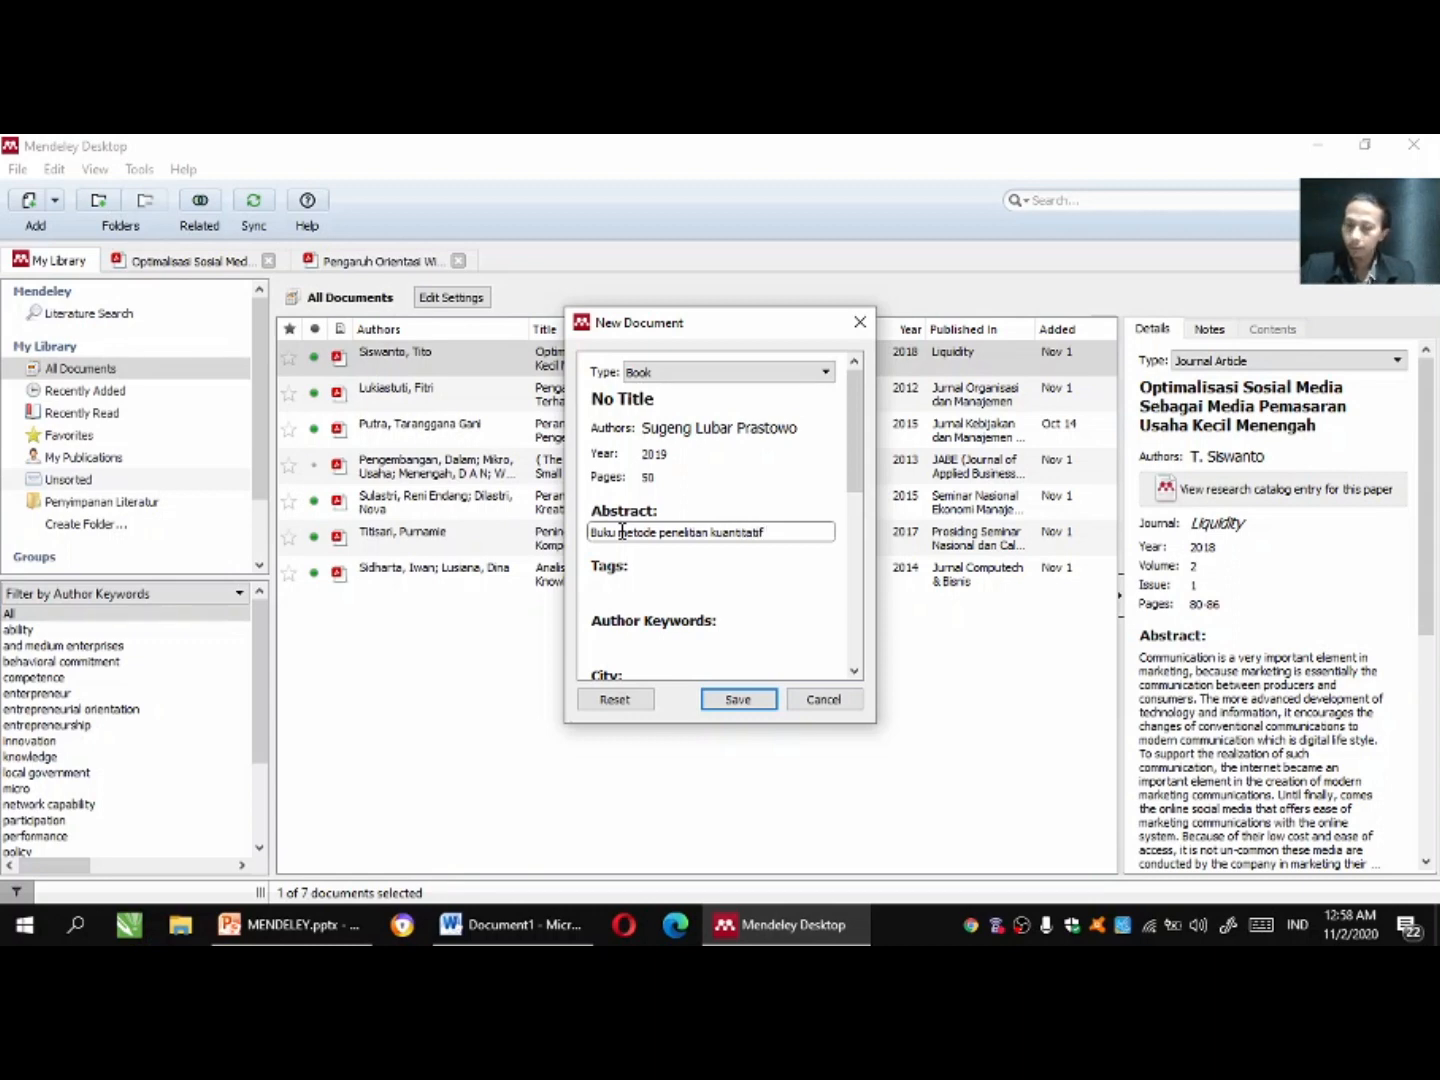
type("merupa")
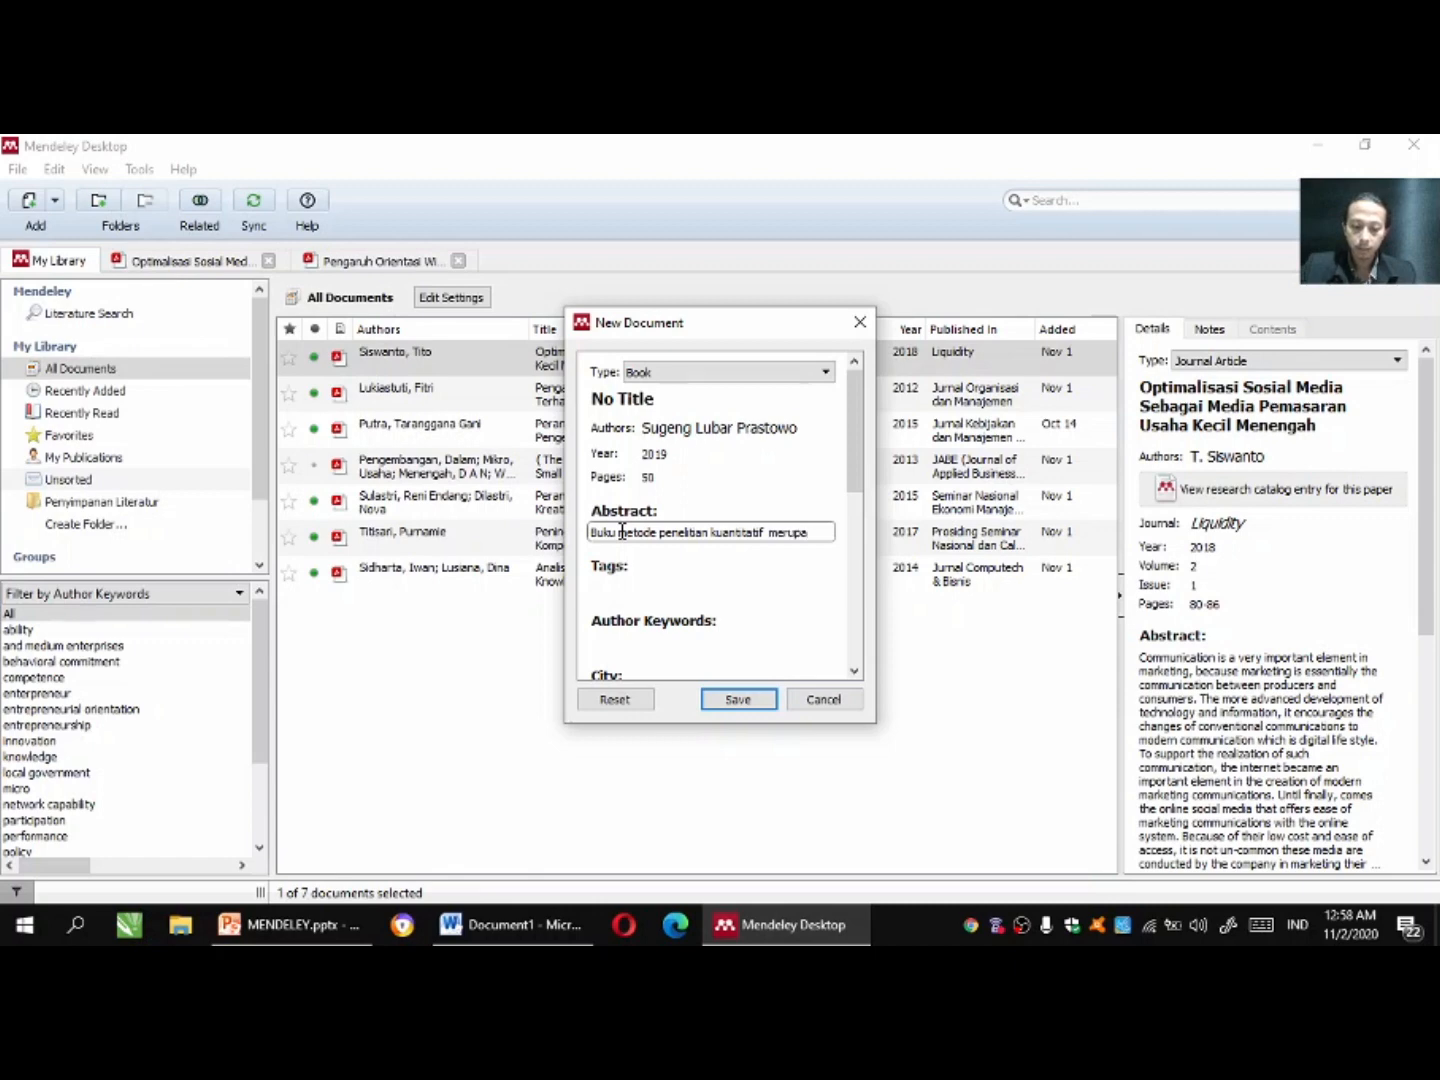
type("kan panduang")
key("BackSpace")
key("BackSpace")
type("a")
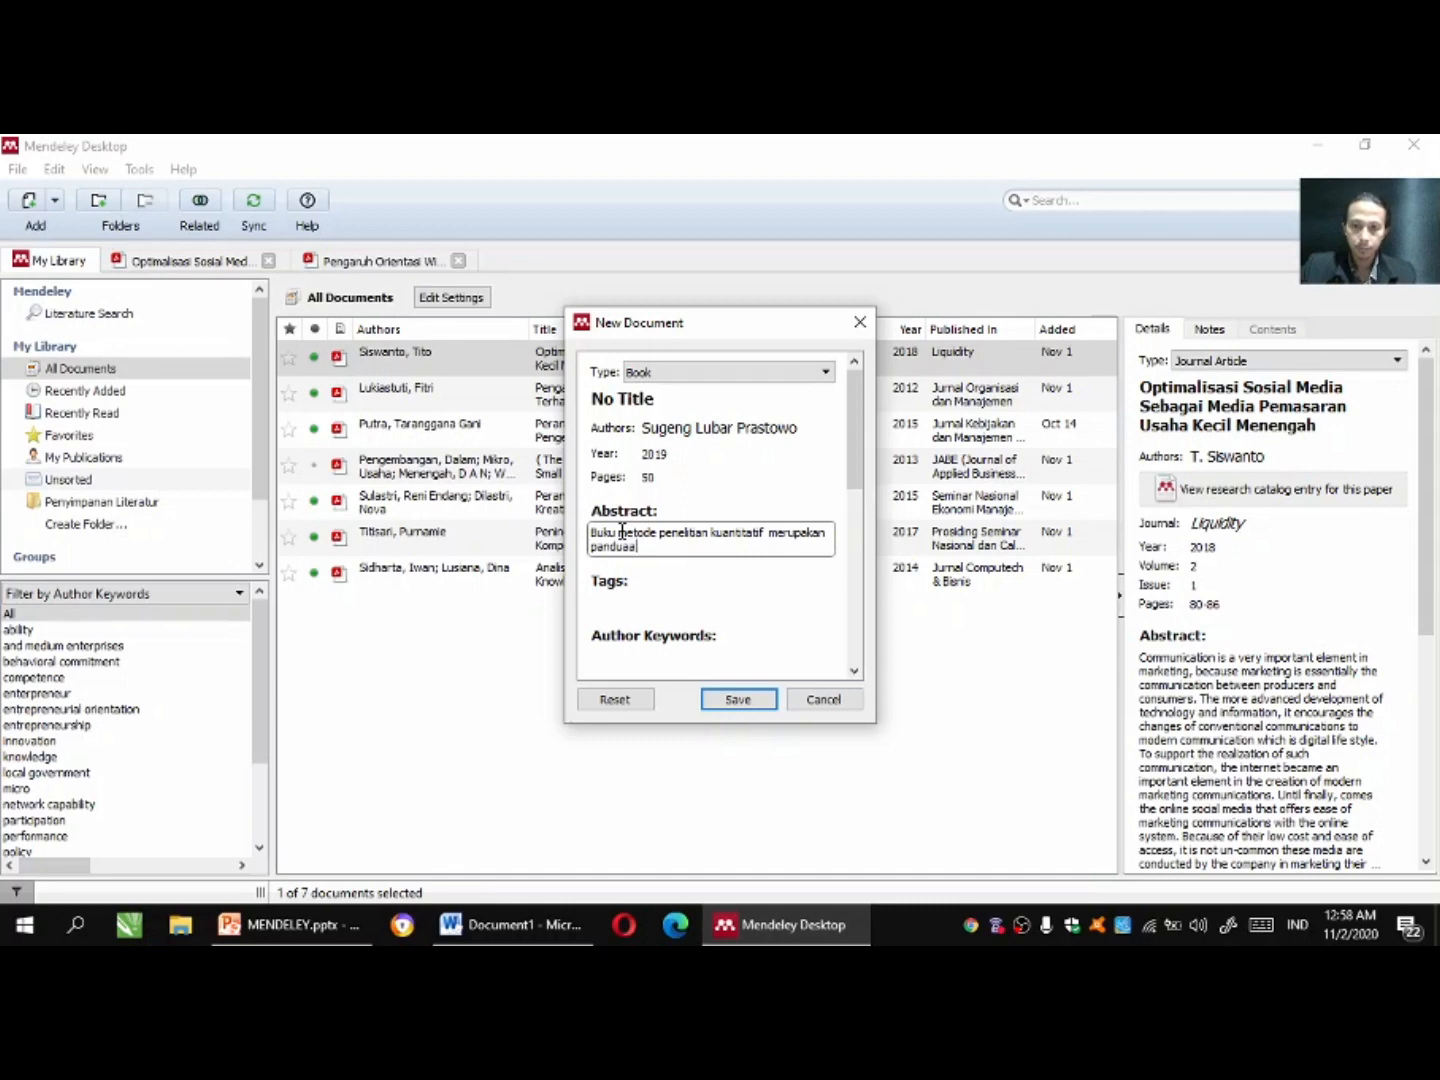
type("n lengkap")
type(" ...")
type("s")
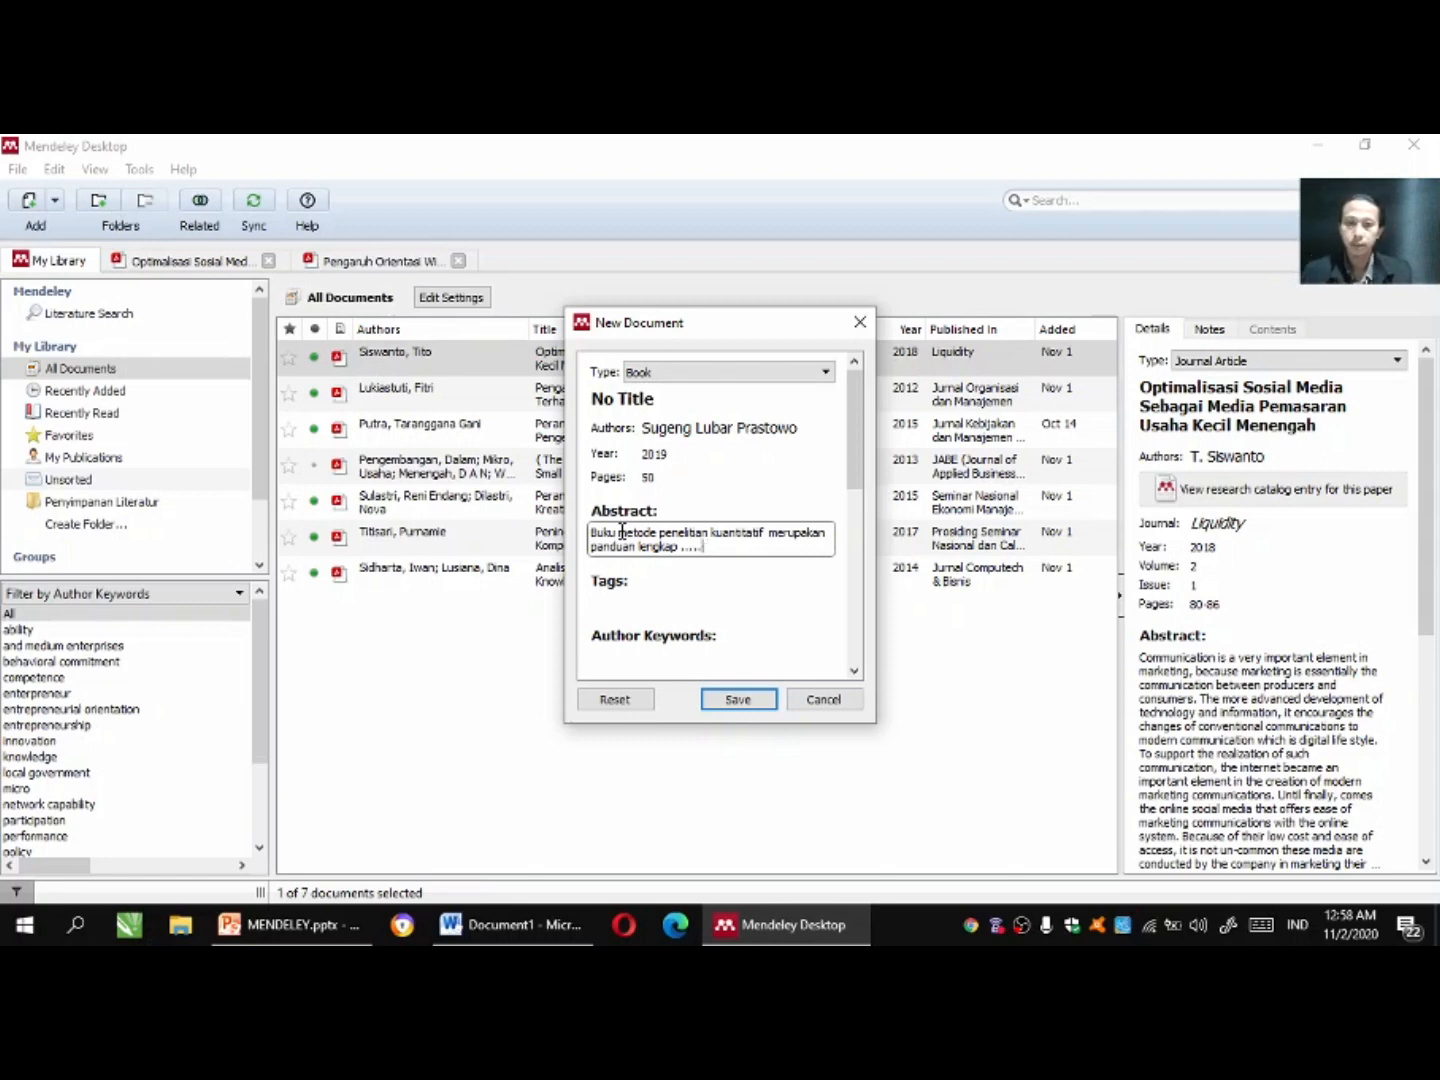
type("dlst.")
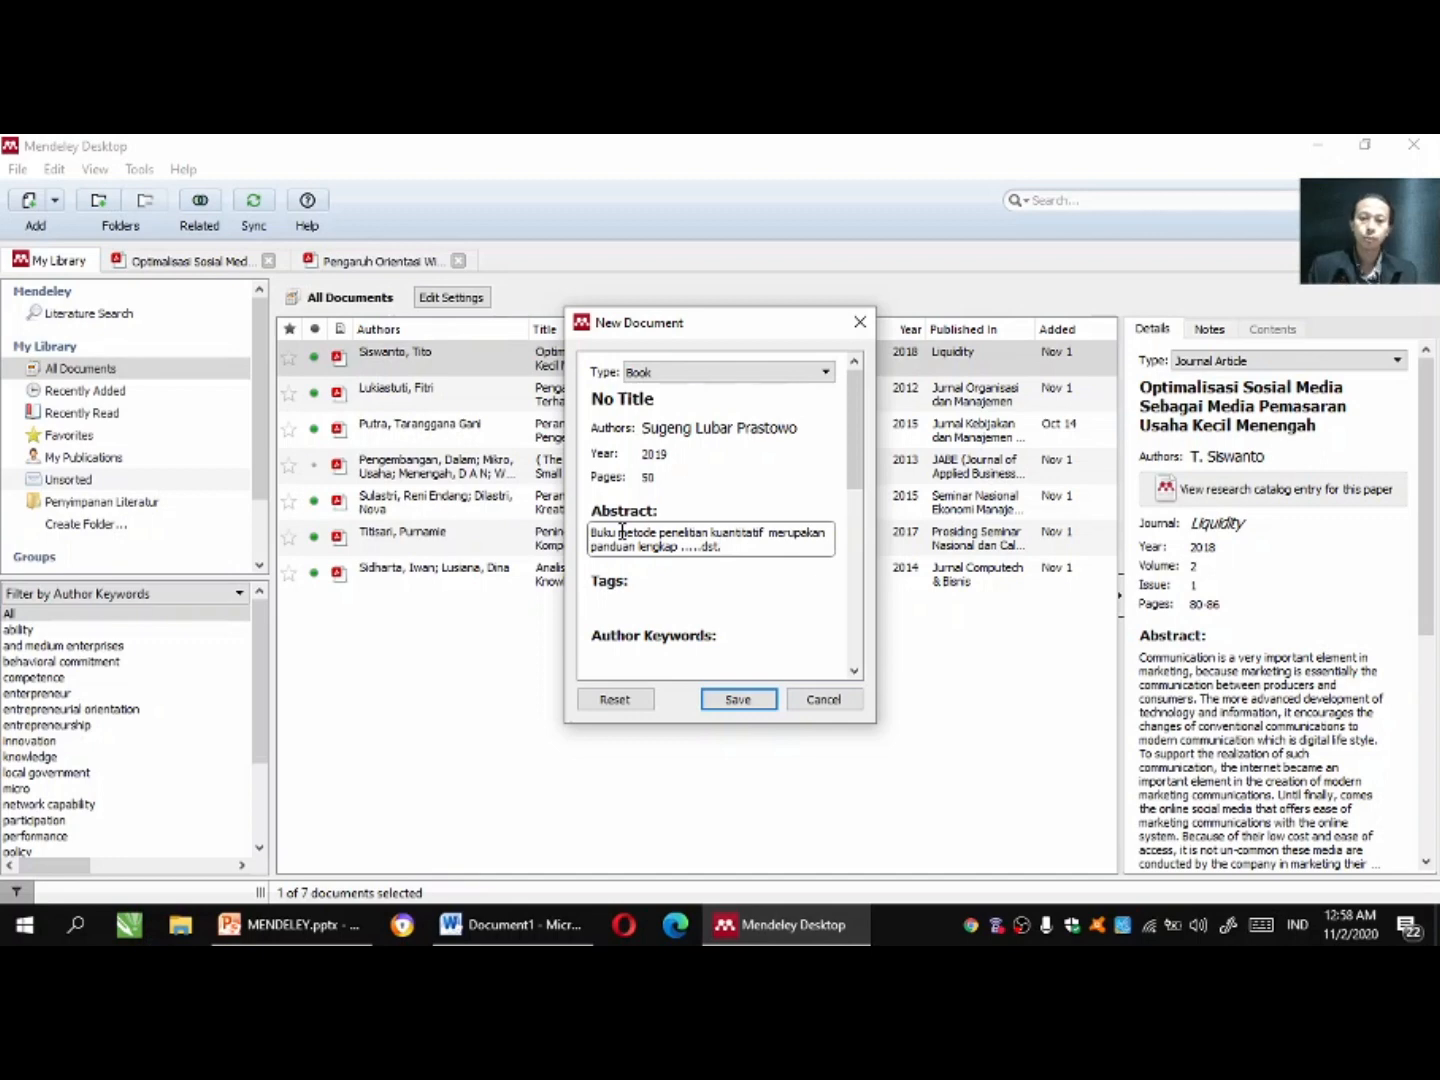
Leave the tags and author keywords empty and set the book entry's city to Tangerang.
left_click(606, 599)
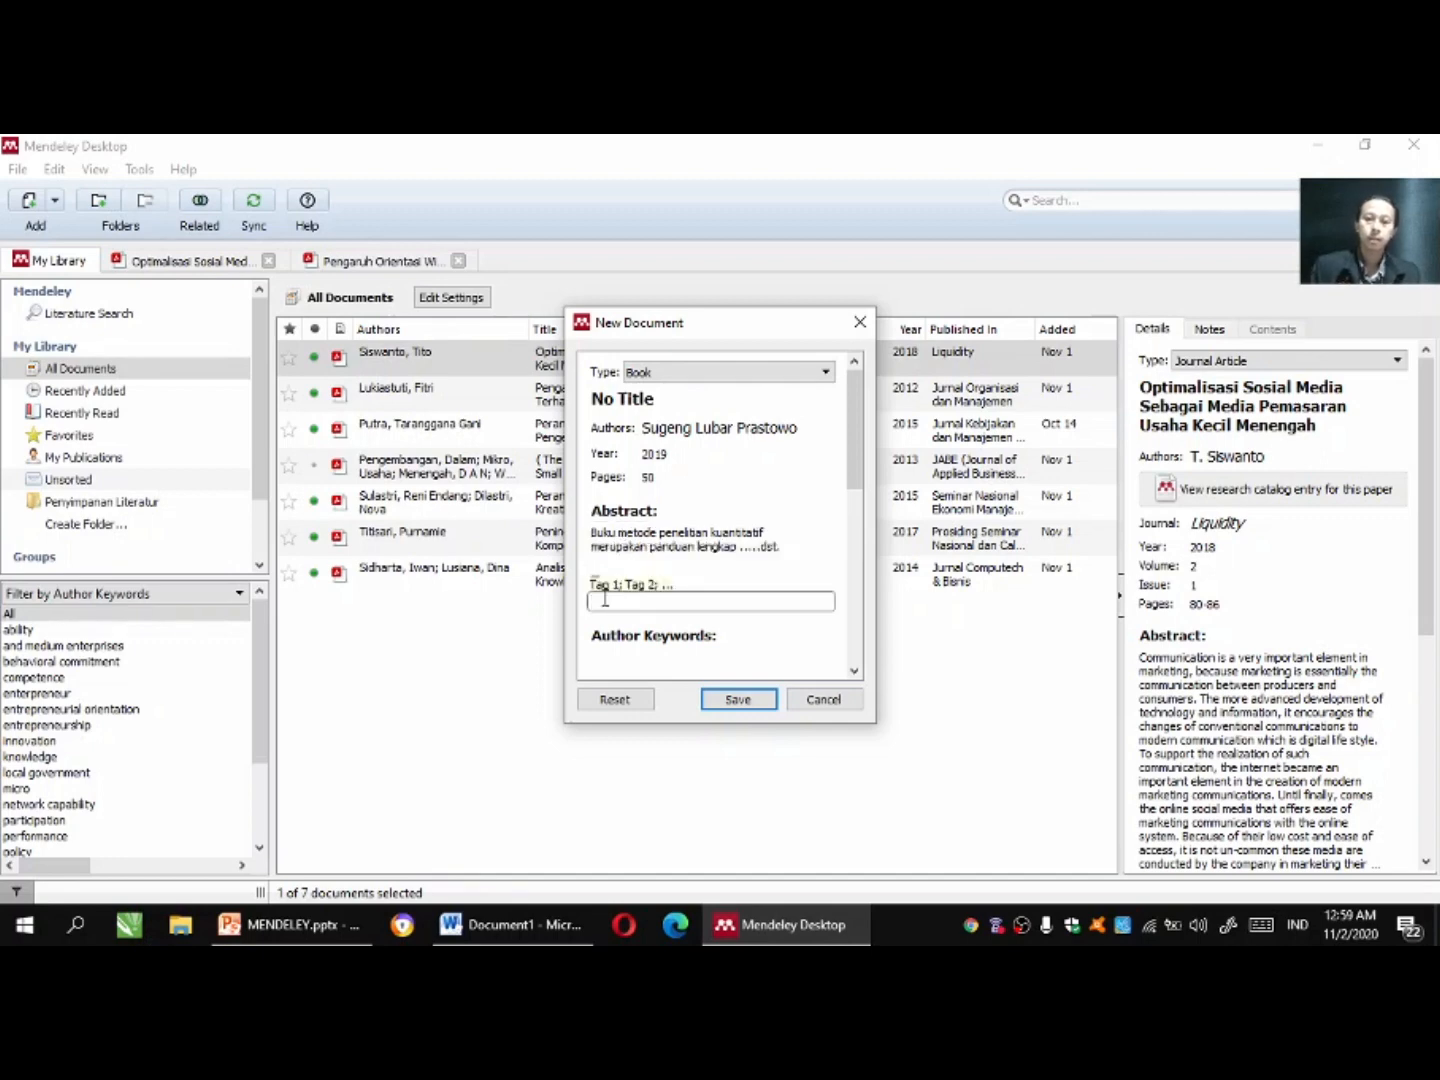
left_click_drag(858, 478, 858, 514)
left_click(661, 572)
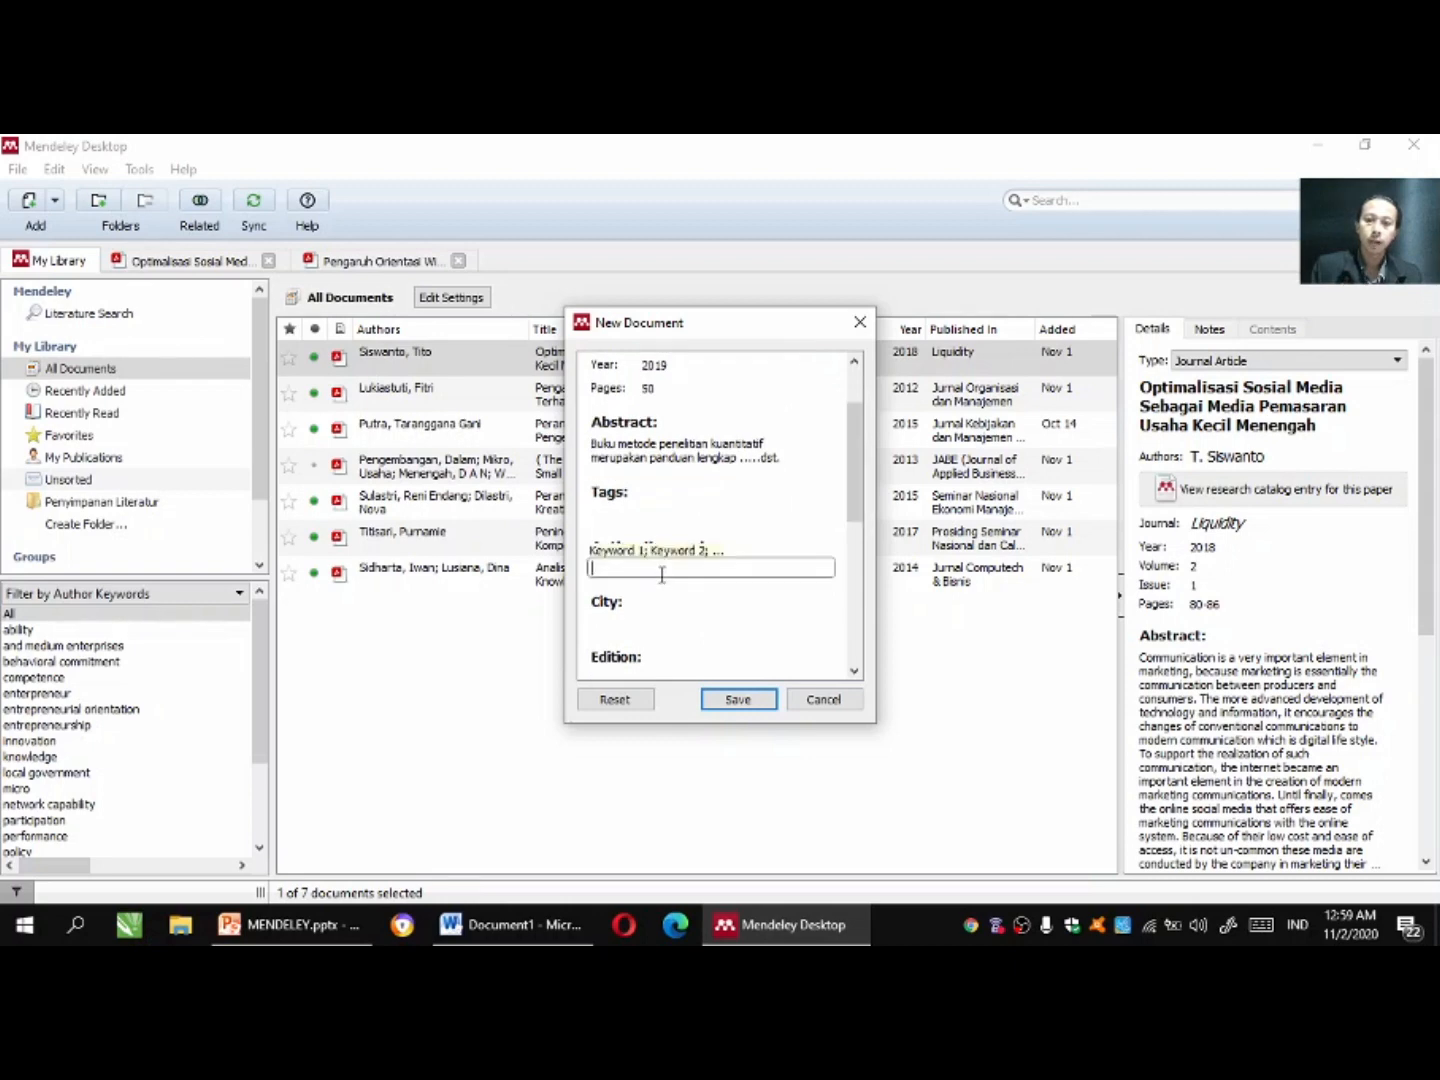
left_click(630, 620)
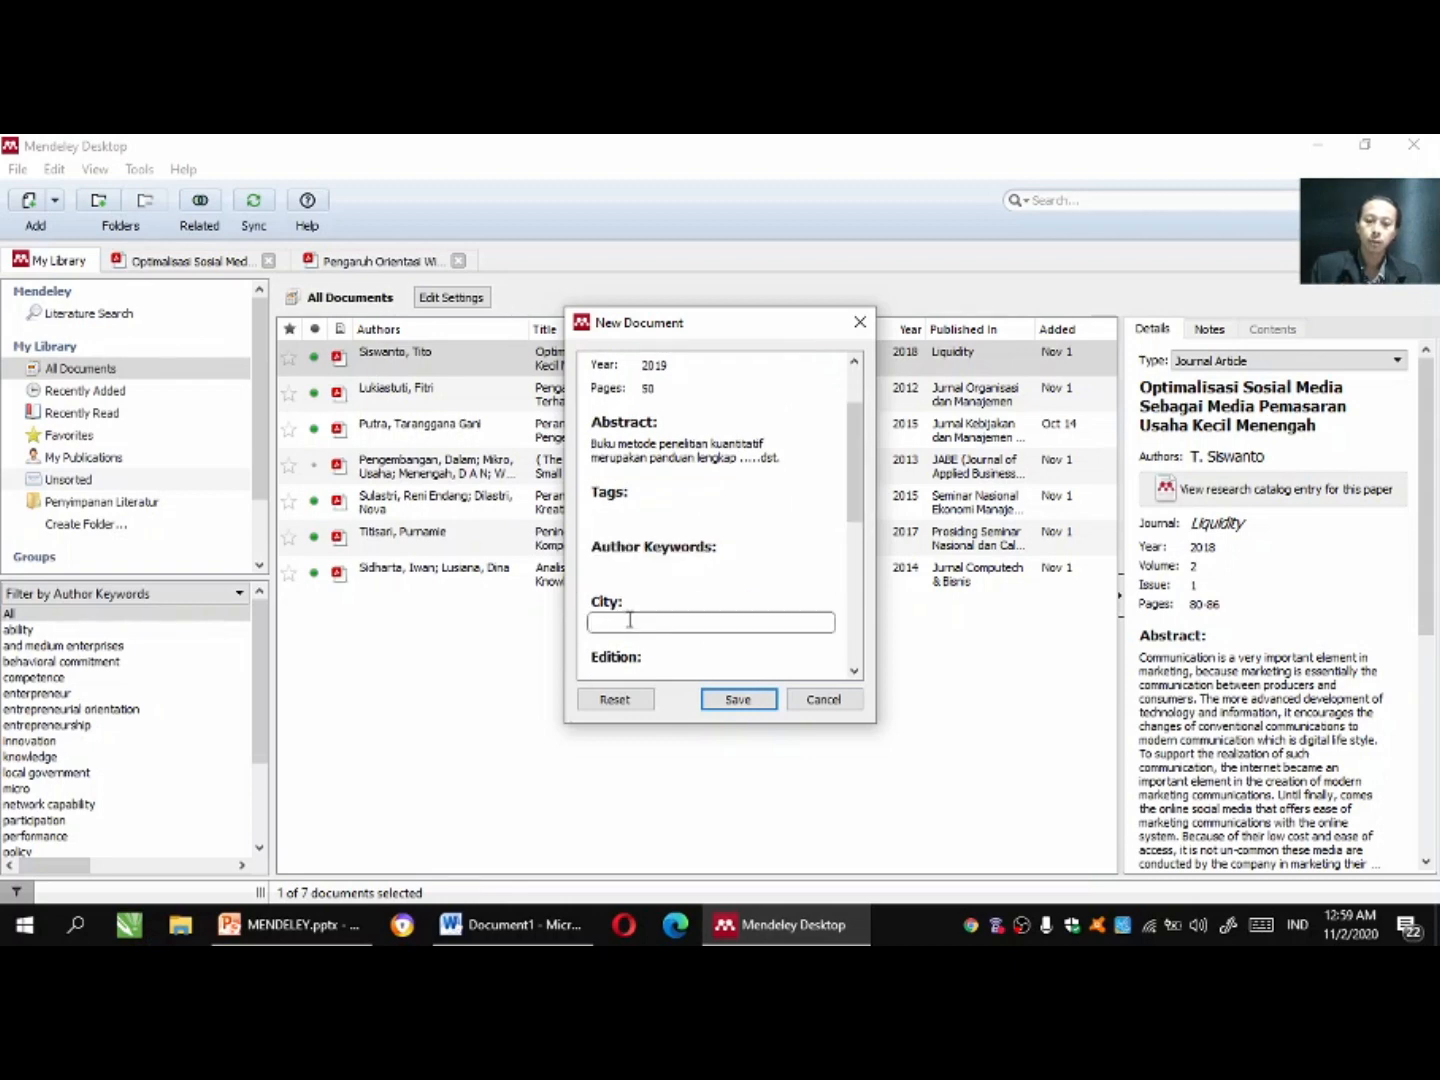
type("Tangerang")
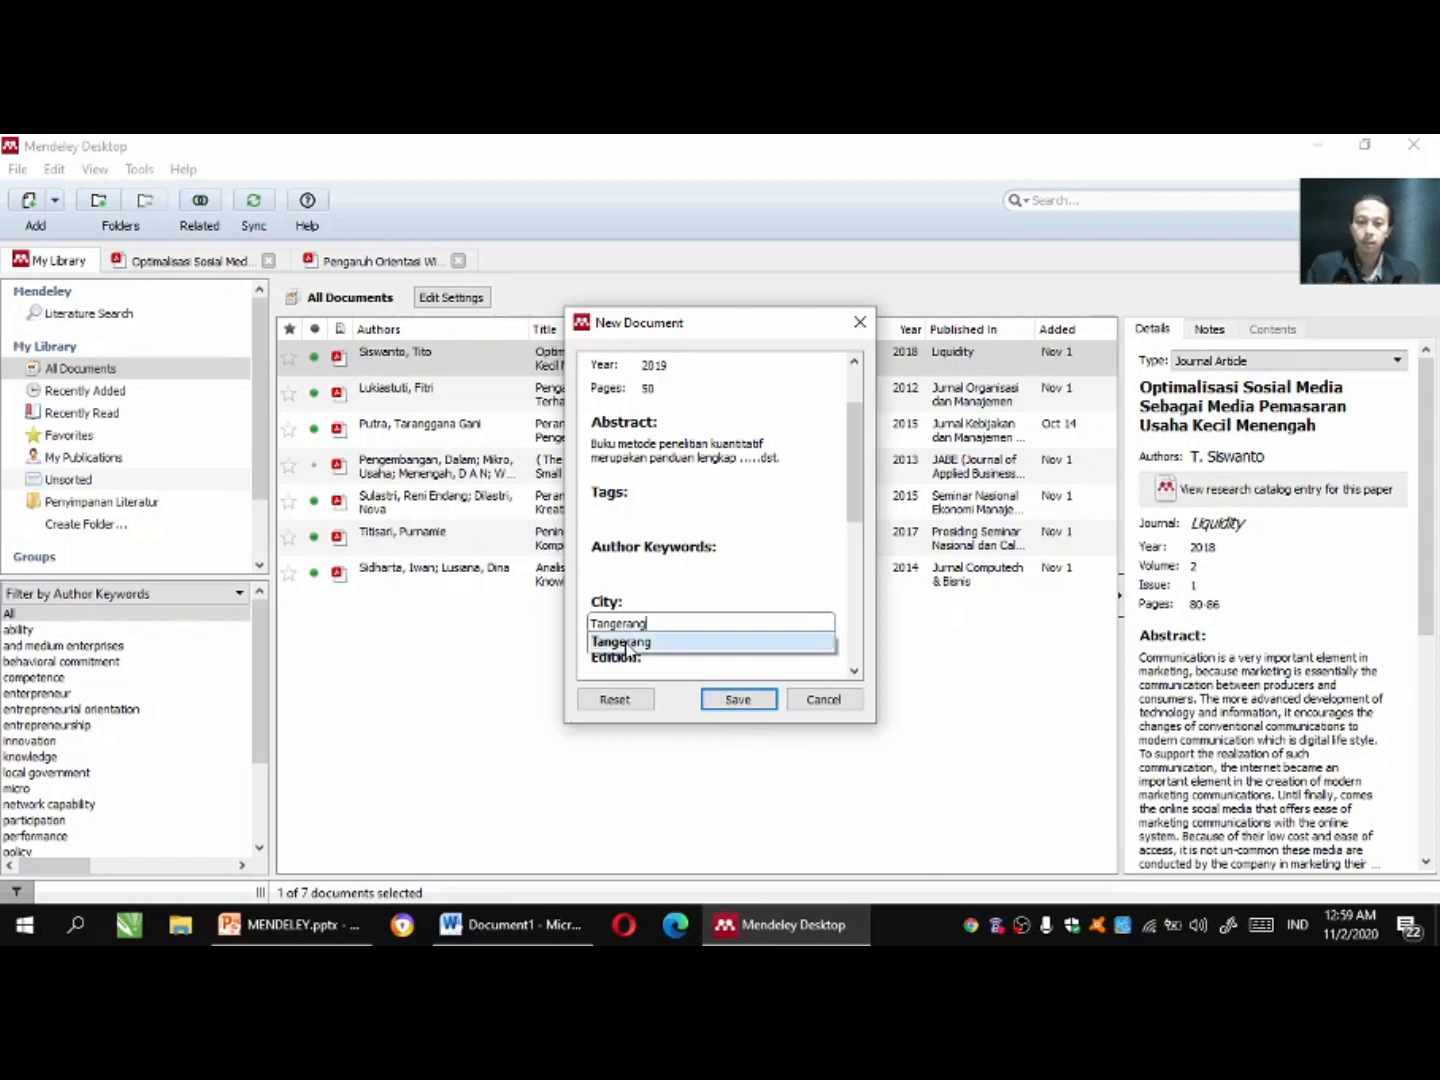
left_click(634, 642)
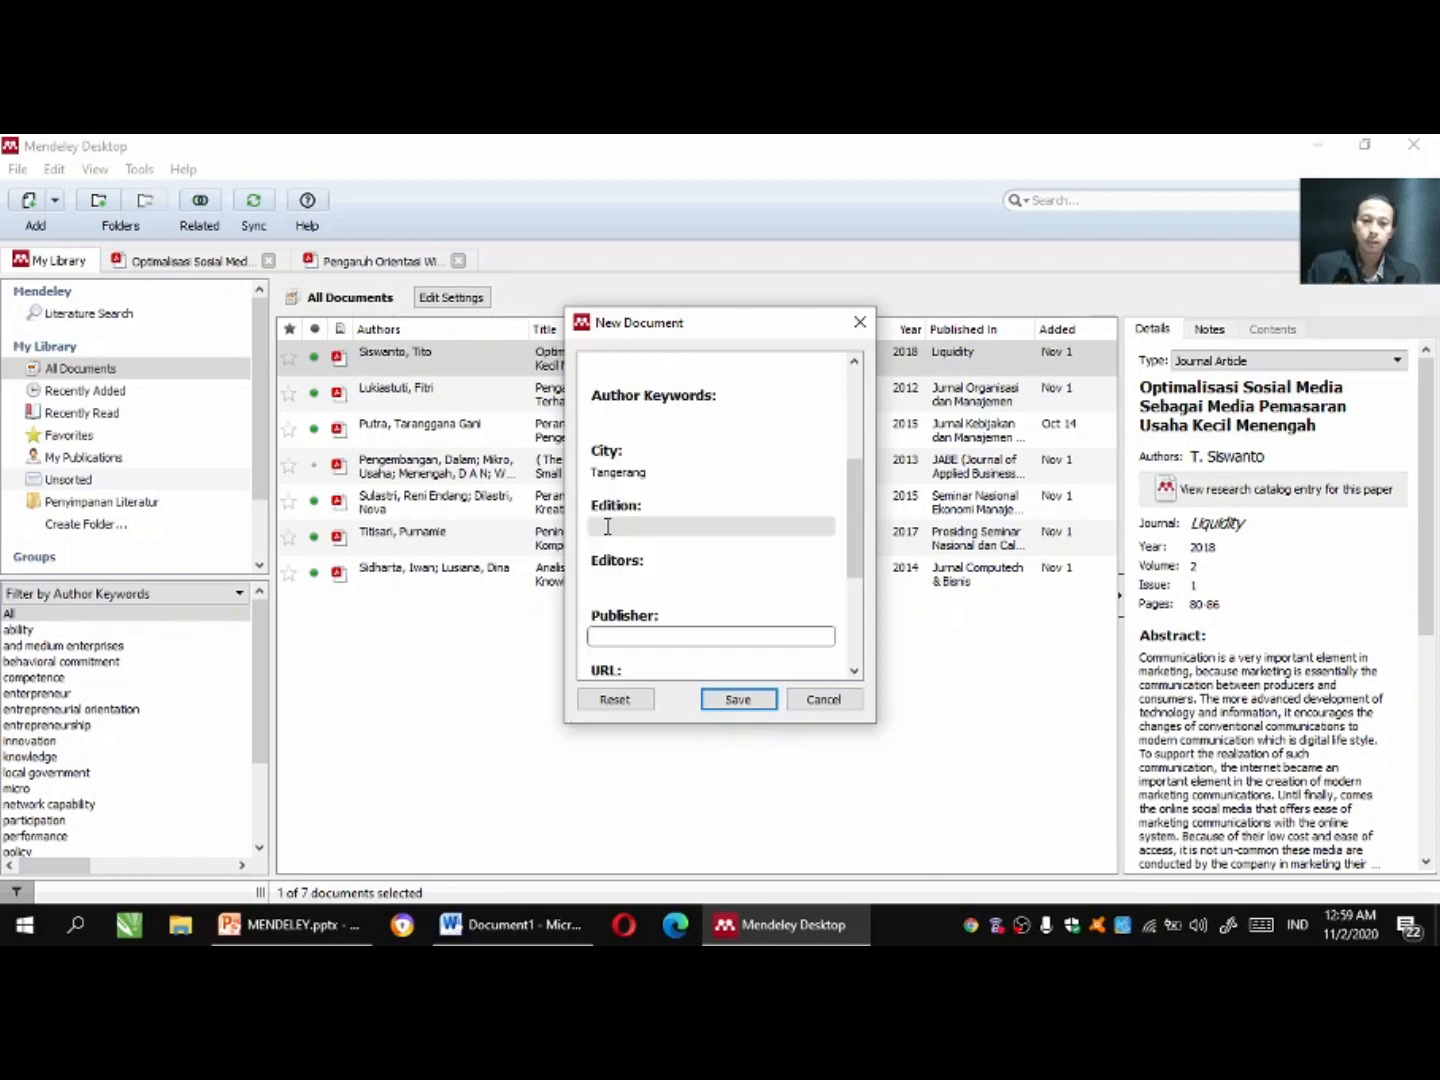
Set the book's edition to 1 and its publisher to Jamus Baladewa Nusantara, leaving the editors empty.
left_click(608, 527)
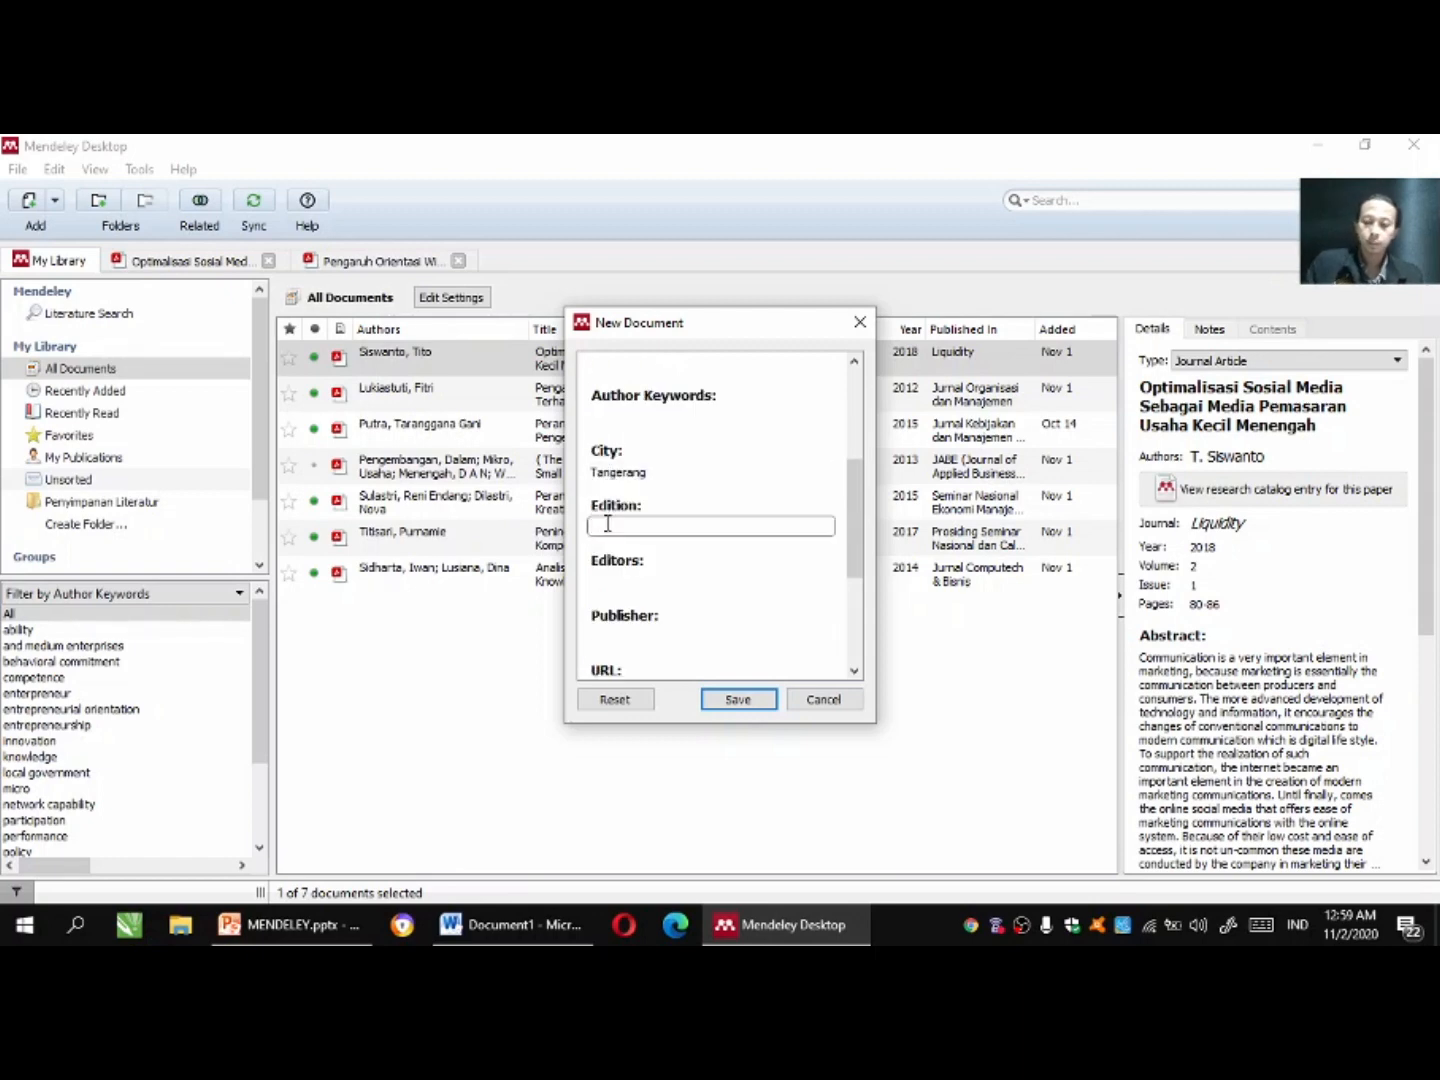
type("1")
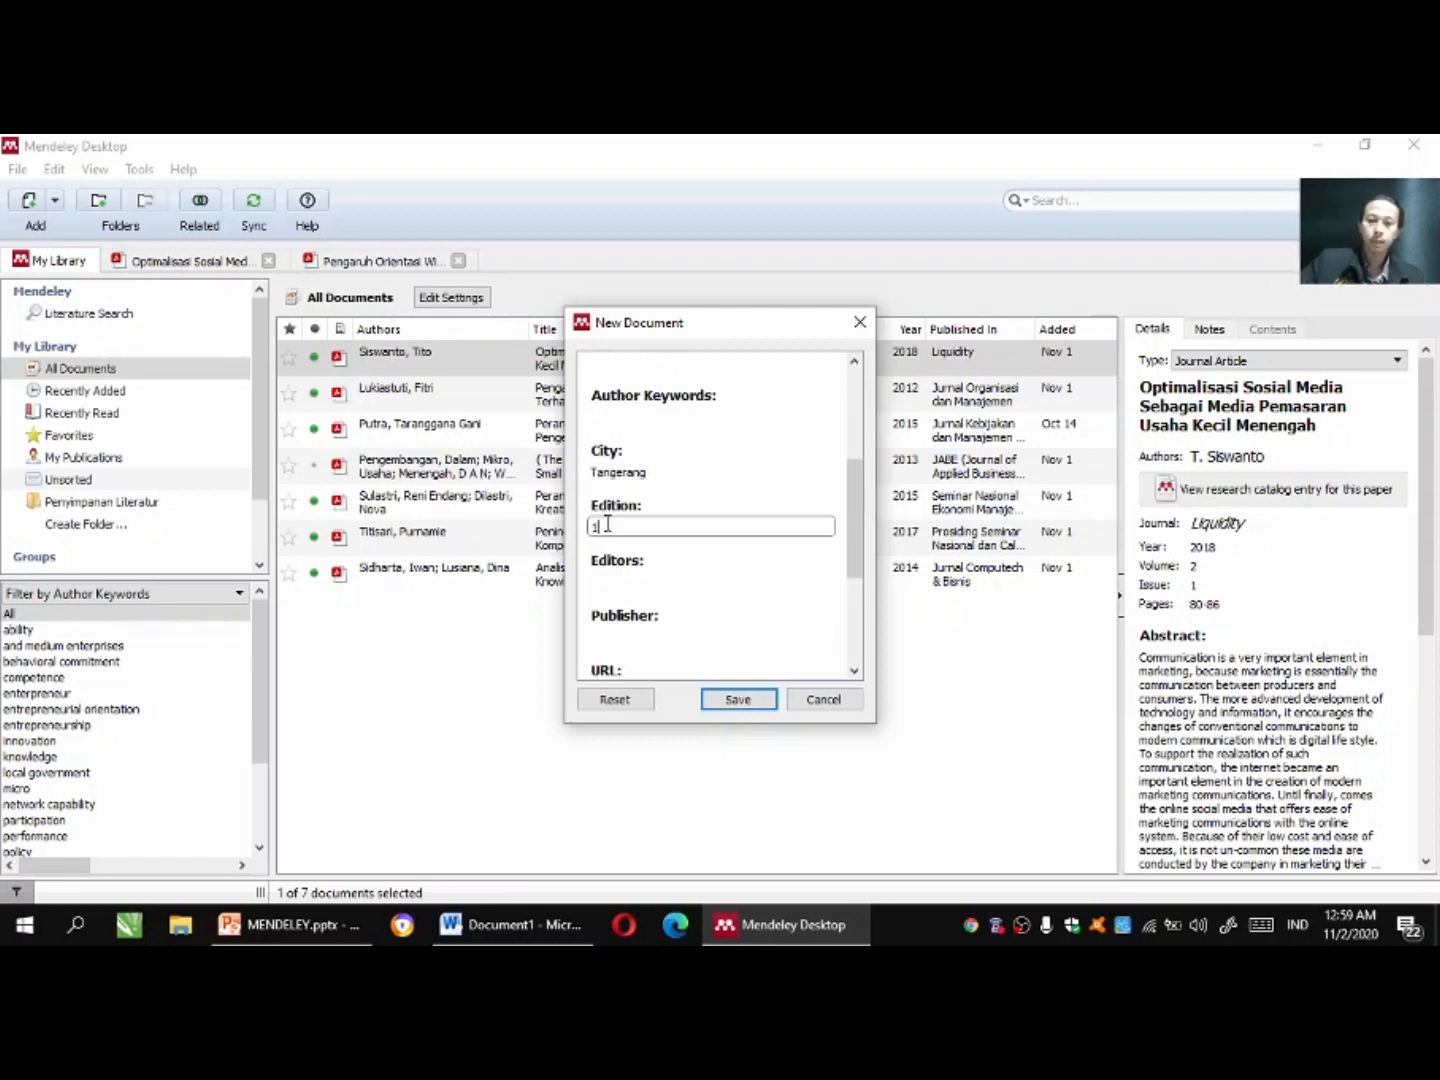
left_click(606, 581)
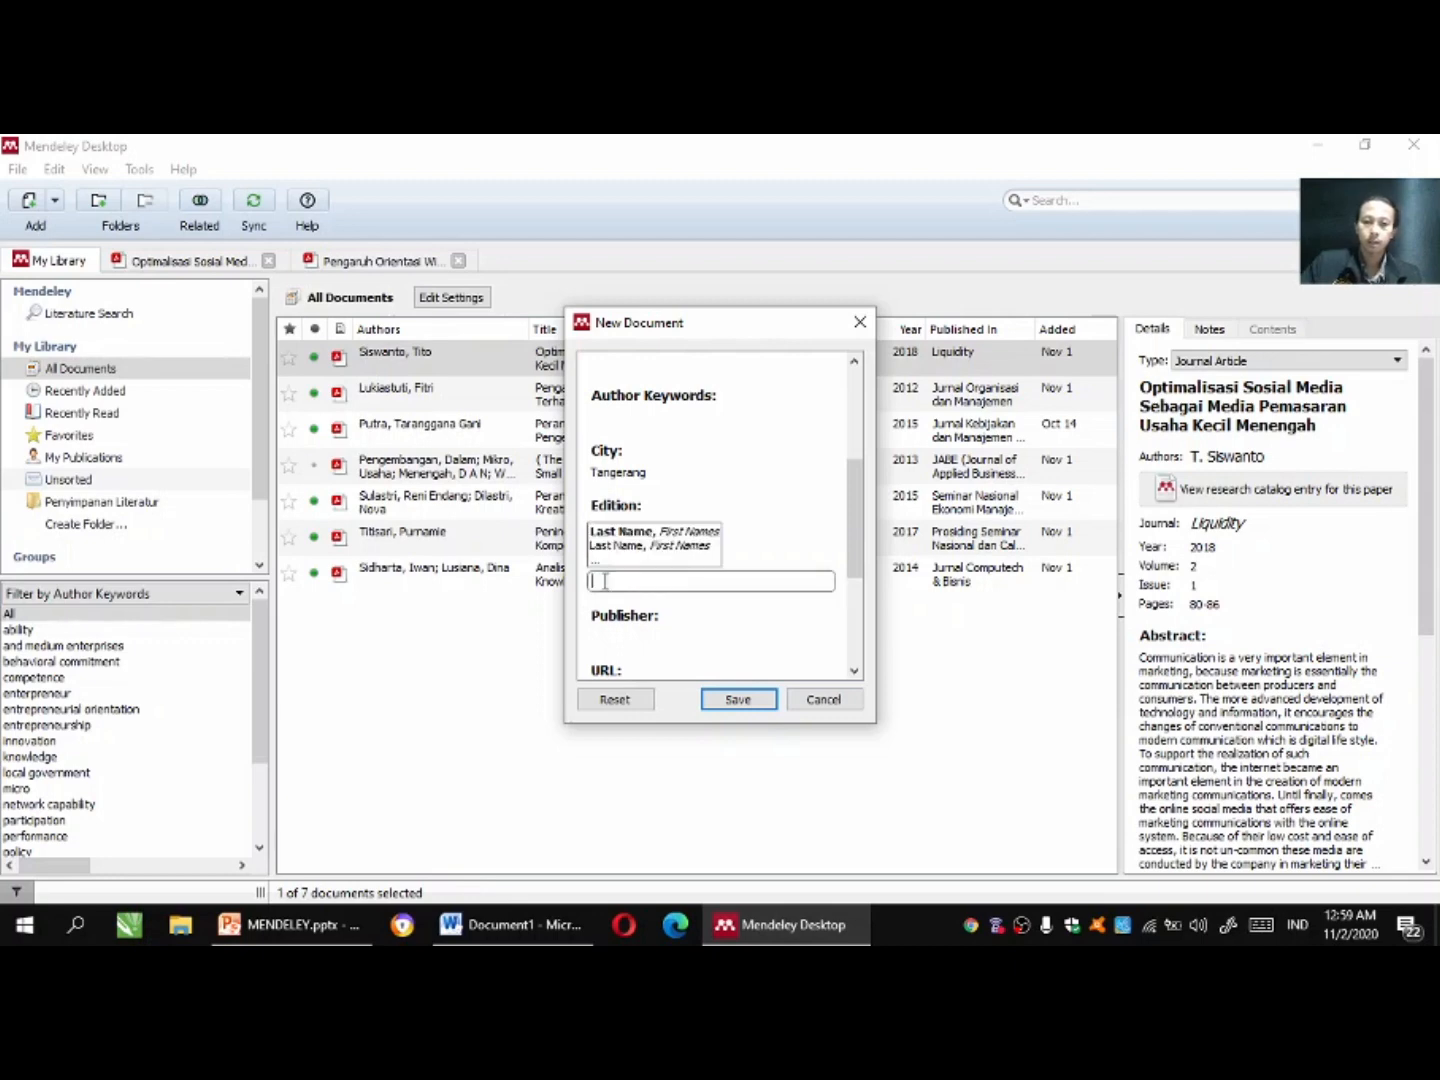
left_click(598, 636)
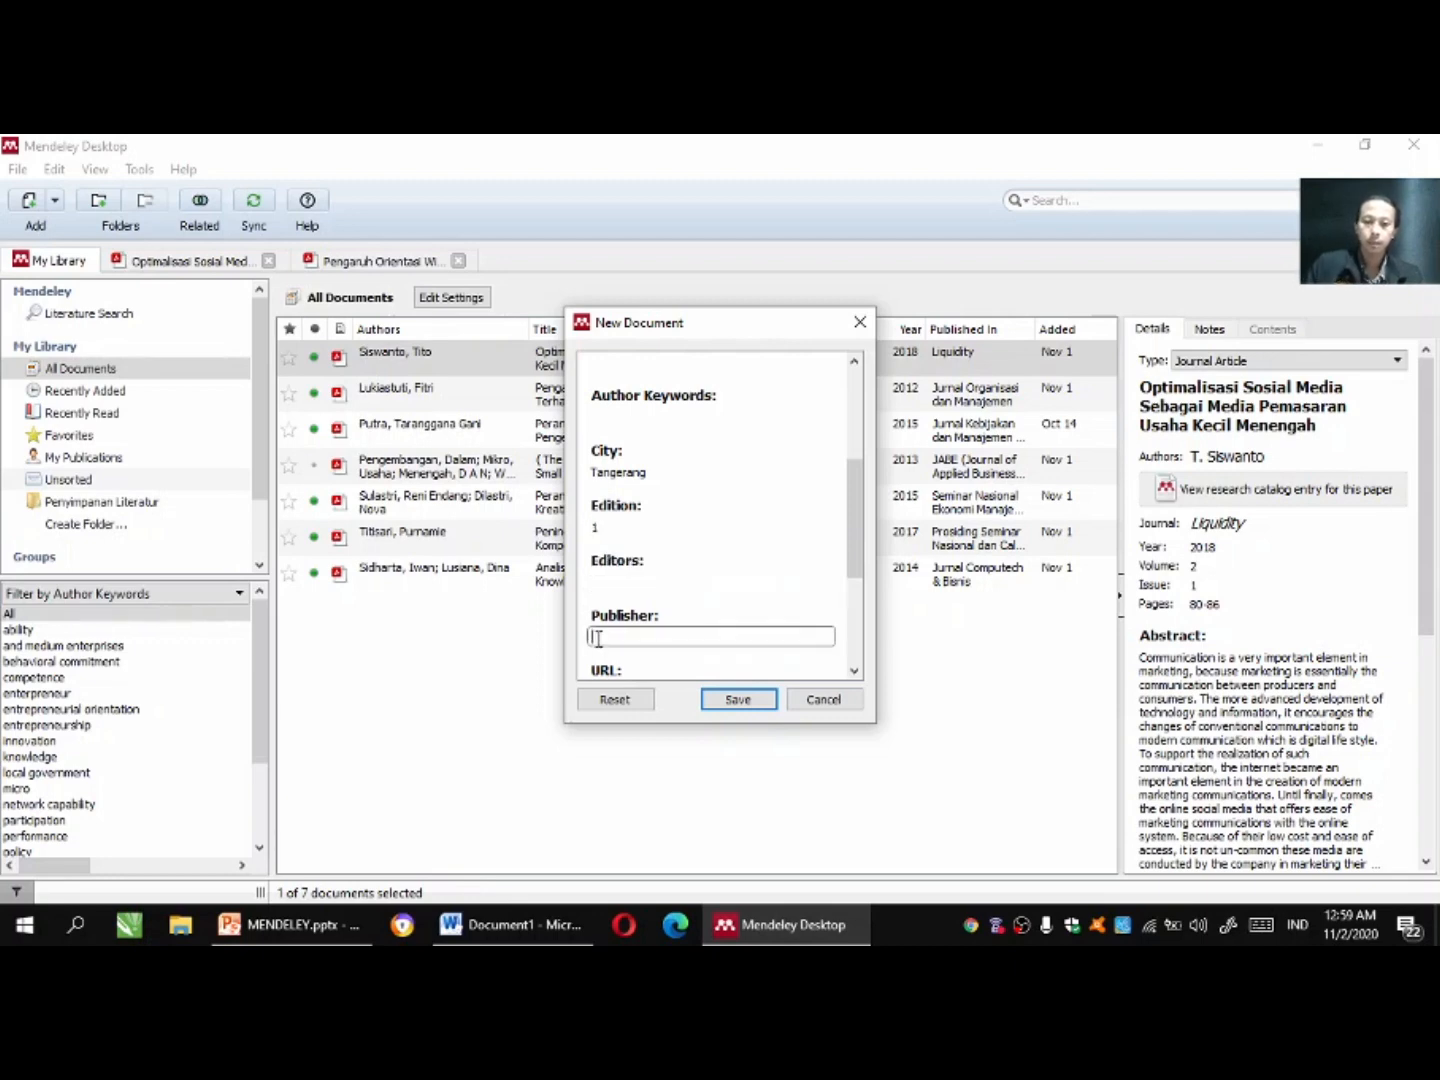
type("Jamus")
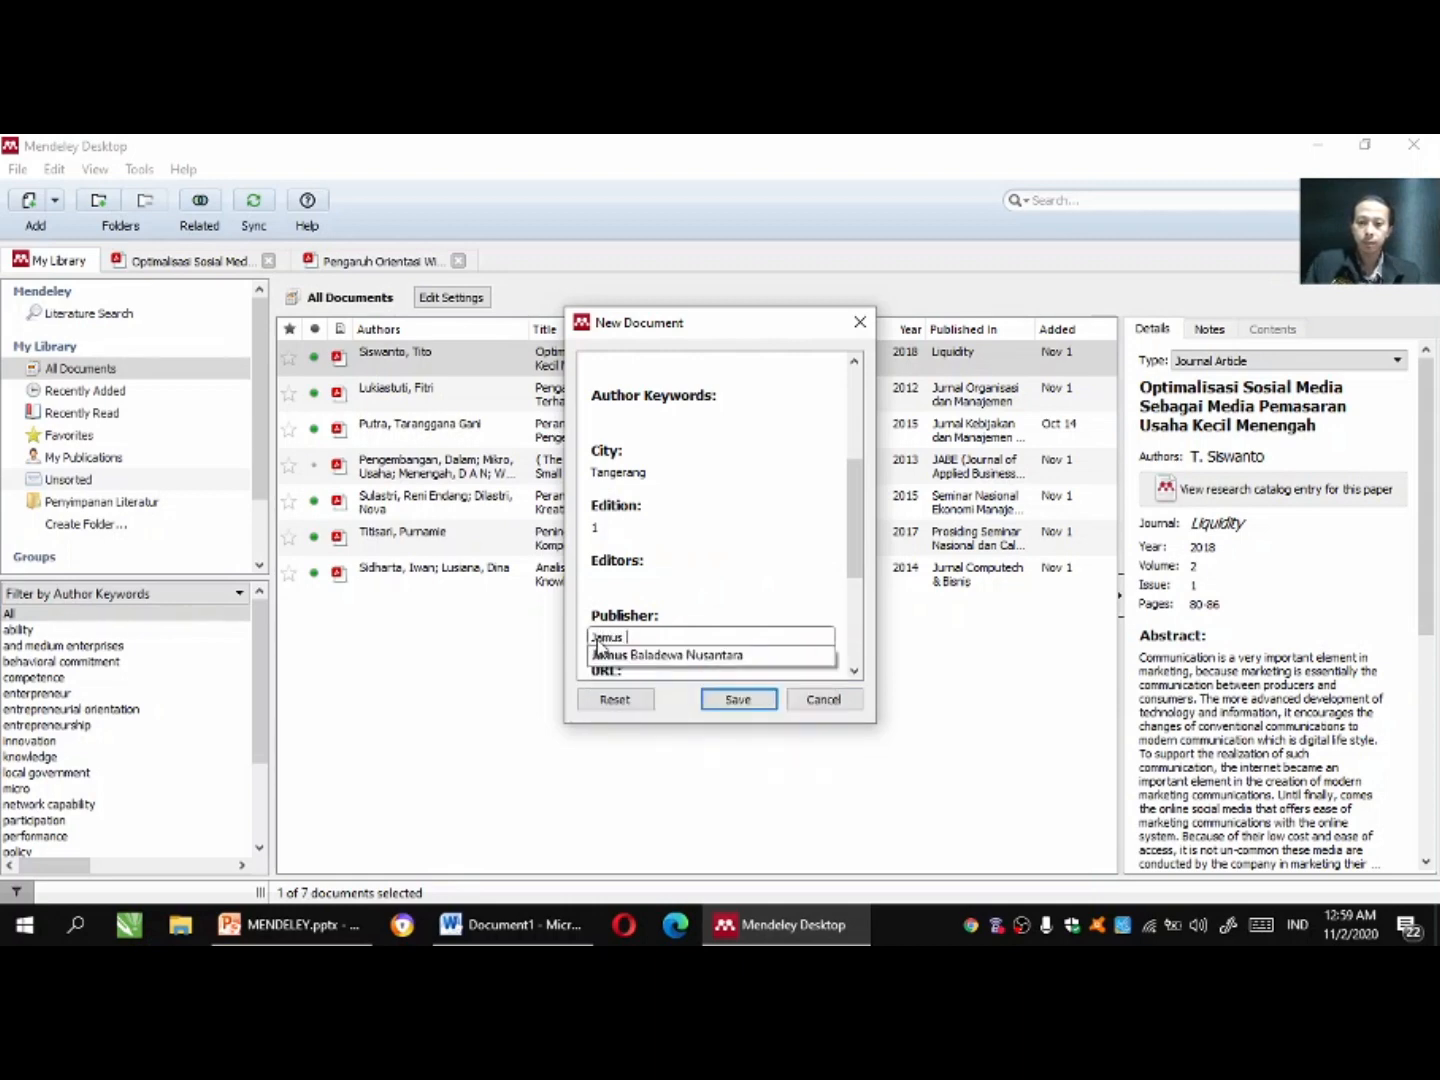
left_click(610, 655)
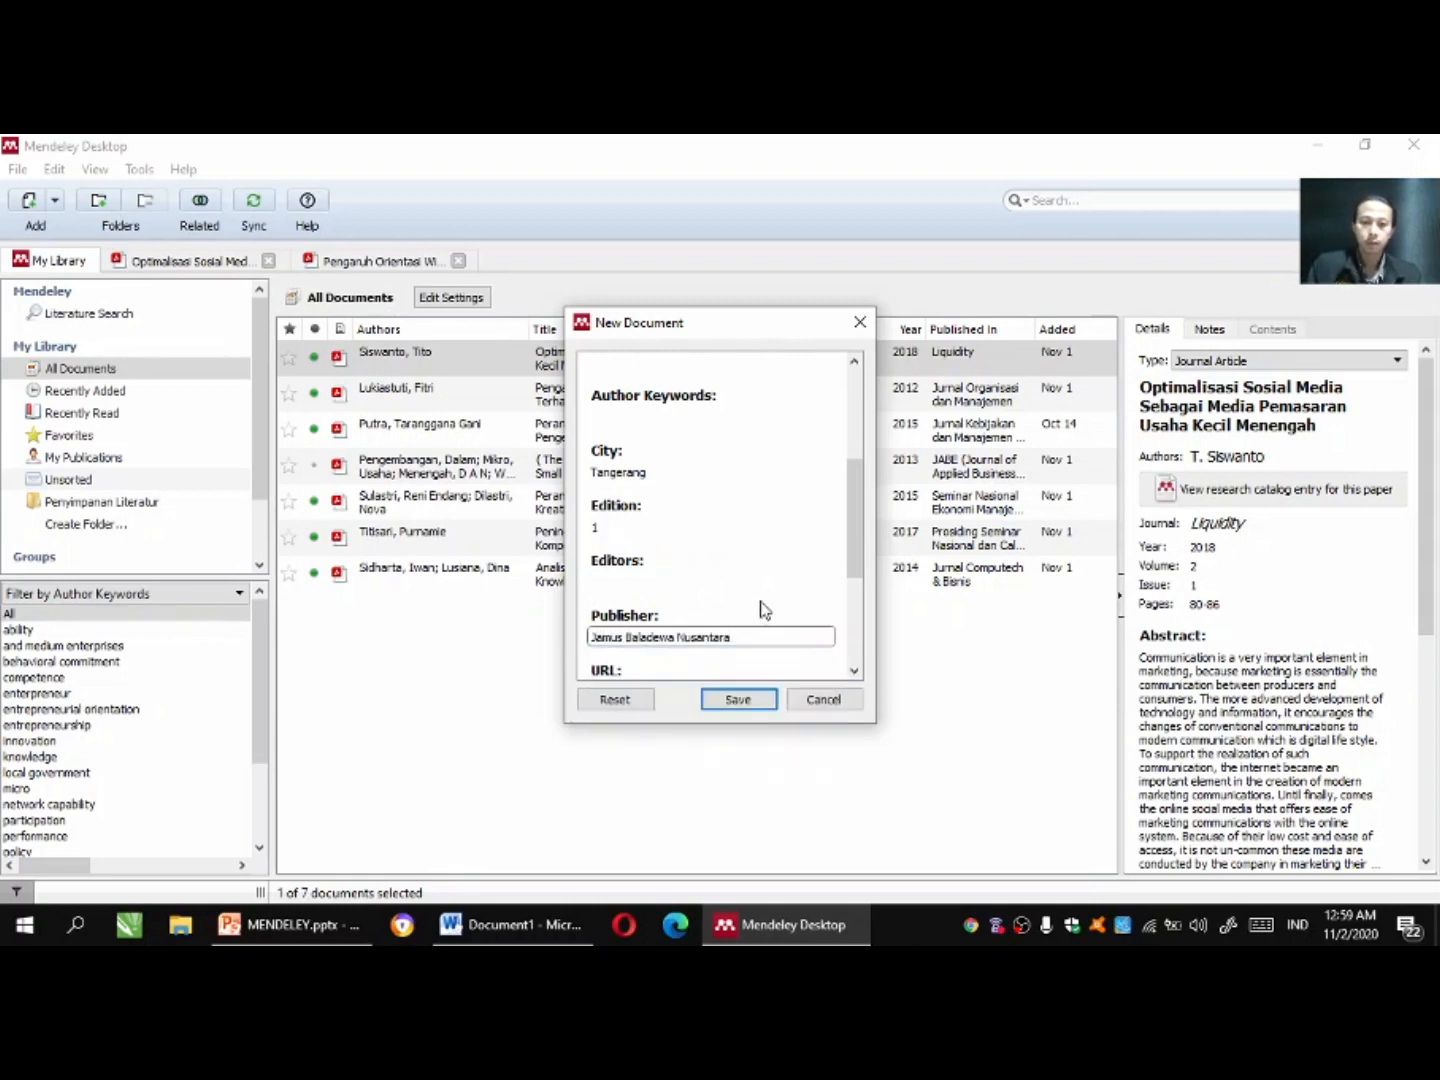
left_click_drag(857, 532, 844, 610)
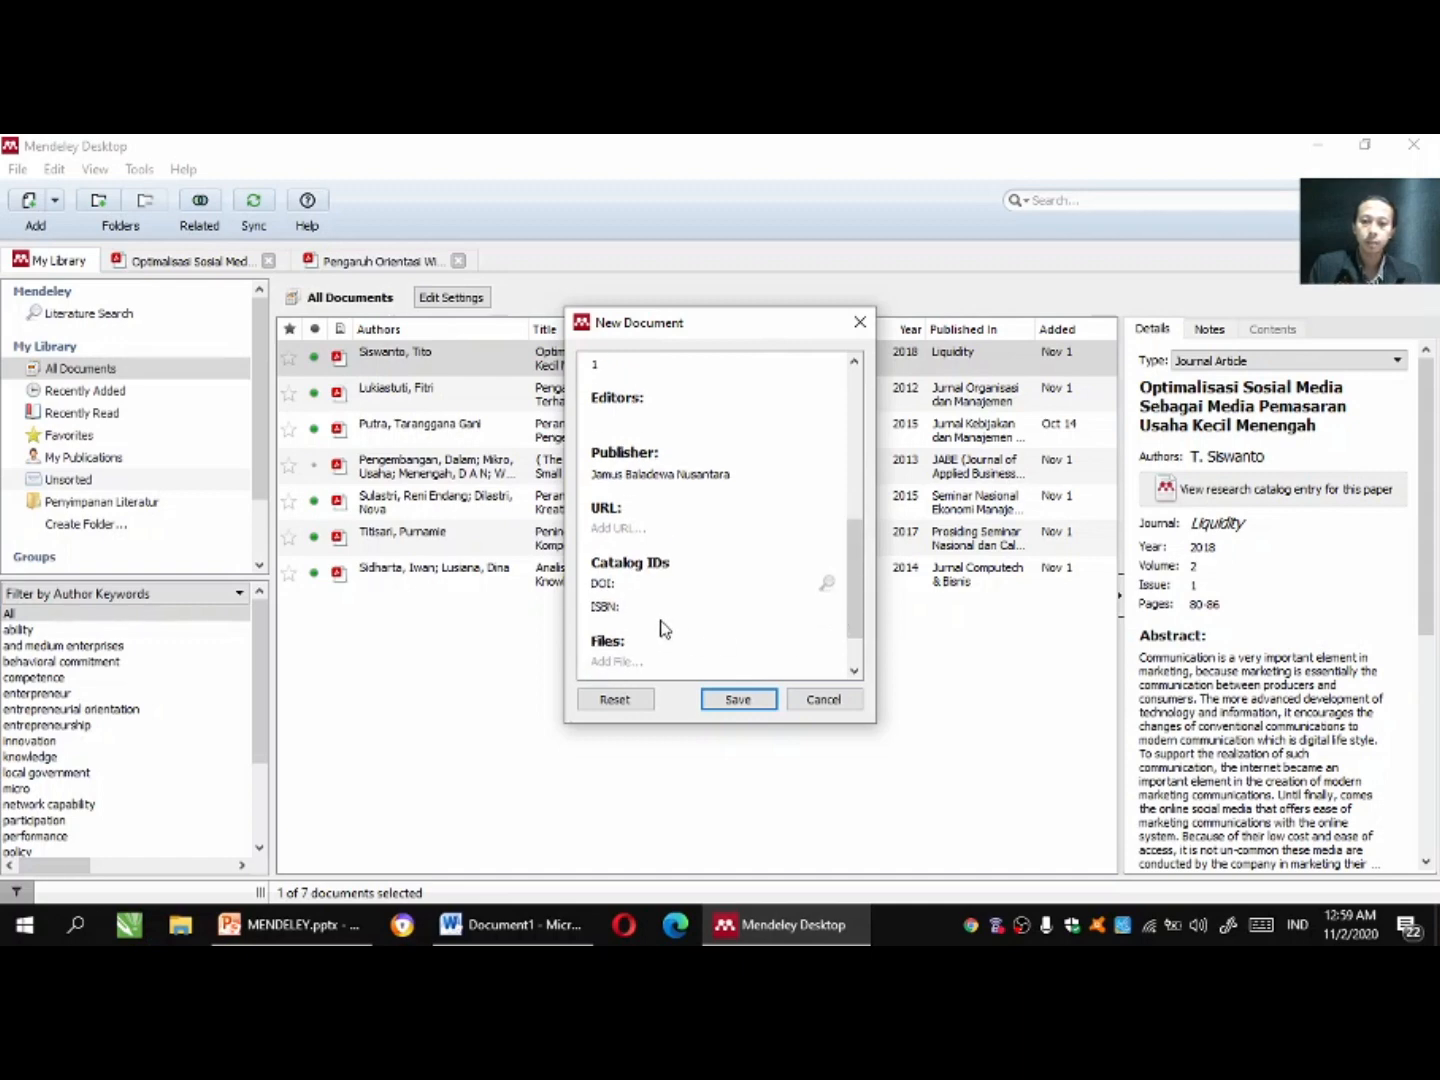
left_click(625, 607)
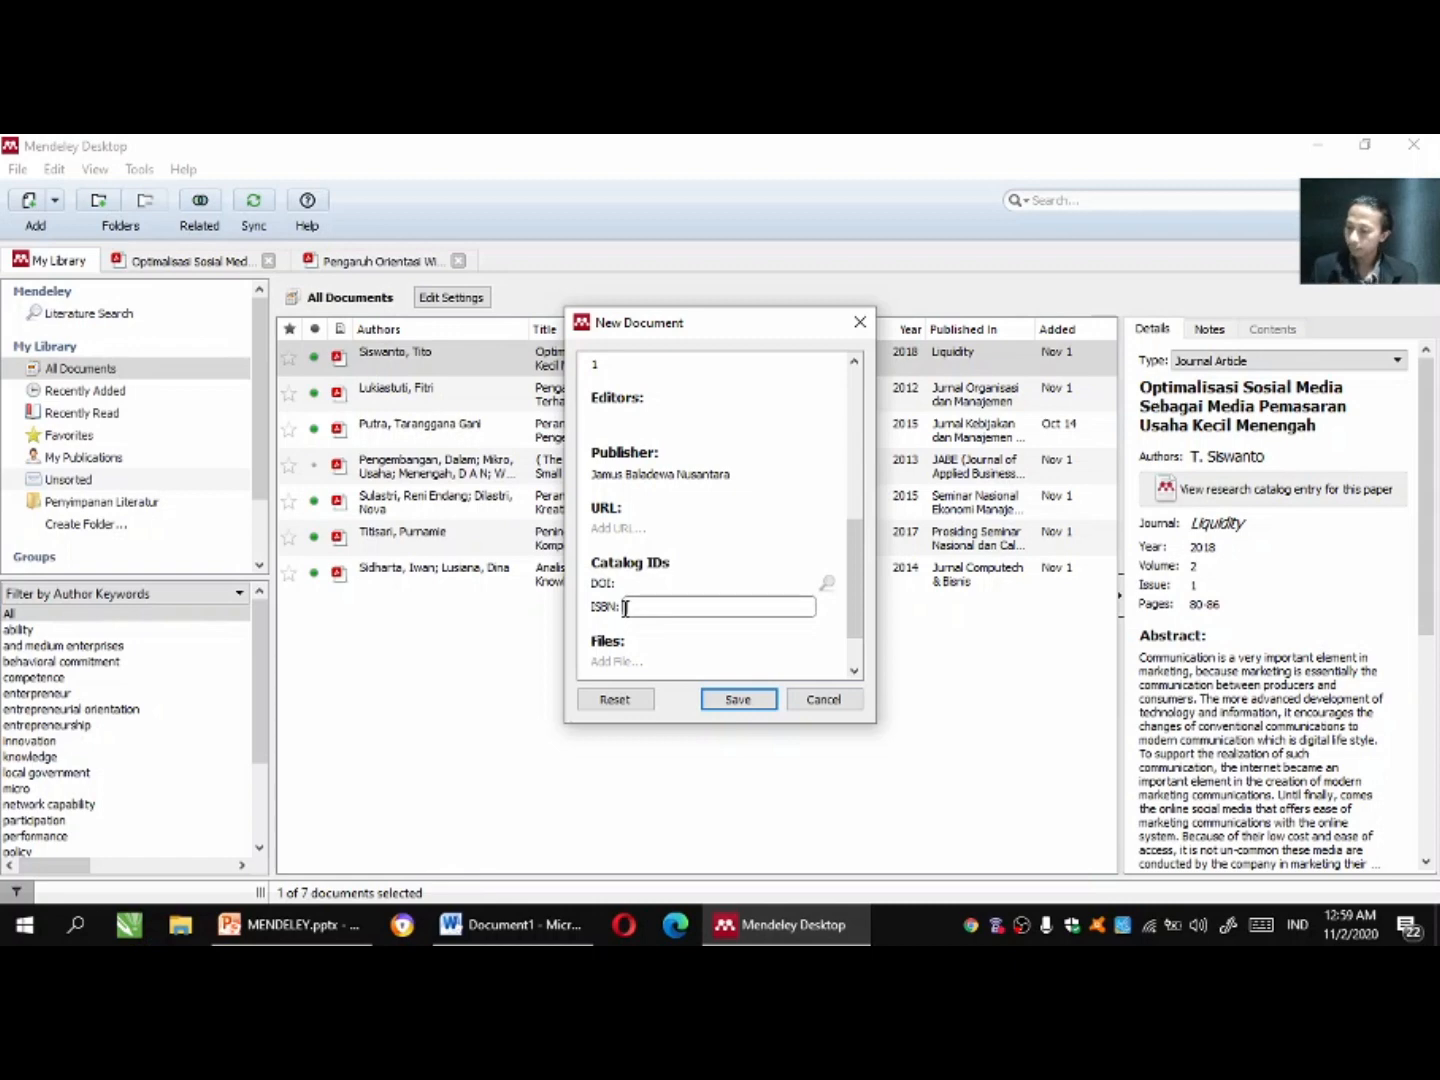
type("97")
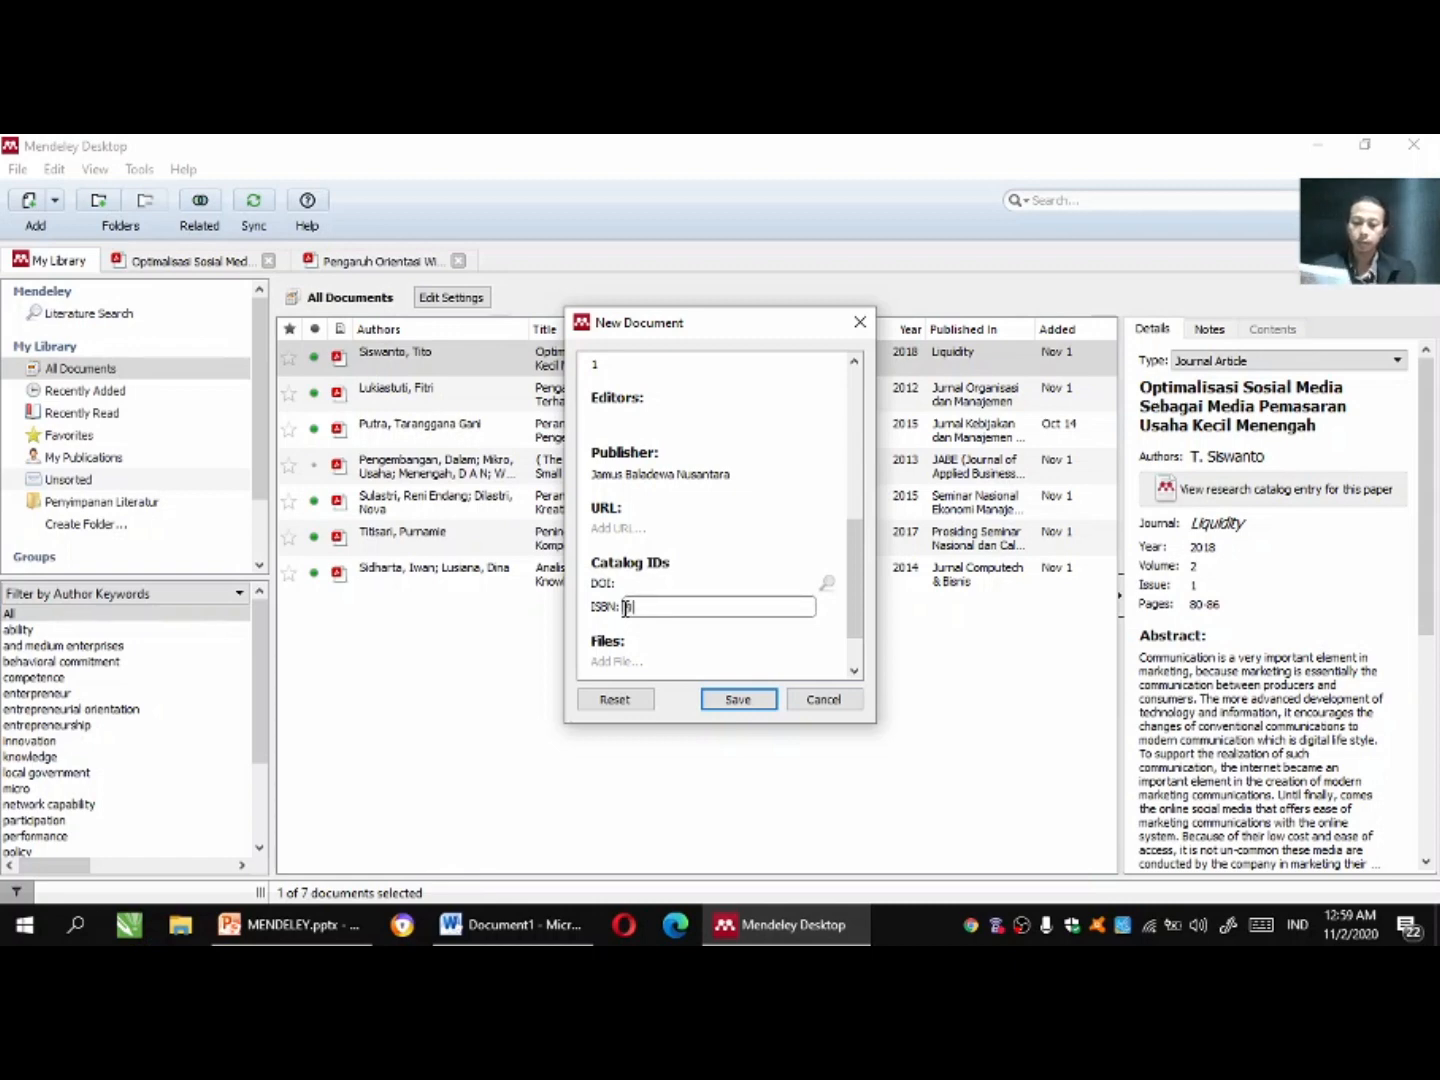
type("8")
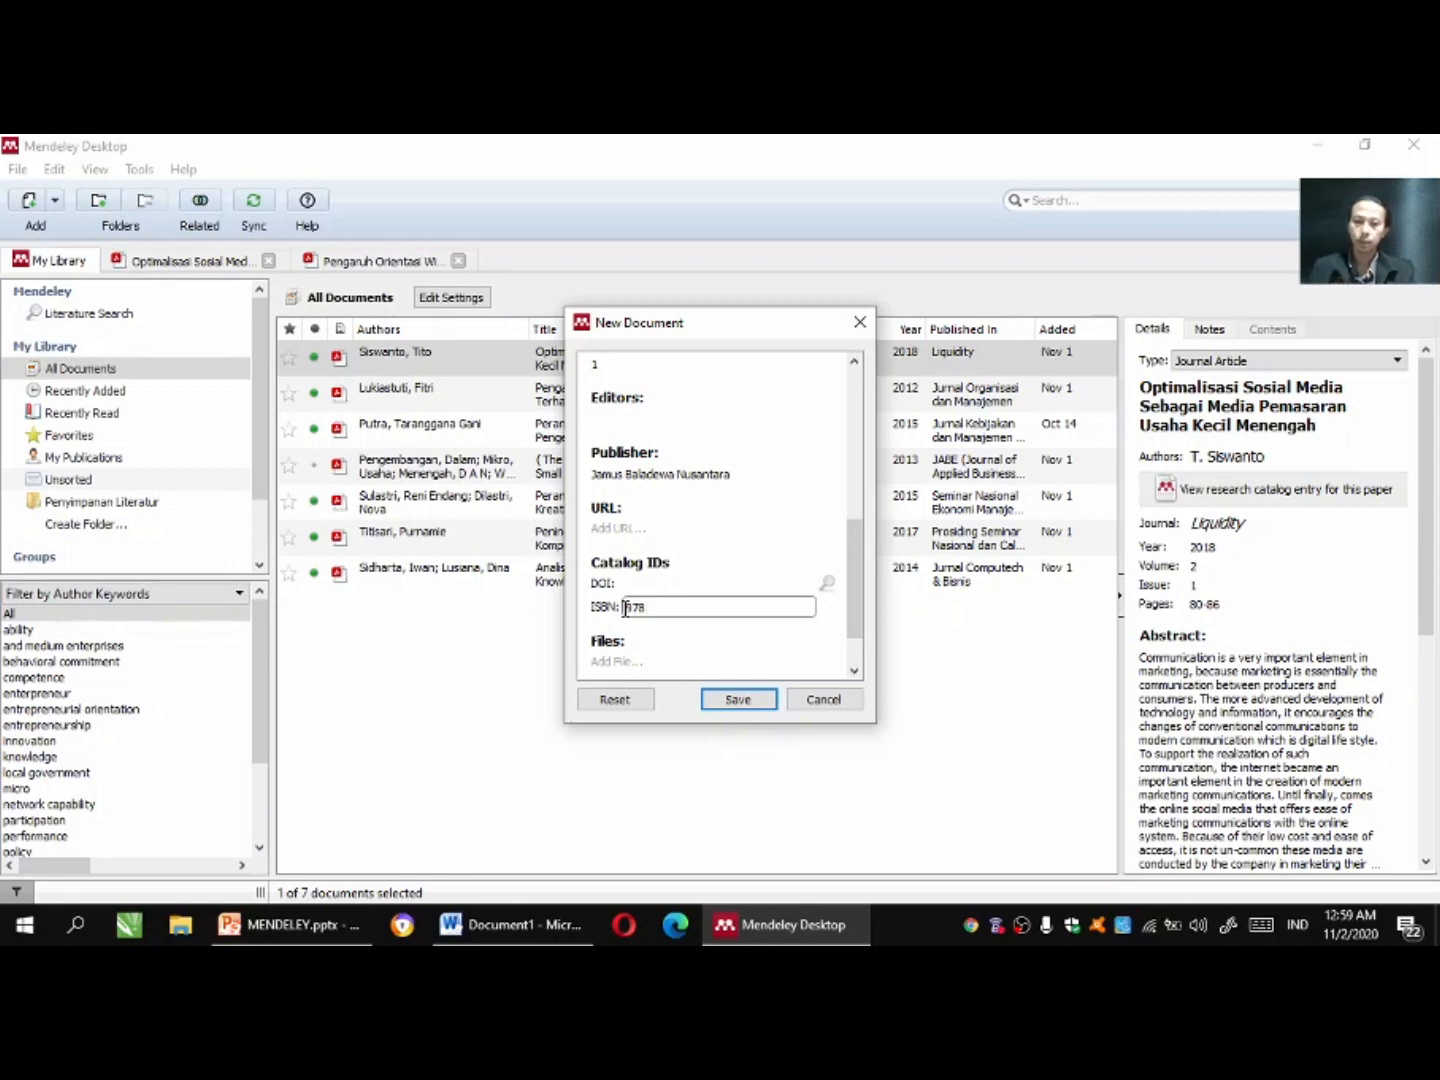
type("-623-911")
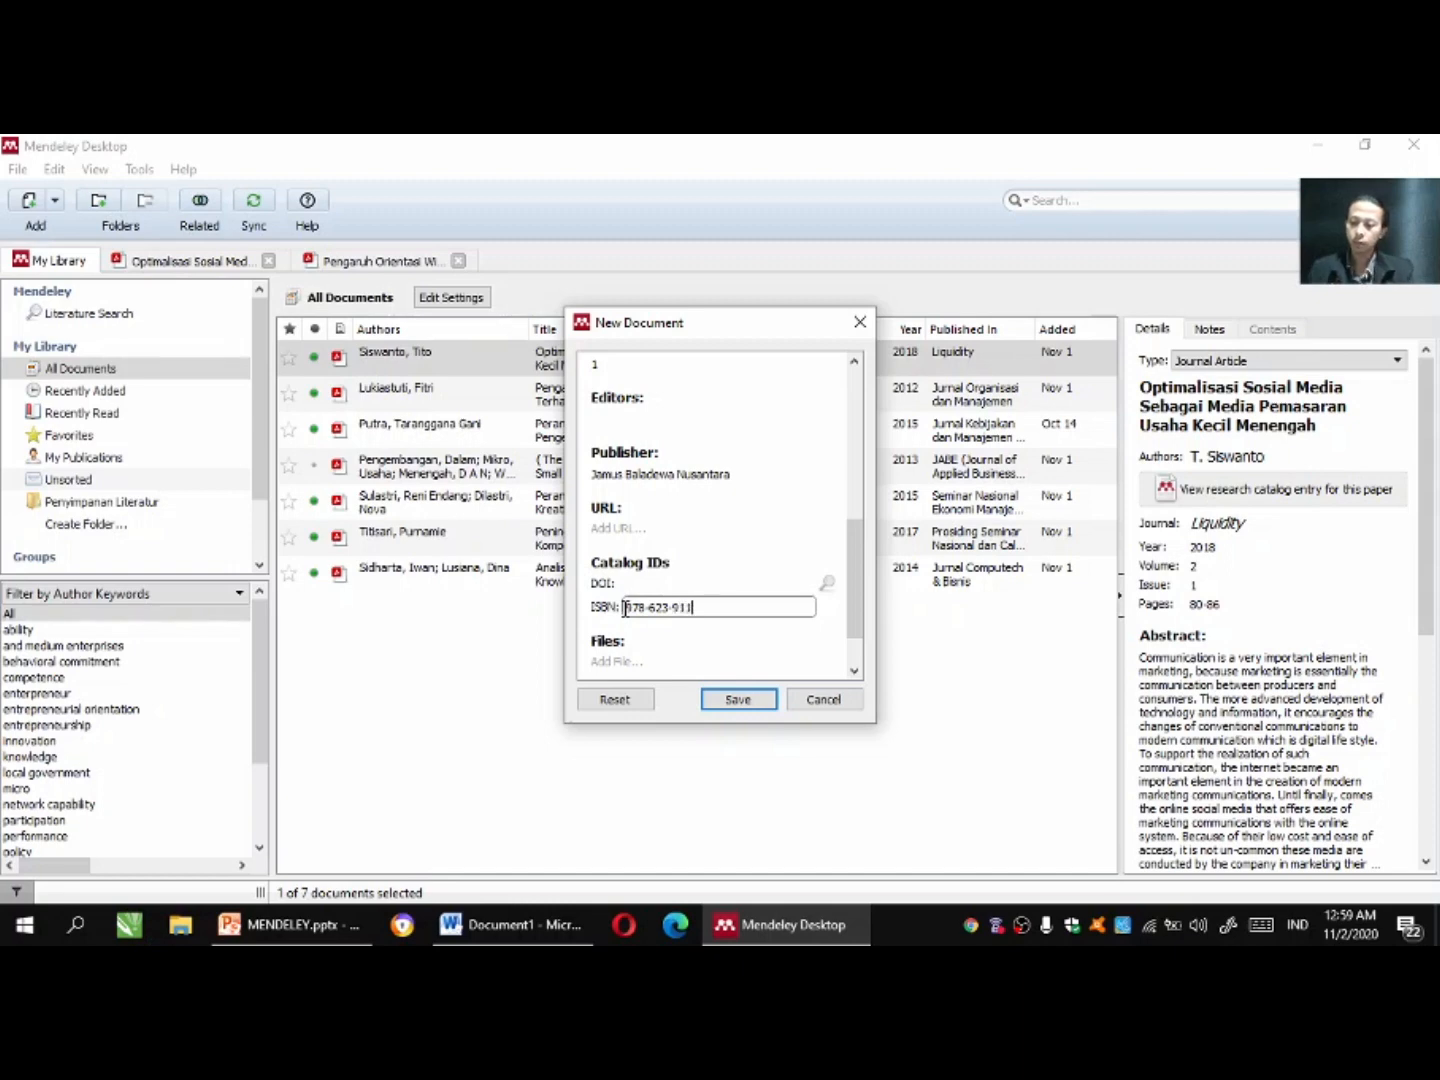
type("17-5-6")
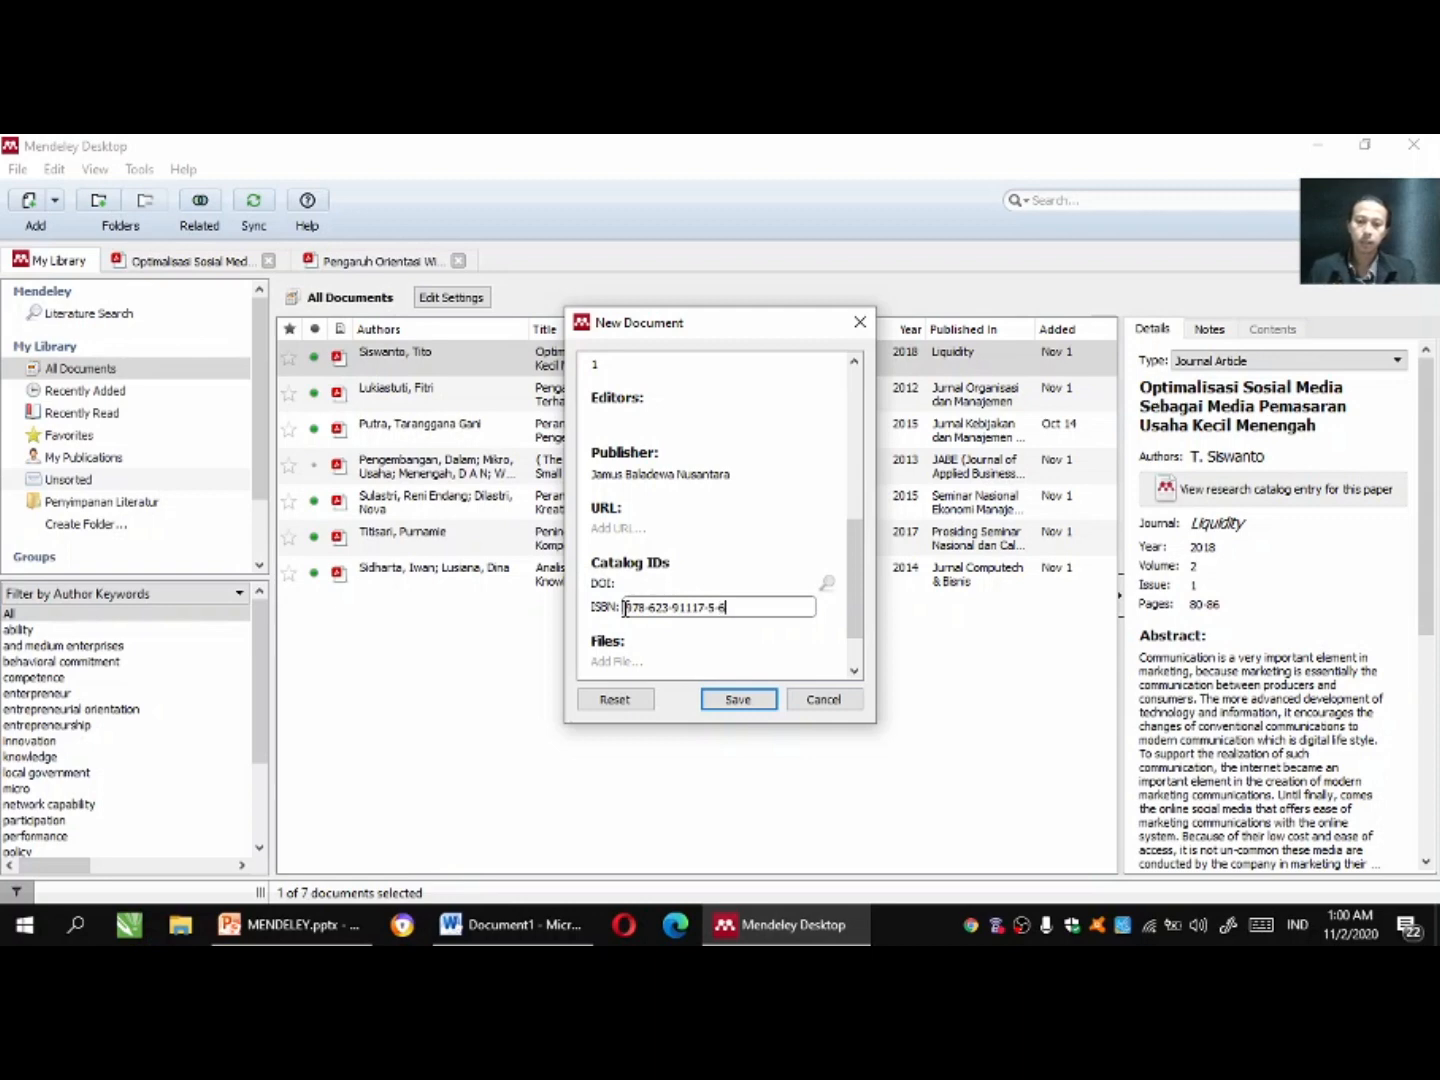
key("BackSpace")
type("5")
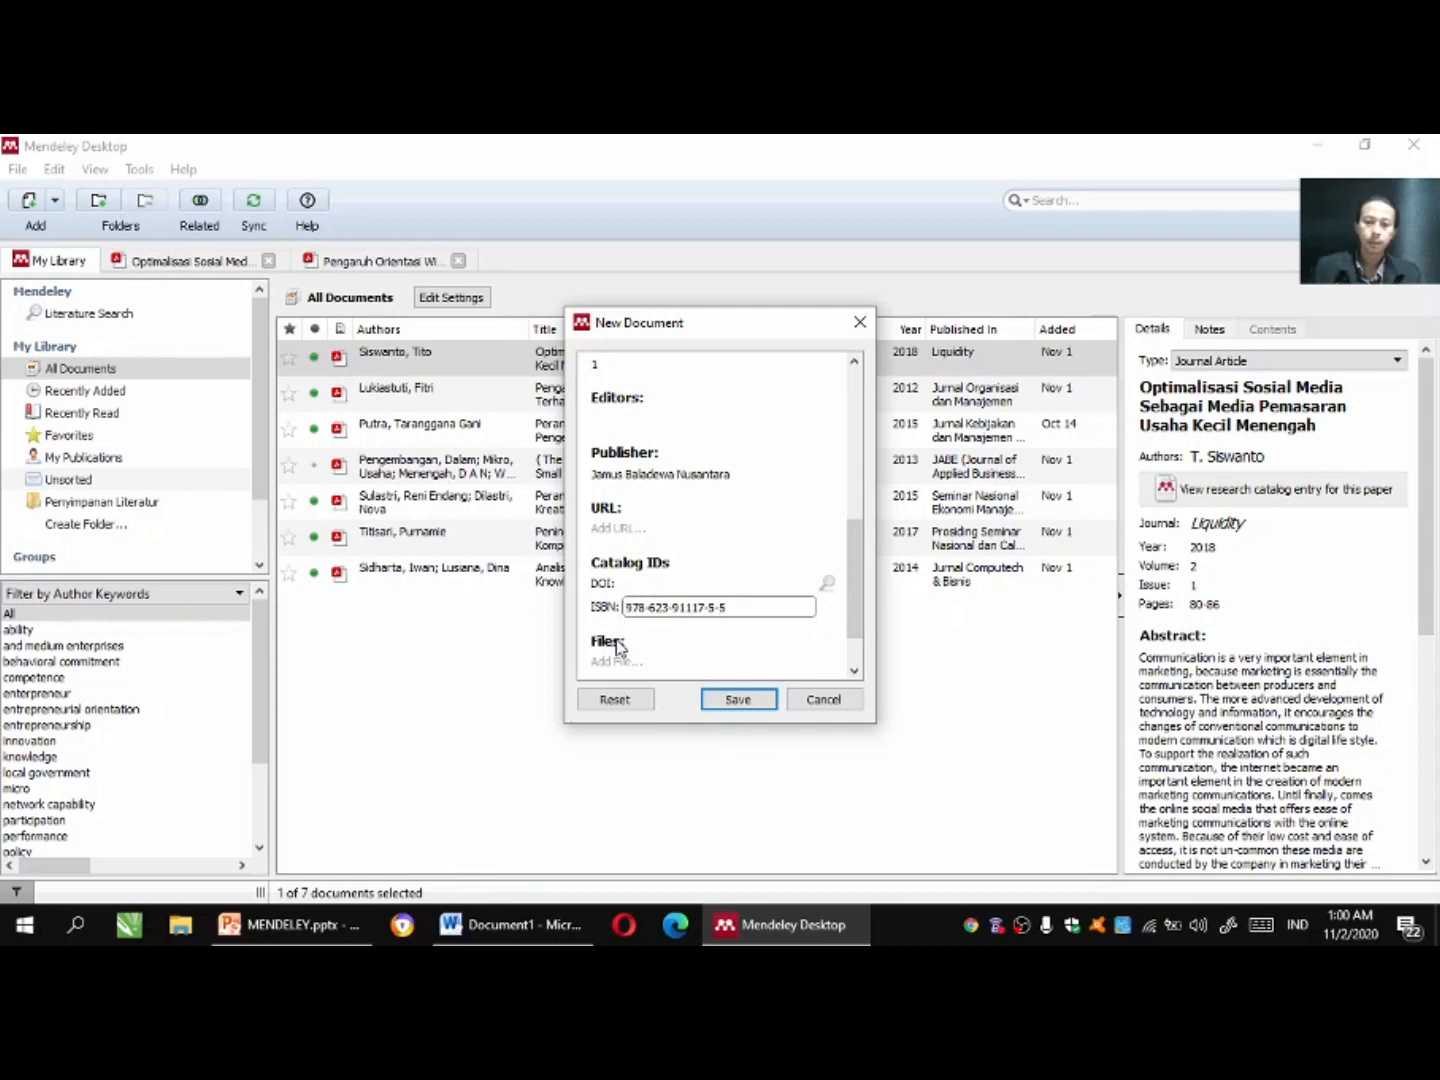
Save the new book entry to the library without attaching a file.
scroll(855, 625, "down", 2)
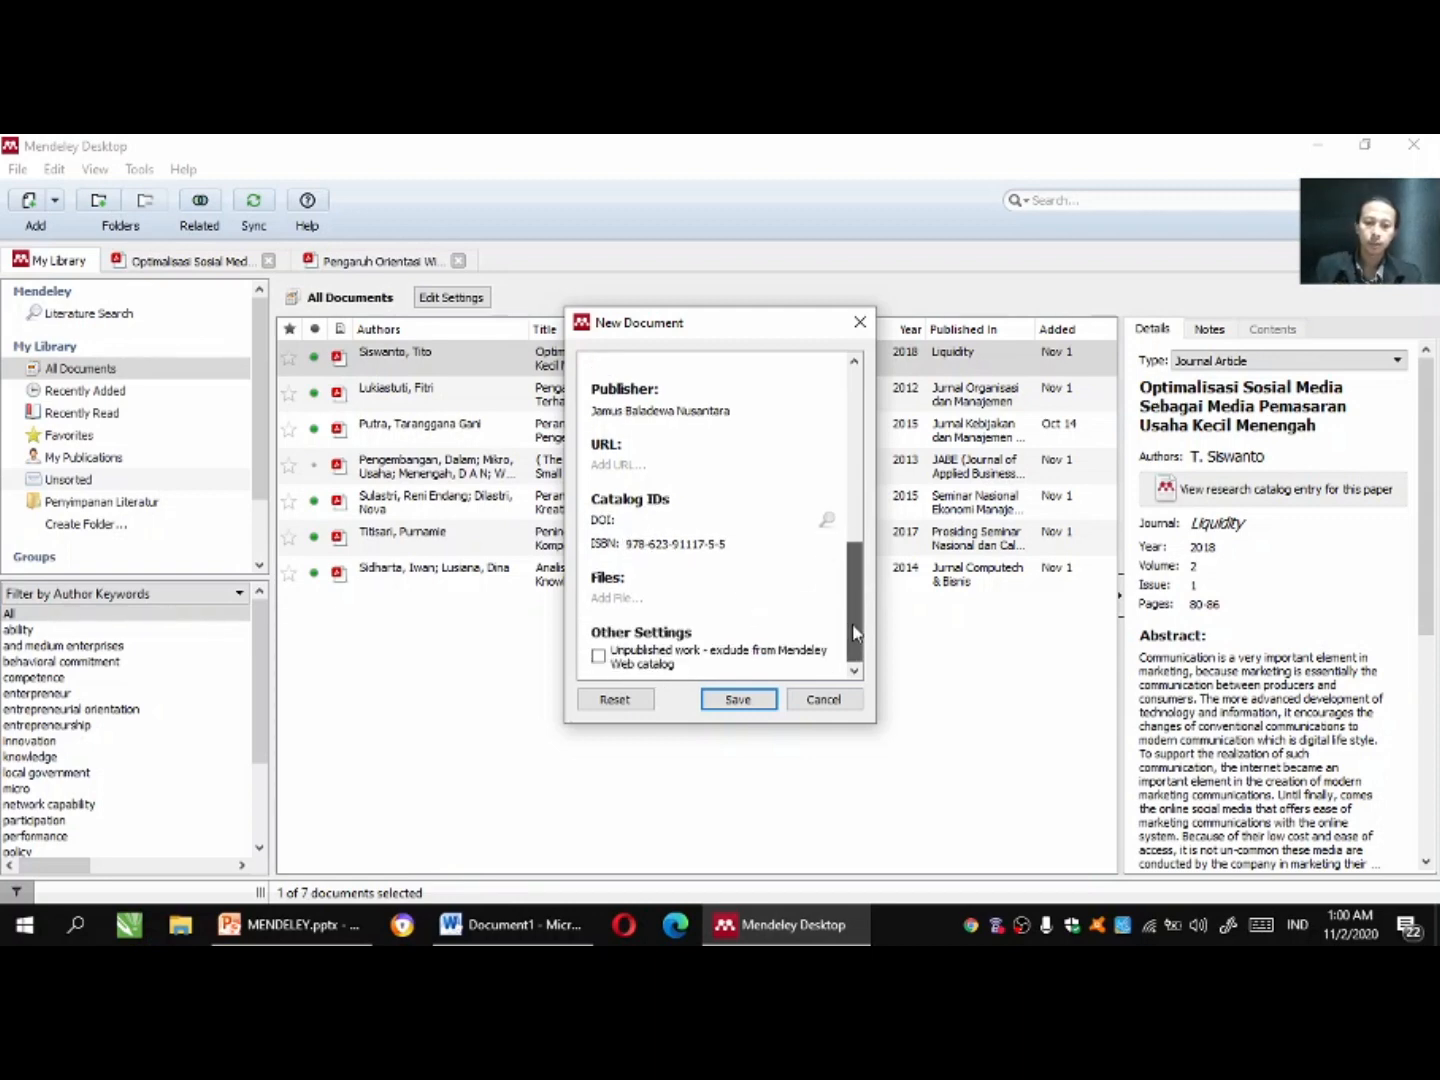
left_click(679, 600)
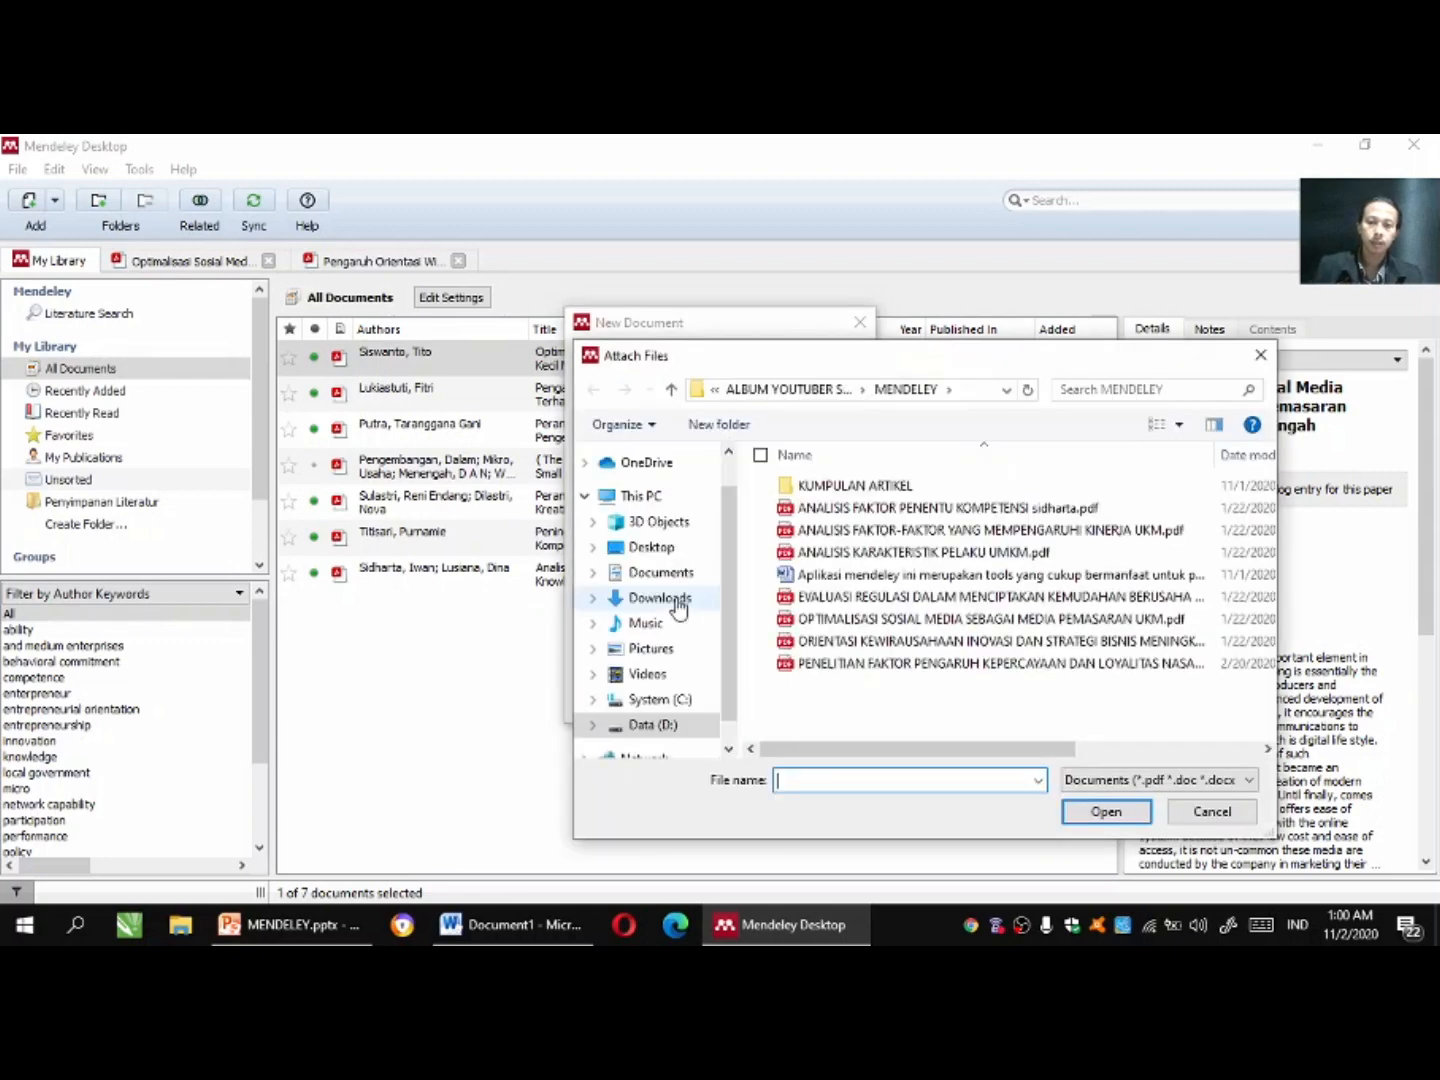
left_click(1190, 815)
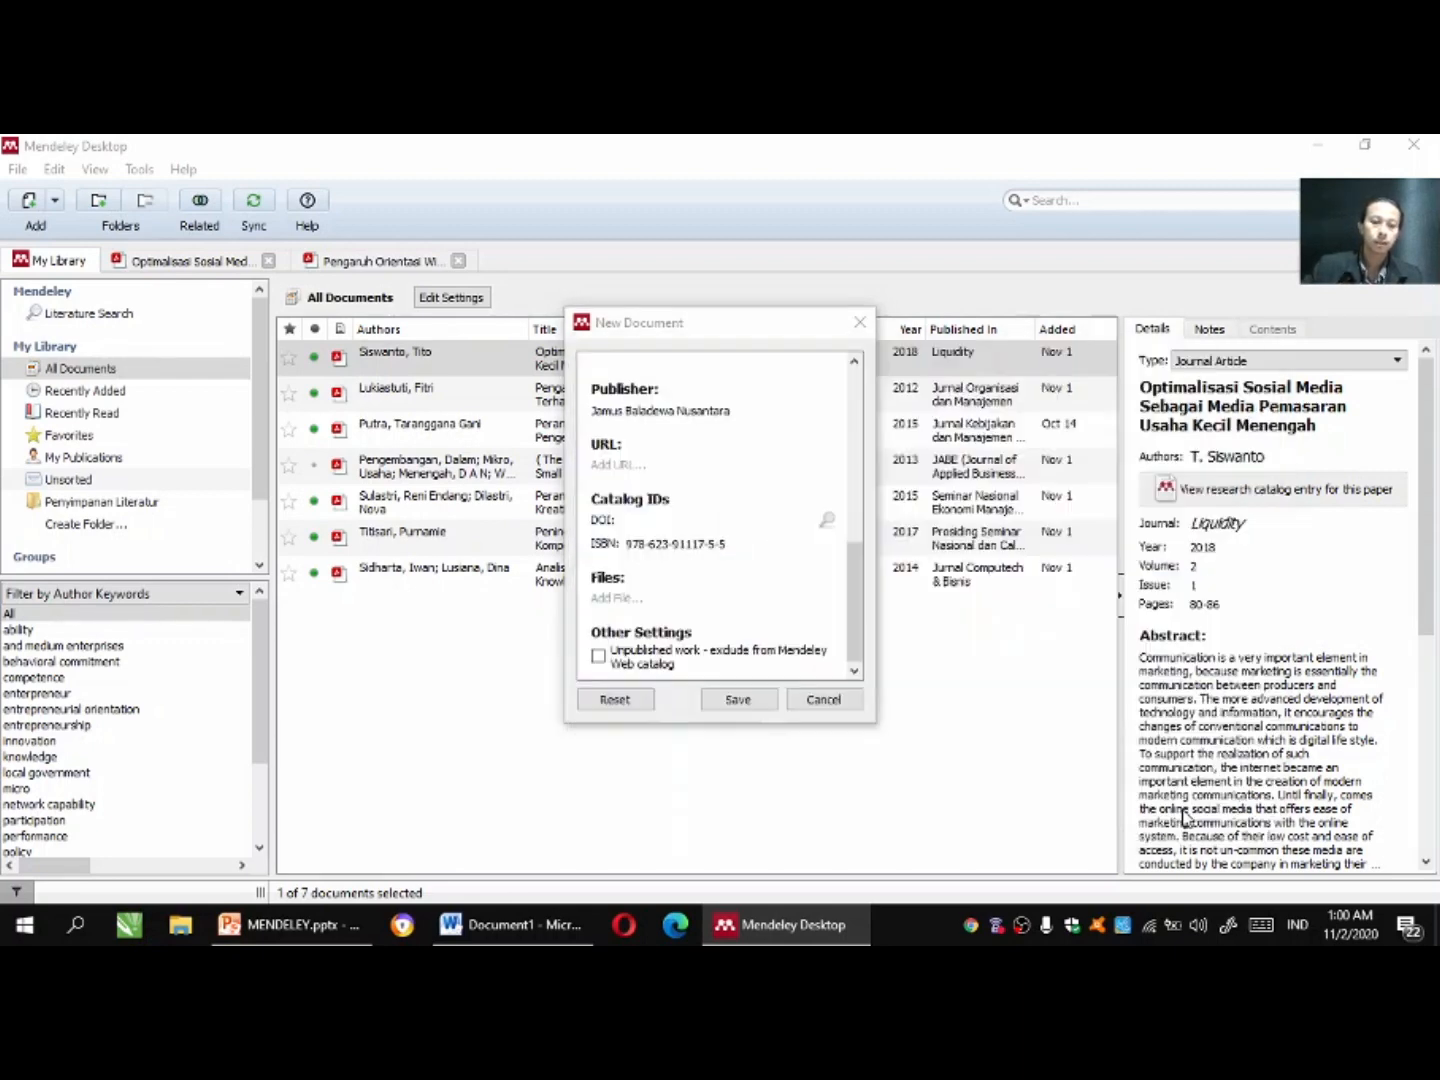
left_click(738, 700)
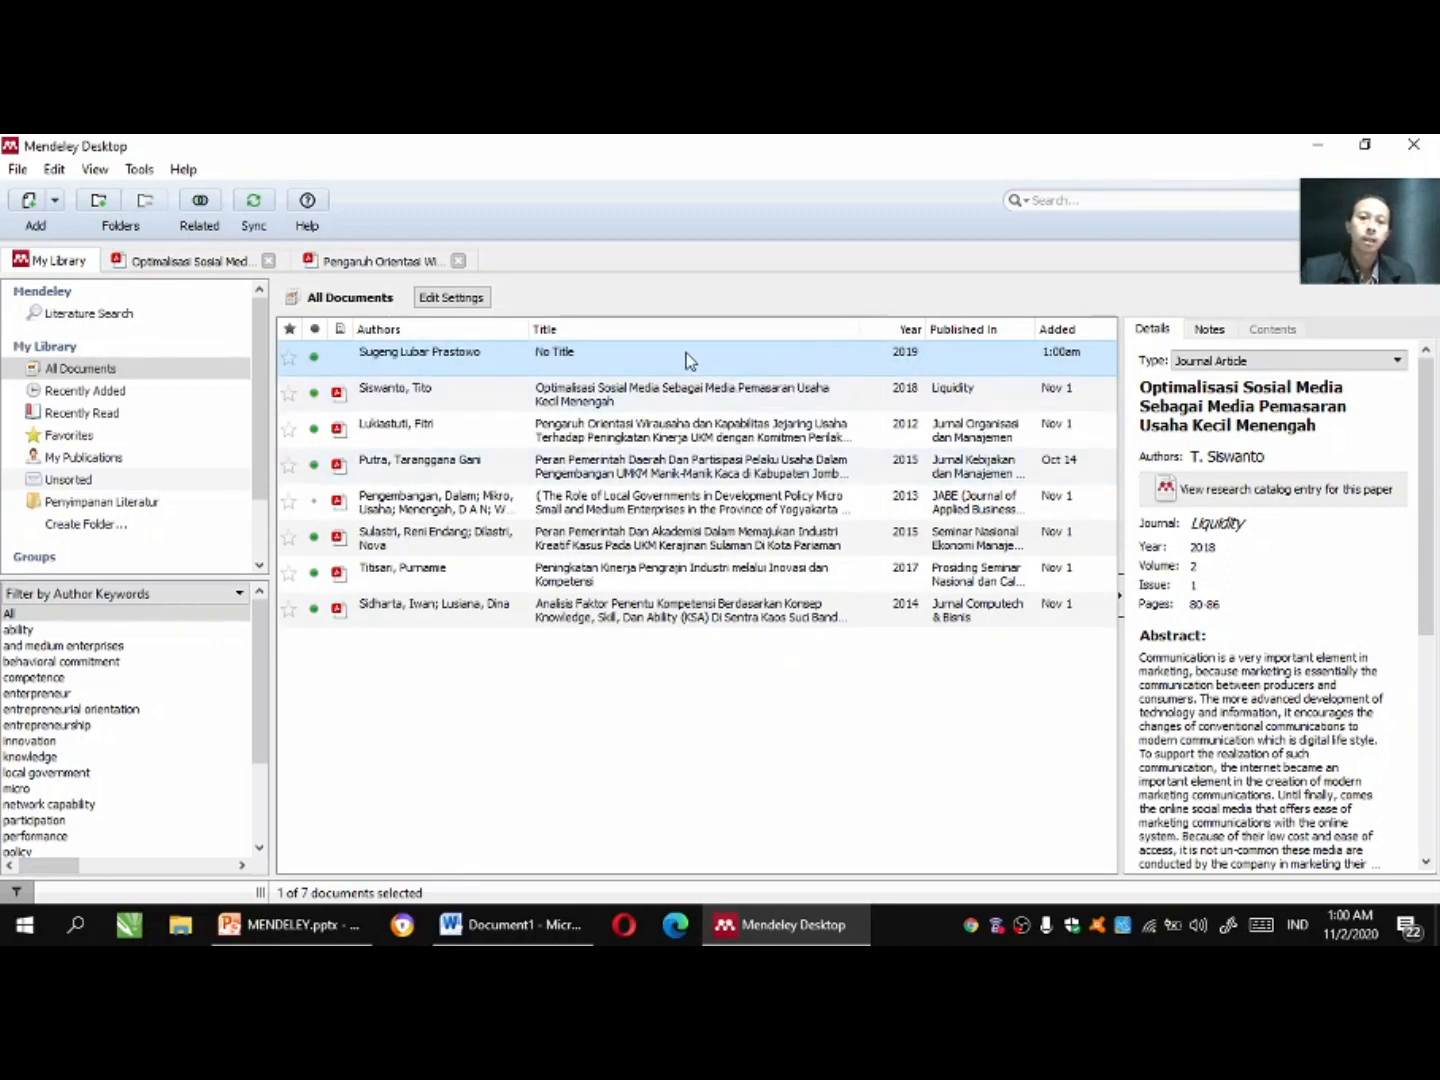
Run Update Details on the new untitled book entry in the document list.
right_click(589, 358)
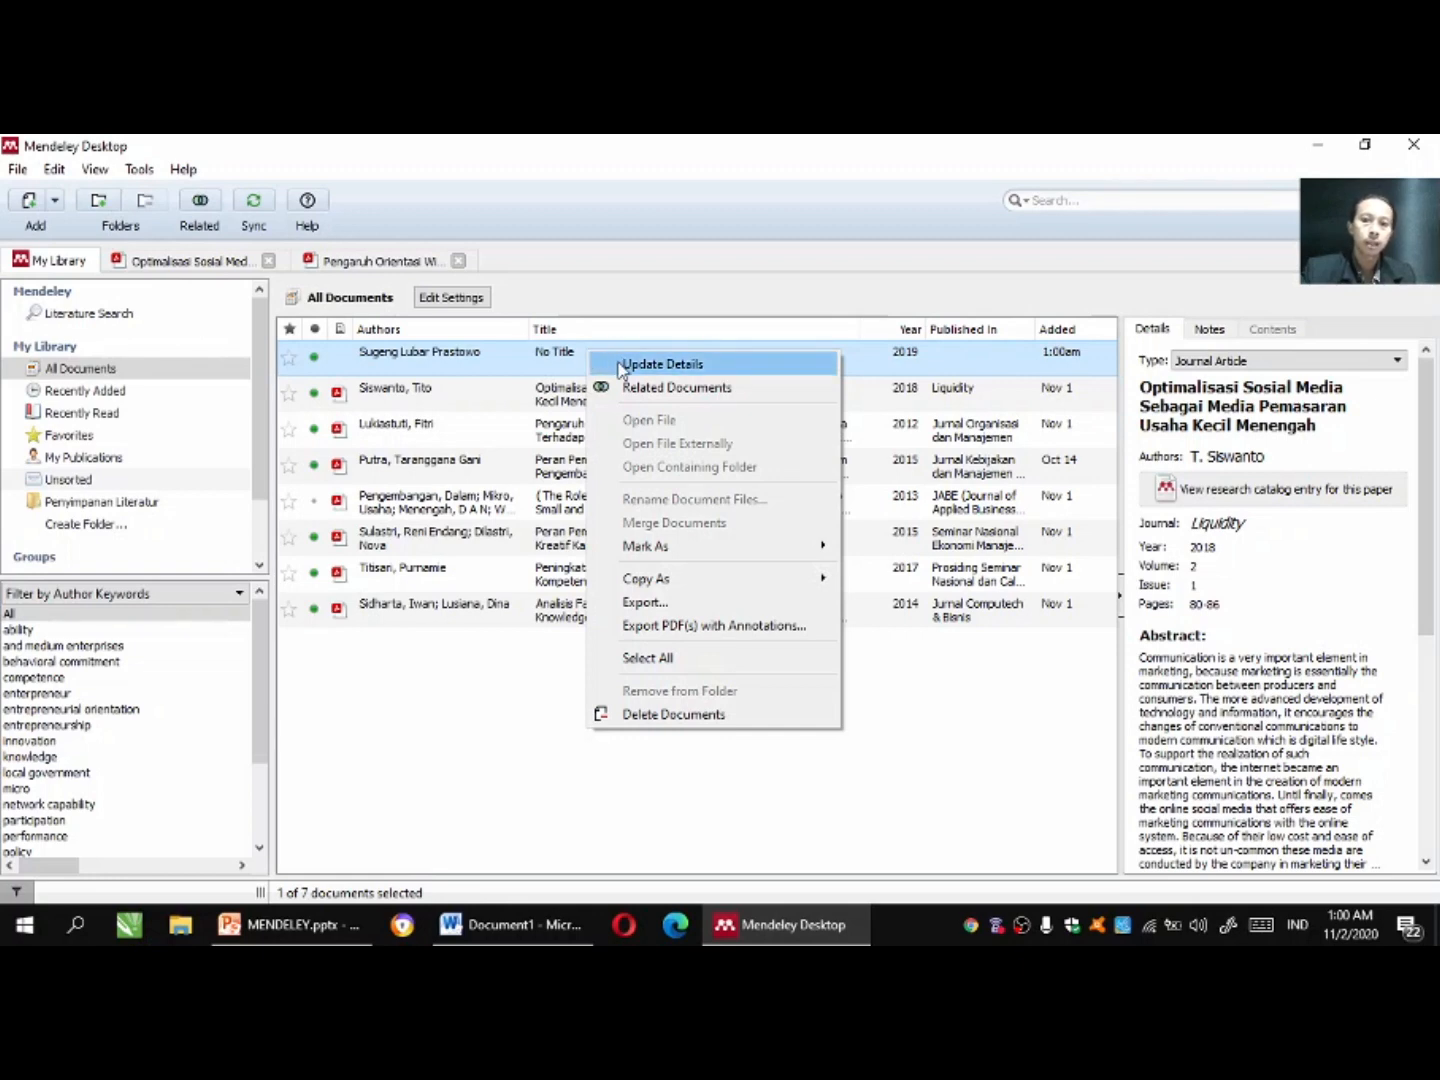
right_click(571, 356)
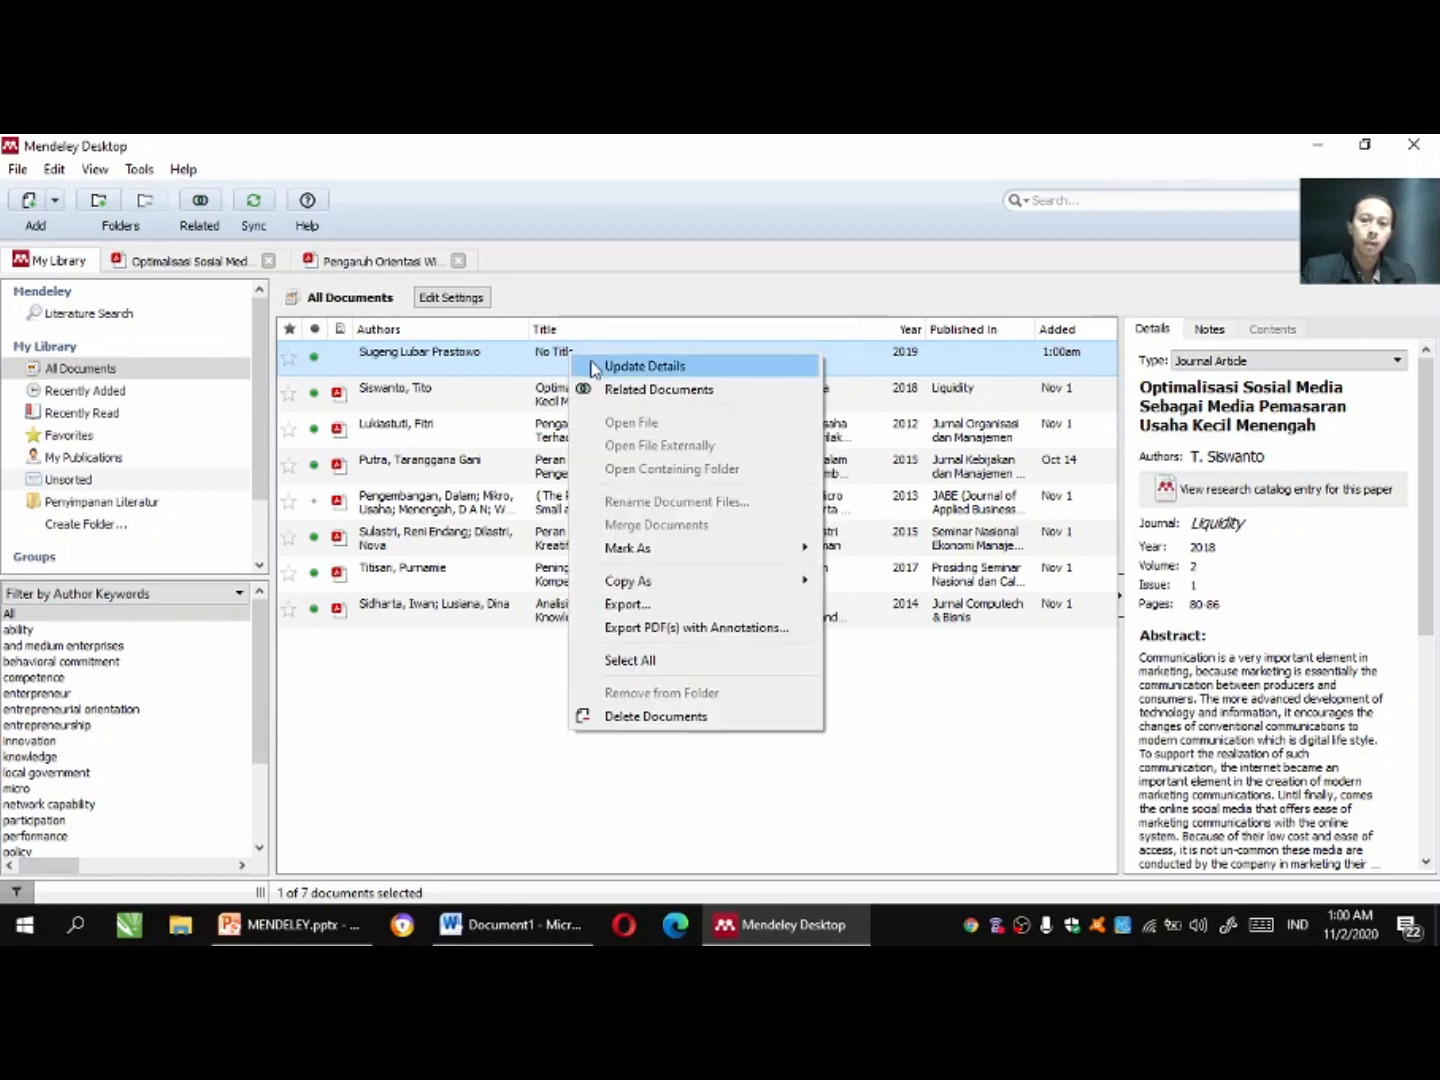
left_click(593, 364)
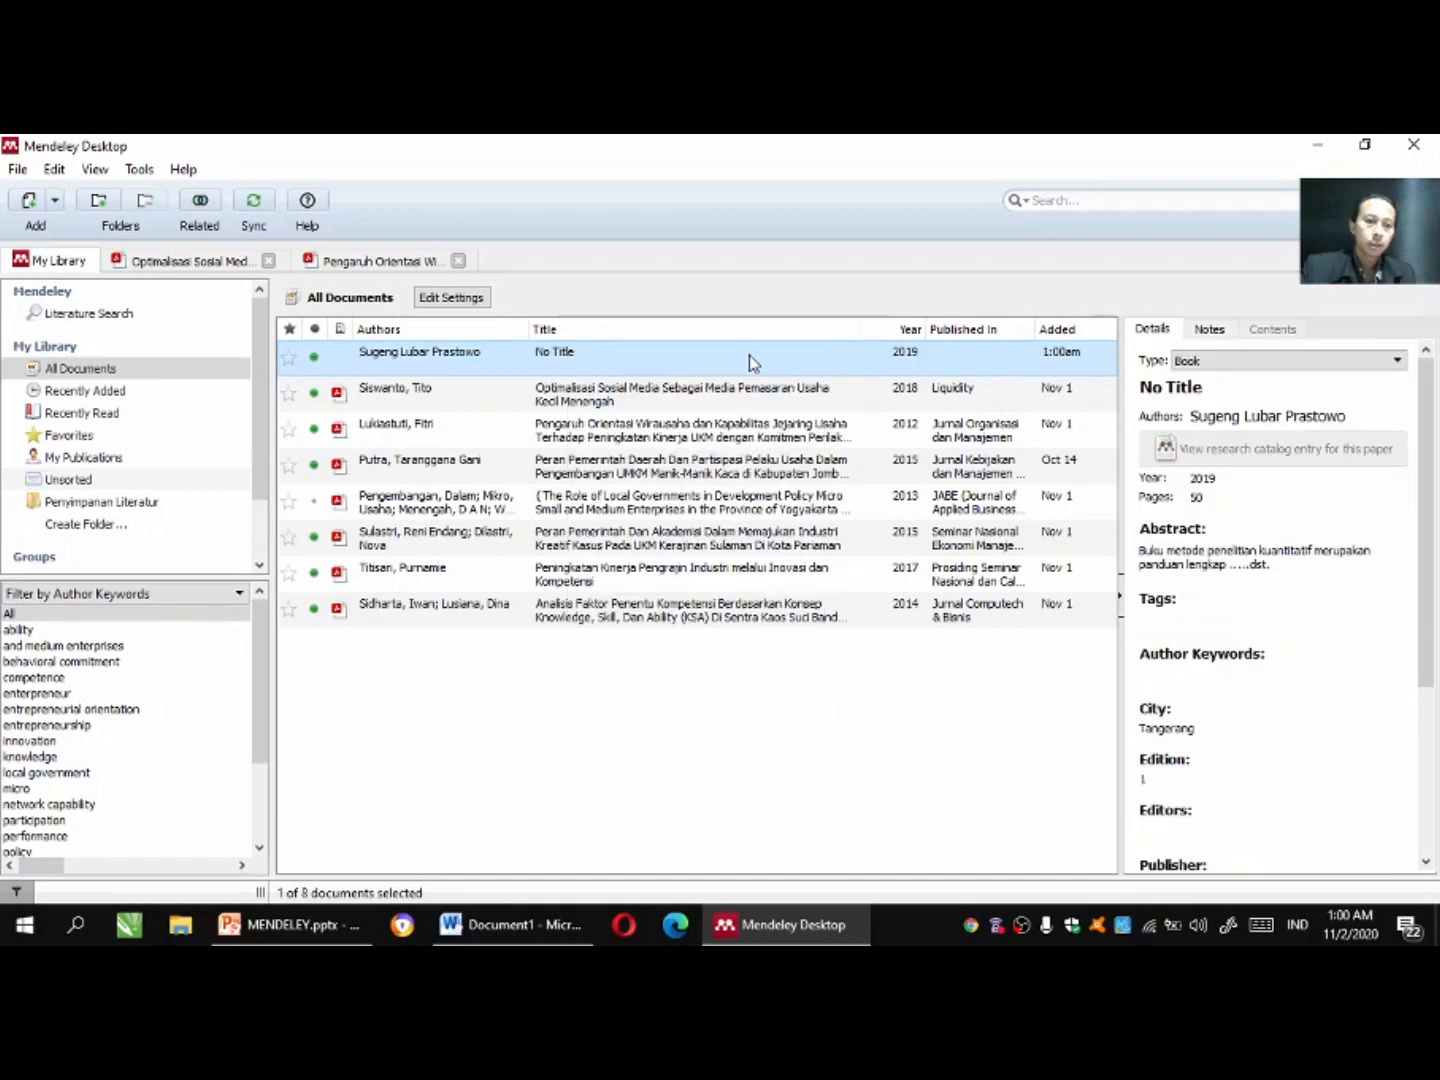
Set the title of the untitled 2019 book entry to Metode Penelitian Kuantitatif in its details.
left_click(708, 400)
left_click(675, 360)
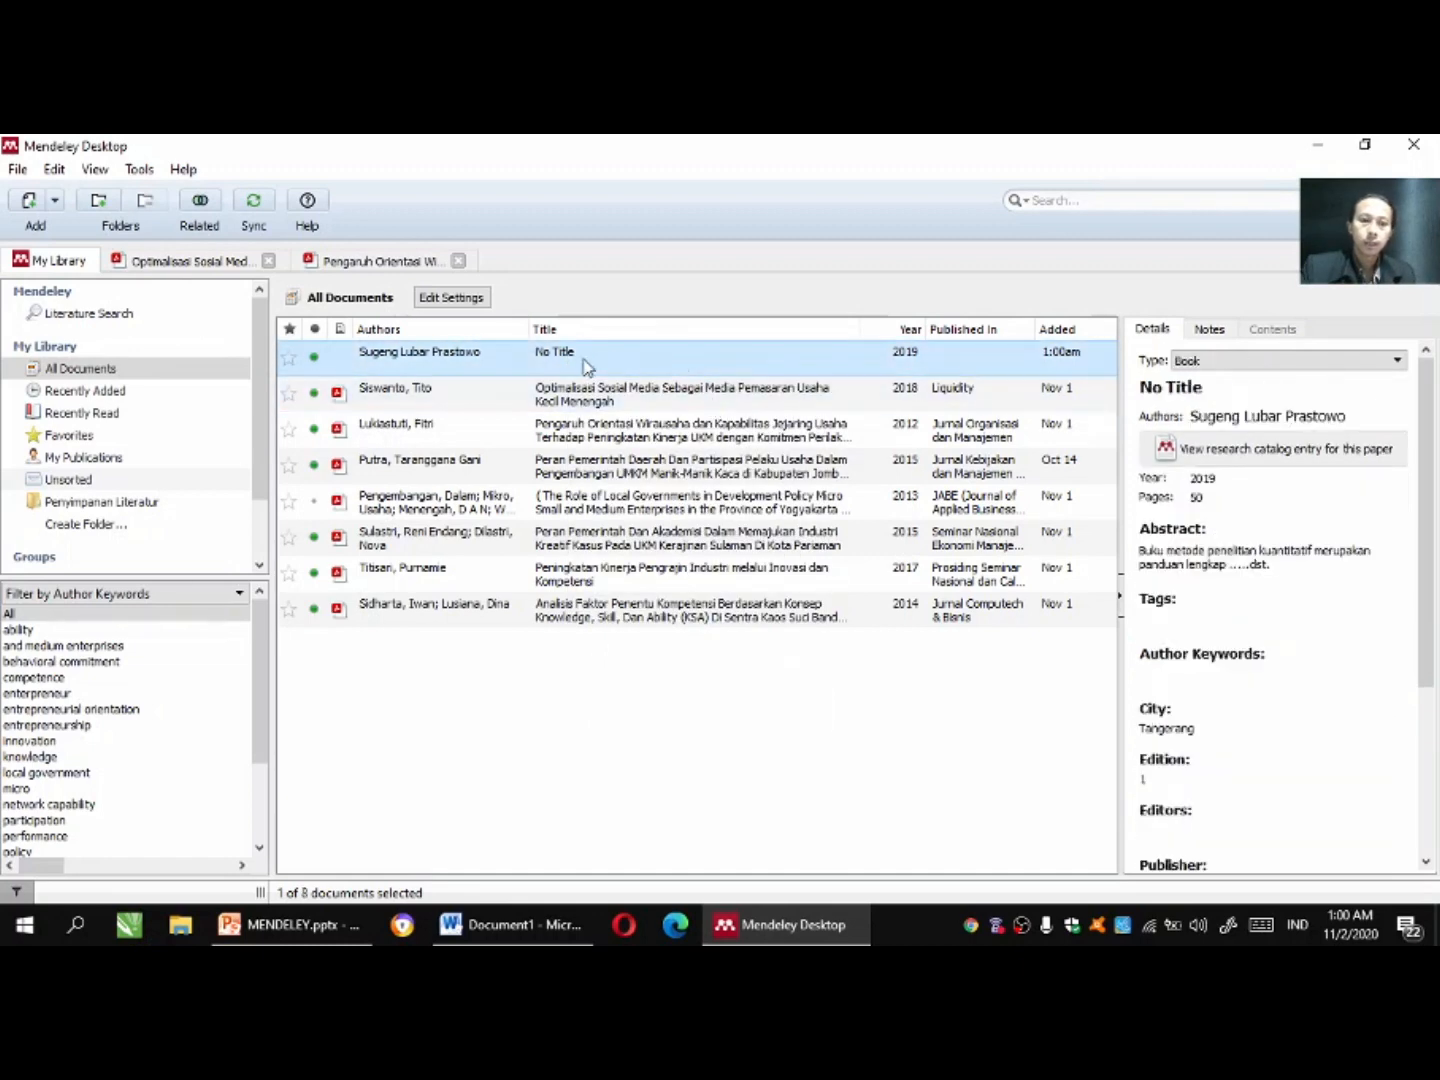
left_click_drag(1427, 449, 1424, 420)
left_click(1186, 386)
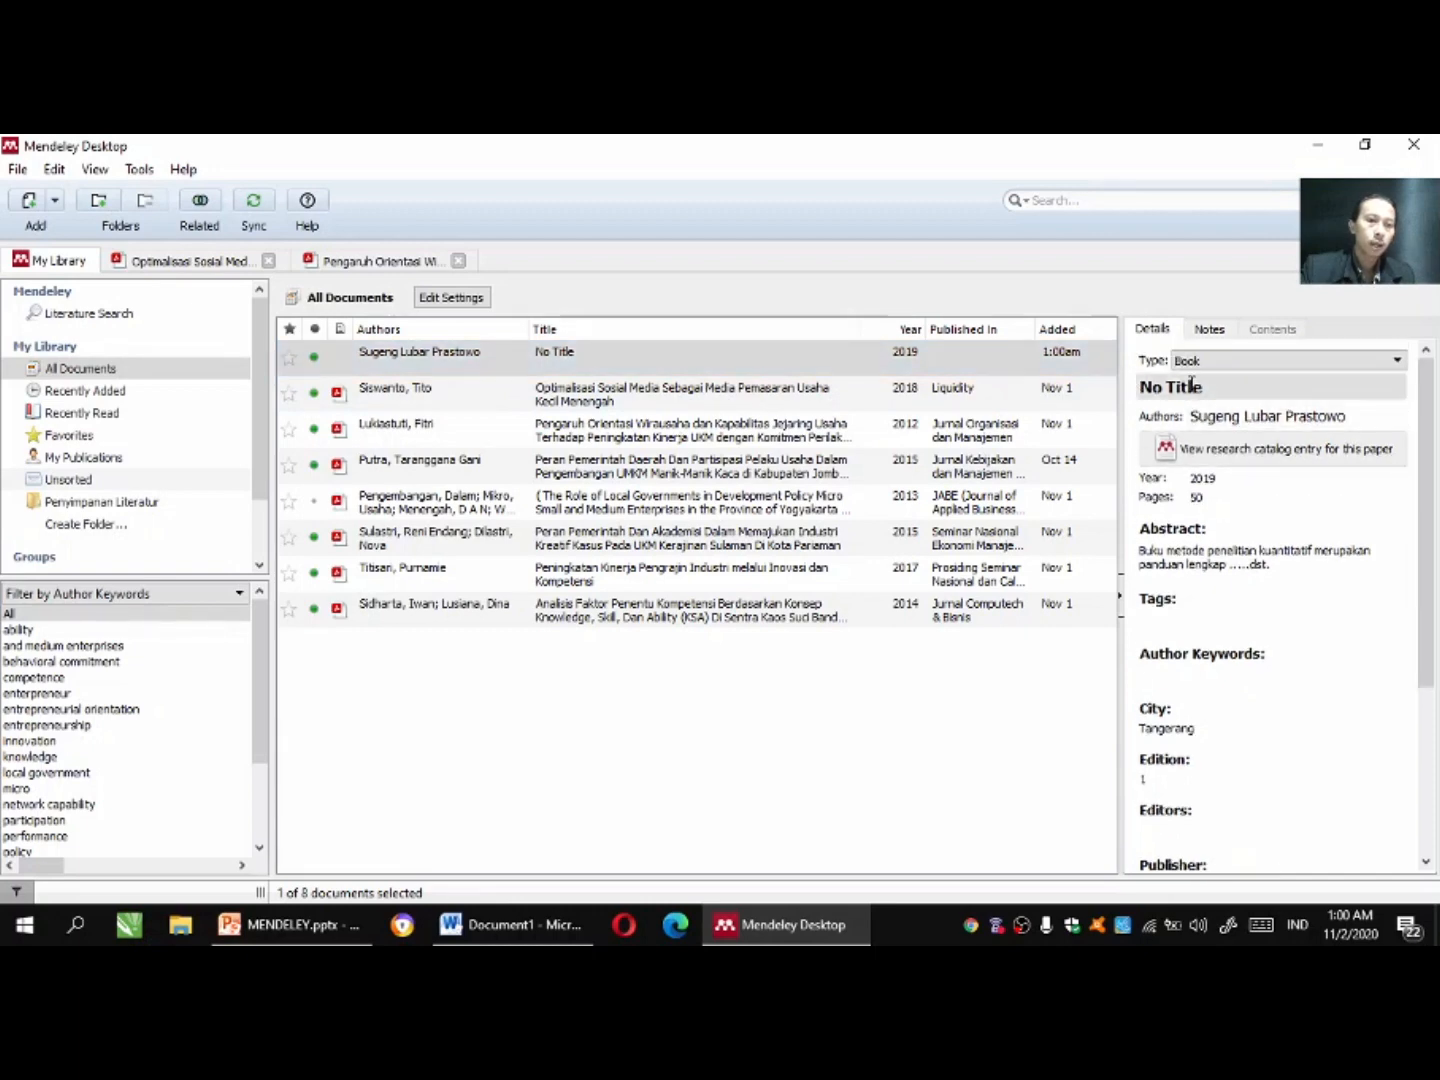
left_click_drag(1211, 390, 1136, 398)
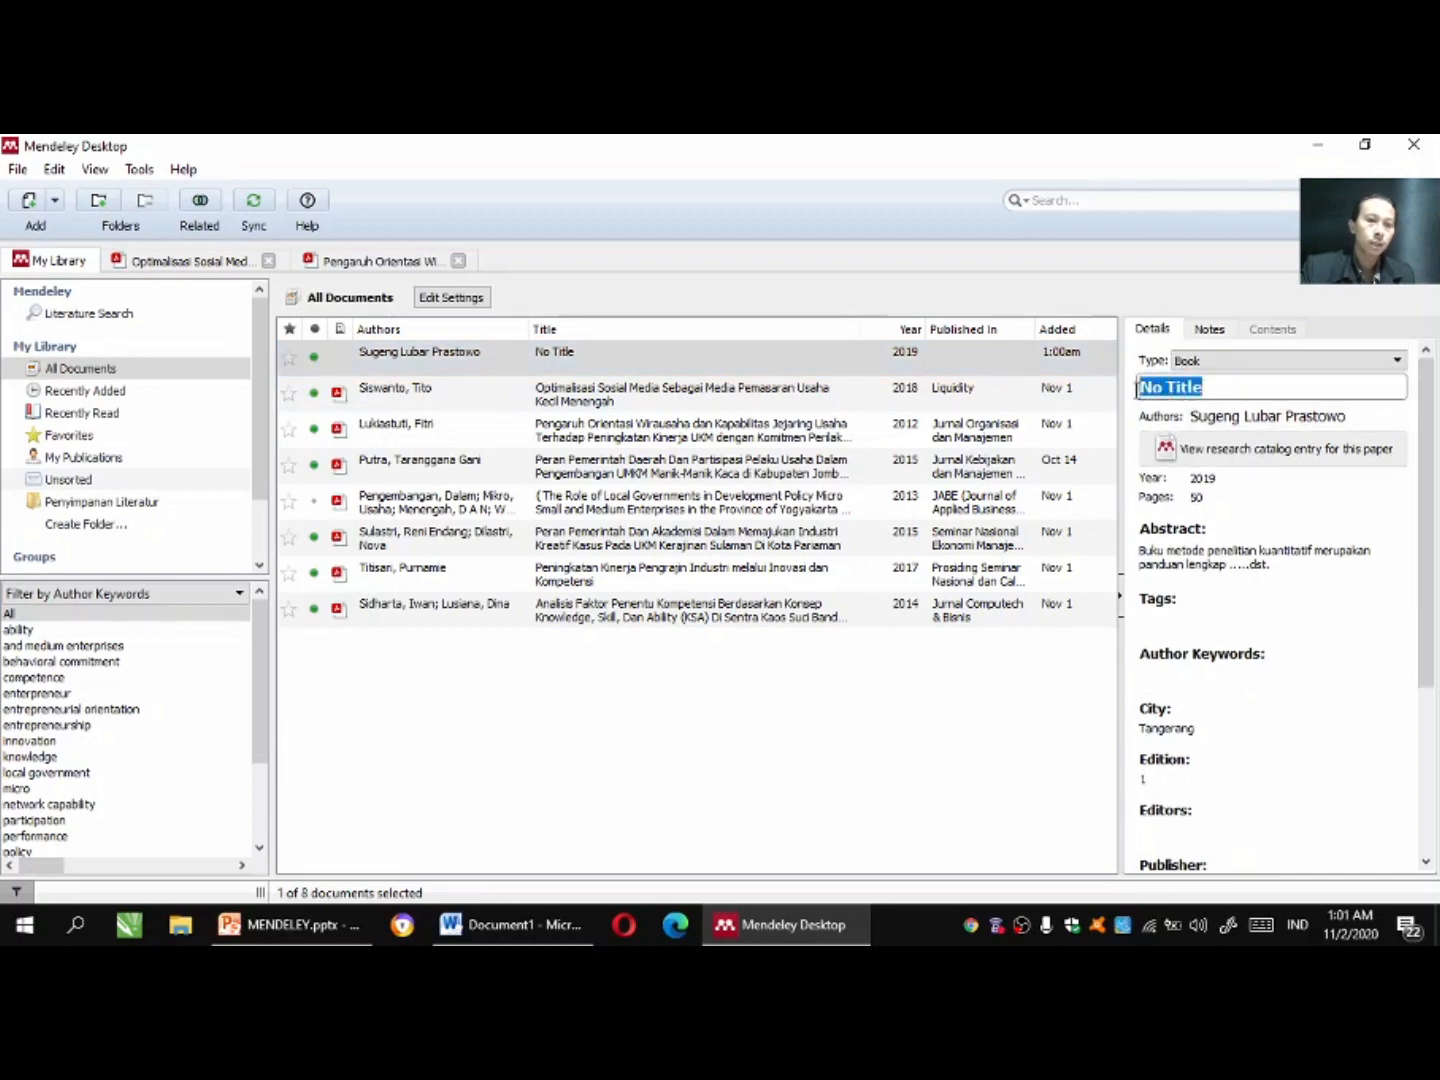
type("M")
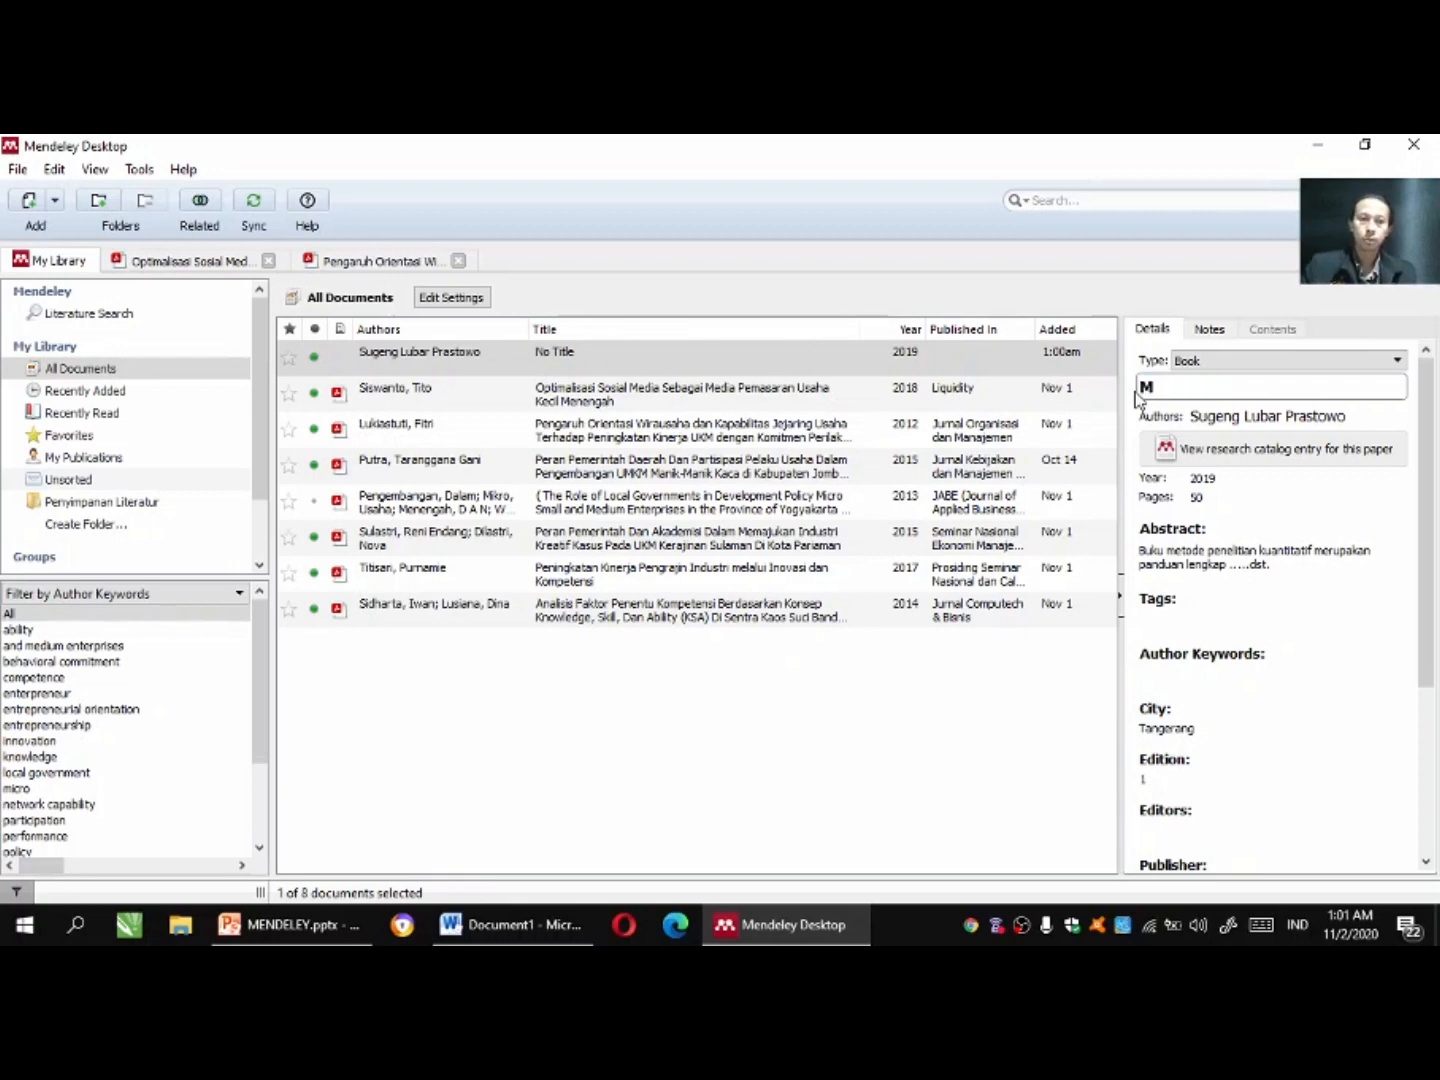
type("etode Penelit")
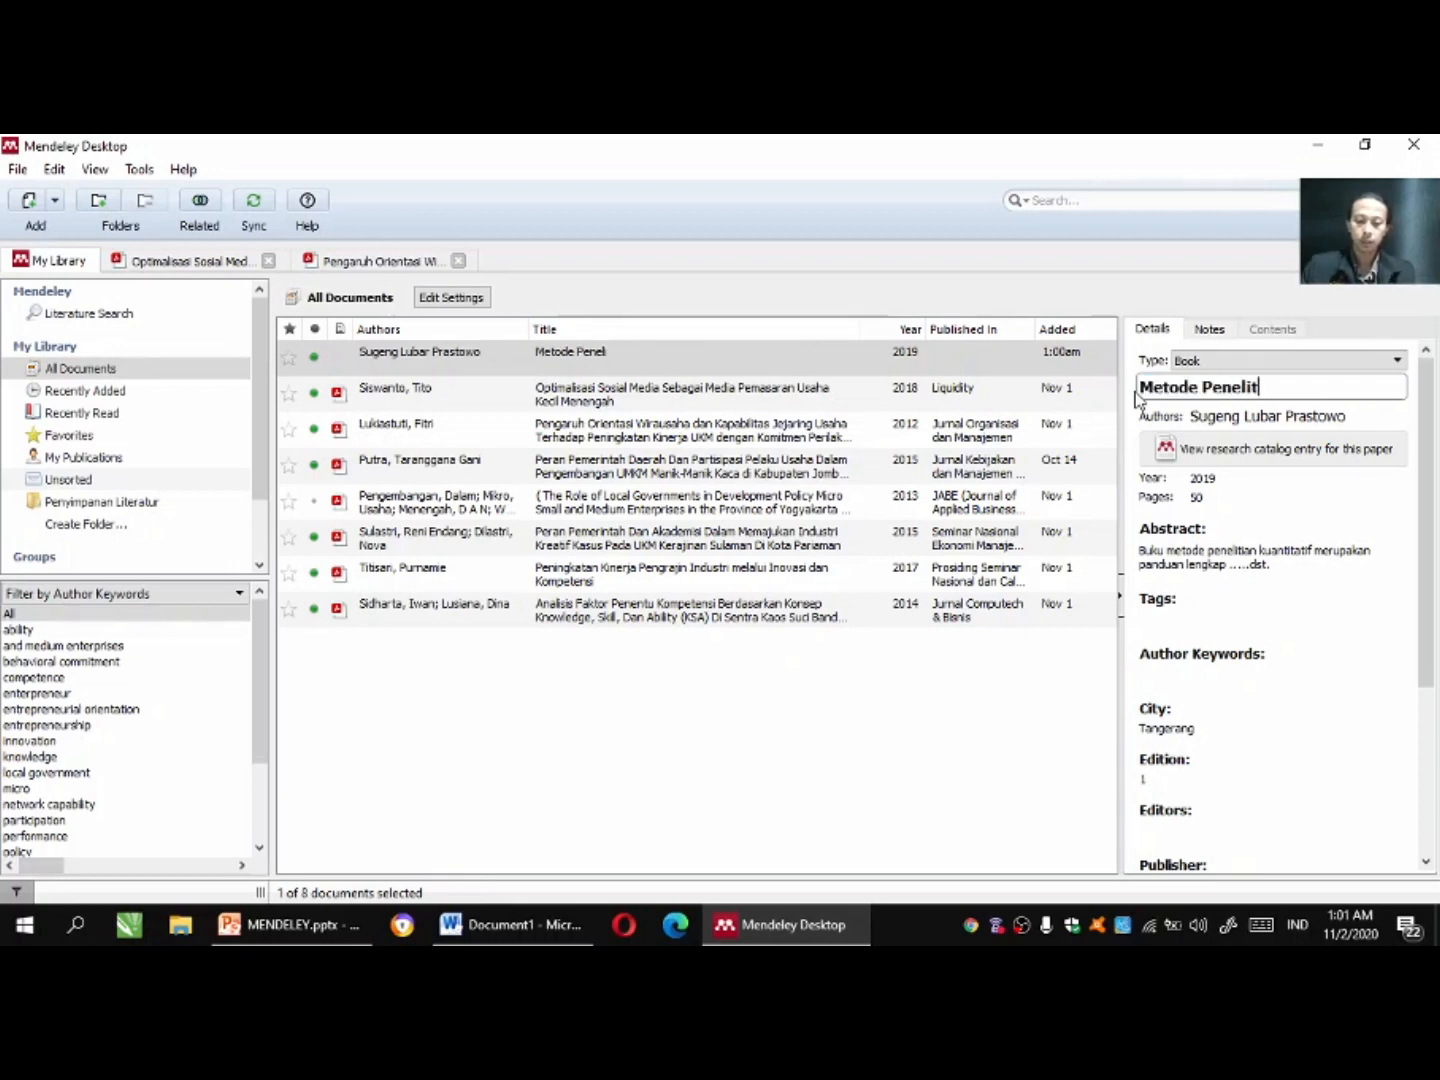
type("ian Kuantiyat")
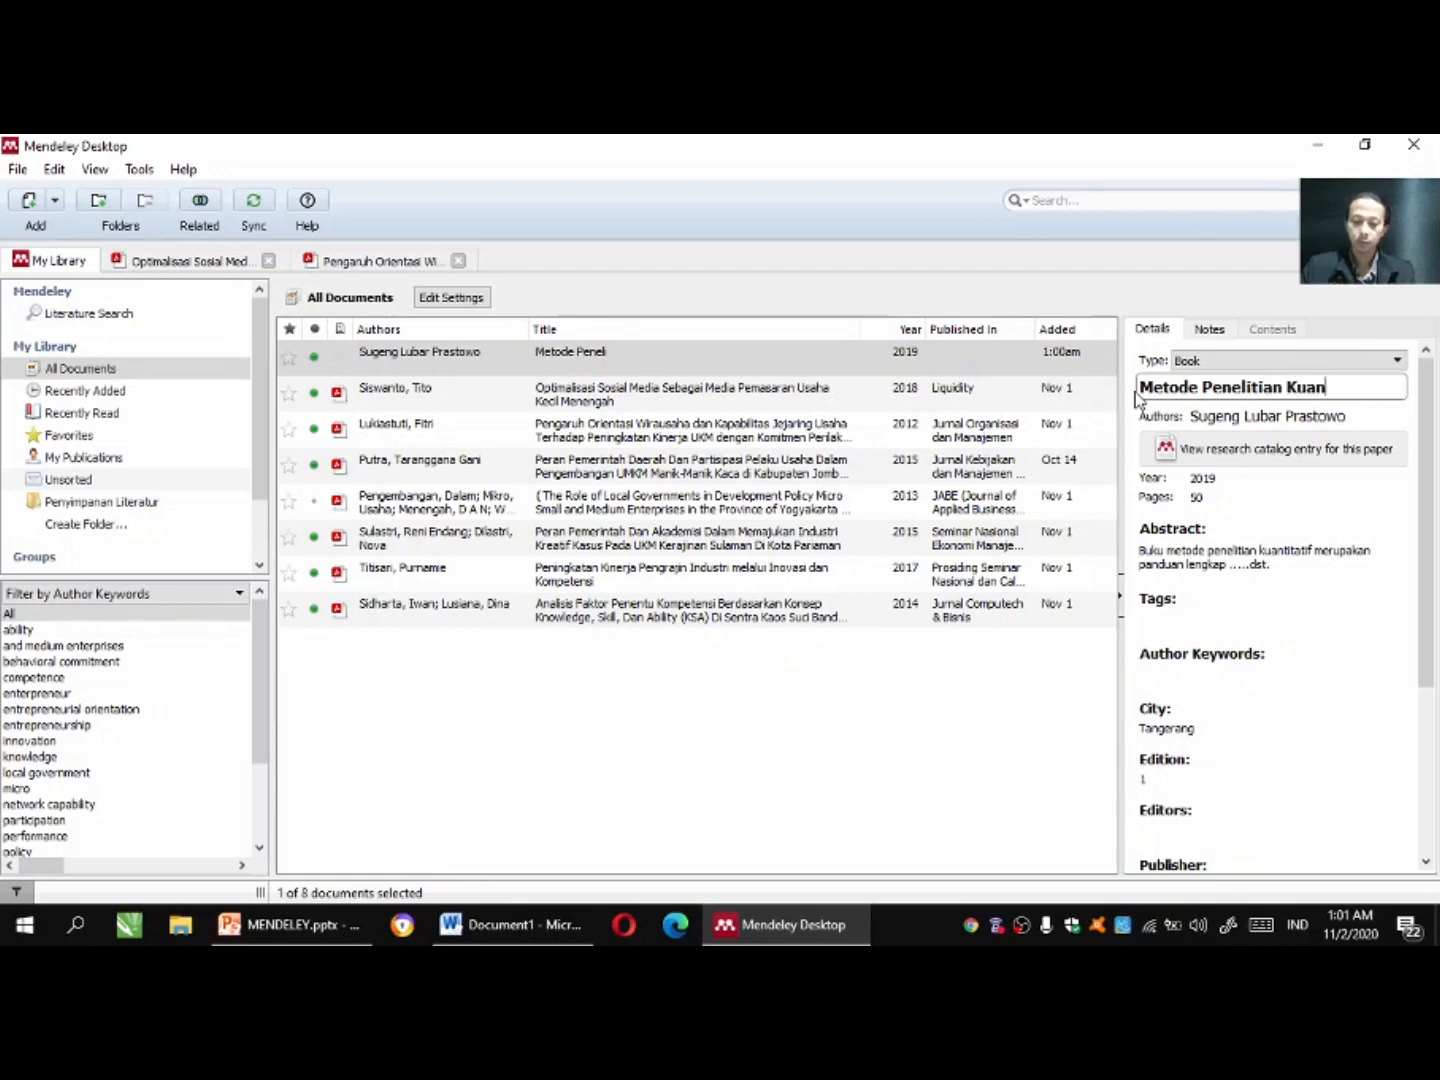
key("BackSpace")
key("BackSpace")
key("BackSpace")
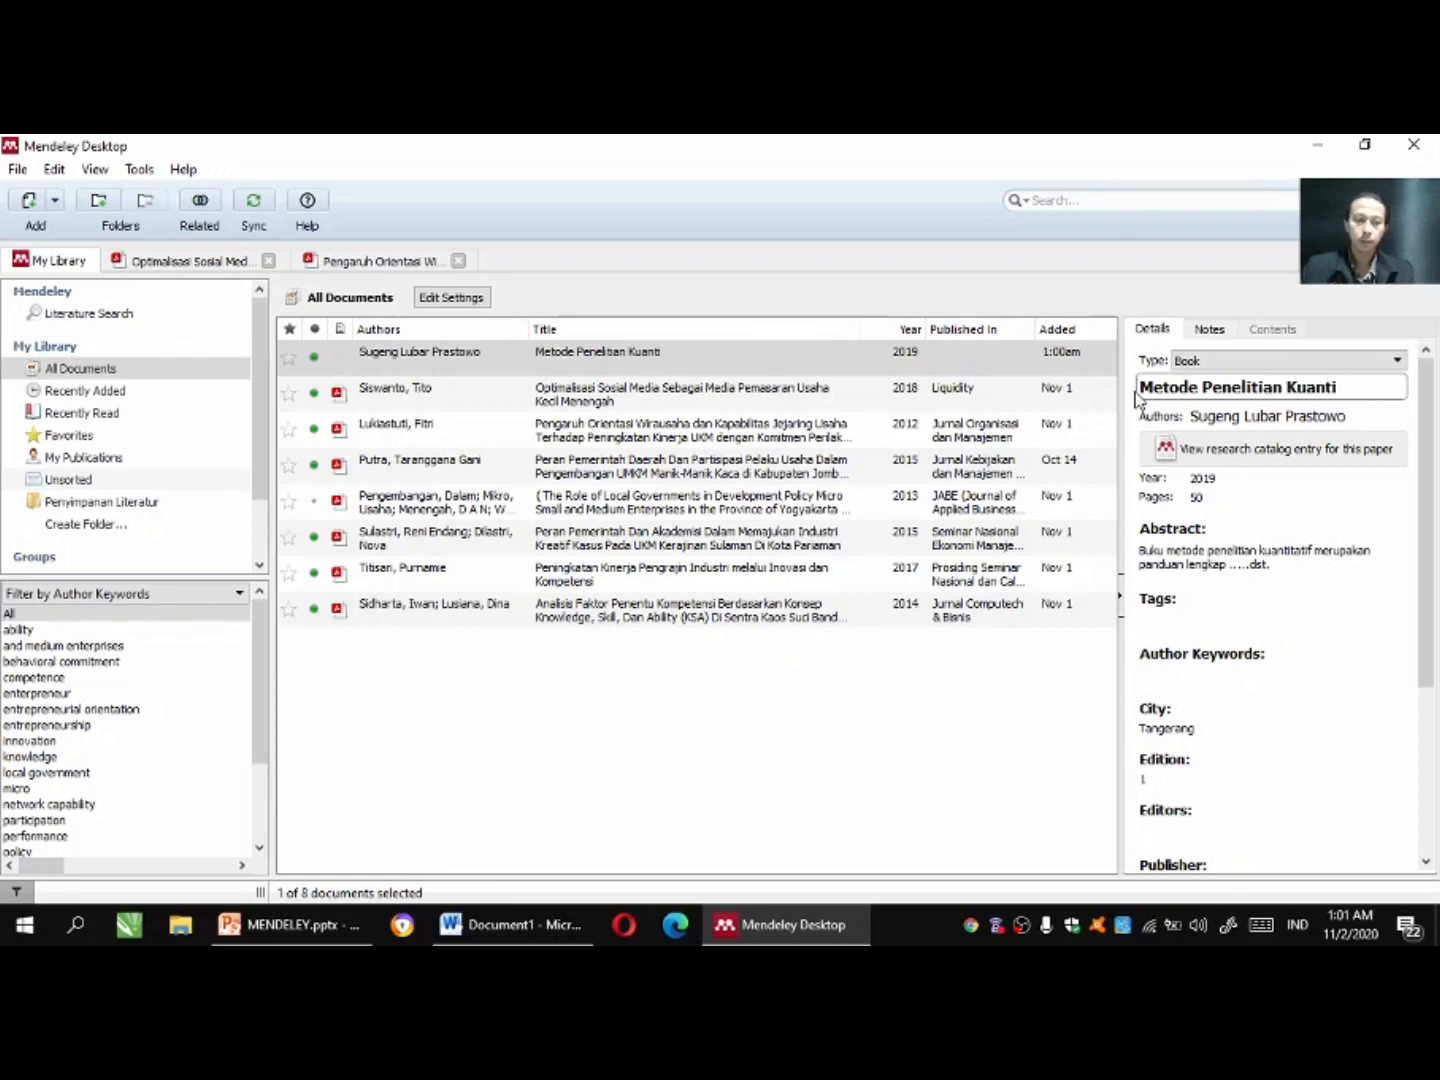
type("tatif")
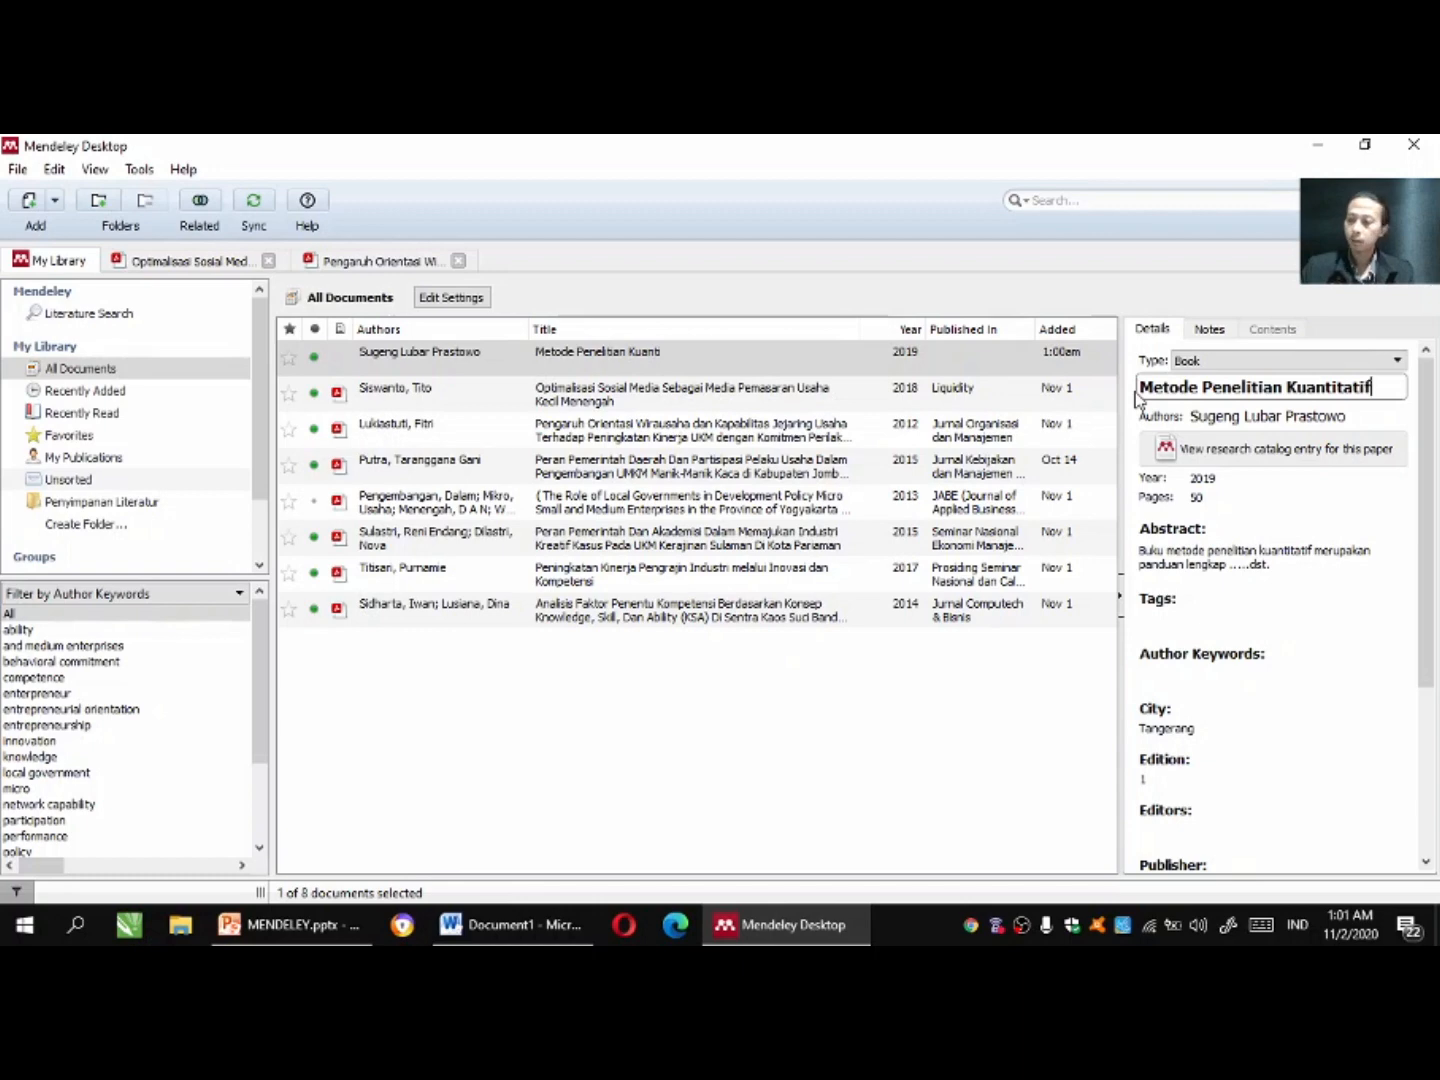
left_click(1246, 482)
left_click(781, 355)
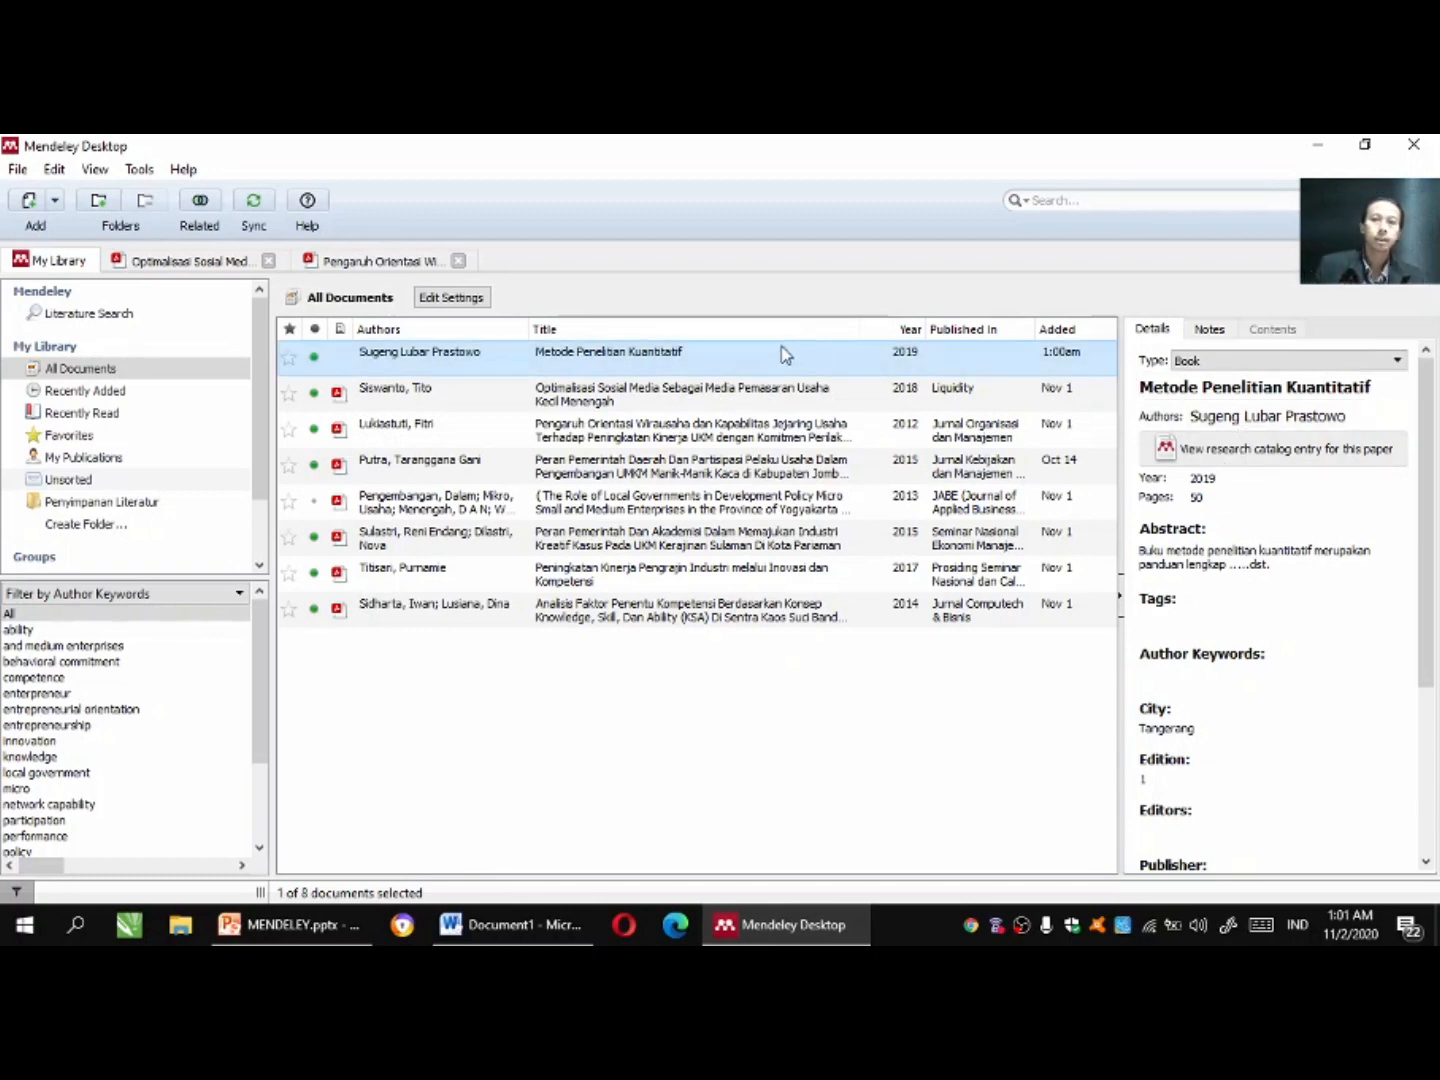
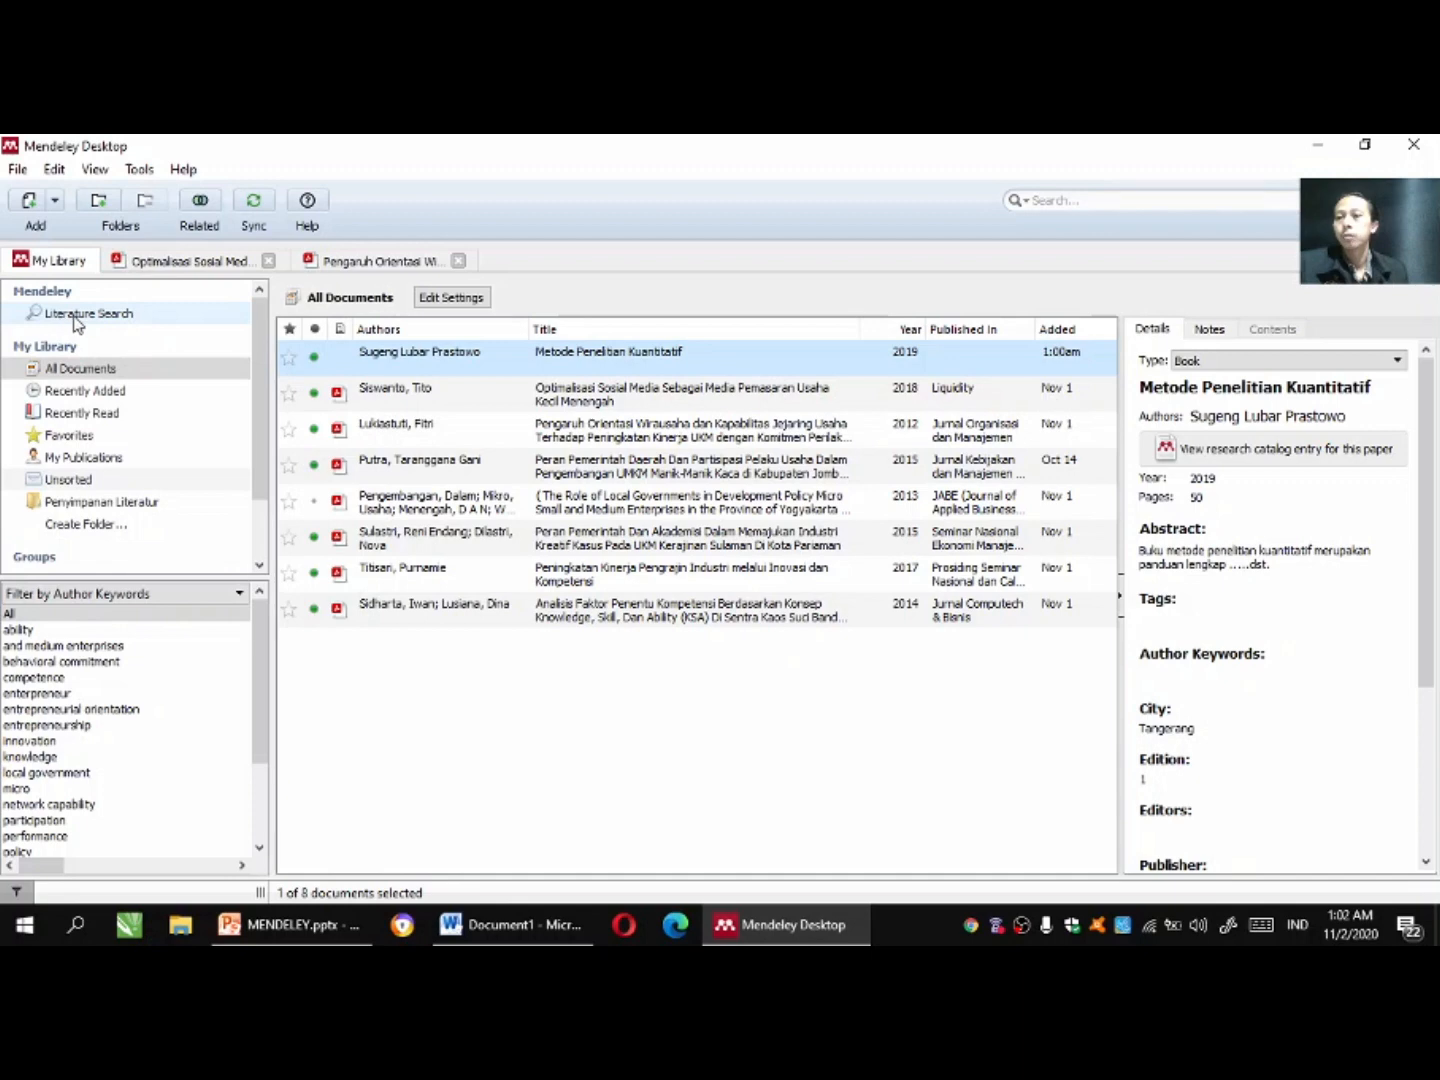
Search Mendeley's online literature catalog for "Citra merek".
left_click(77, 316)
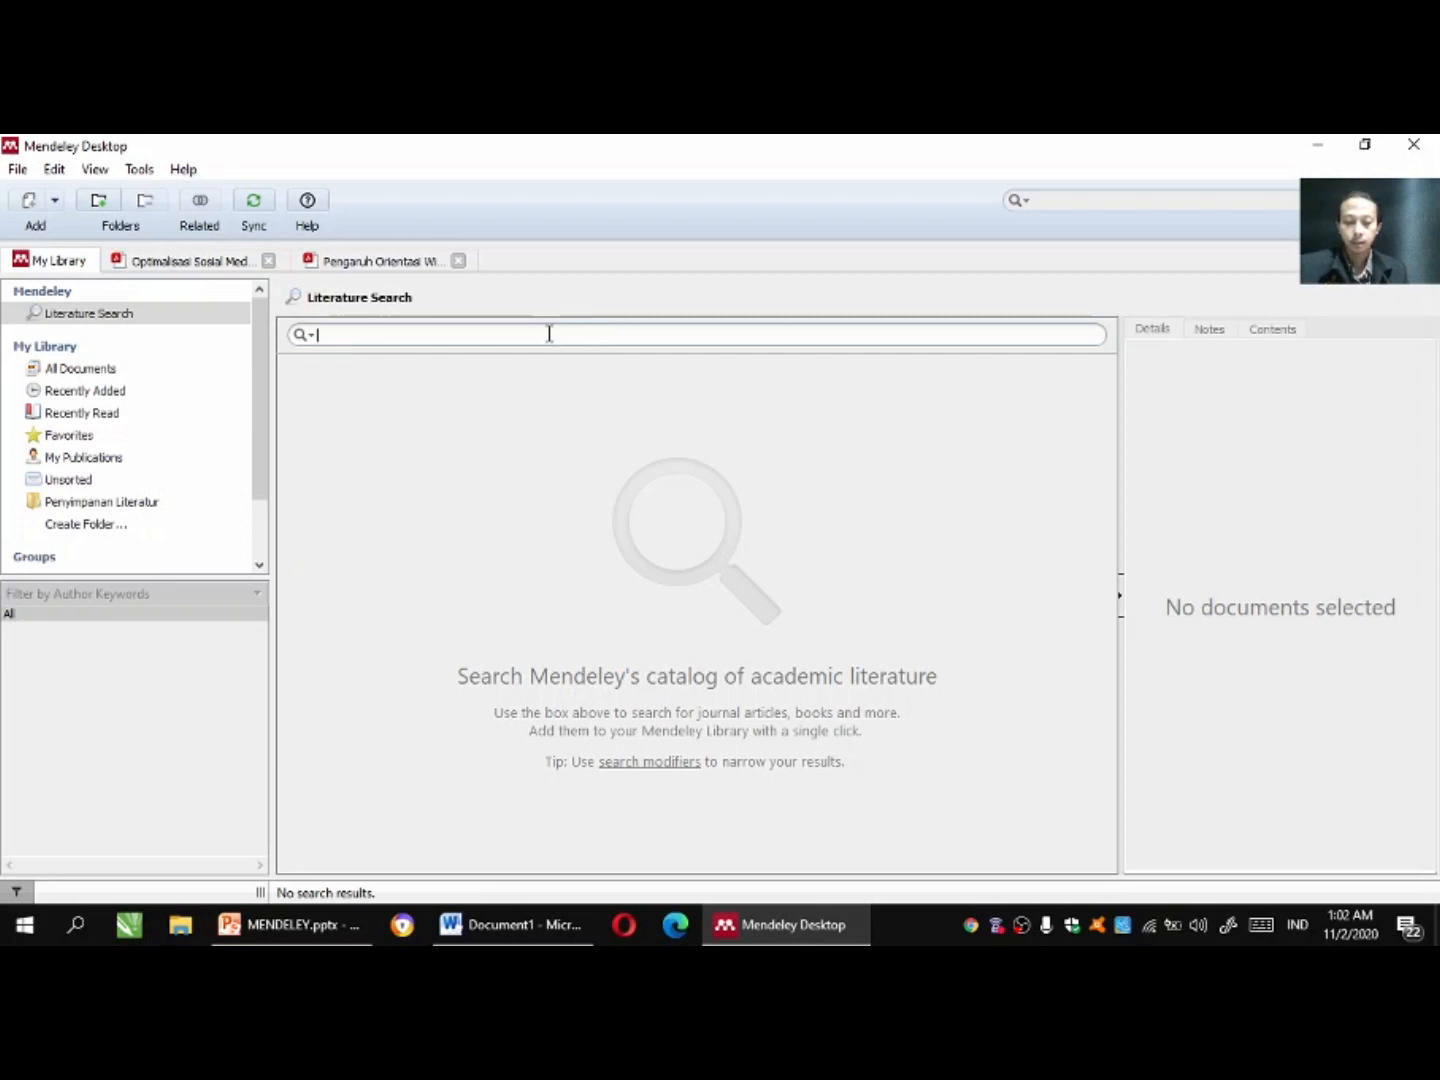
type("Citra ")
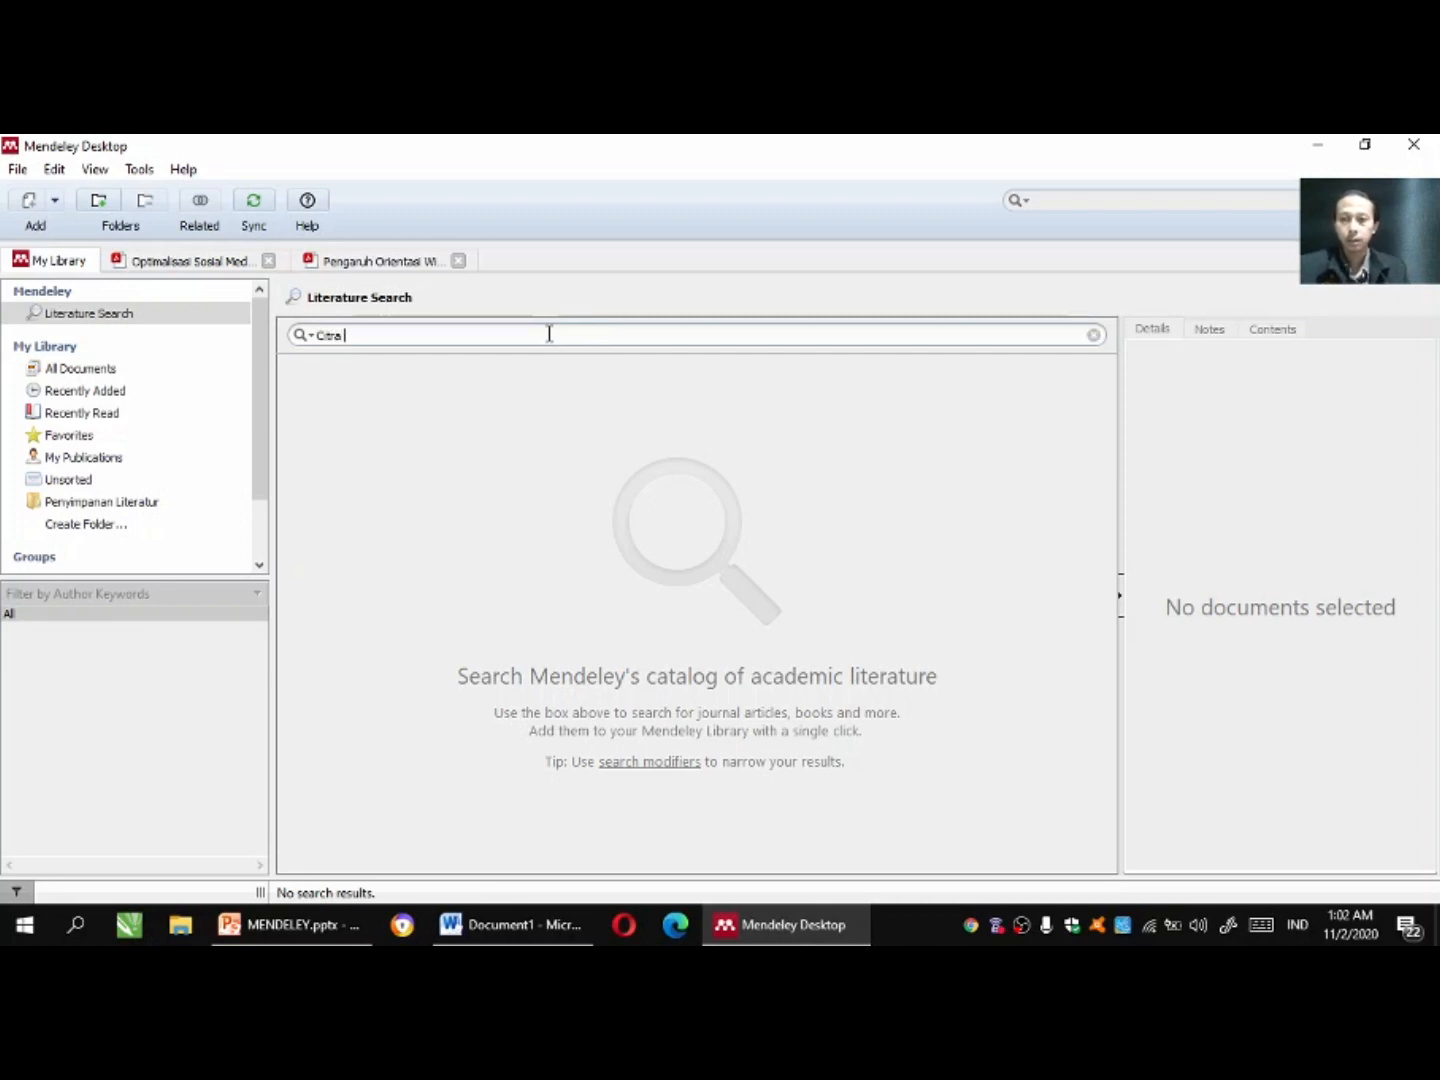
type("merek")
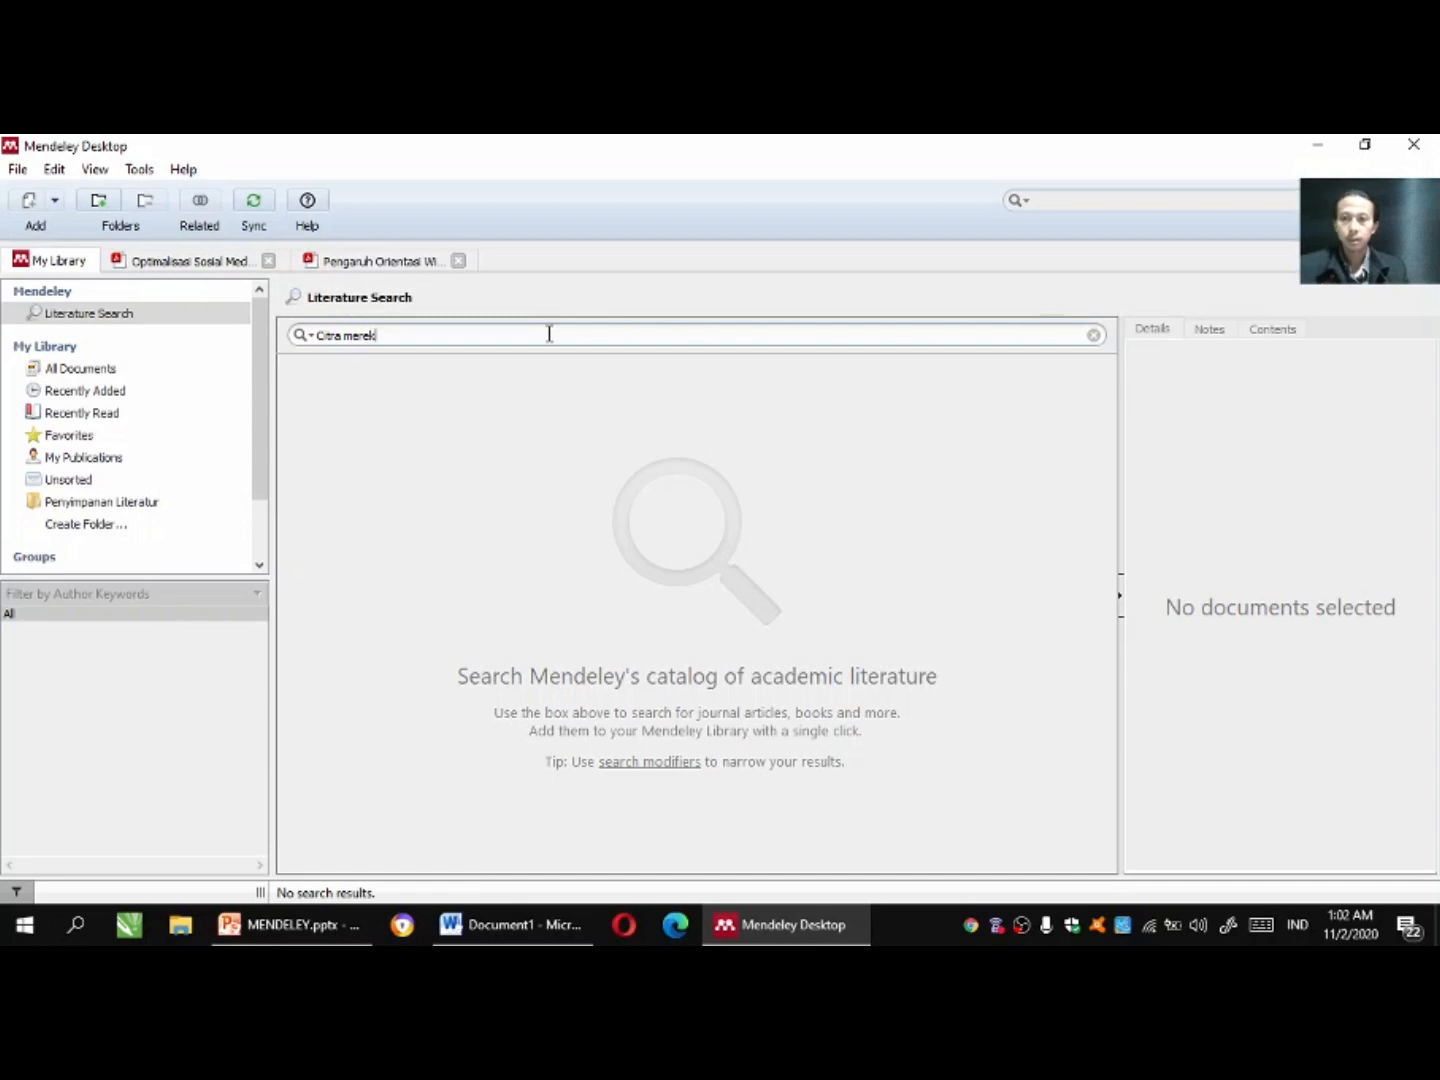
key("Return")
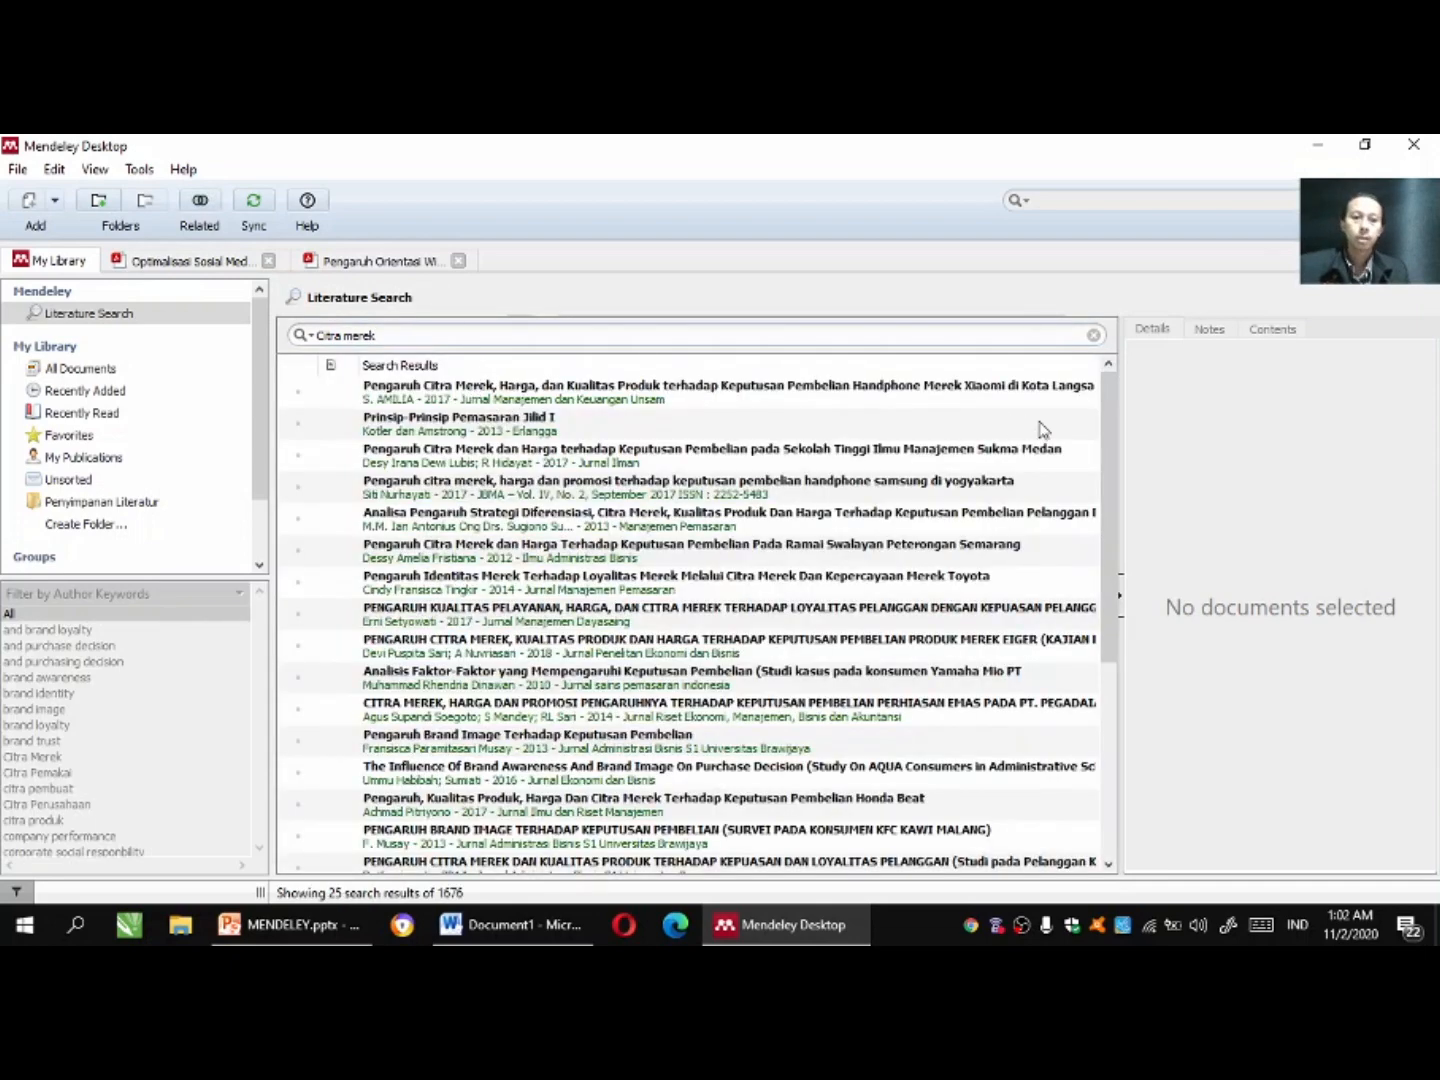
Review the details of the first catalog result on Xiaomi handphones, then return to the full list of library documents.
mouse_move(1114, 443)
left_mouse_down()
mouse_move(1112, 468)
mouse_move(1102, 433)
left_mouse_up()
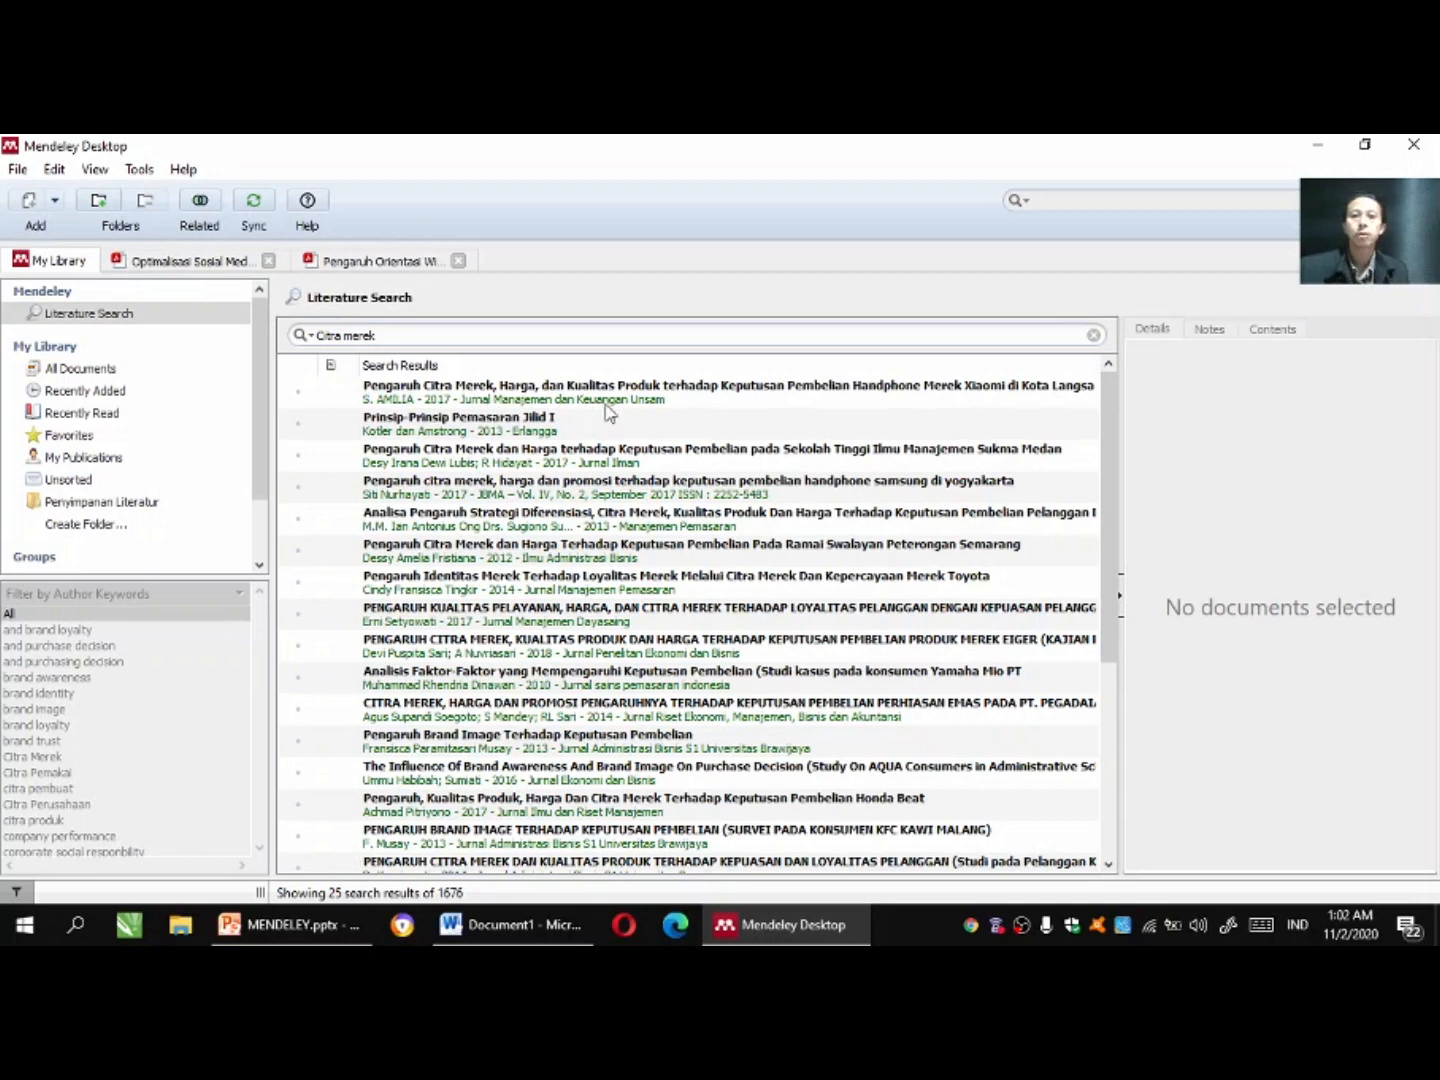
left_click(426, 393)
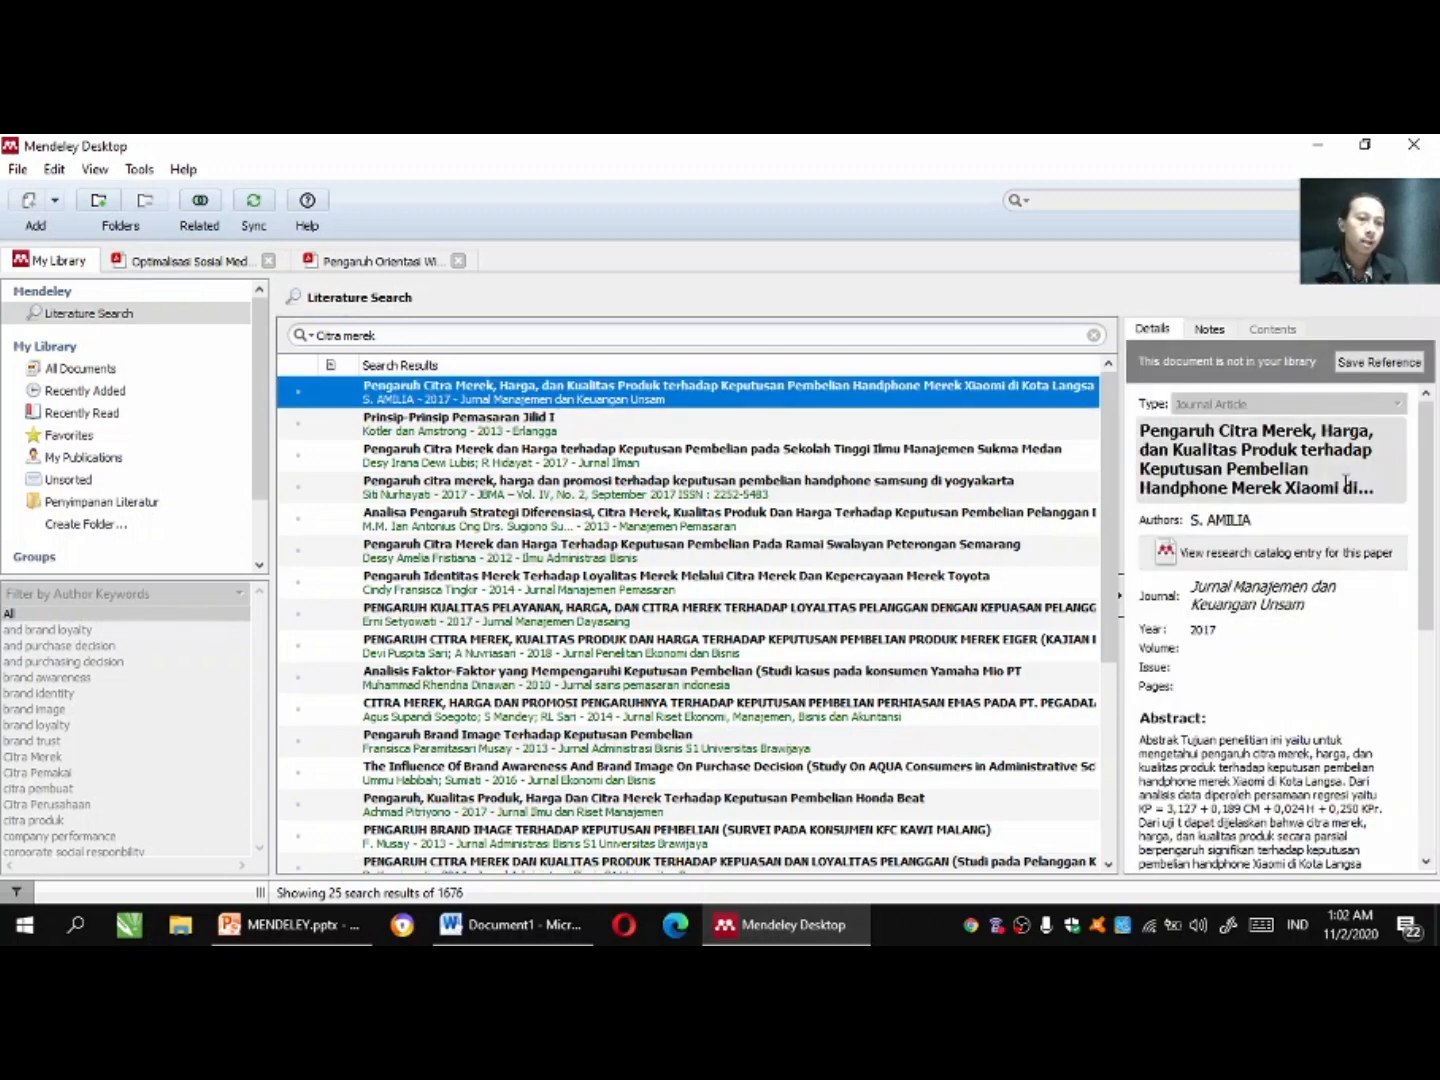
left_click_drag(1427, 463, 1432, 558)
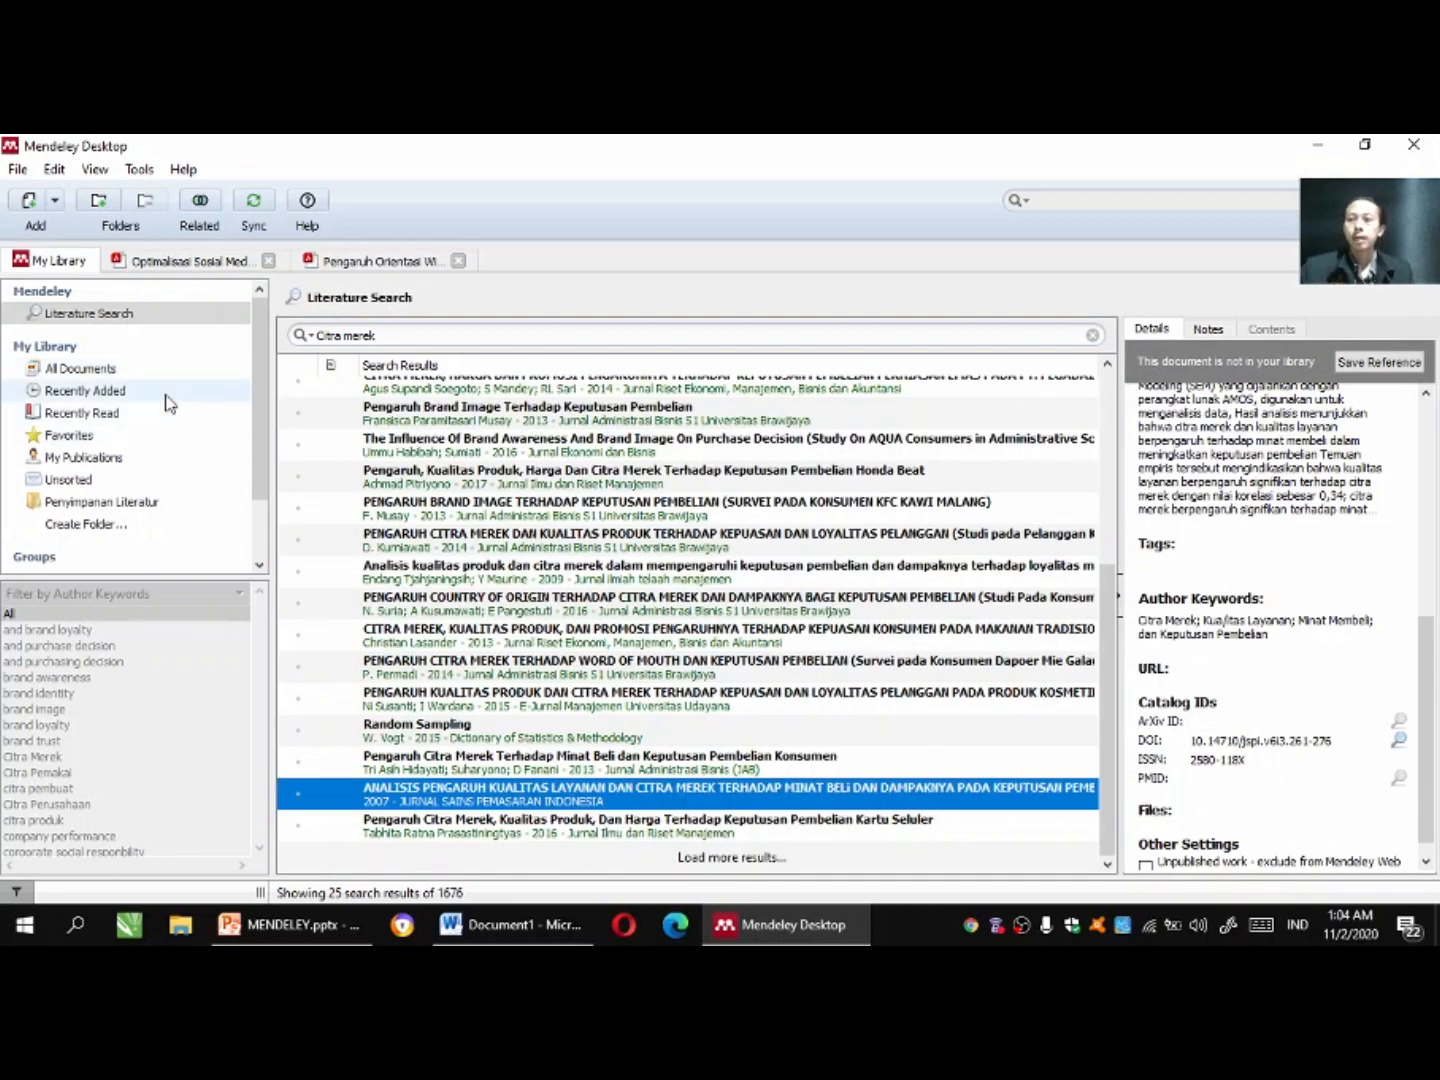
left_click(100, 369)
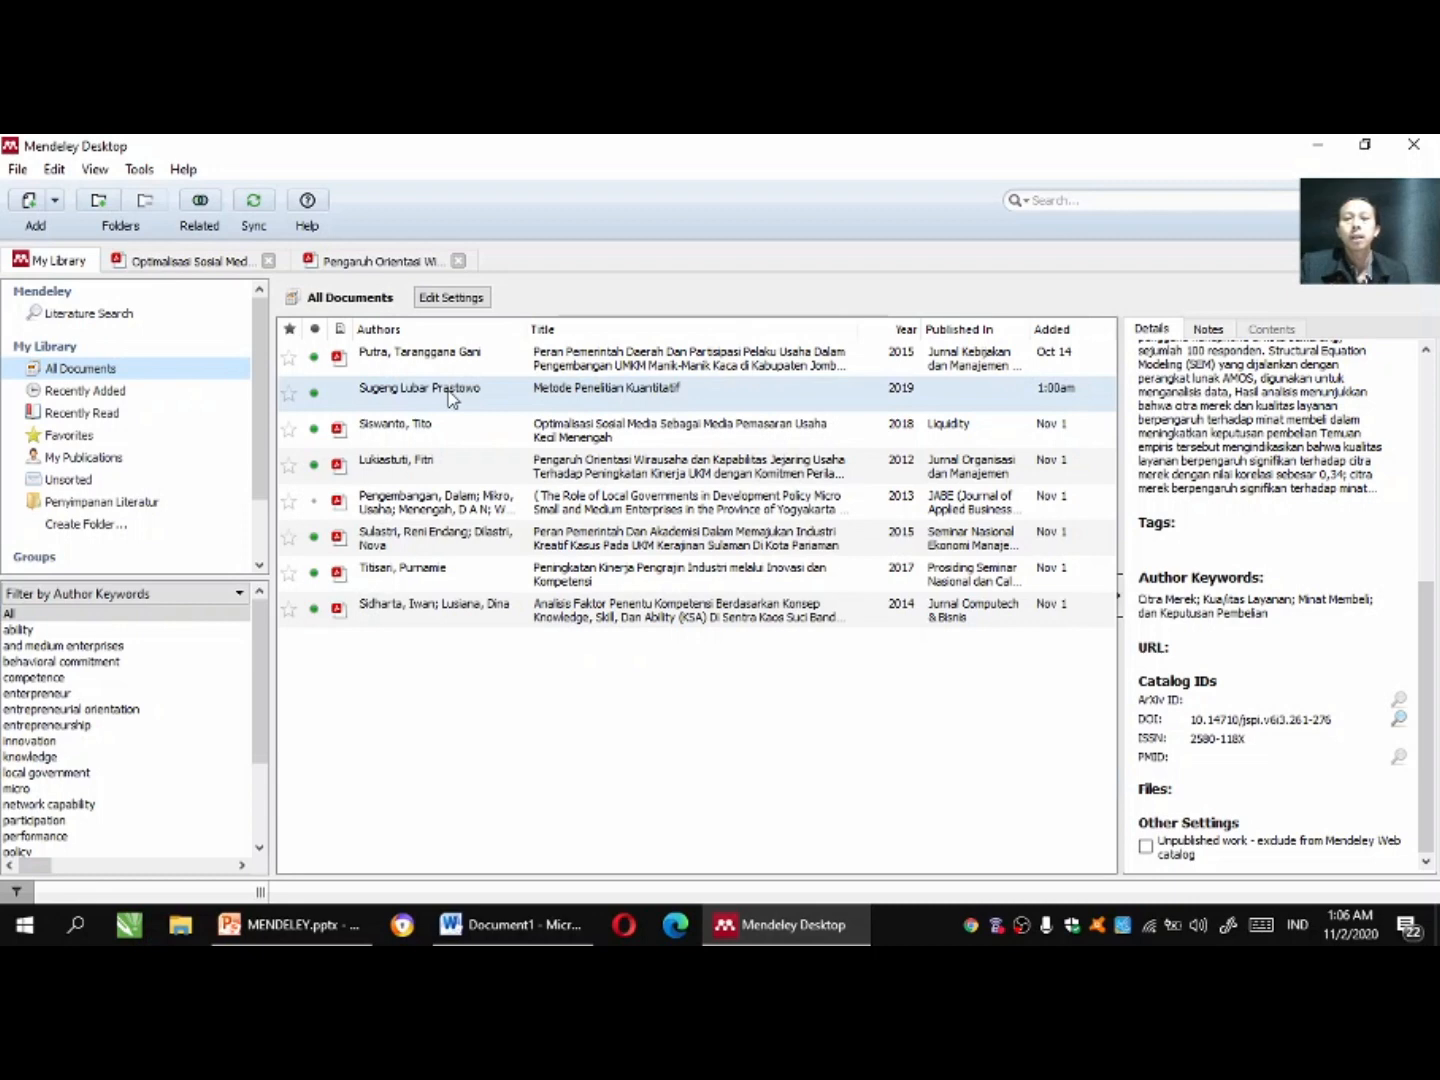
left_click(27, 930)
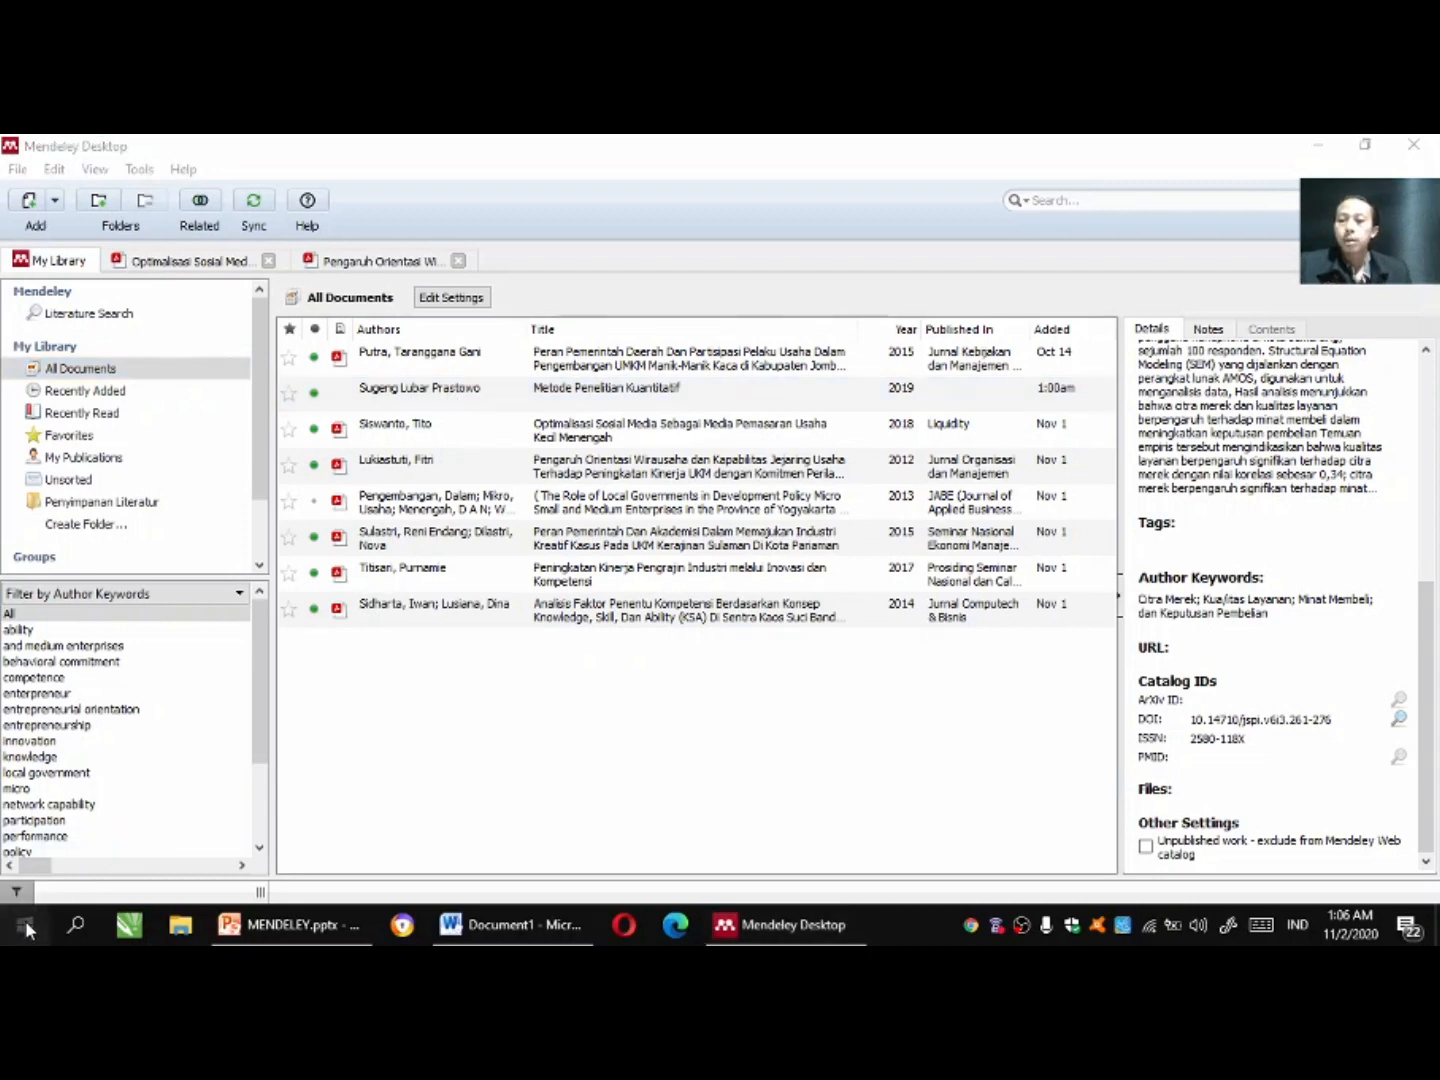
left_click(27, 930)
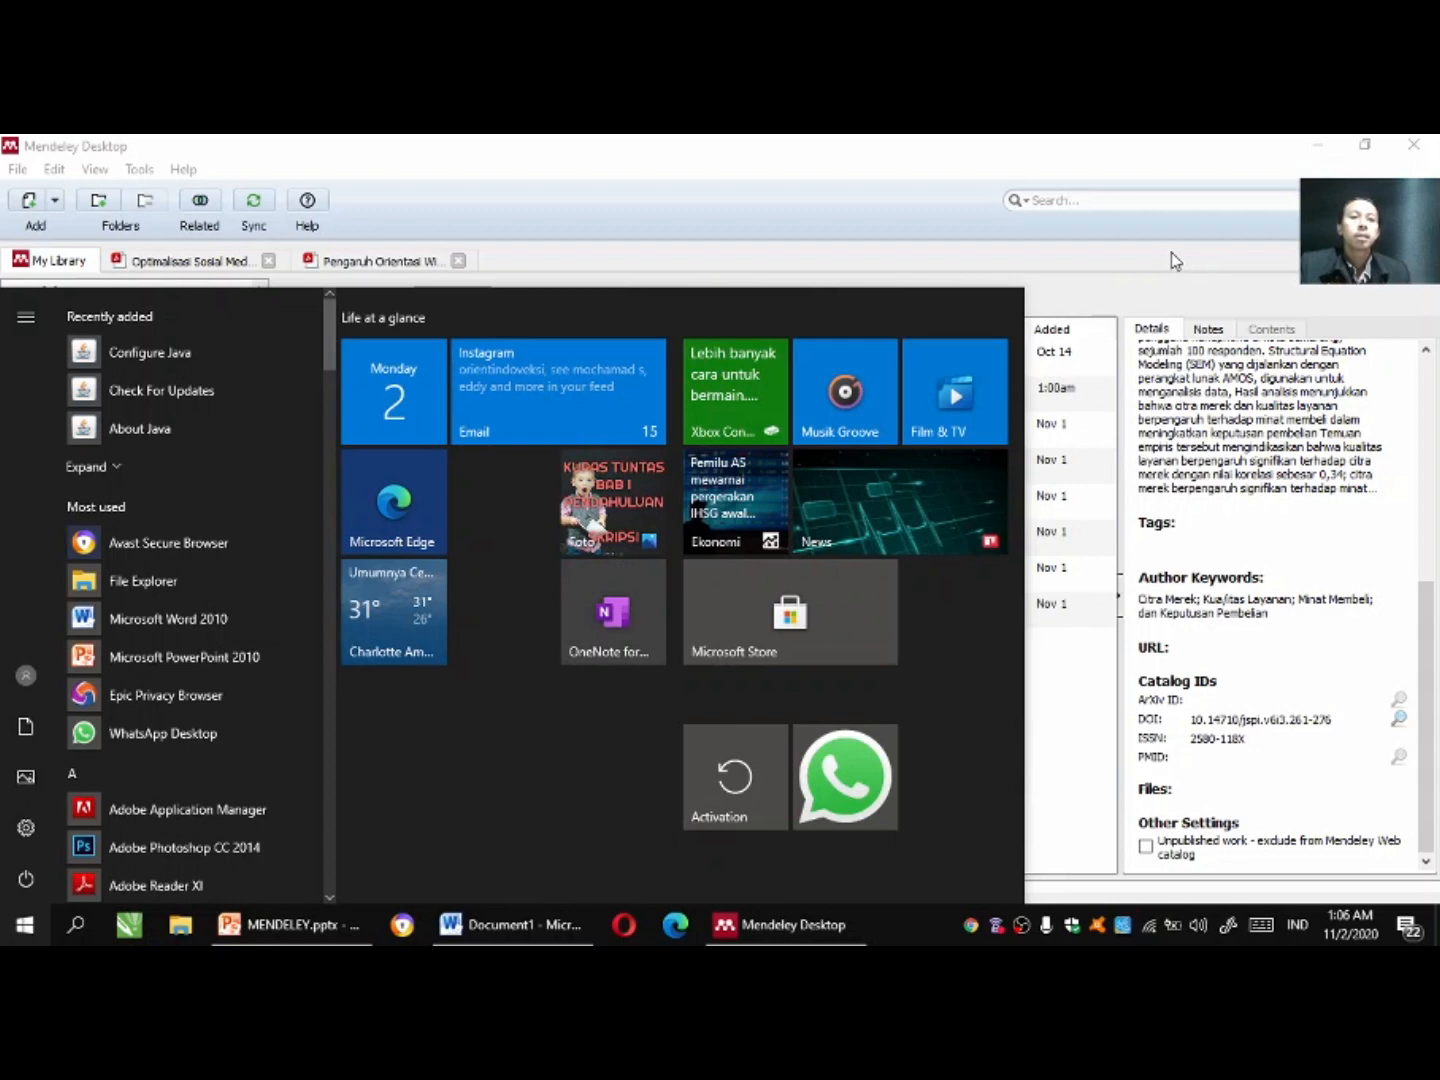
left_click(865, 934)
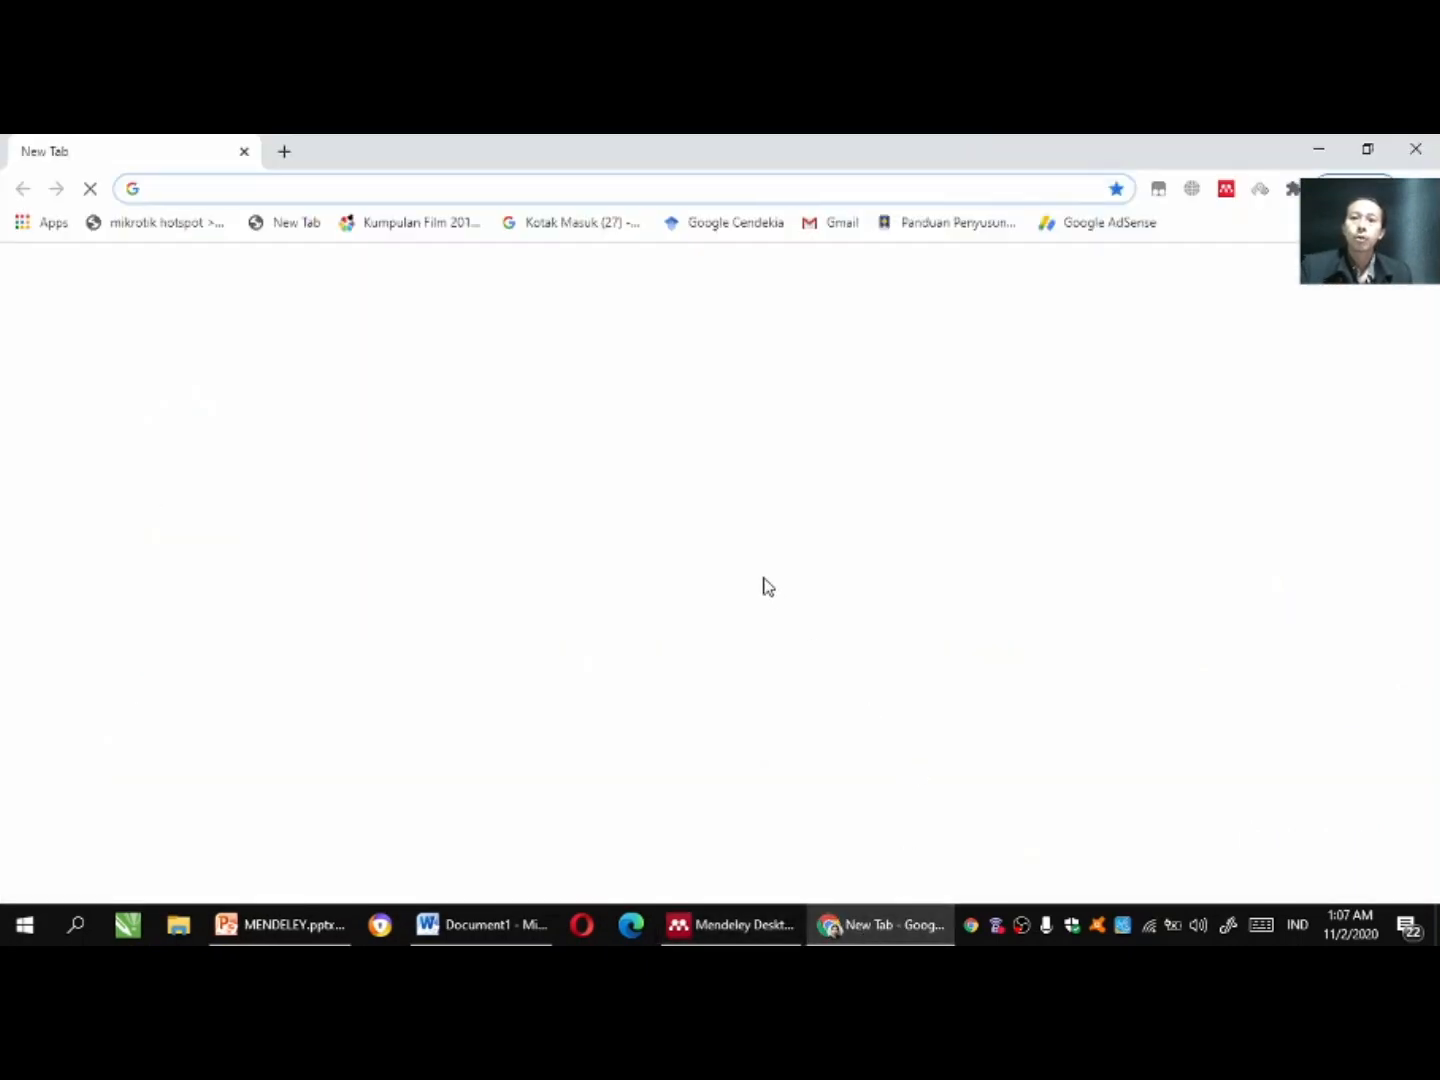
type("www.google.com")
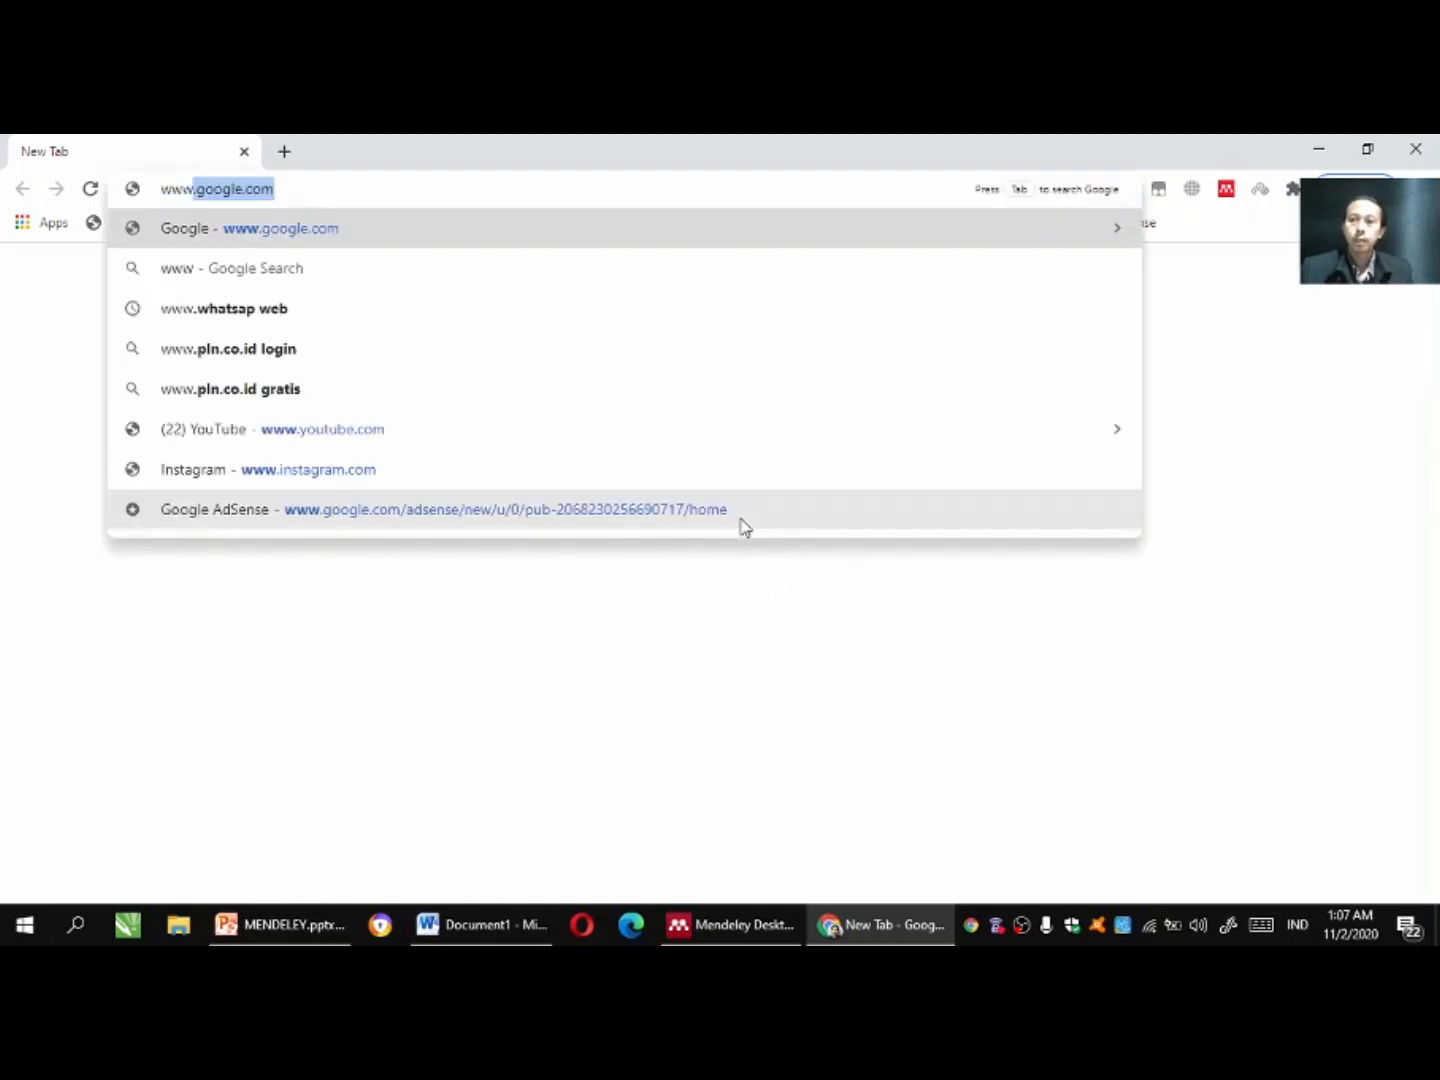
key("Return")
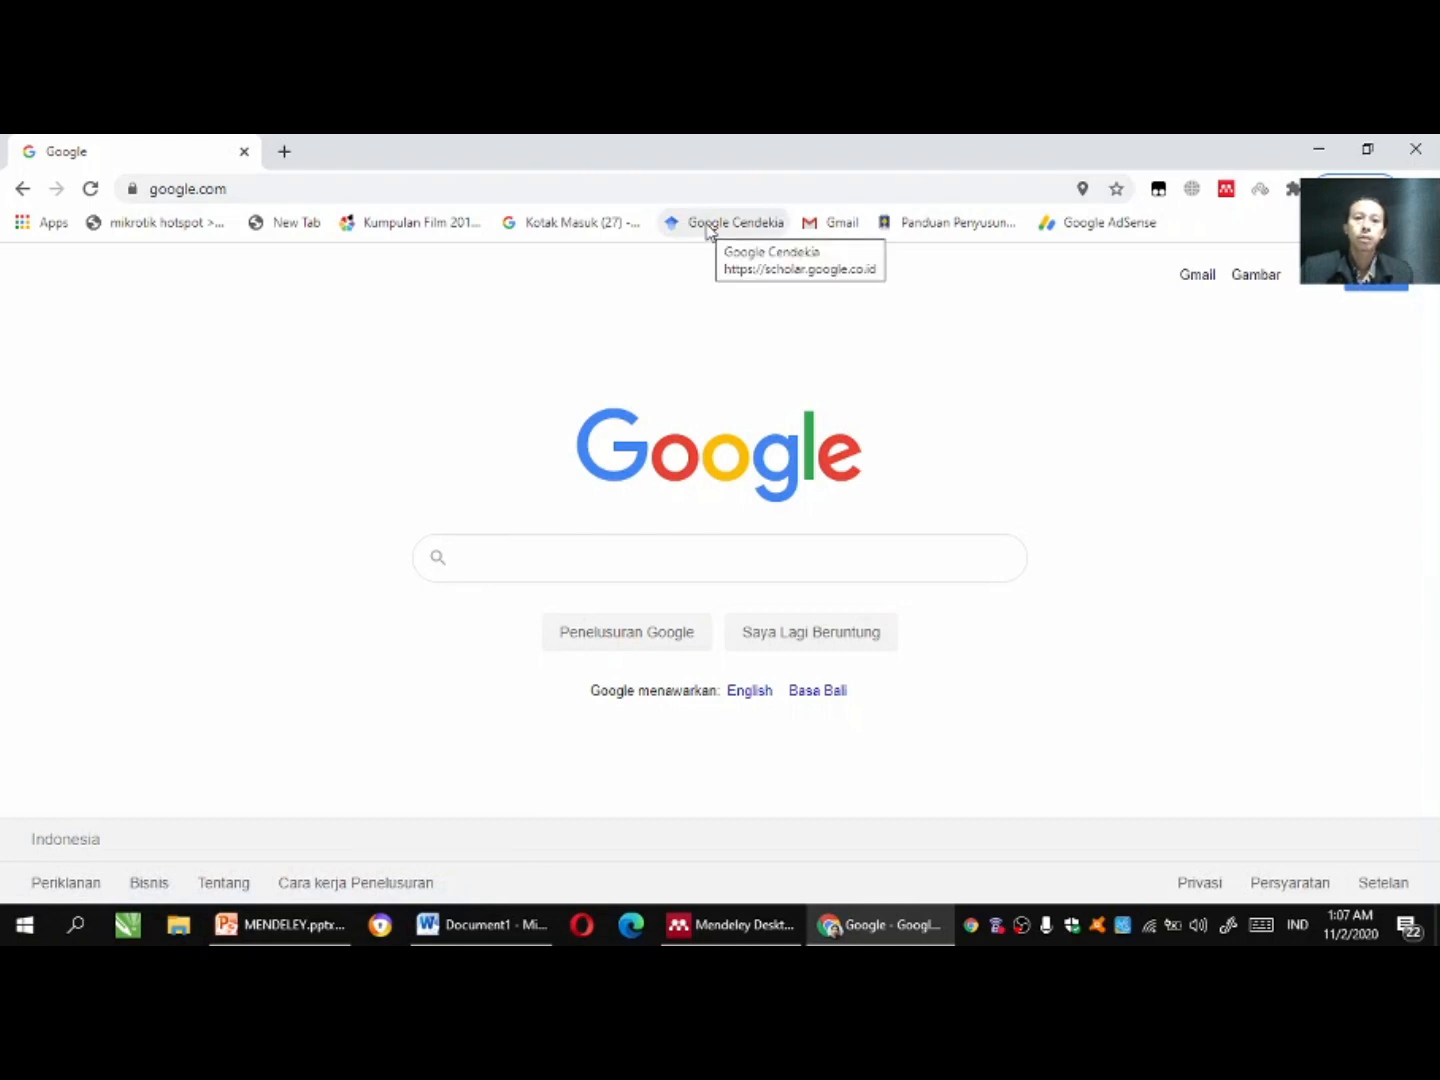
Open the bookmarked Google Cendekia site and search it for "citra merek".
left_click(709, 226)
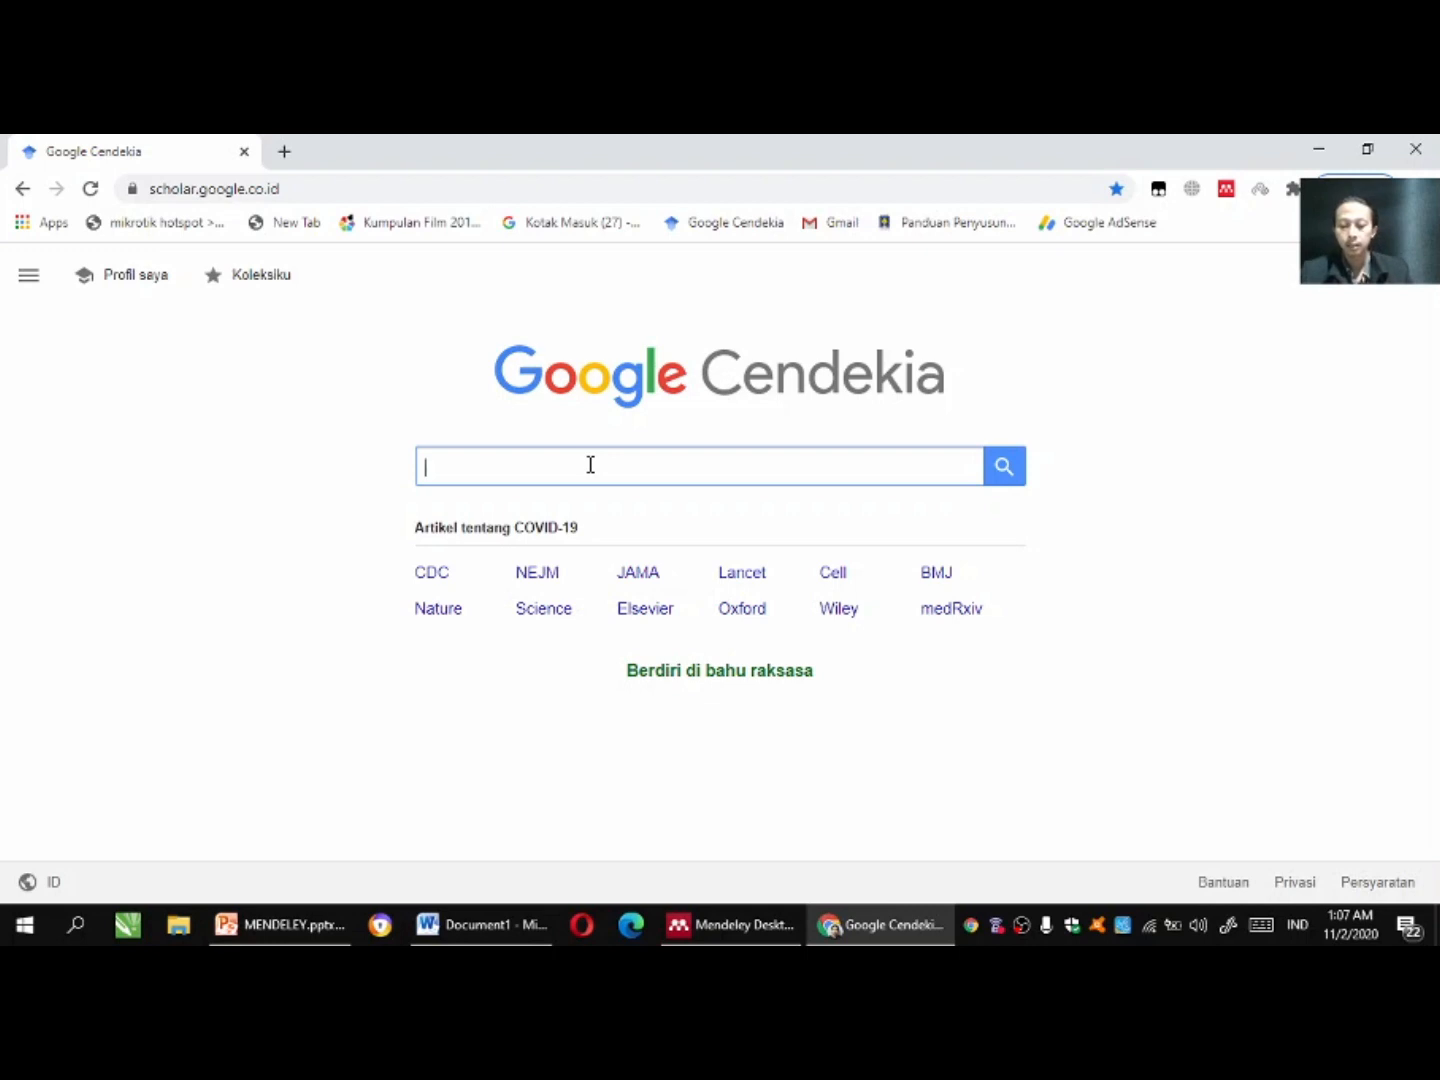
type("citra ")
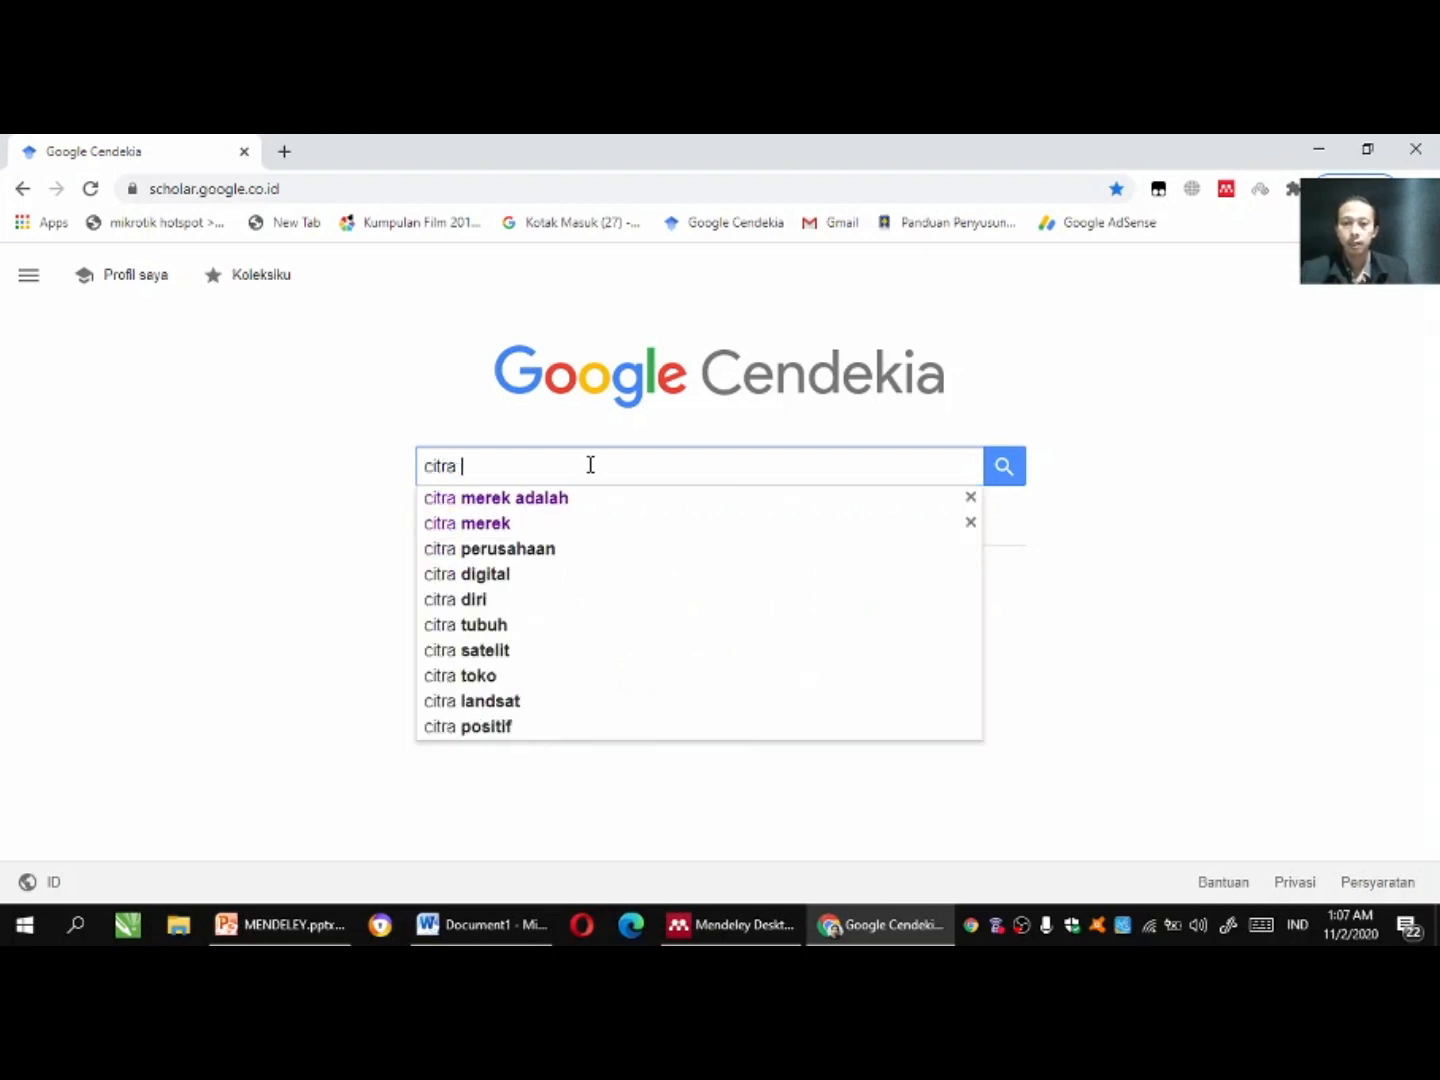
type("merek")
key("Return")
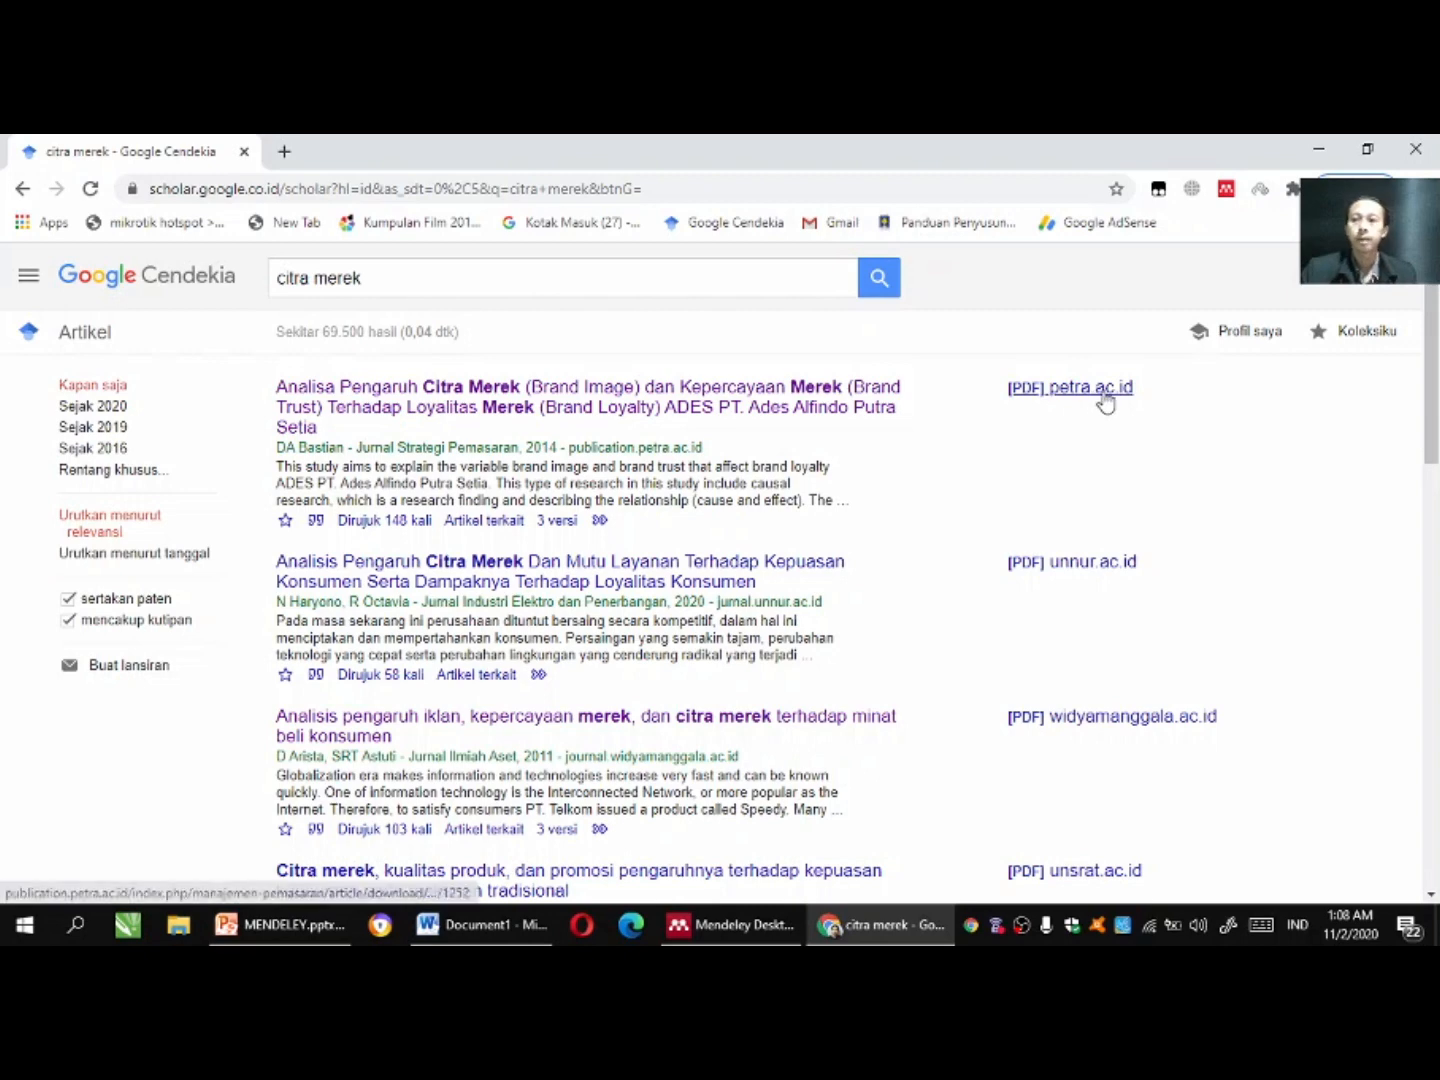
Limit the Google Cendekia results to a custom publication range from 2015 to 2020.
left_click(122, 472)
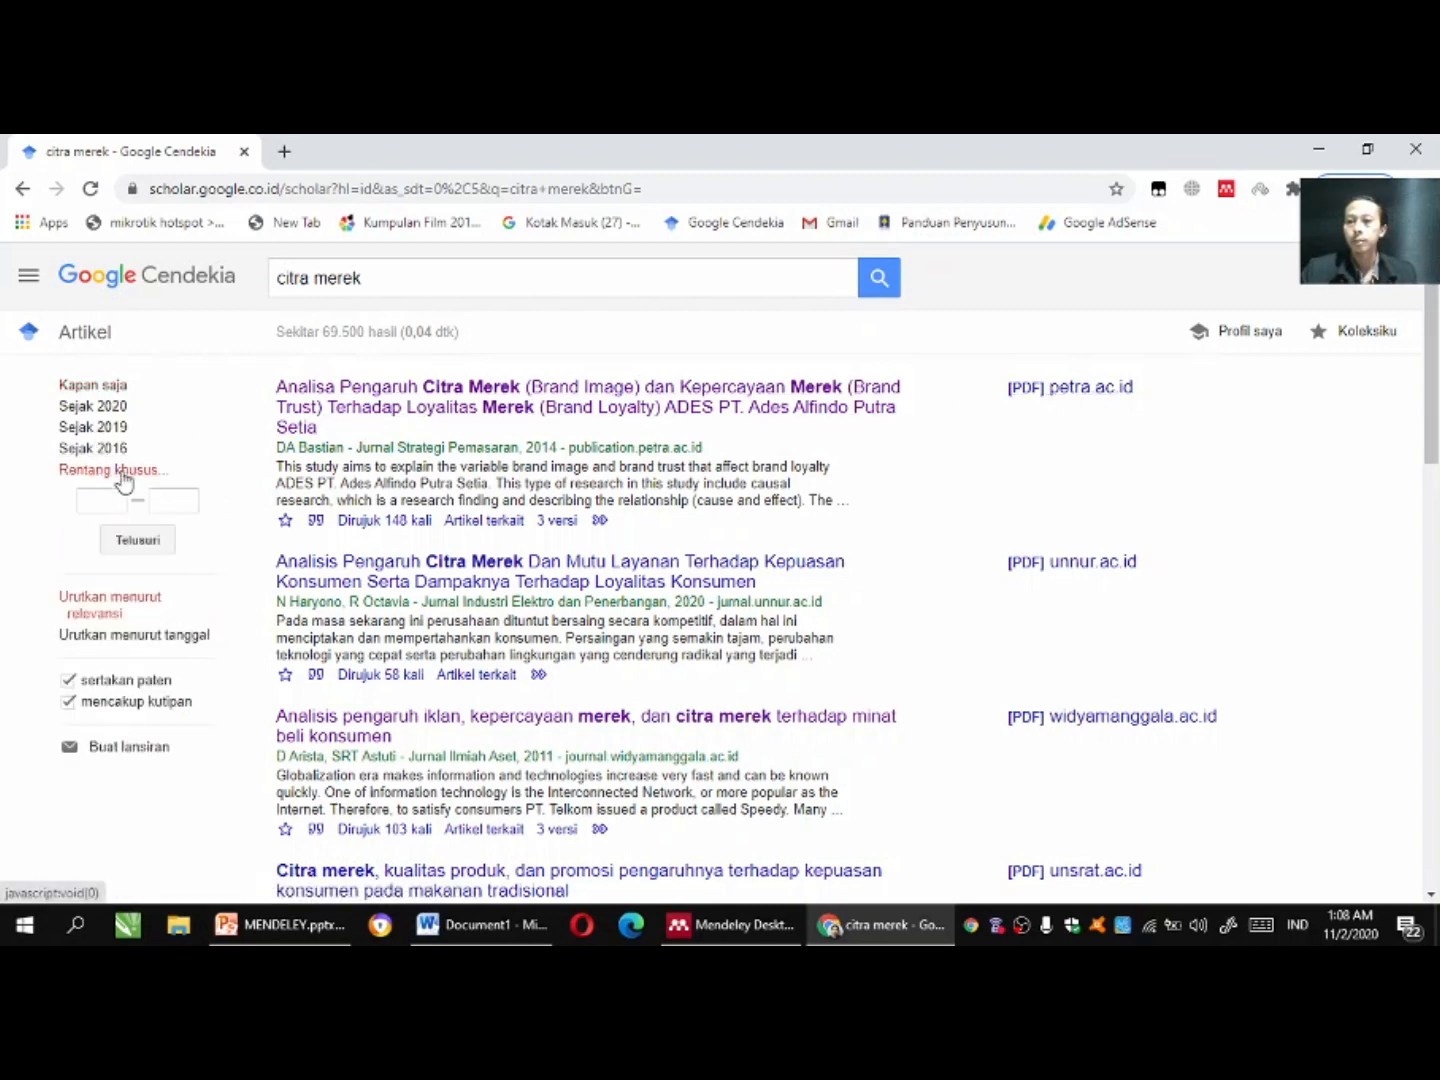
left_click(106, 495)
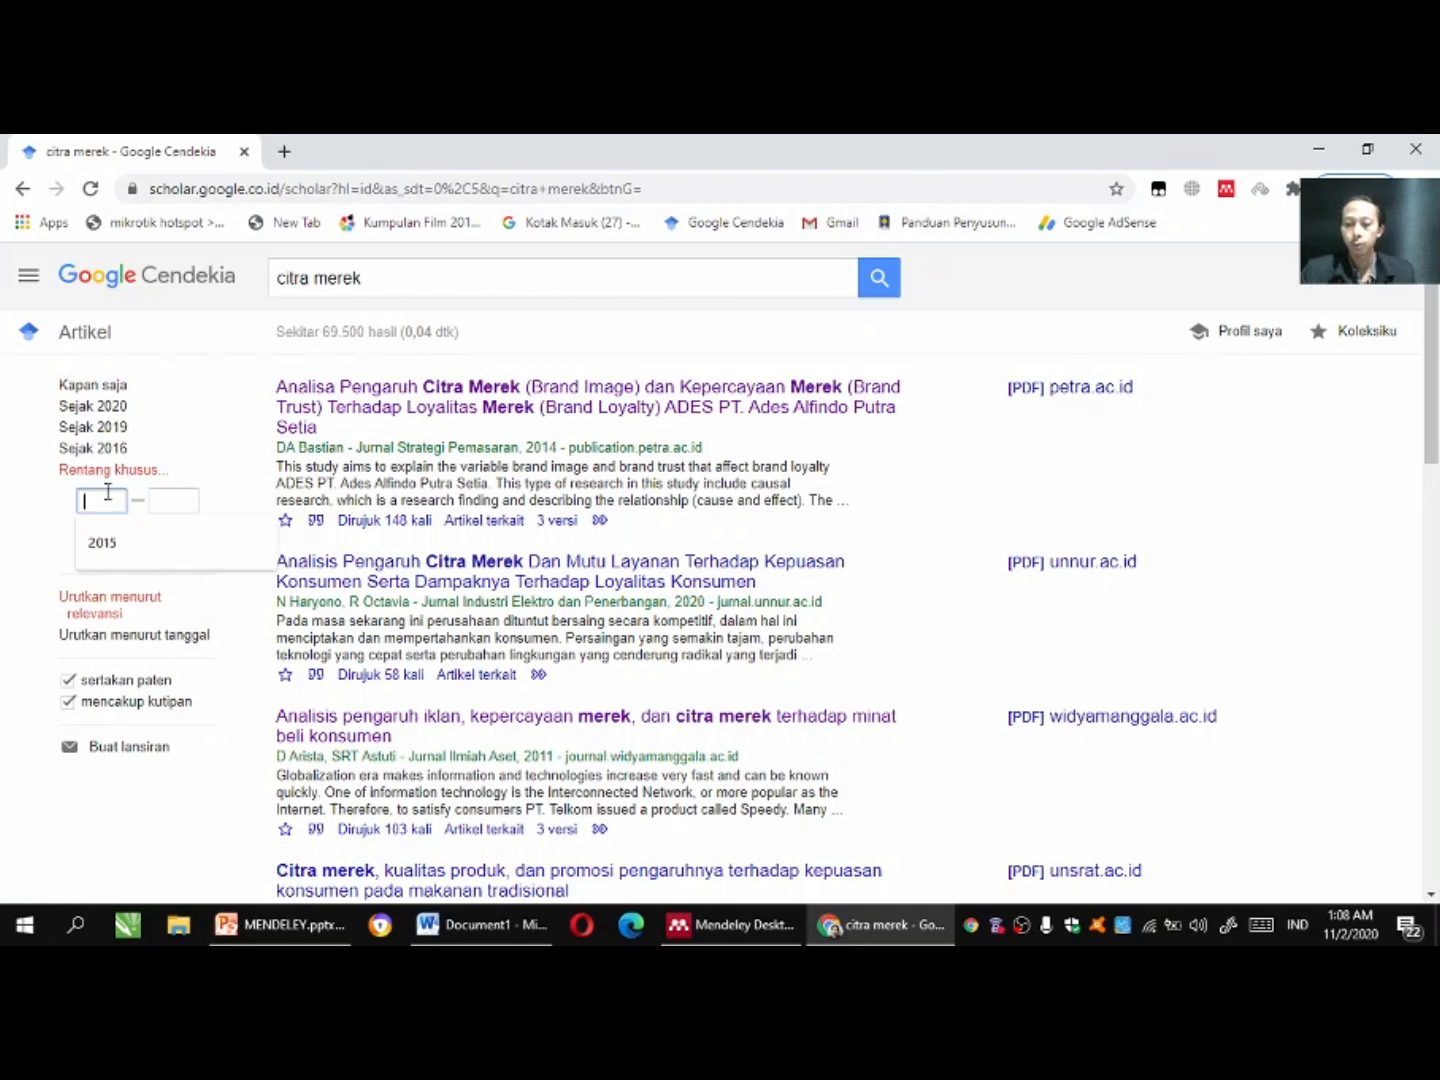
type("2015")
left_click(170, 502)
type("2020")
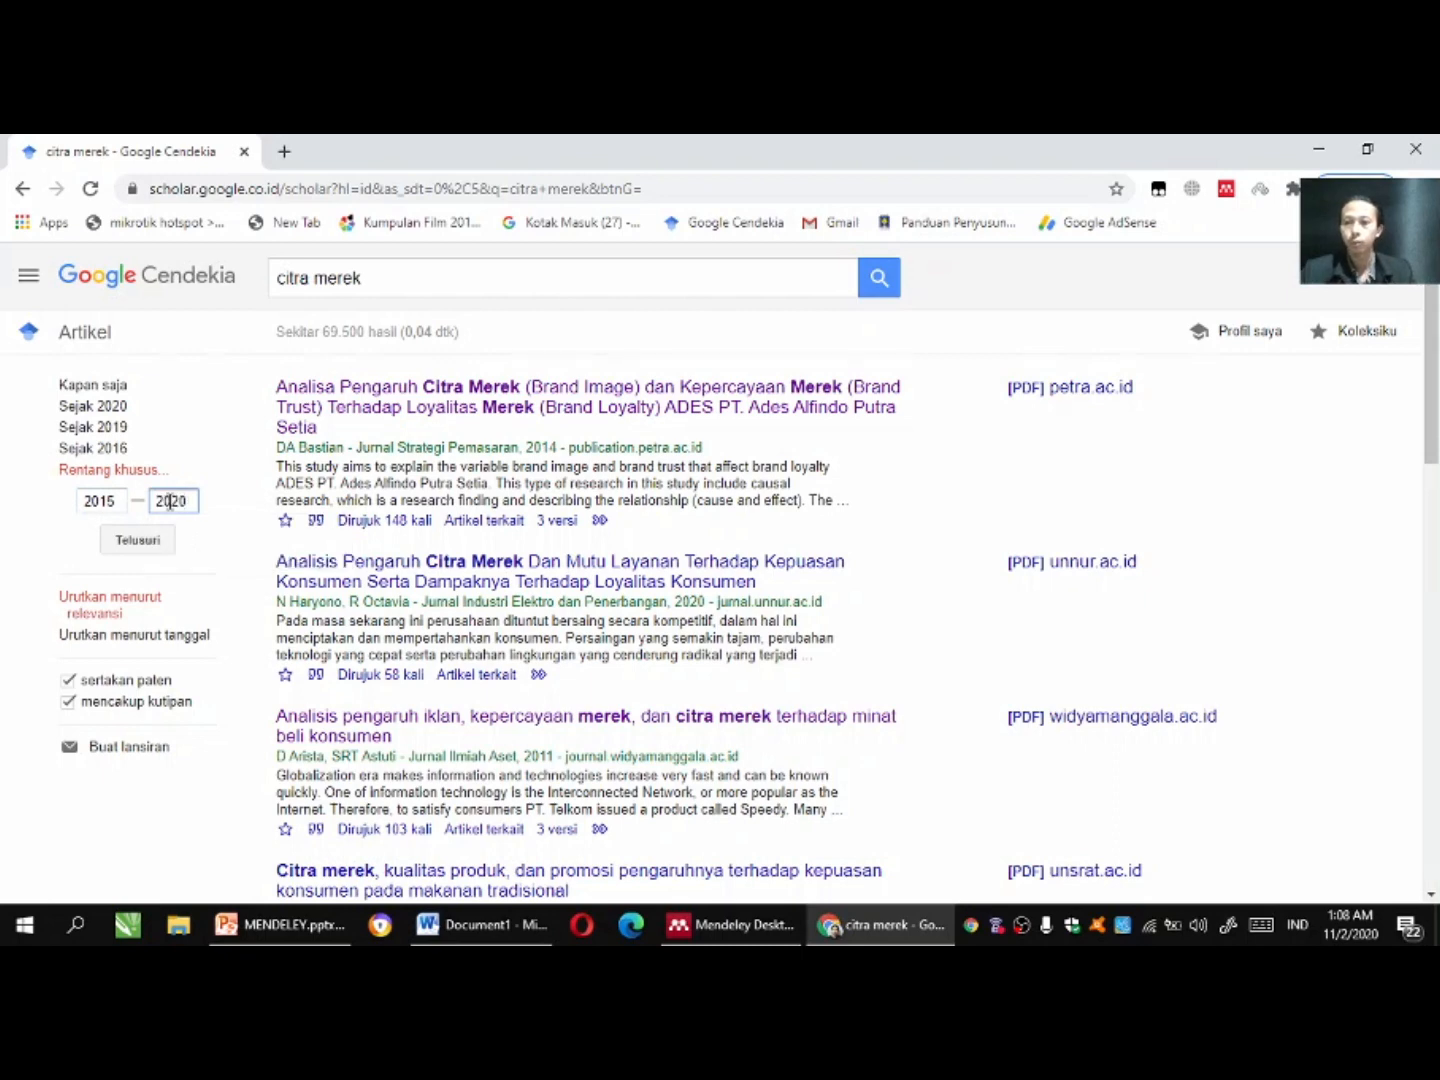
left_click(140, 543)
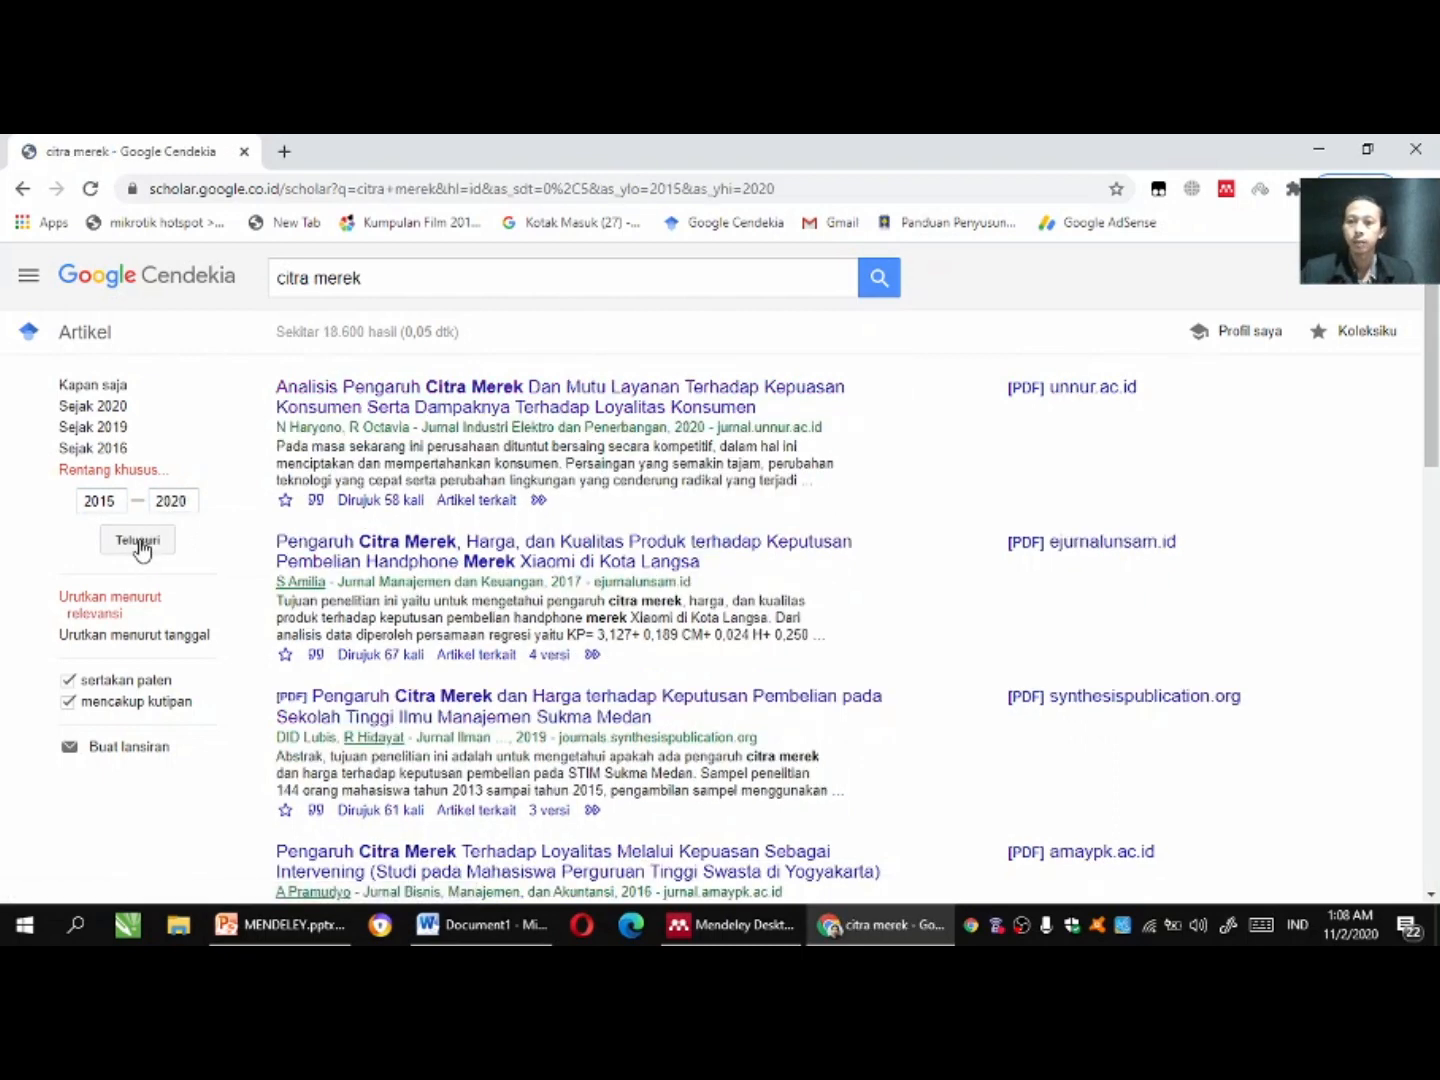
left_click(380, 284)
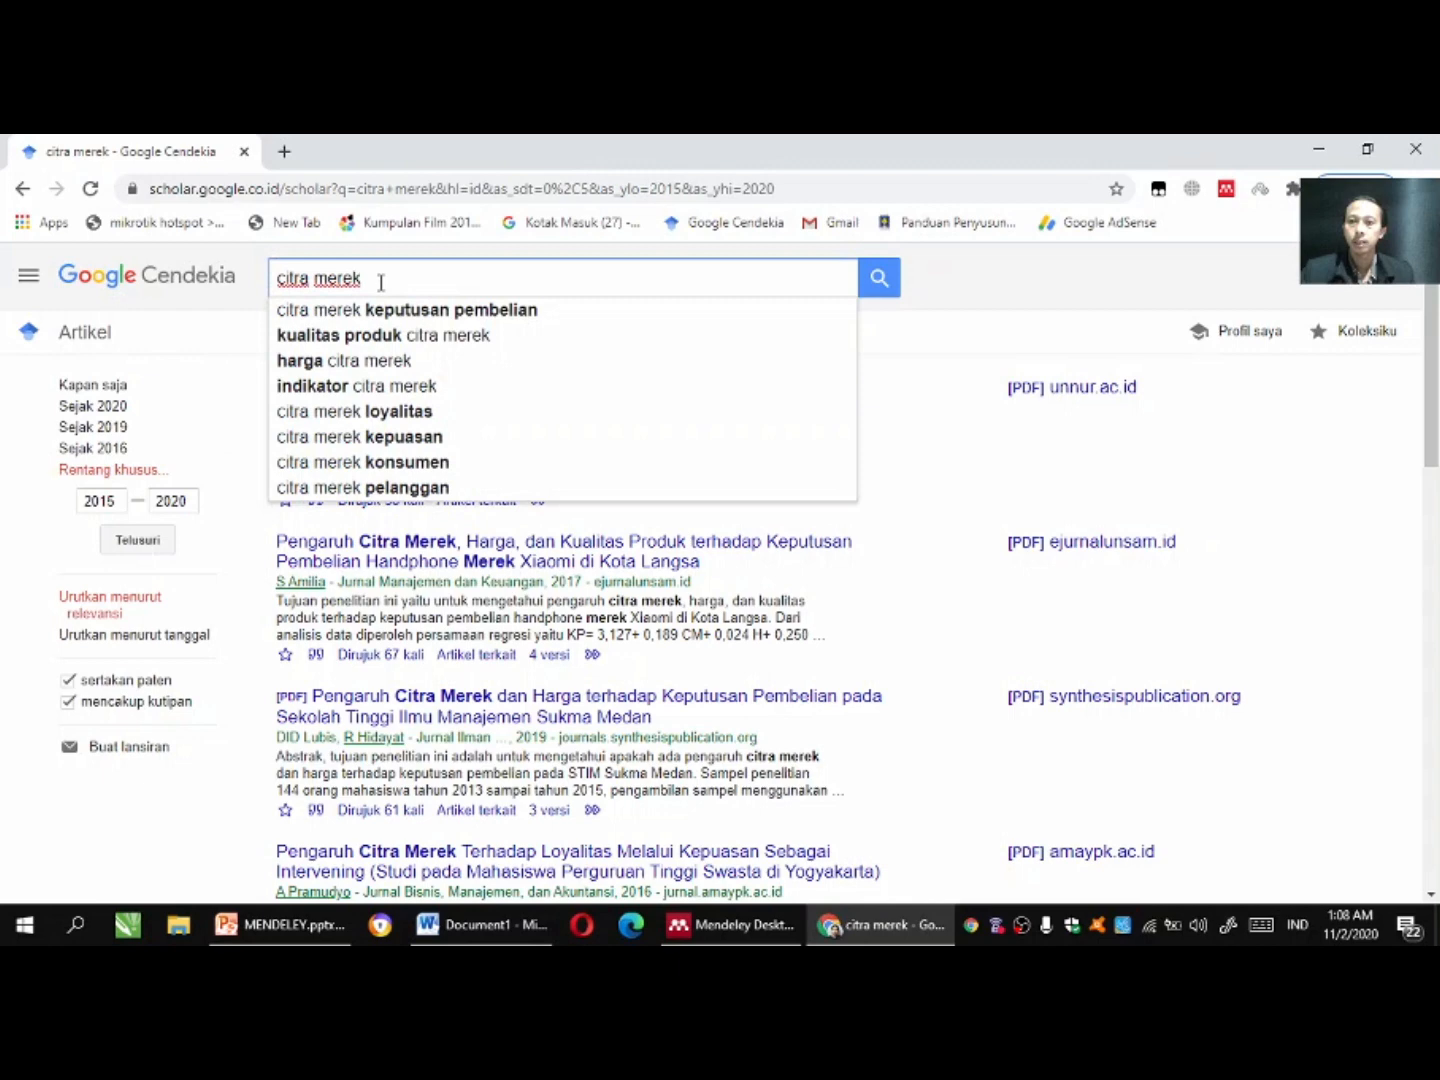
left_click(892, 439)
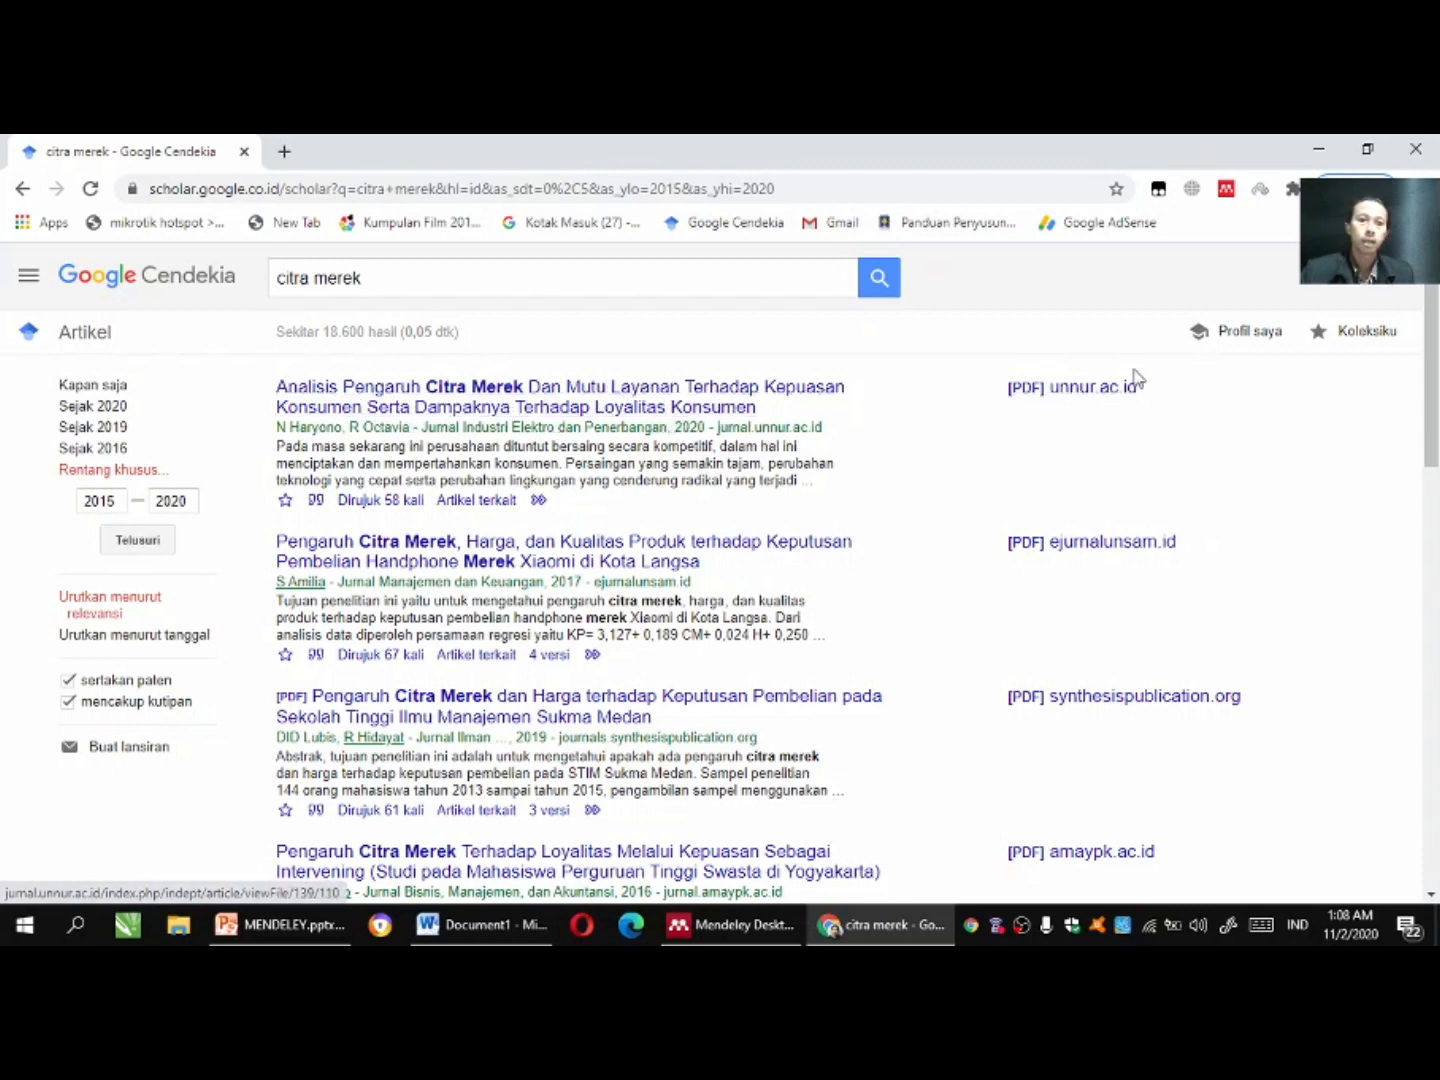
Open the unnur.ac.id PDF of the first search result and examine the author names beneath its title.
left_click(1024, 390)
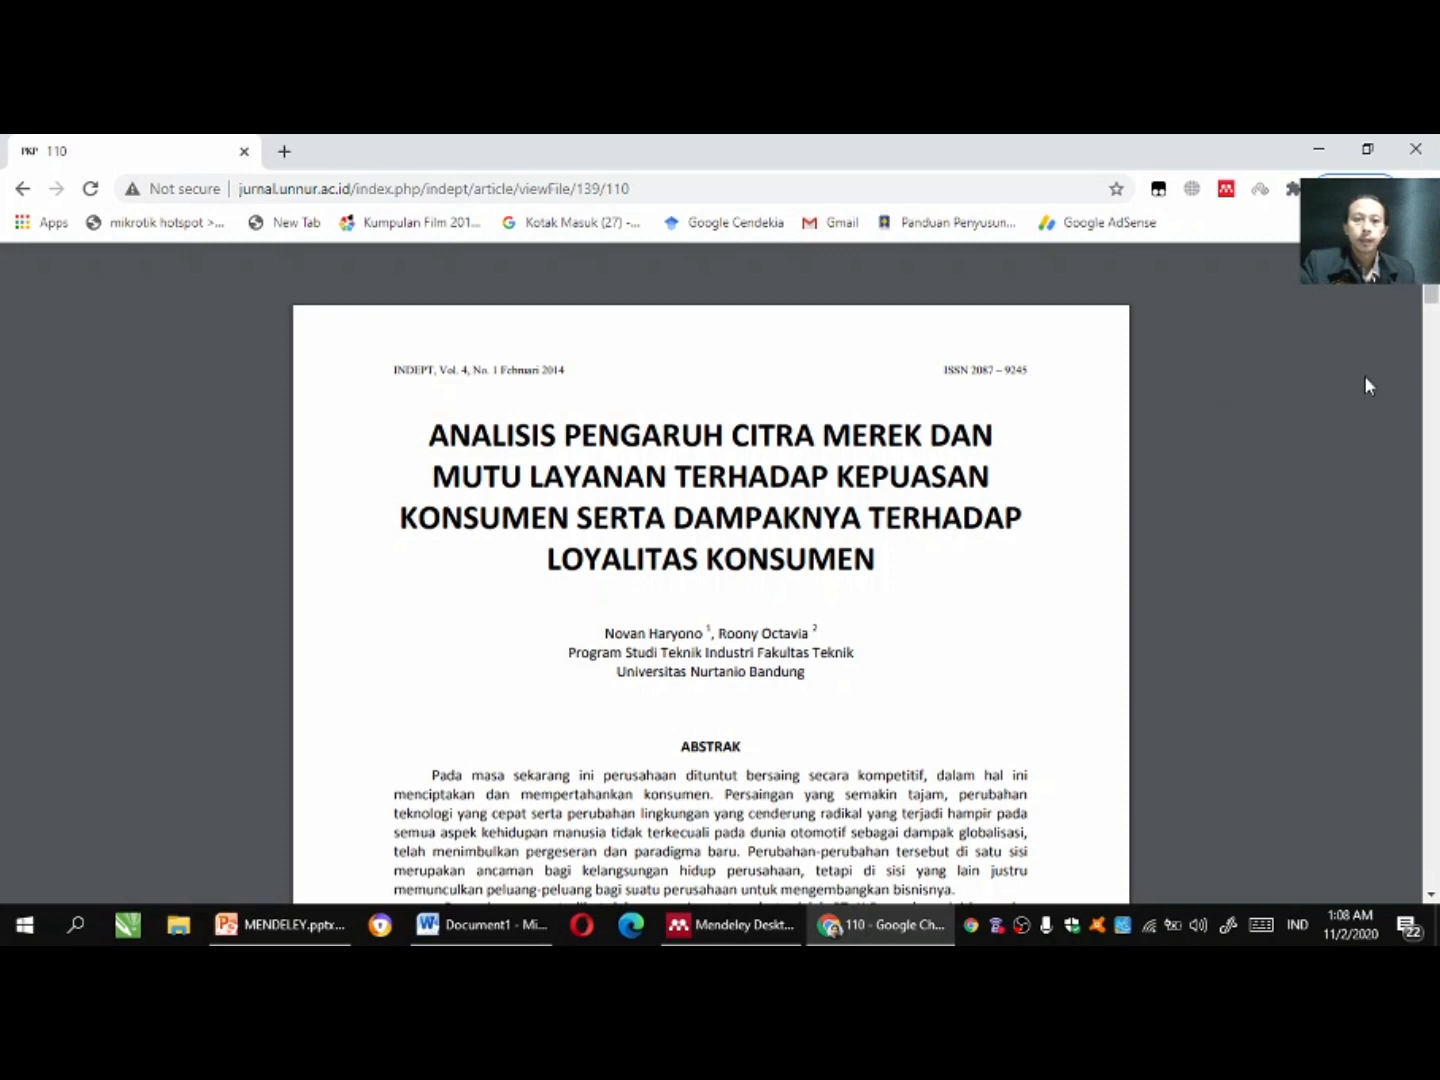
scroll(1430, 292, "down", 1)
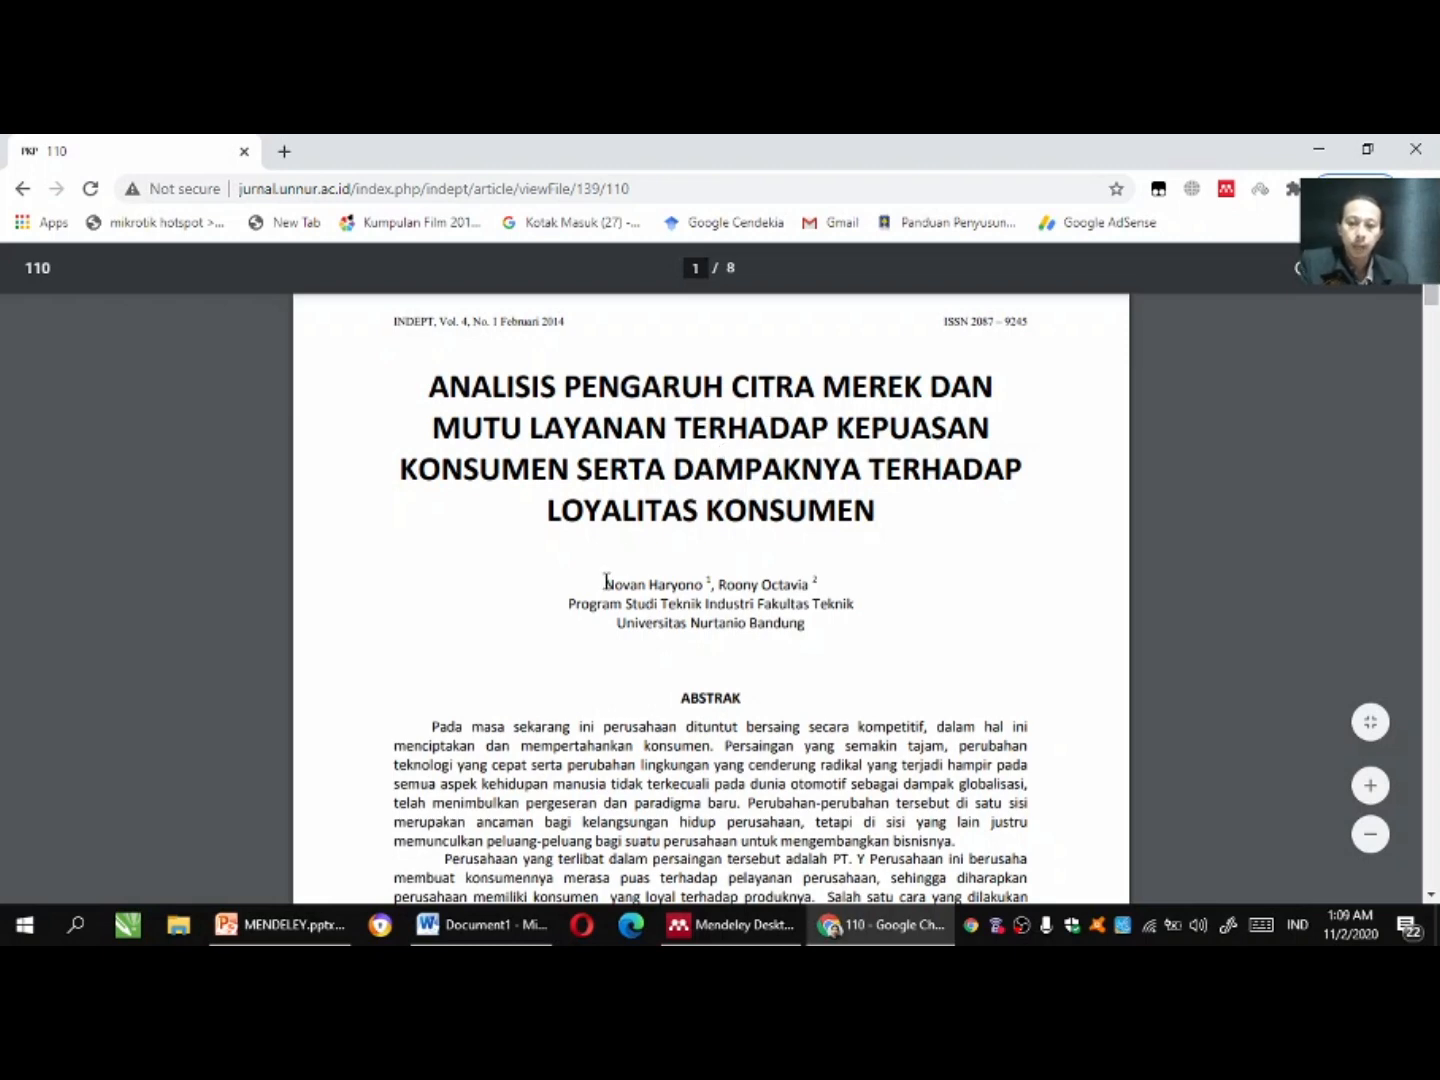
left_click_drag(606, 578, 819, 590)
left_click(729, 589)
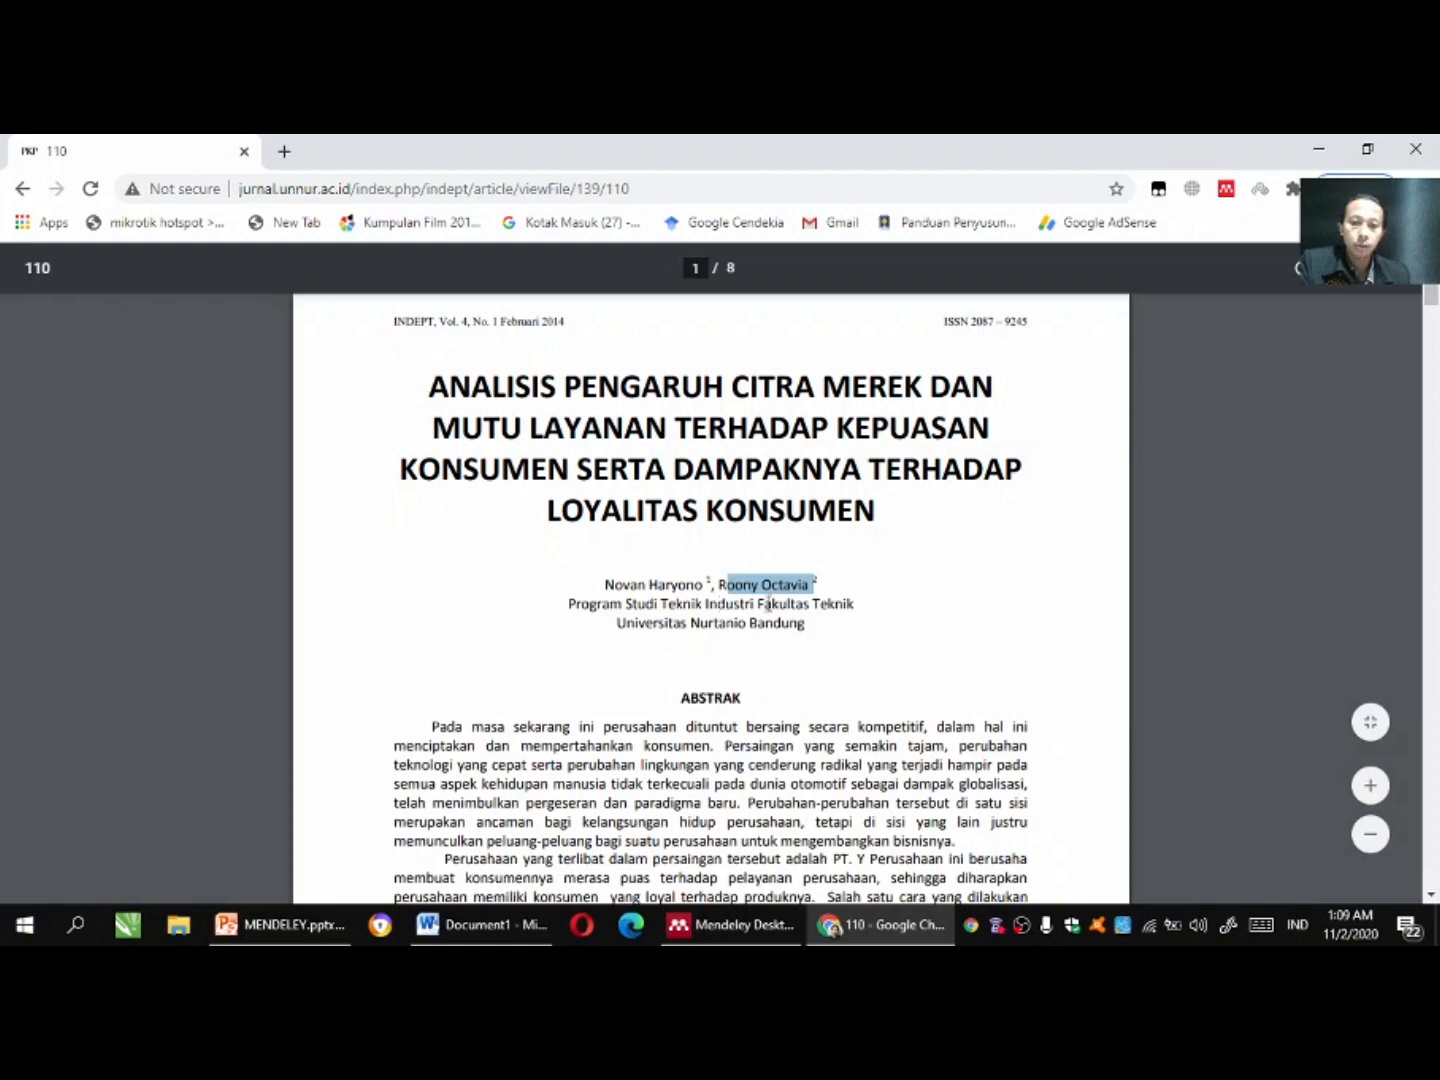
Copy the sentence from "Konsumen masa kini menghadapi" through "memberikan kepuasan." in the article's Pendahuluan section.
left_click(962, 587)
scroll(1034, 545, "down", 5)
scroll(1100, 480, "up", 5)
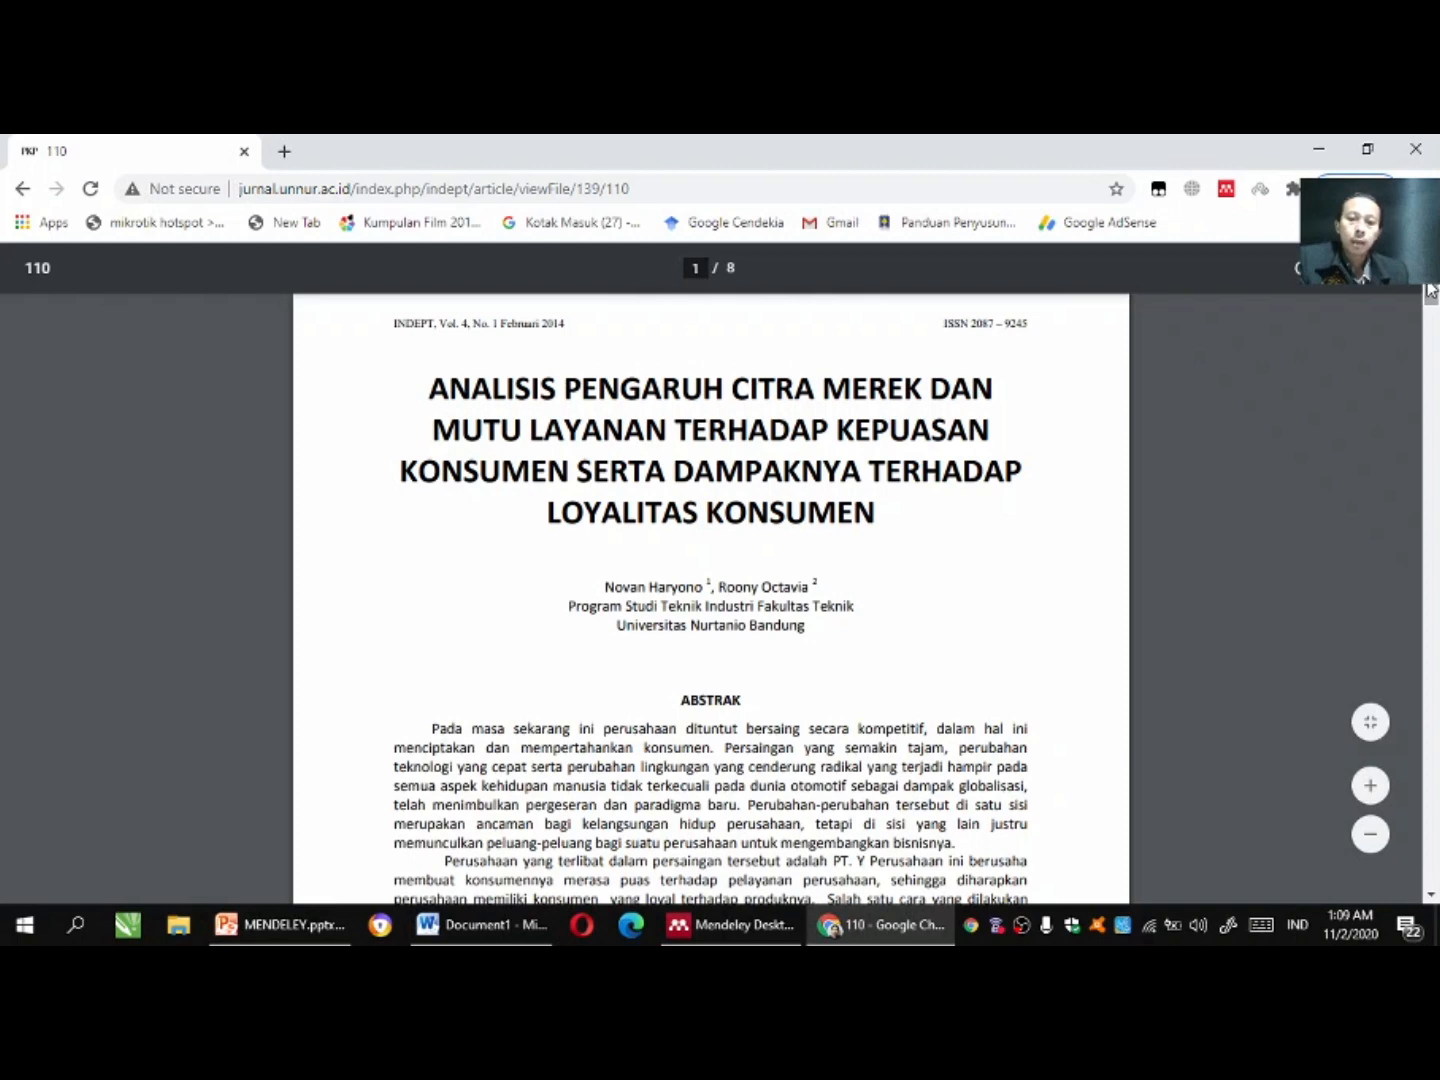
left_click_drag(1430, 290, 1408, 330)
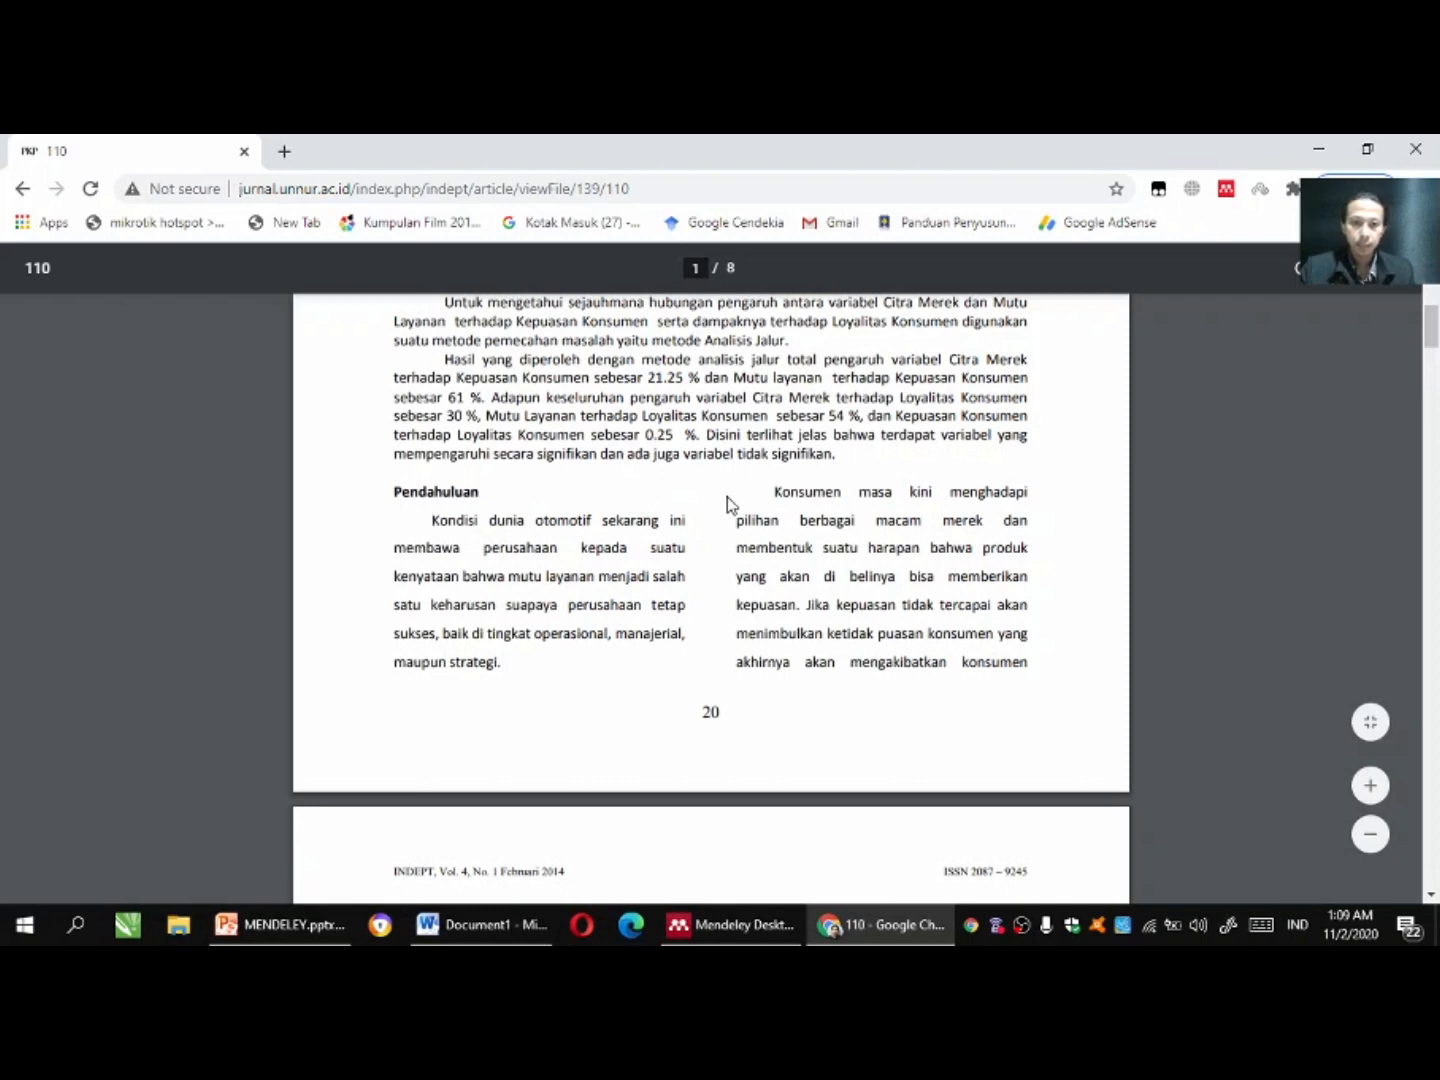
left_click_drag(765, 491, 801, 610)
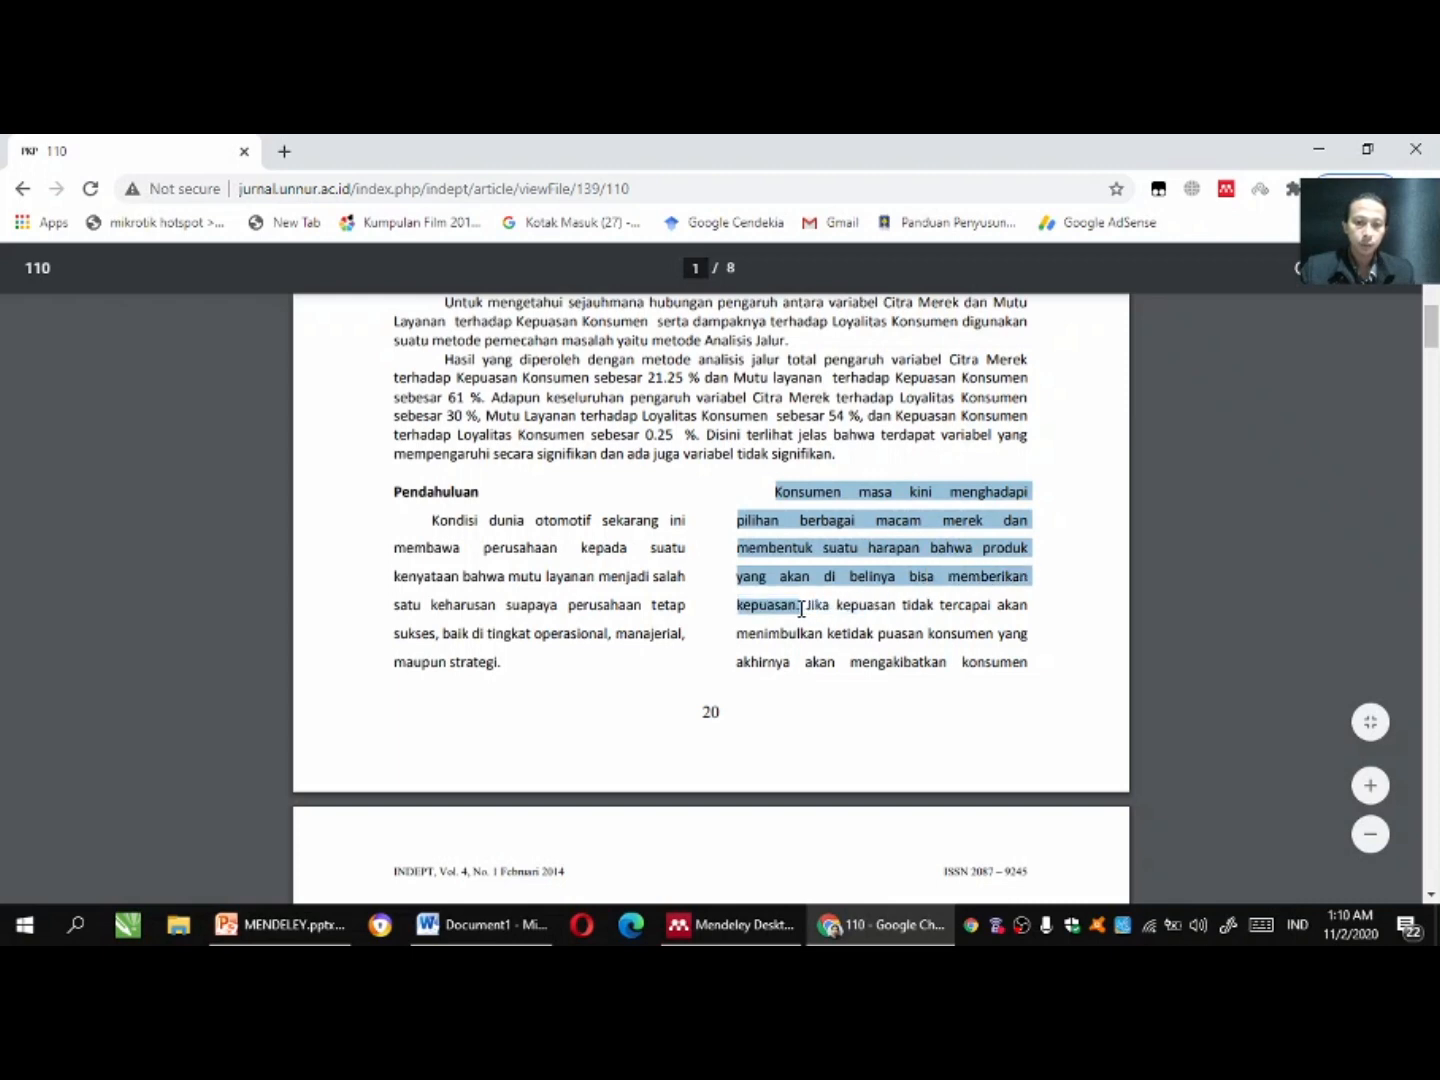
right_click(778, 549)
left_click(793, 563)
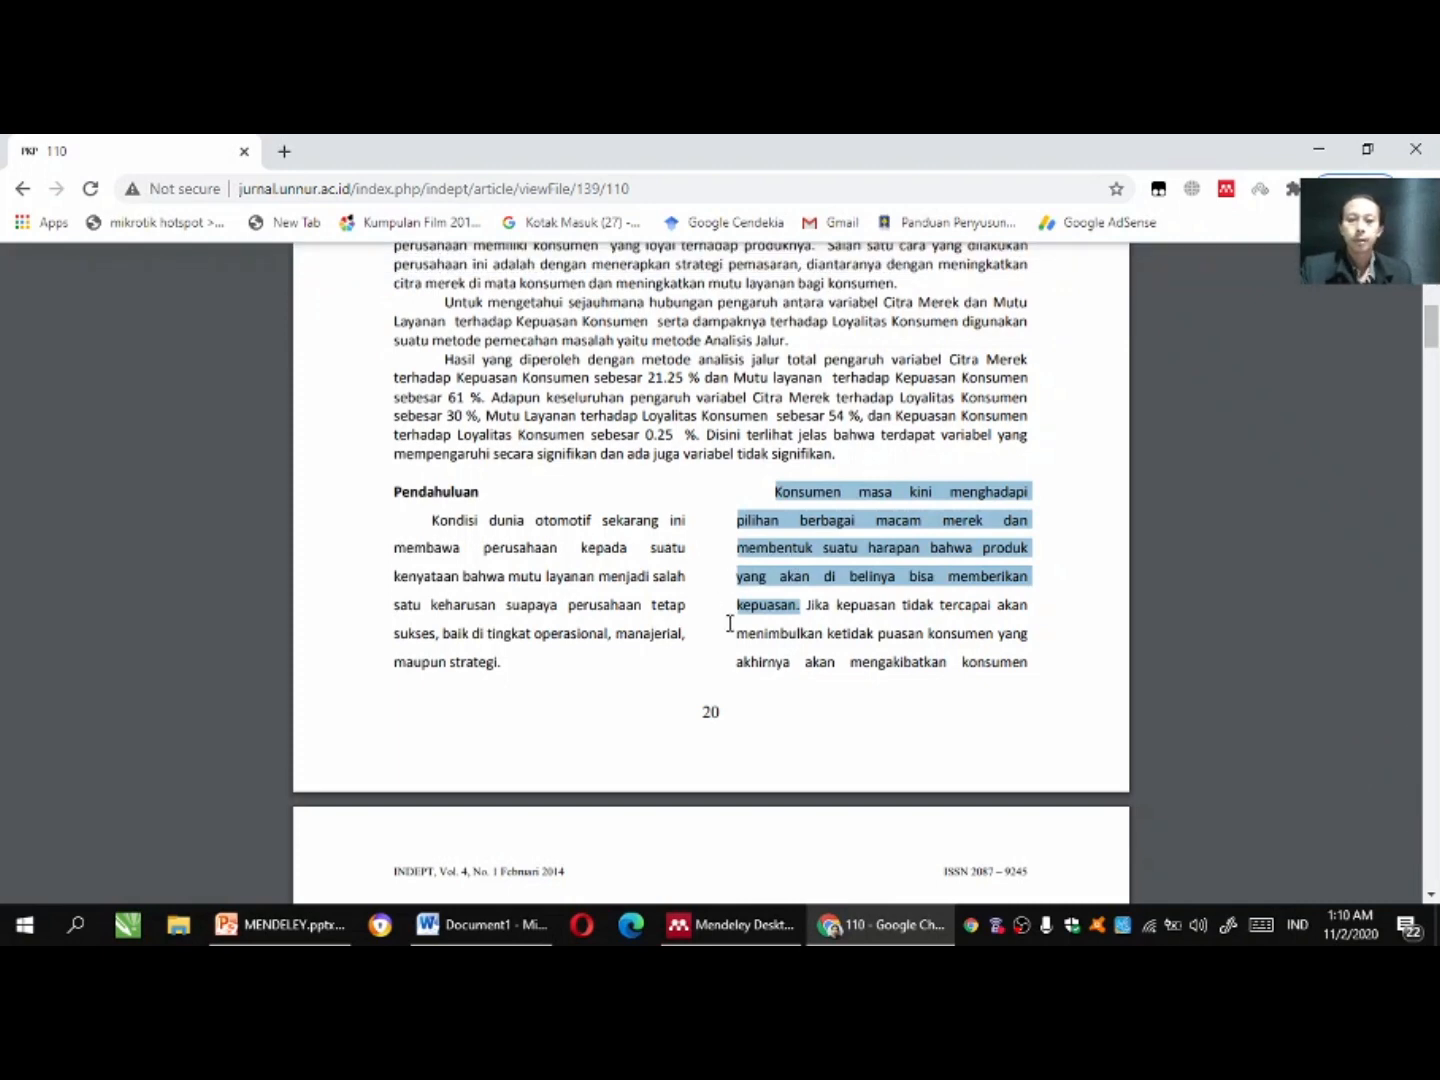
Switch to the Word document and paste the copied sentence as an indented paragraph below the social media paragraph, followed by a new line.
left_click(490, 920)
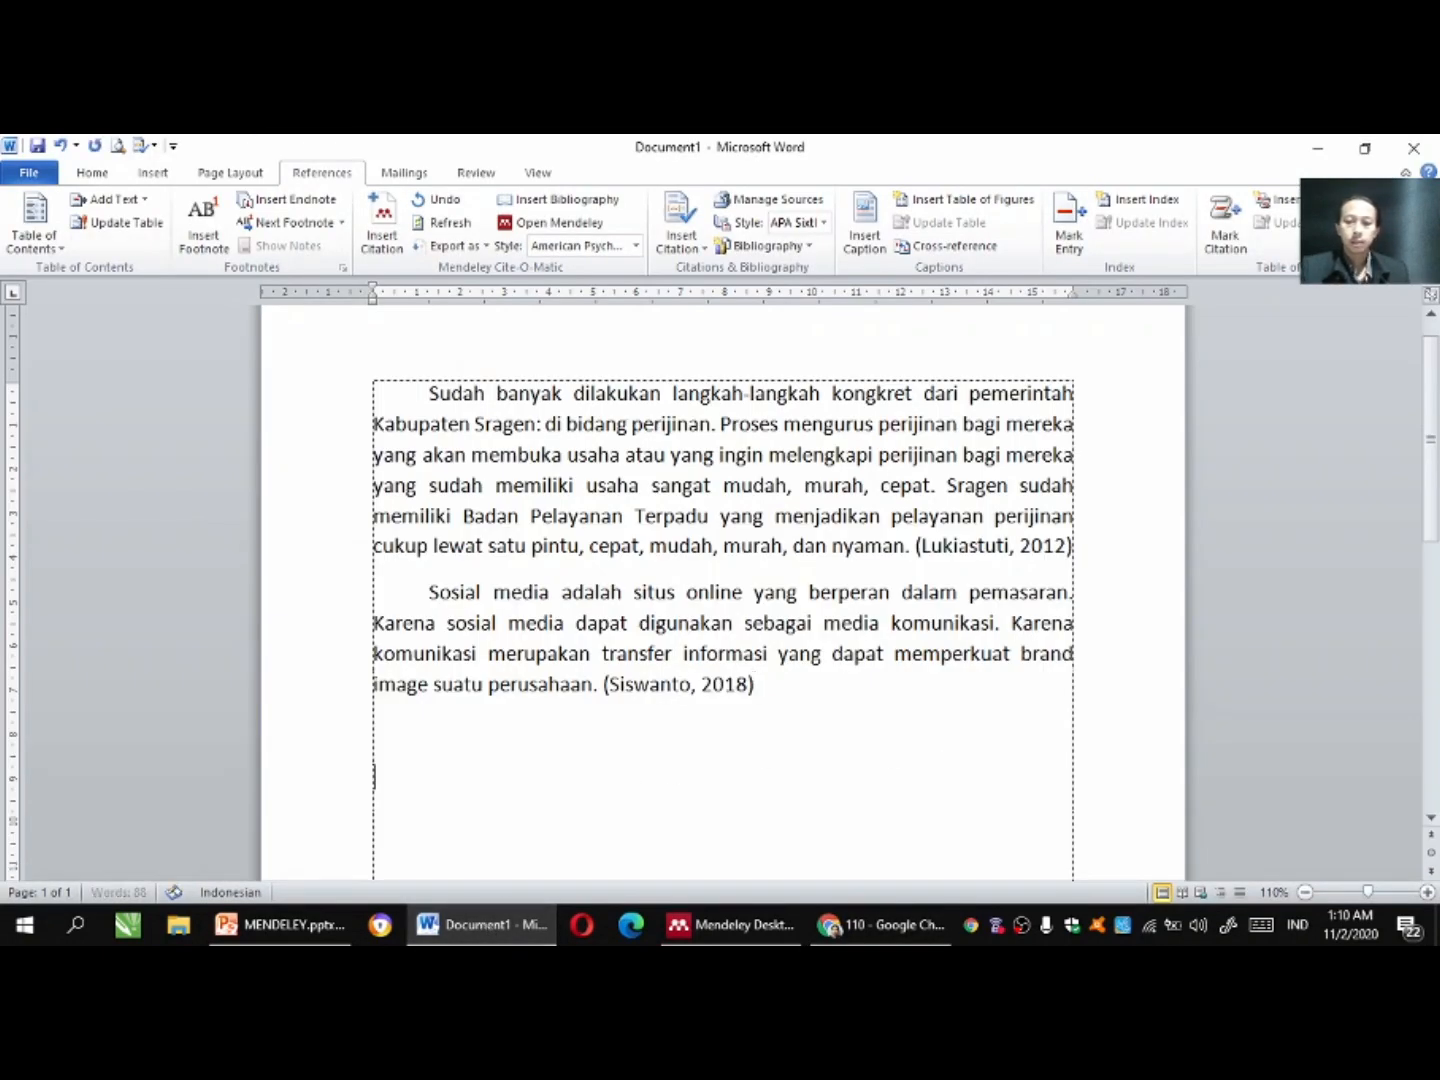
key("BackSpace")
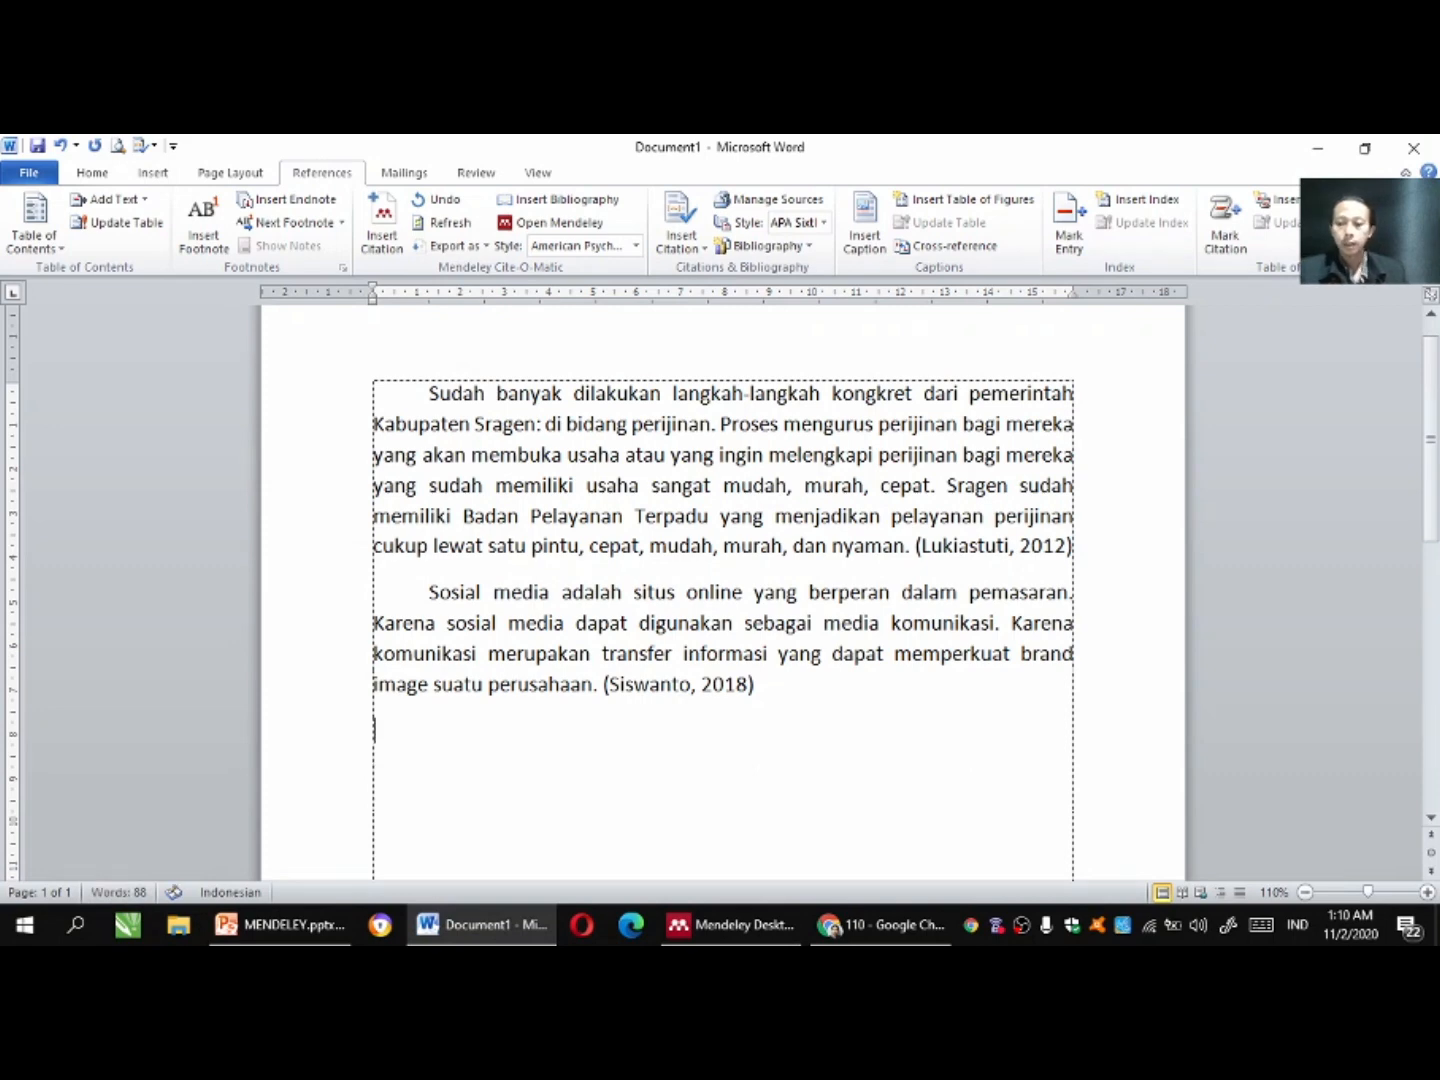
key("Tab")
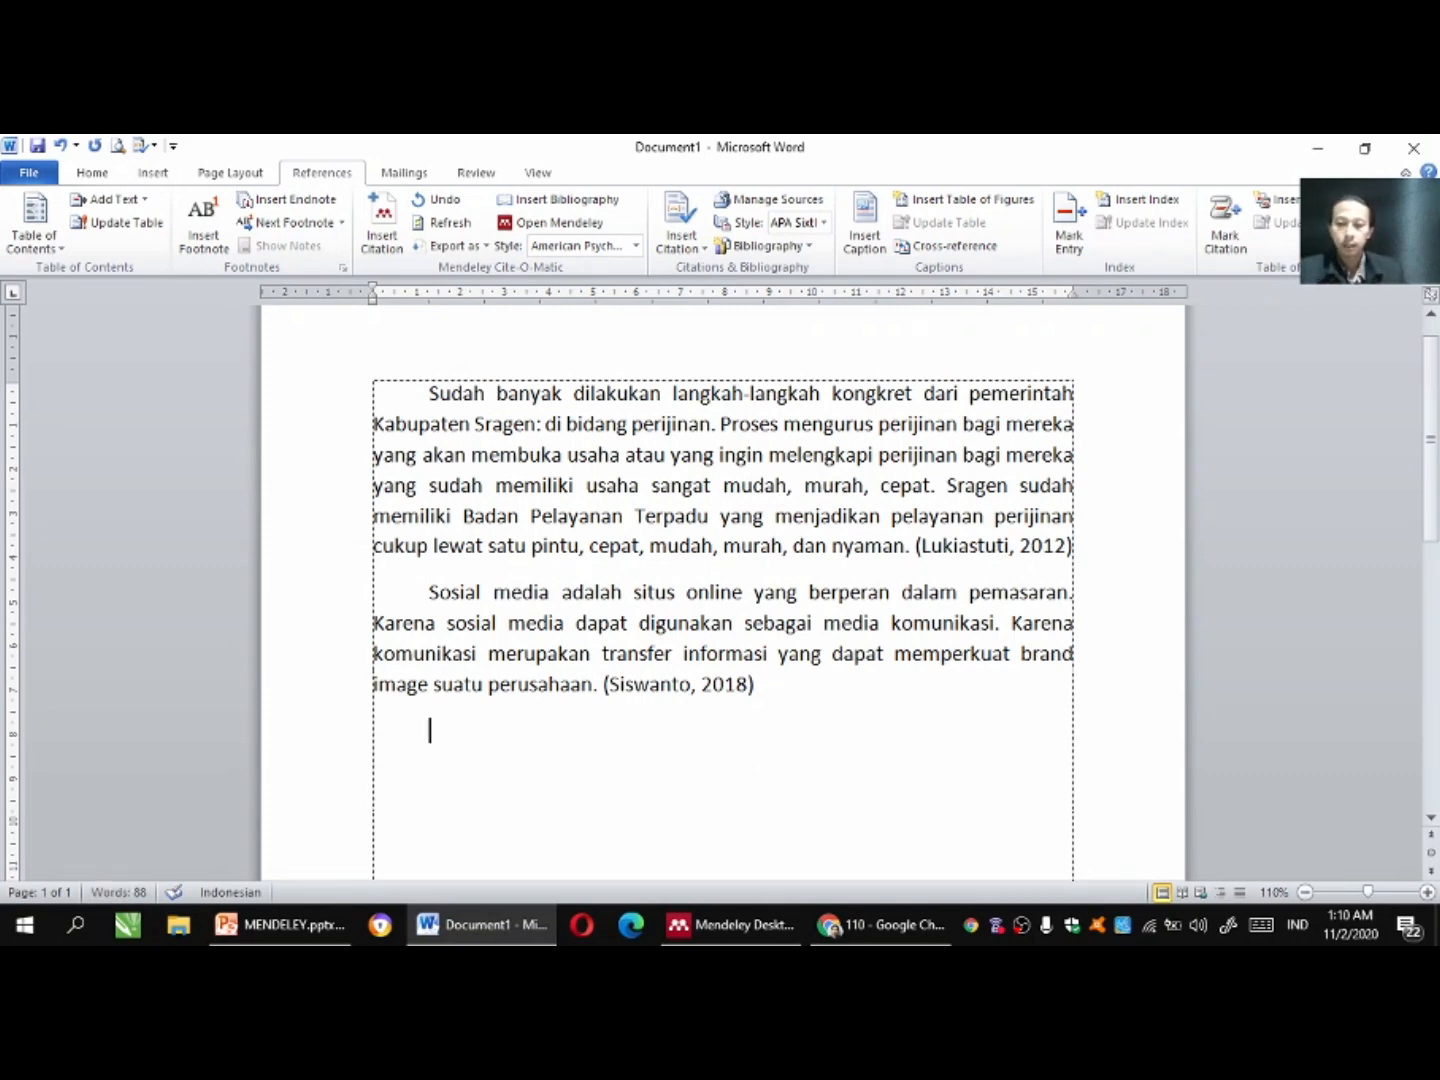
right_click(440, 737)
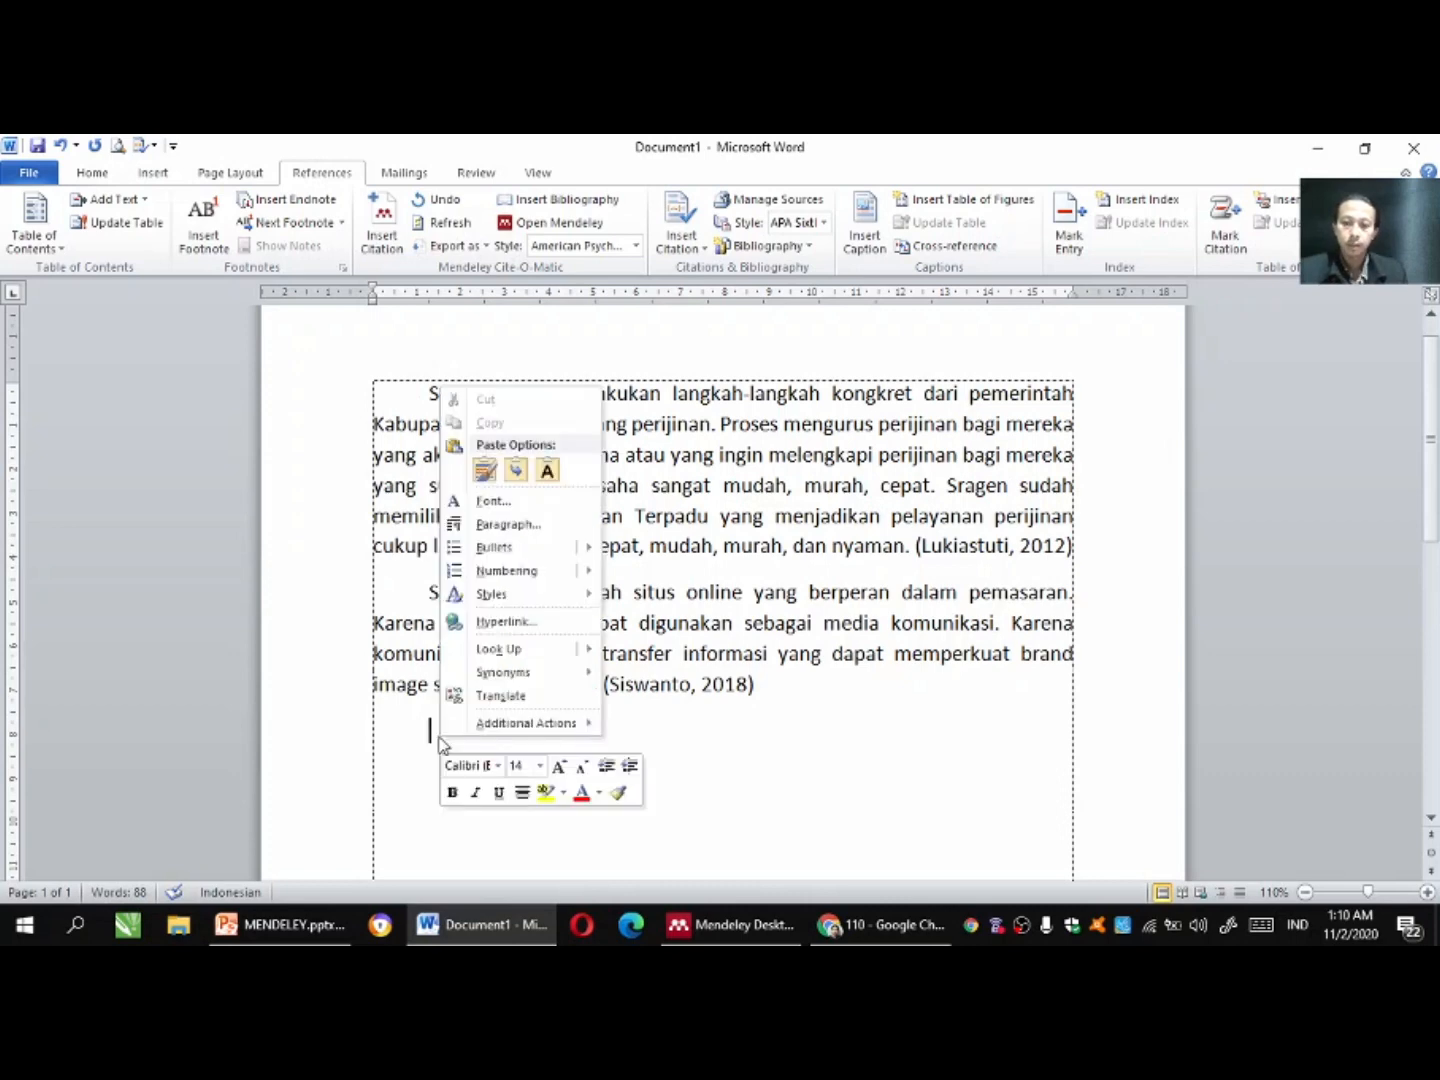
left_click(485, 470)
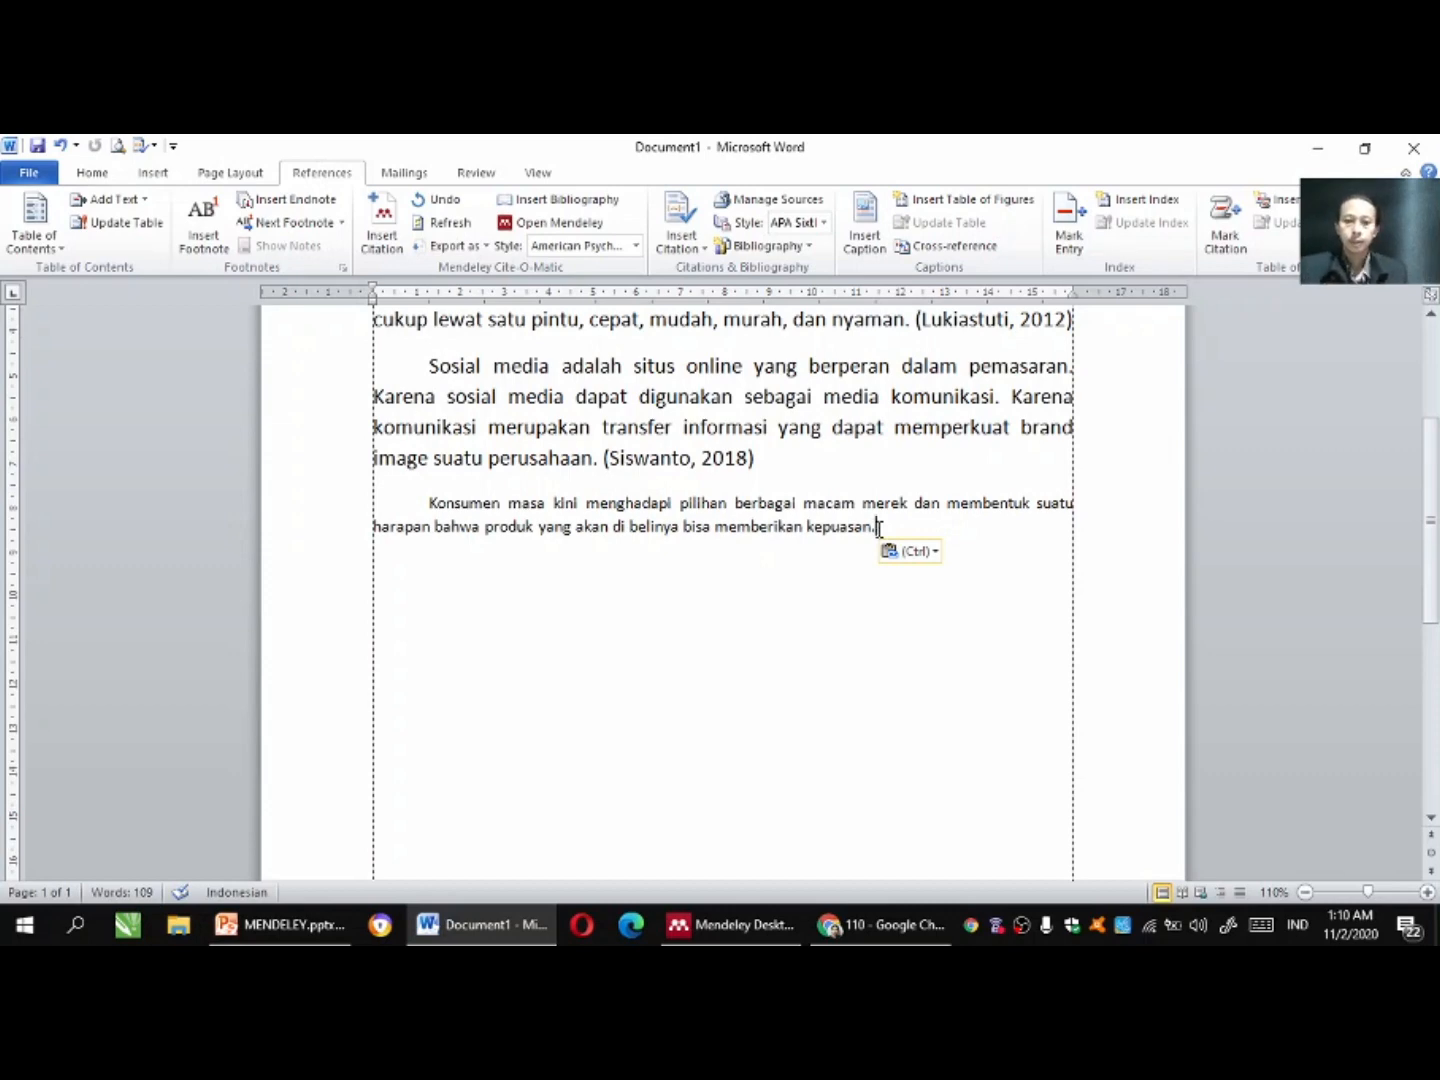
key("Return")
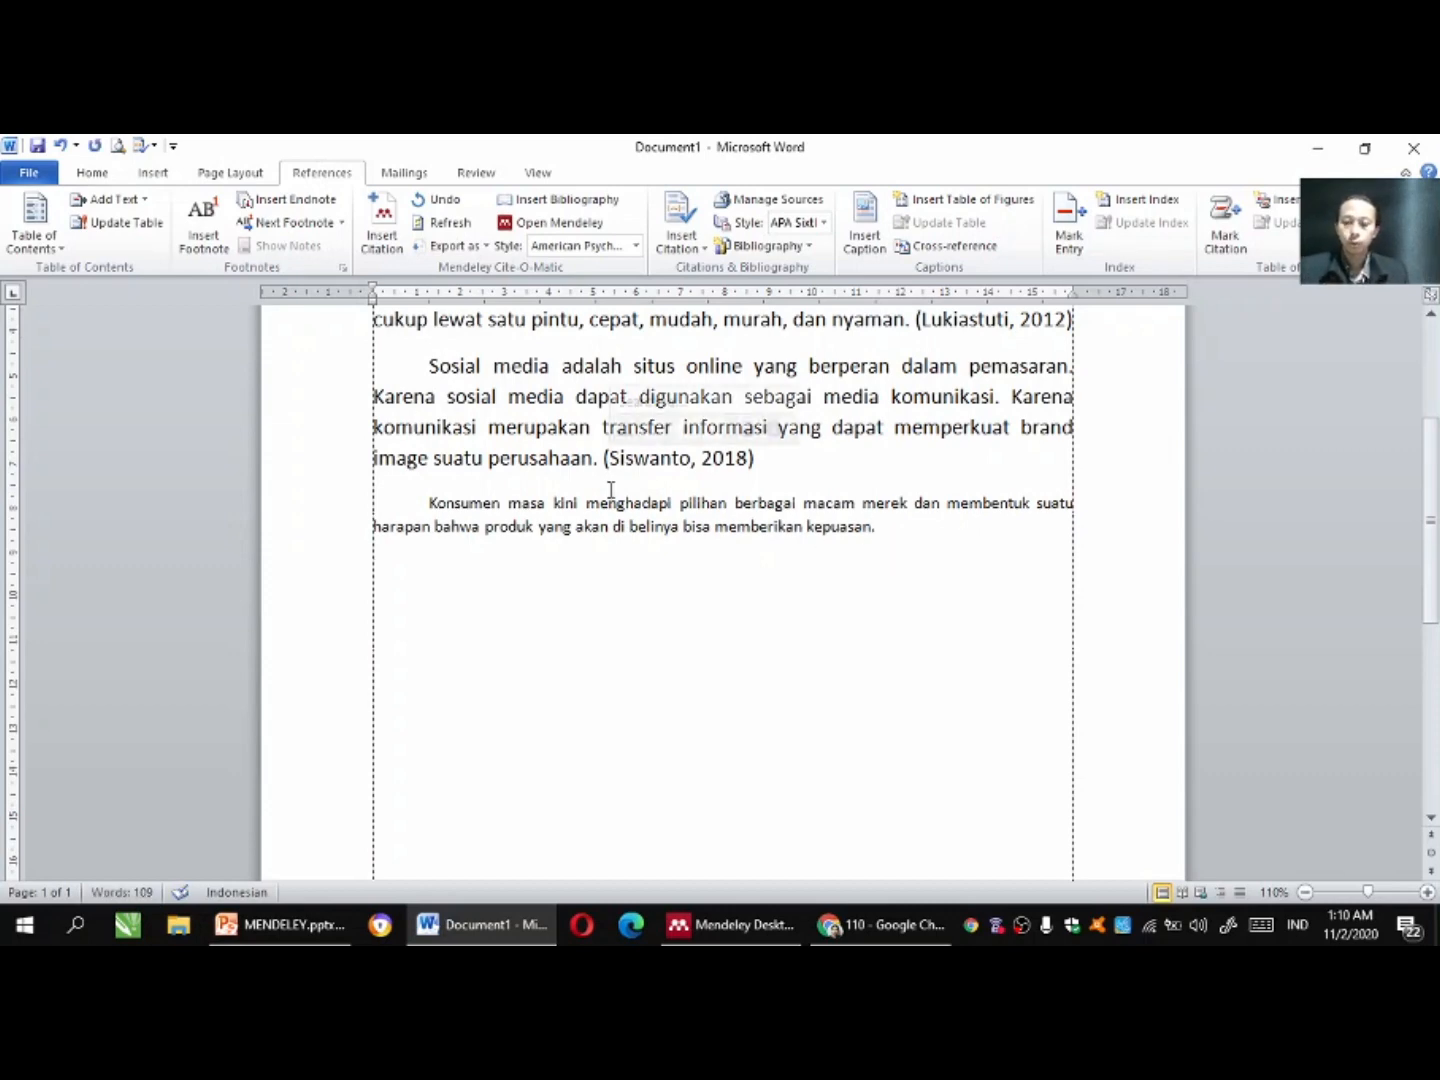
Color the pasted "Konsumen masa kini" paragraph red.
left_click_drag(428, 502, 878, 536)
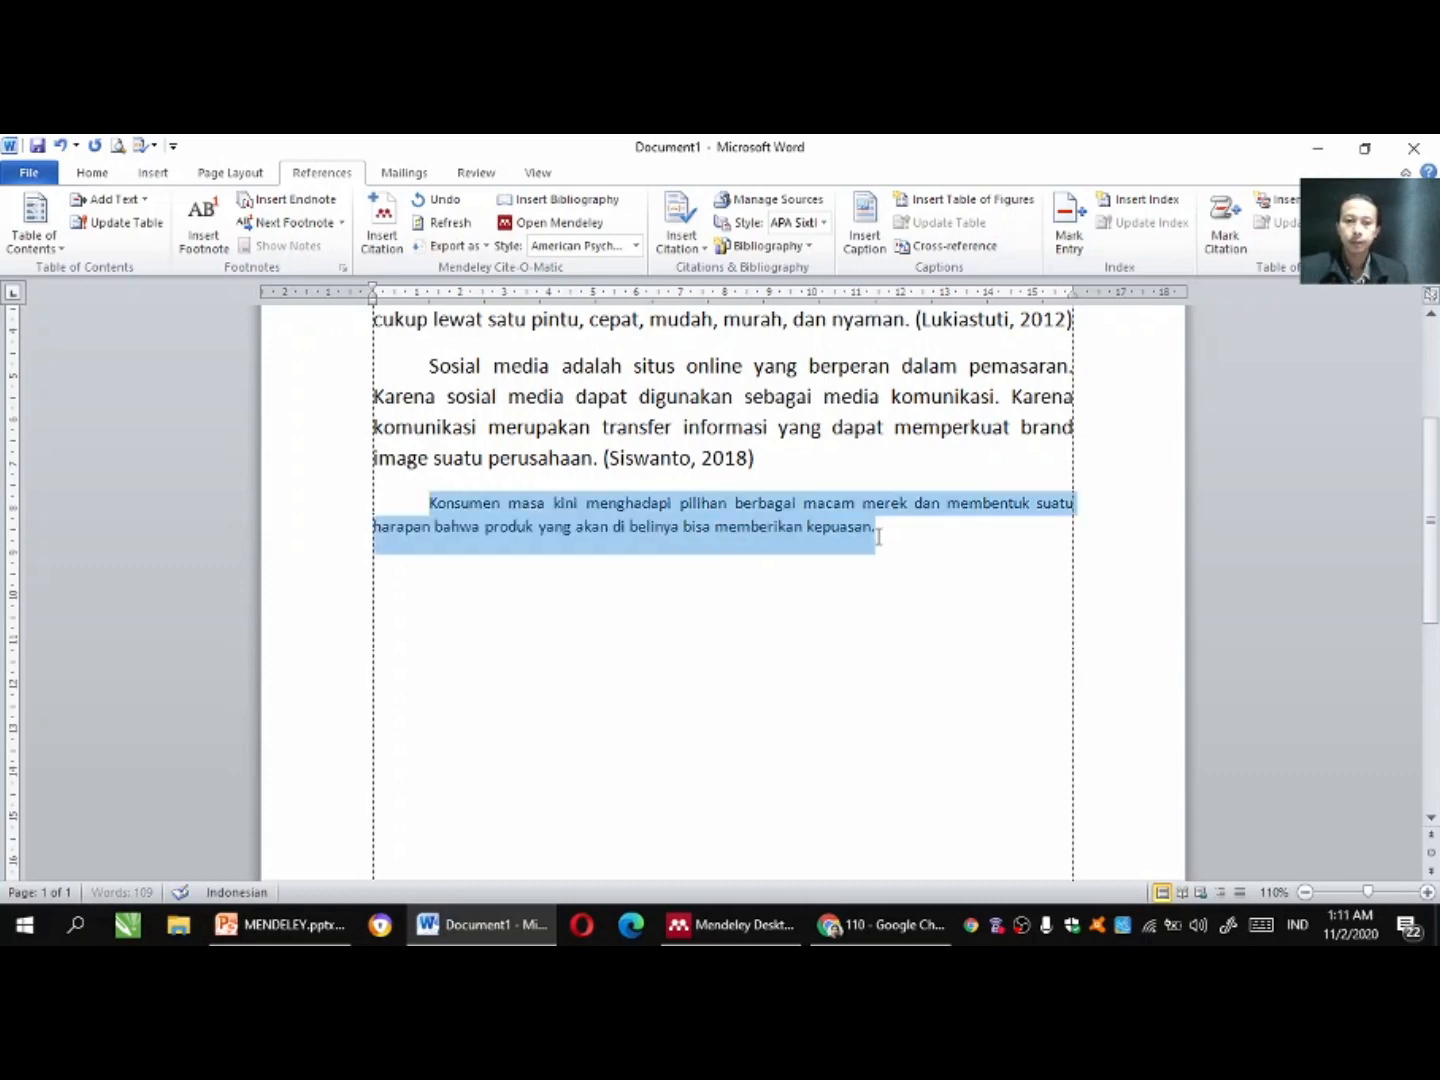
left_click(92, 173)
left_click(414, 239)
Begin a paraphrase beneath the red paragraph with "Pelanggan dapat memilih berbagai macam brand suatu produk".
left_click(482, 562)
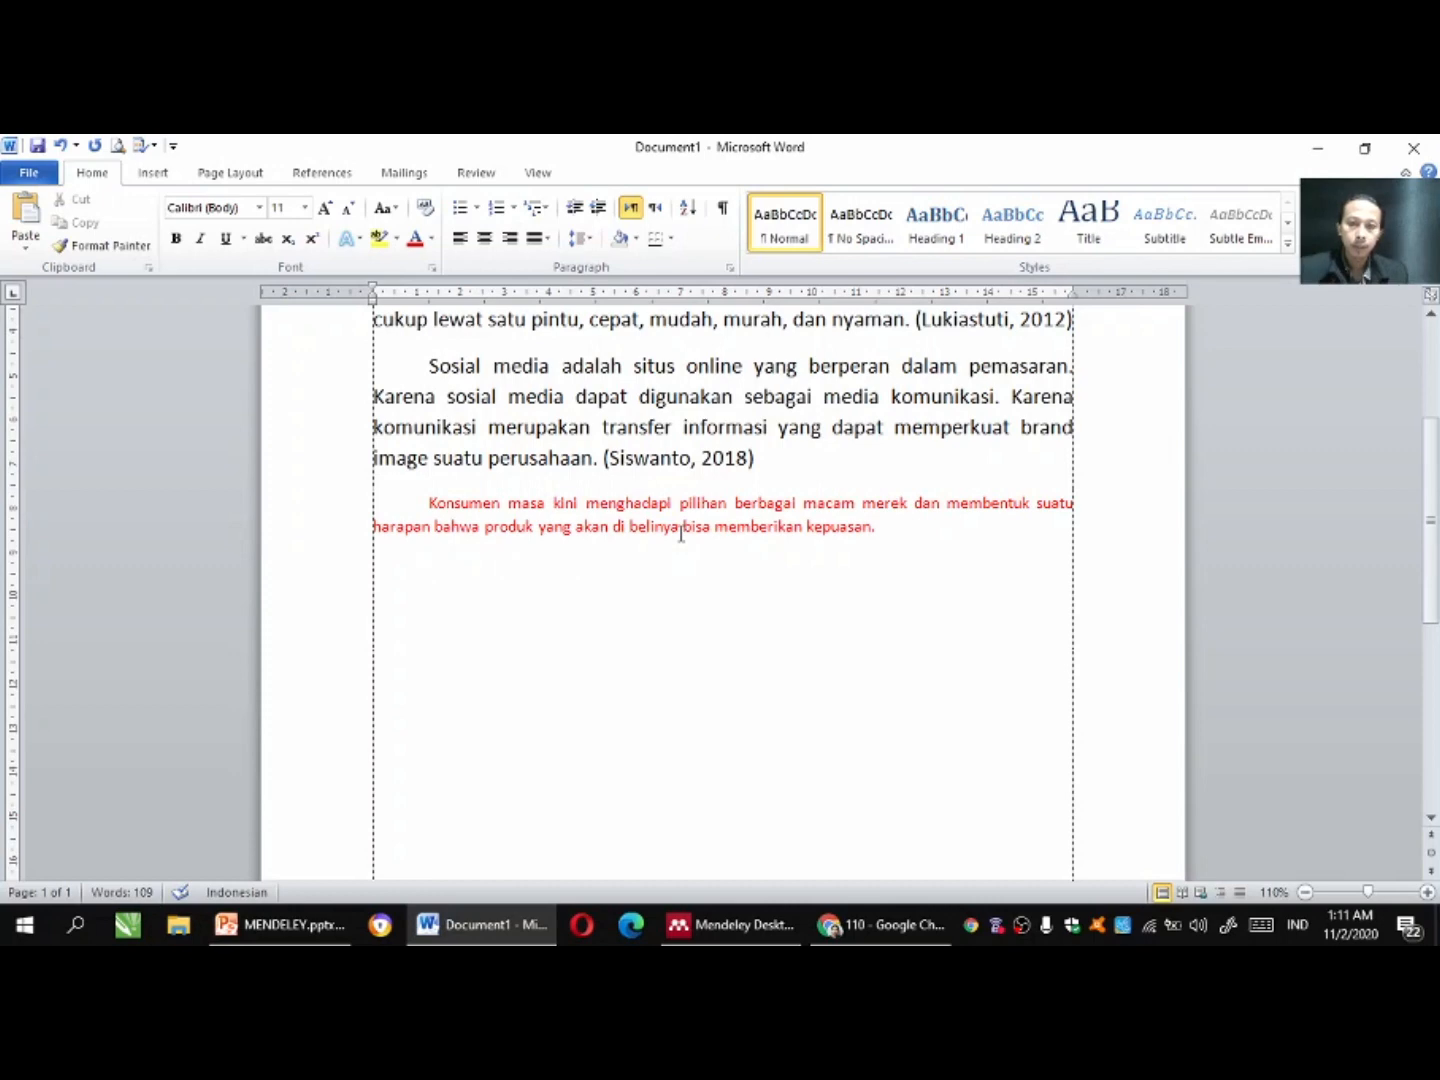
type("Pelanggan dapat memilih berbagai m")
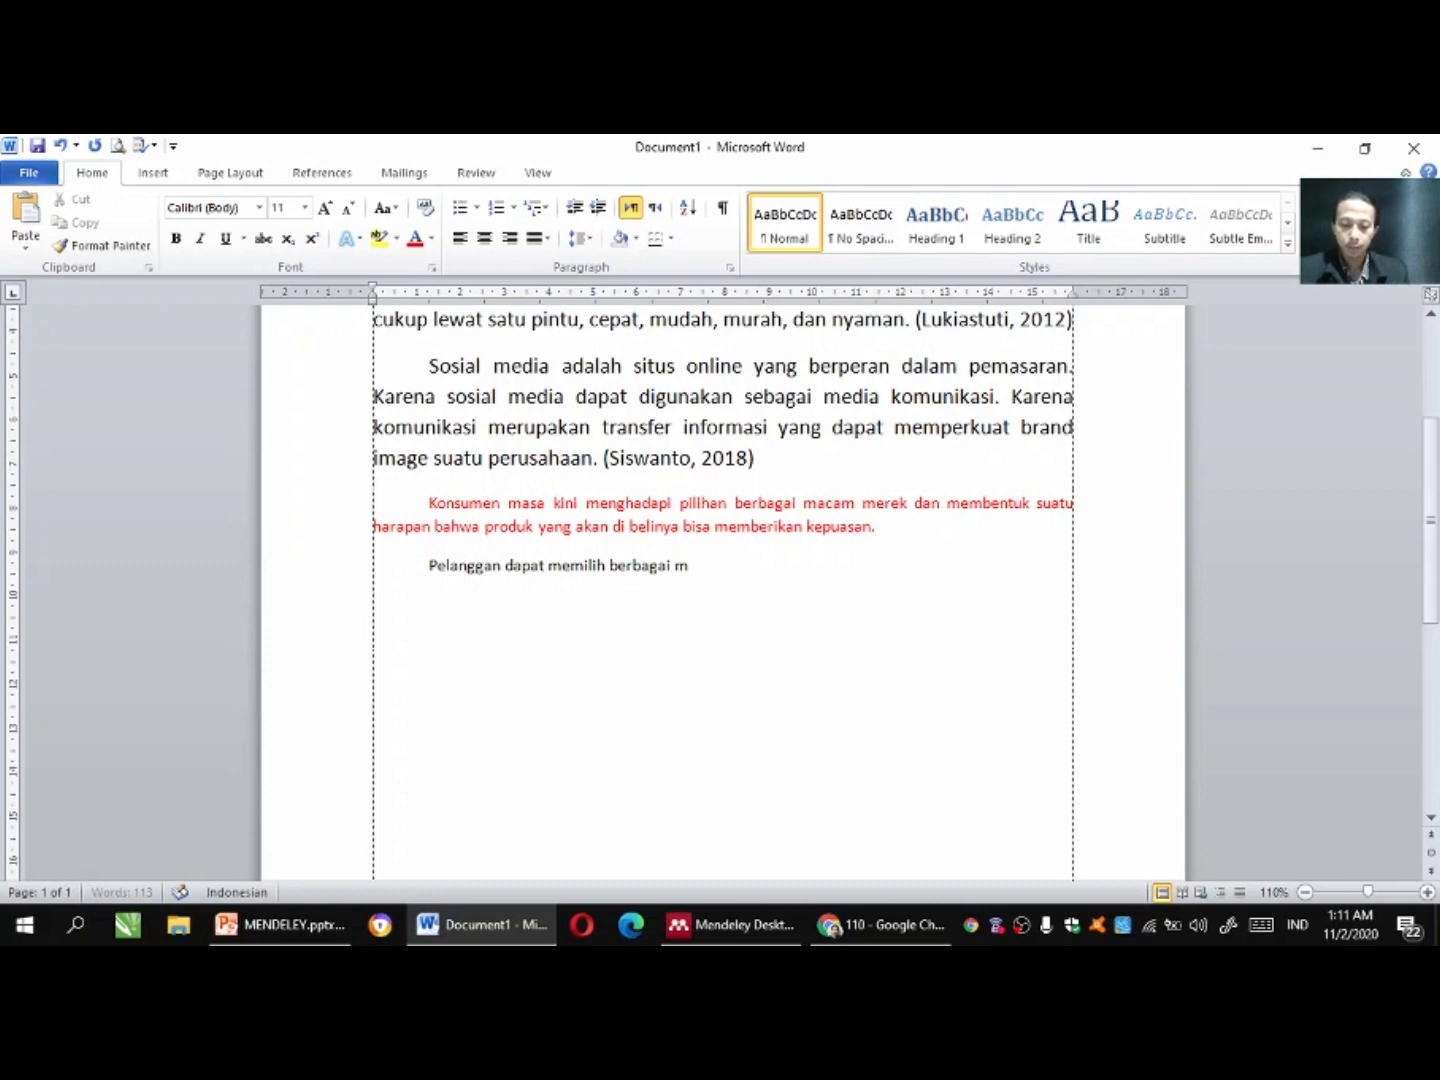
type("acam brans")
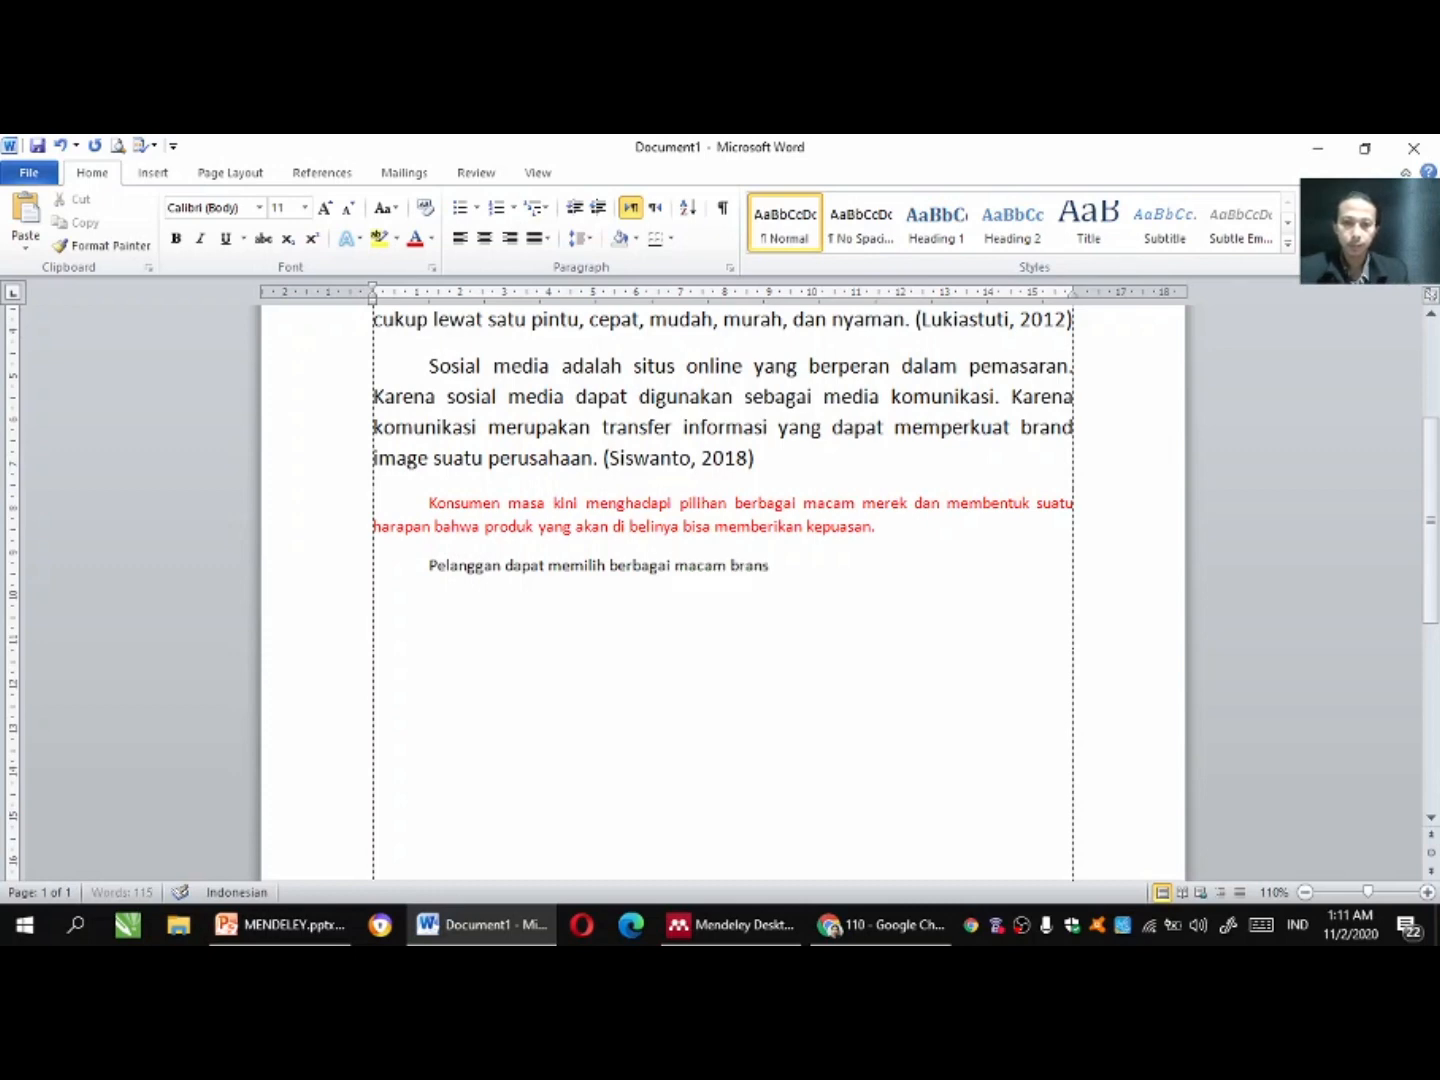
key("BackSpace")
type("d suatu produk")
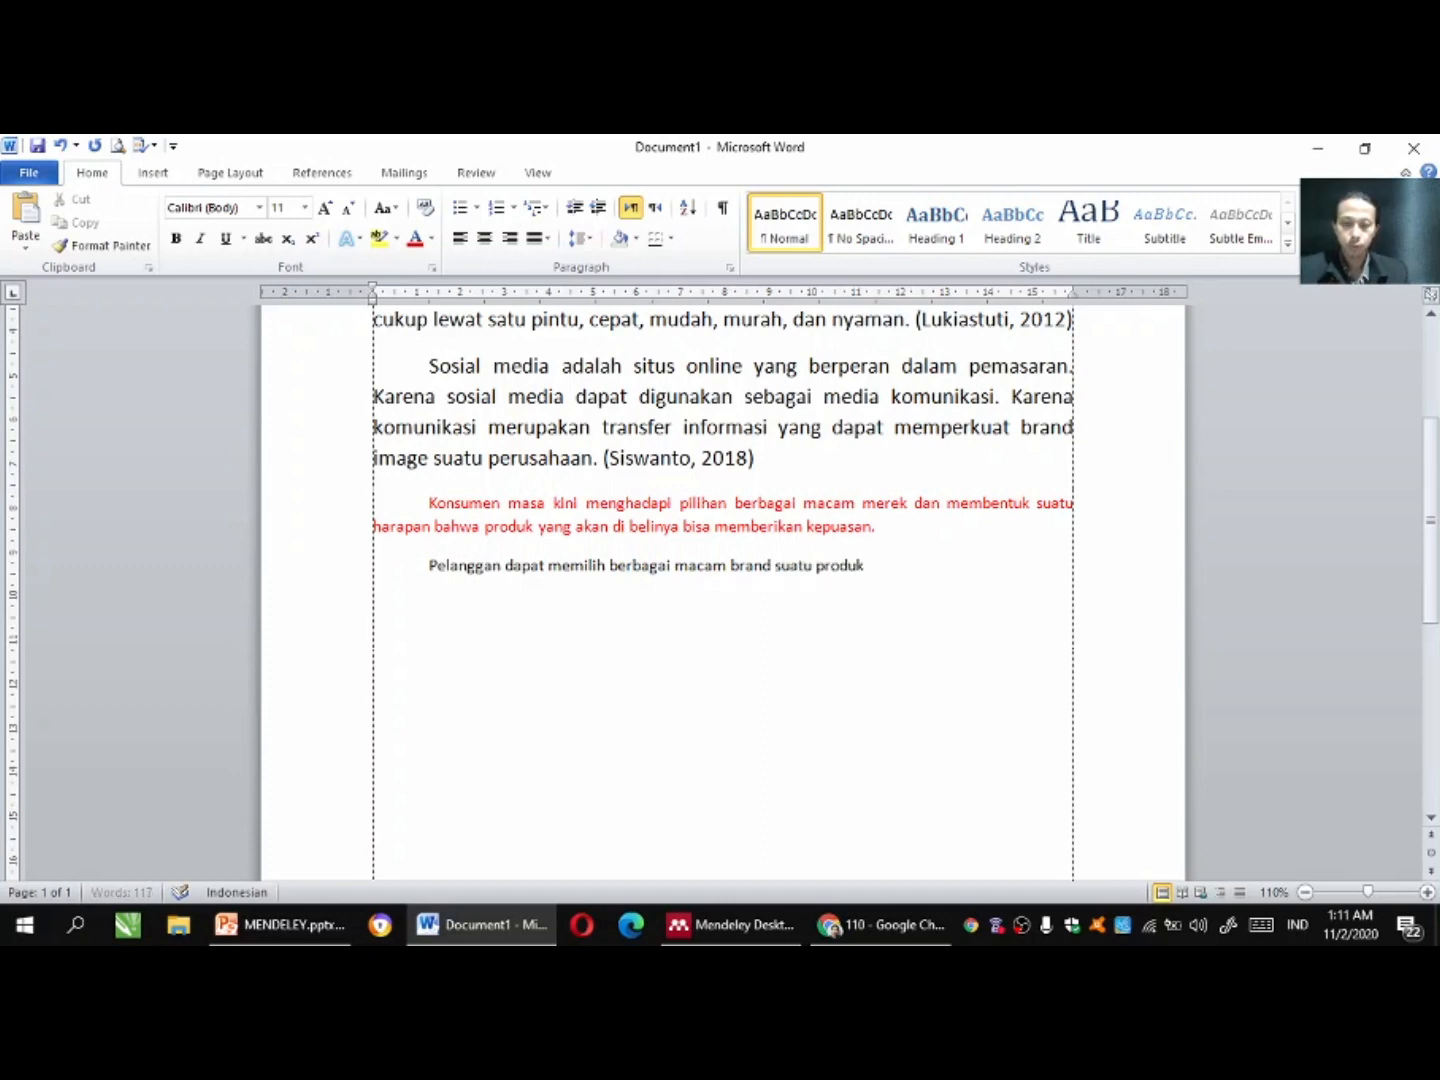
Replace "dapat memilih" in the paraphrase with "dihadapkan pada pilihan".
left_click_drag(506, 565, 545, 570)
type("dihada")
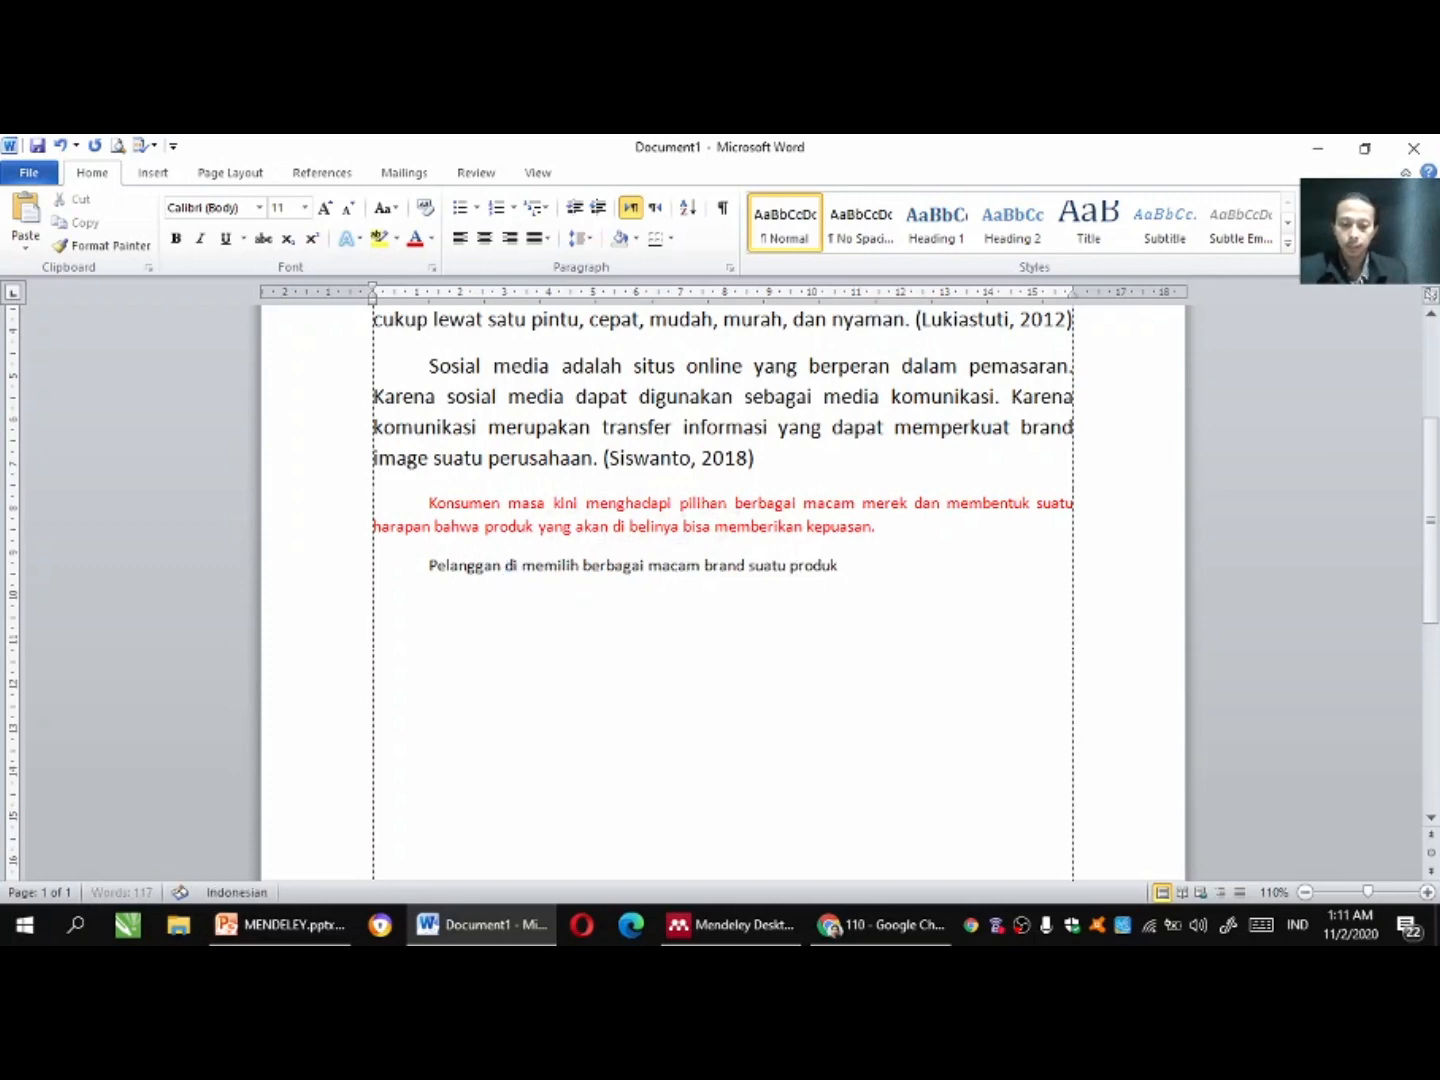
type("pkan pada")
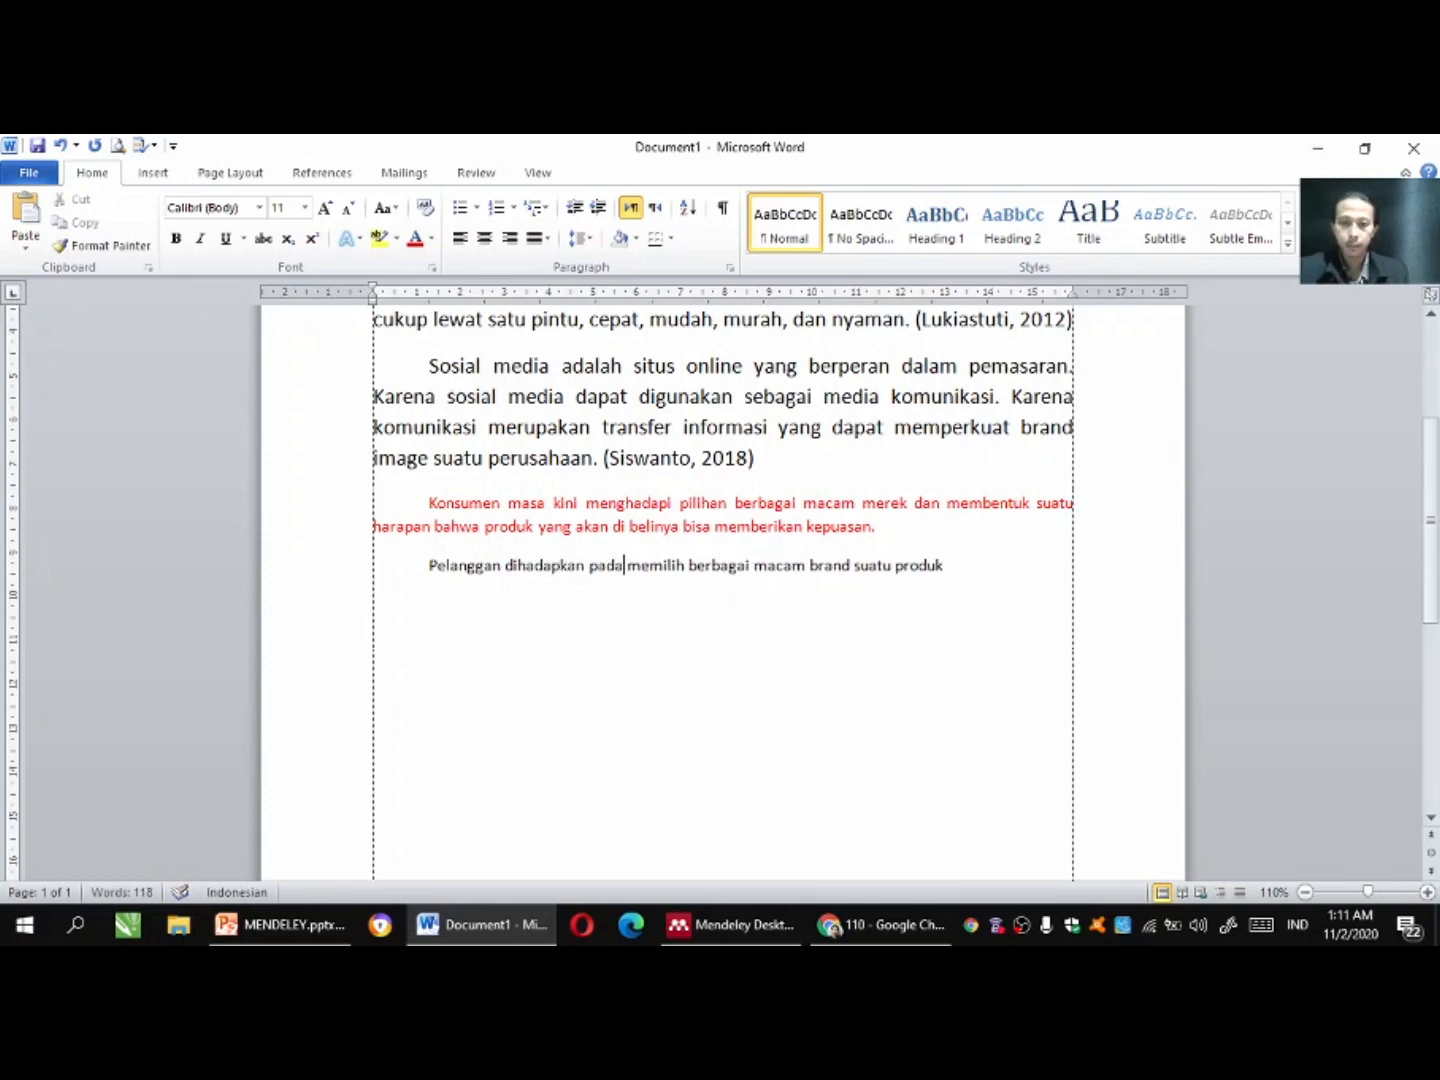
key("Delete")
key("Delete")
key("Delete")
key("Delete")
key("Delete")
key("Delete")
key("Delete")
key("Delete")
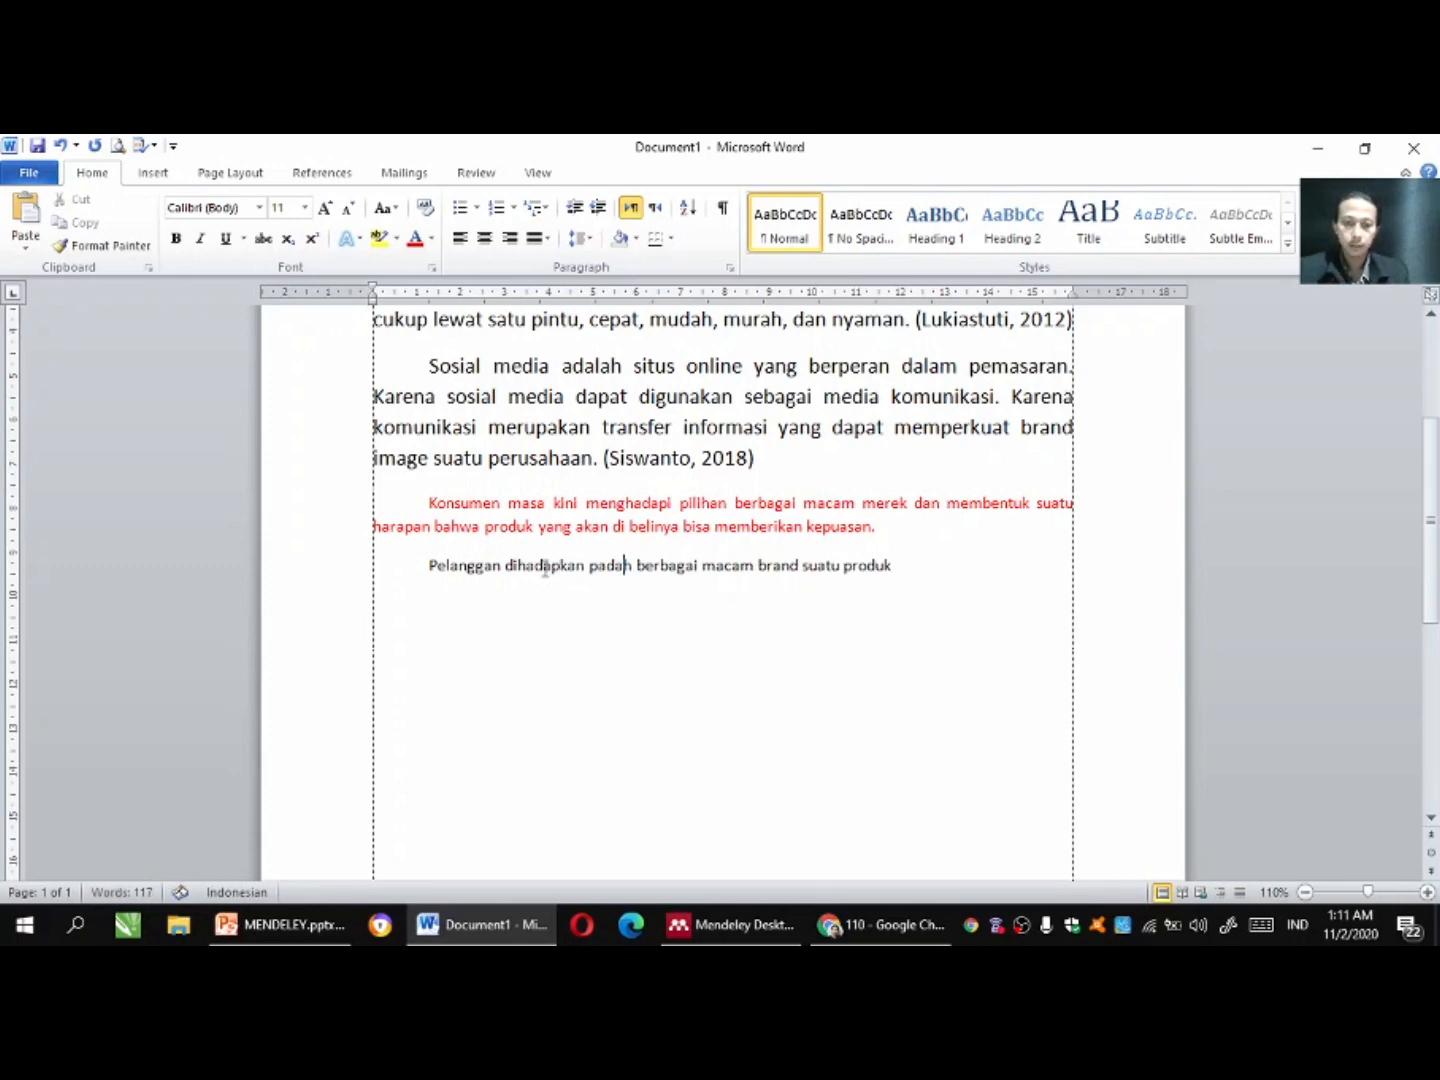
type("pilihan")
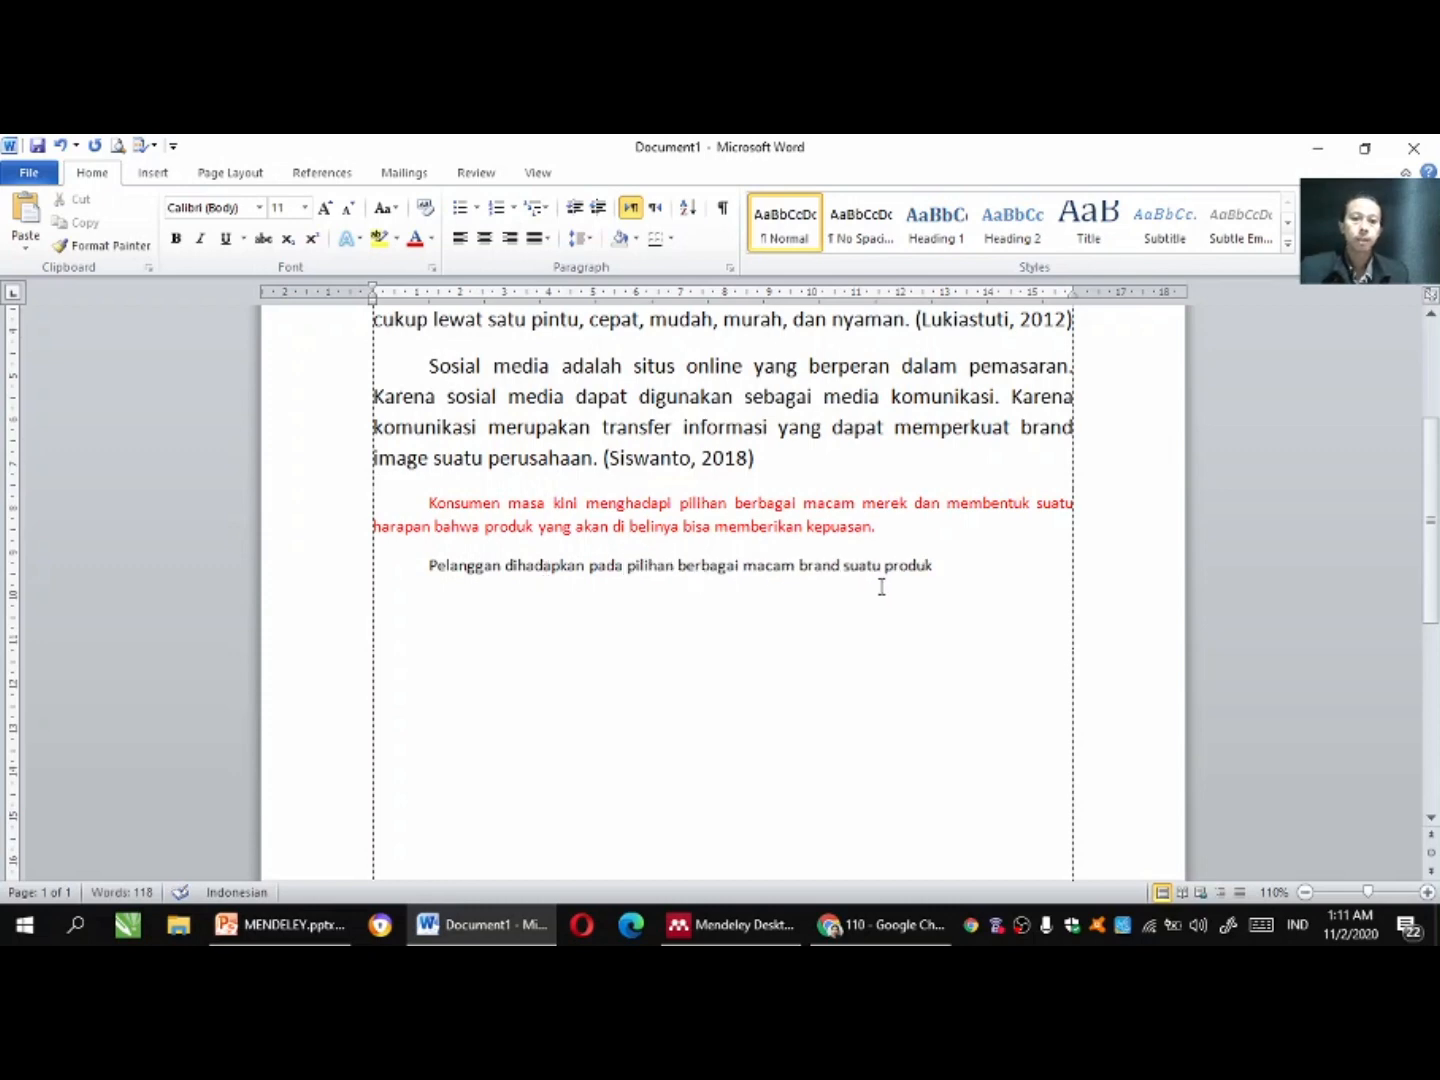
Extend the end of the paraphrase with "tertentu, dan pelanggan memiliki harapan dapat terpuaskan pada".
left_click(945, 565)
type("terte")
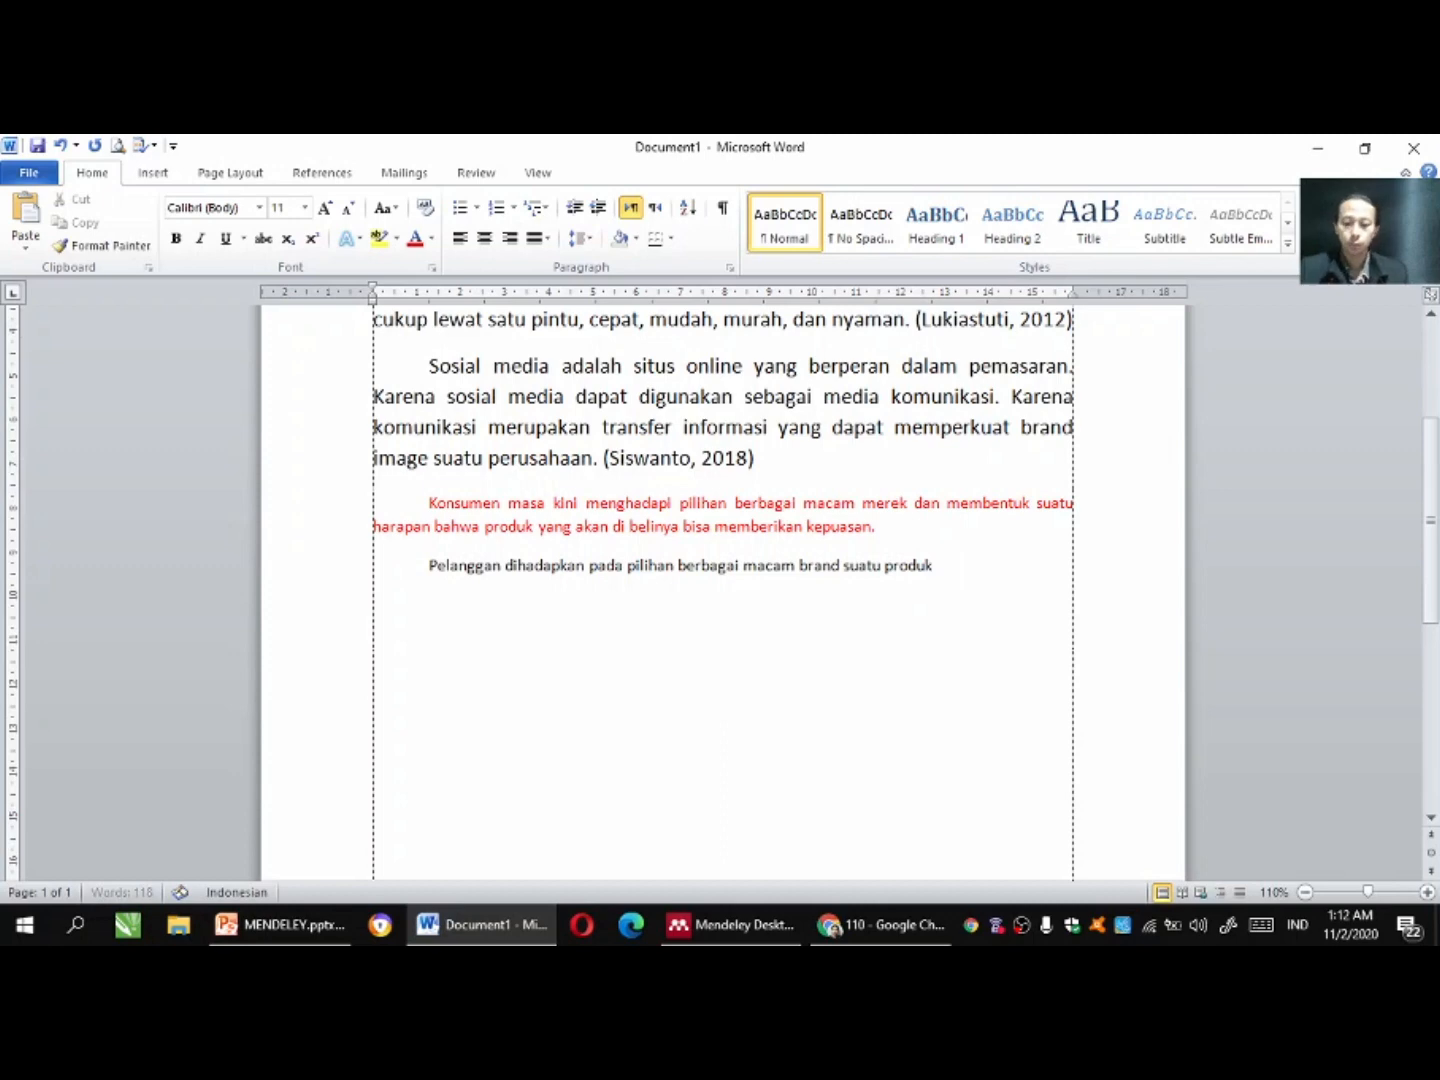
type("ntu")
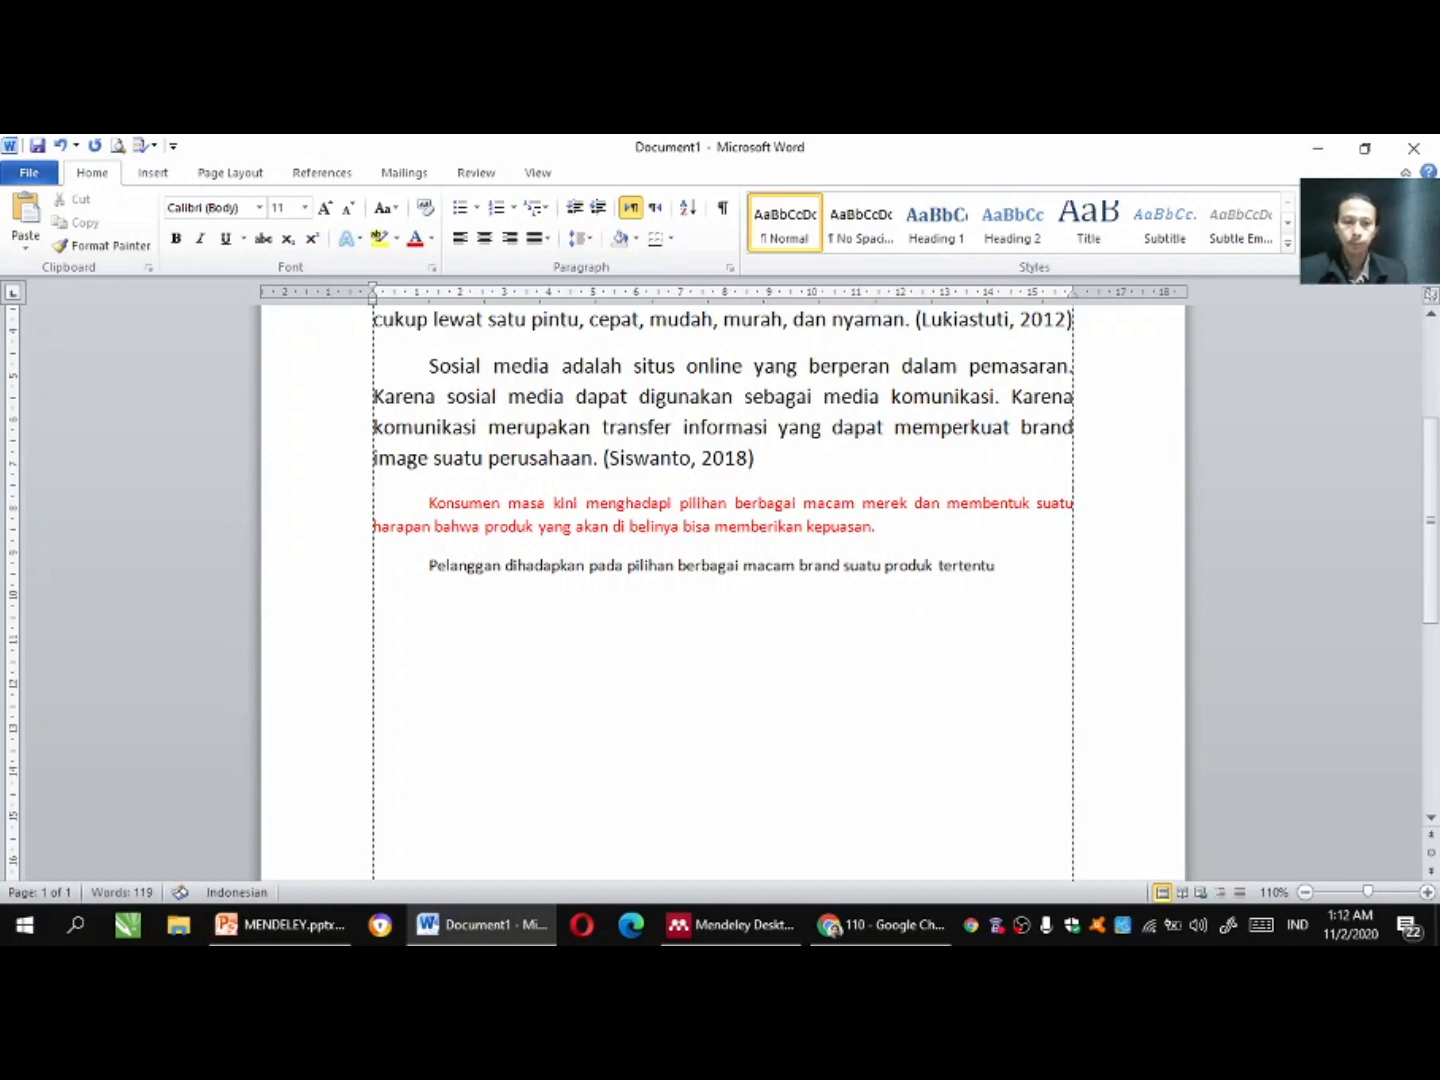
type(", da")
type("n pelang")
type("gan ")
type("mem")
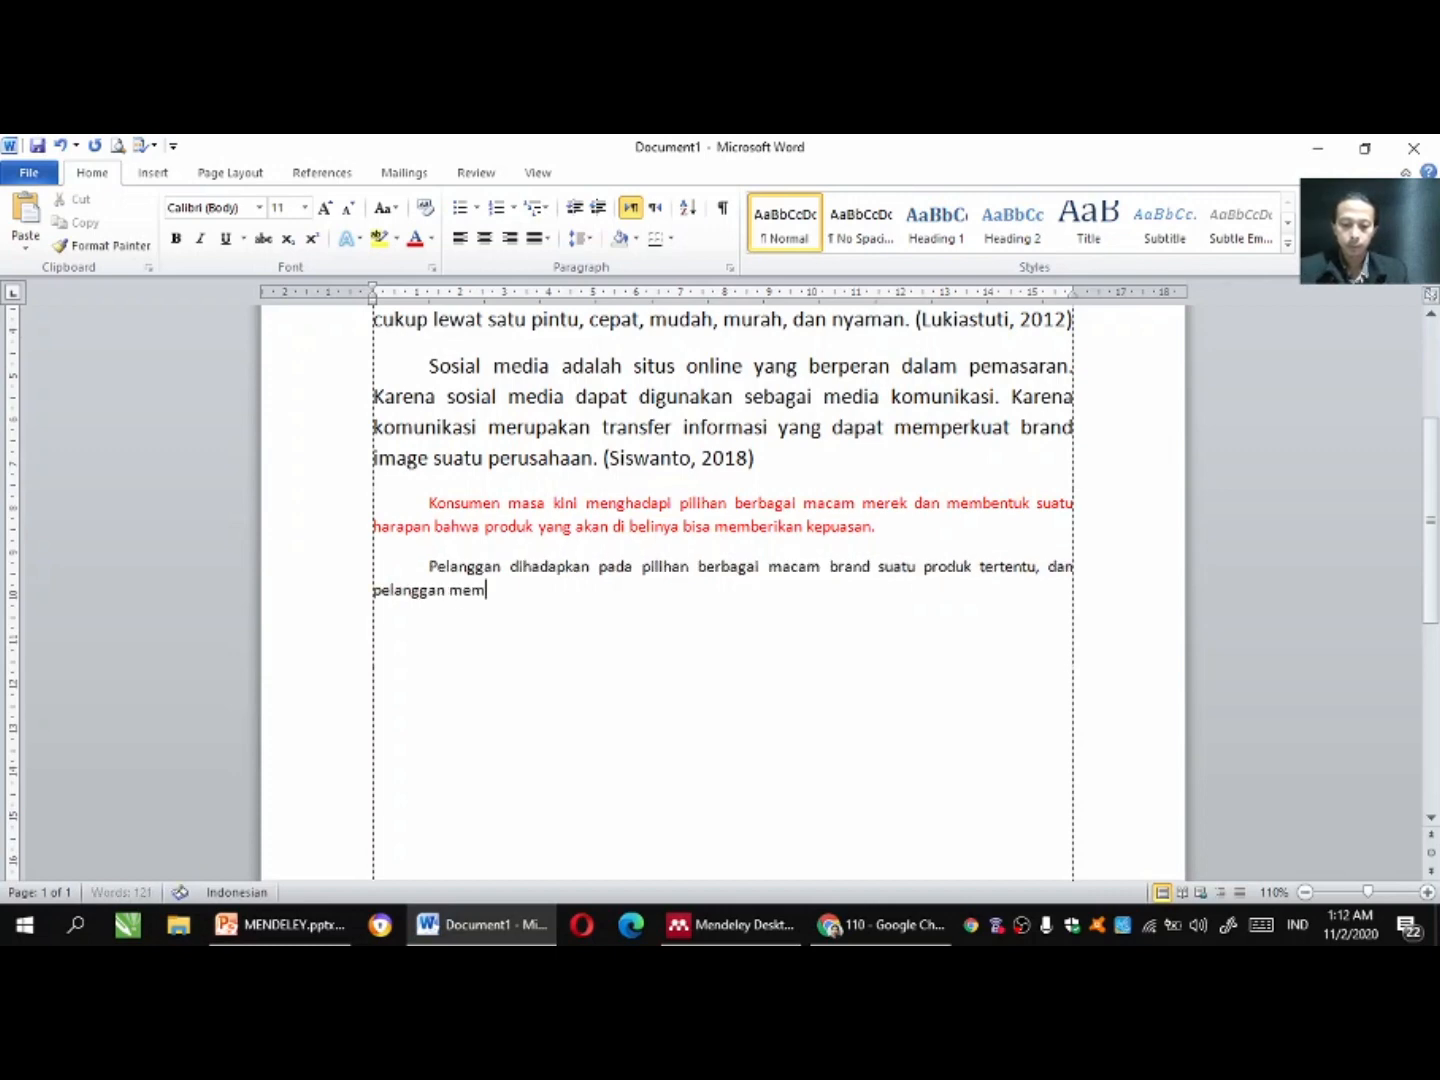
type("iliki hara")
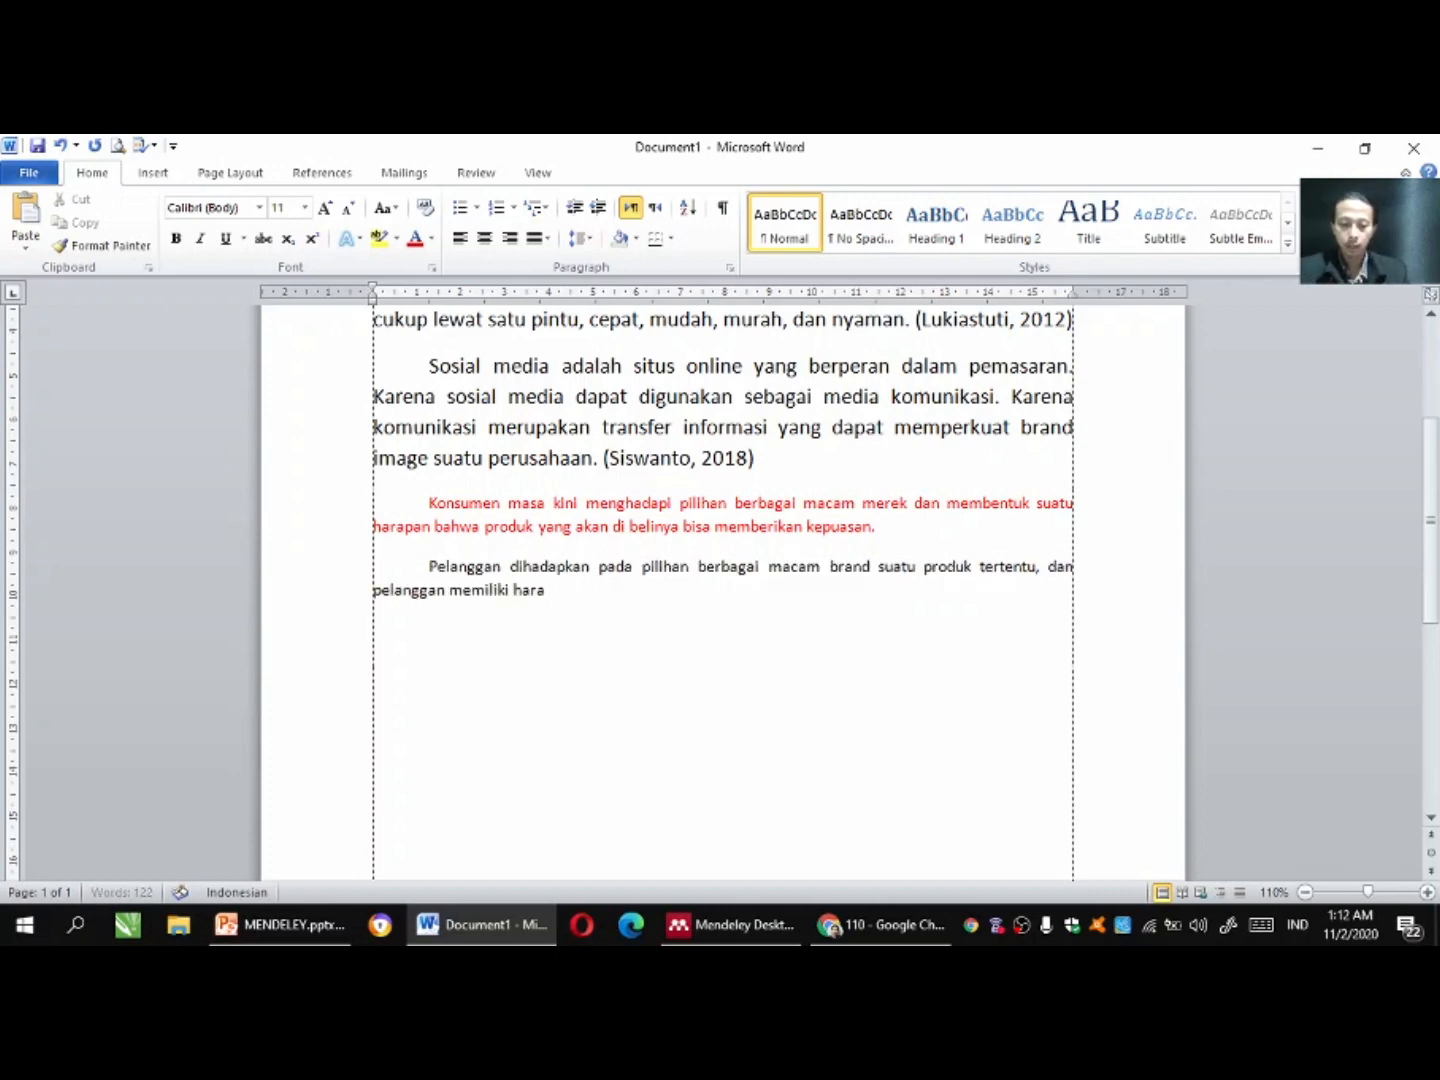
type("pan dapat ")
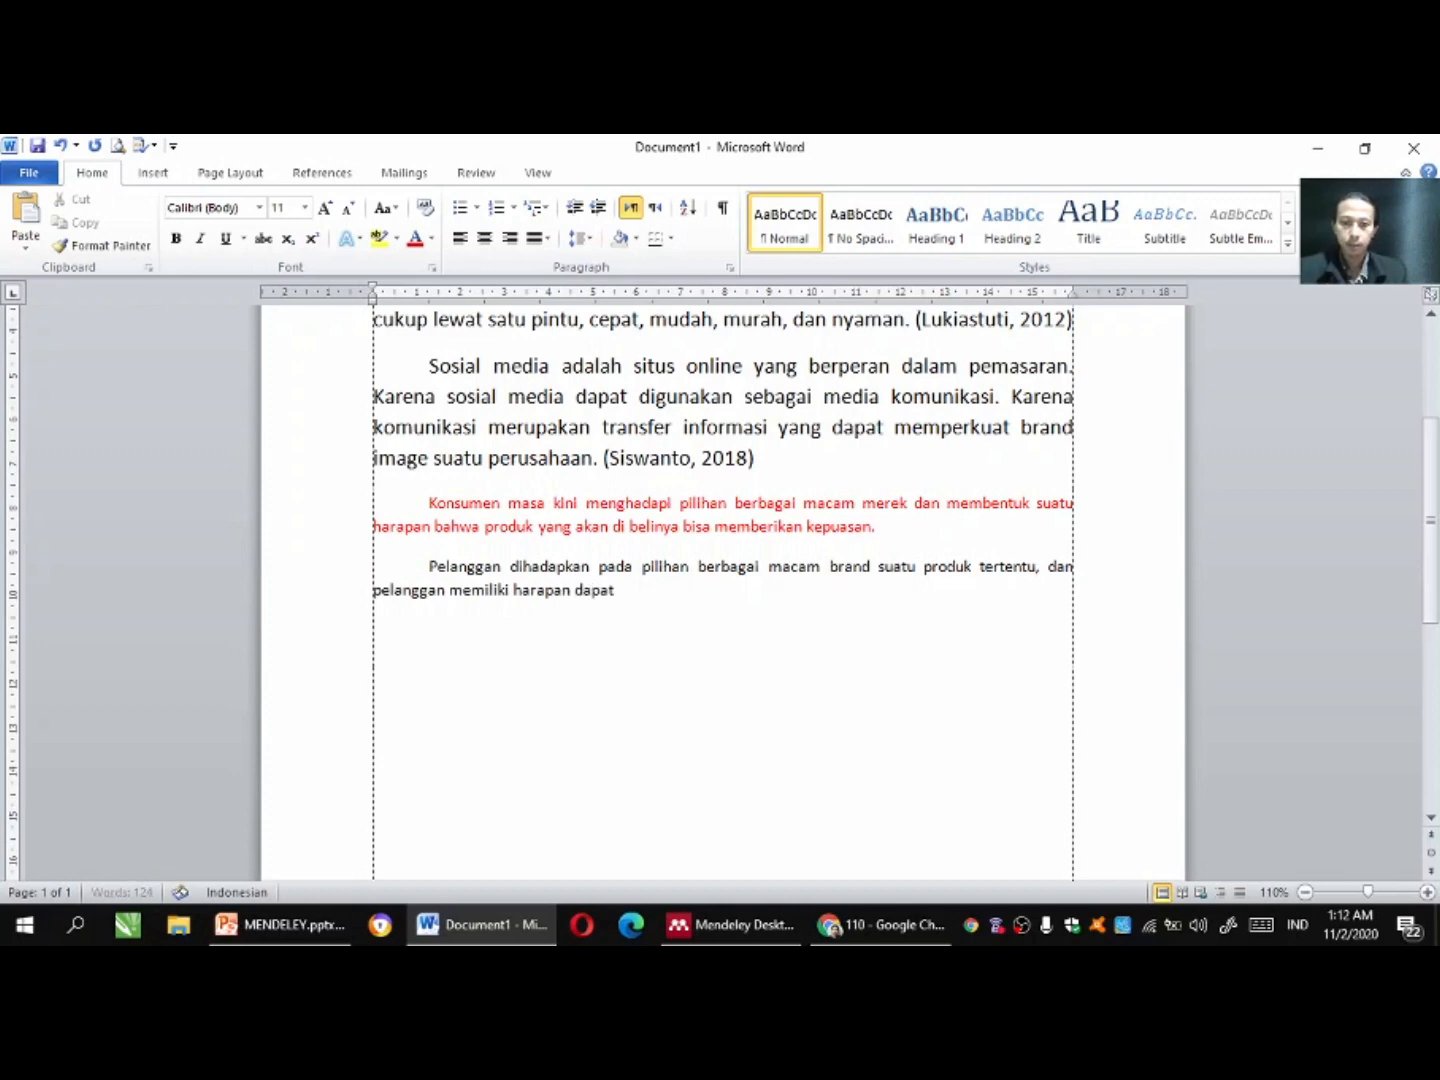
type("terp")
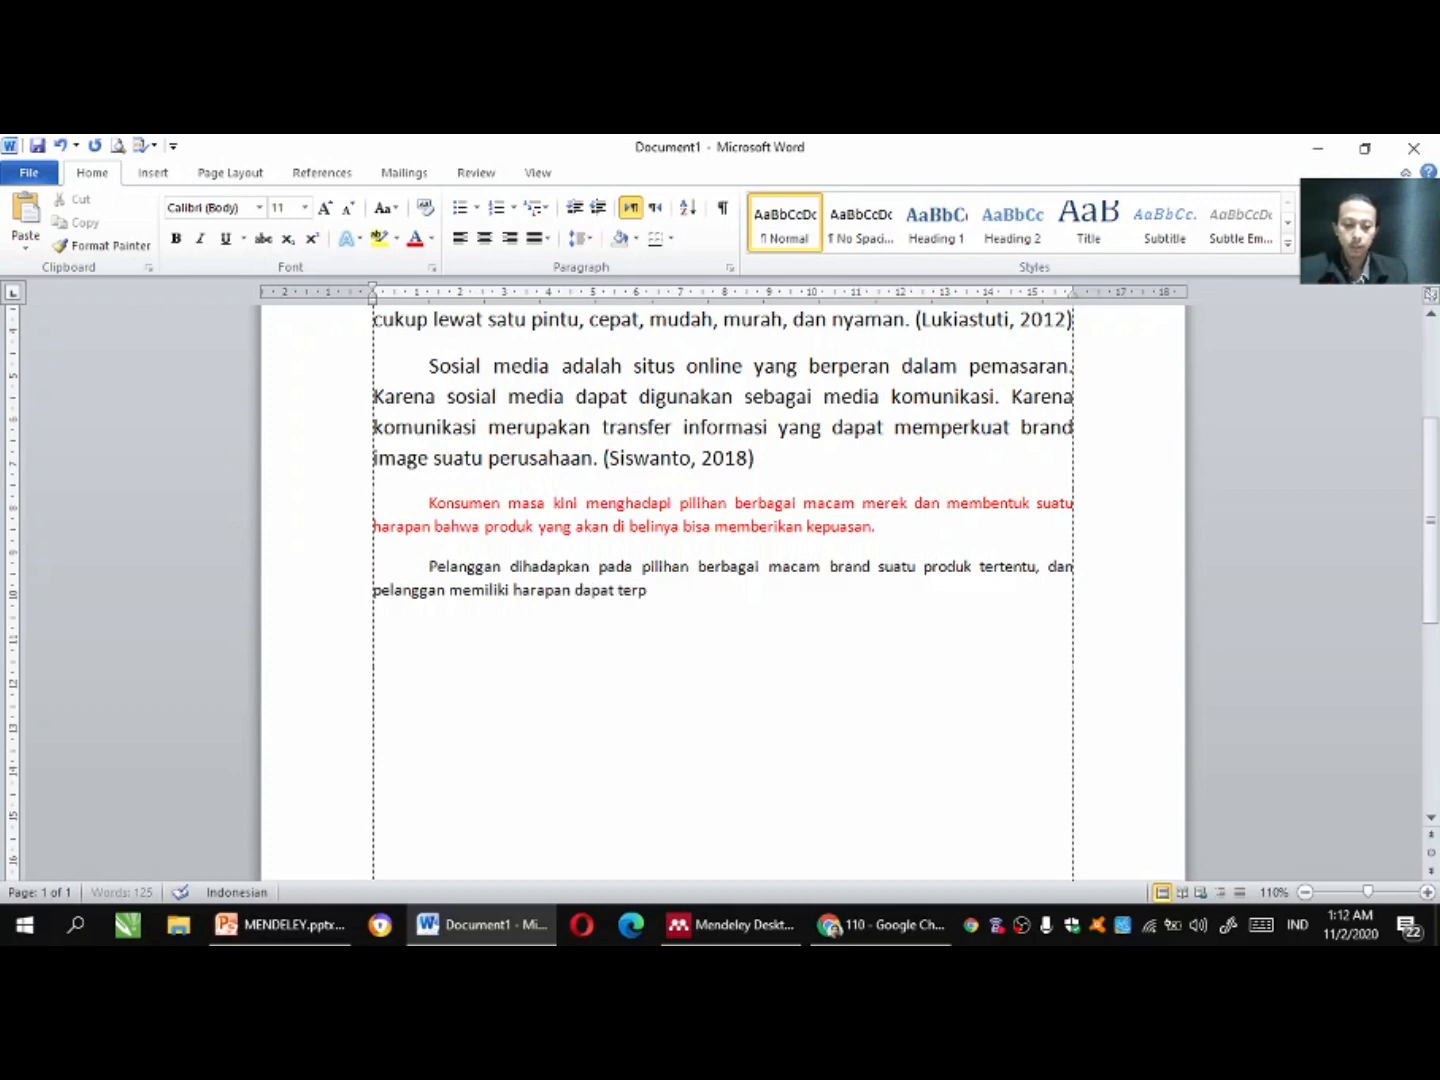
type("uaskan pada")
key("alt")
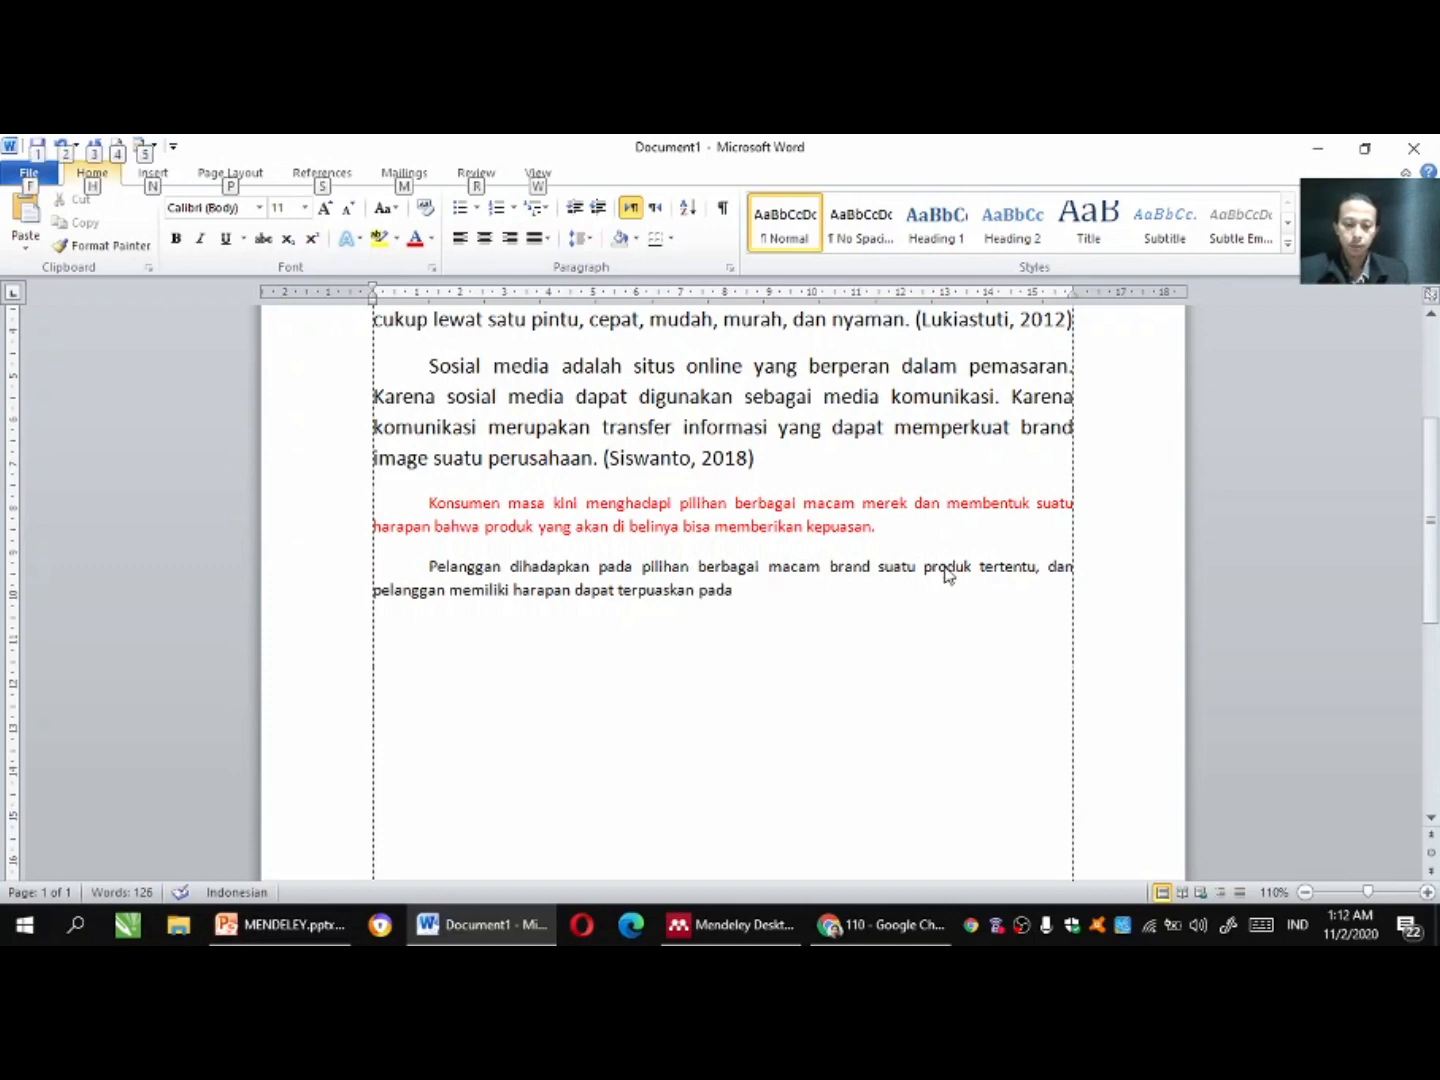
key("p")
key("i")
key("l")
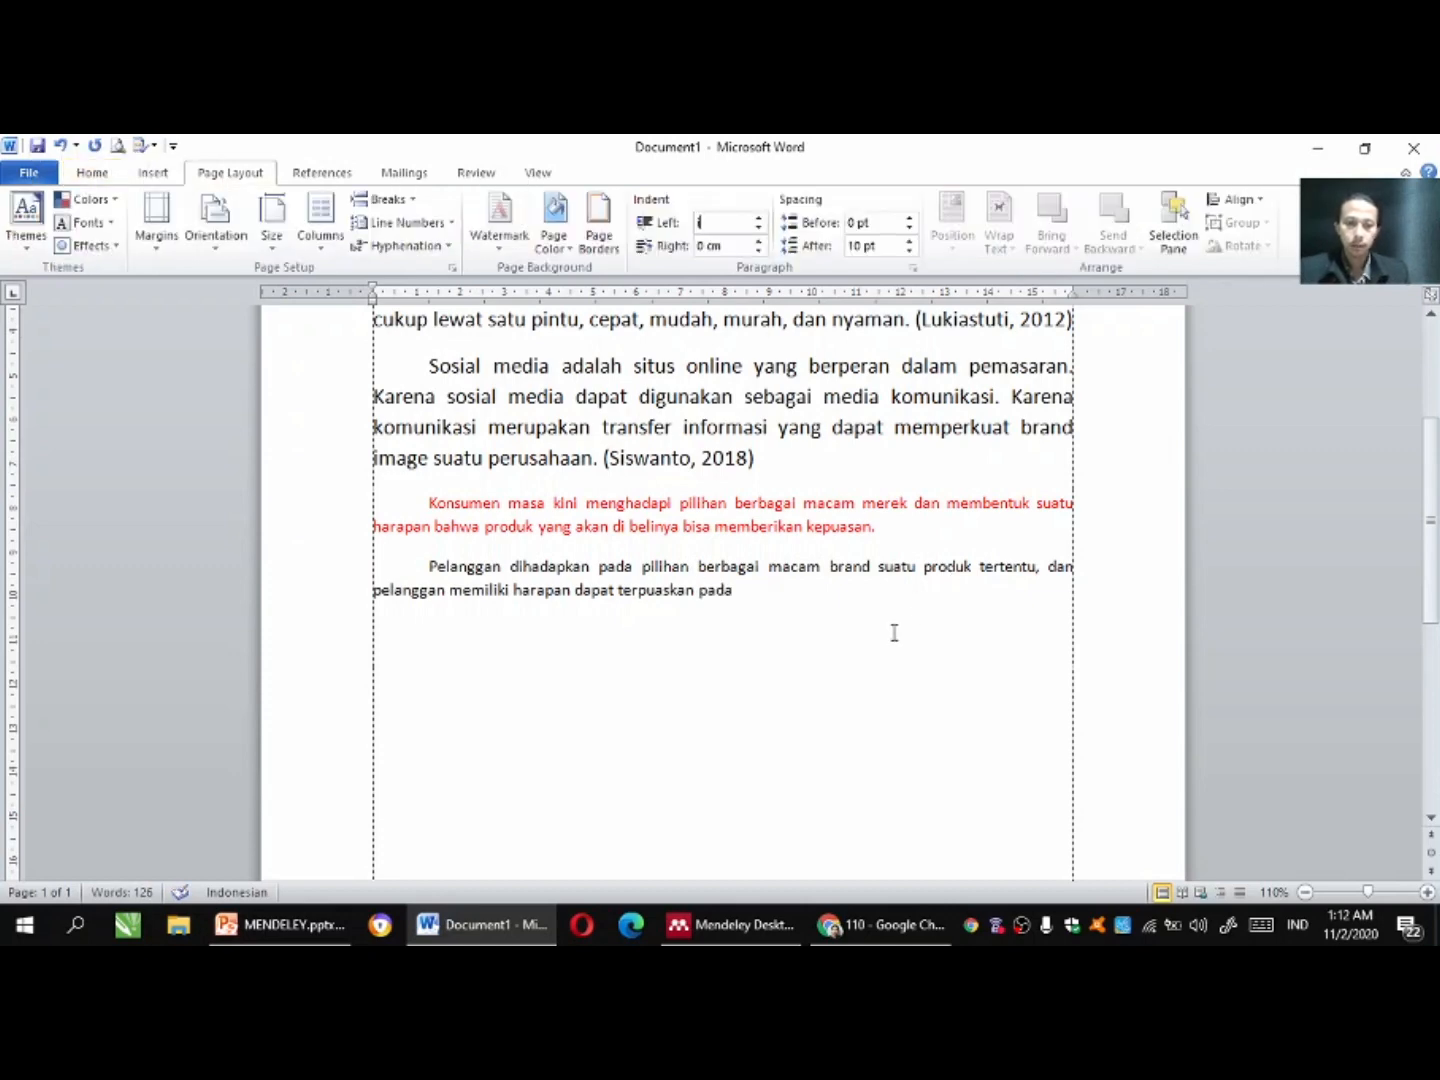
key("Return")
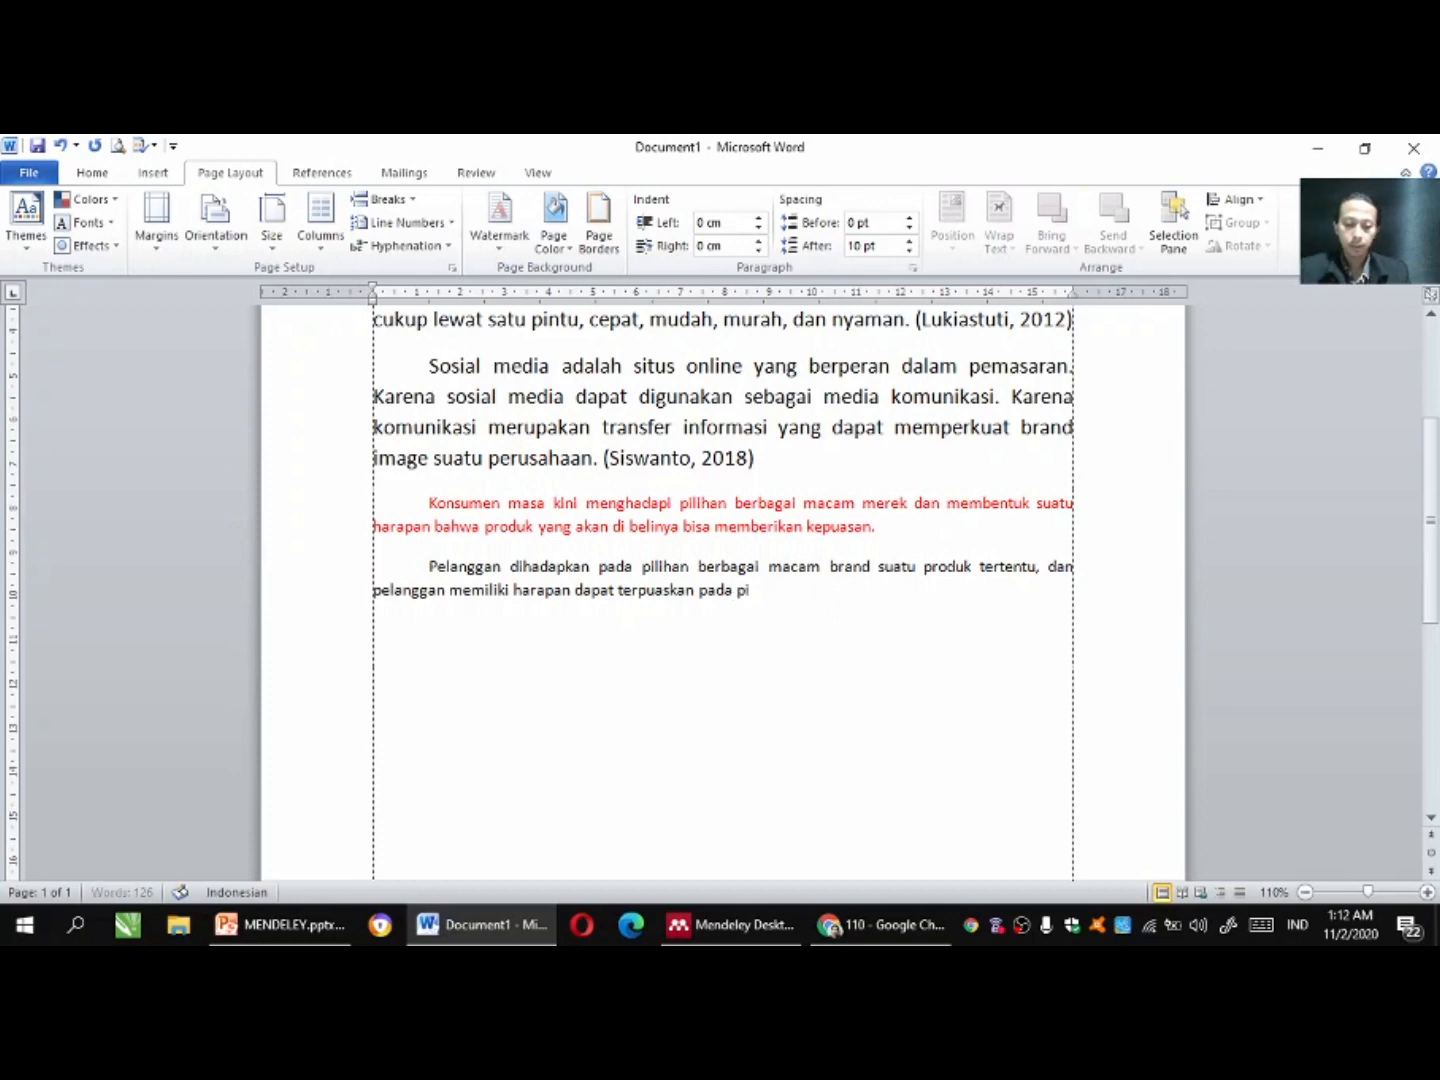
Finish the paraphrased sentence with "produk yang dipilih.".
type("p")
type("r")
type("oduk yang di")
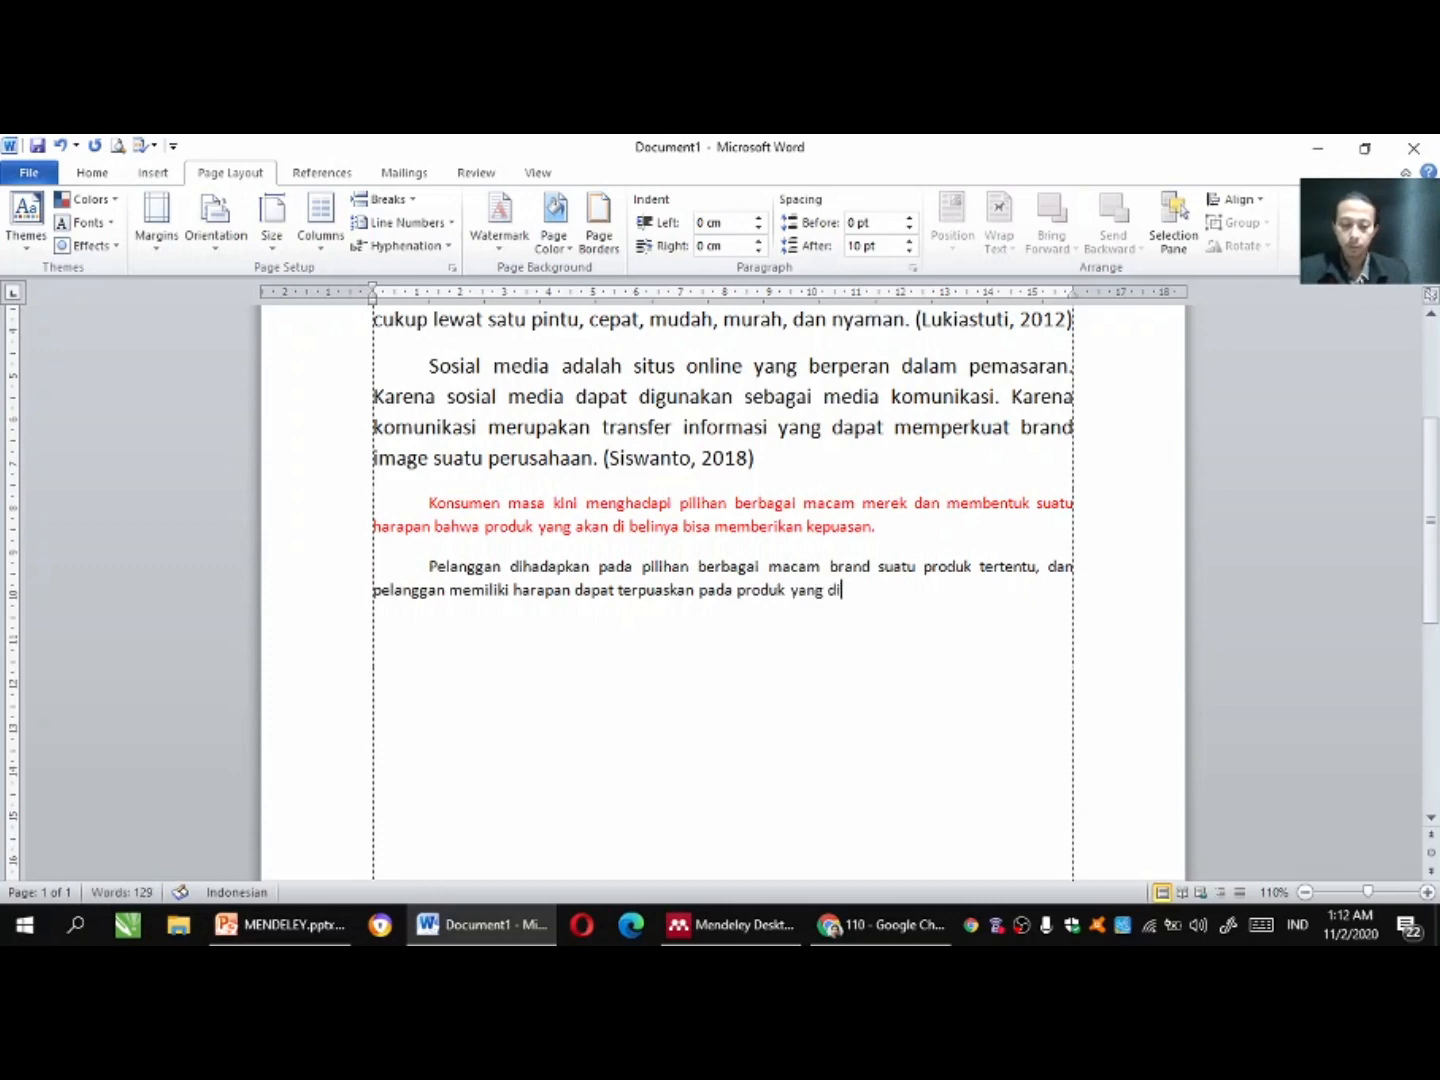
type("pilih.")
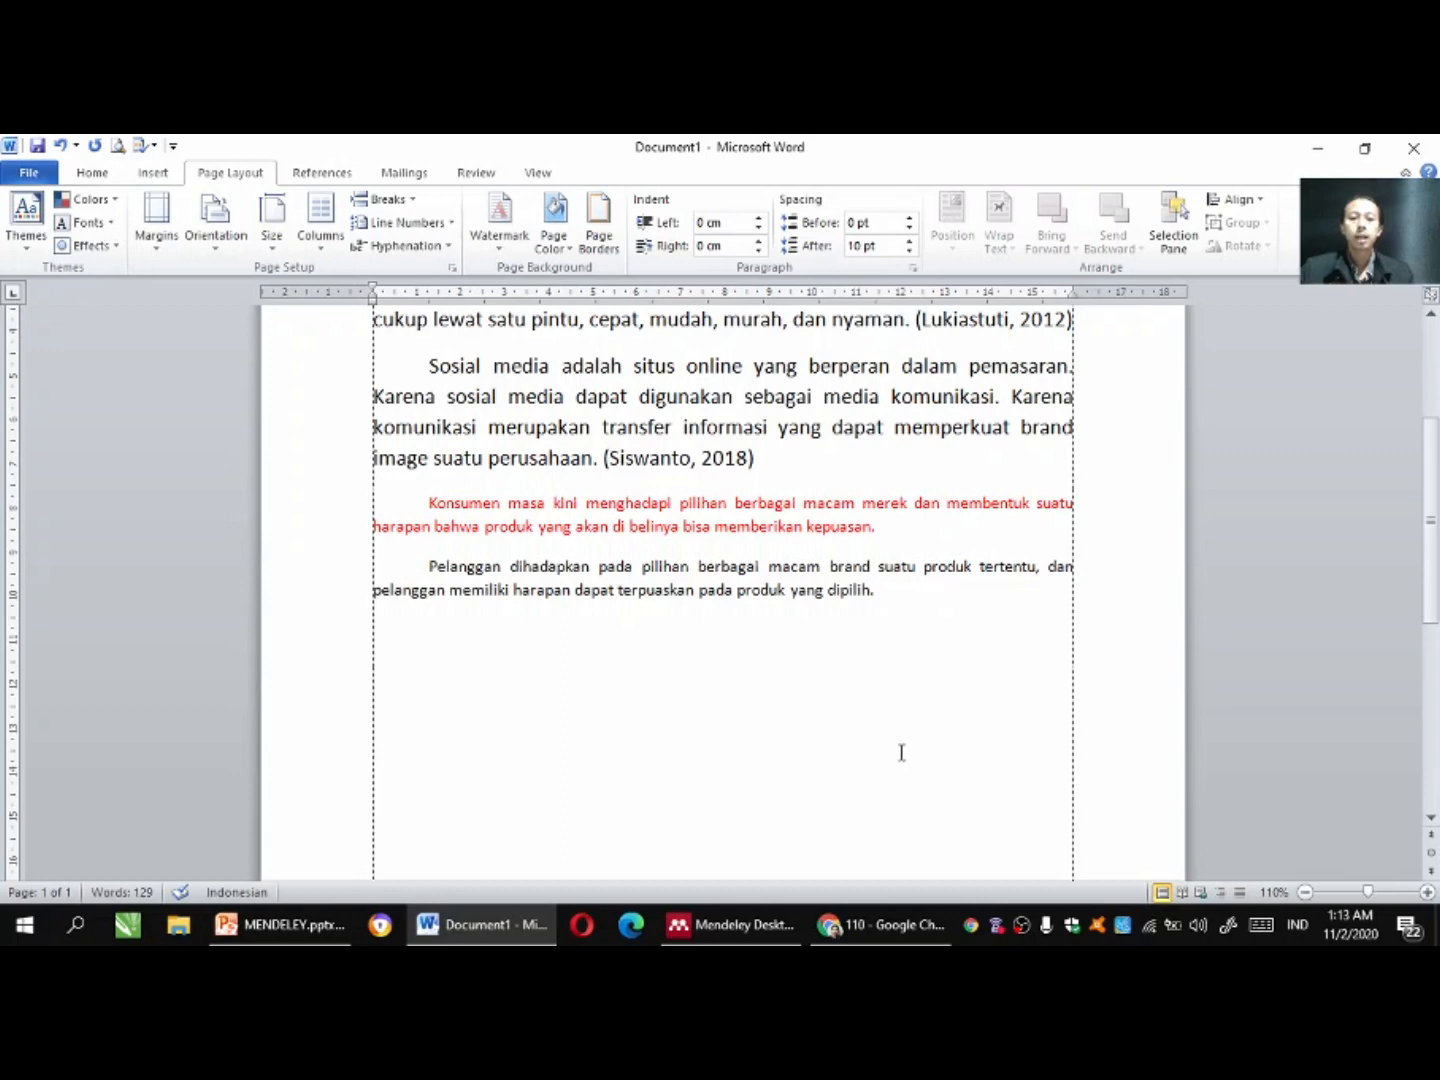
Switch to Chrome, return to the "citra merek" Google Cendekia results and open the Mendeley Web Importer on them.
left_click(884, 921)
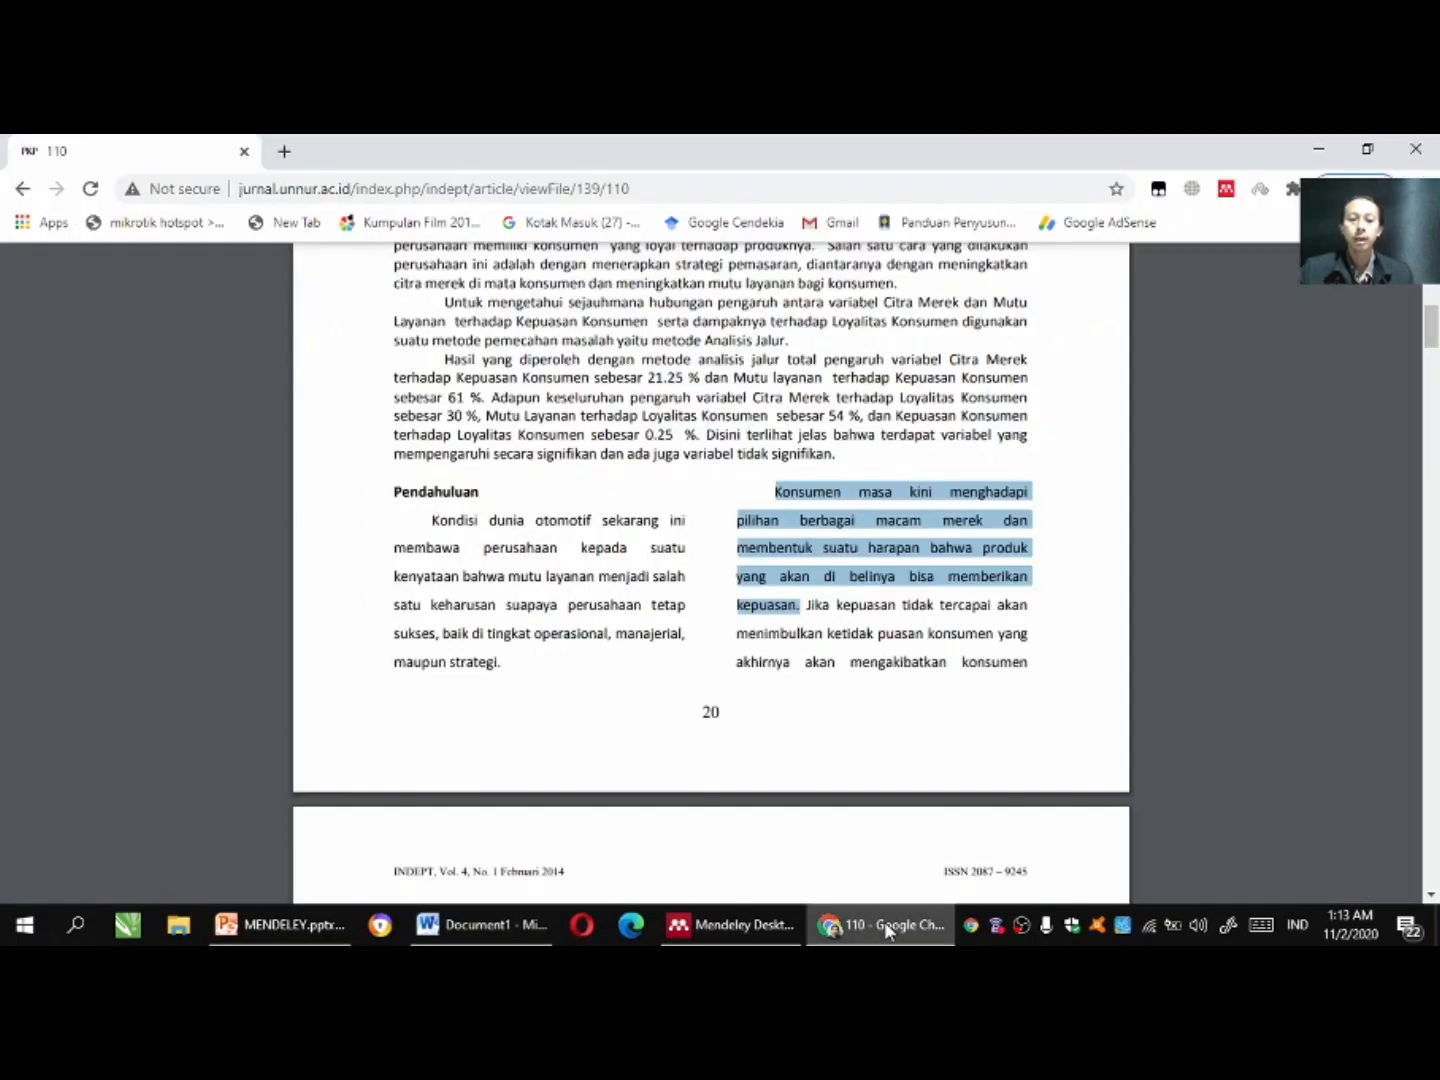
left_click(23, 189)
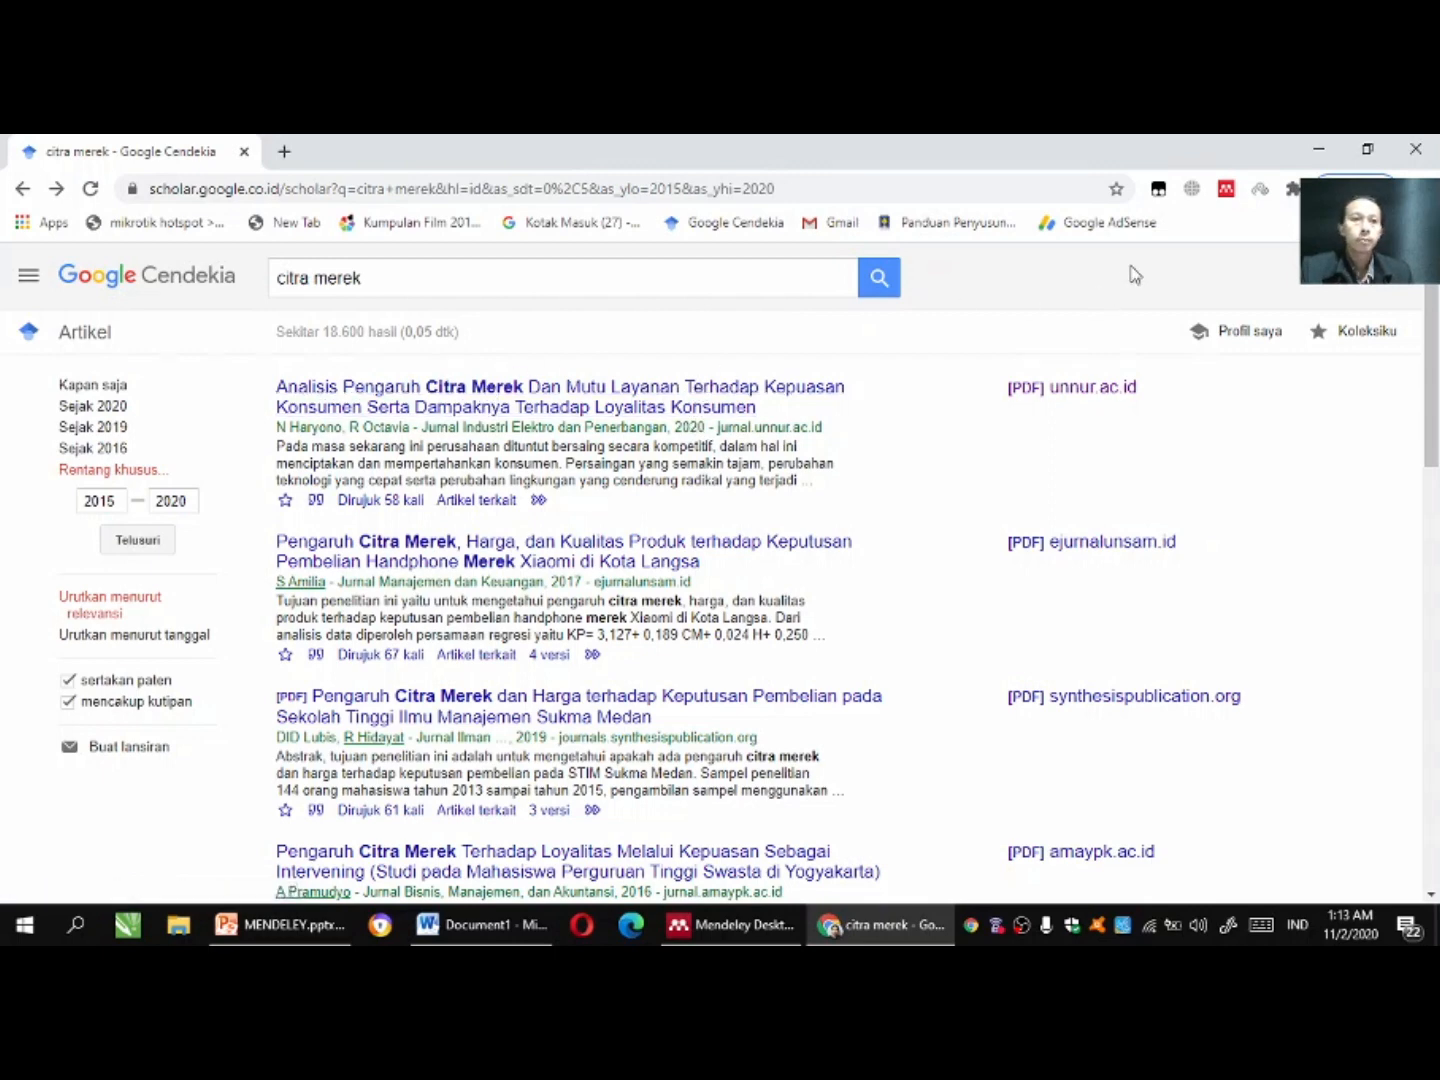
left_click(1227, 192)
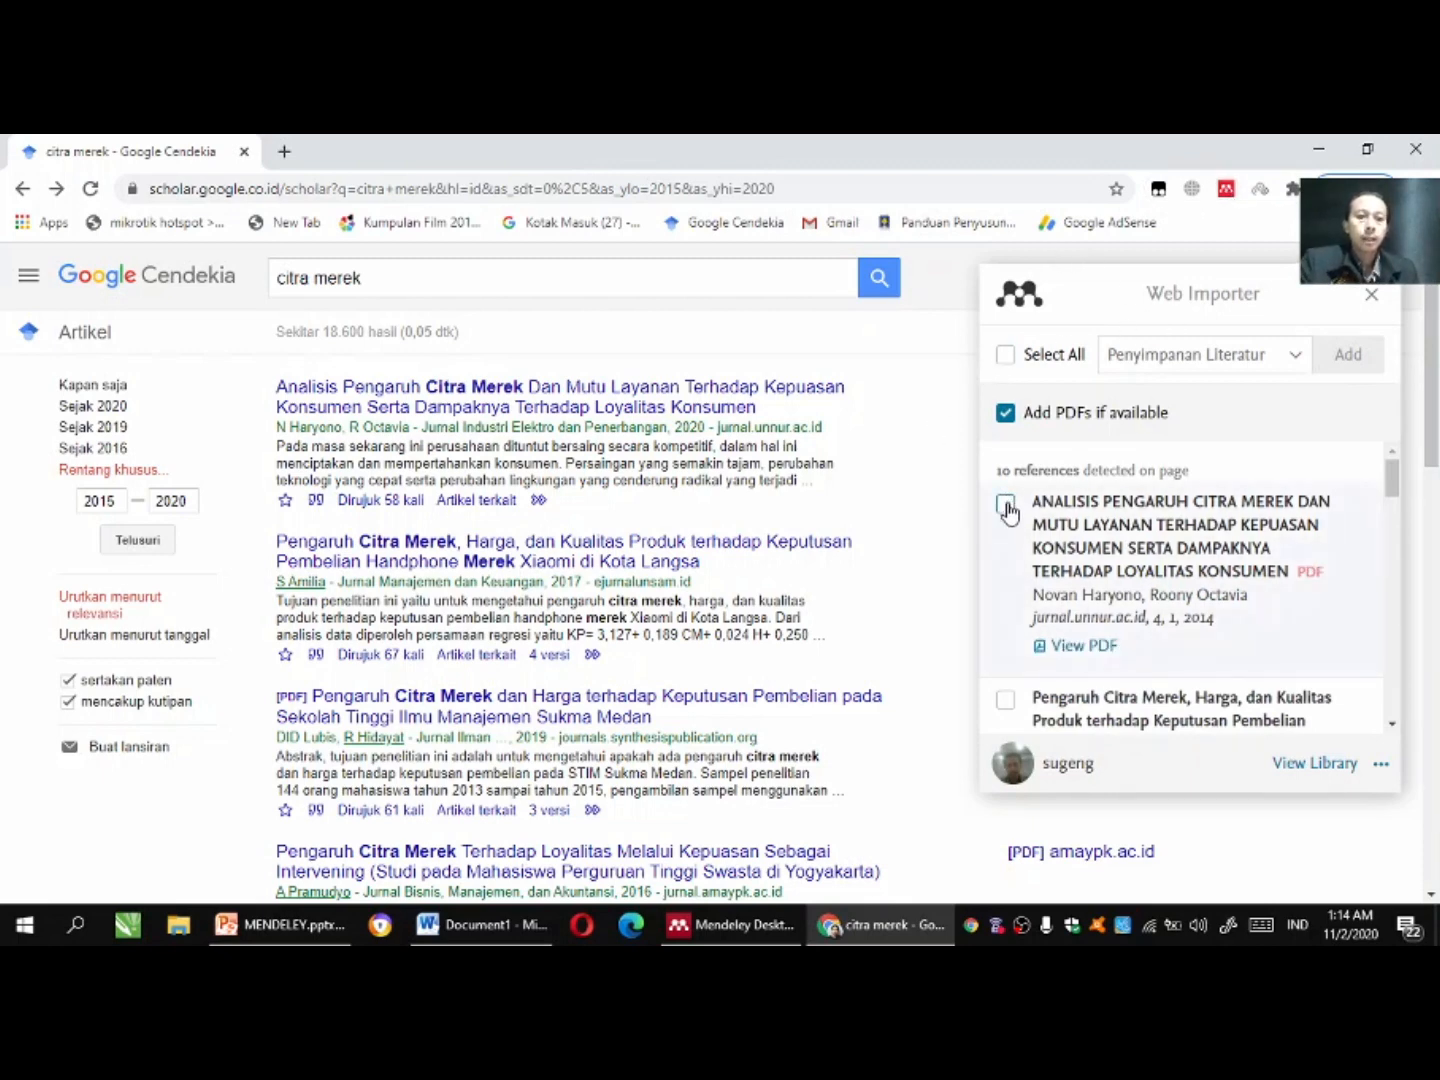
mouse_move(1392, 487)
left_mouse_down()
mouse_move(1396, 520)
mouse_move(1398, 492)
left_mouse_up()
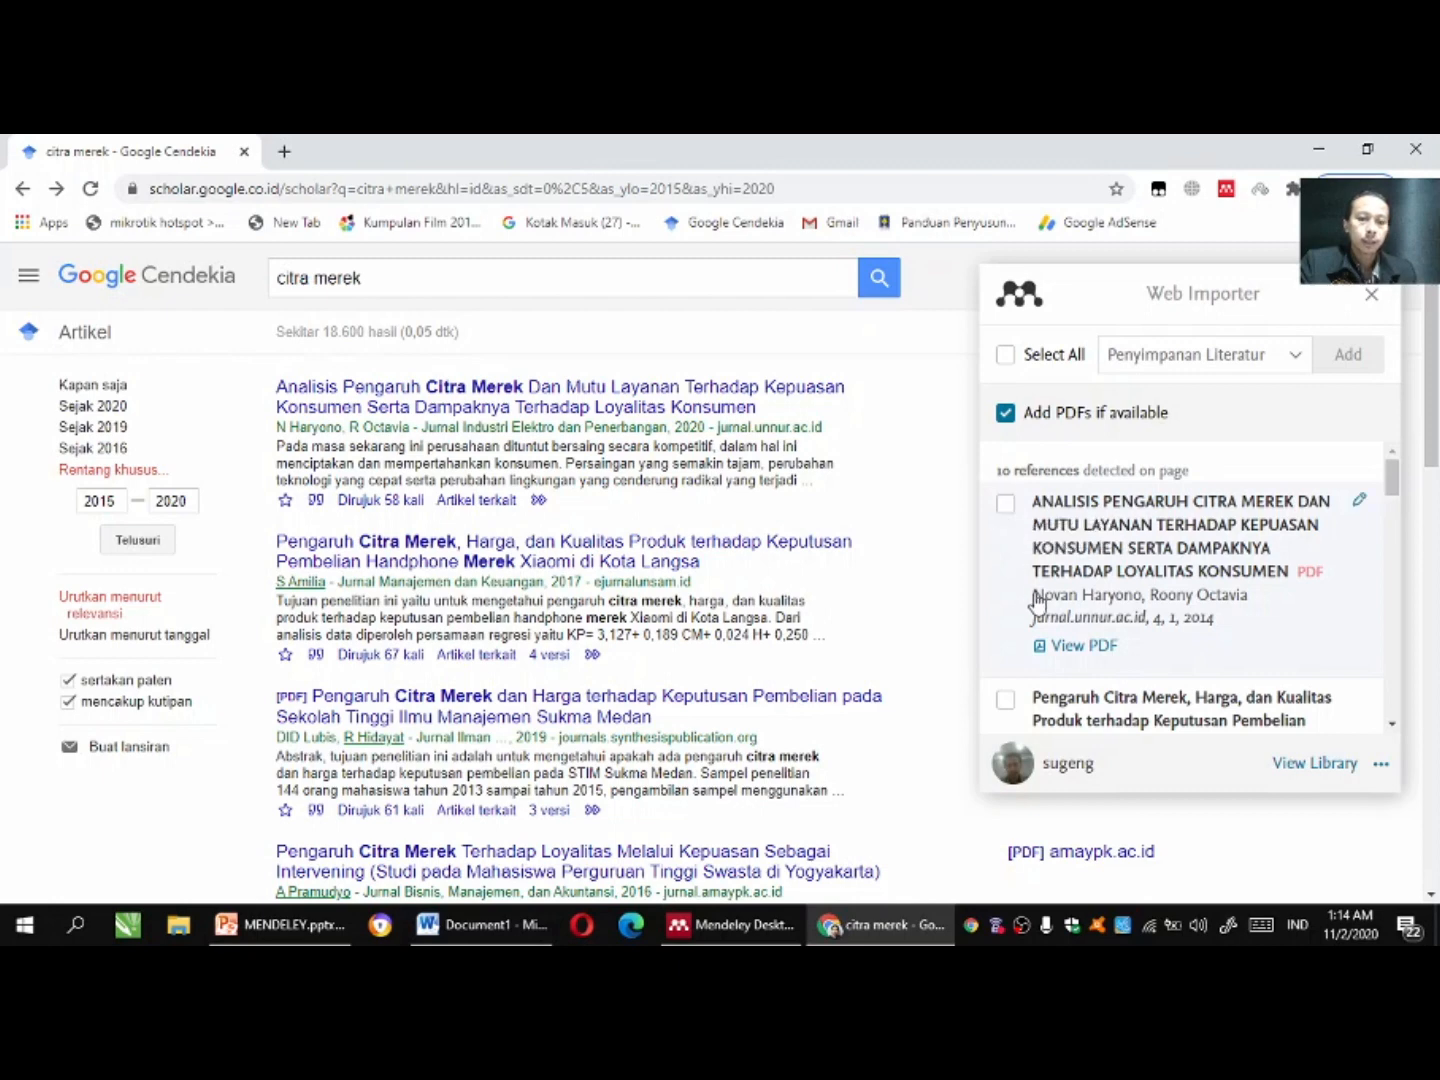
Import "Analisis Pengaruh Citra Merek dan Mutu Layanan" with its PDF into the Penyimpanan Literatur collection, and view the online library.
left_click(1005, 504)
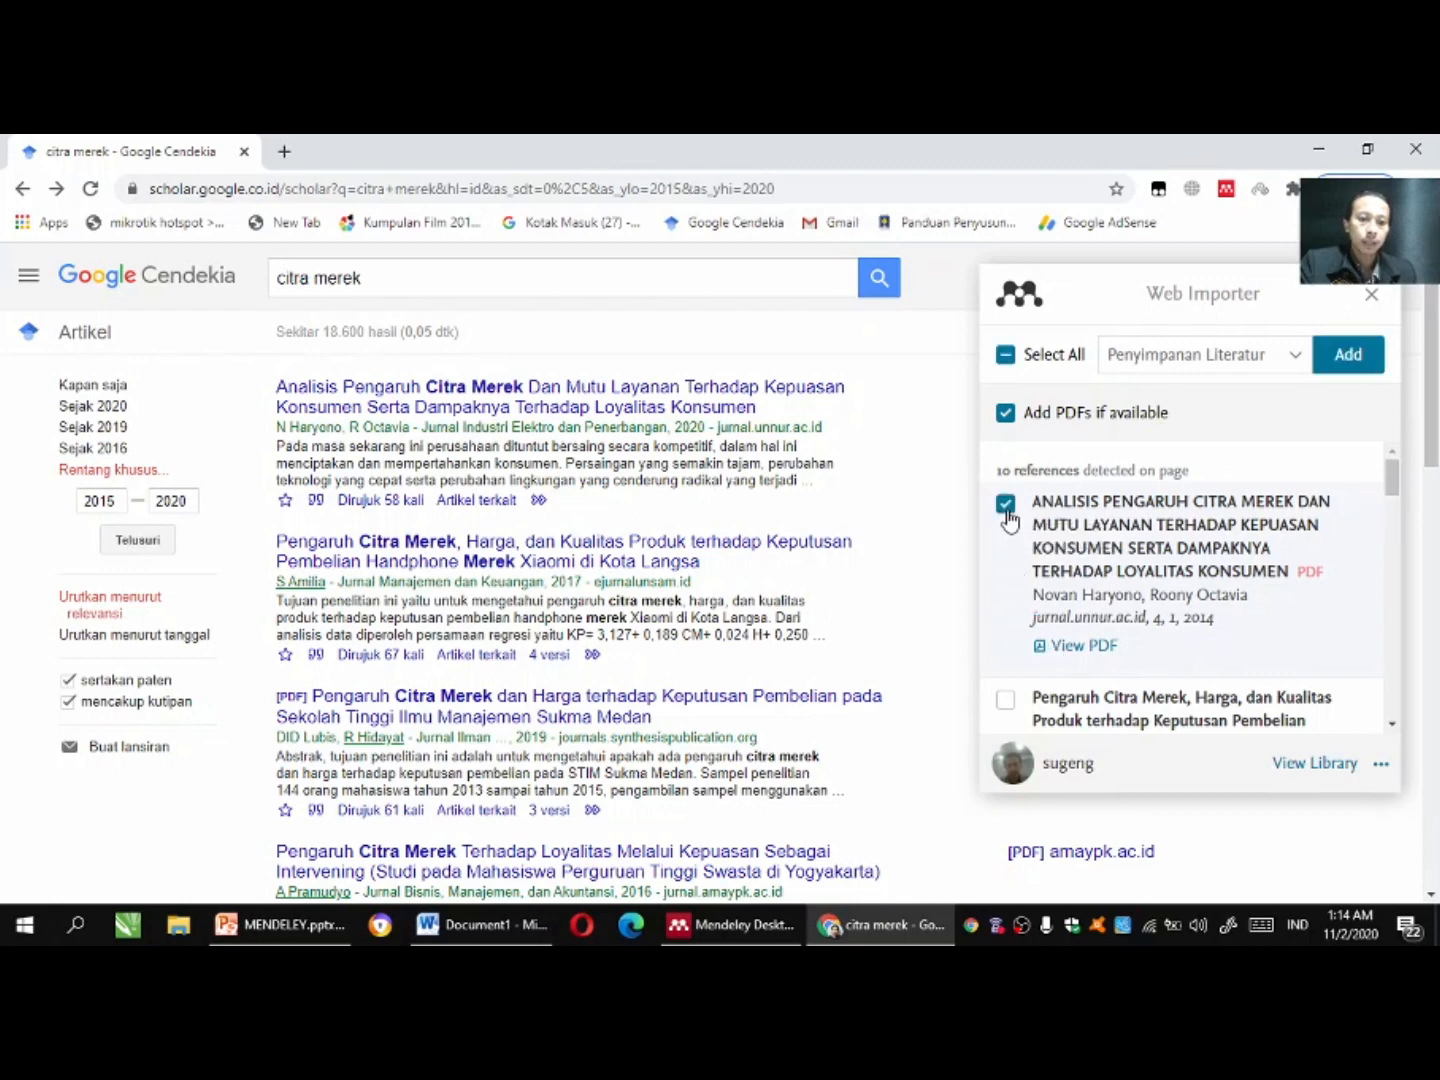
left_click(1295, 356)
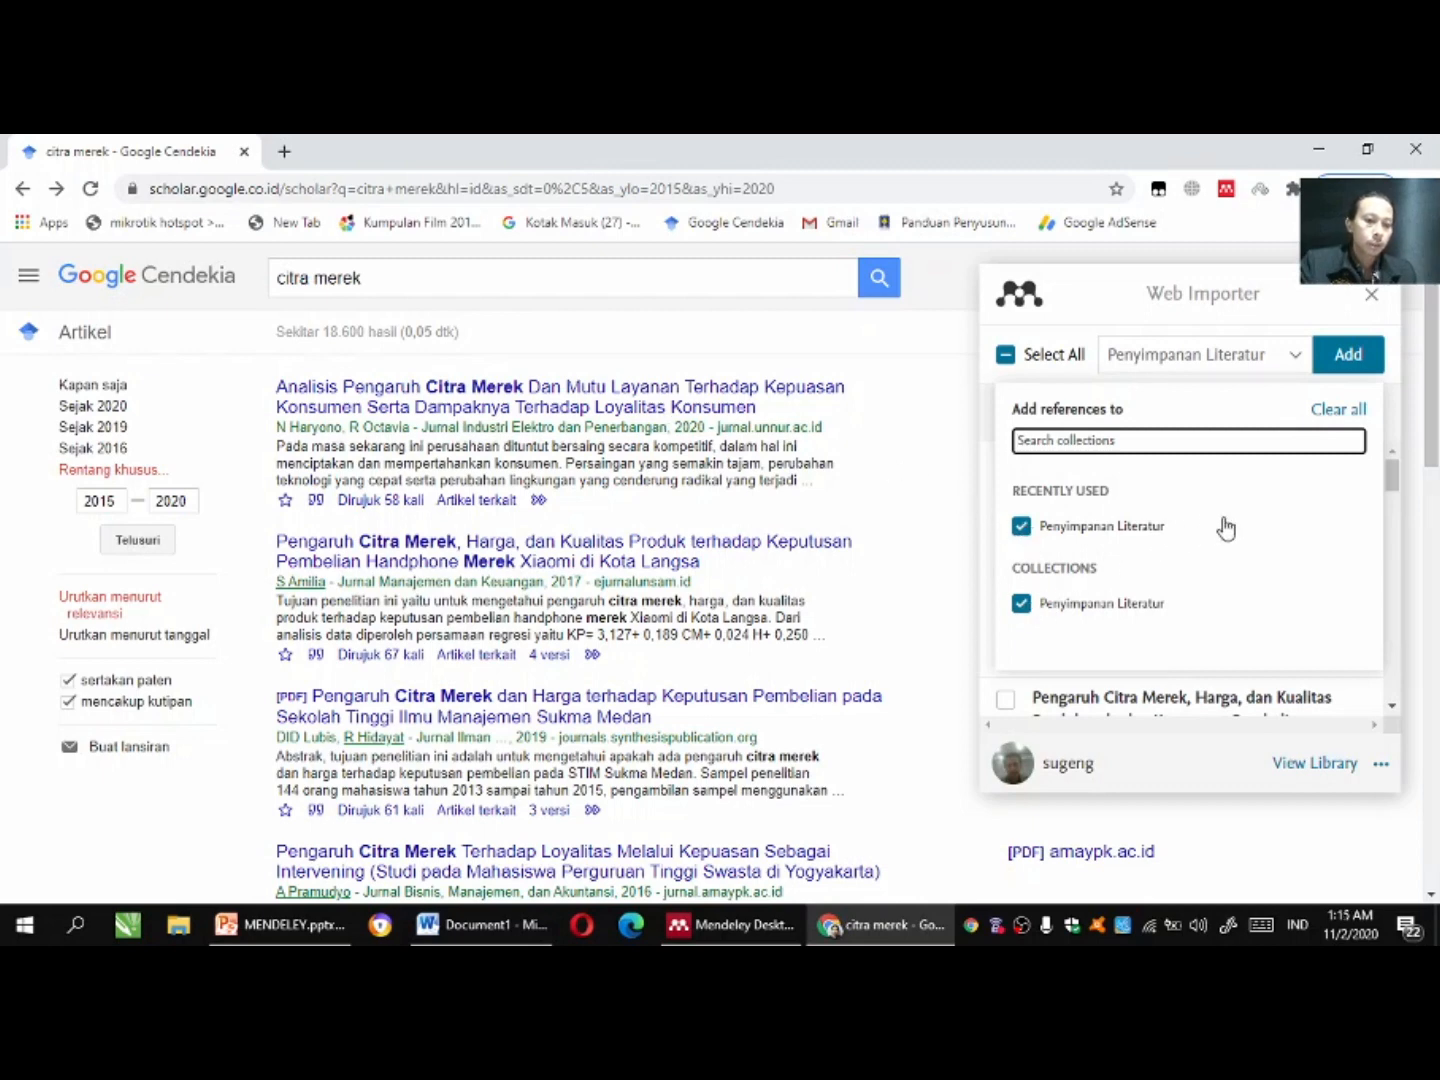
left_click(1347, 358)
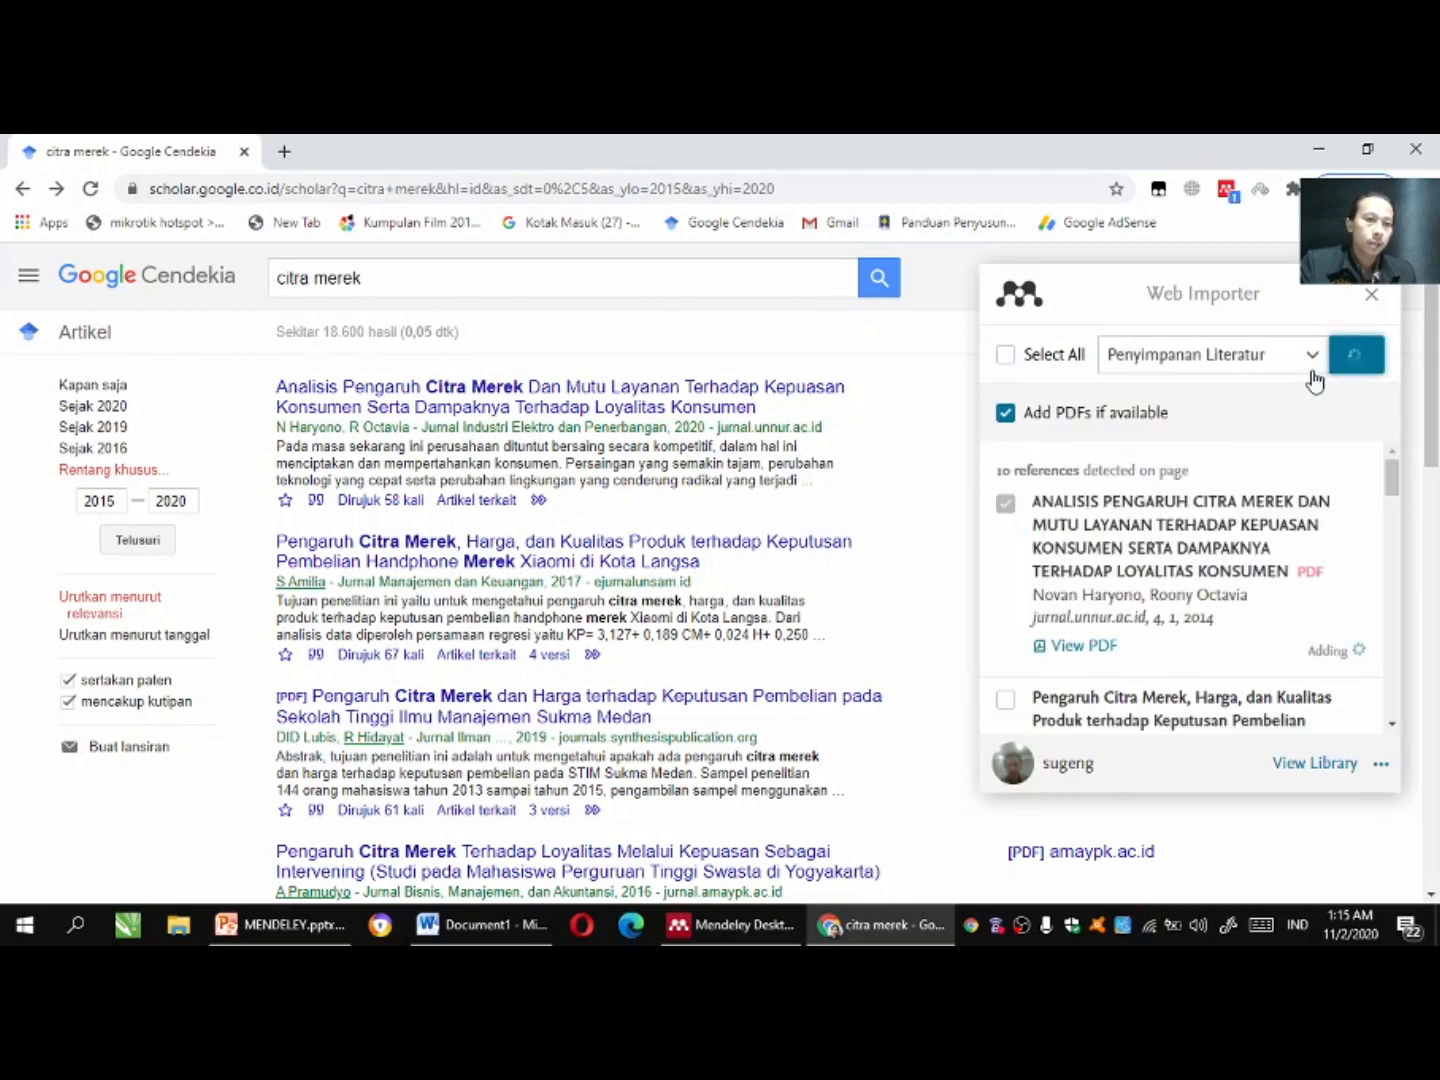
mouse_move(1391, 476)
left_mouse_down()
mouse_move(1393, 497)
mouse_move(1393, 476)
left_mouse_up()
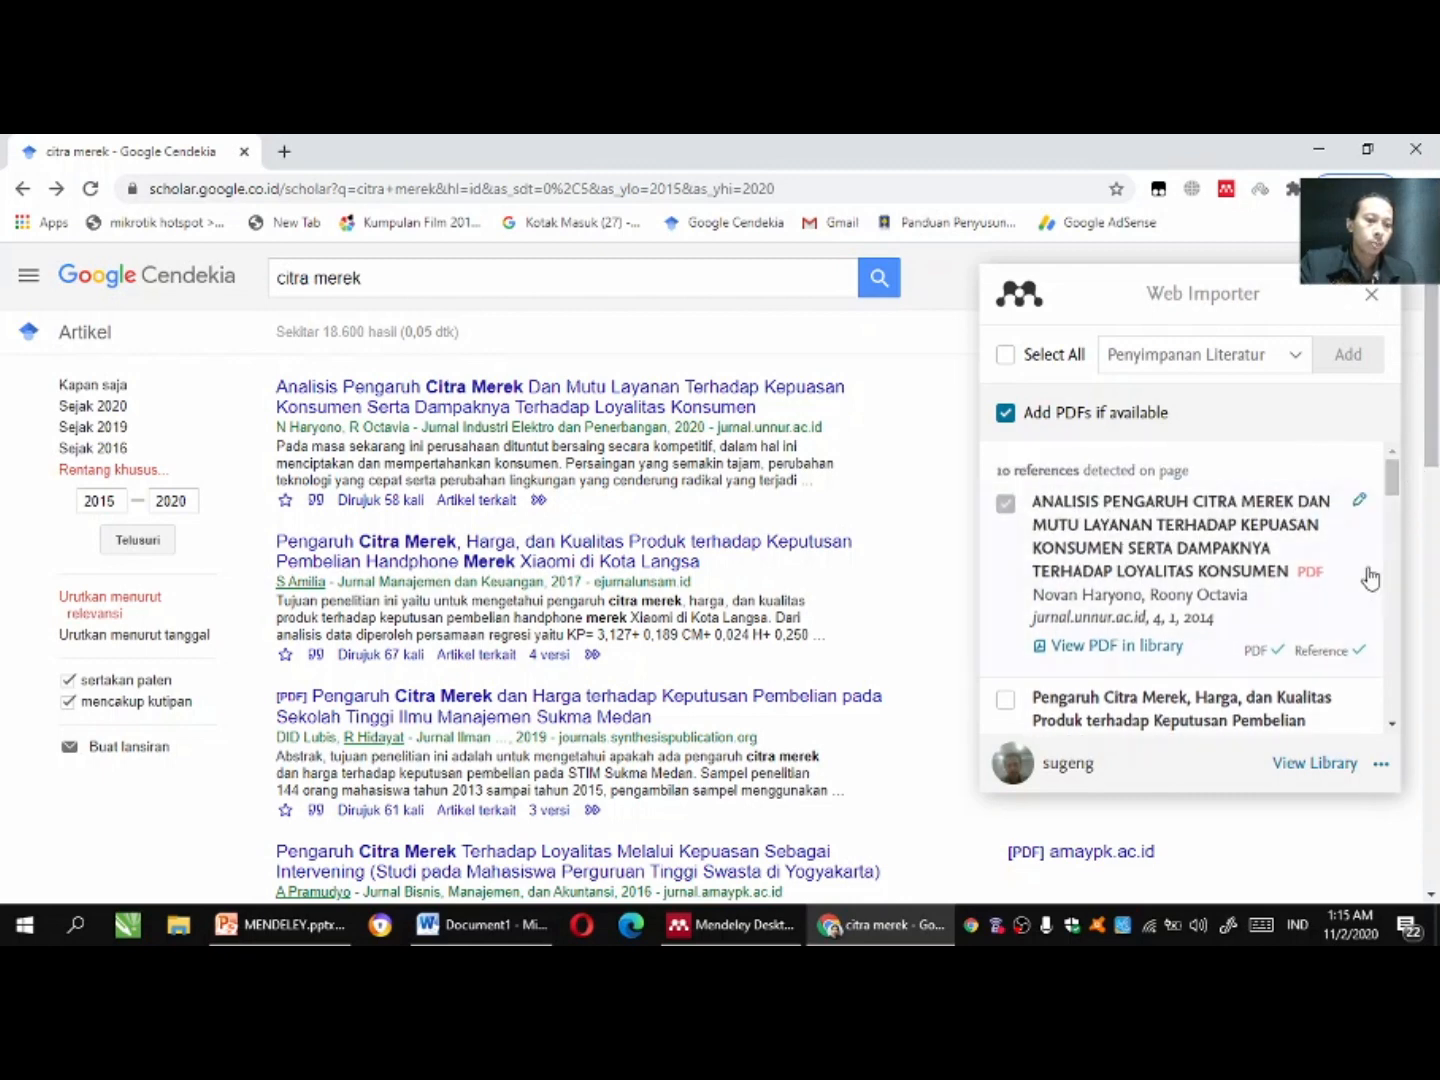
left_click(1302, 764)
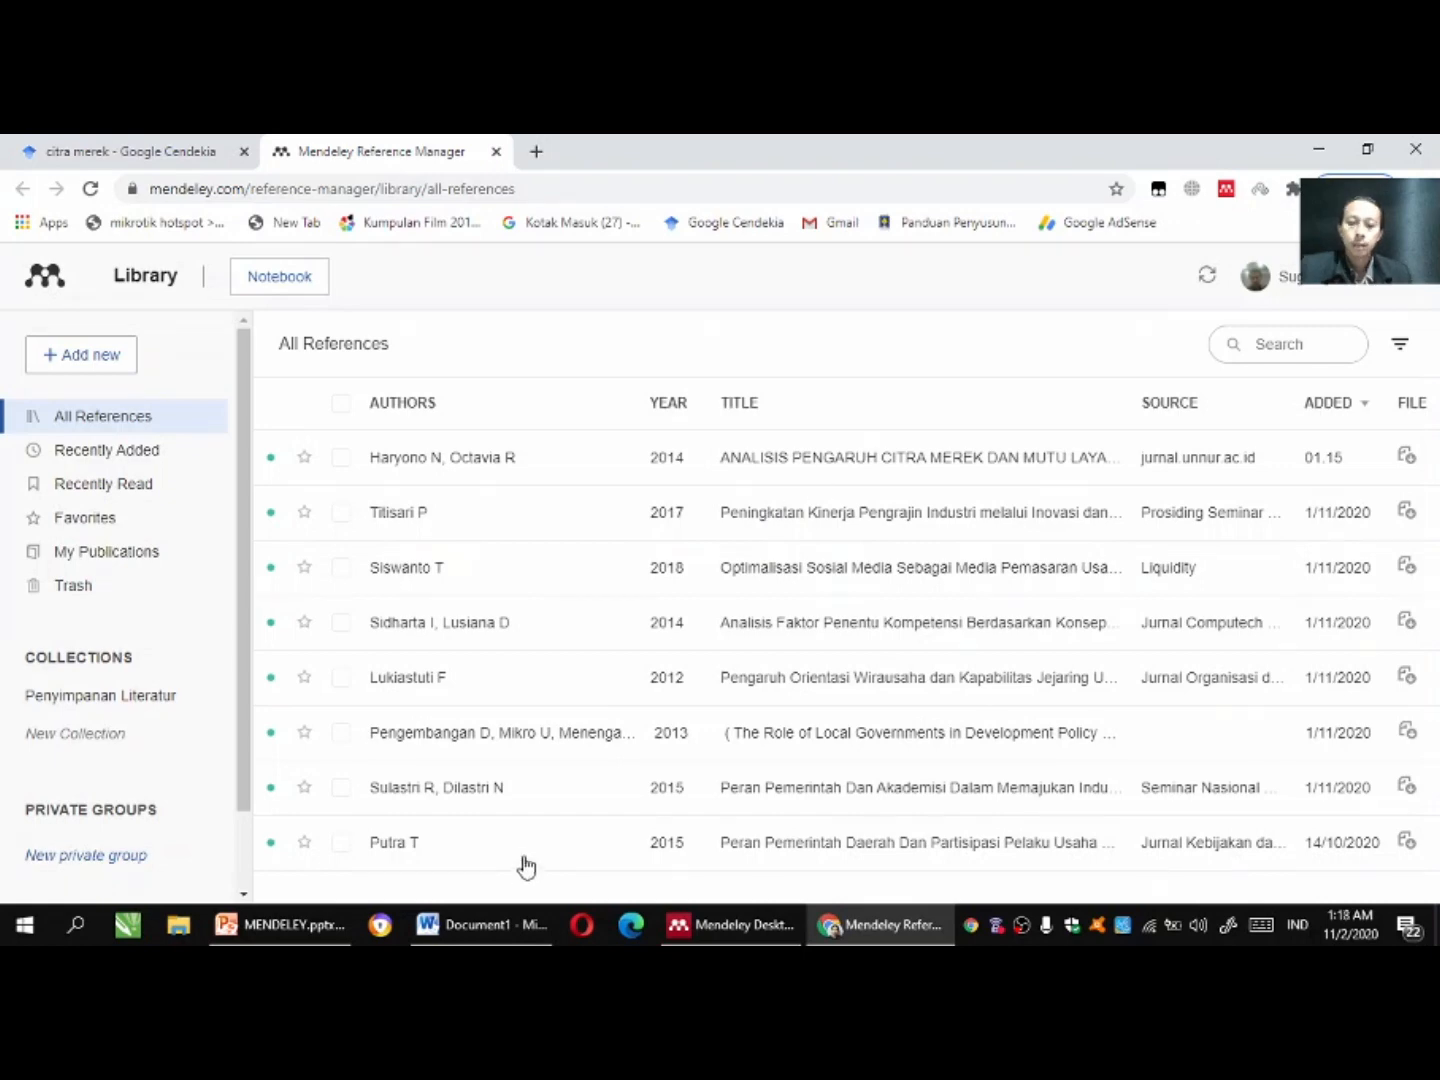
In Word, start a Mendeley citation after the paraphrase, go from it to Mendeley Desktop and sync the library.
left_click(478, 931)
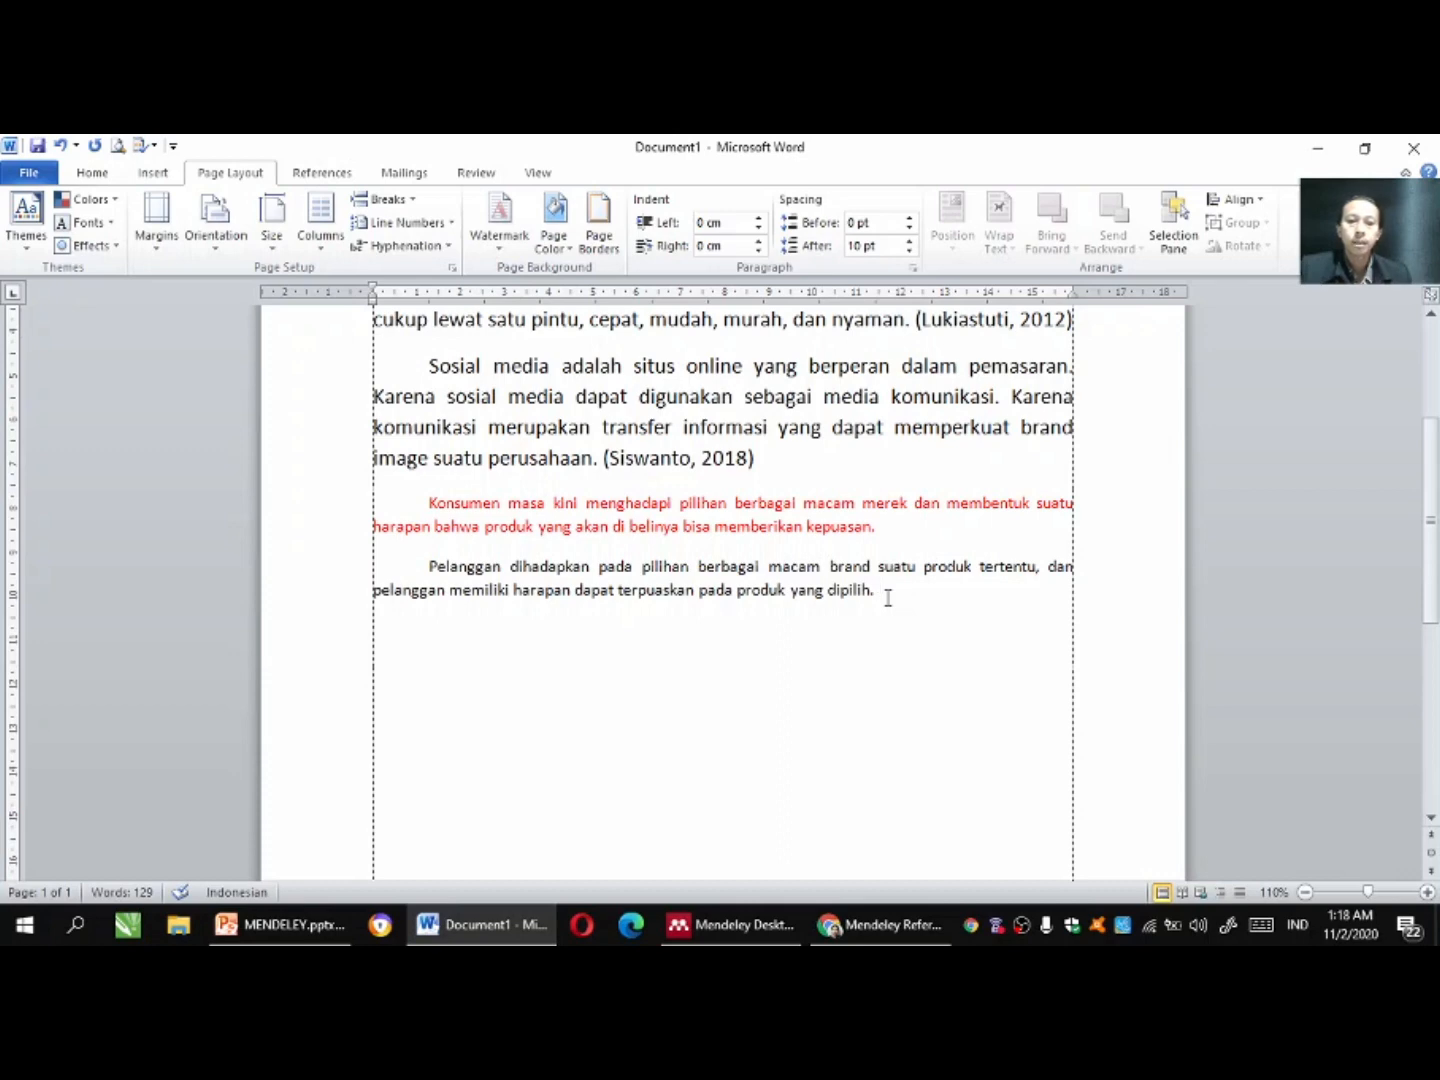
left_click(323, 176)
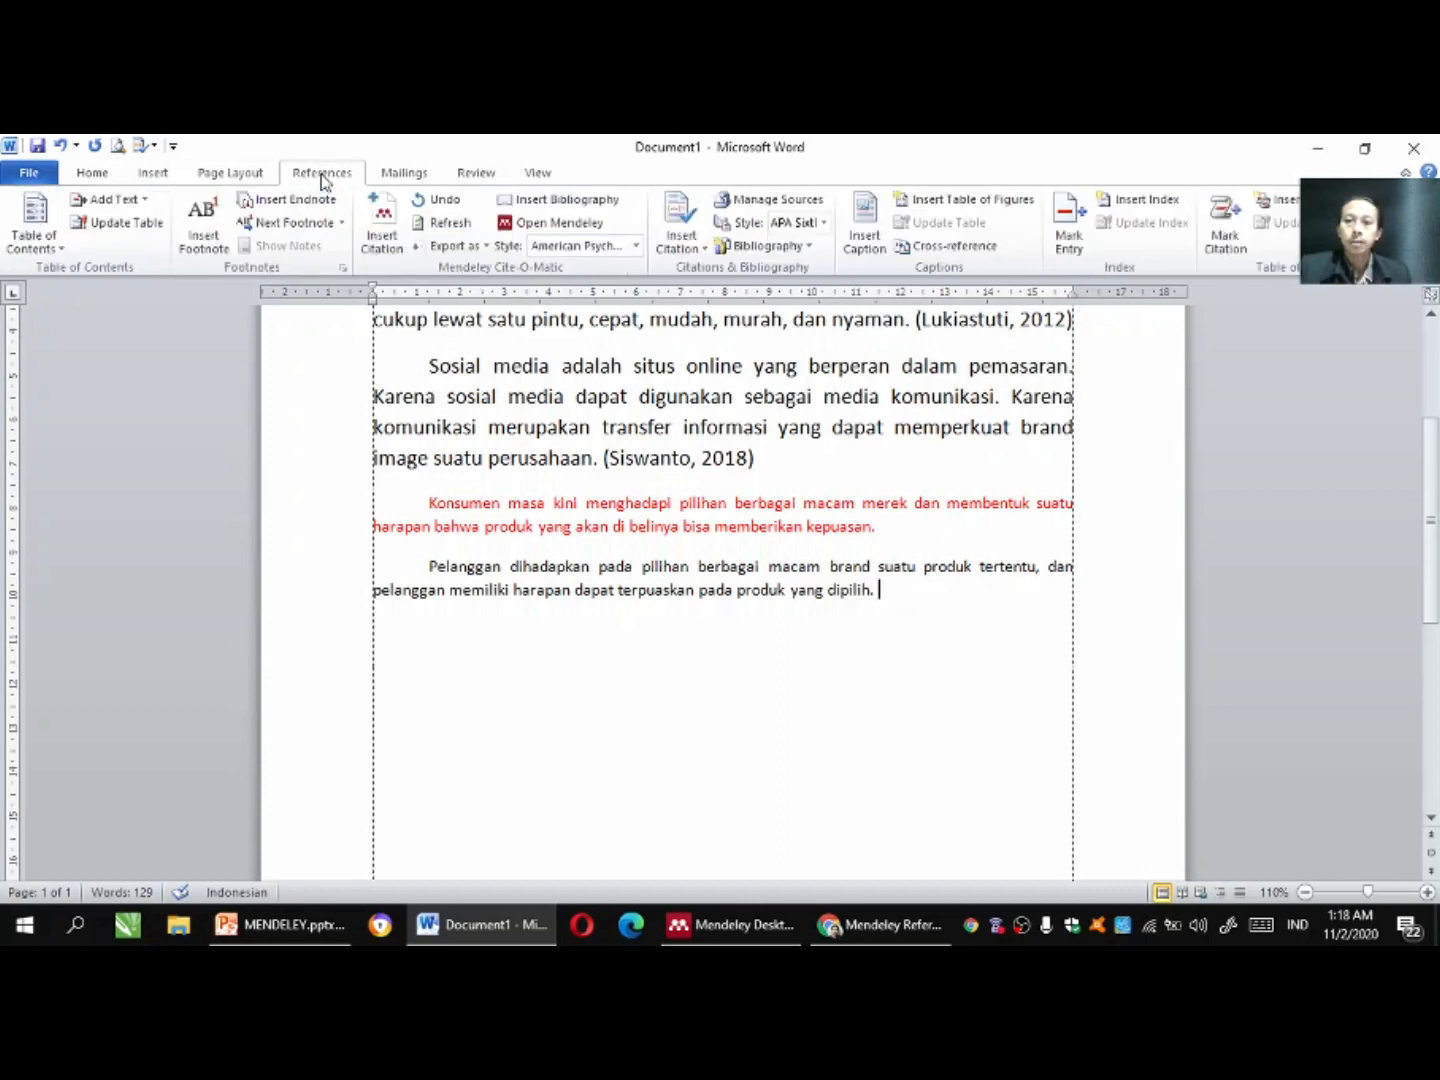
left_click(381, 218)
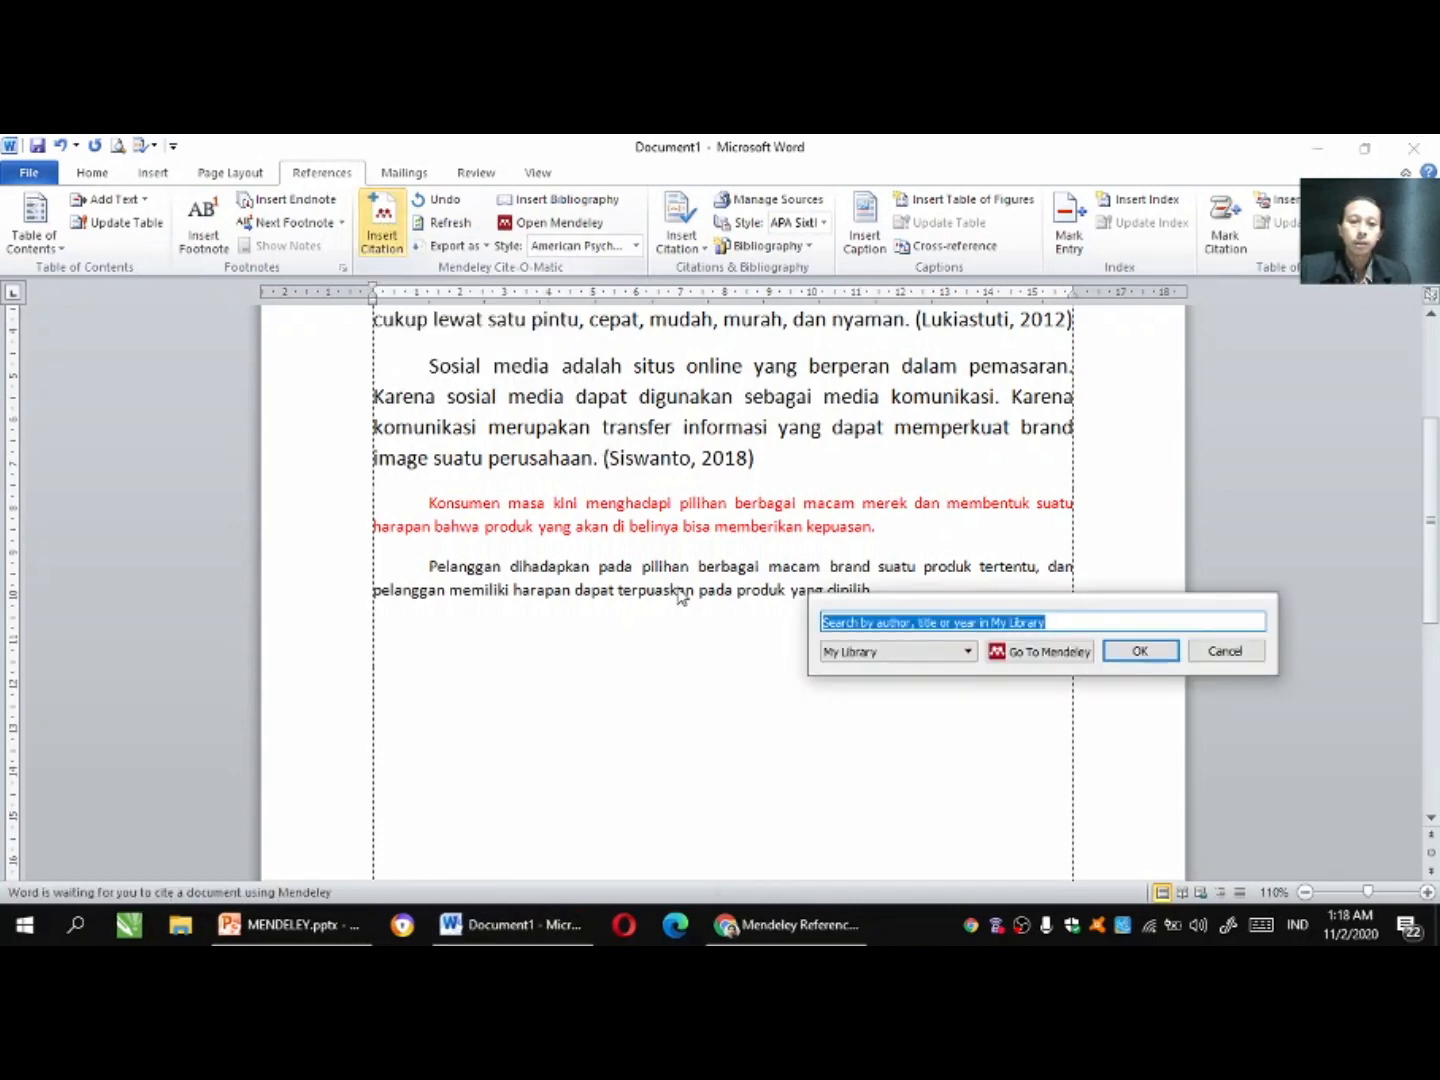
left_click(1039, 653)
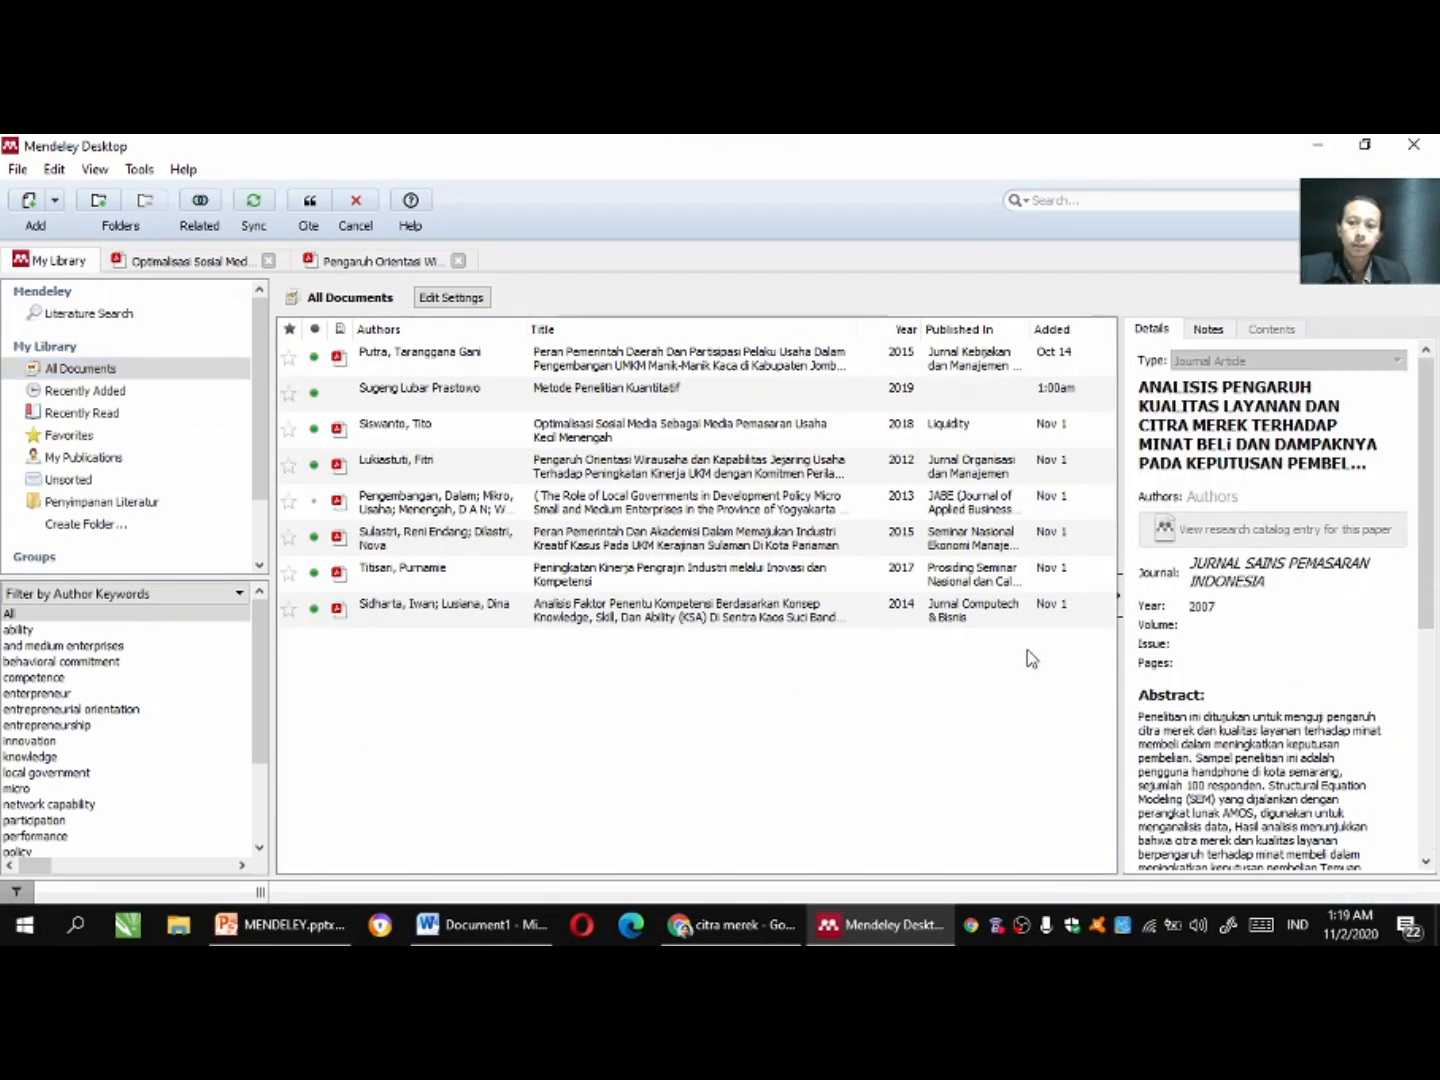
left_click(254, 207)
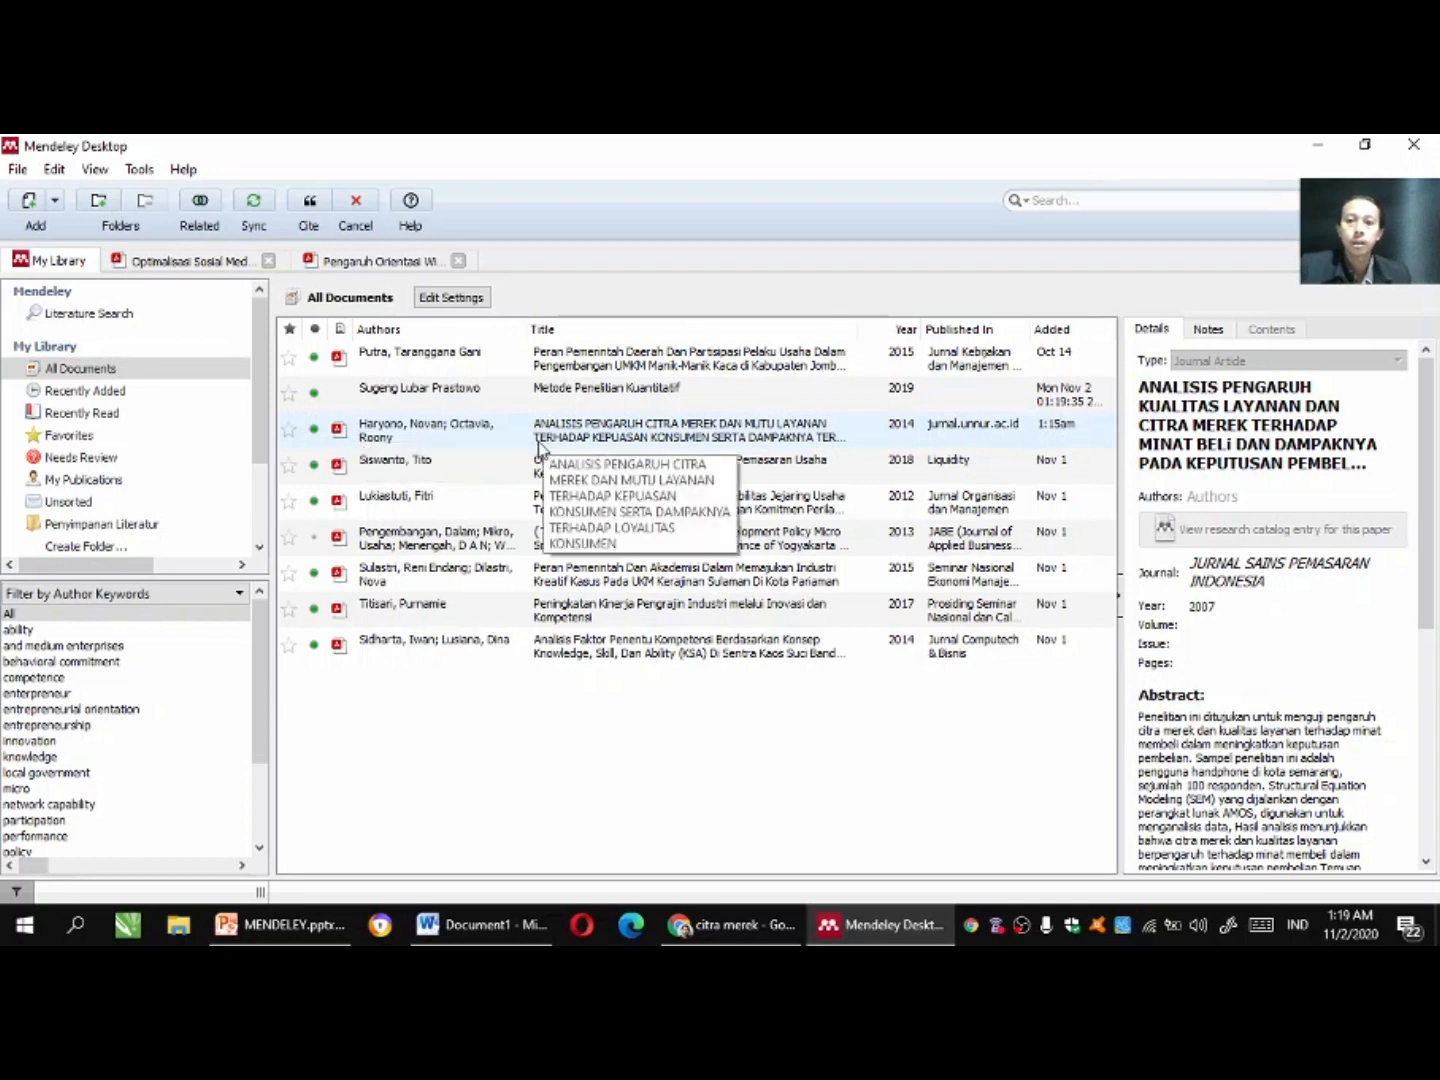
Copy the full title of the newly imported 2014 "Analisis Pengaruh Citra Merek dan Mutu Layanan" article from its details.
left_click(664, 442)
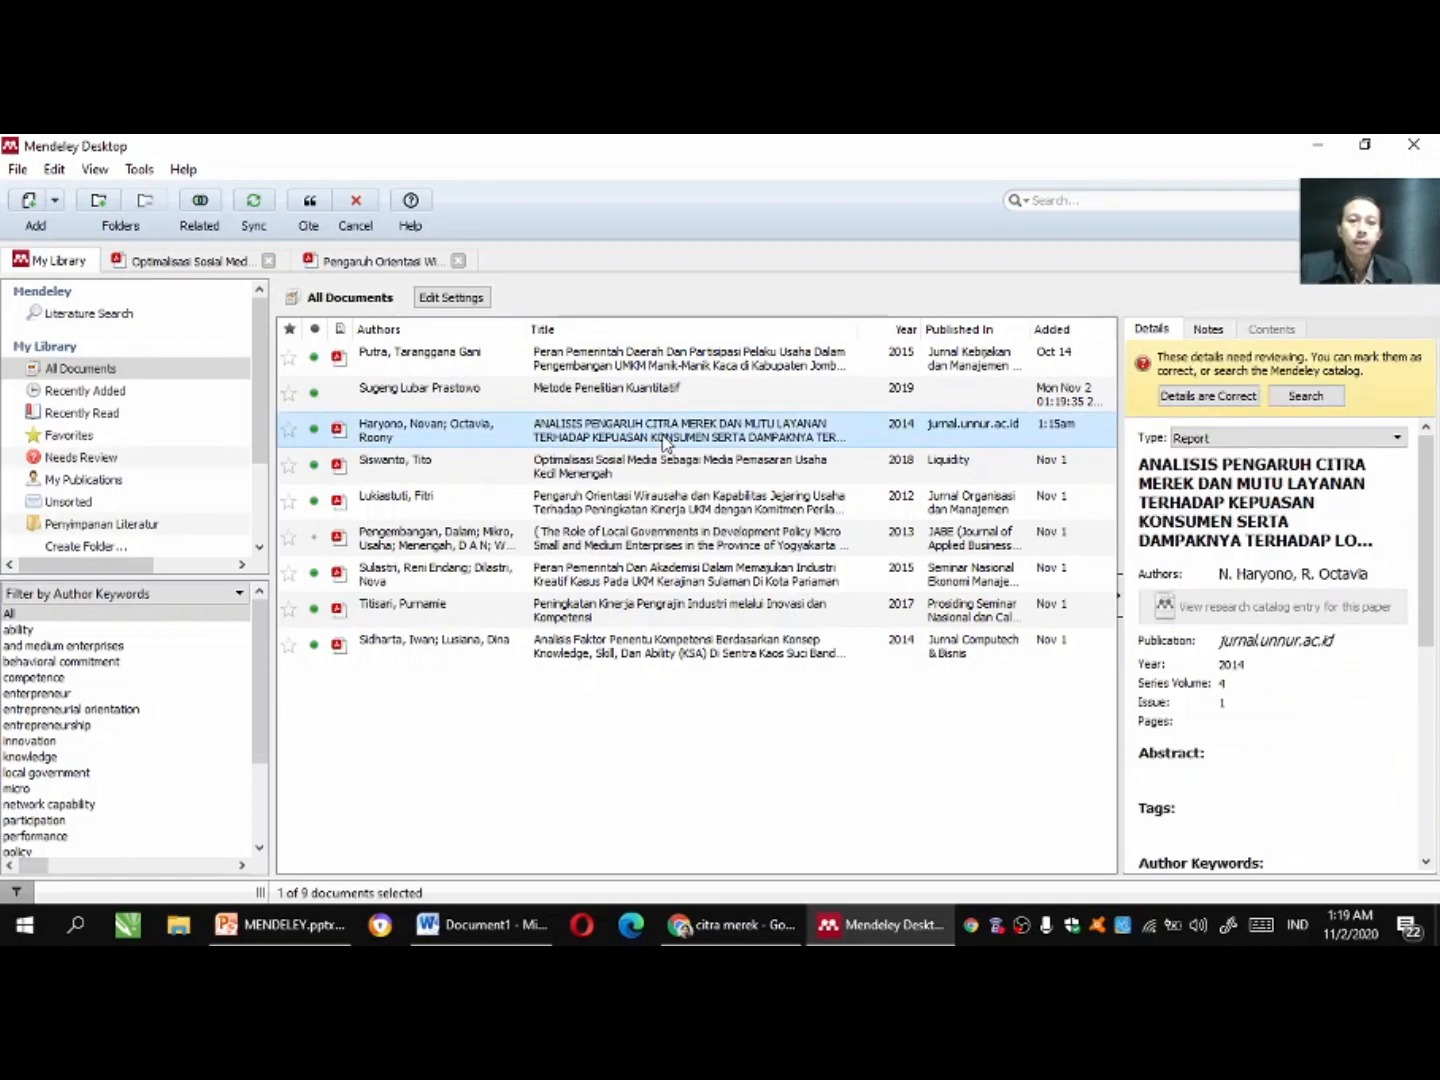
left_click(1140, 468)
left_click_drag(1139, 465, 1343, 570)
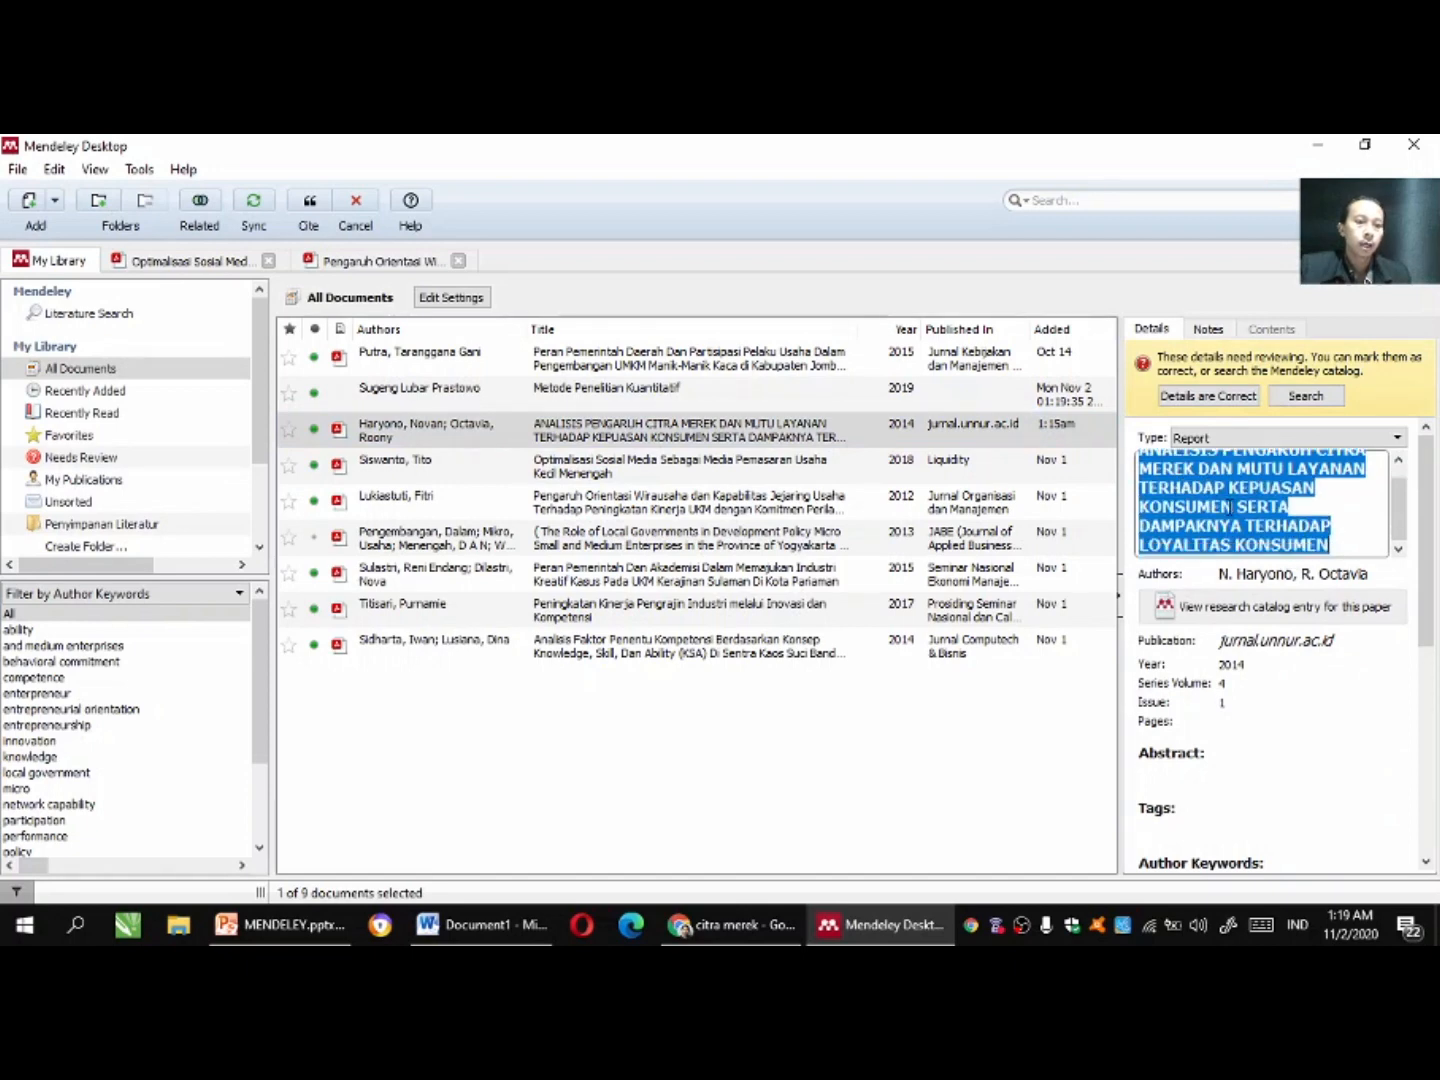
right_click(1219, 506)
left_click(1238, 601)
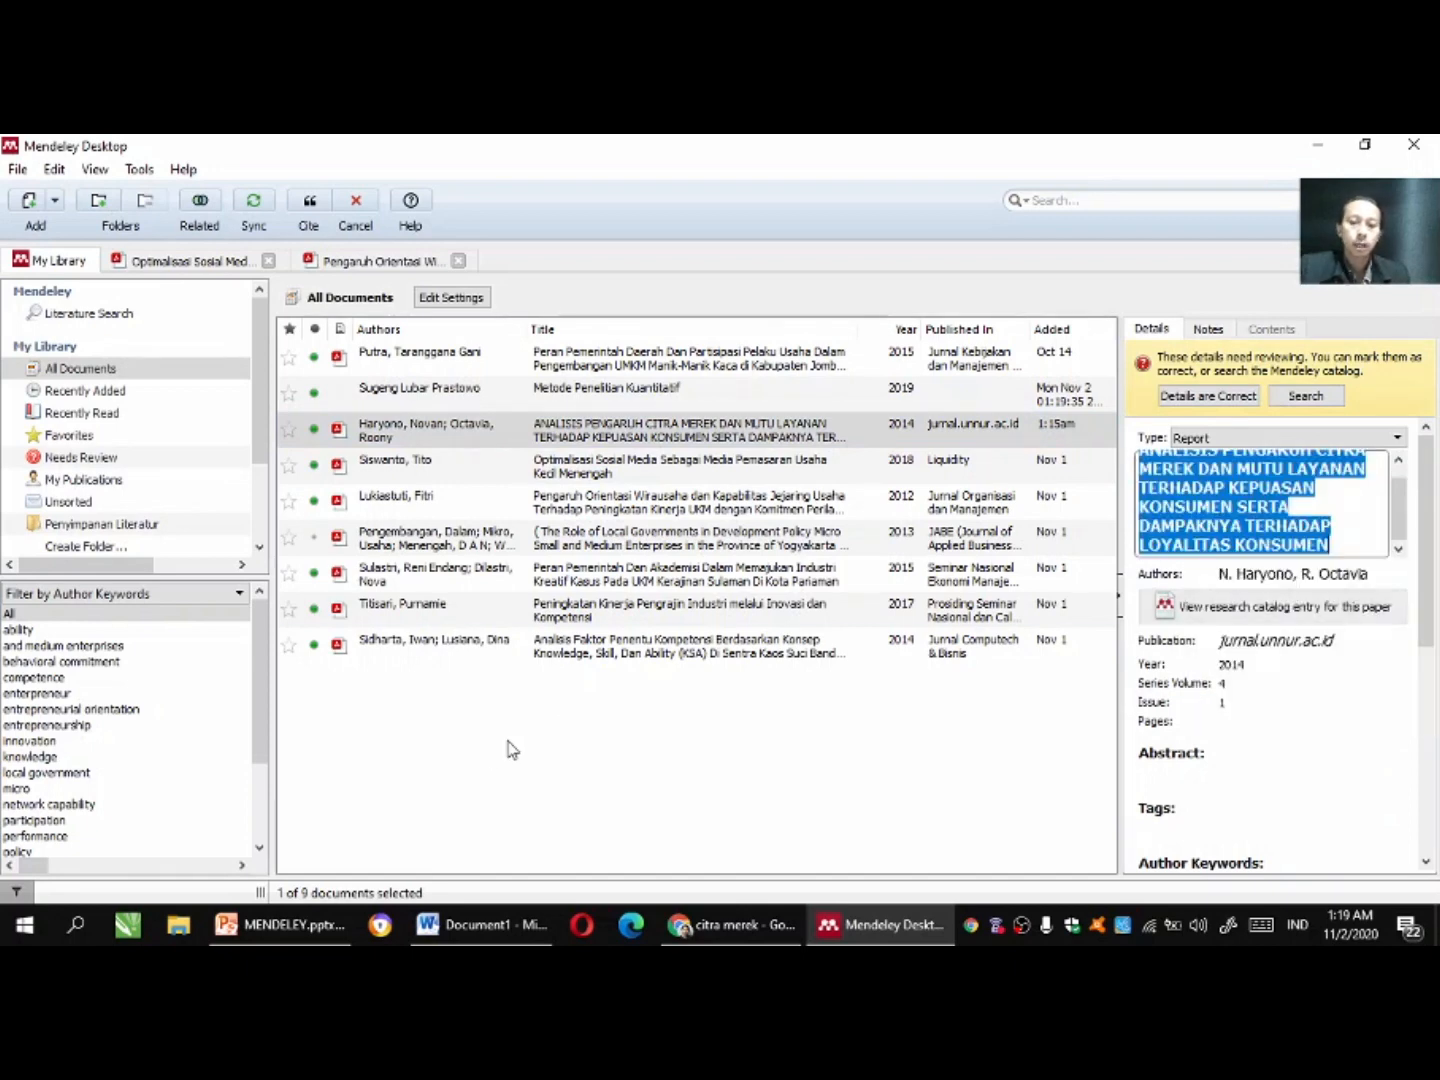
Switch to Word and insert a citation at the end of the paraphrase, finding the 2014 article by its copied title.
left_click(454, 915)
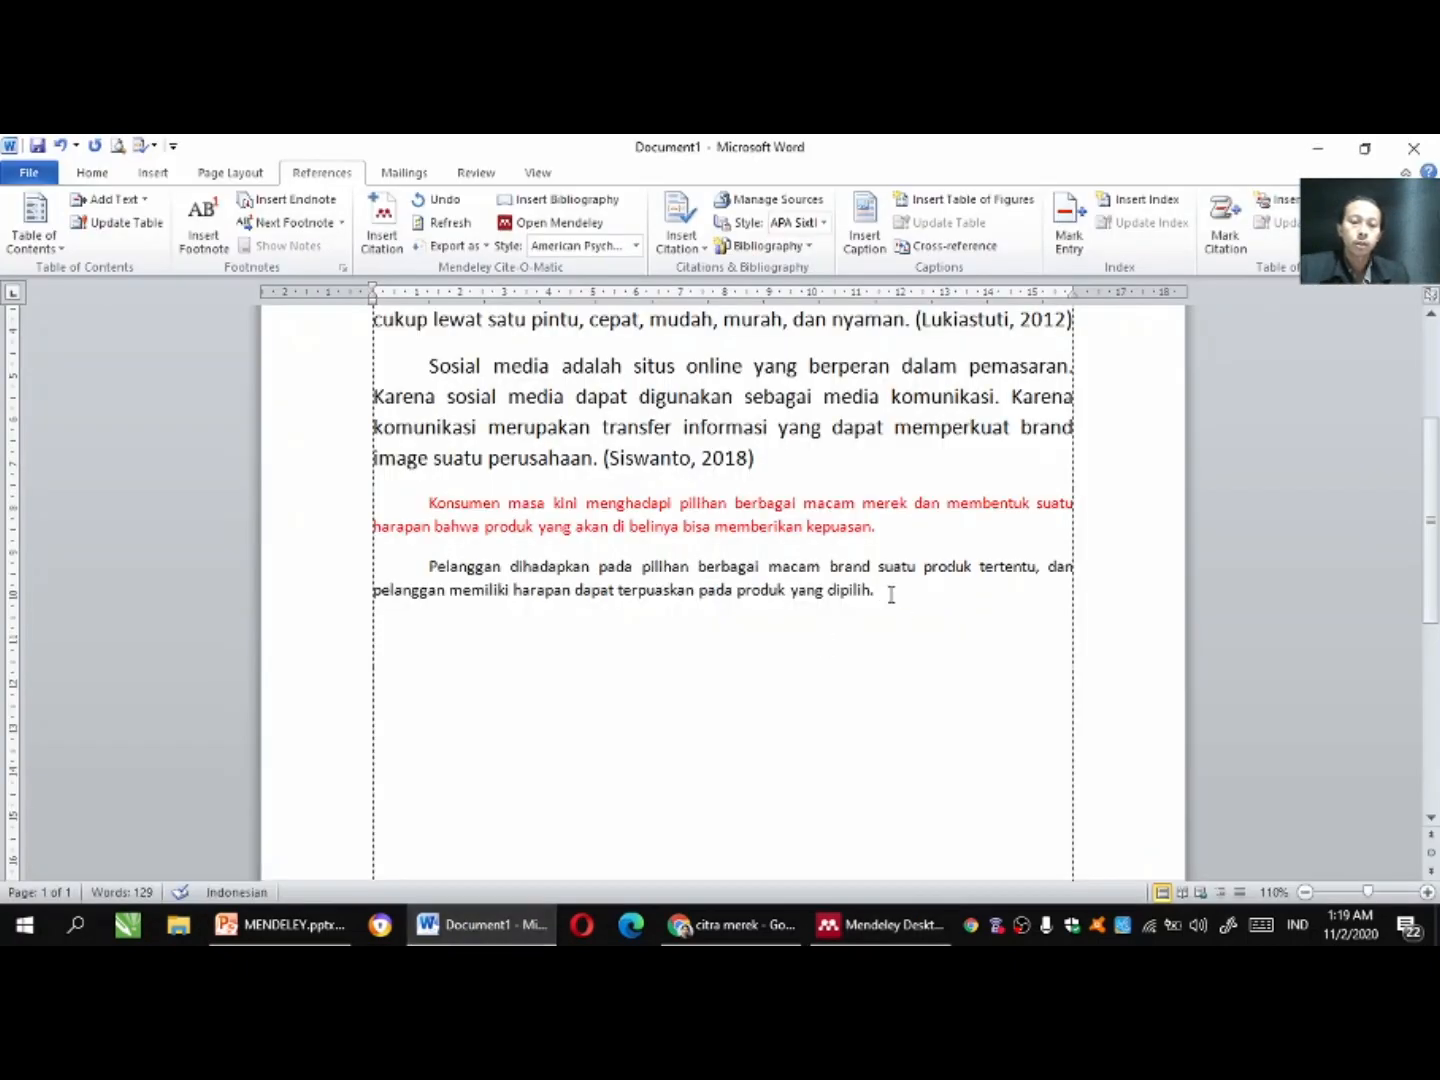
left_click(384, 224)
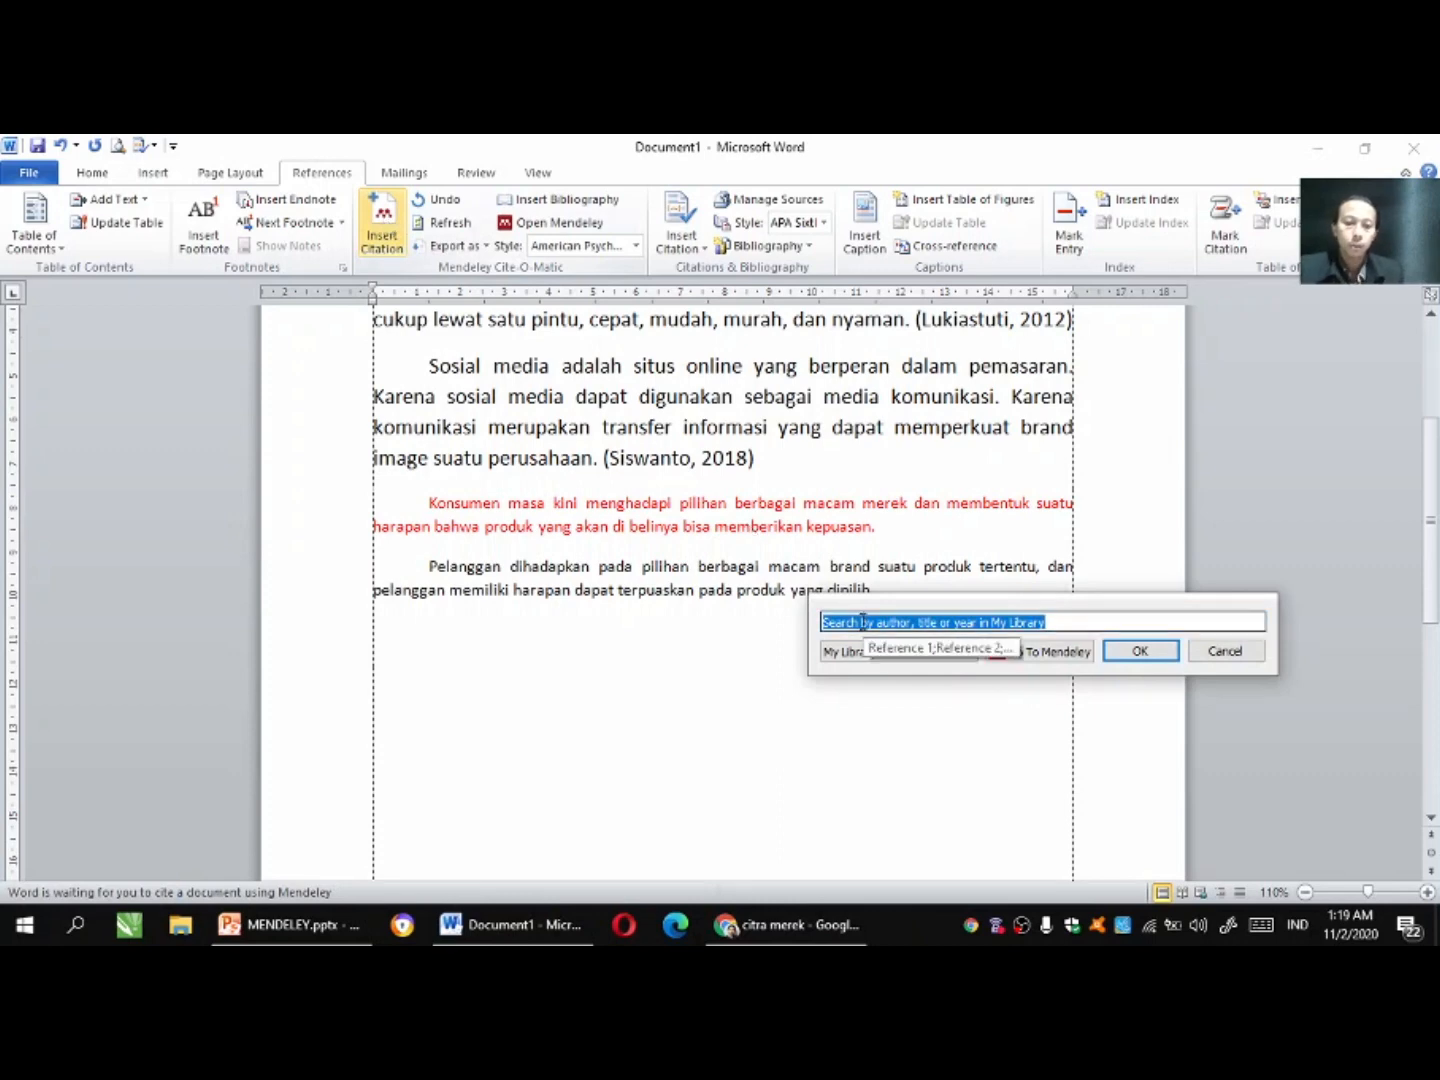
key("ctrl+v")
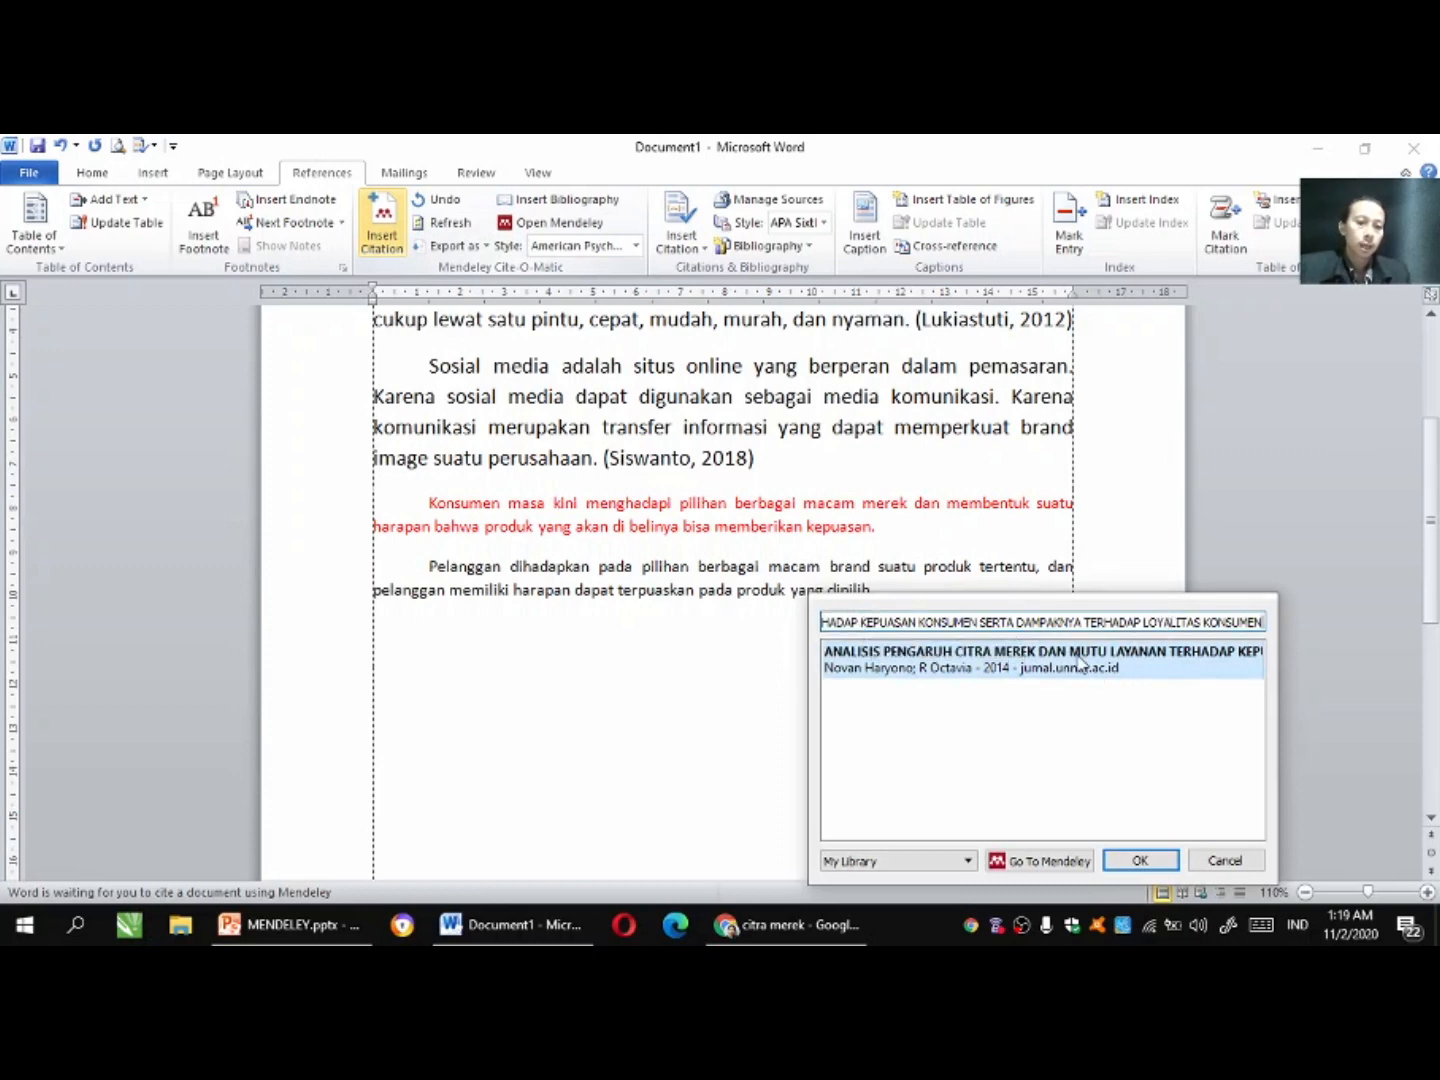
left_click(1080, 660)
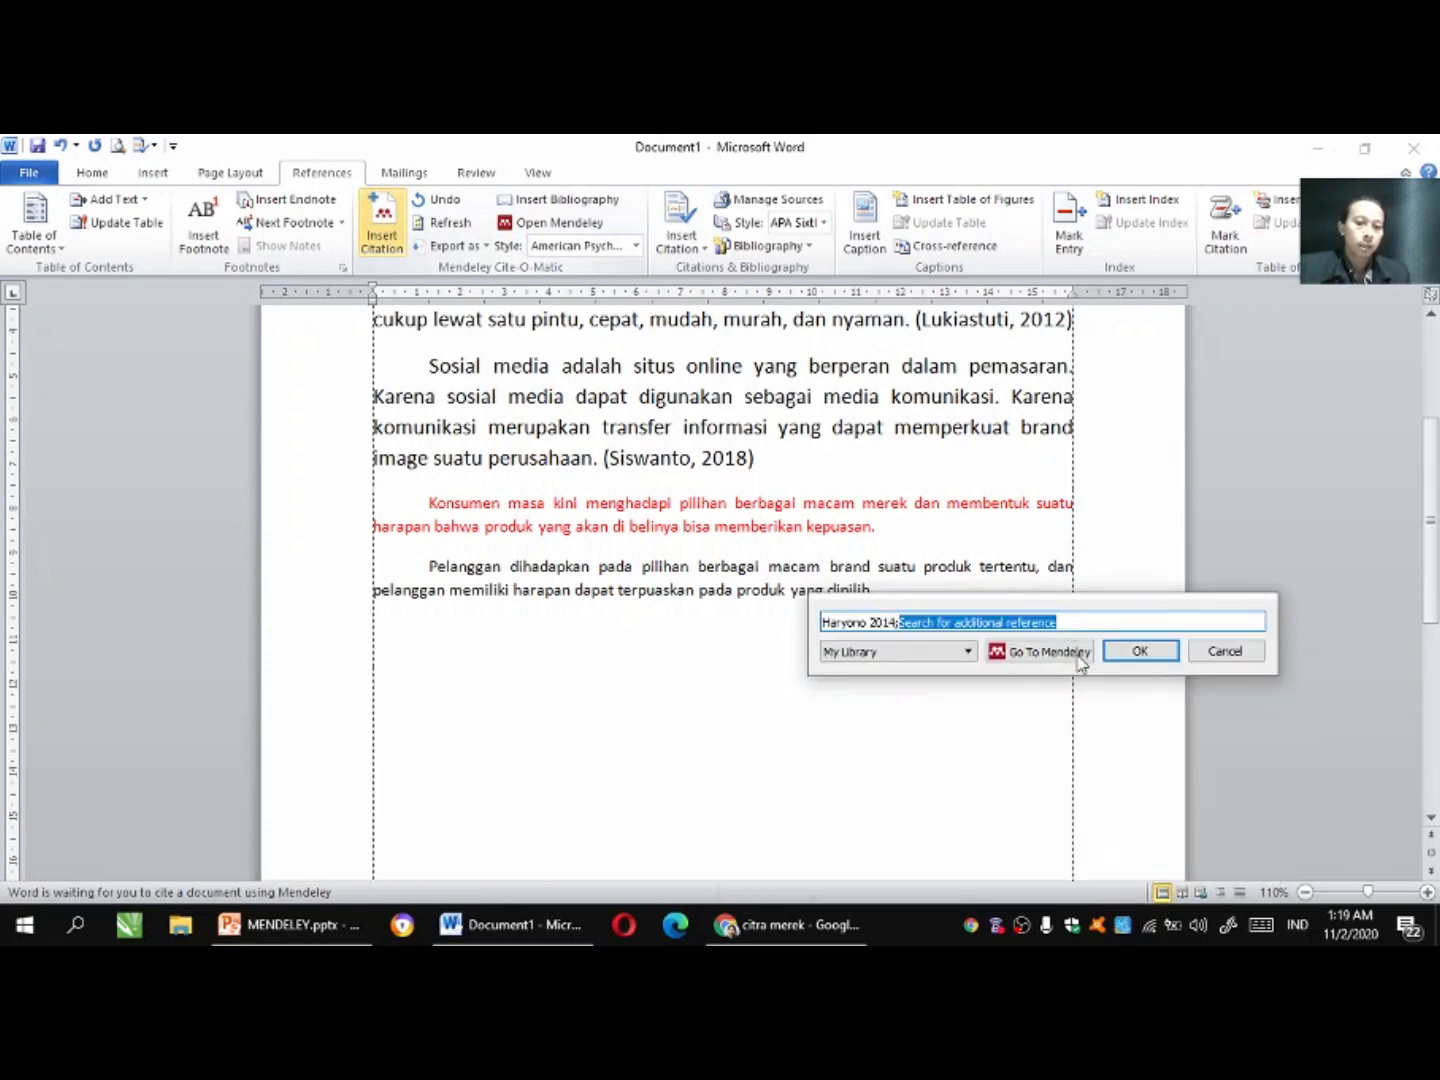
left_click(1134, 652)
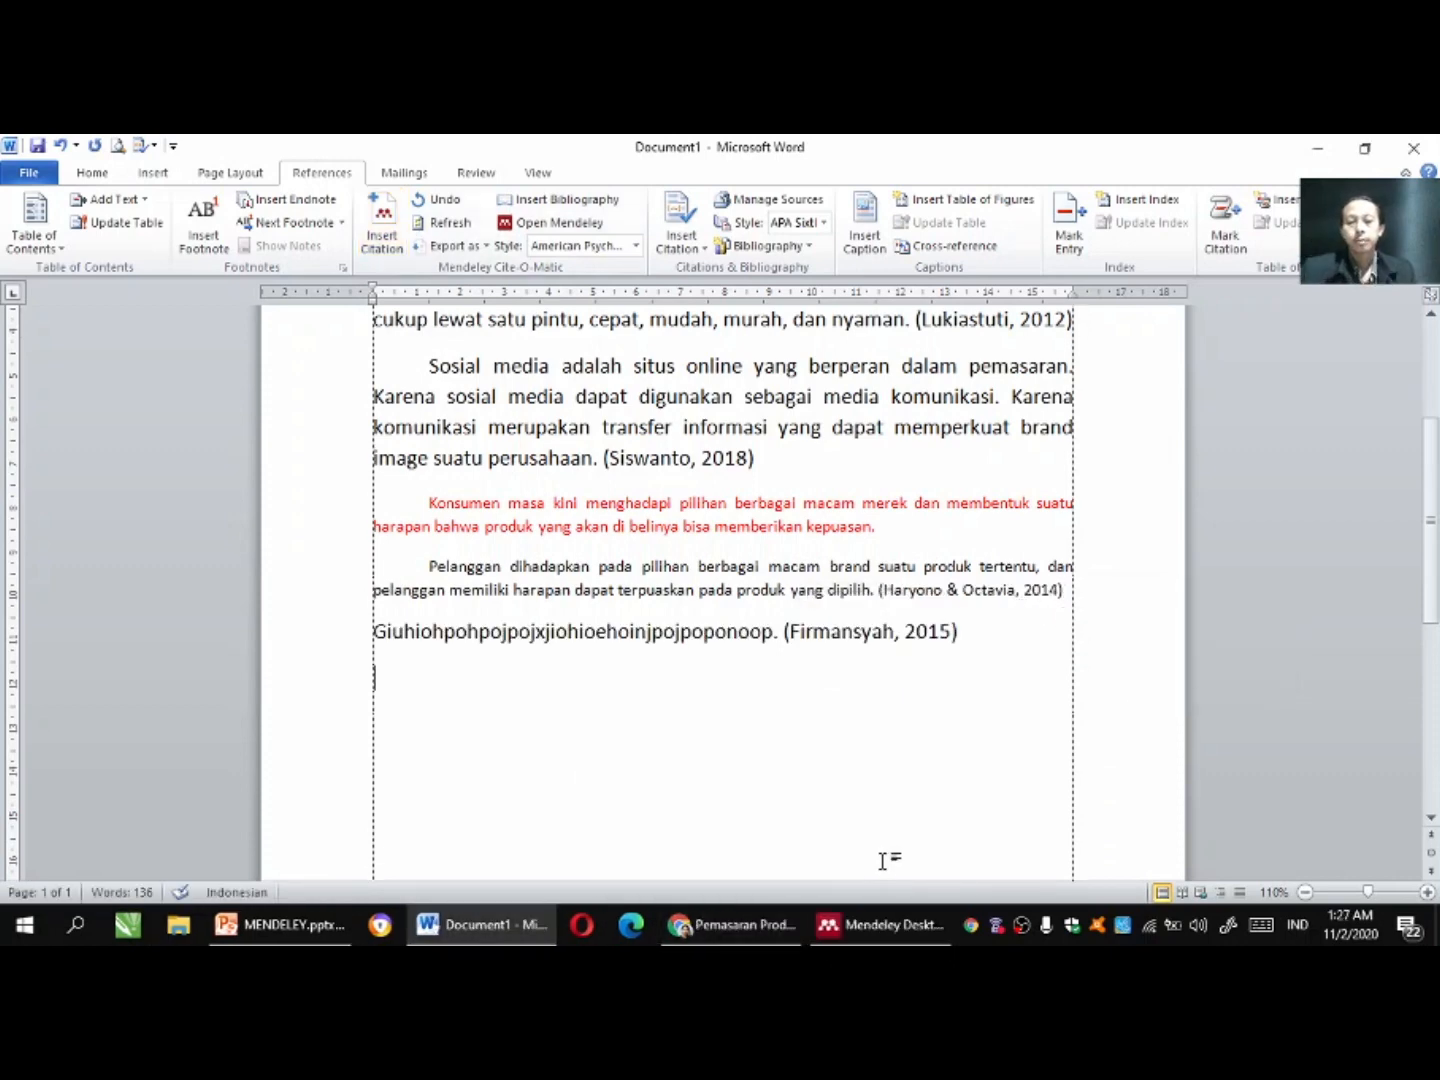
Switch to Chrome, open google.com, search for "suara merdeka" and open the suaramerdeka.com site.
mouse_move(757, 924)
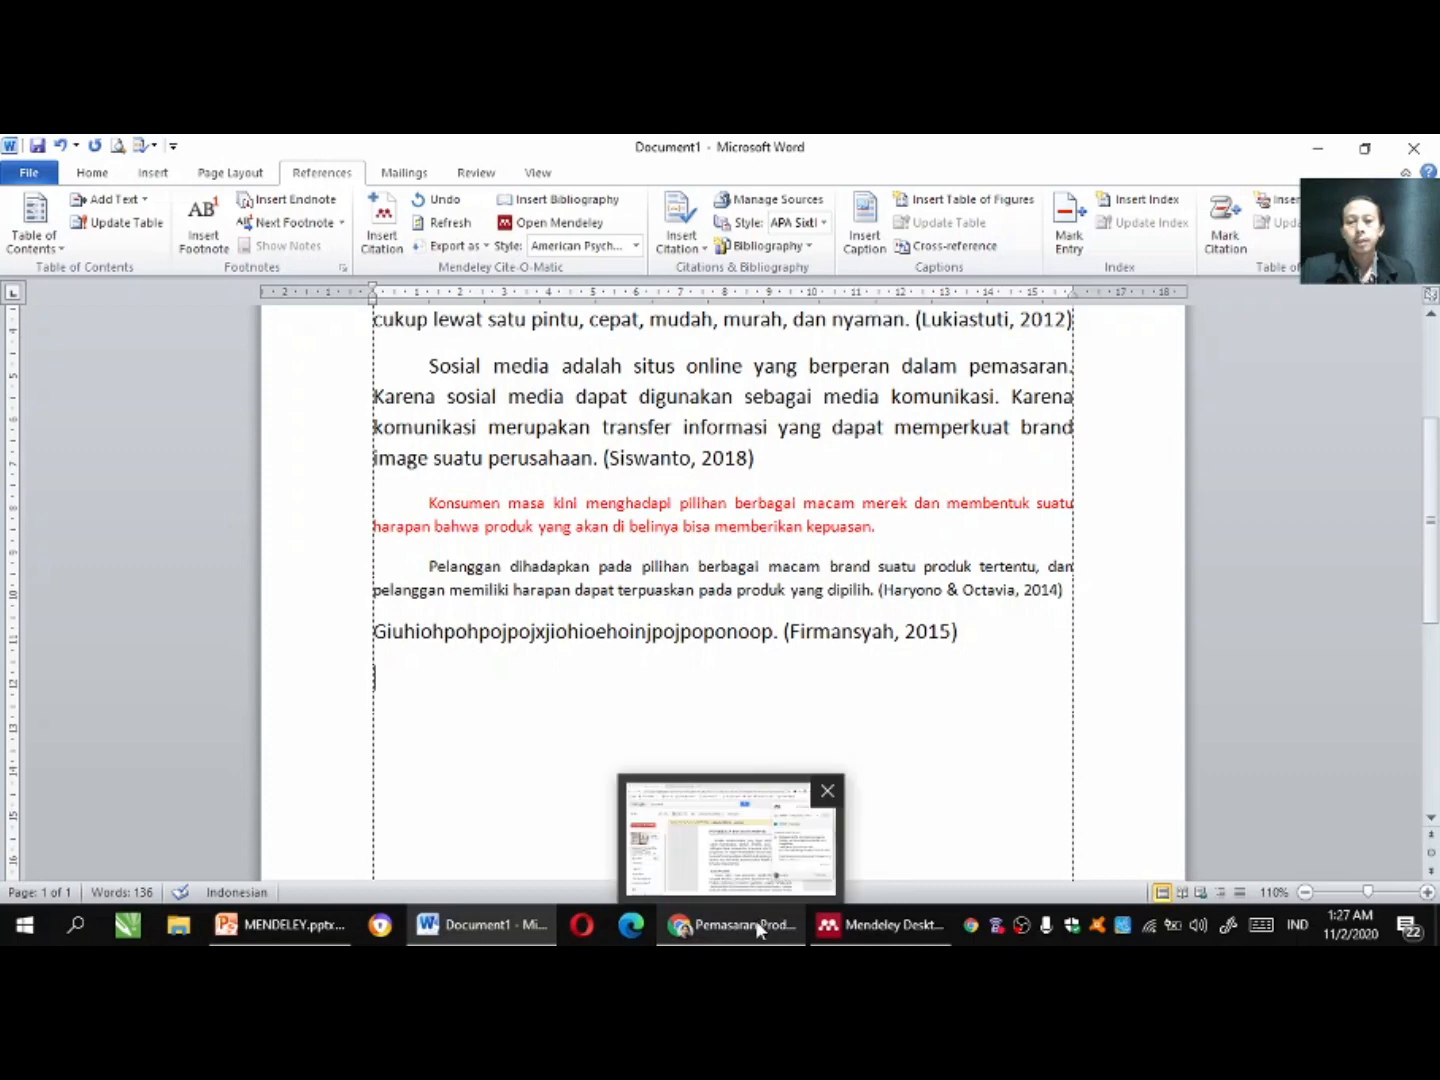
left_click(755, 920)
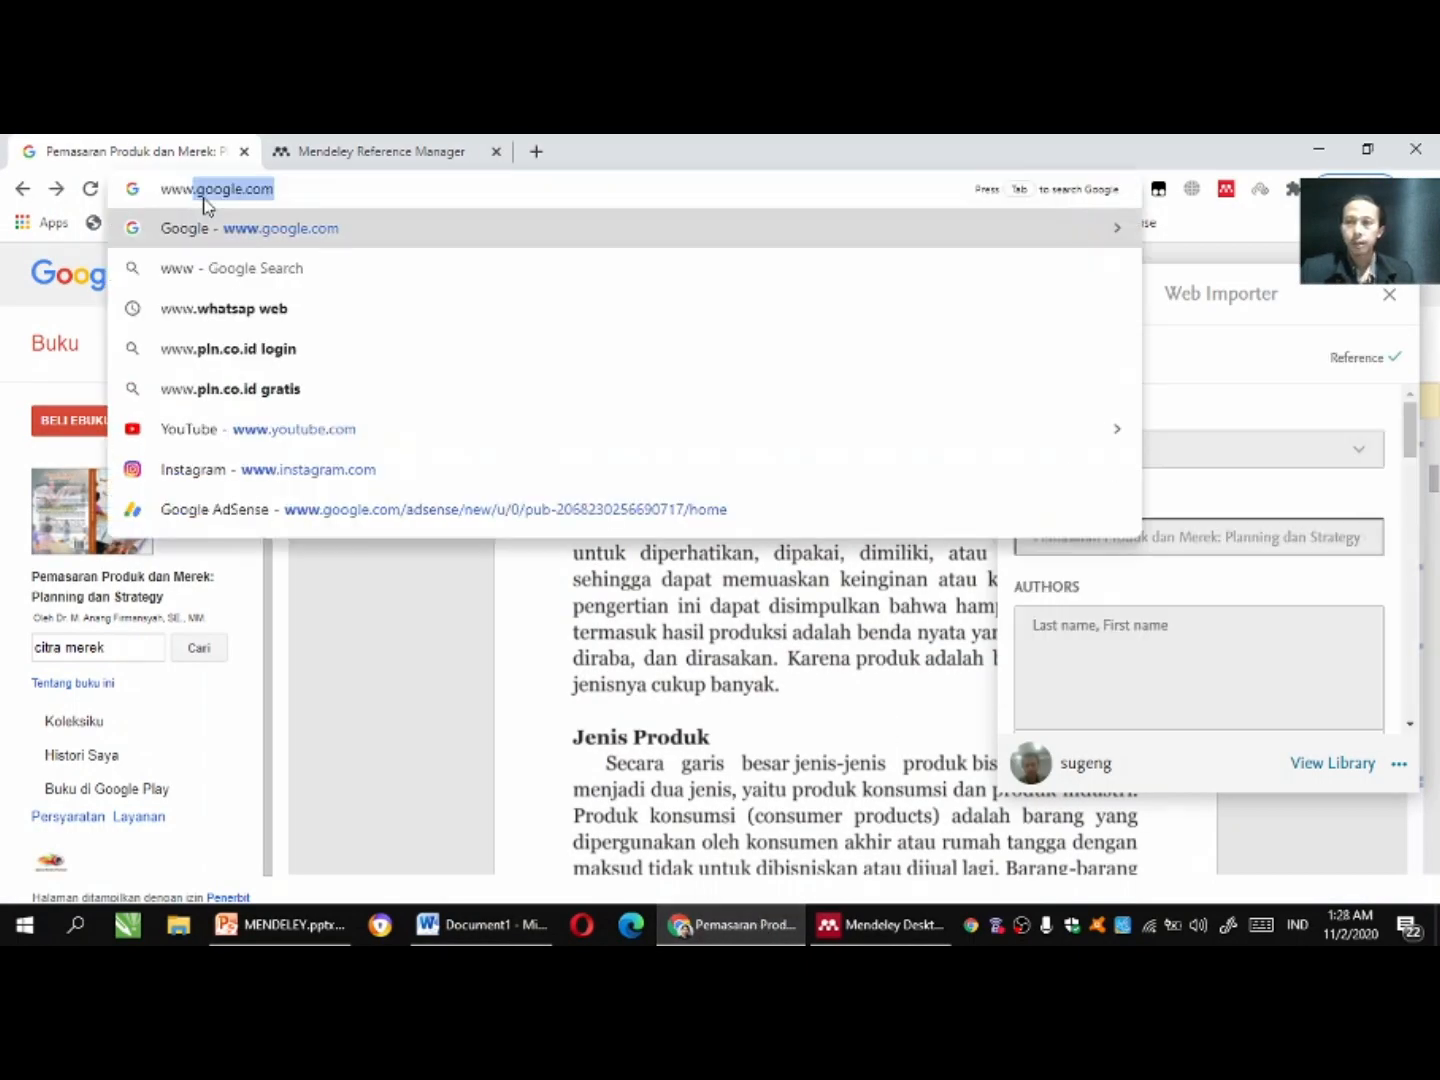
key("Return")
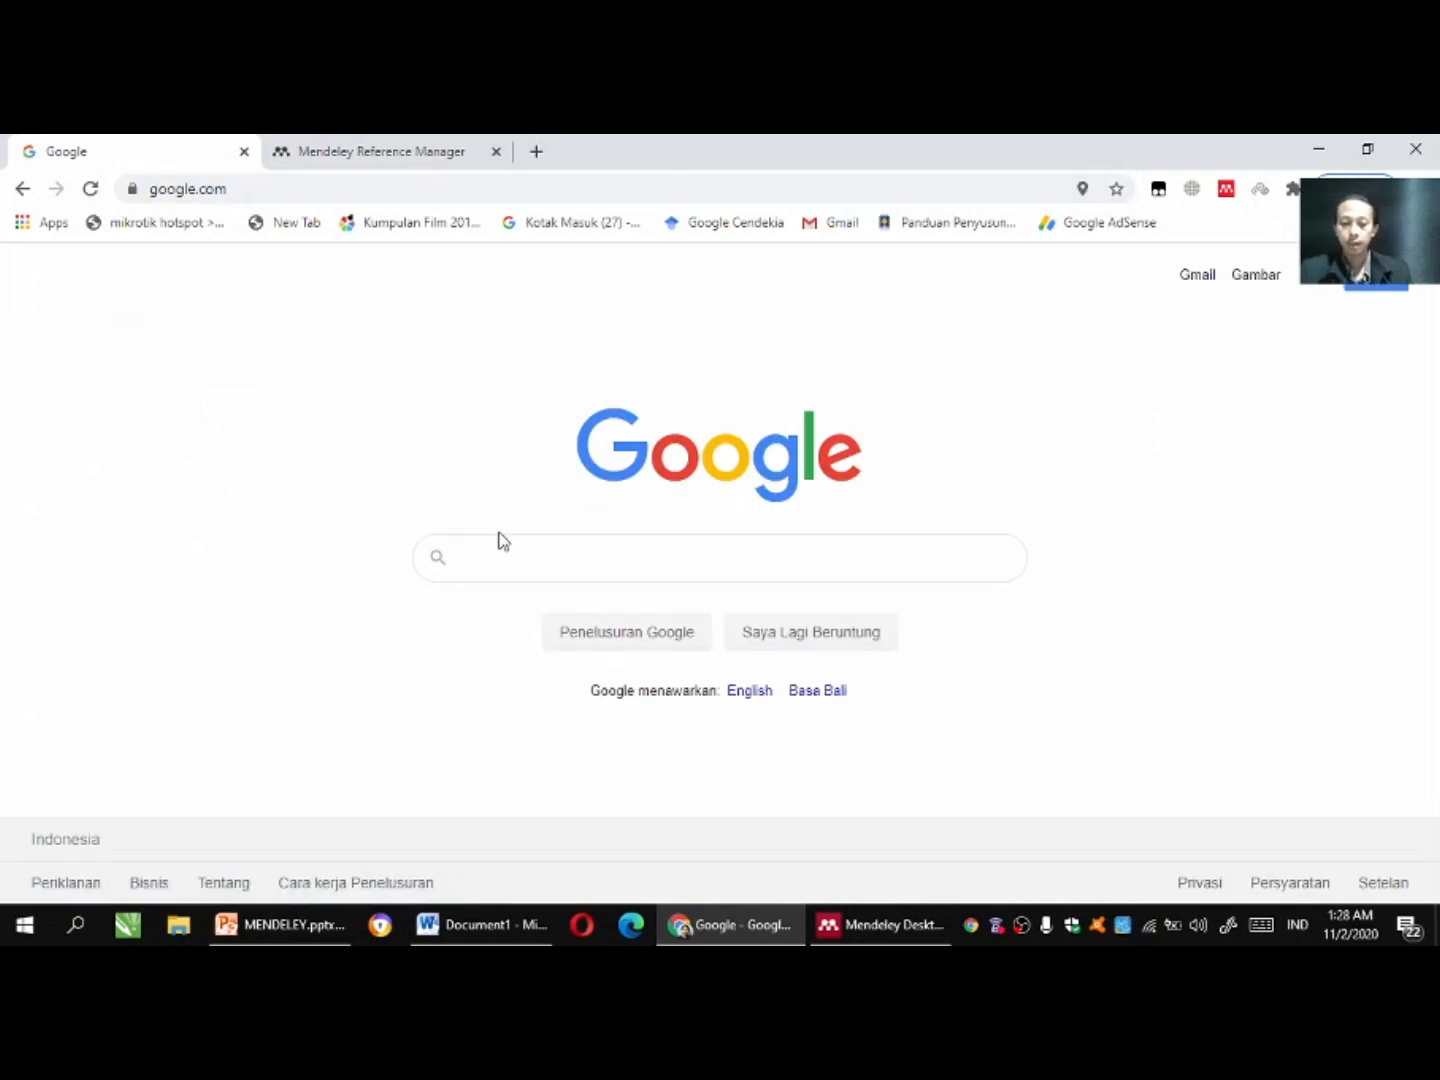
left_click(503, 541)
type("su")
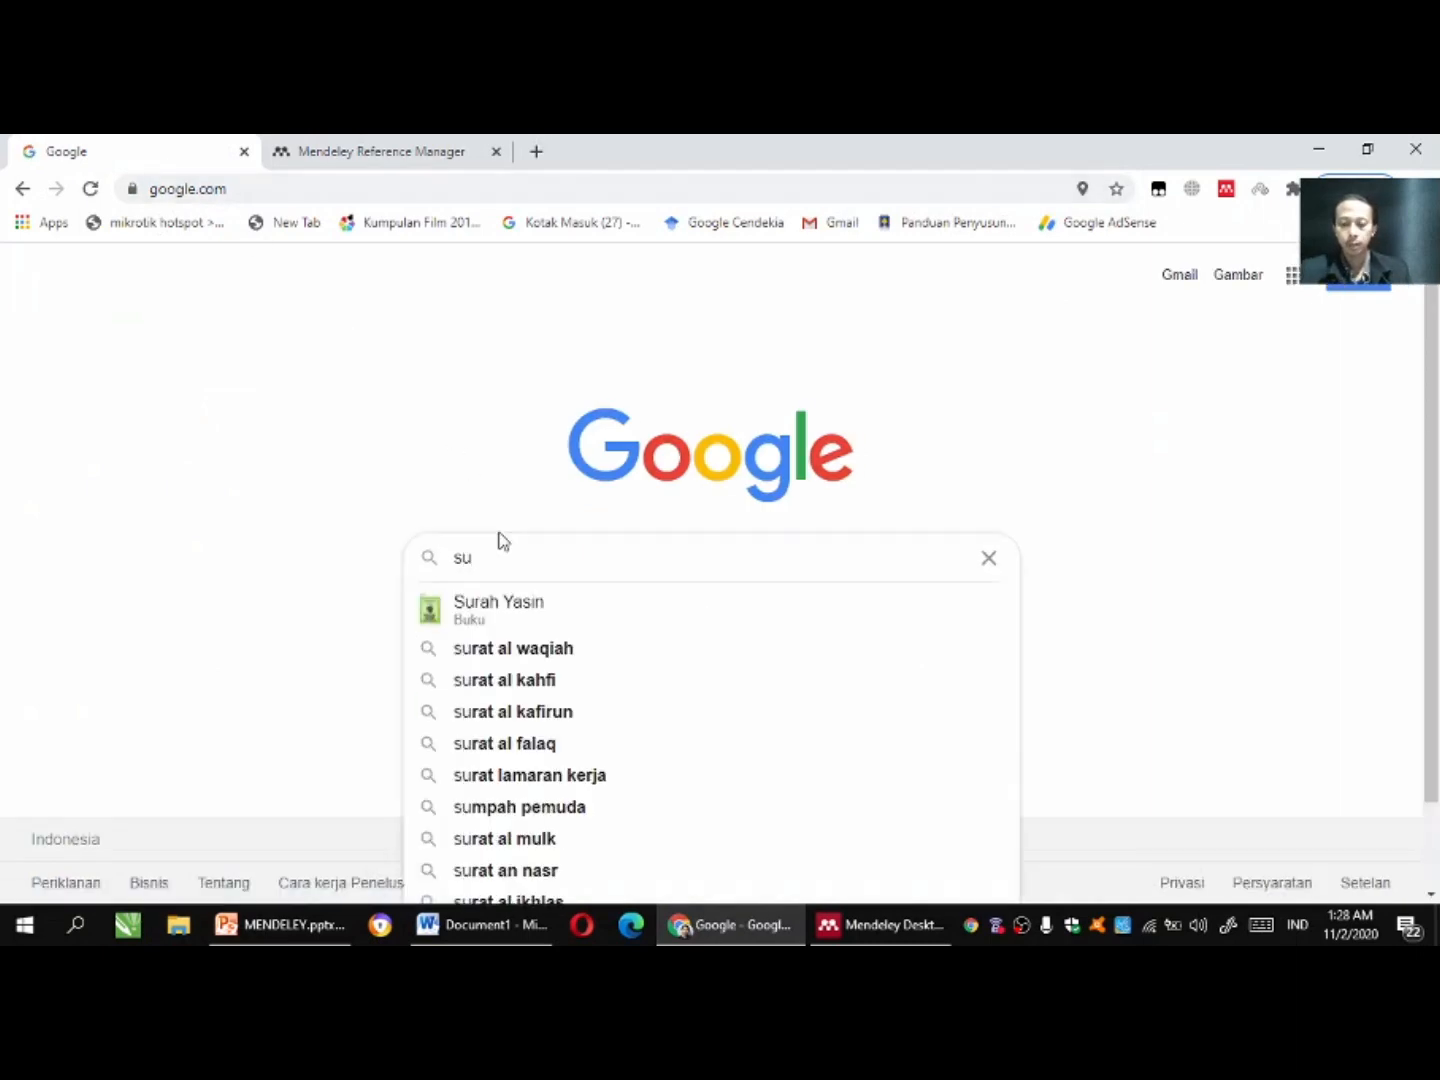
type("ara merde")
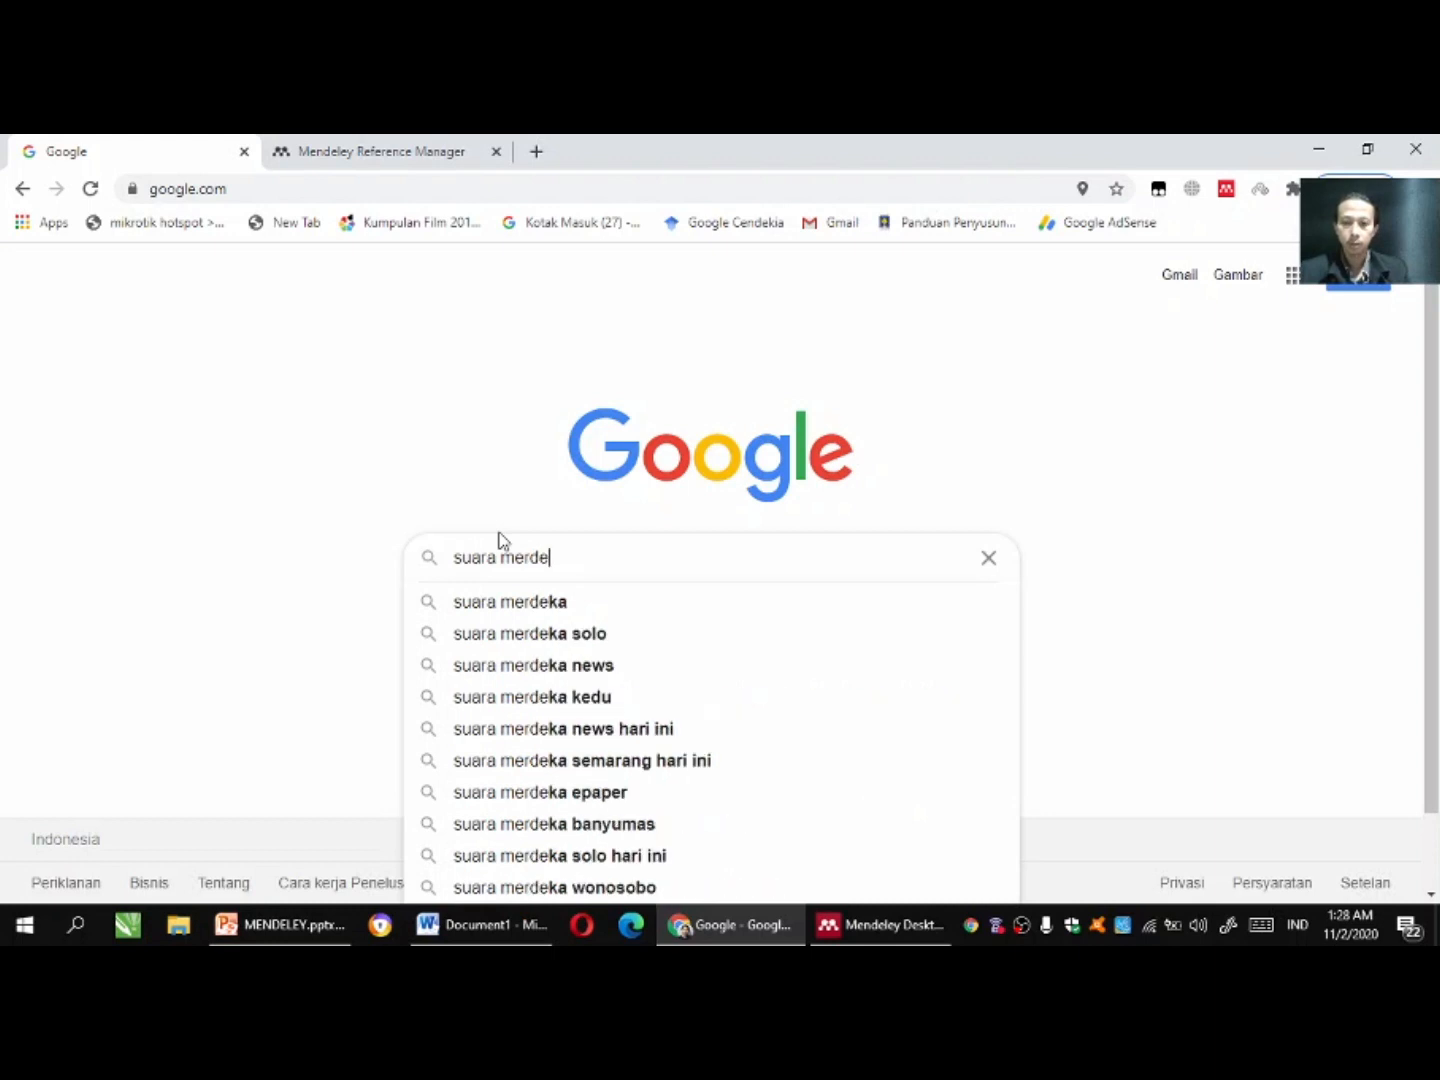
left_click(516, 603)
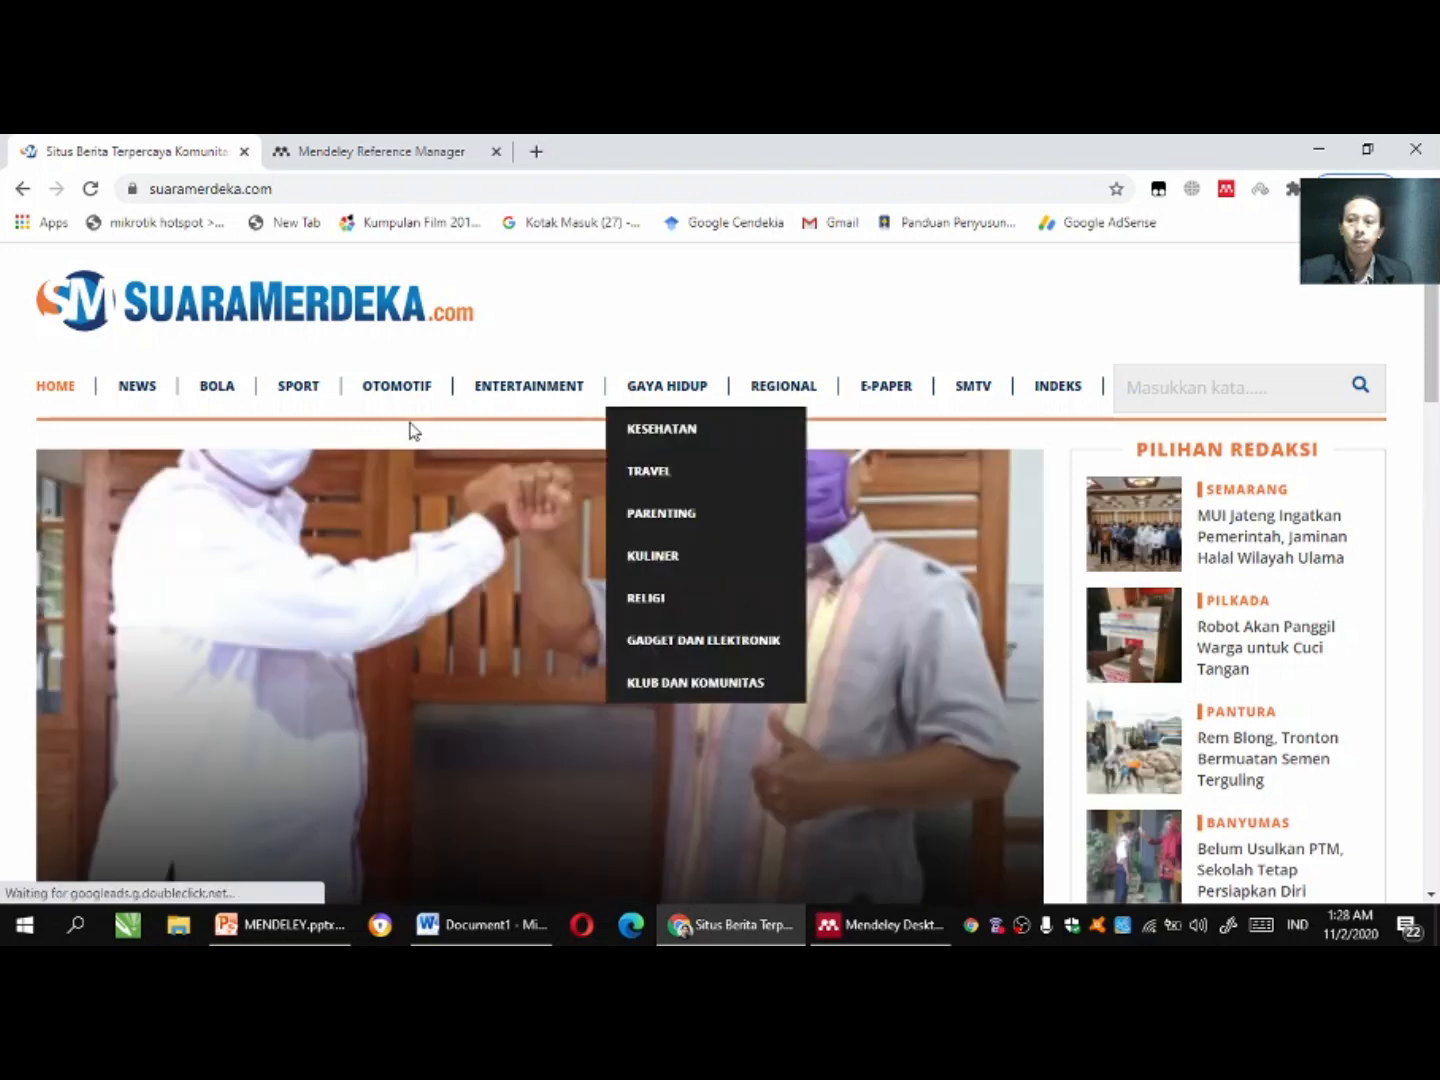
Open the article "Robot Akan Panggil Warga untuk Cuci Tangan" from the site's news section and go to its body text.
left_click(137, 396)
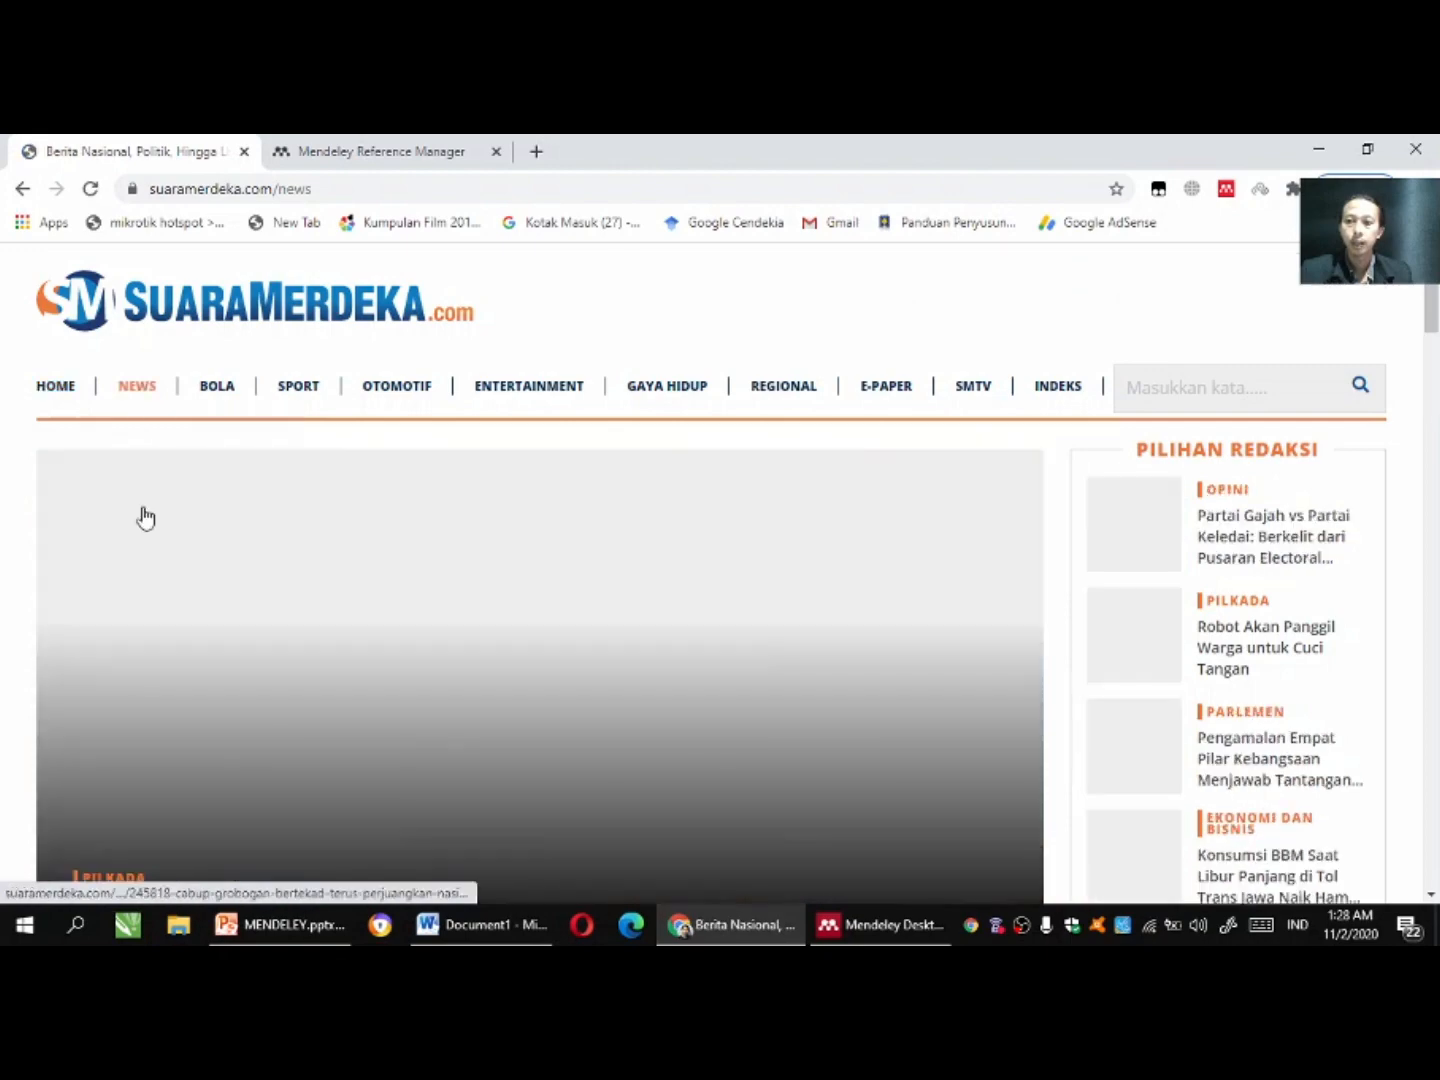
left_click_drag(1431, 287, 1431, 364)
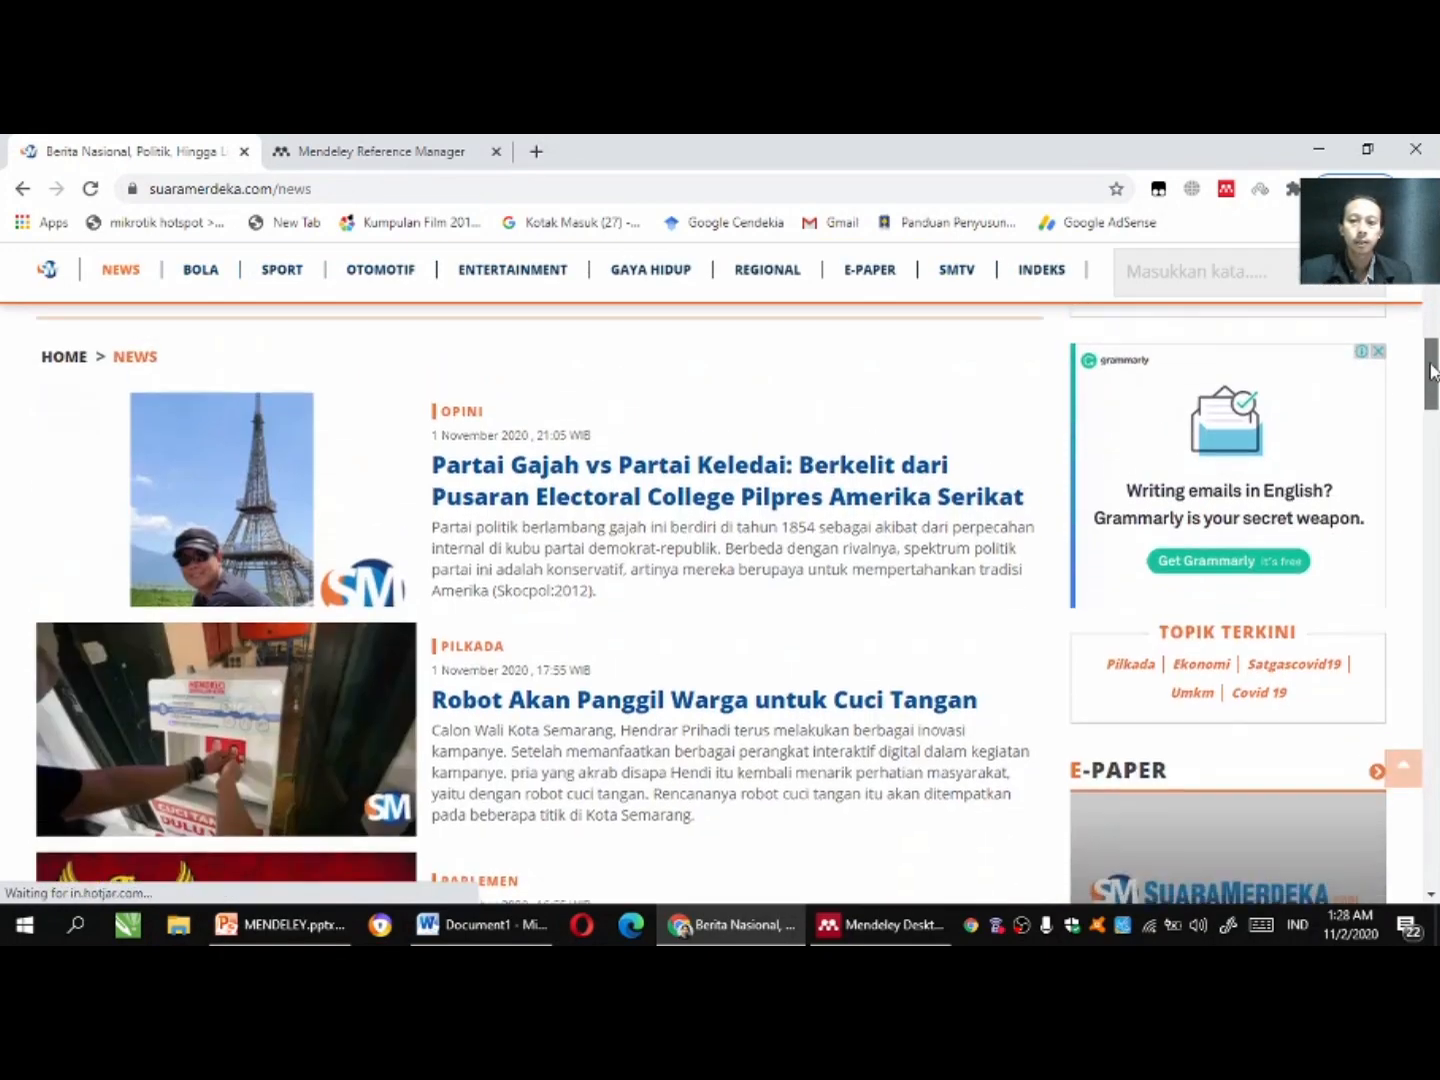
left_click(656, 700)
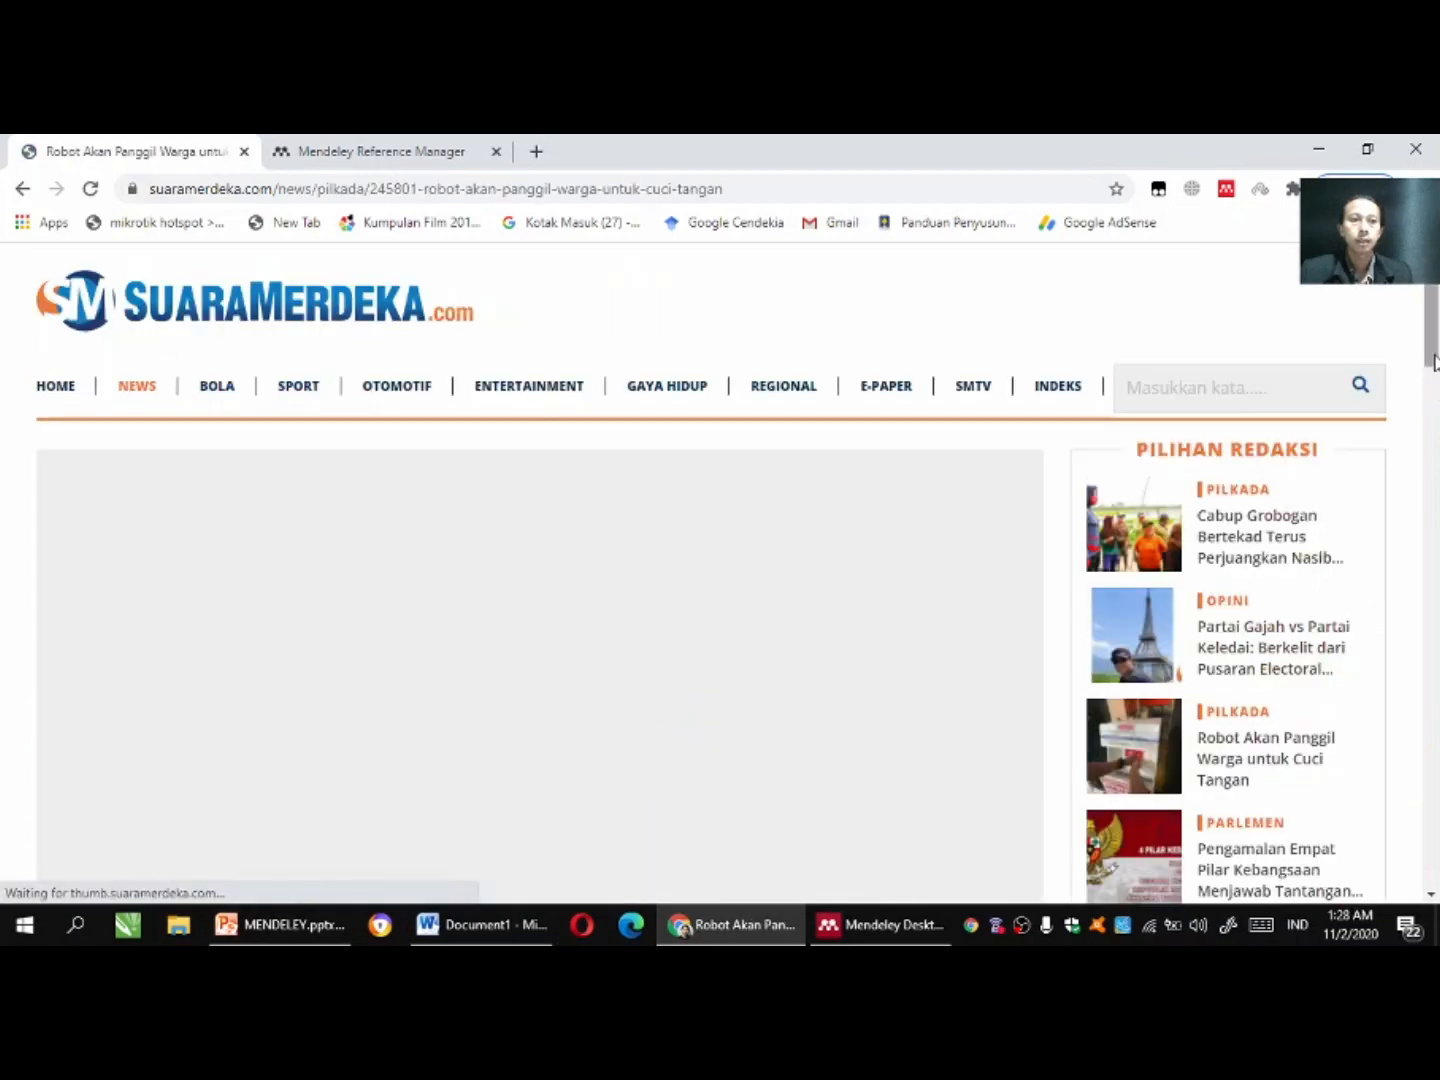
left_click_drag(1435, 368, 1437, 496)
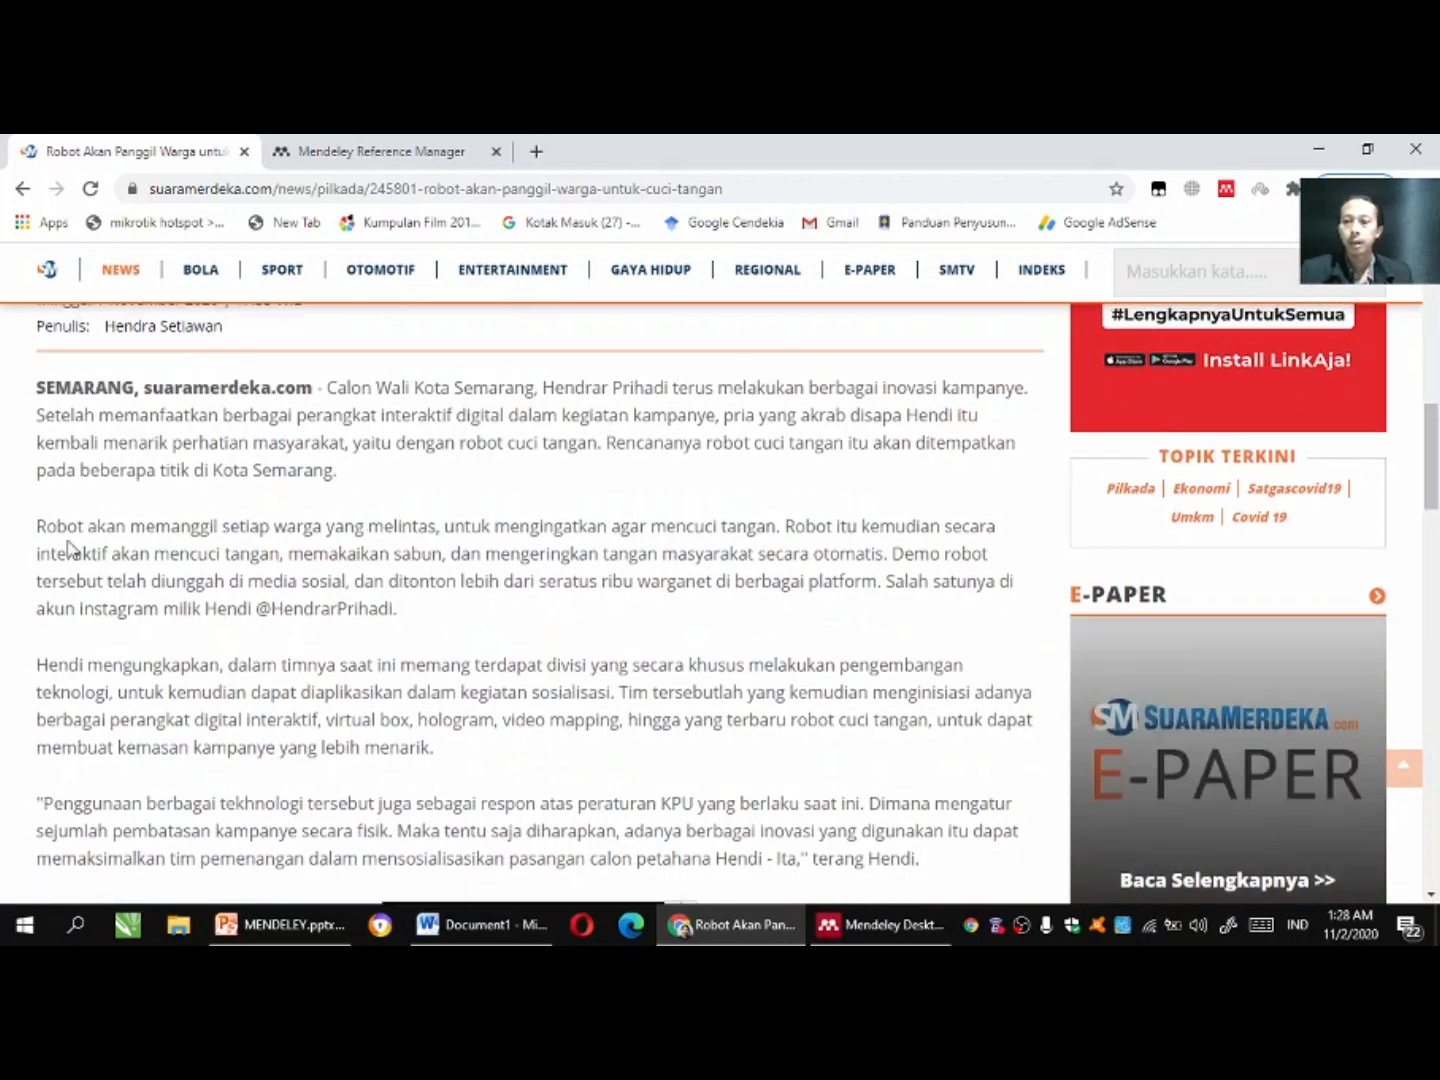
Copy the article paragraph beginning "Robot akan memanggil setiap warga" into the Word document below the last cited line.
left_click_drag(38, 528, 420, 620)
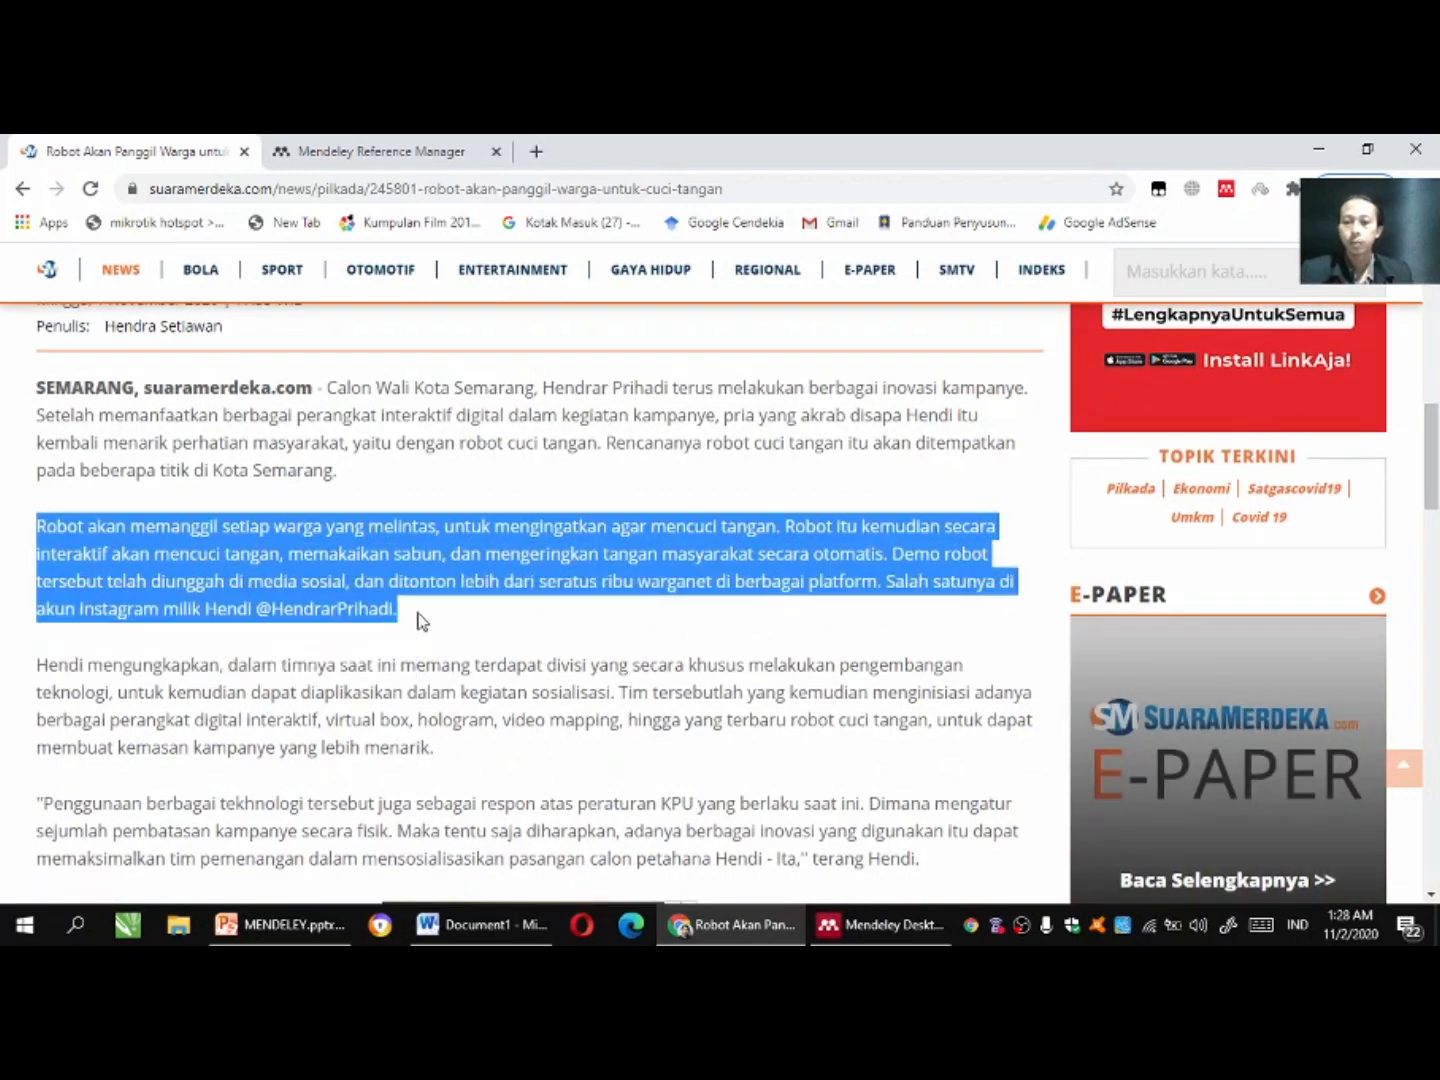
right_click(301, 566)
left_click(330, 590)
left_click(455, 925)
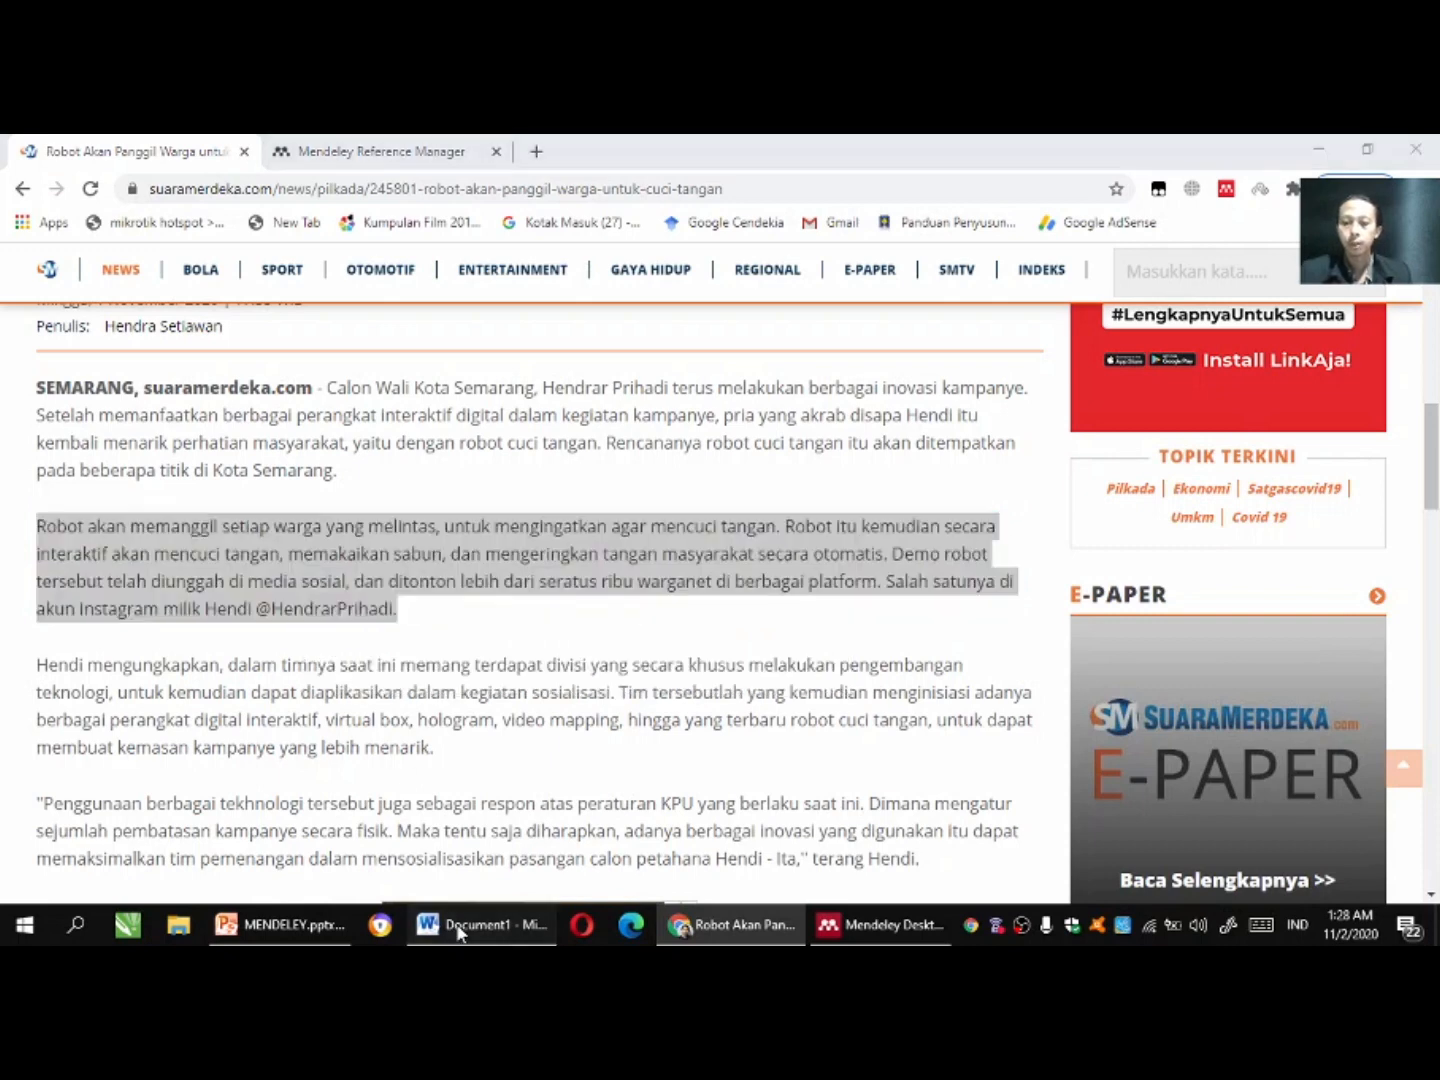
key("ctrl+v")
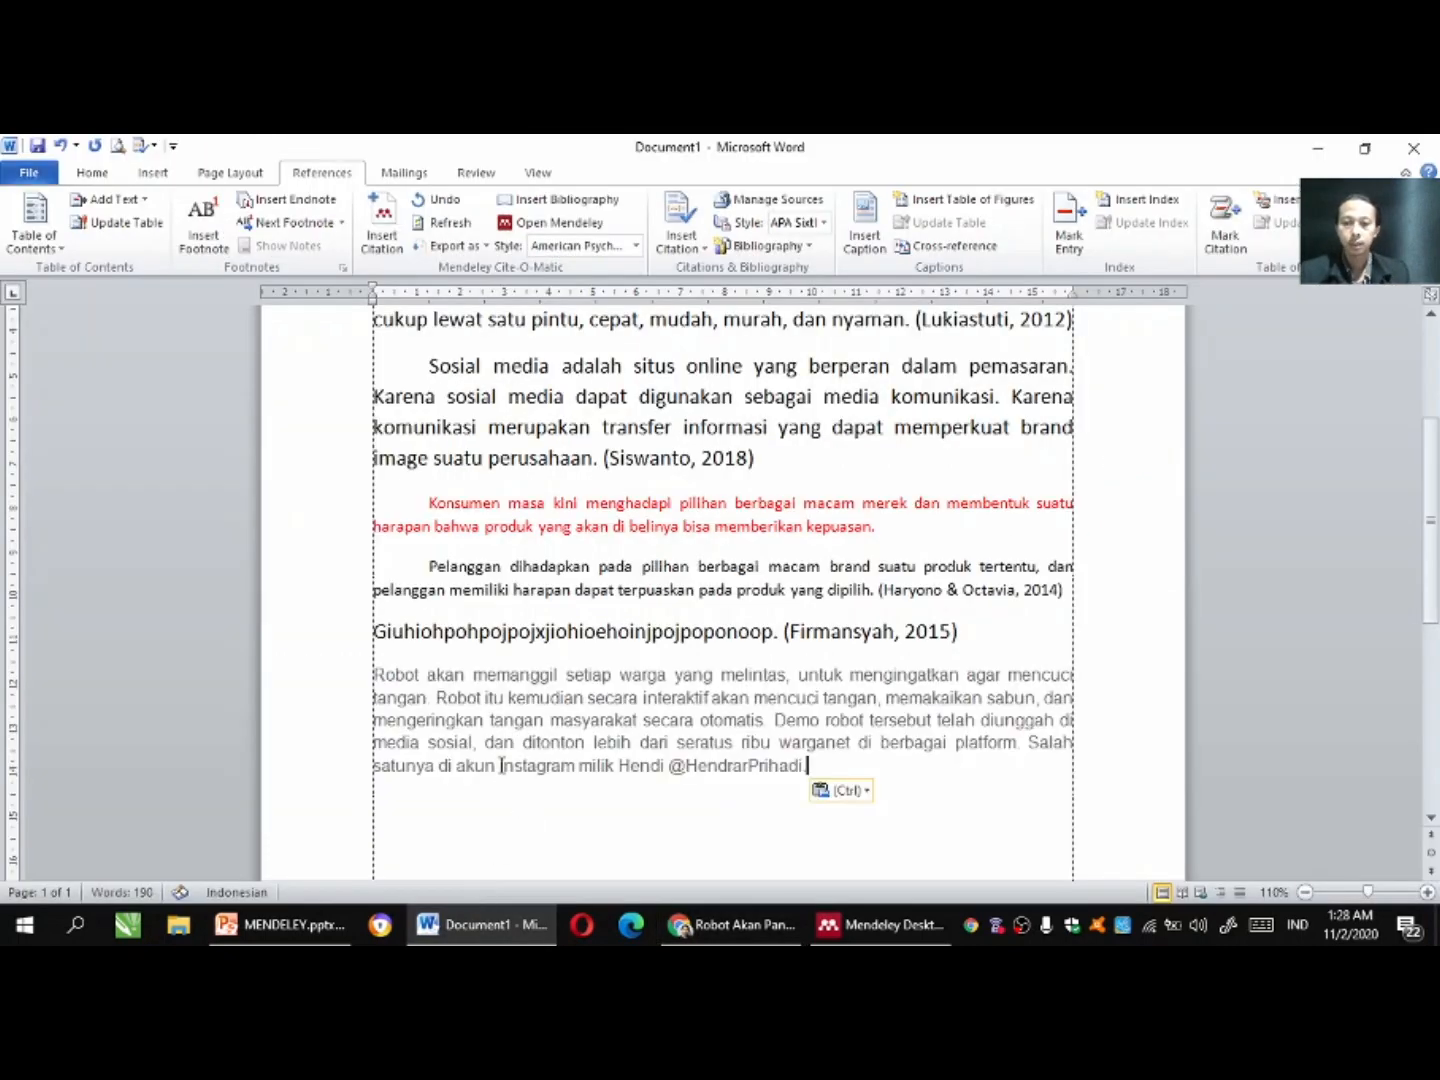
Set the font colour of the pasted paragraph beginning "Robot akan memanggil" to Automatic and place the cursor at its end.
left_click_drag(371, 676, 812, 782)
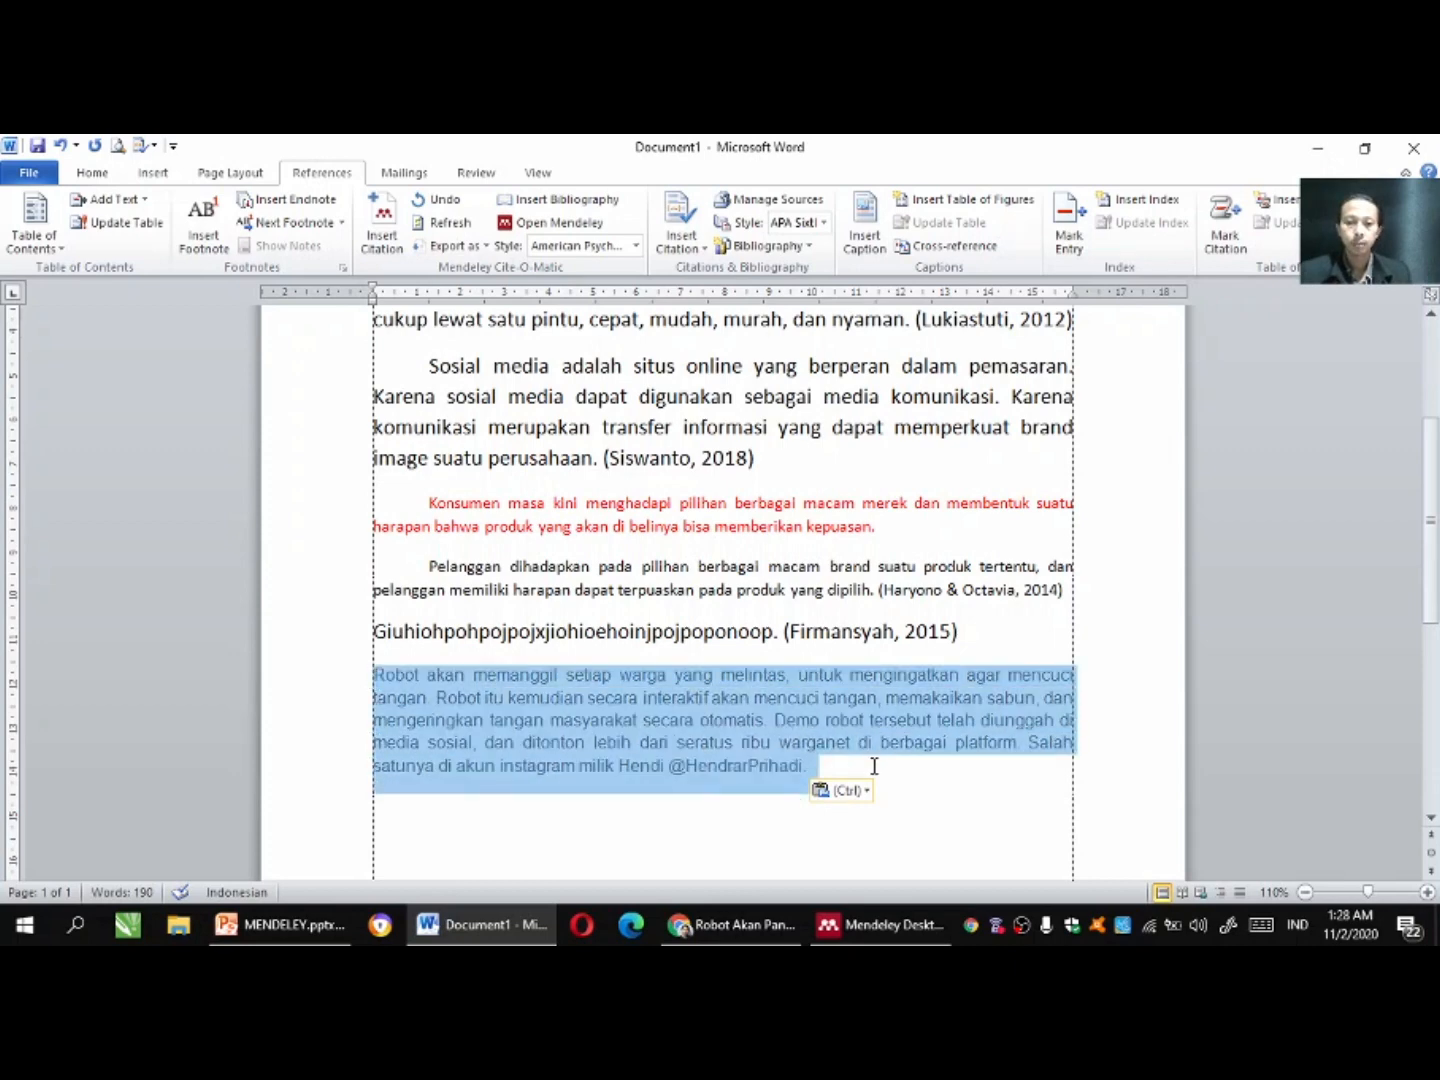
left_click(94, 172)
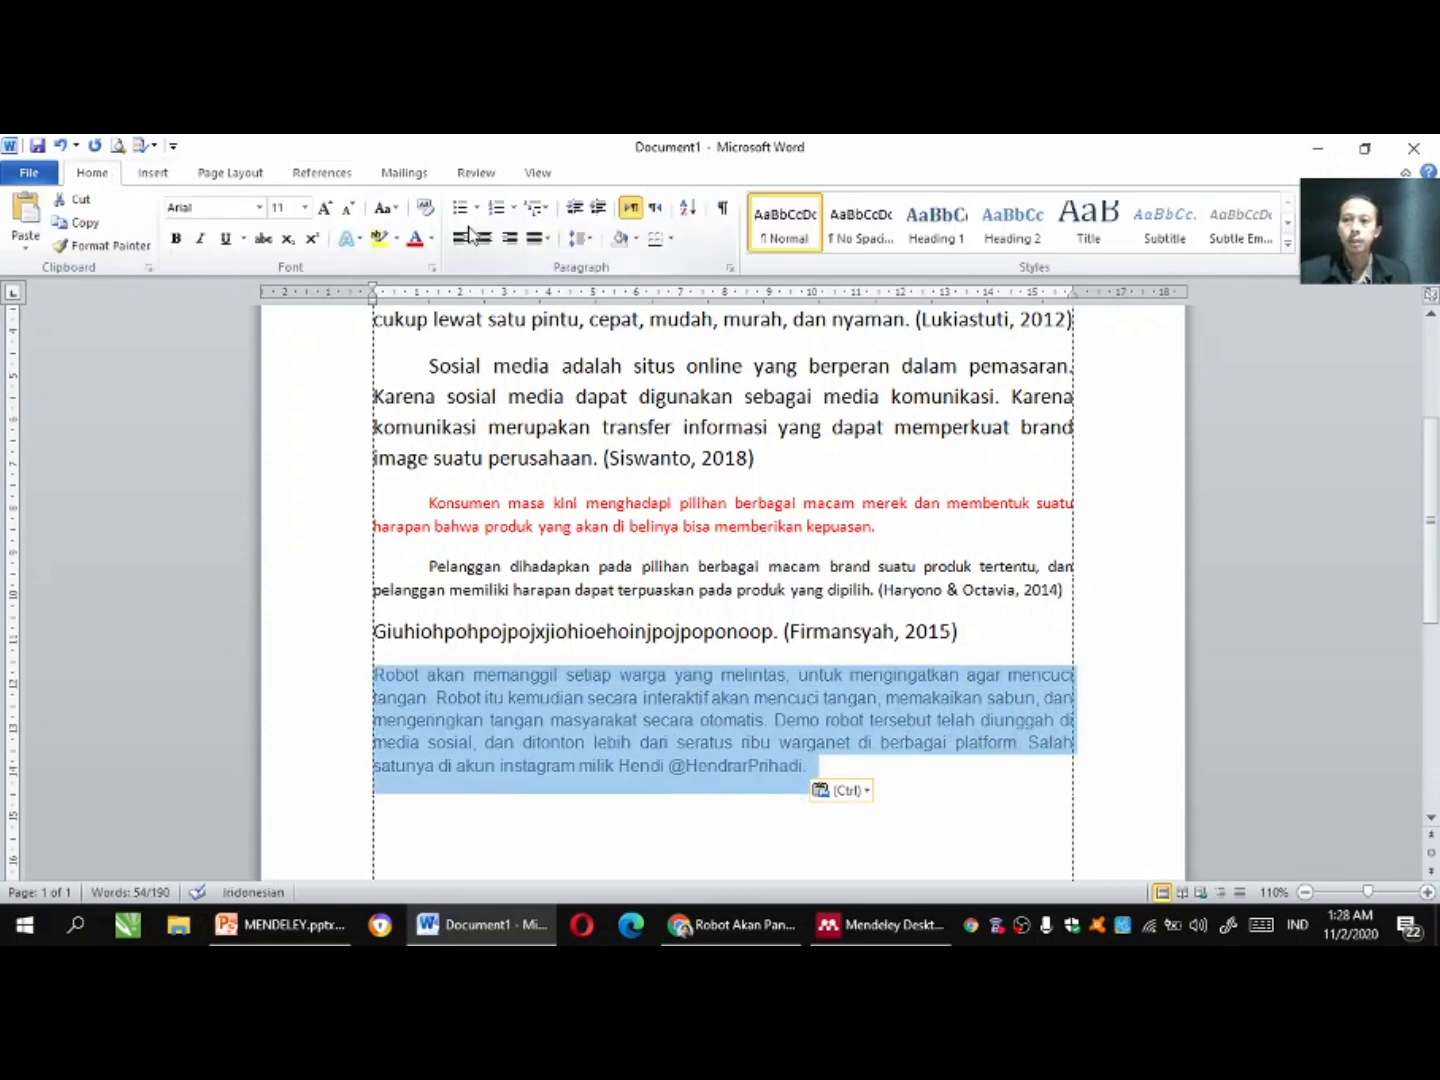
left_click(436, 246)
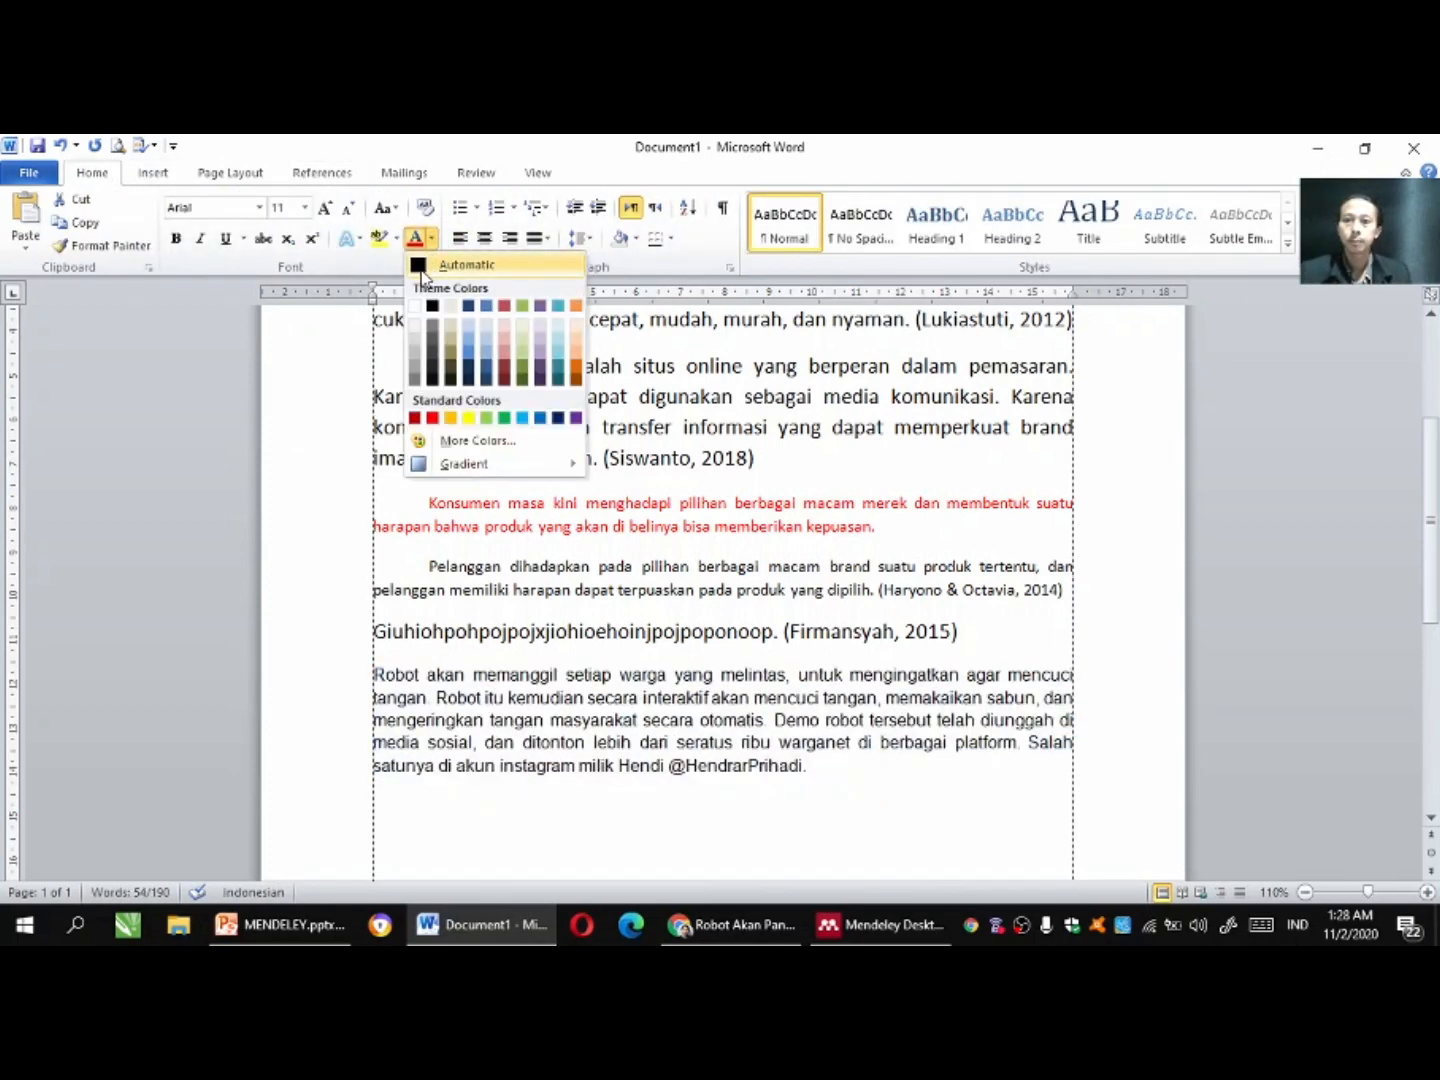
left_click(440, 265)
left_click(840, 767)
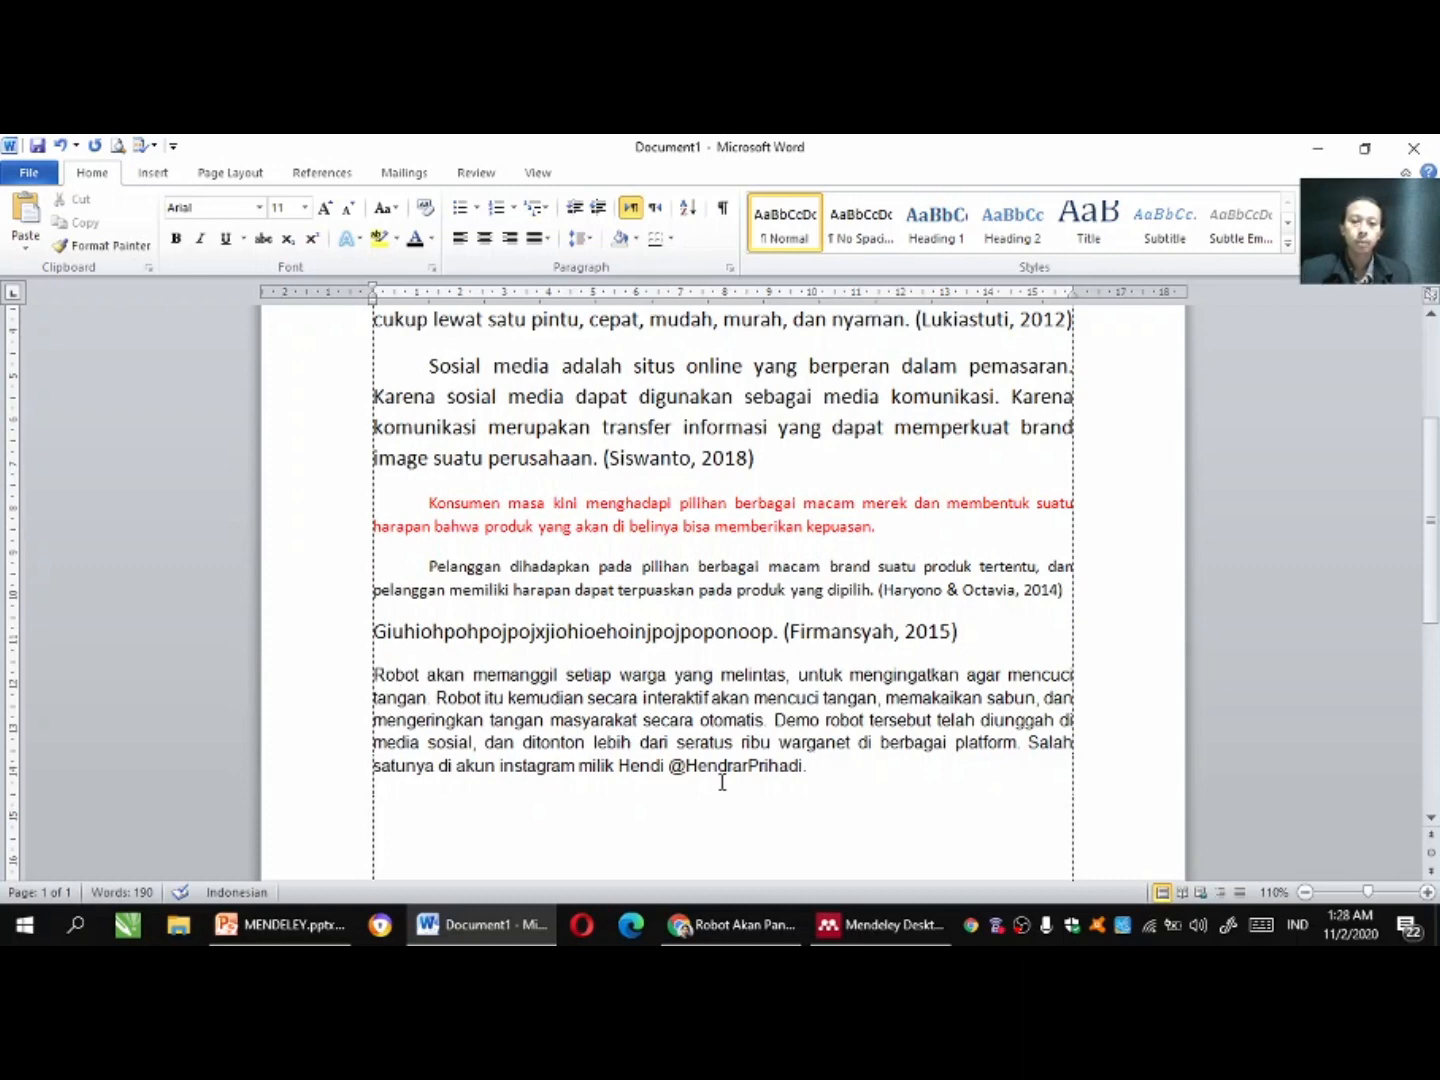
scroll(1412, 586, "down", 3)
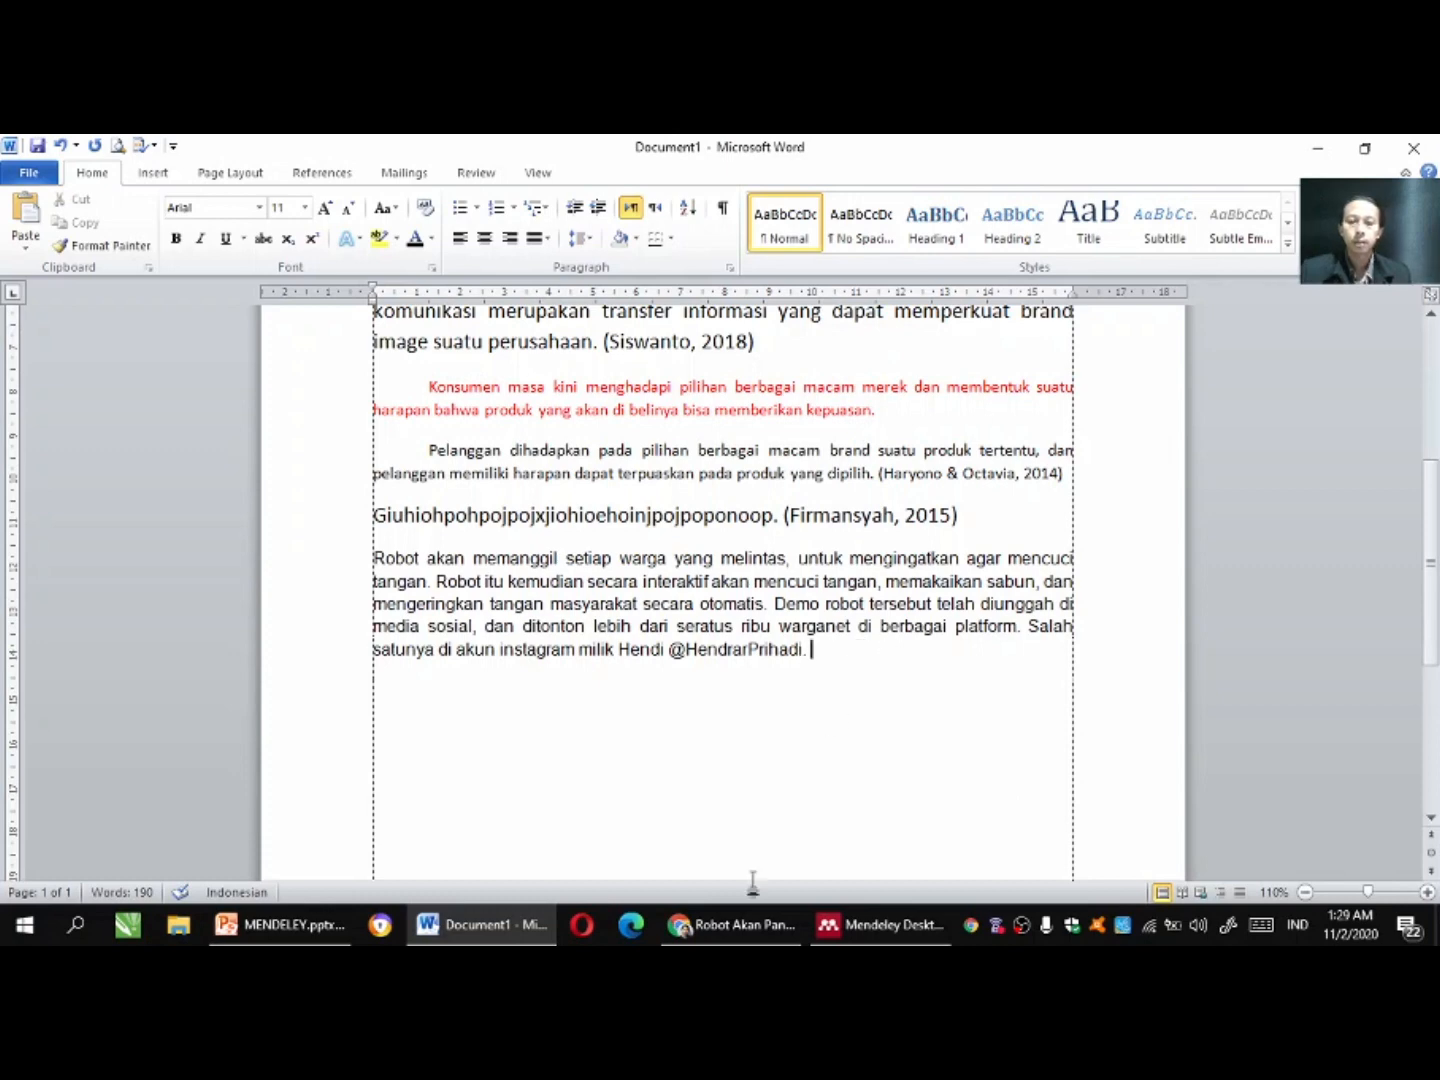
Switch to Chrome and import the robot article page into Penyimpanan Literatur with the Mendeley Web Importer.
left_click(757, 928)
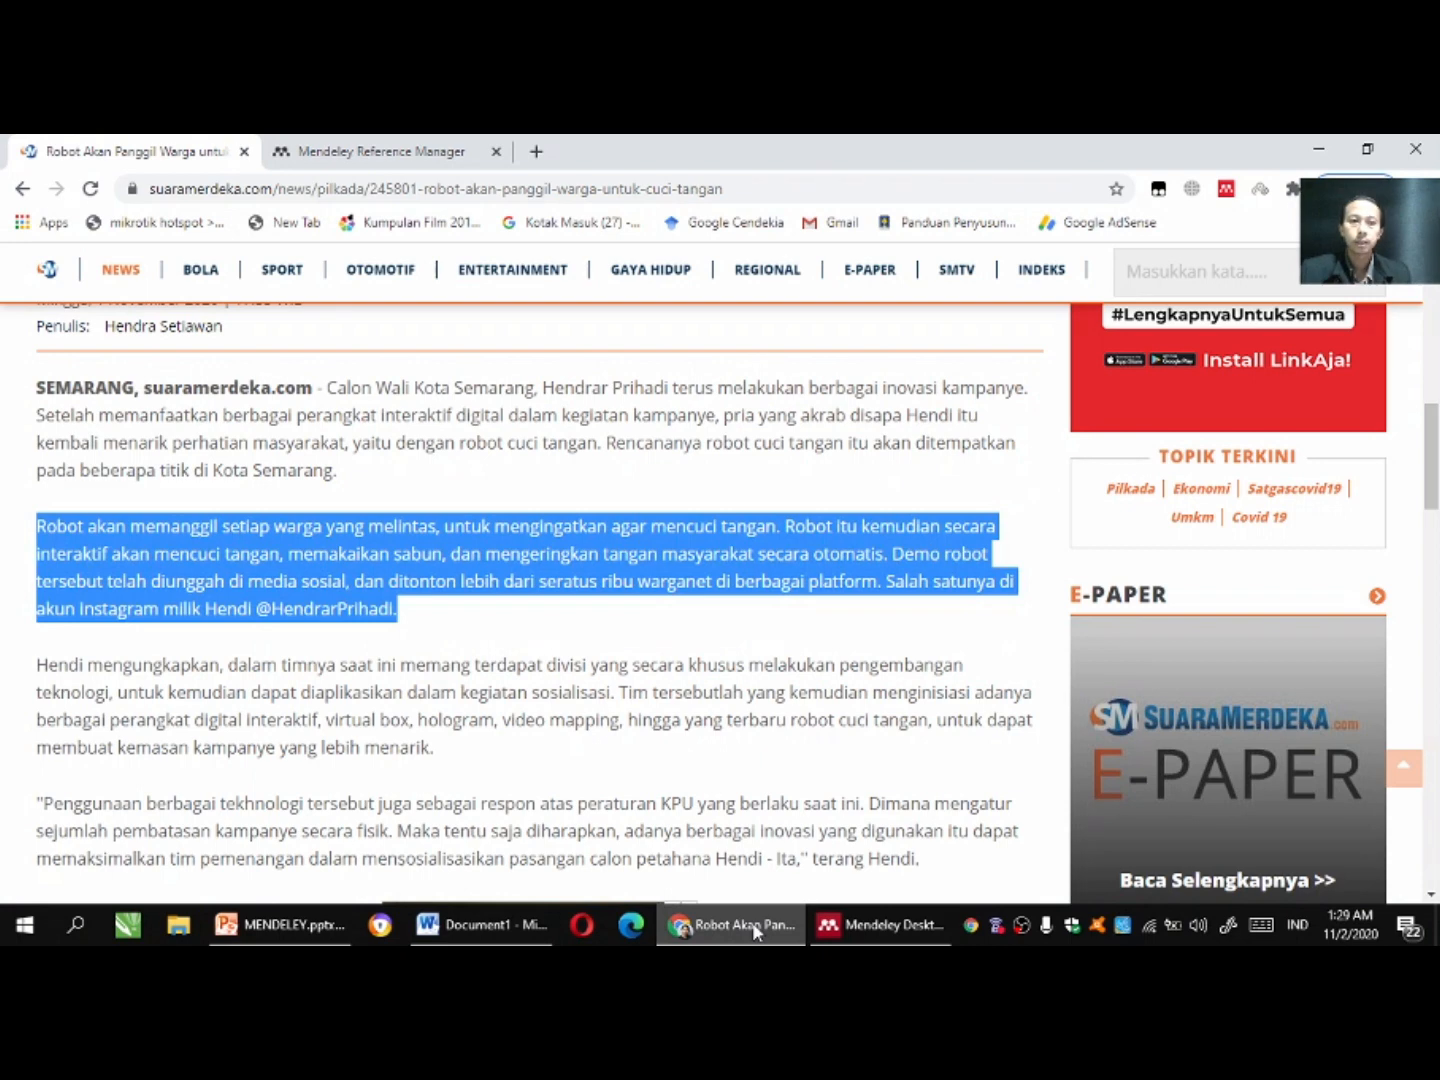
left_click(1227, 190)
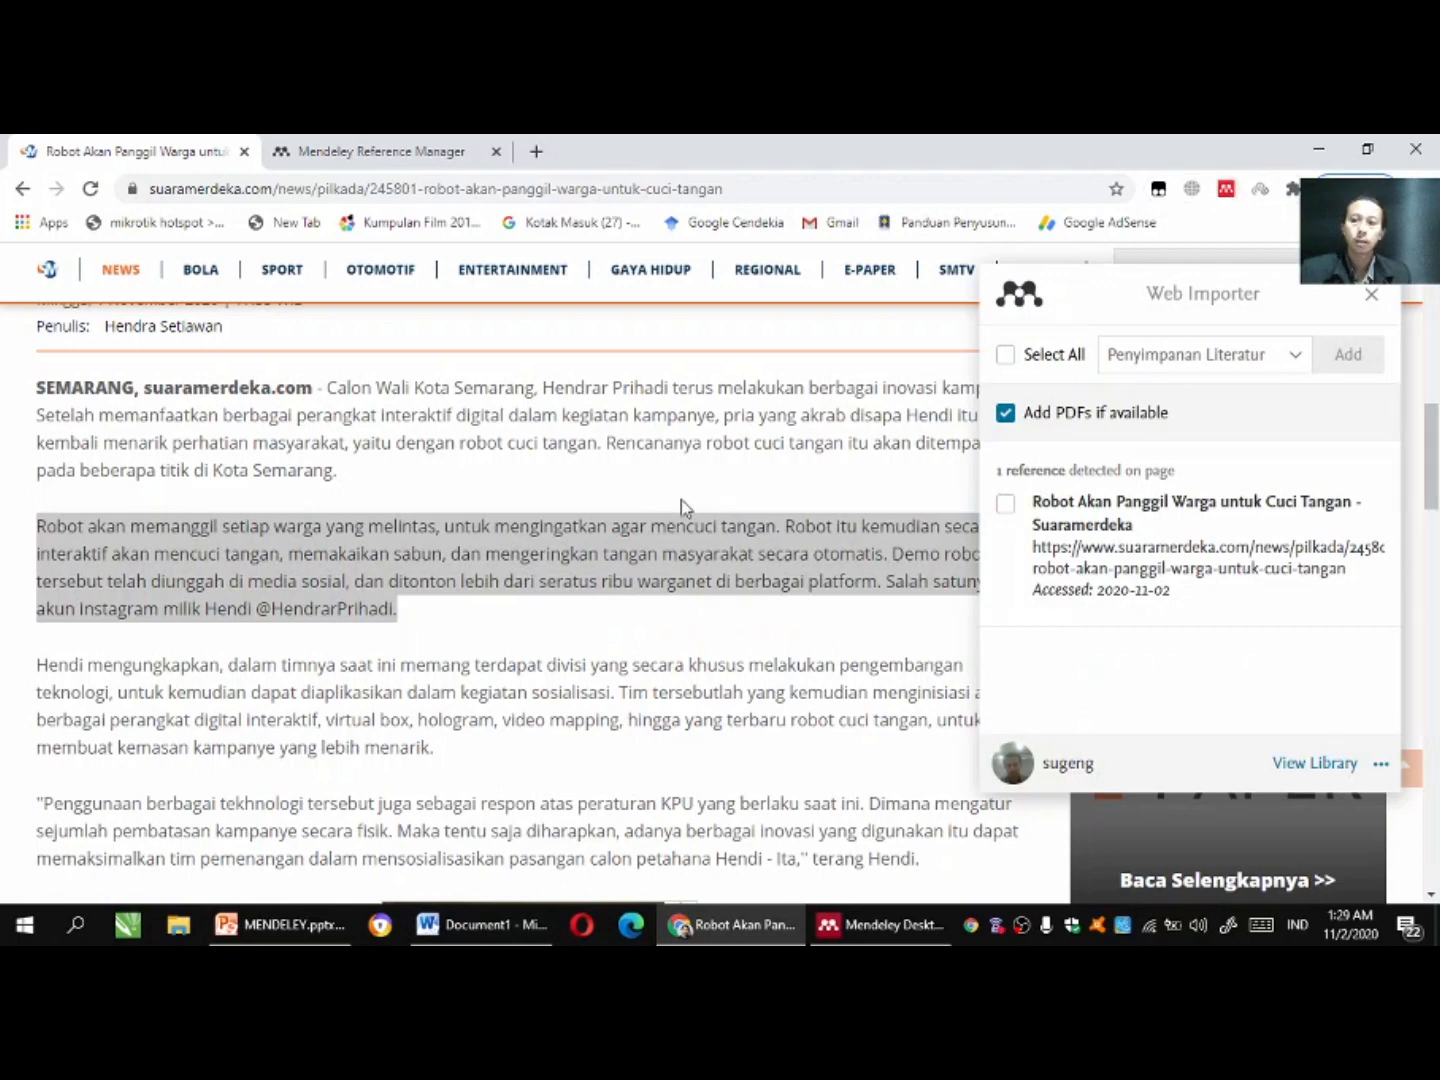
left_click(1006, 506)
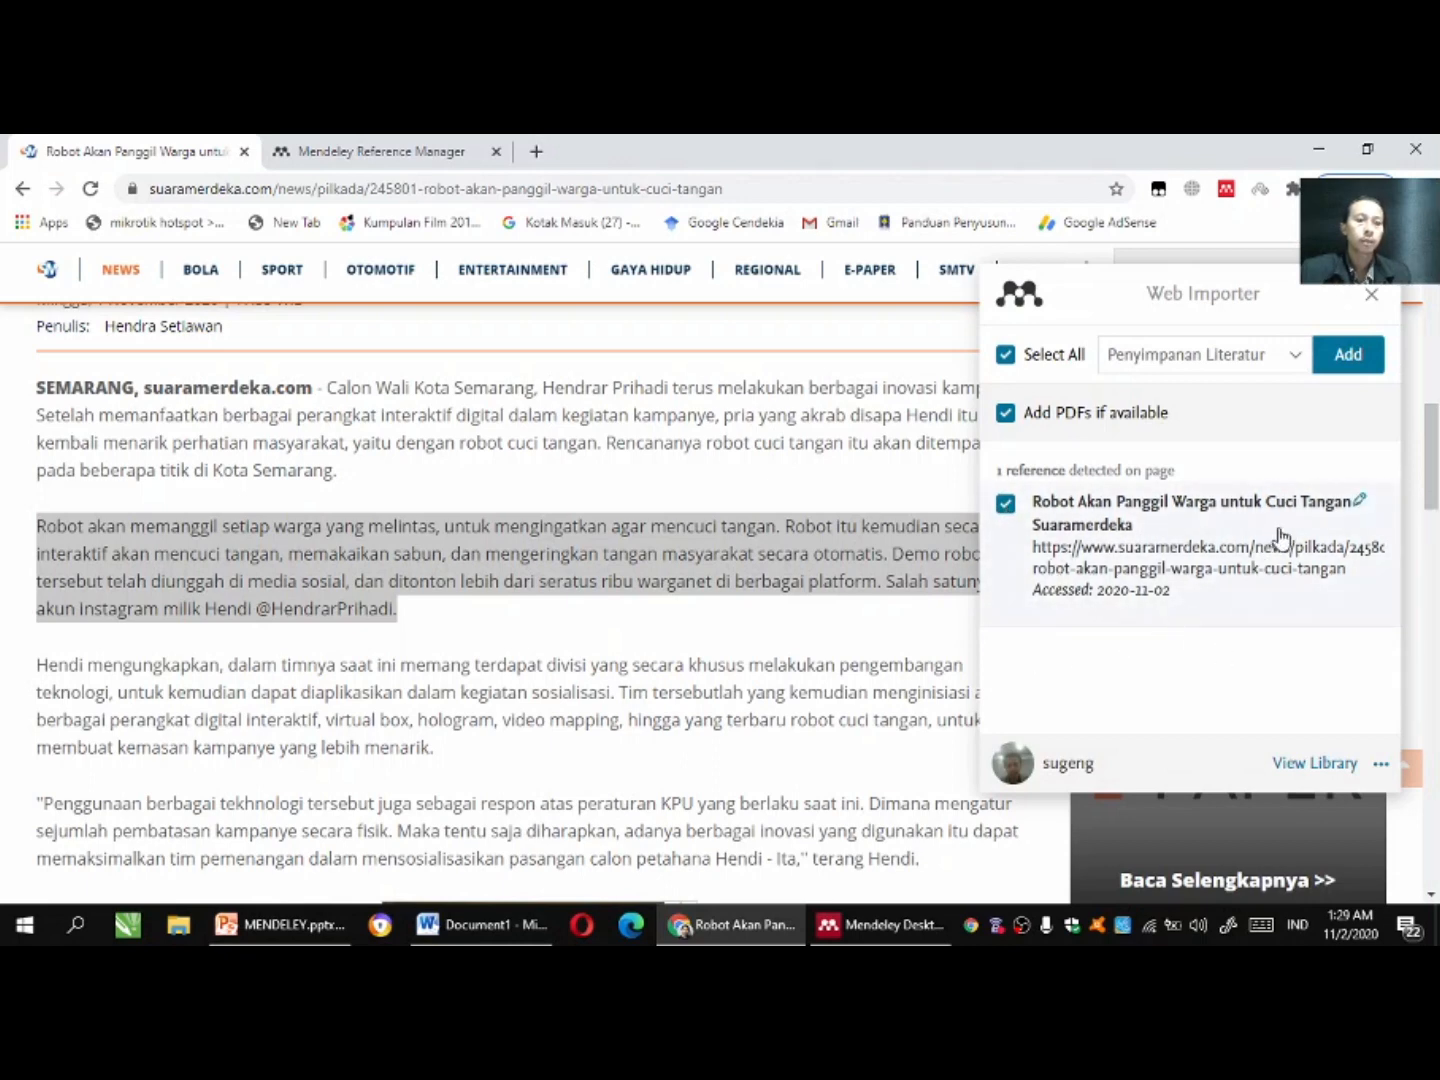
left_click(1357, 364)
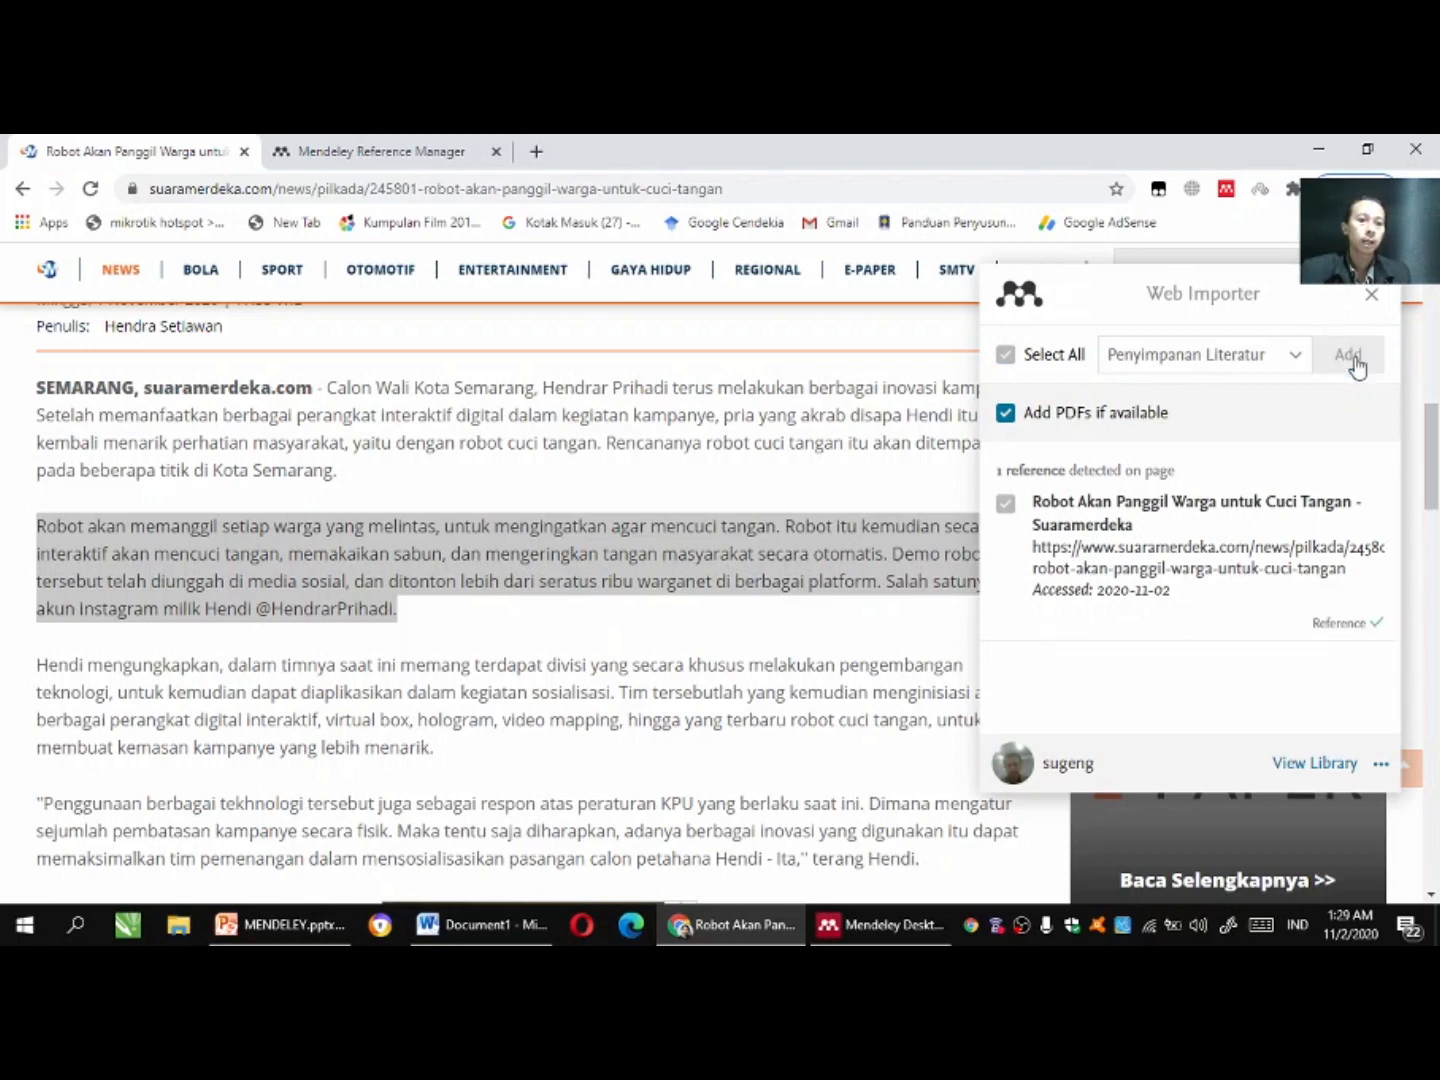
Switch to Mendeley Desktop, sync the library and select the imported entry "Robot Akan Panggil Warga untuk Cuci Tangan".
left_click(882, 926)
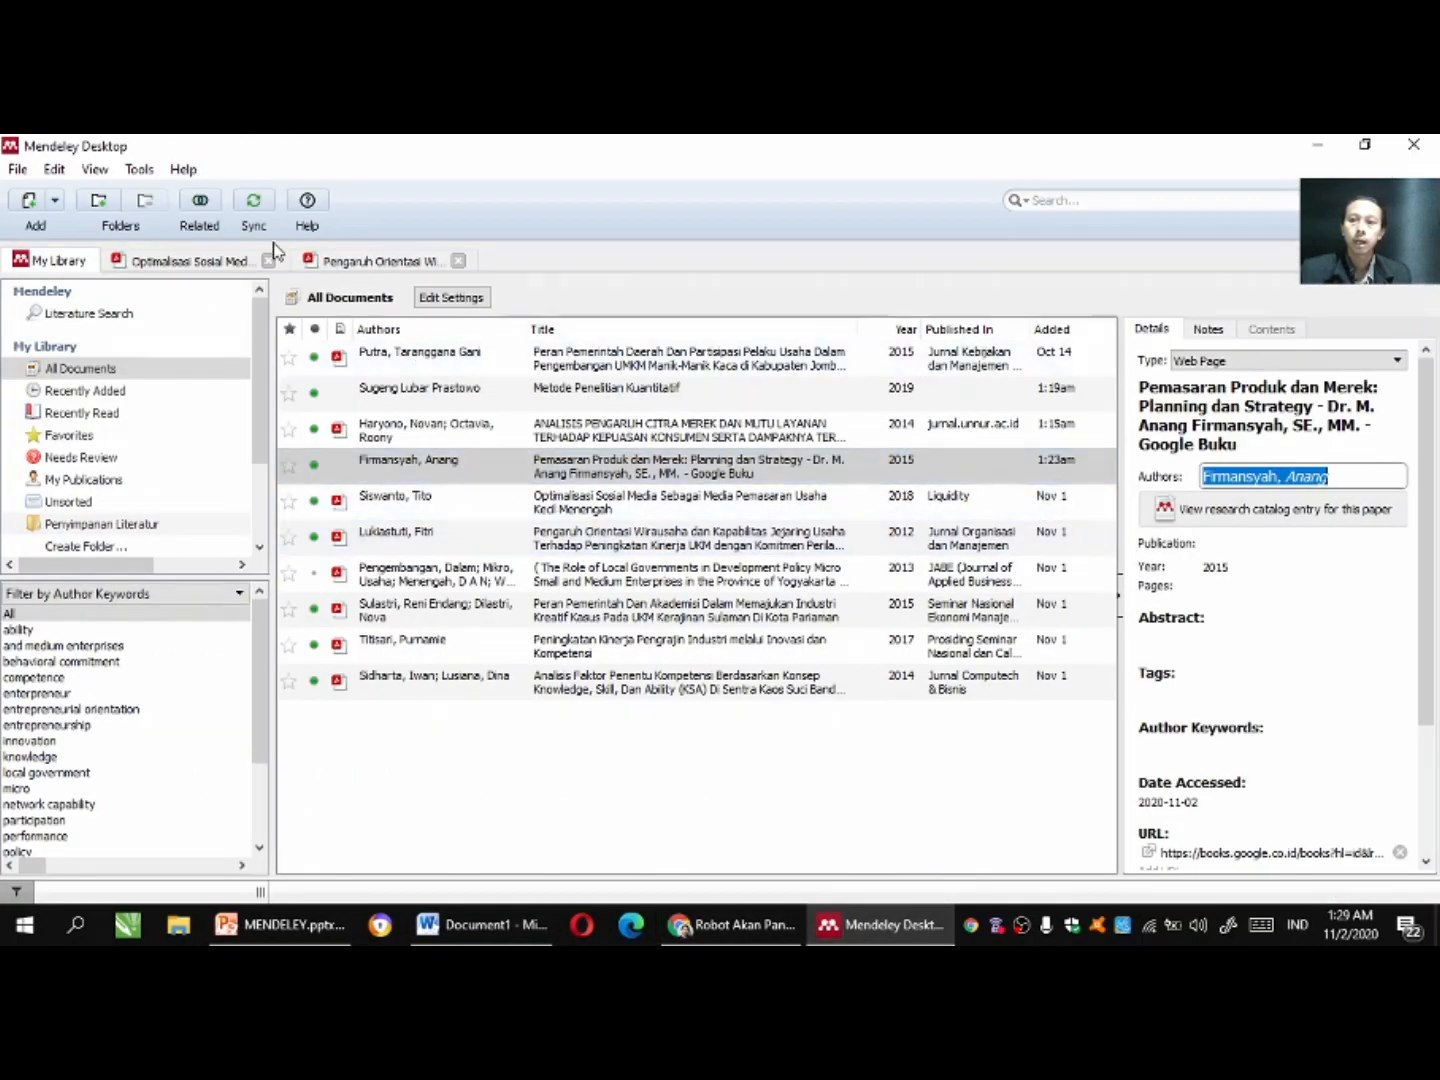
left_click(255, 204)
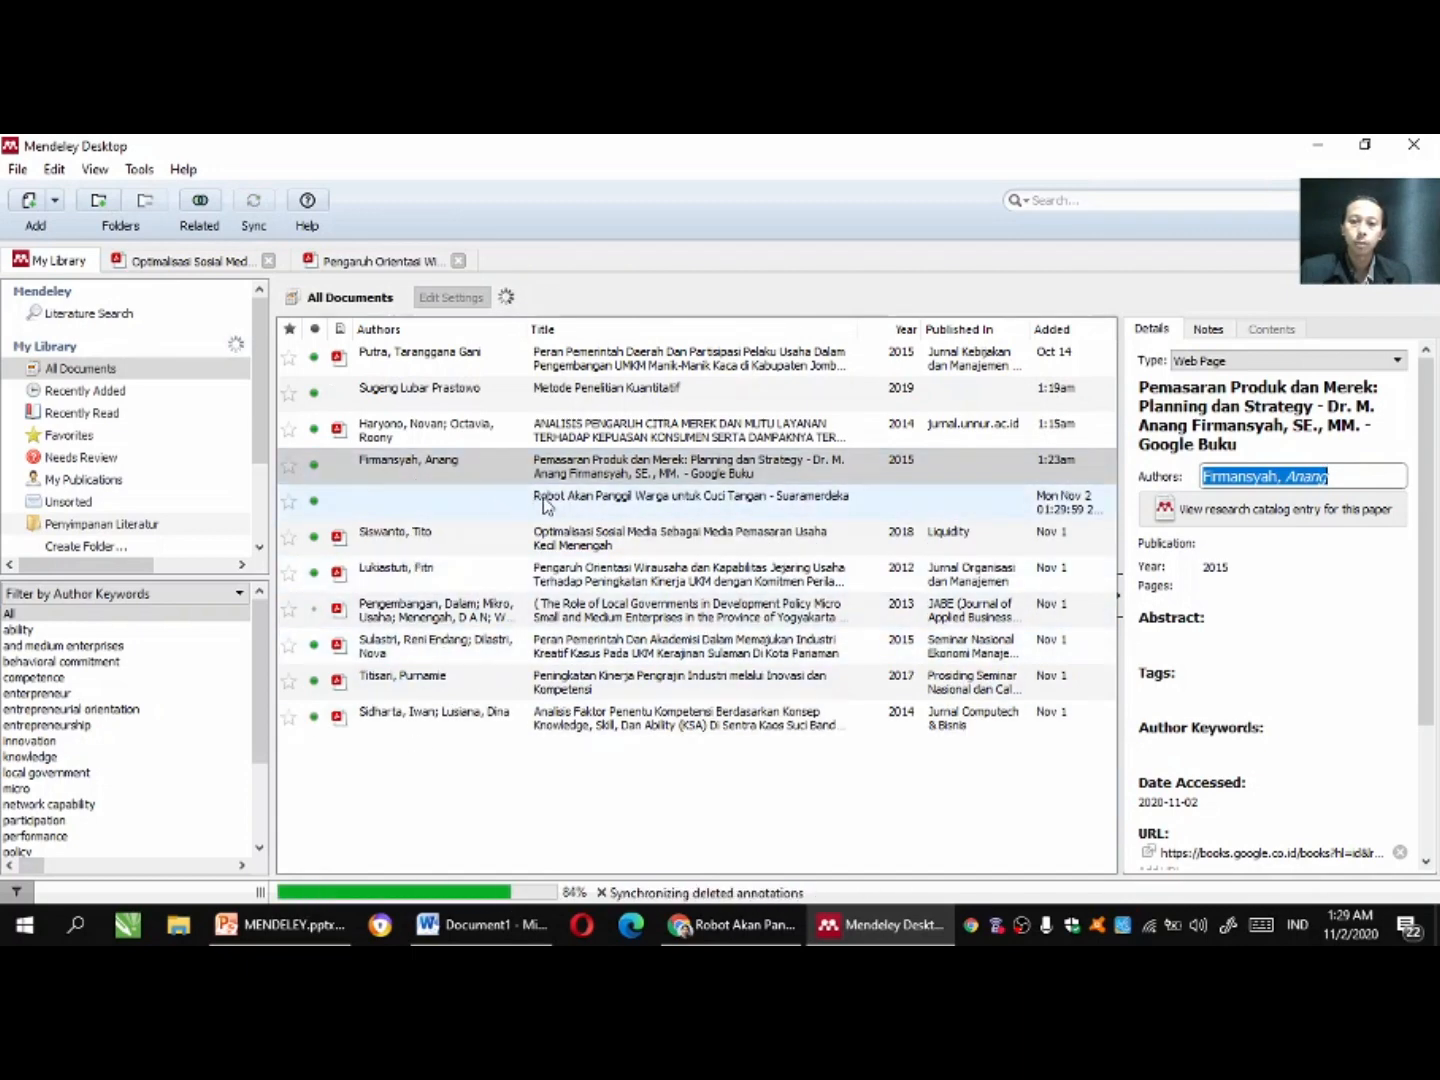
left_click(810, 506)
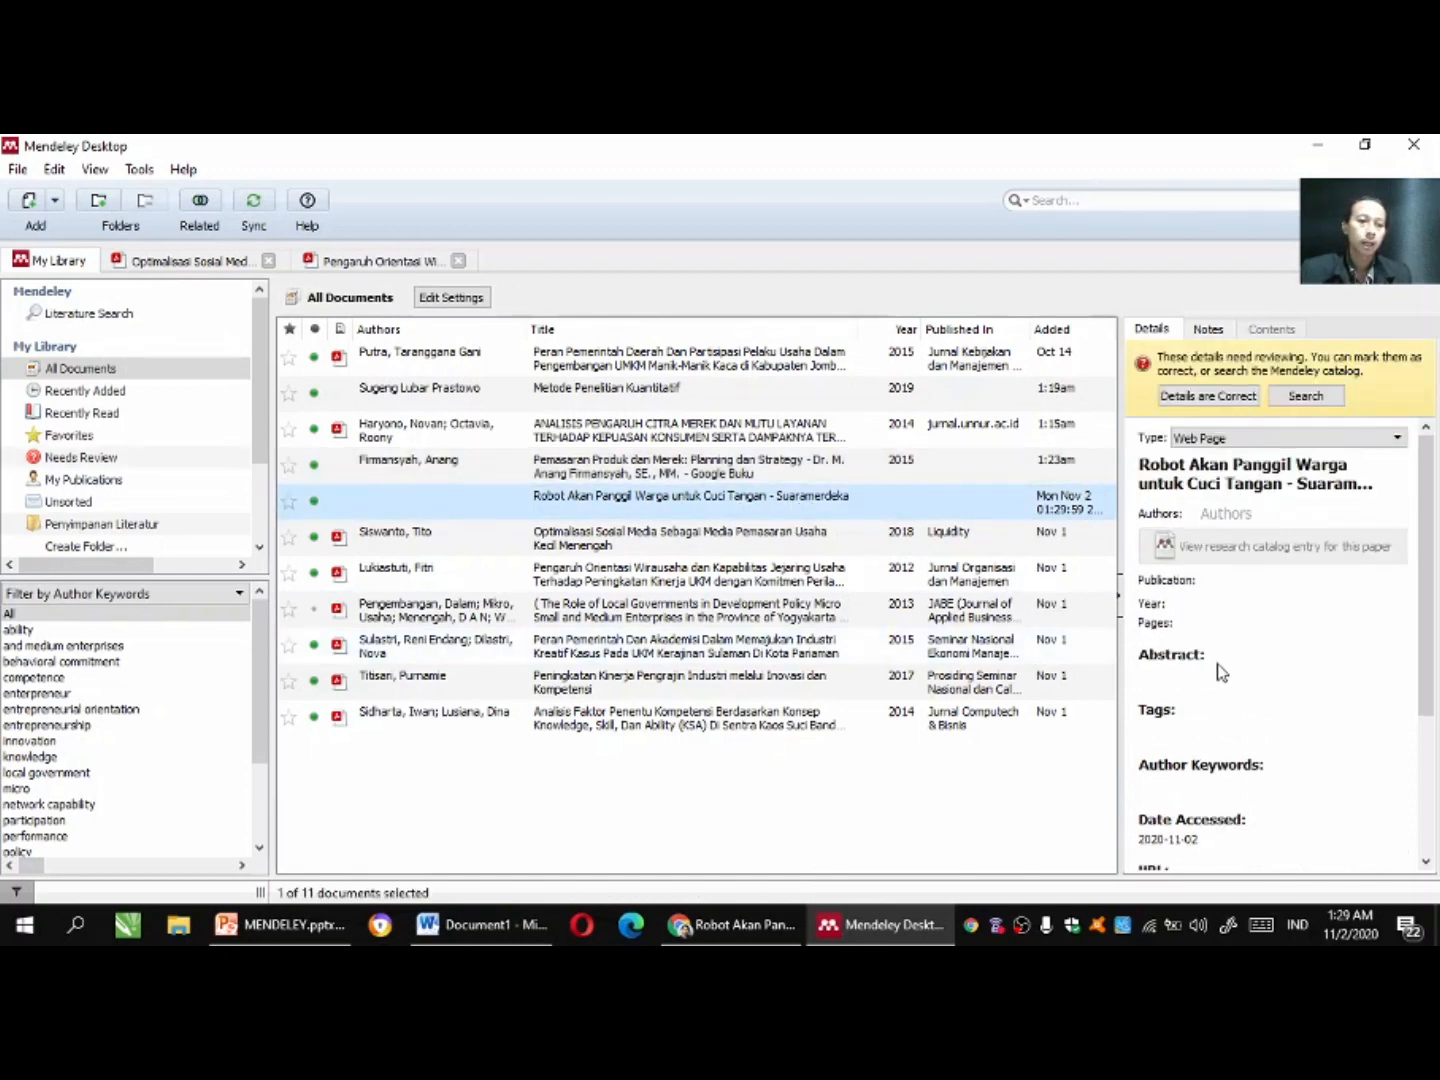
left_click(1232, 439)
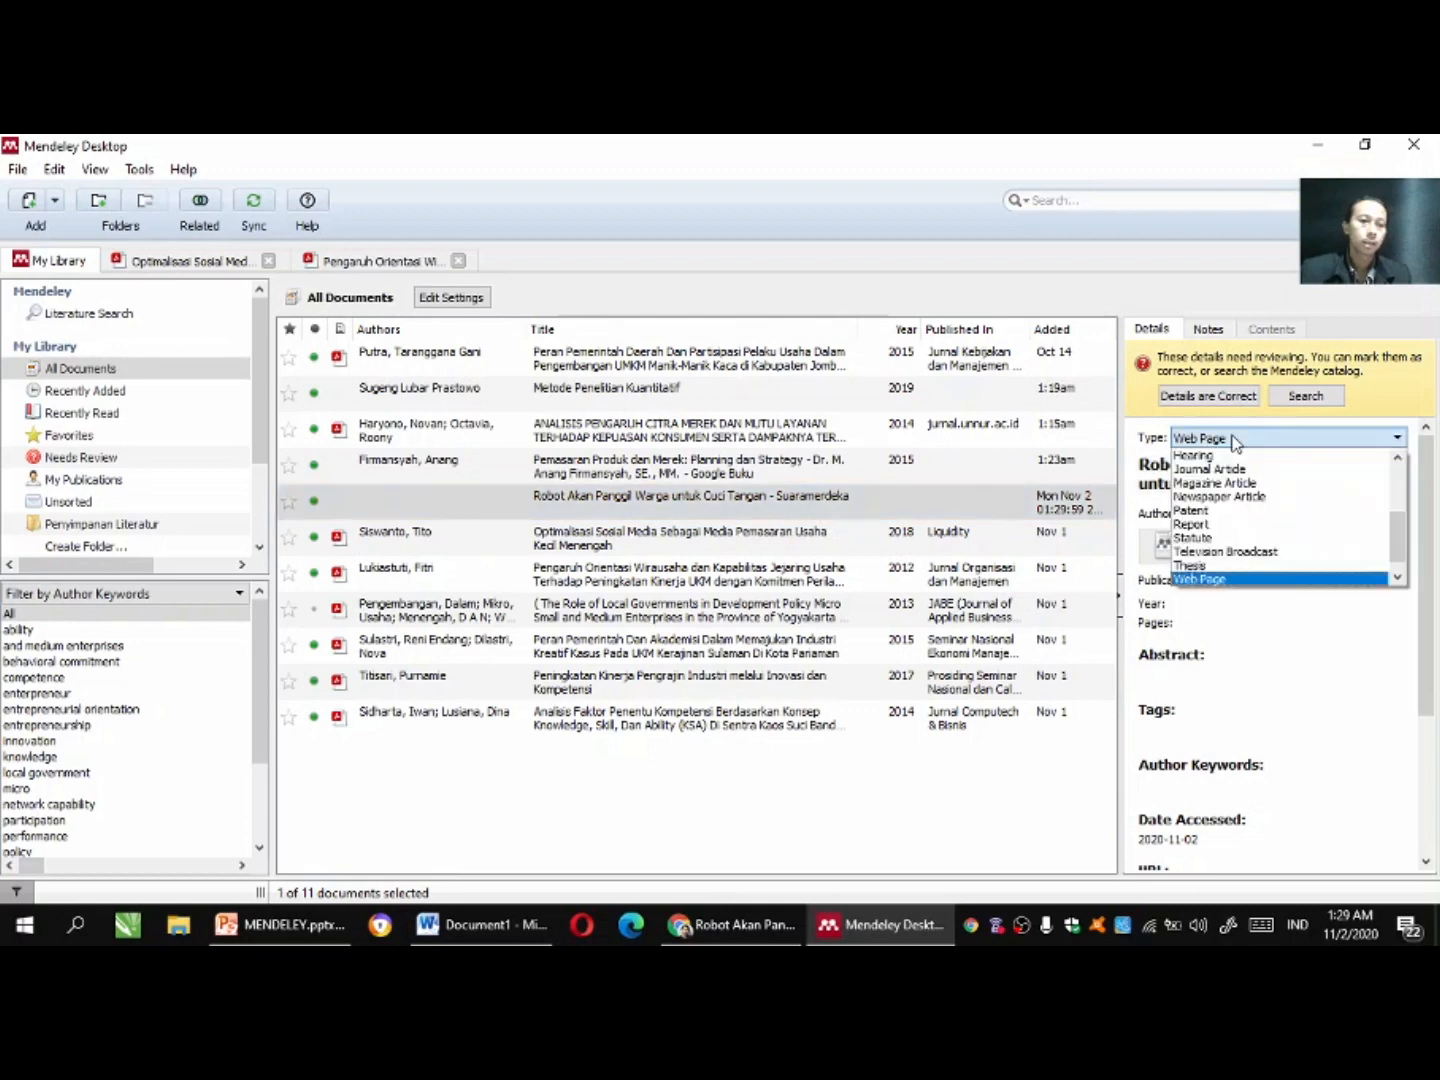
left_click(1232, 439)
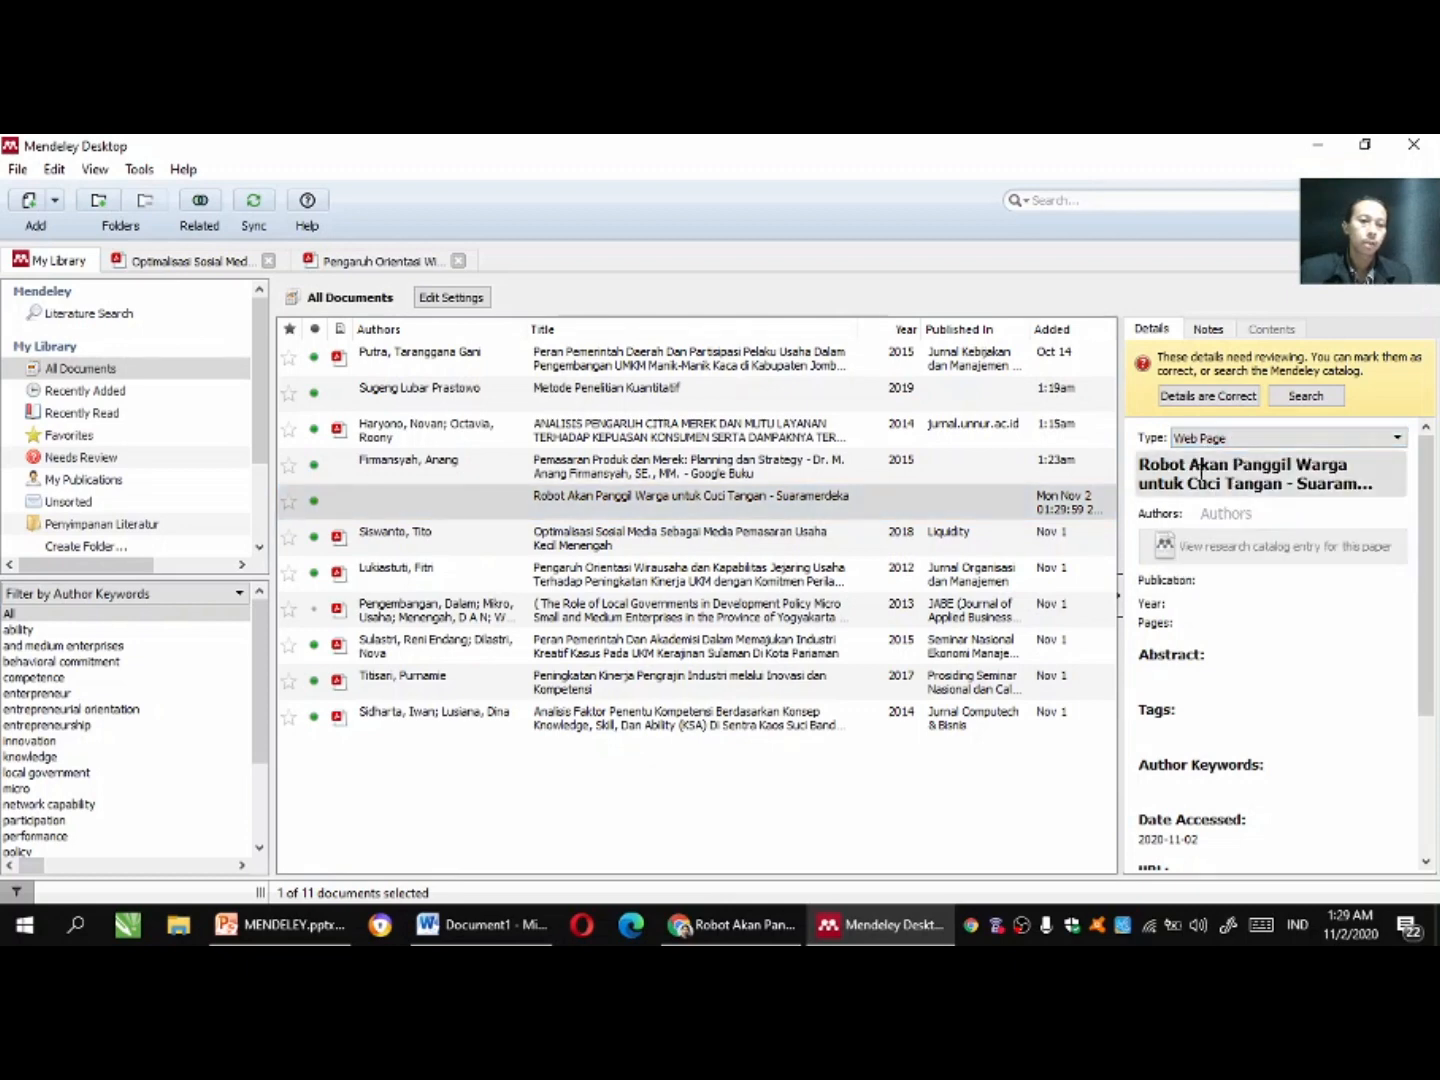
Copy the writer's name from the article page in Chrome into the entry's Authors field in Mendeley Desktop.
left_click(1210, 515)
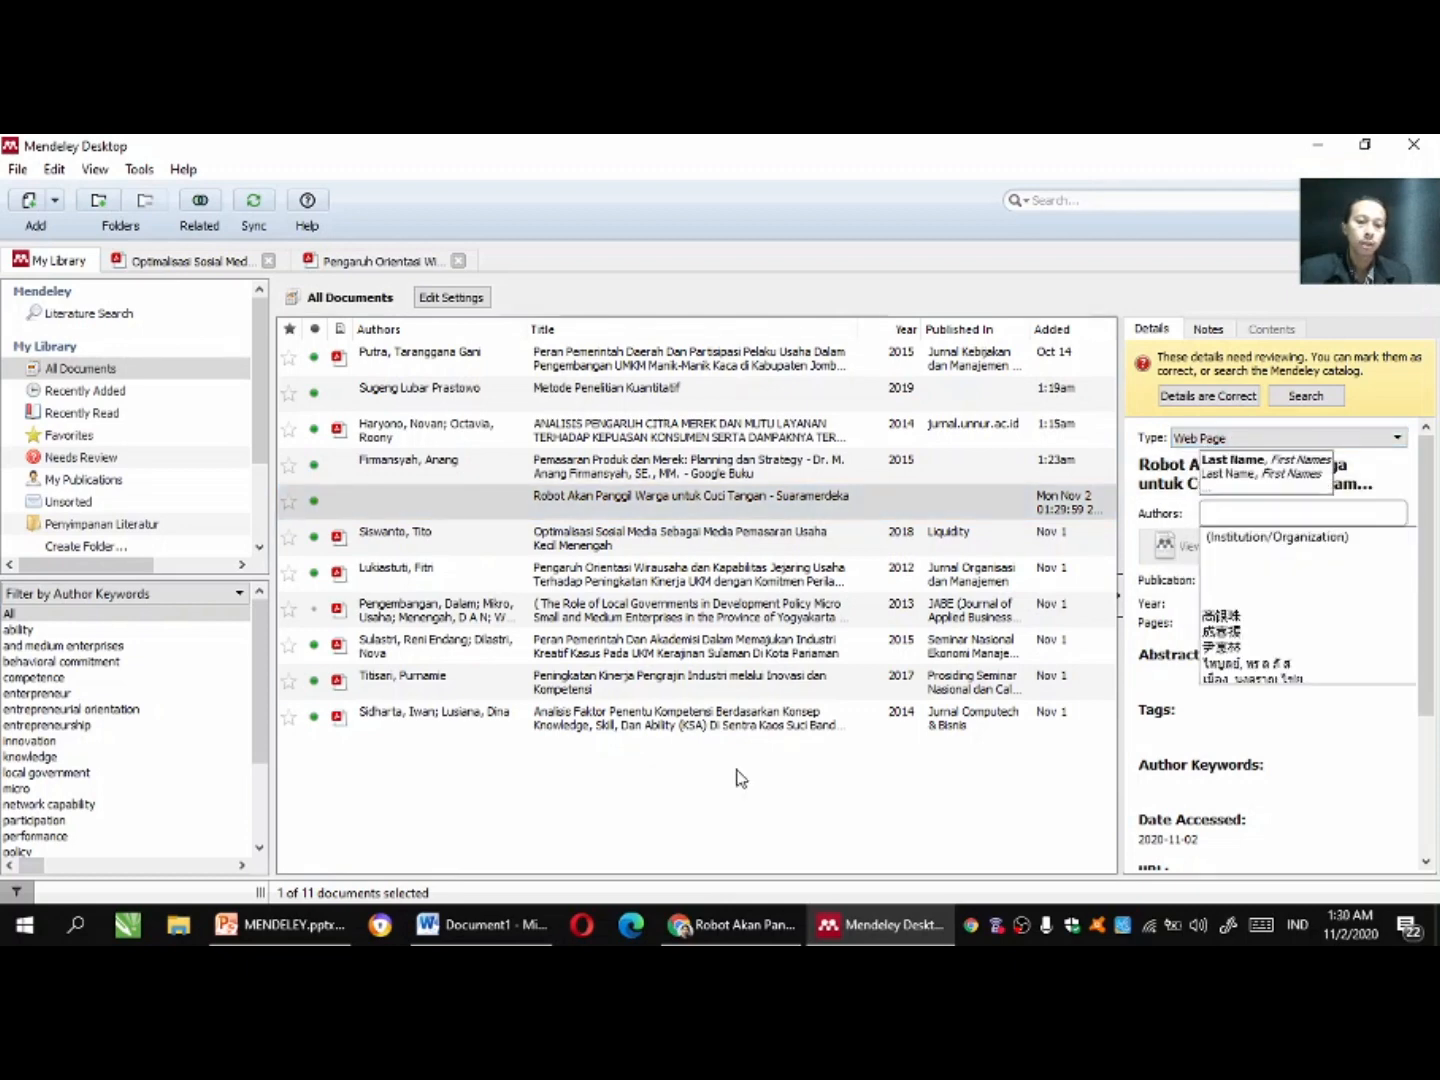
left_click(716, 921)
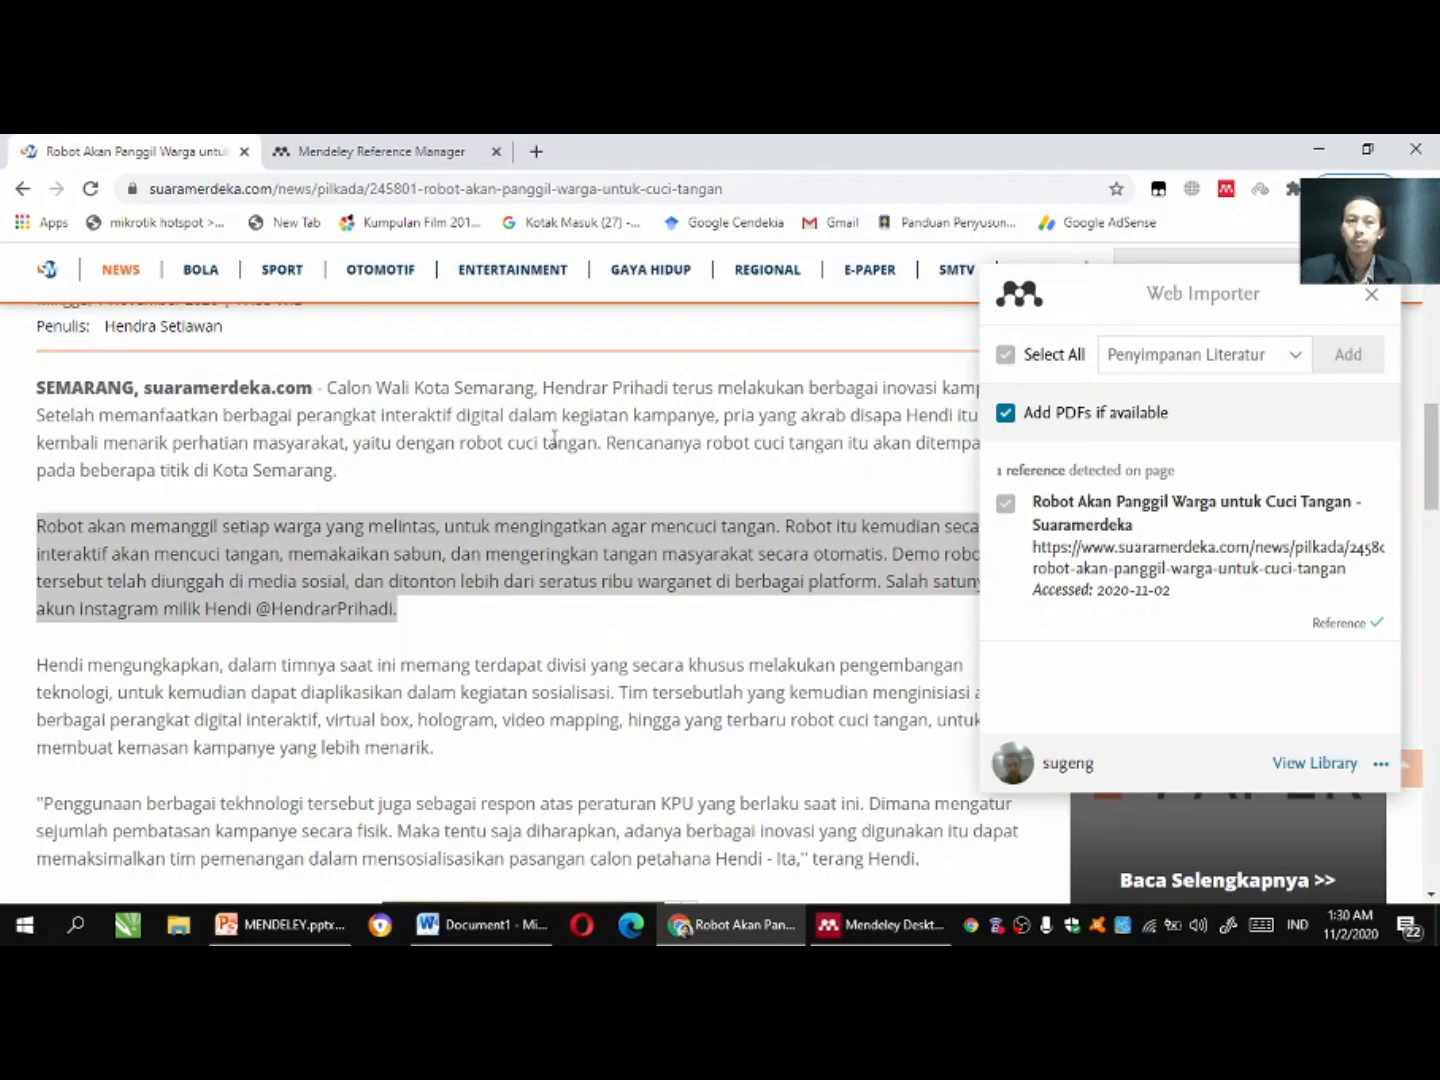
scroll(367, 572, "up", 2)
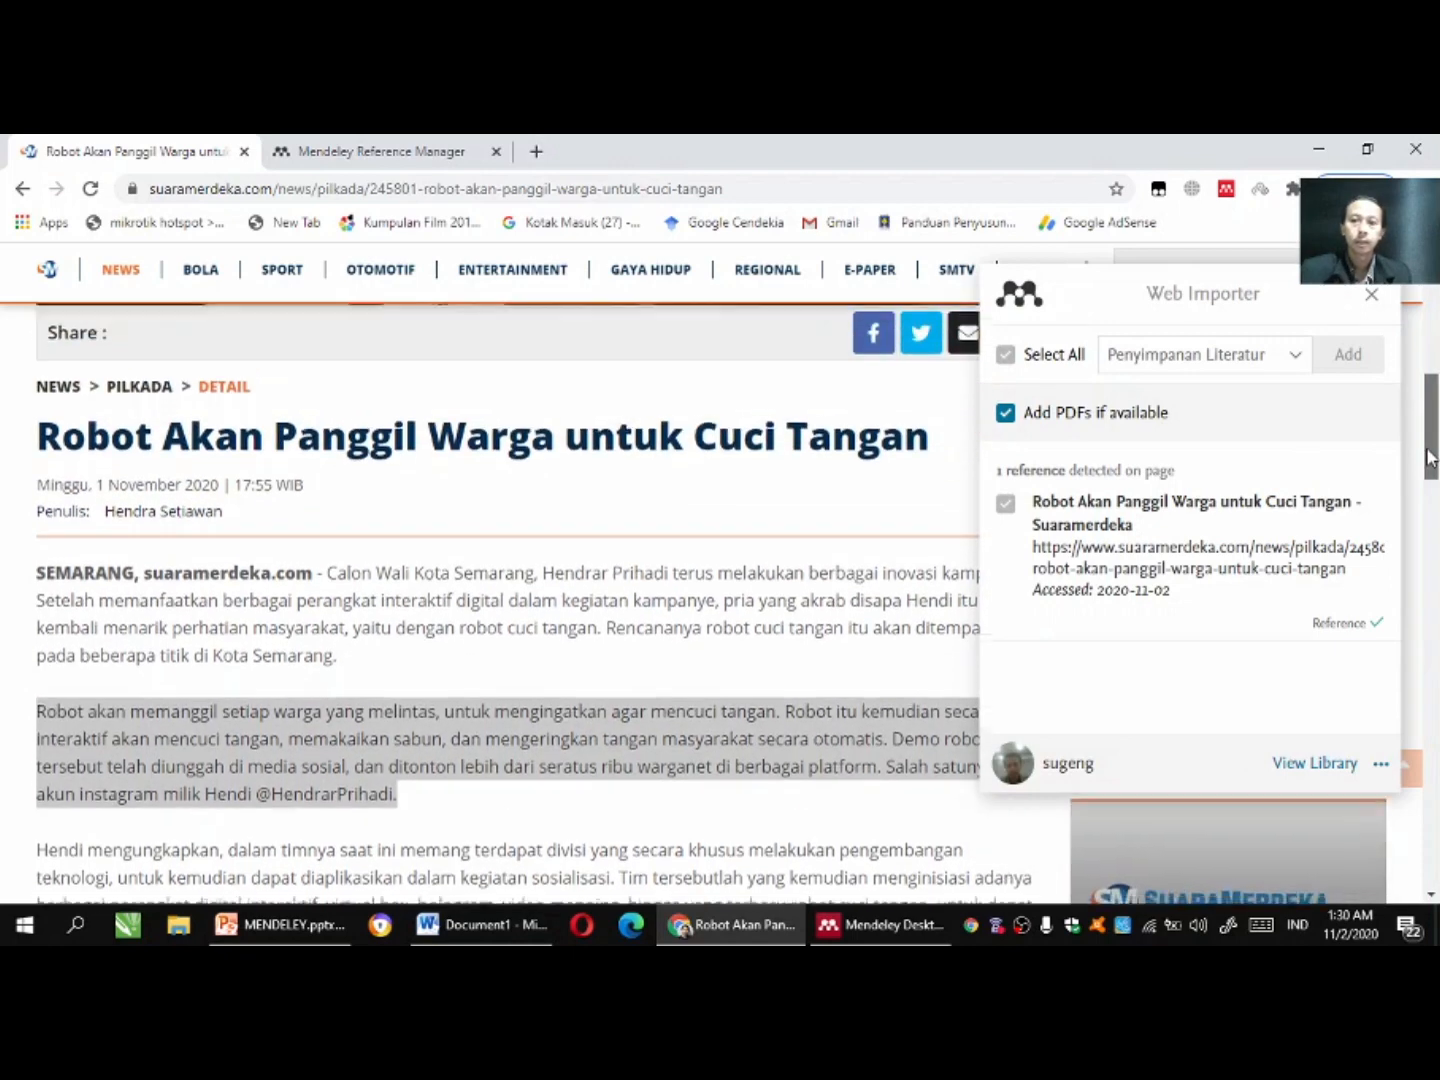
left_click_drag(106, 515, 237, 525)
key("ctrl+c")
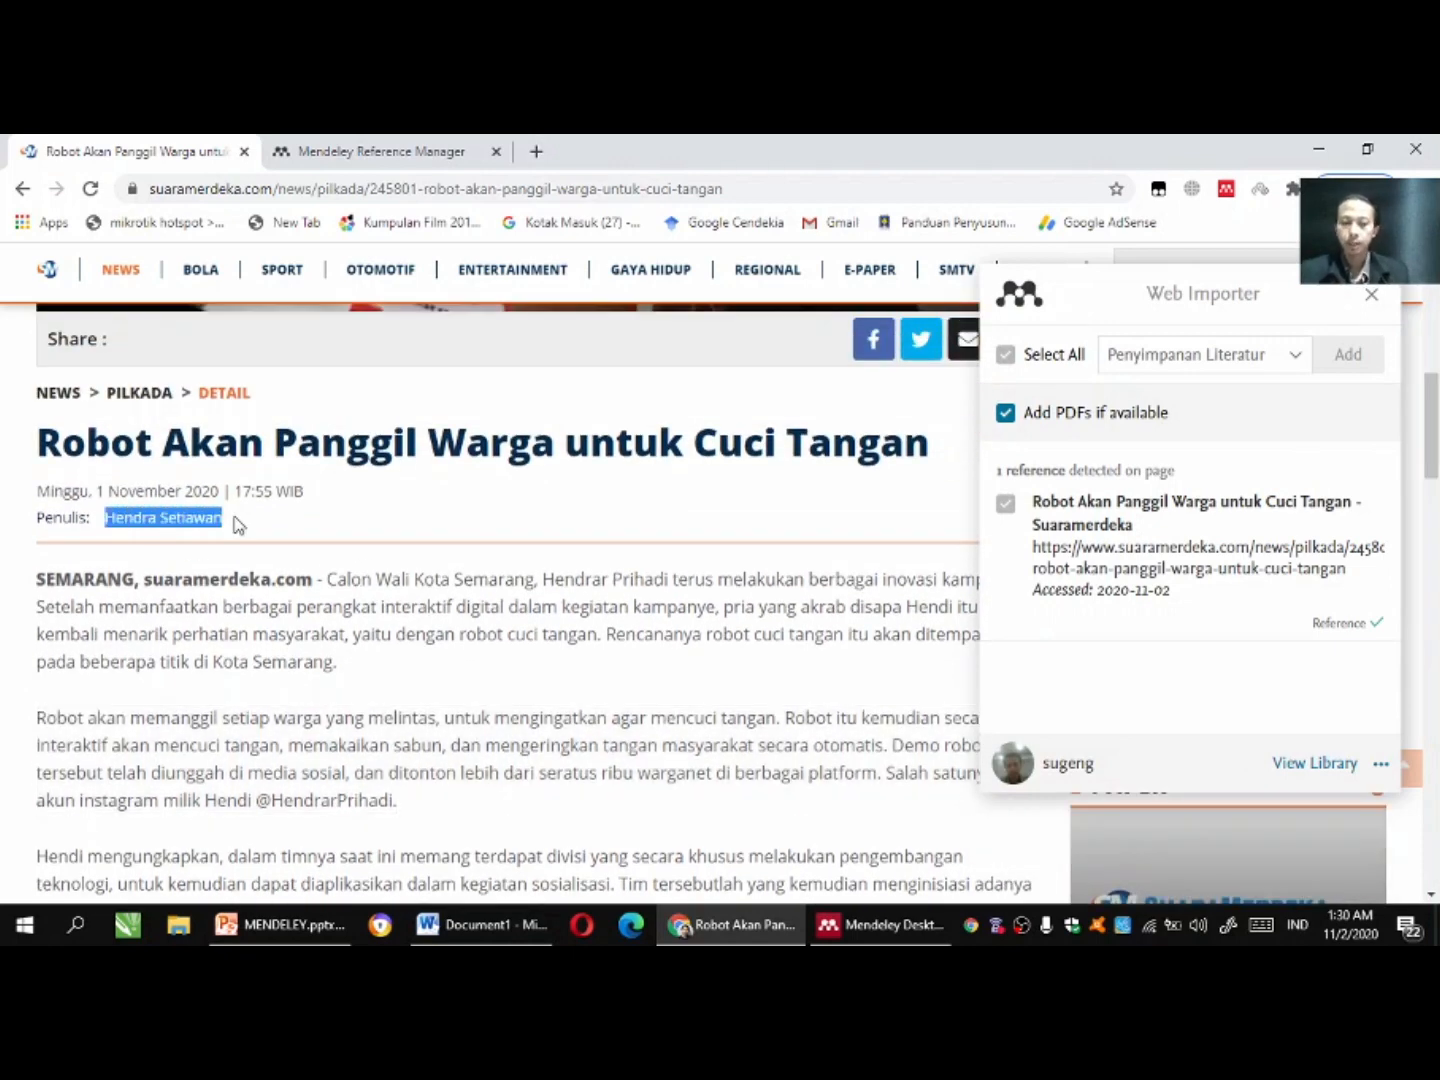
left_click(830, 926)
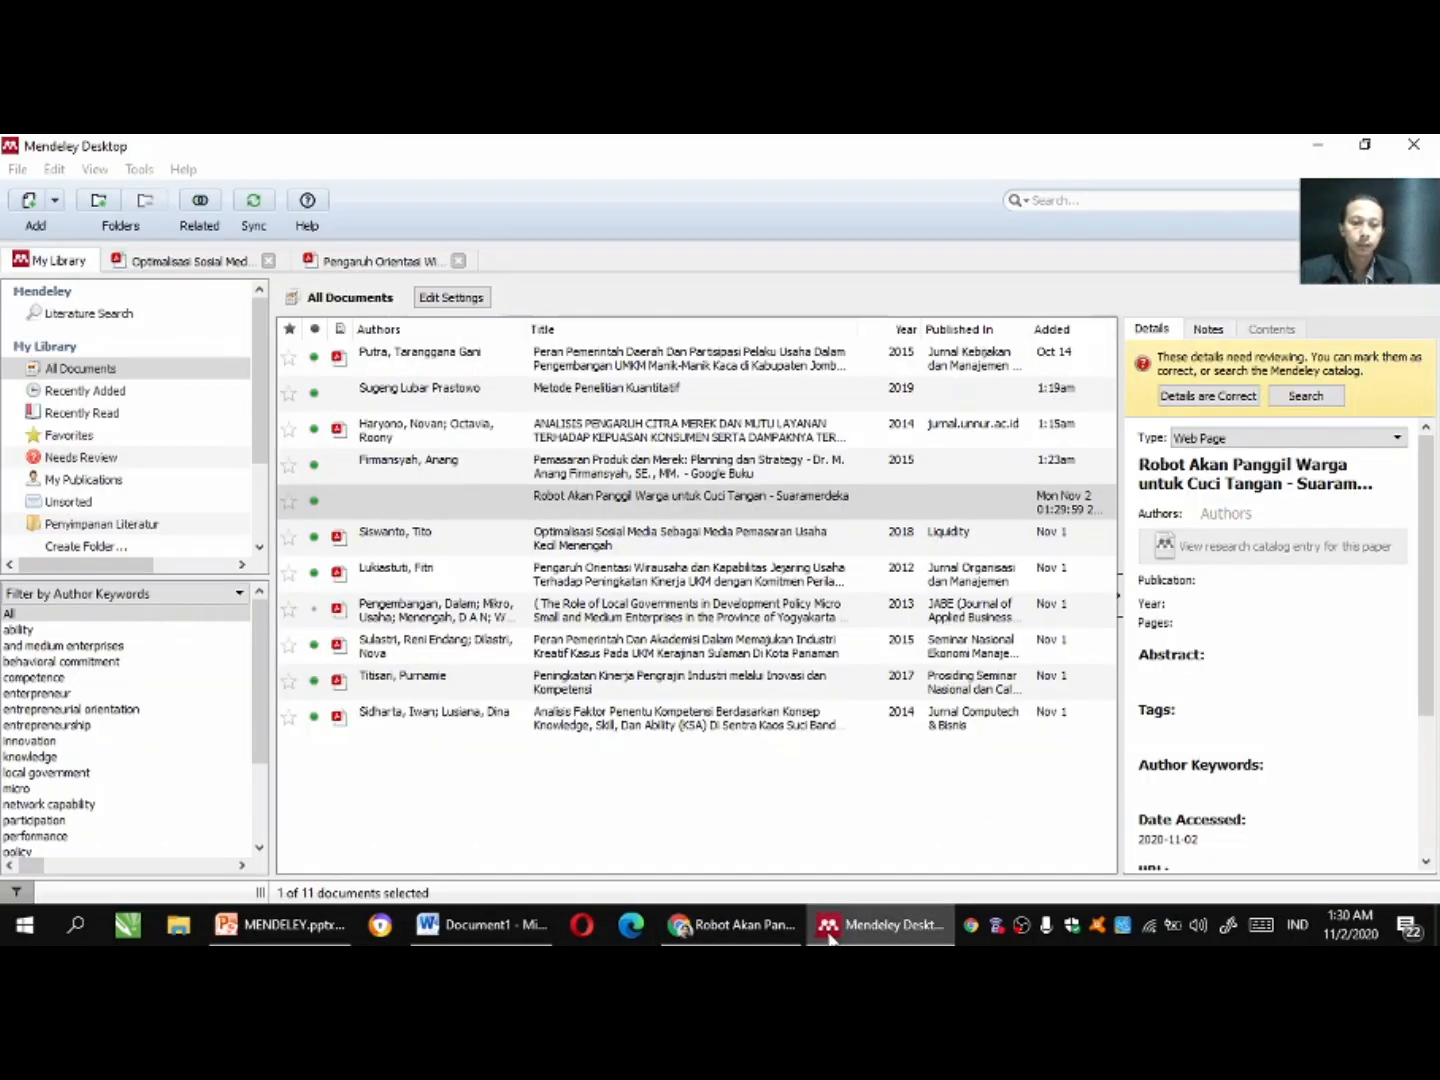
left_click(1224, 516)
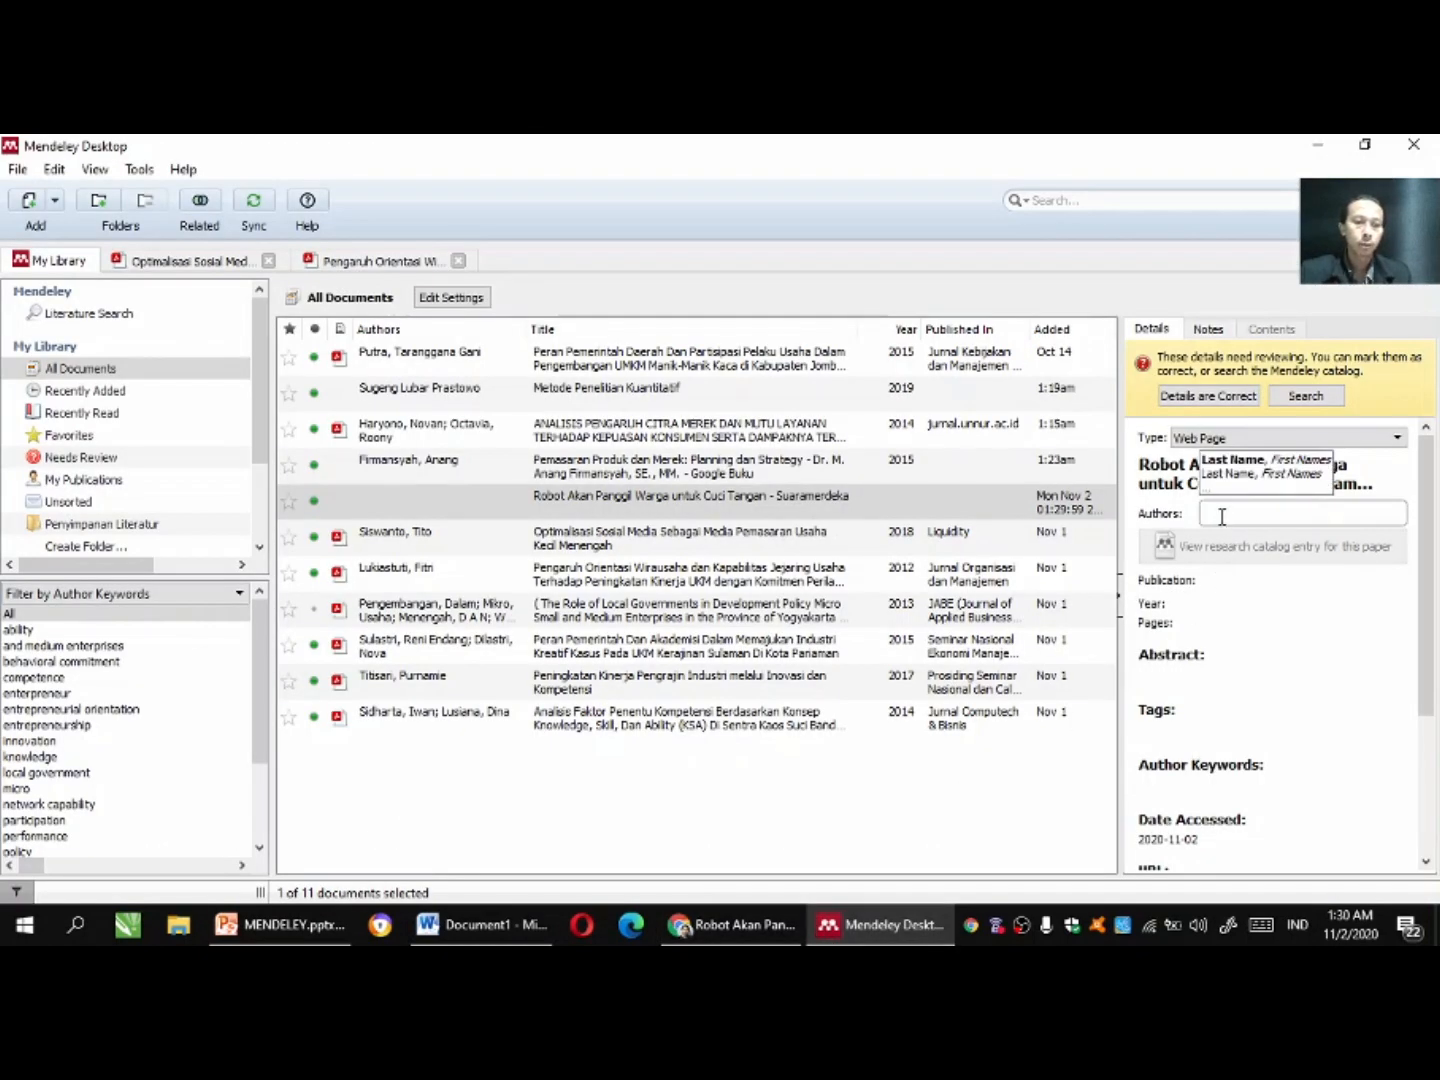
key("ctrl+v")
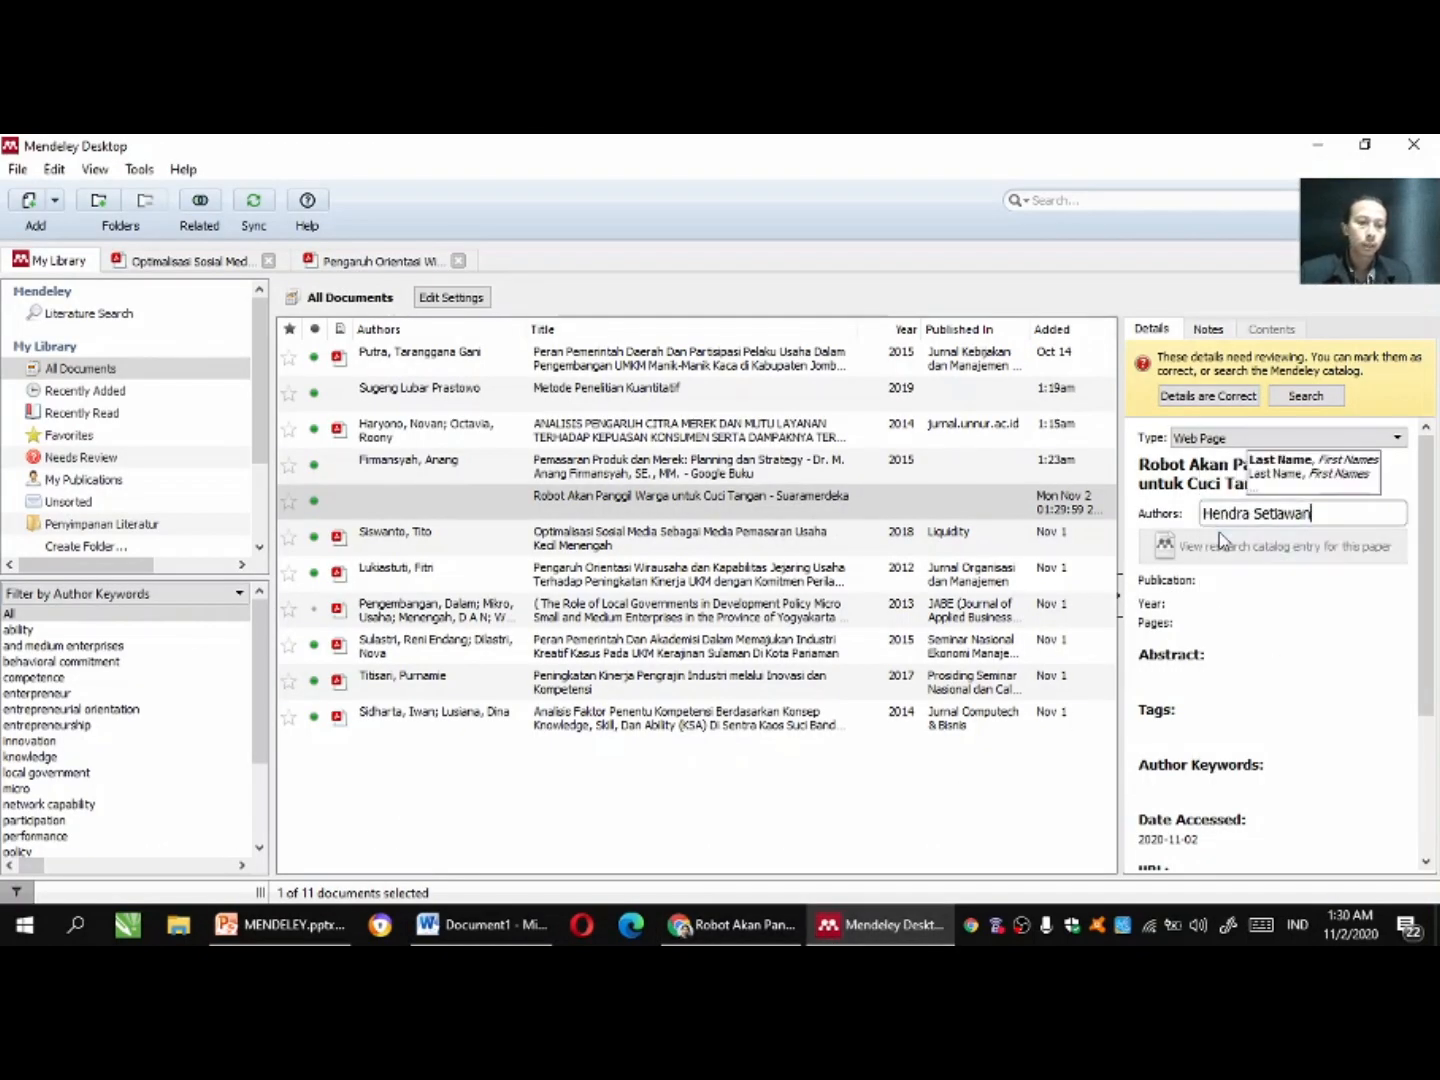
Set the entry's publication to the suggested "sUARA mERDEKA" and its year to 2020, and update its details.
left_click(1204, 581)
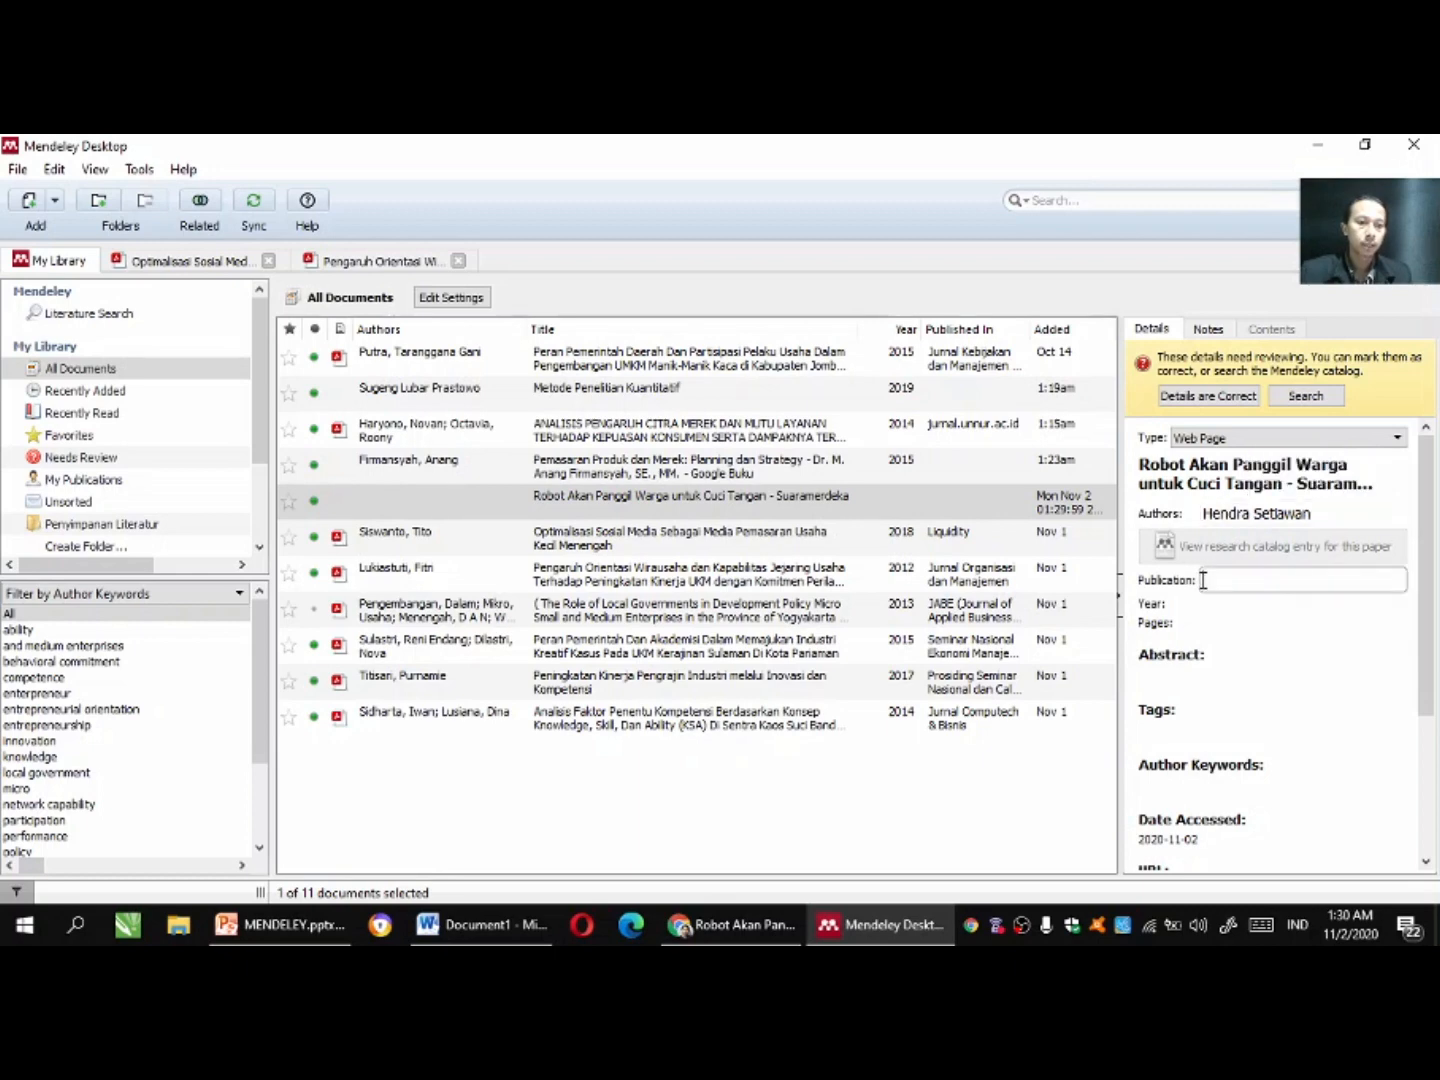
type("Suara")
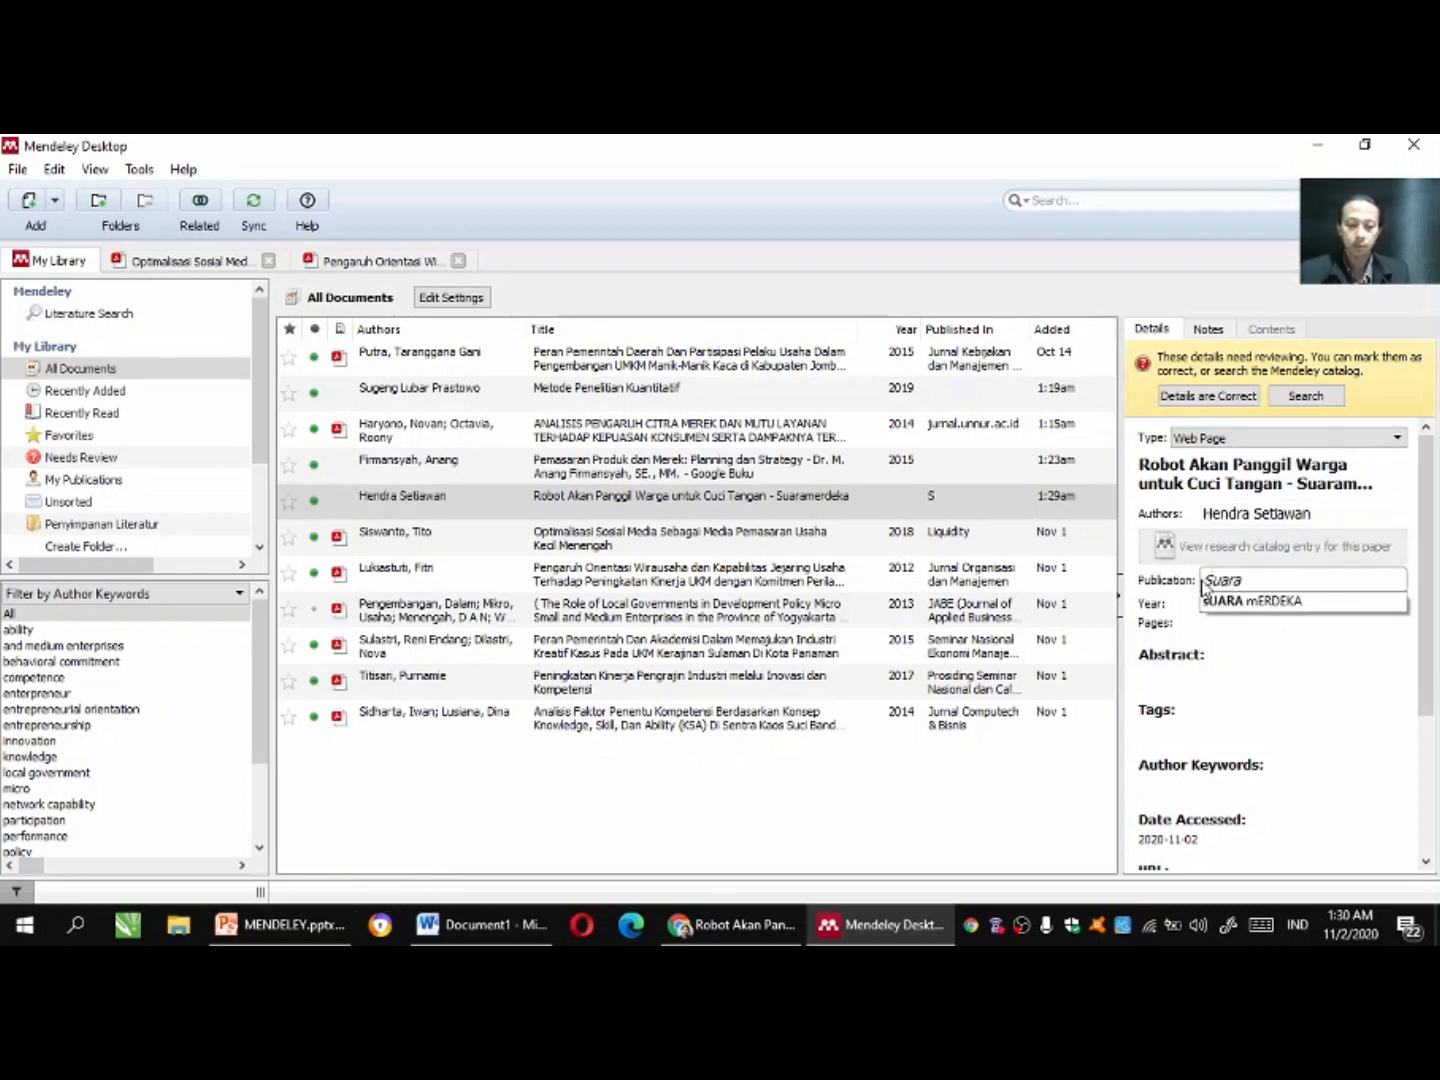
left_click(1218, 600)
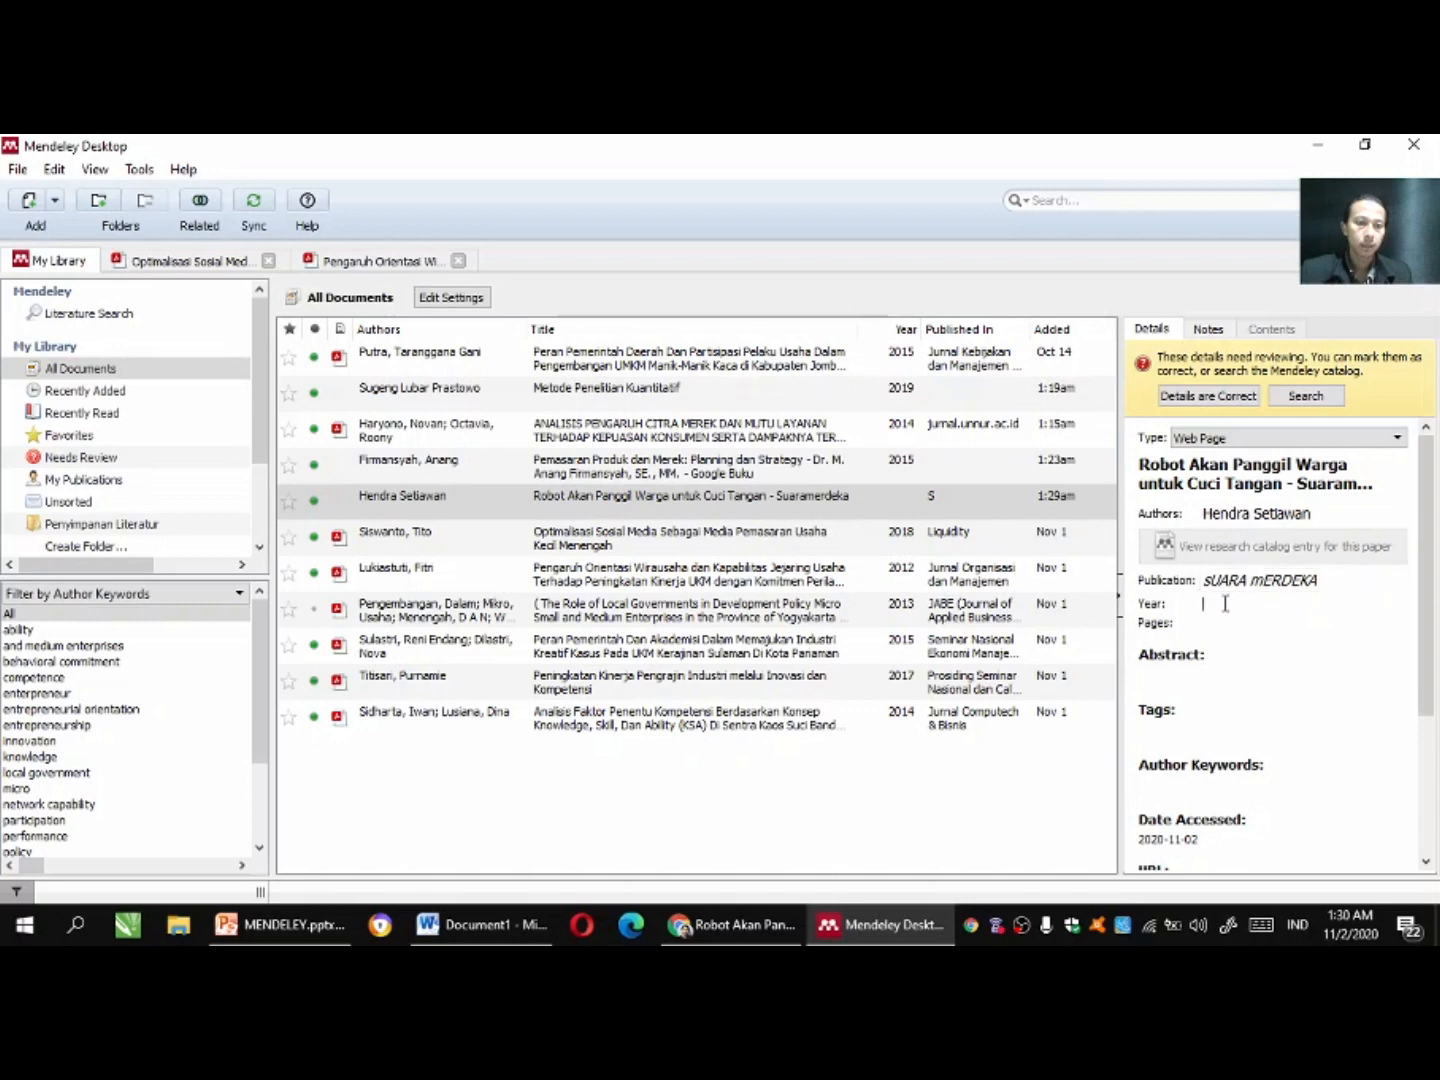
left_click(753, 936)
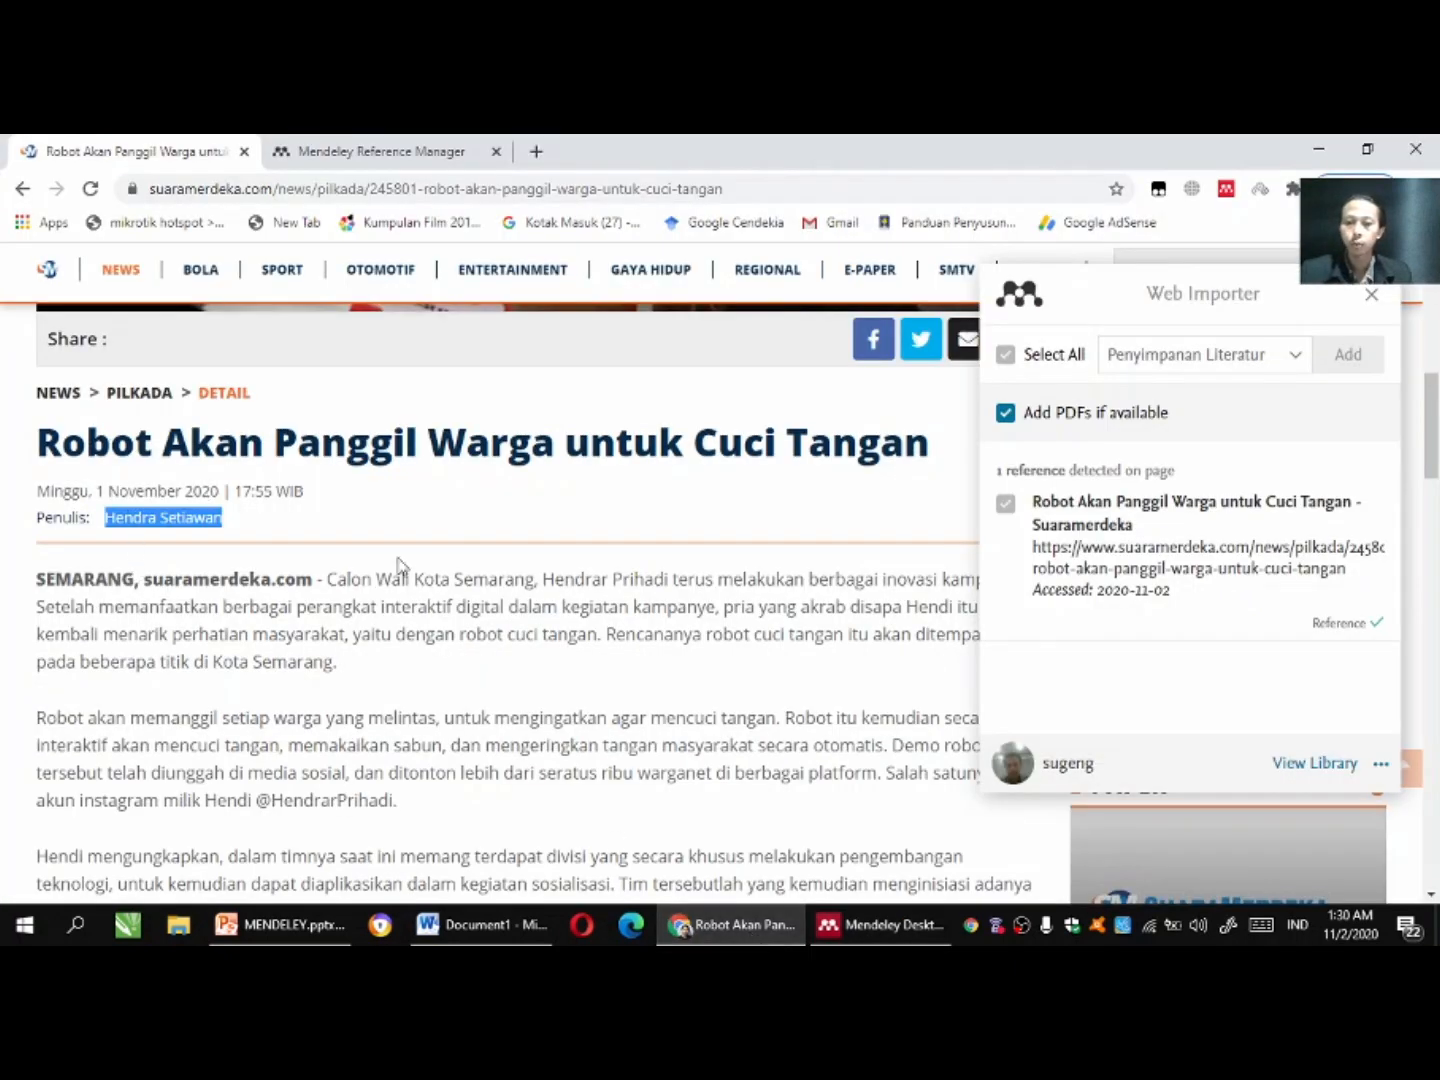
left_click(880, 925)
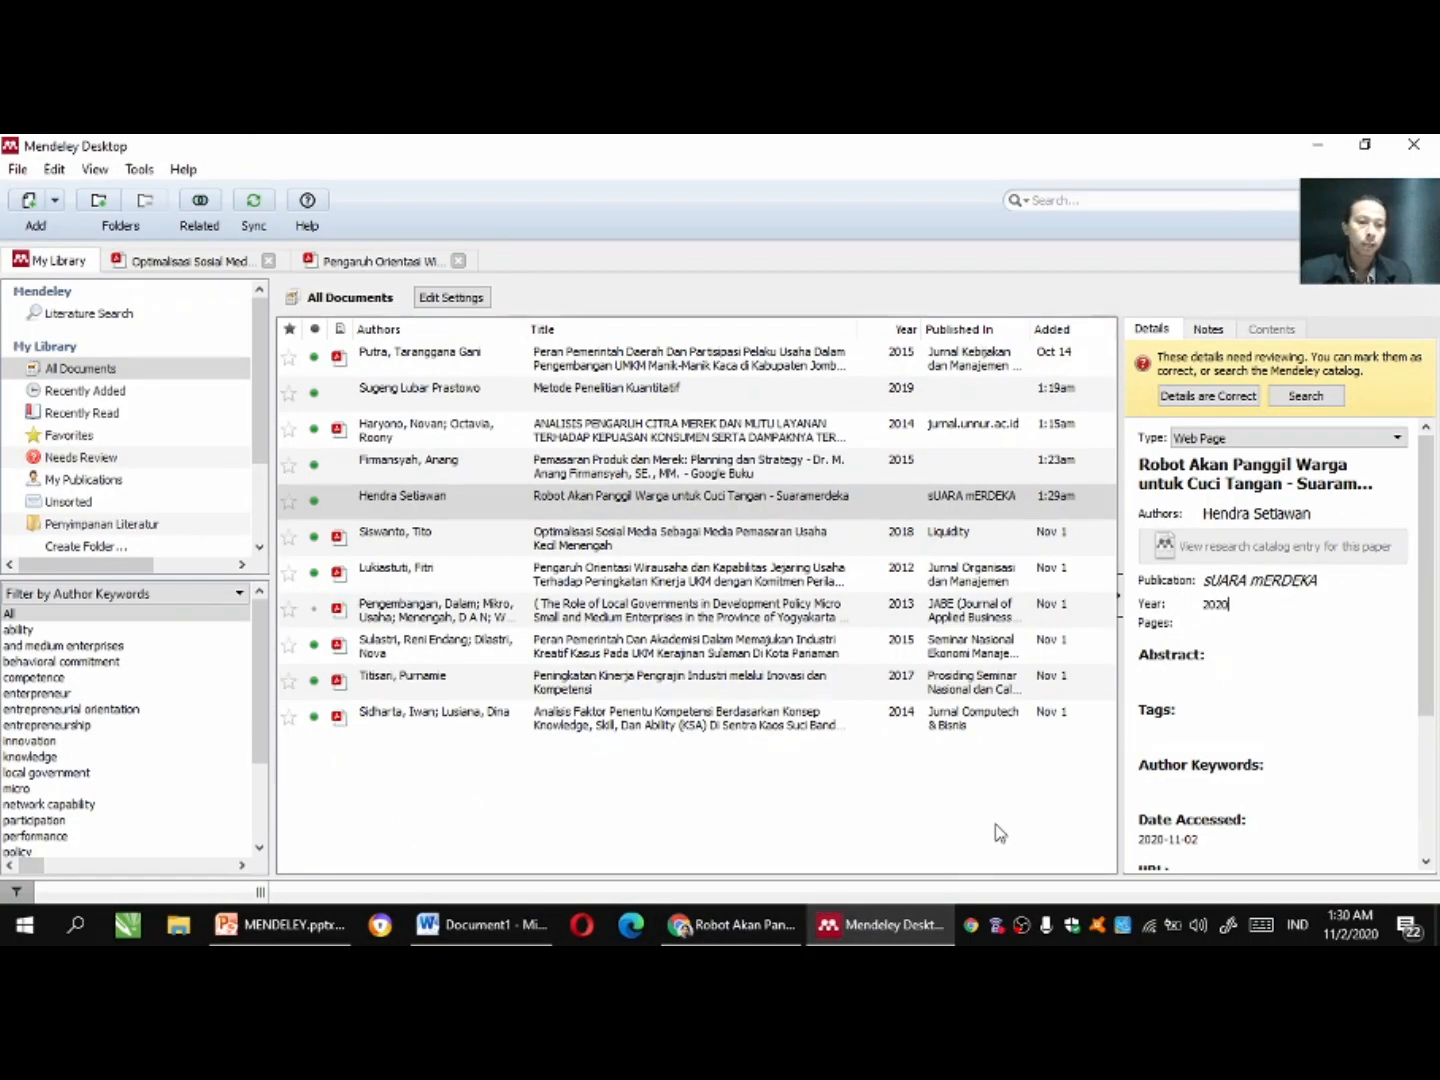
left_click(1255, 676)
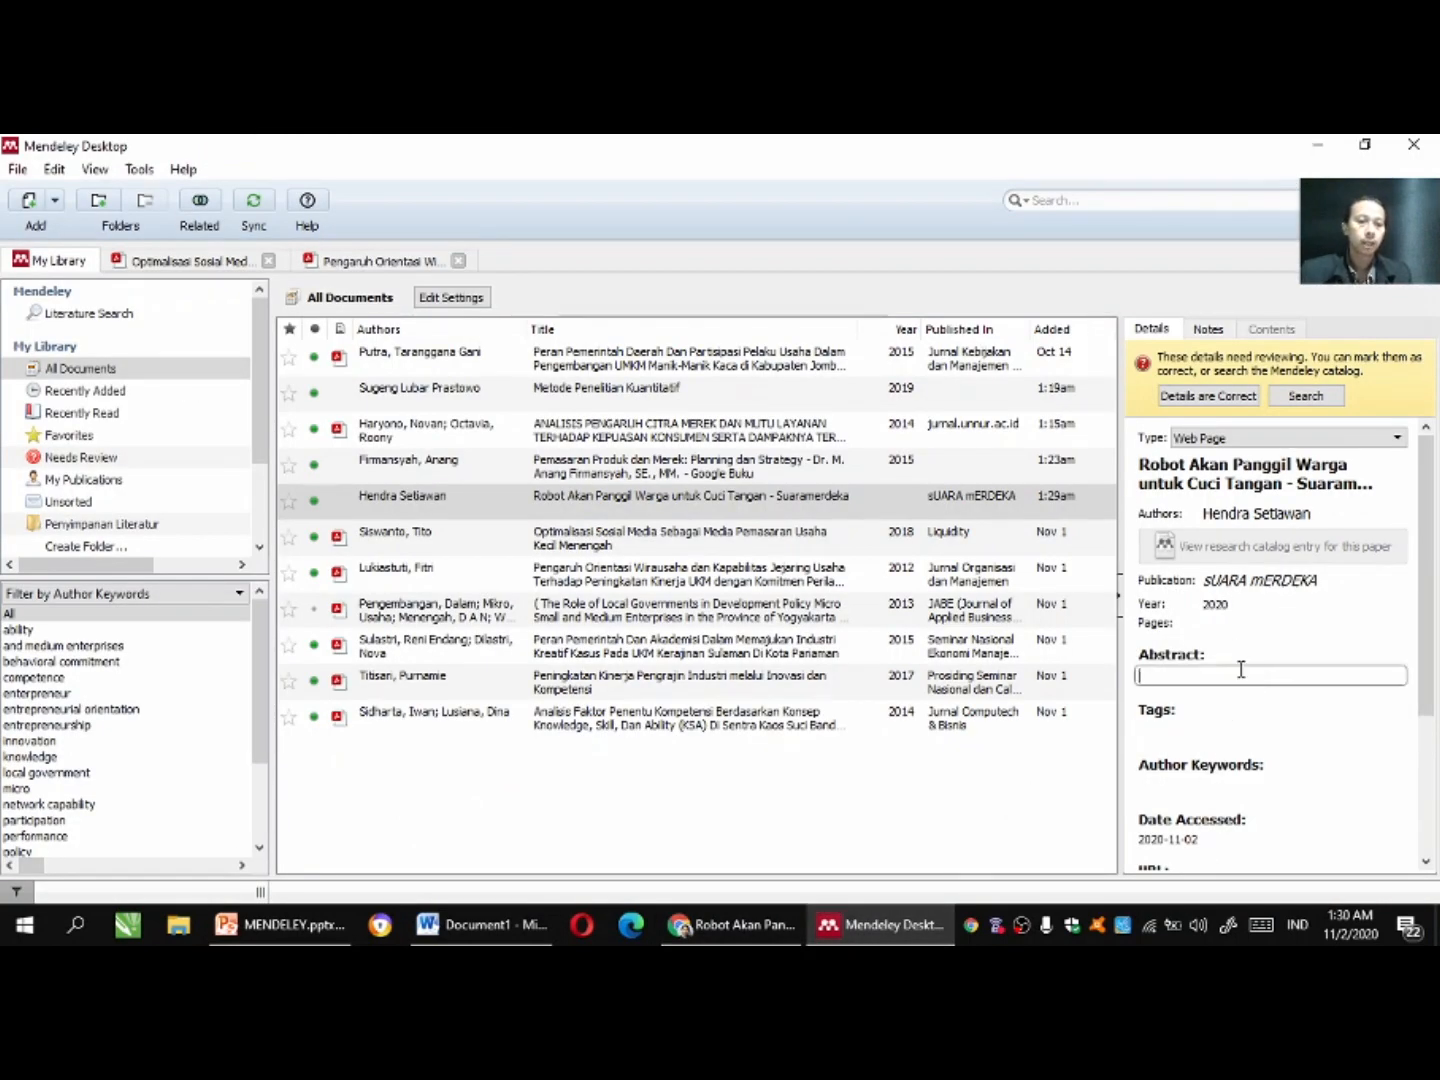
right_click(631, 507)
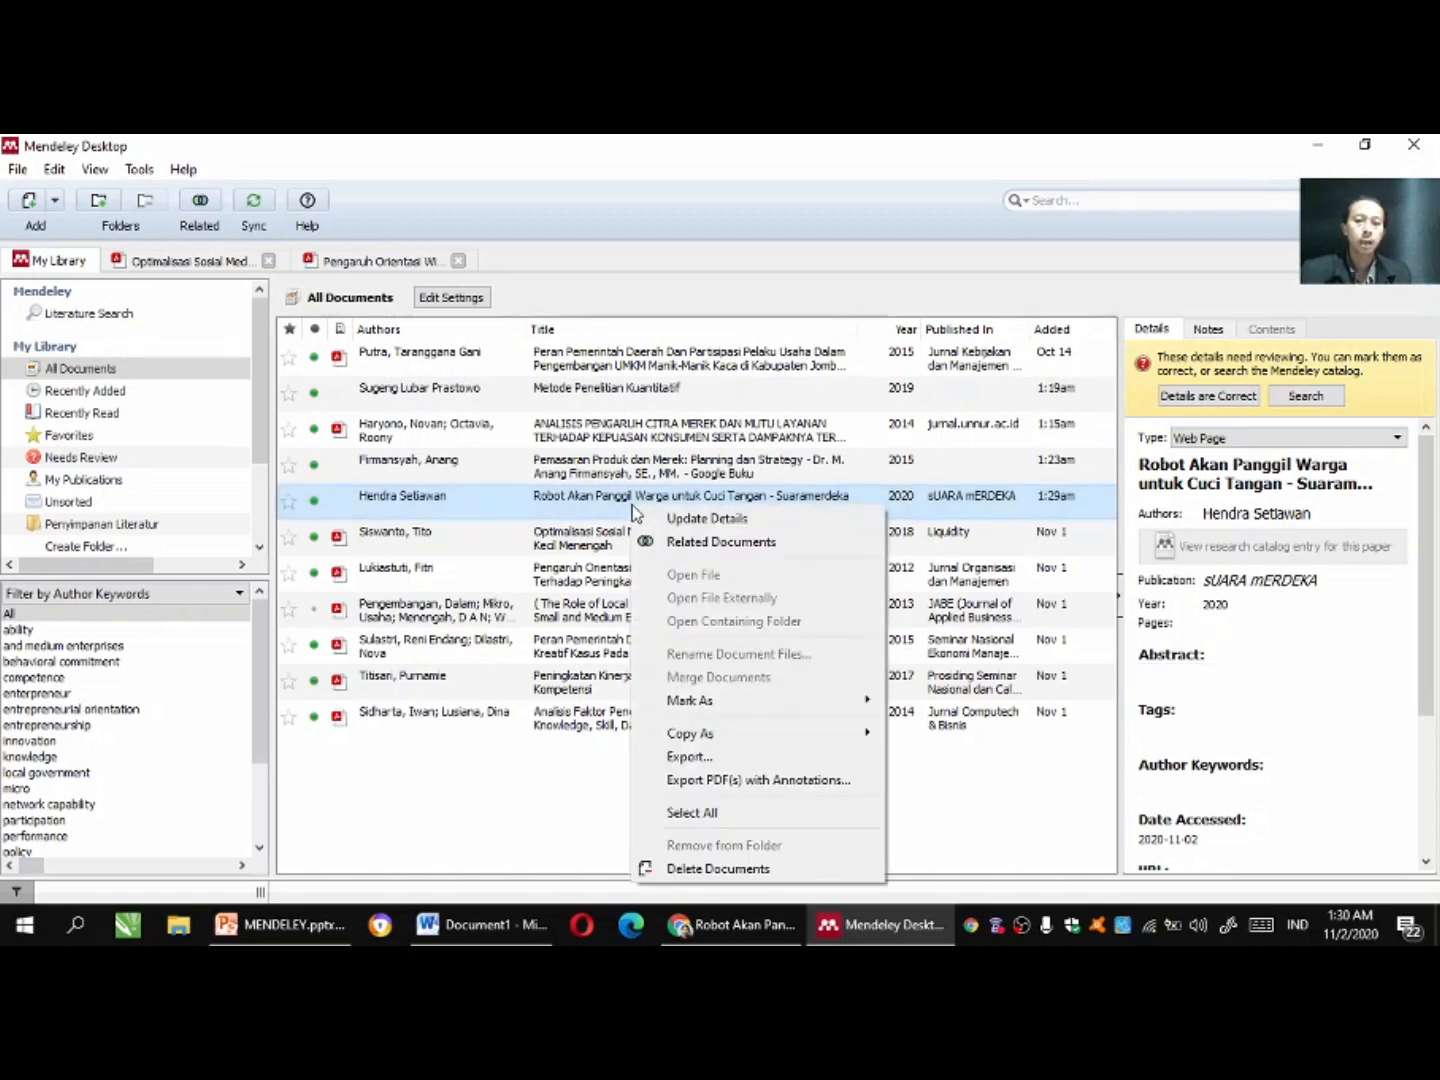
left_click(661, 519)
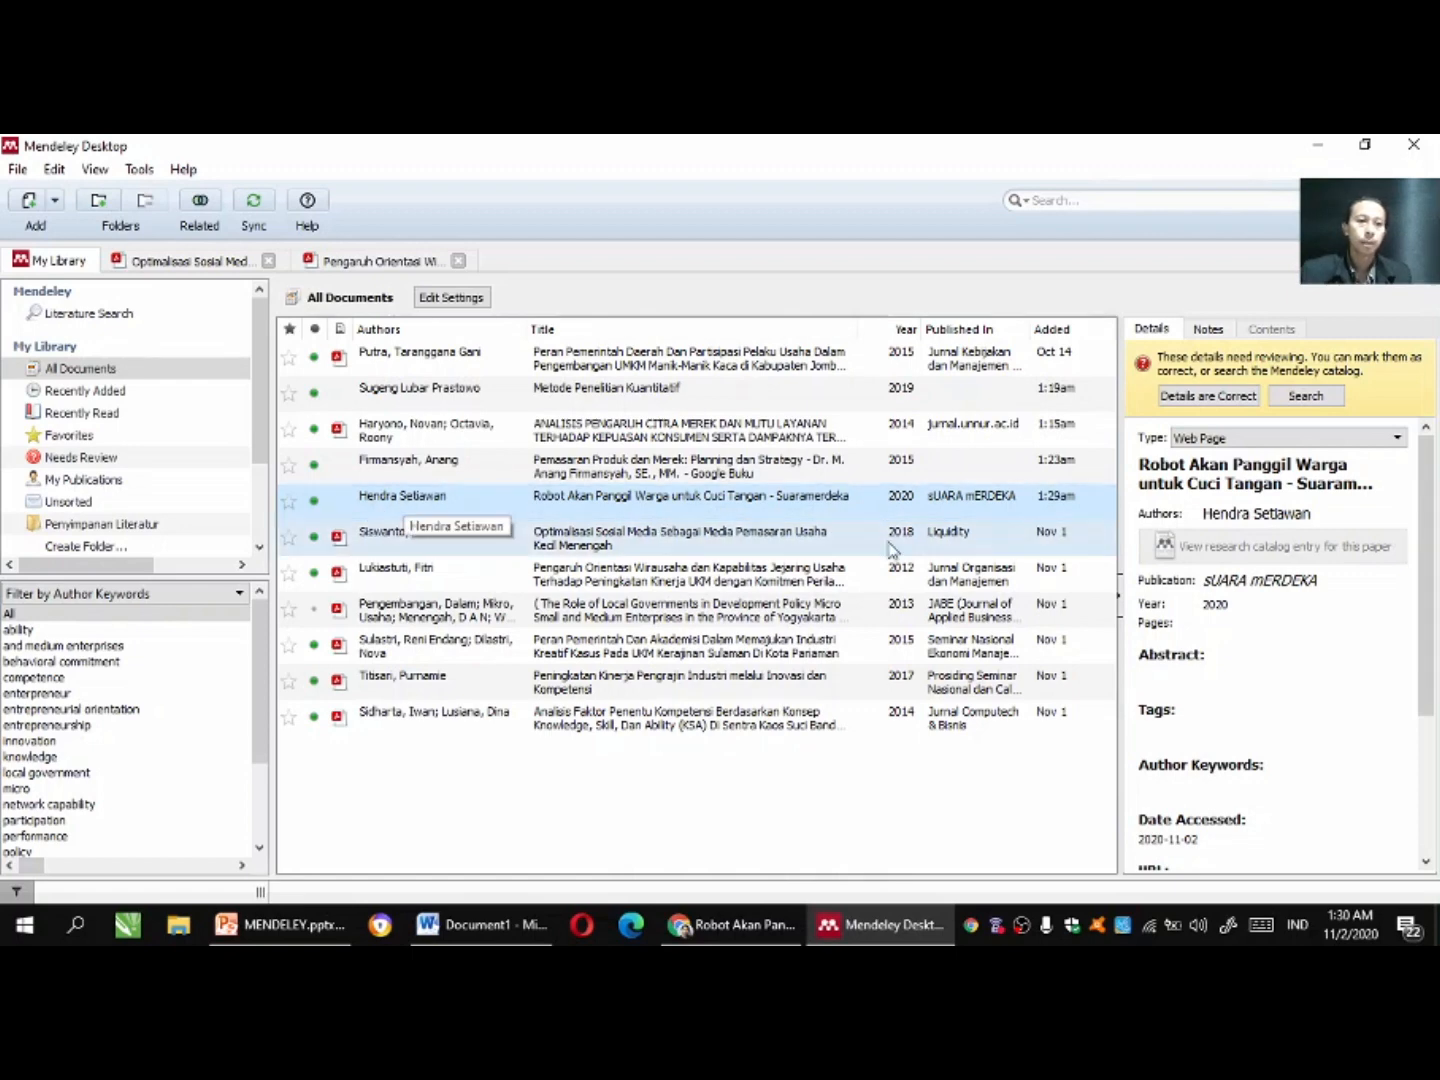
Copy the author's name from the robot article entry's Authors field and switch to the Word document.
left_click(1207, 516)
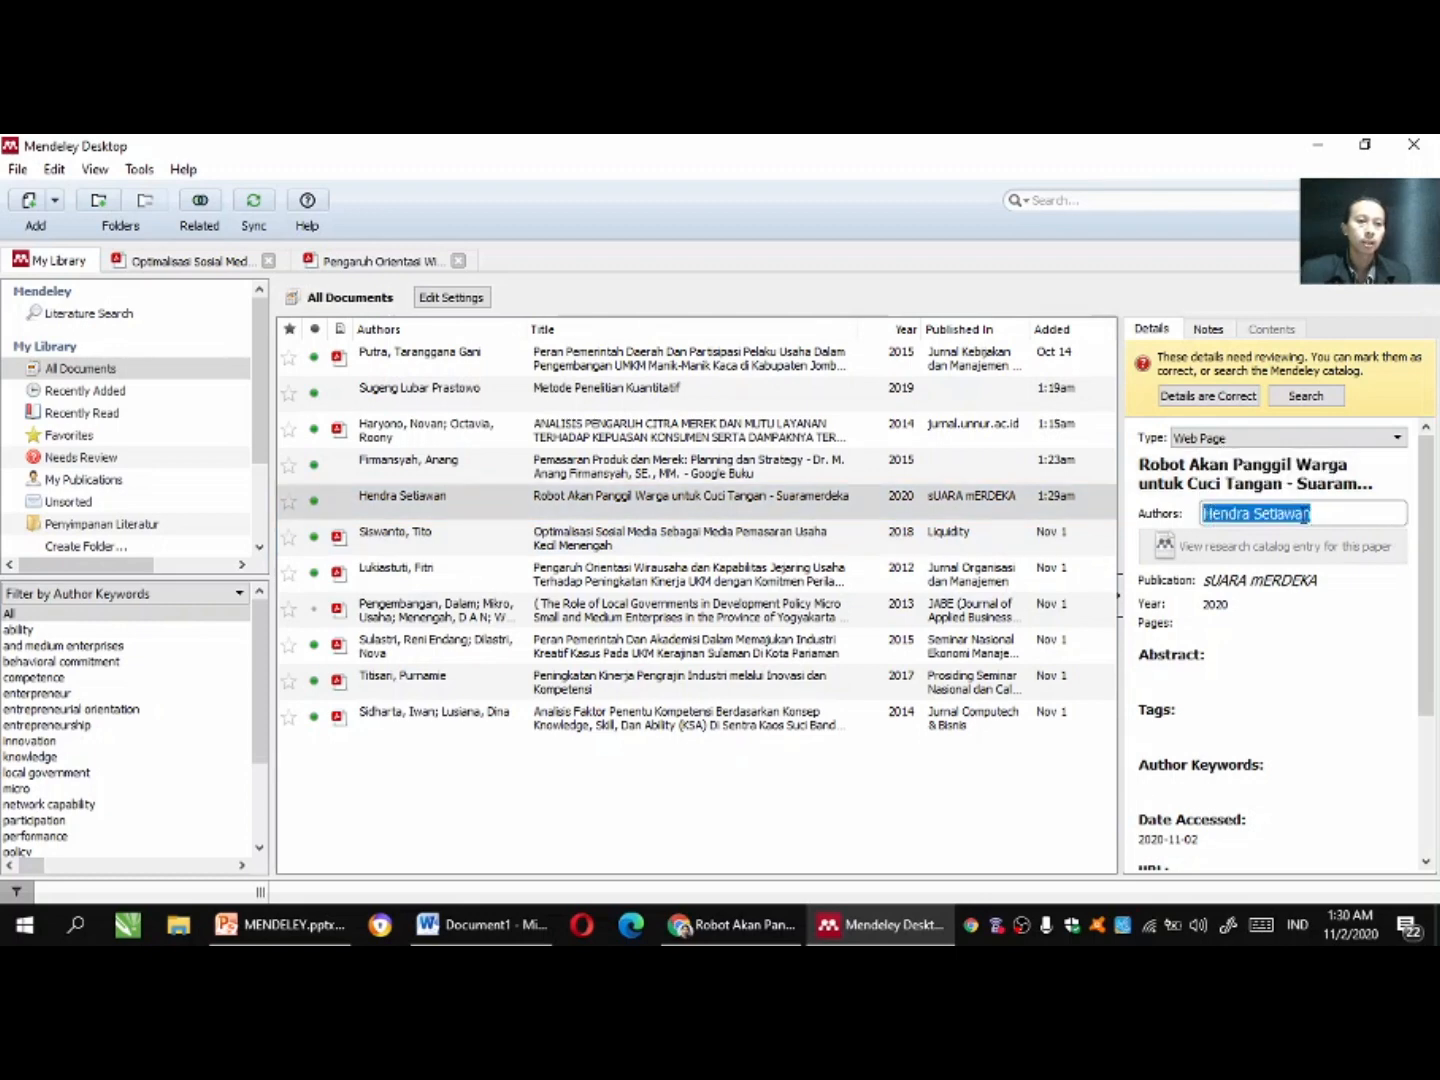
right_click(1245, 506)
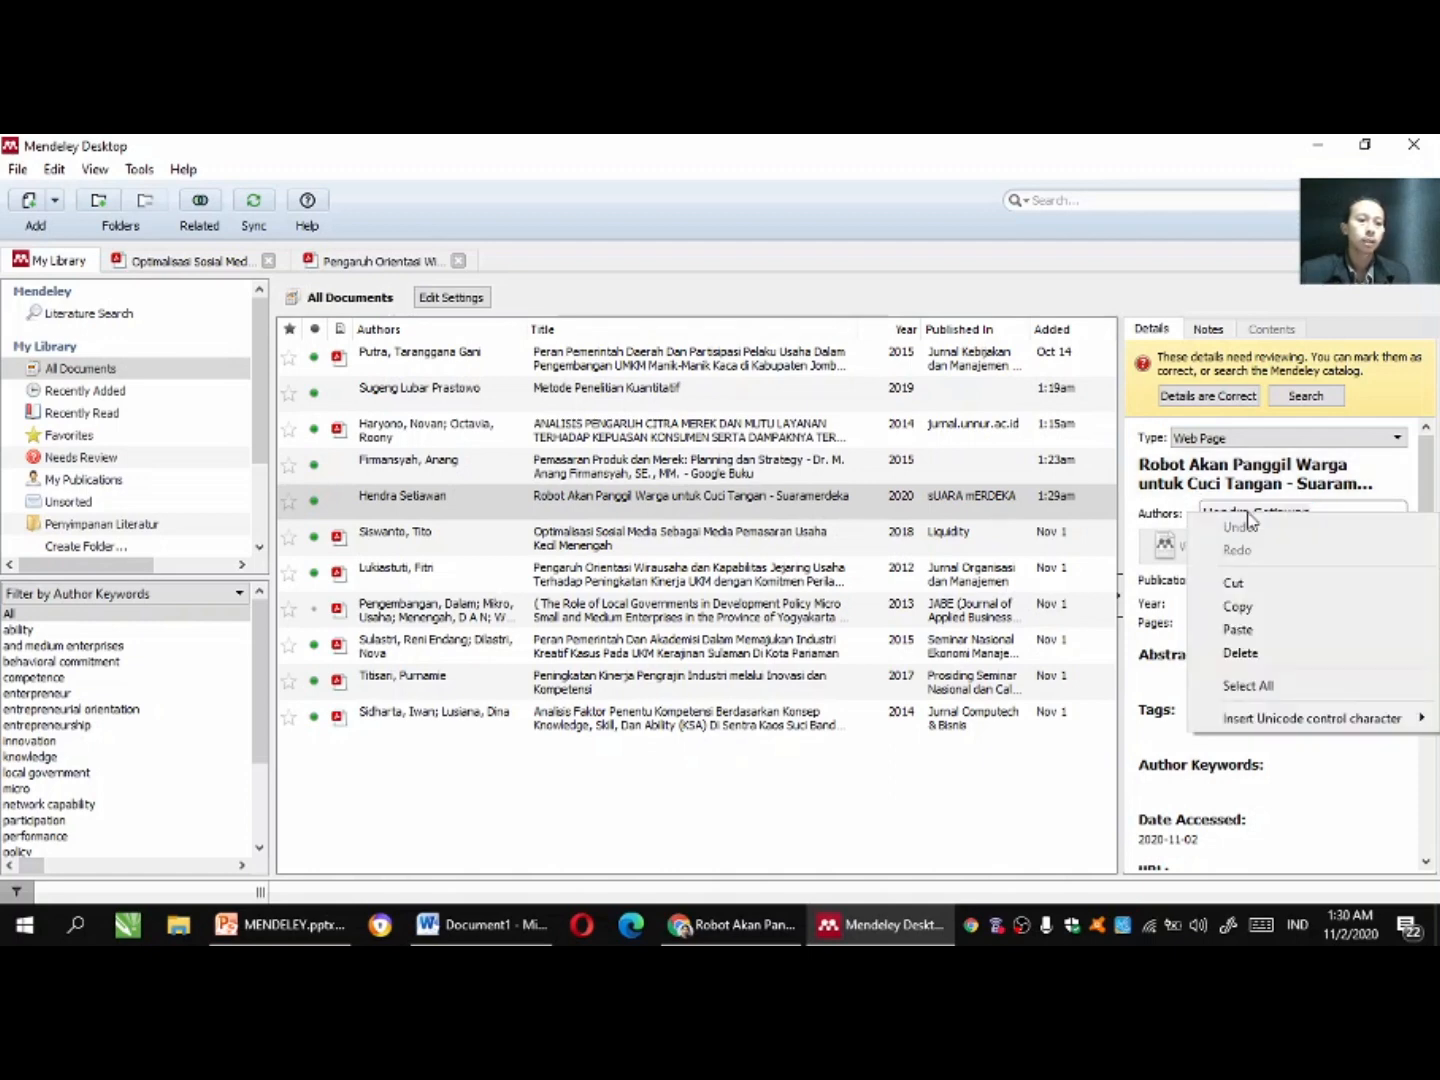
left_click(1237, 607)
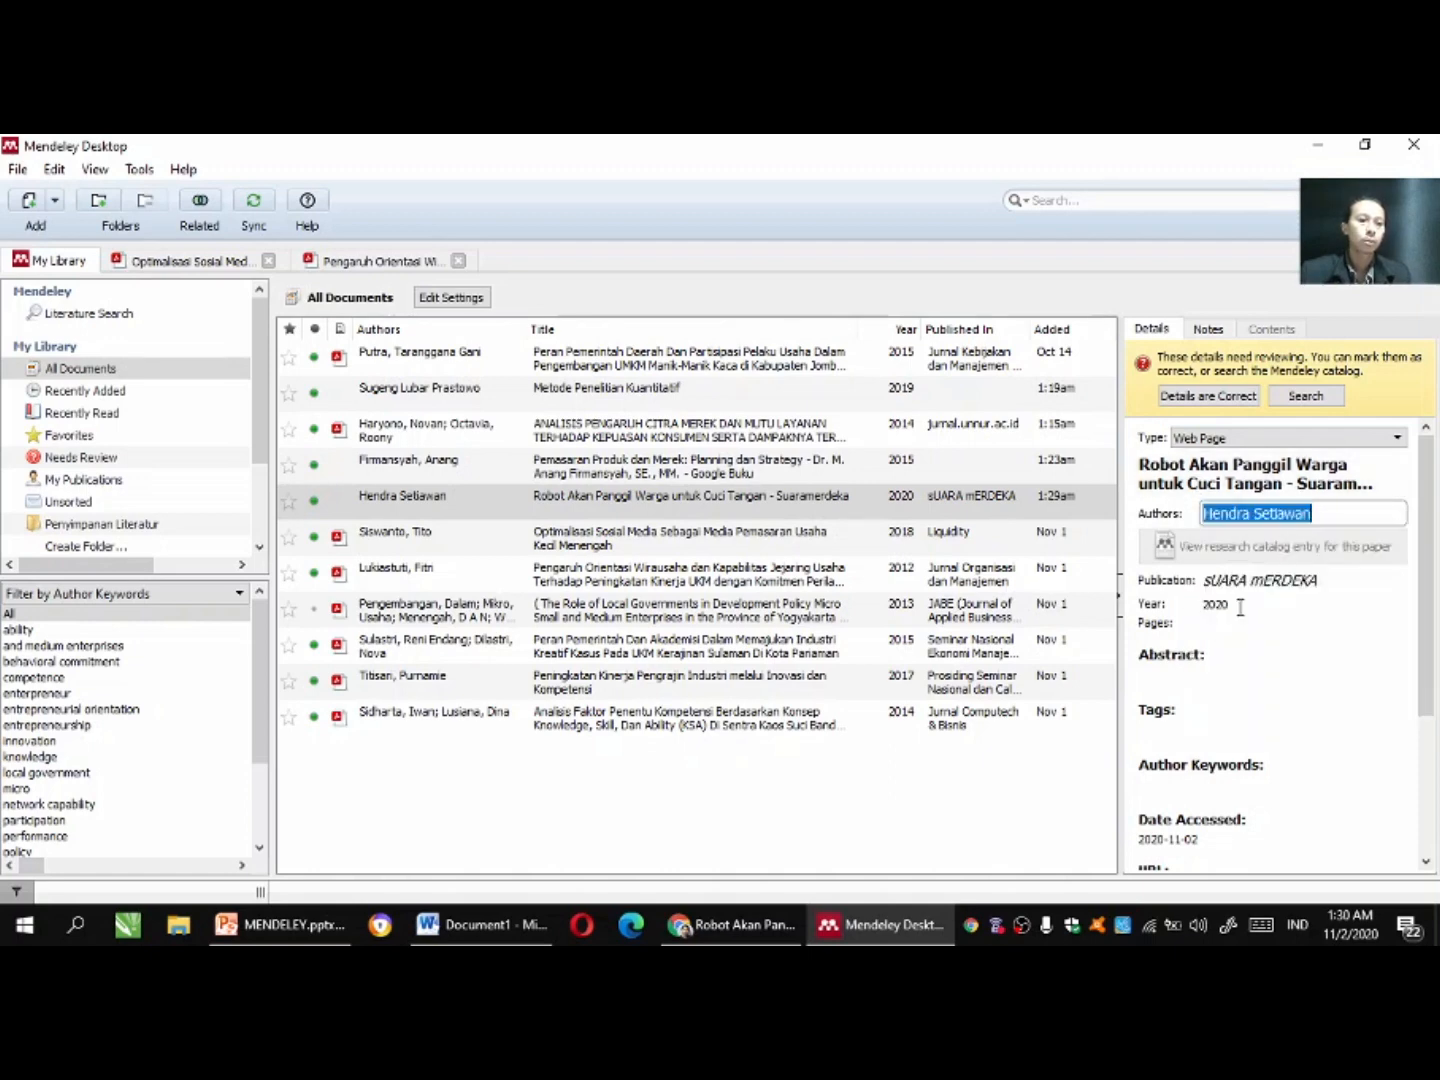
left_click(494, 922)
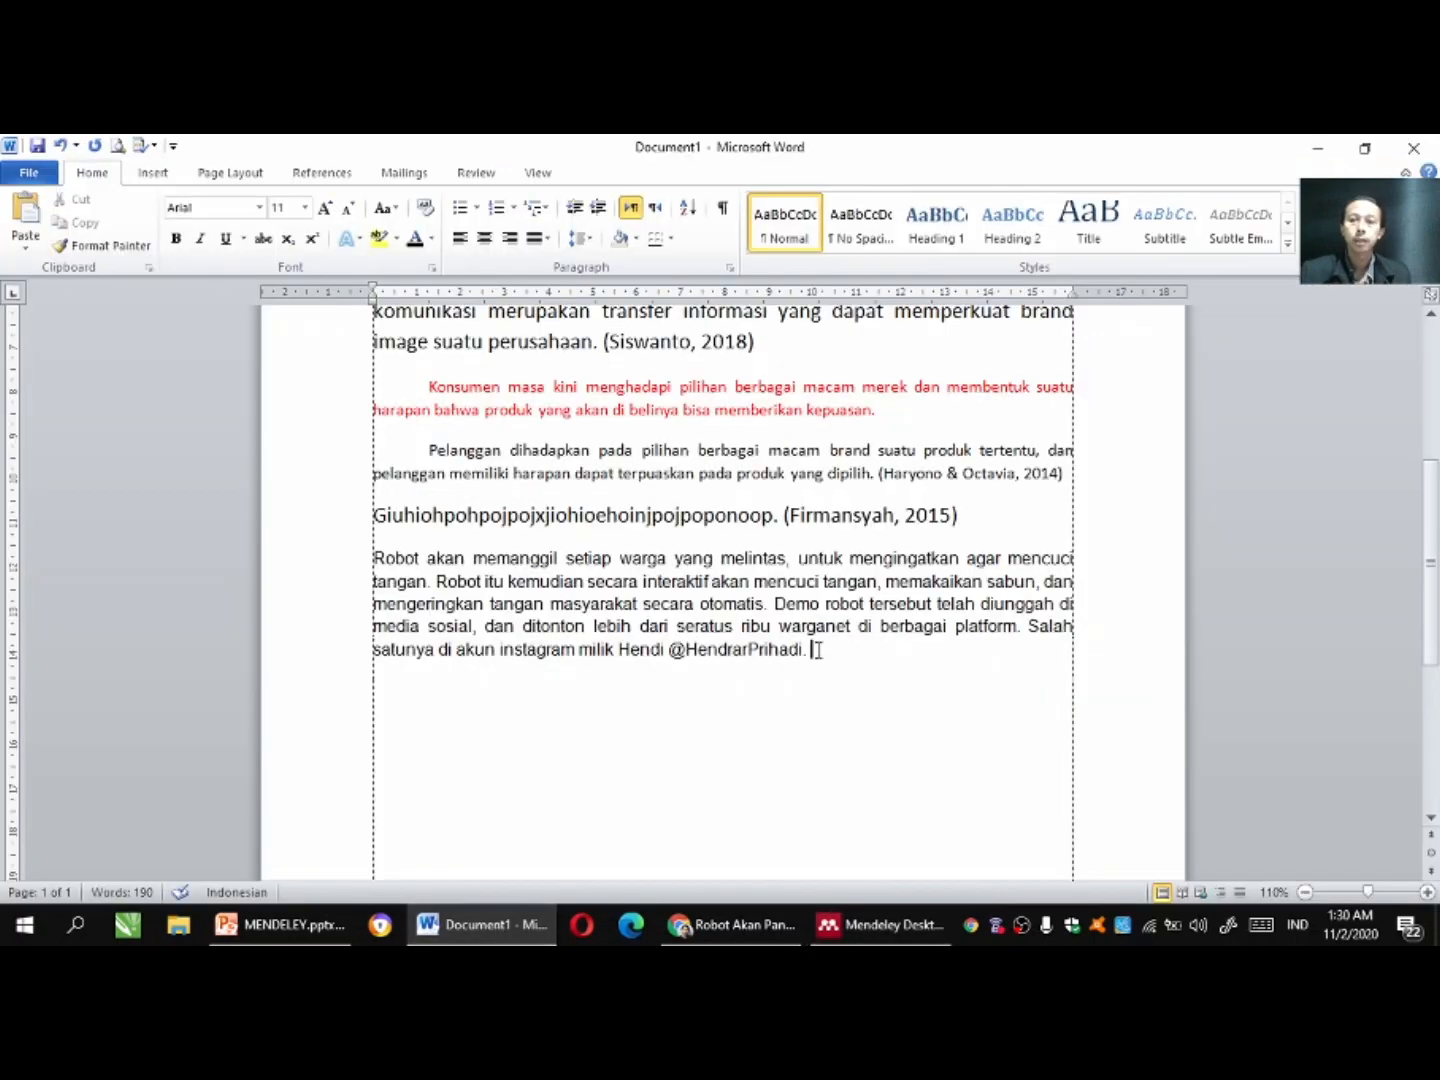
Insert a Mendeley citation of "Robot Akan Panggil Warga untuk Cuci Tangan" after the robot paragraph, searching by the copied author name.
left_click(320, 176)
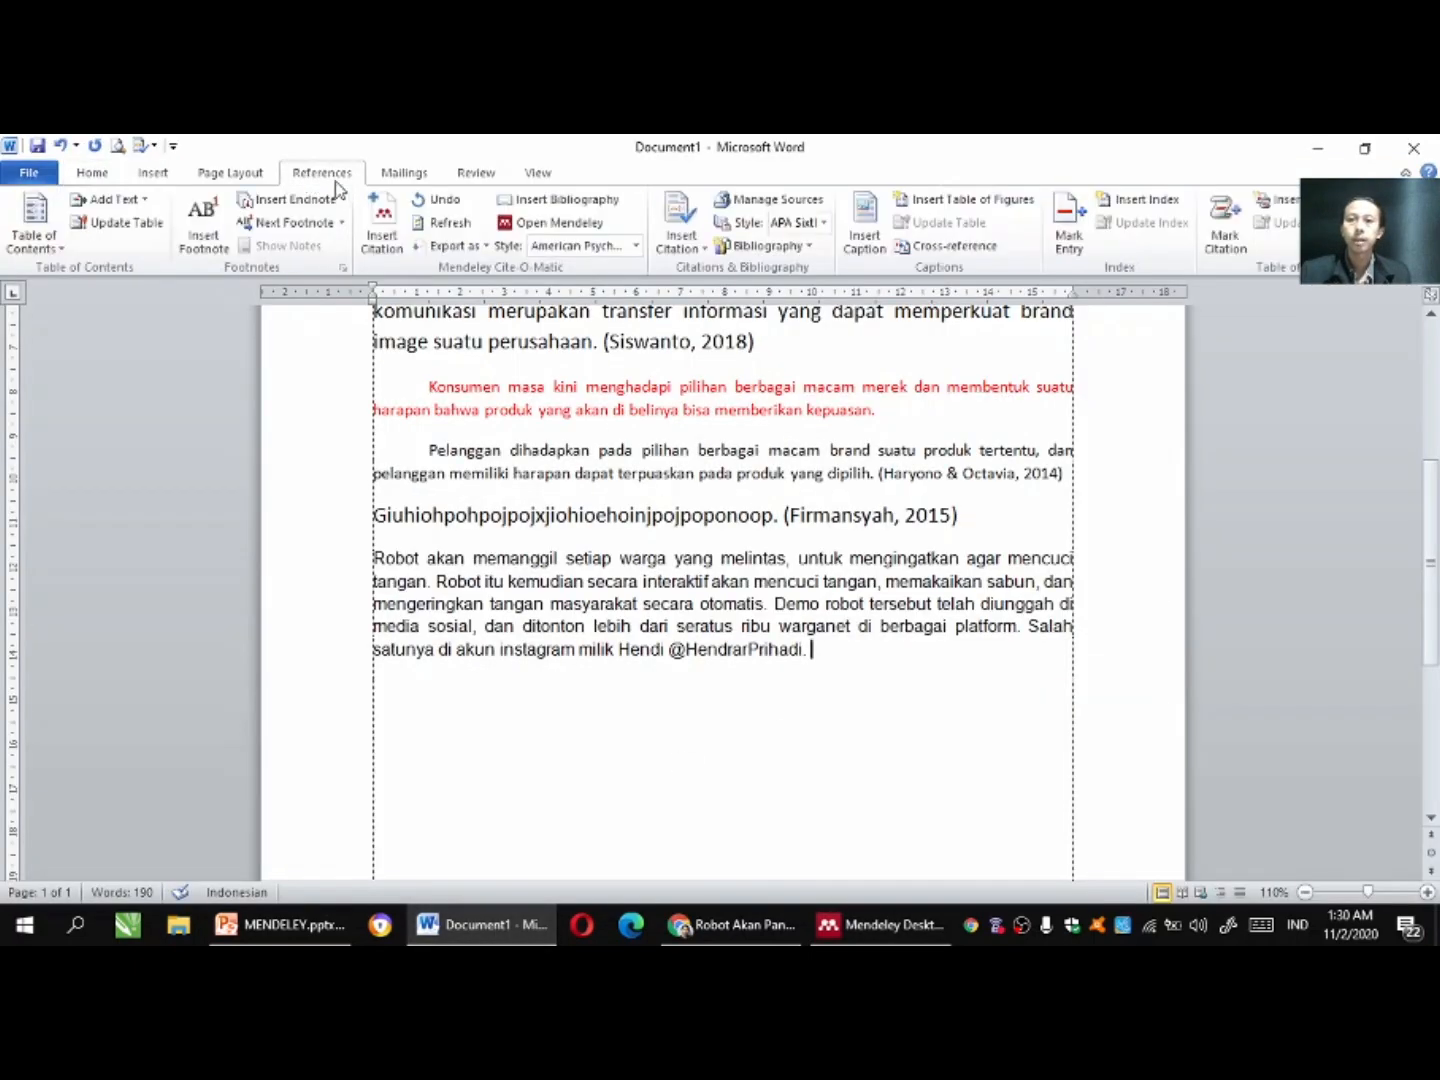
left_click(382, 225)
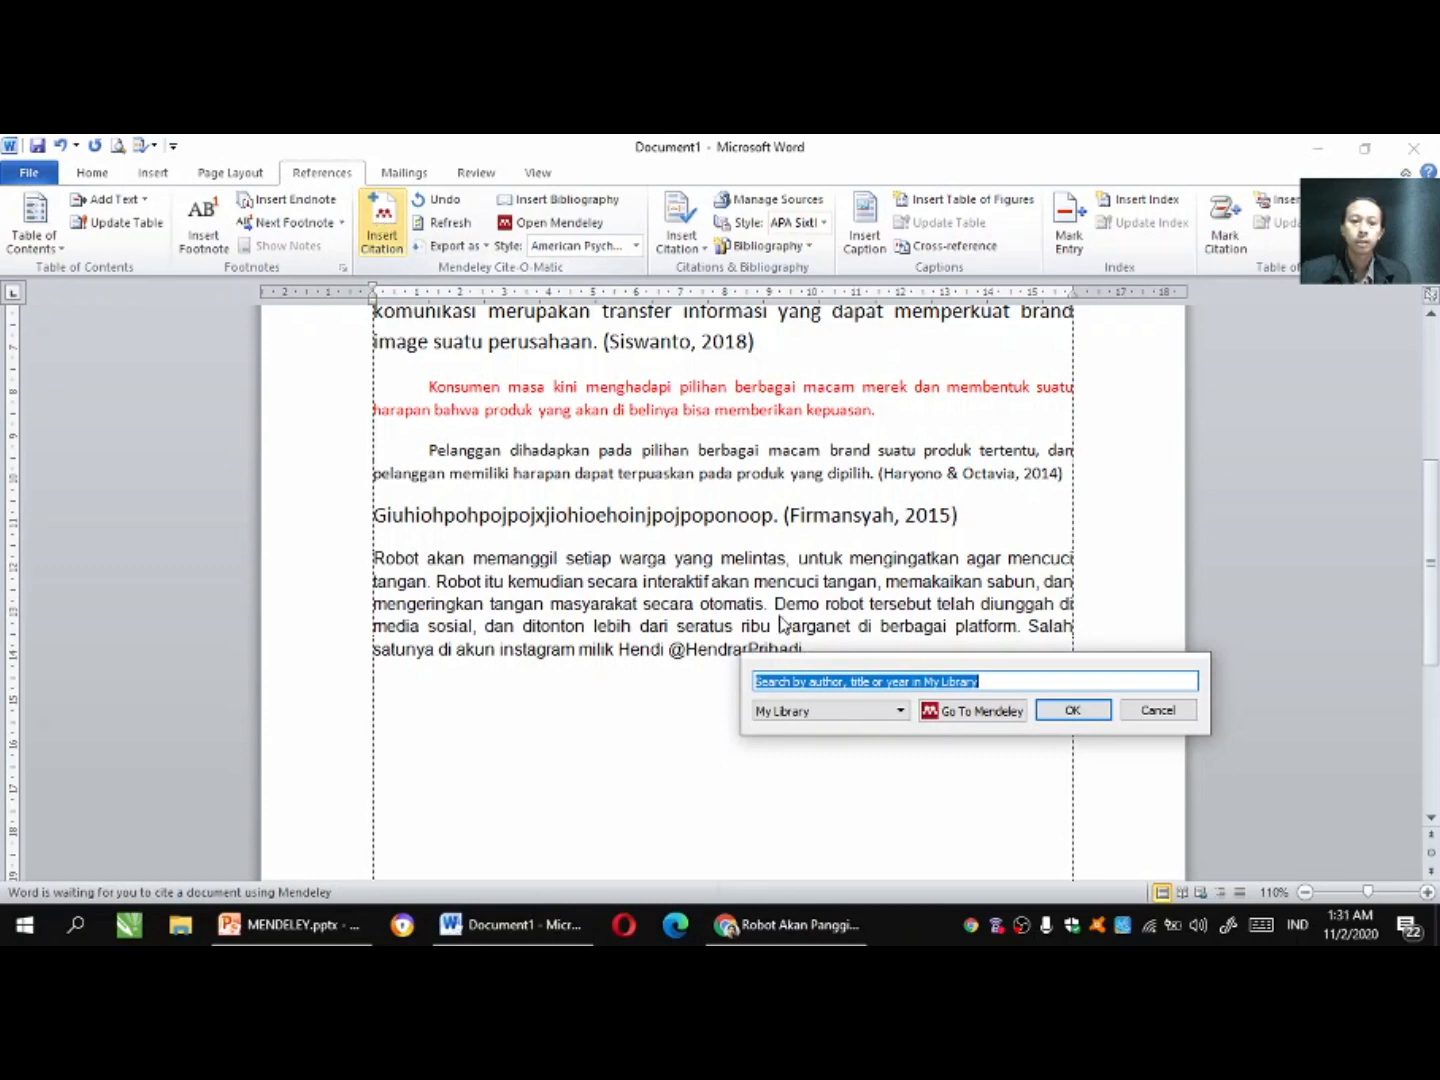
right_click(773, 681)
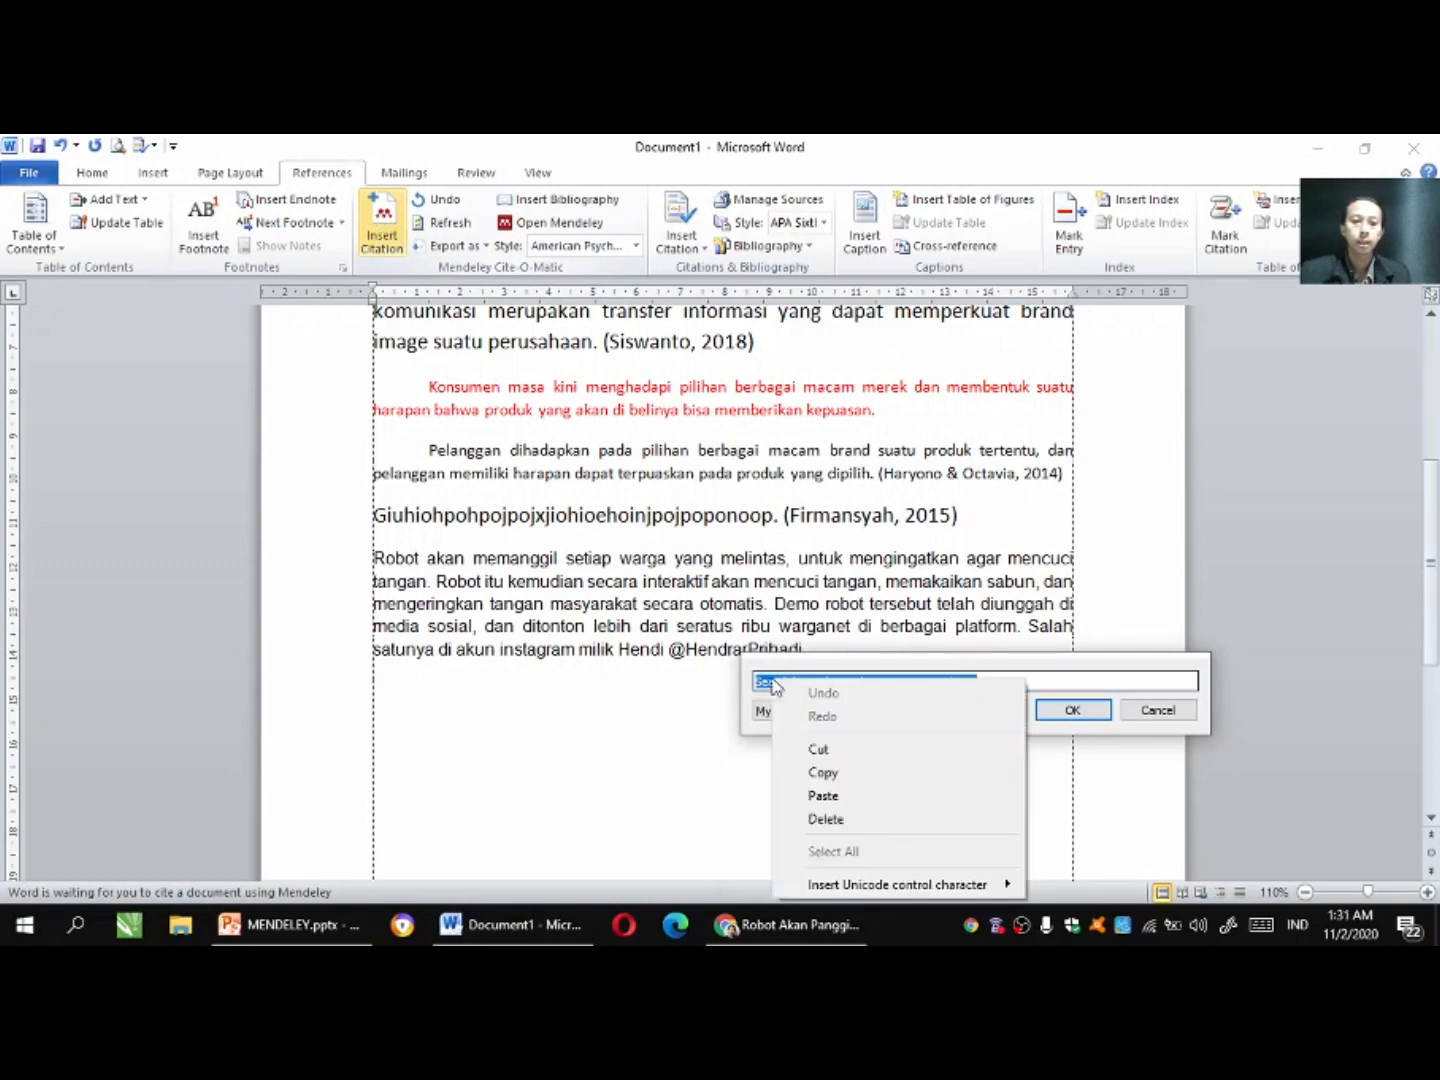
left_click(820, 796)
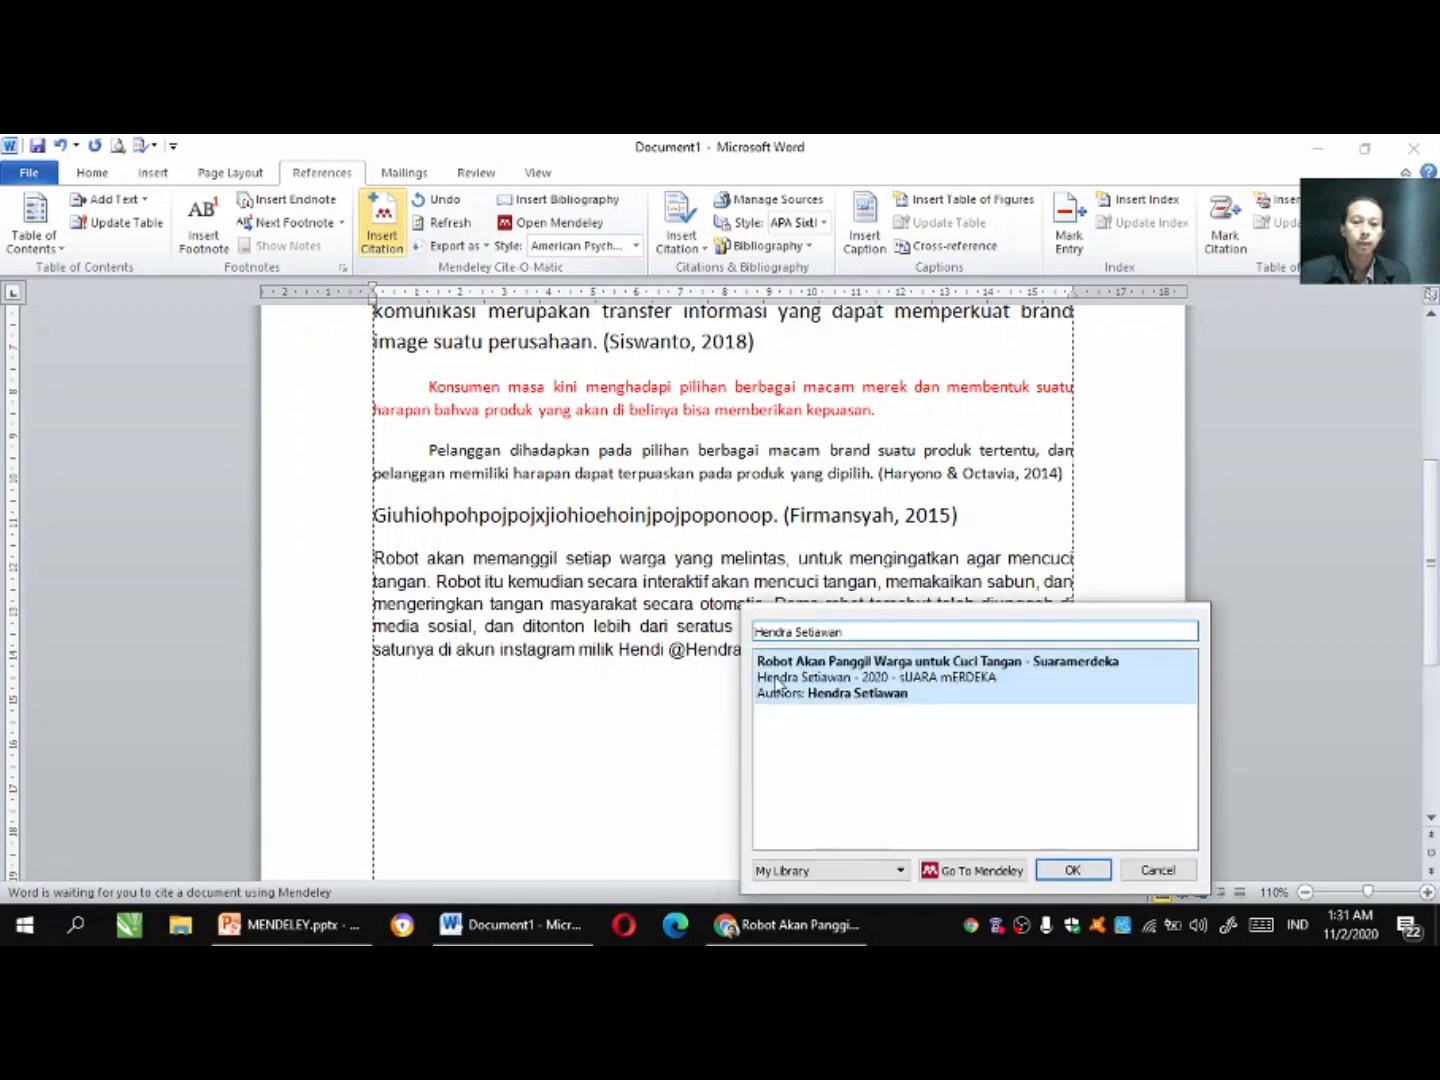
left_click(897, 680)
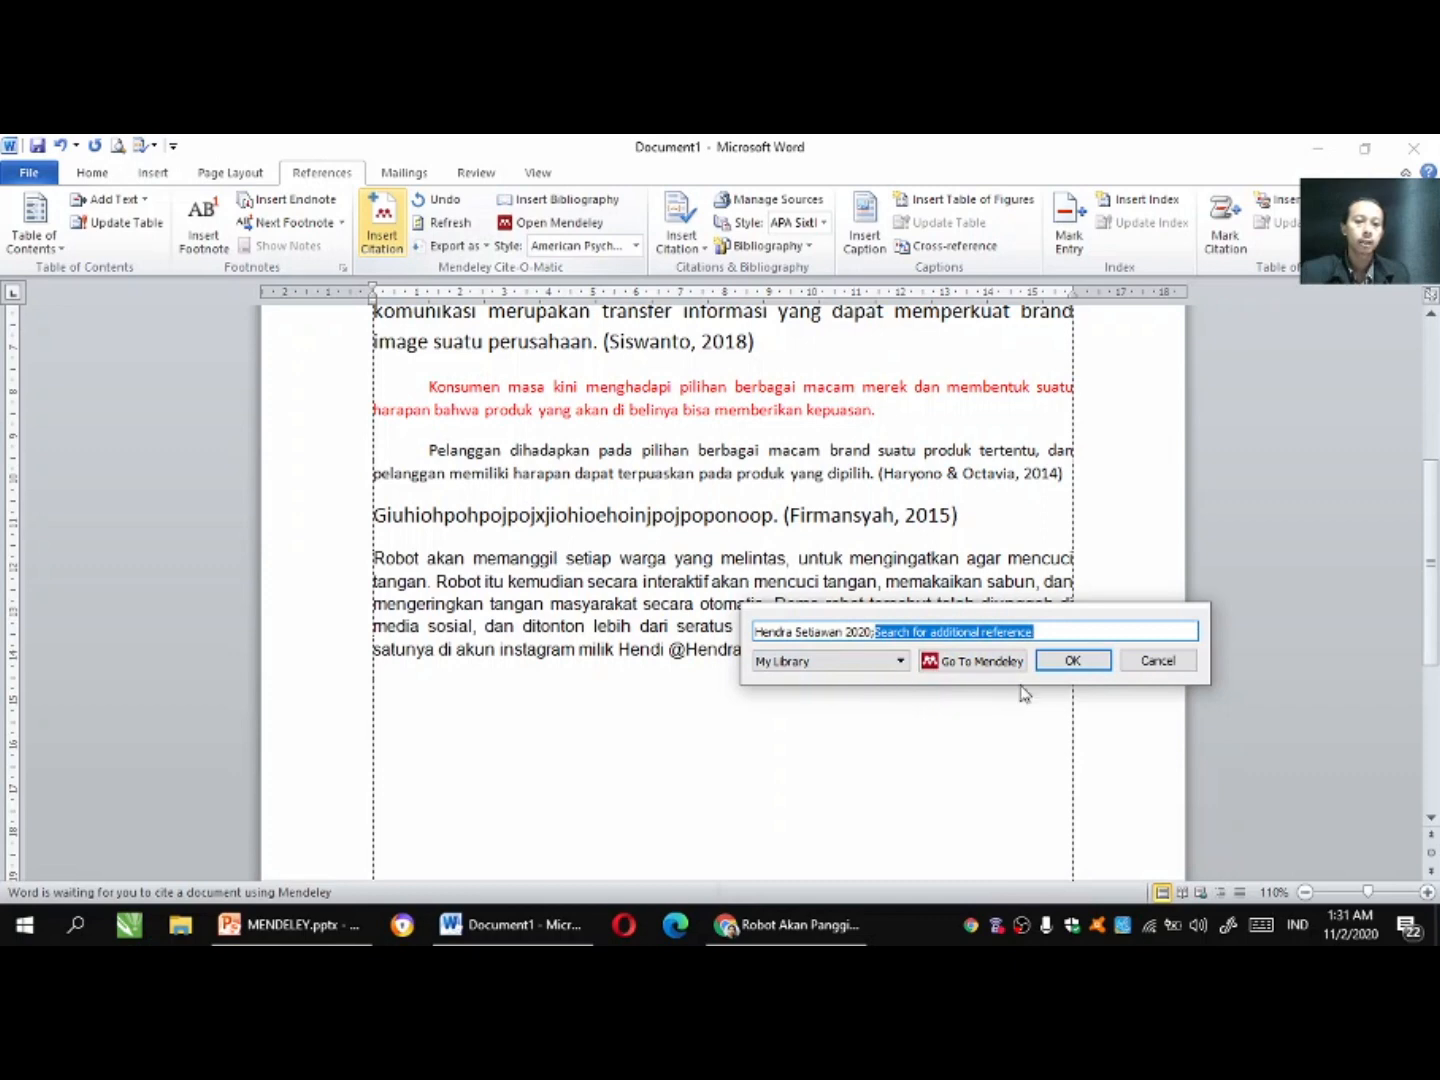
left_click(1052, 666)
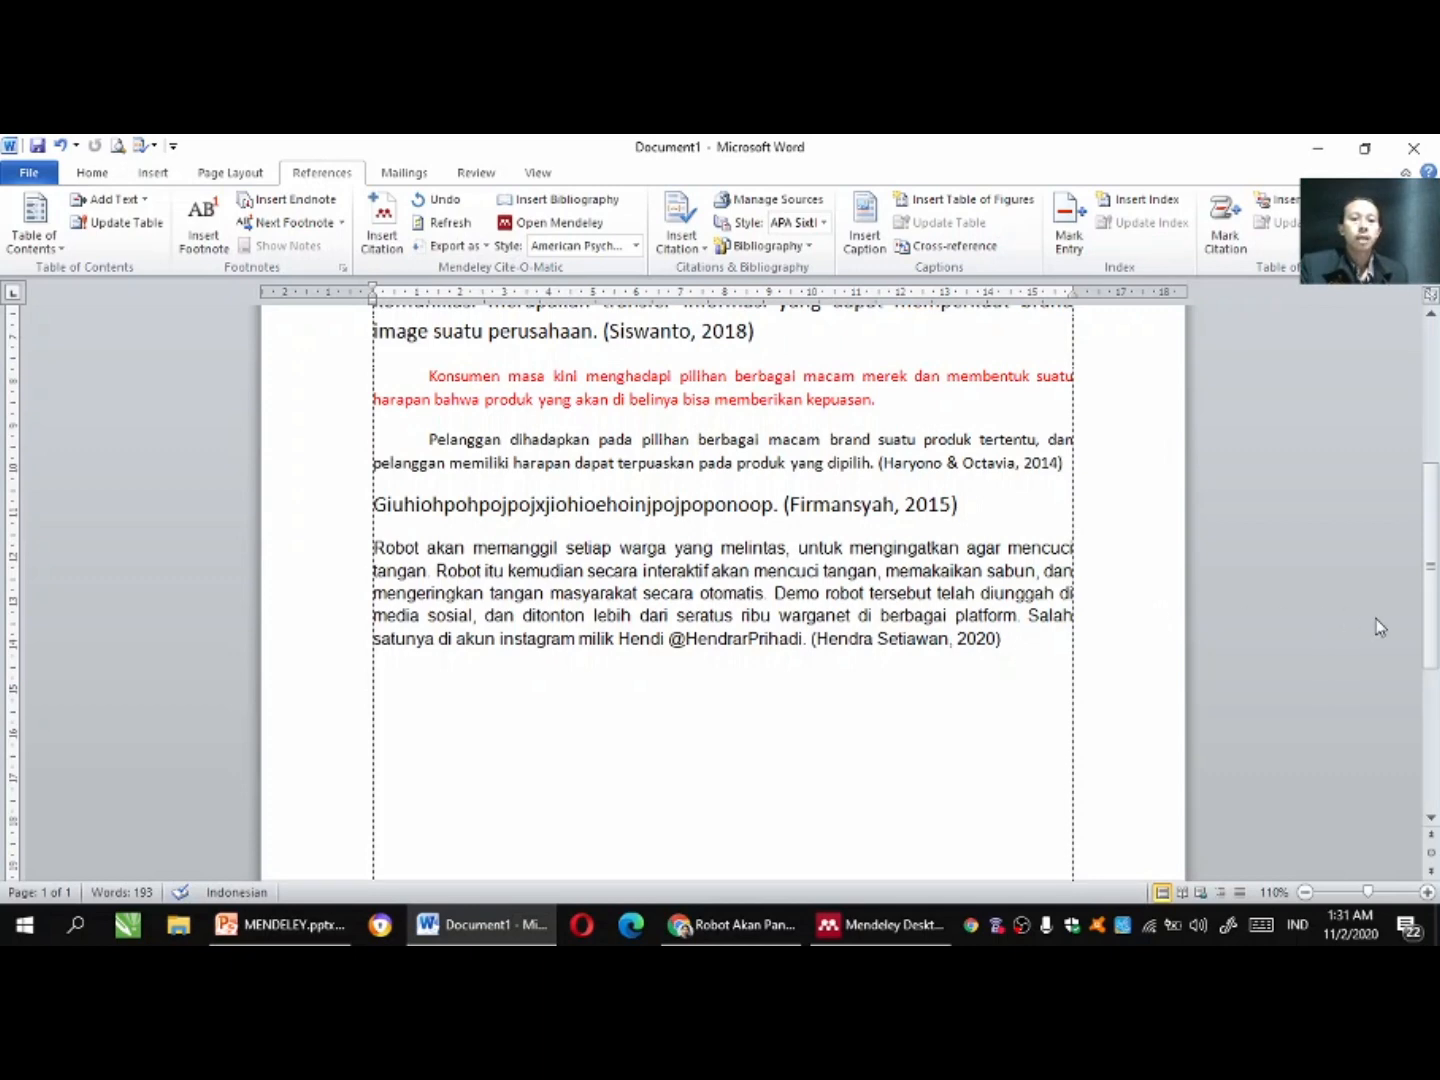
Add blank lines after the cited robot paragraph until the text cursor reaches a second page.
left_click_drag(1431, 607, 1427, 690)
key("Return")
key("Return")
key("Return")
key("Return")
key("Return")
key("Return")
key("Return")
key("Return")
key("Return")
key("Return")
key("Return")
key("Return")
key("Return")
key("Return")
key("Return")
key("Return")
key("Return")
key("Return")
key("Return")
key("Return")
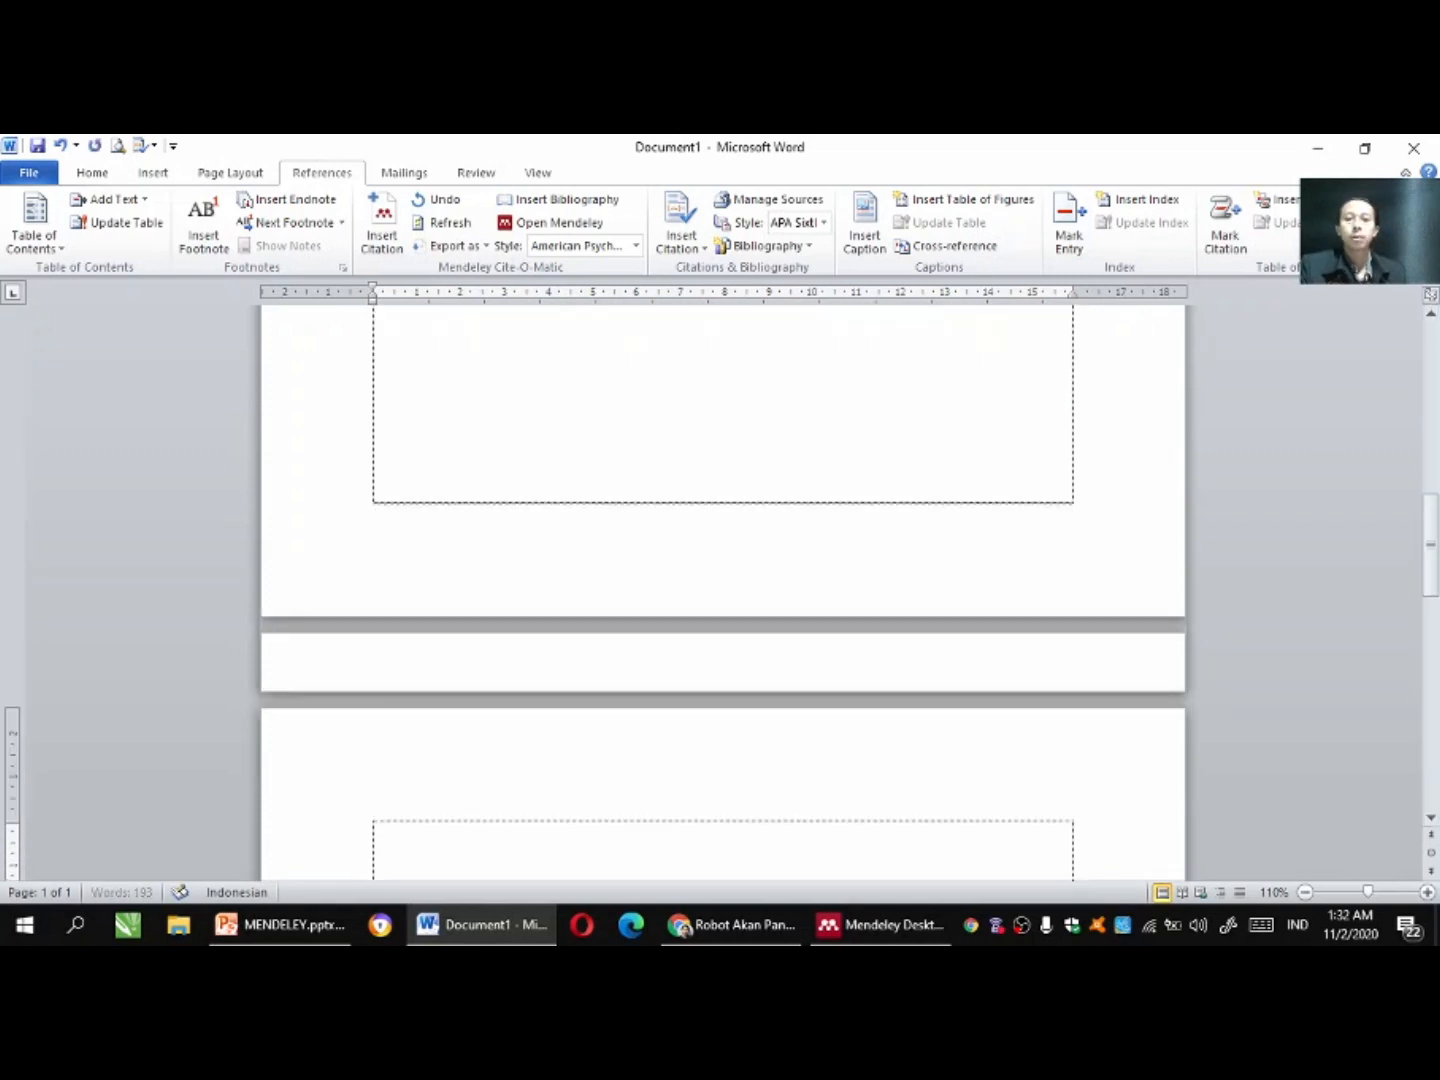
Enter the heading "DAFTAR PUSTAKA" at the start of the second page.
left_click(804, 553)
type("DAF")
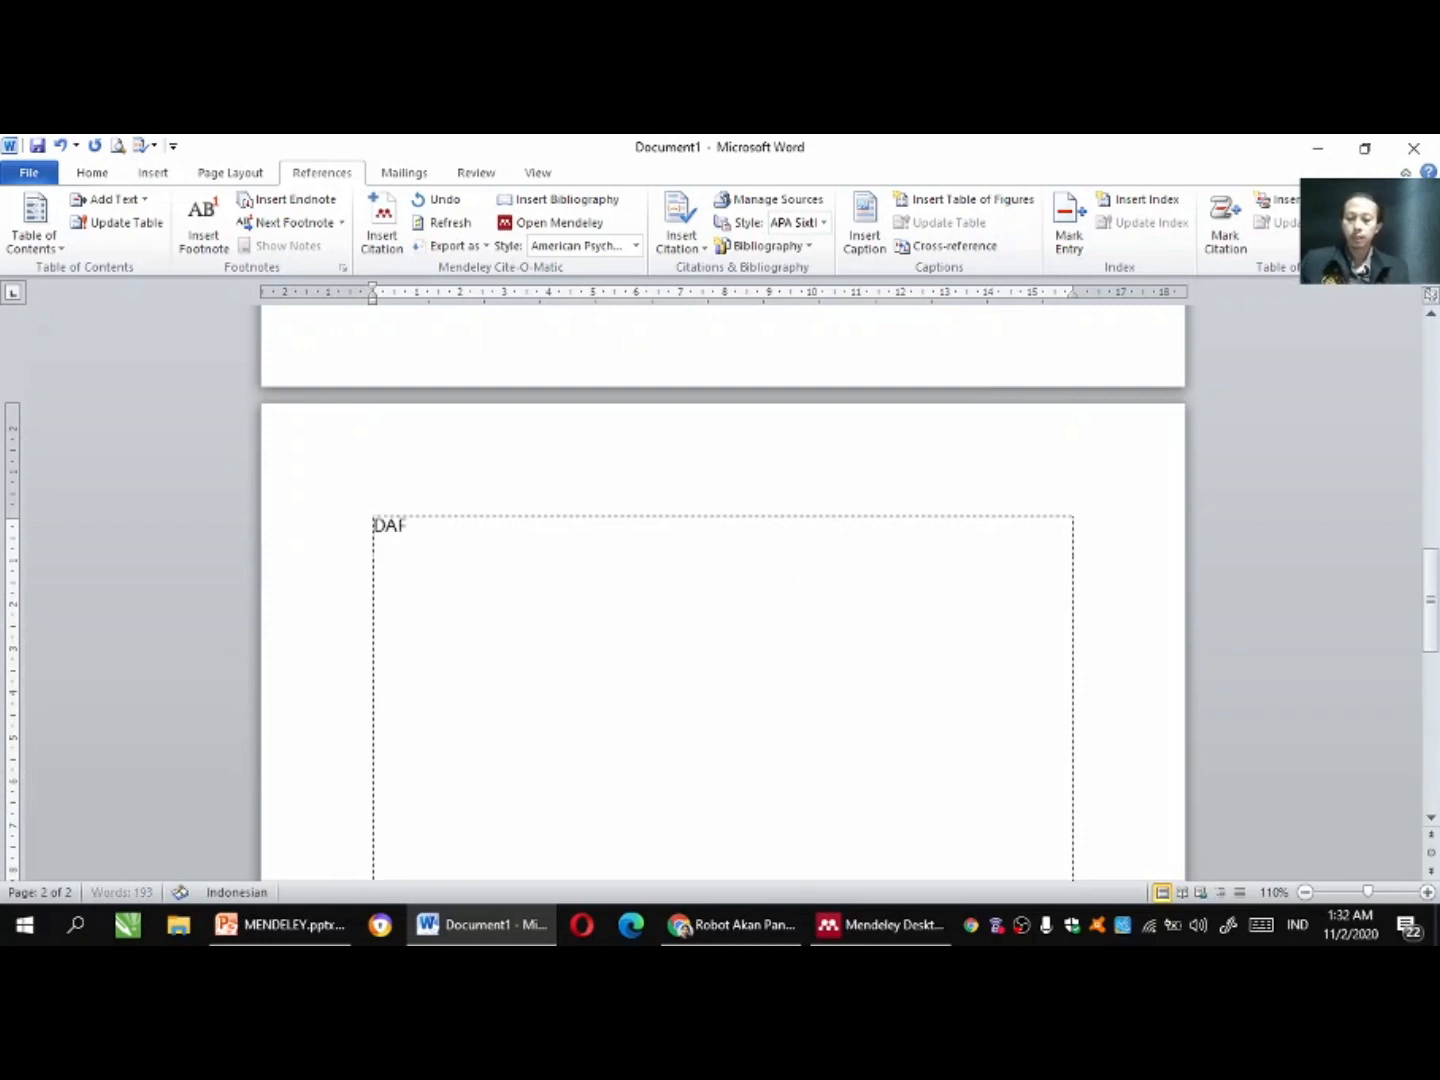
type("TAR PUSTKA")
key("Left")
key("Left")
type("A")
scroll(506, 520, "down", 2)
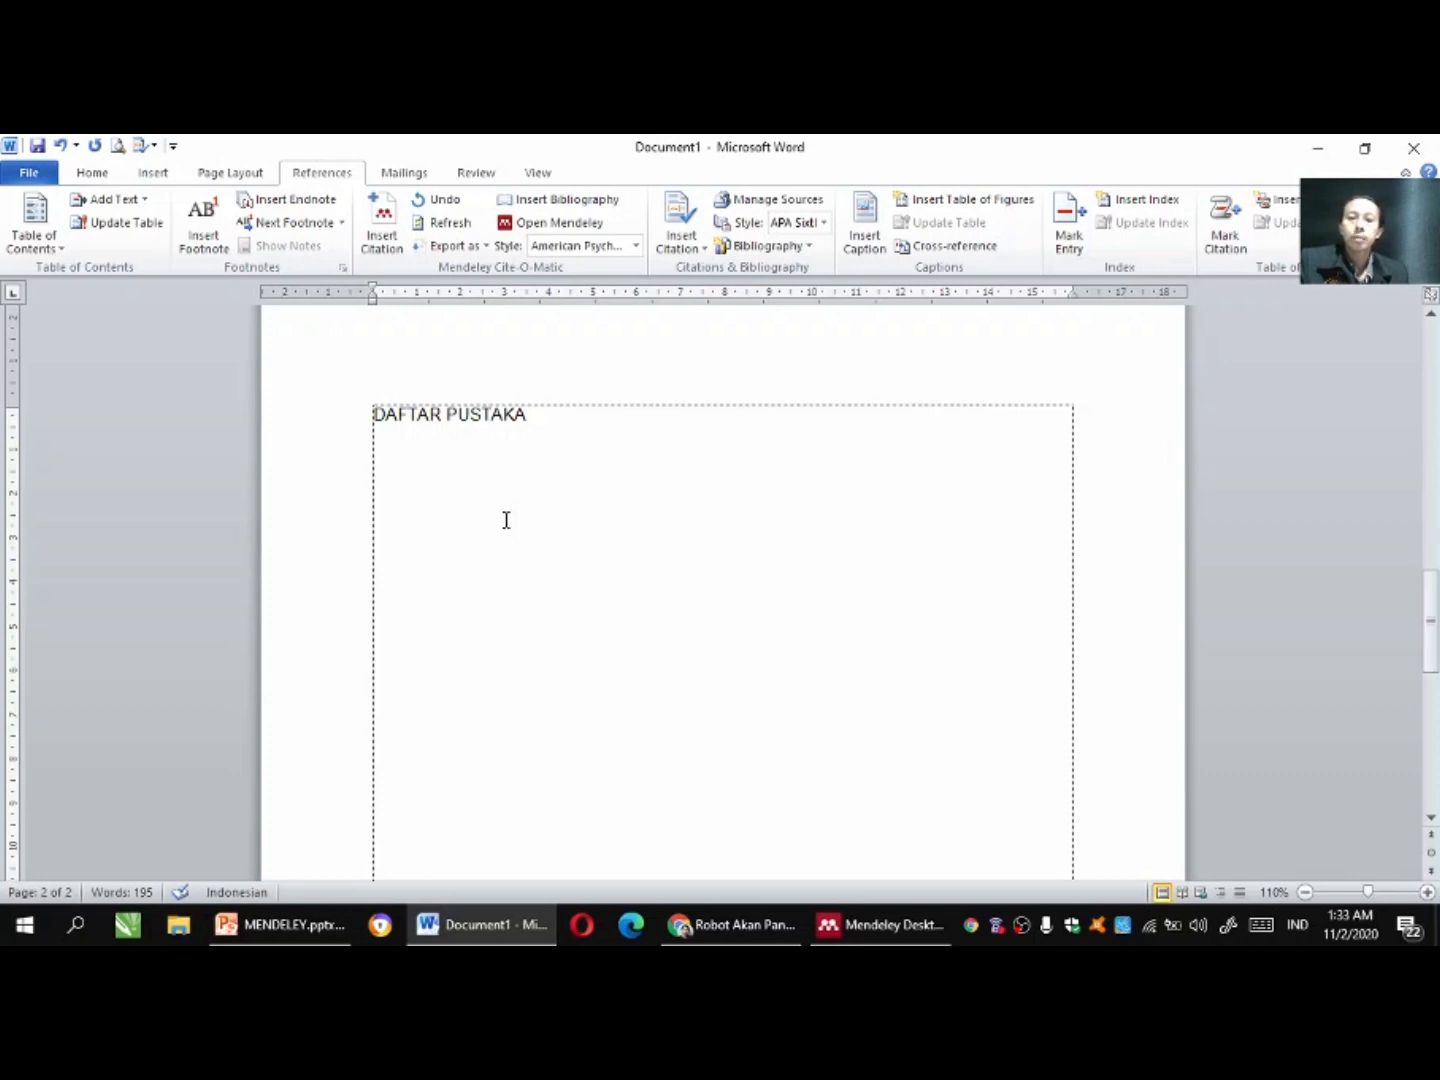
Review the in-text citations on the first page and insert the Mendeley bibliography below the "DAFTAR PUSTAKA" heading.
left_click_drag(1432, 625, 1432, 598)
left_click_drag(1432, 598, 1409, 394)
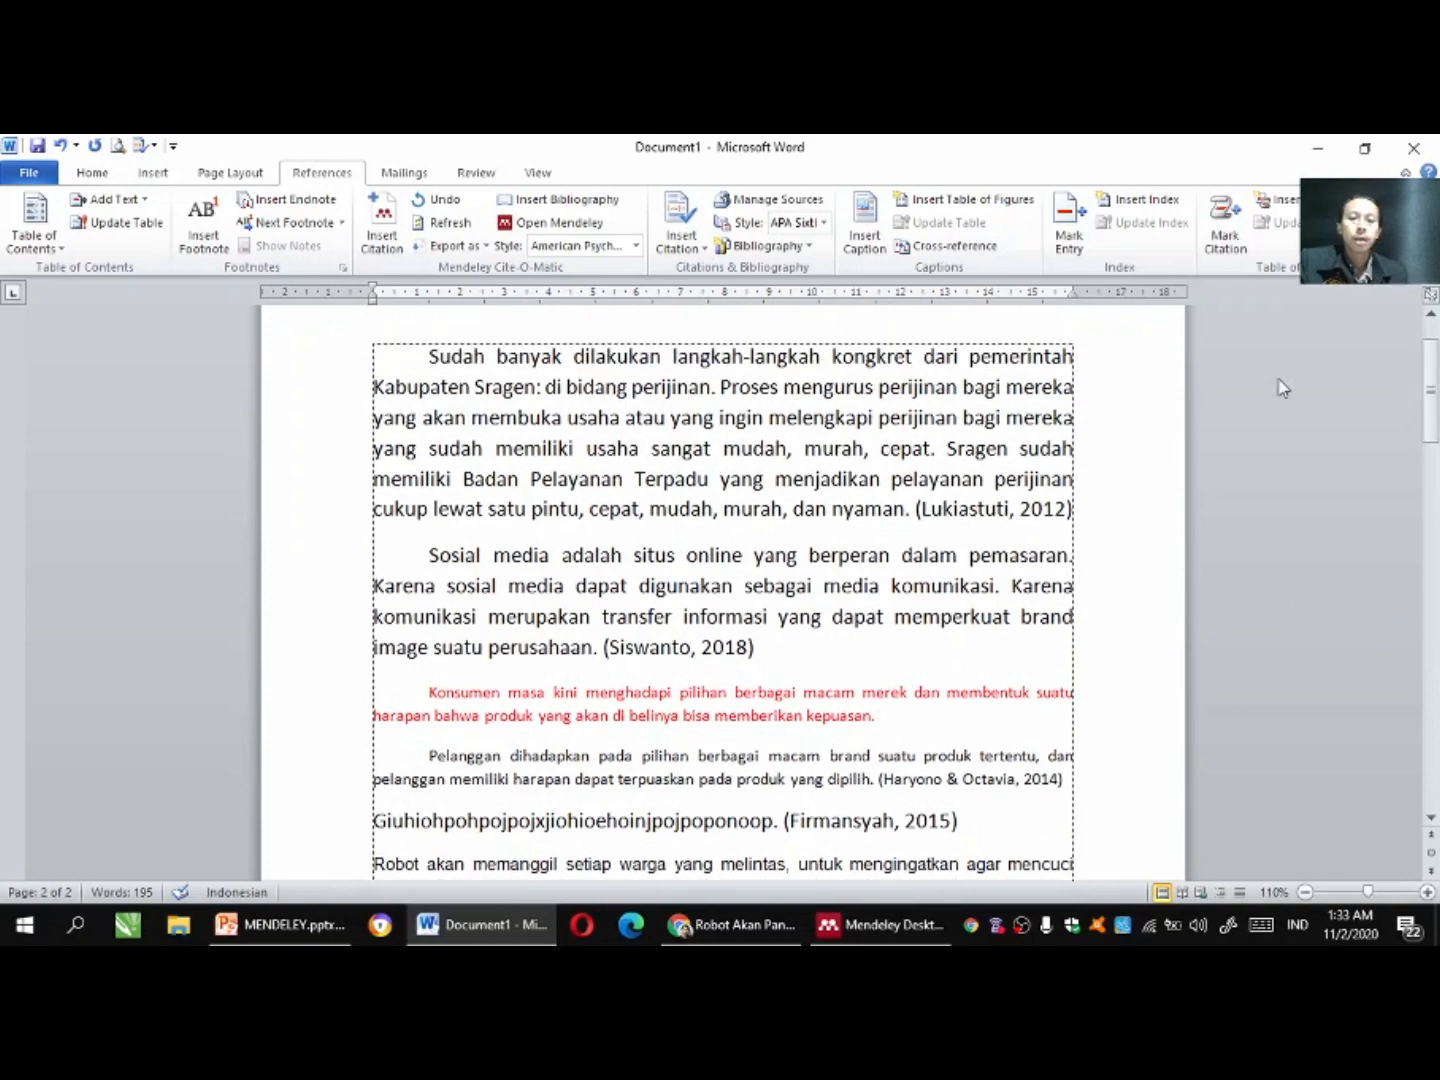
left_click(916, 508)
left_click_drag(1430, 420, 1411, 630)
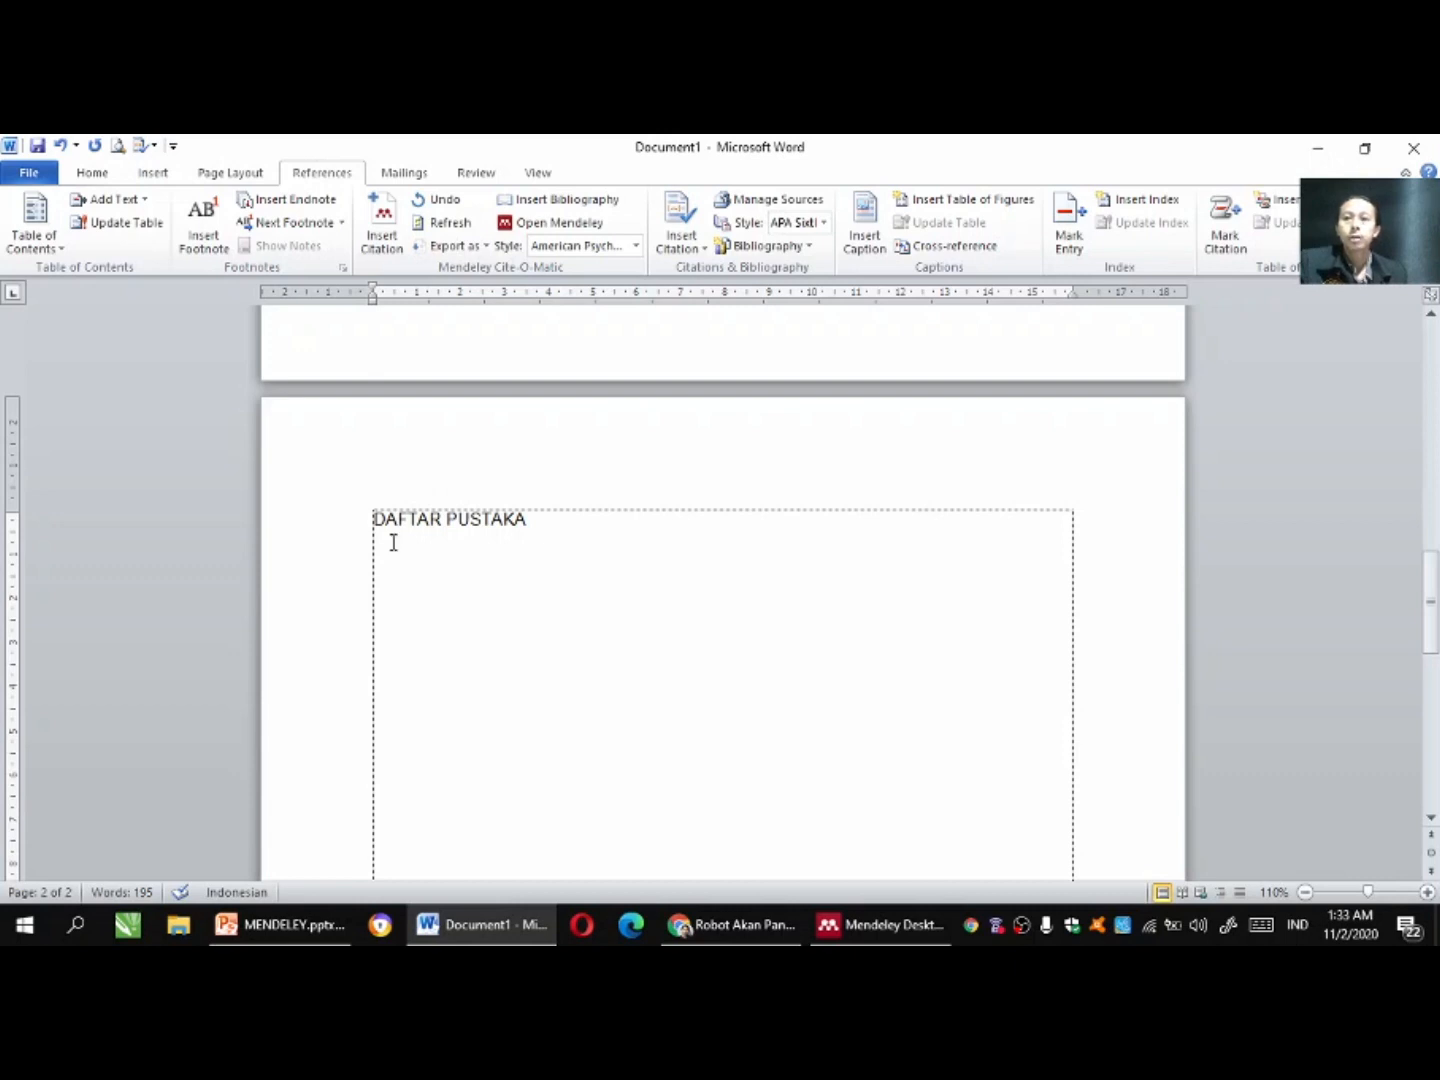
left_click(527, 207)
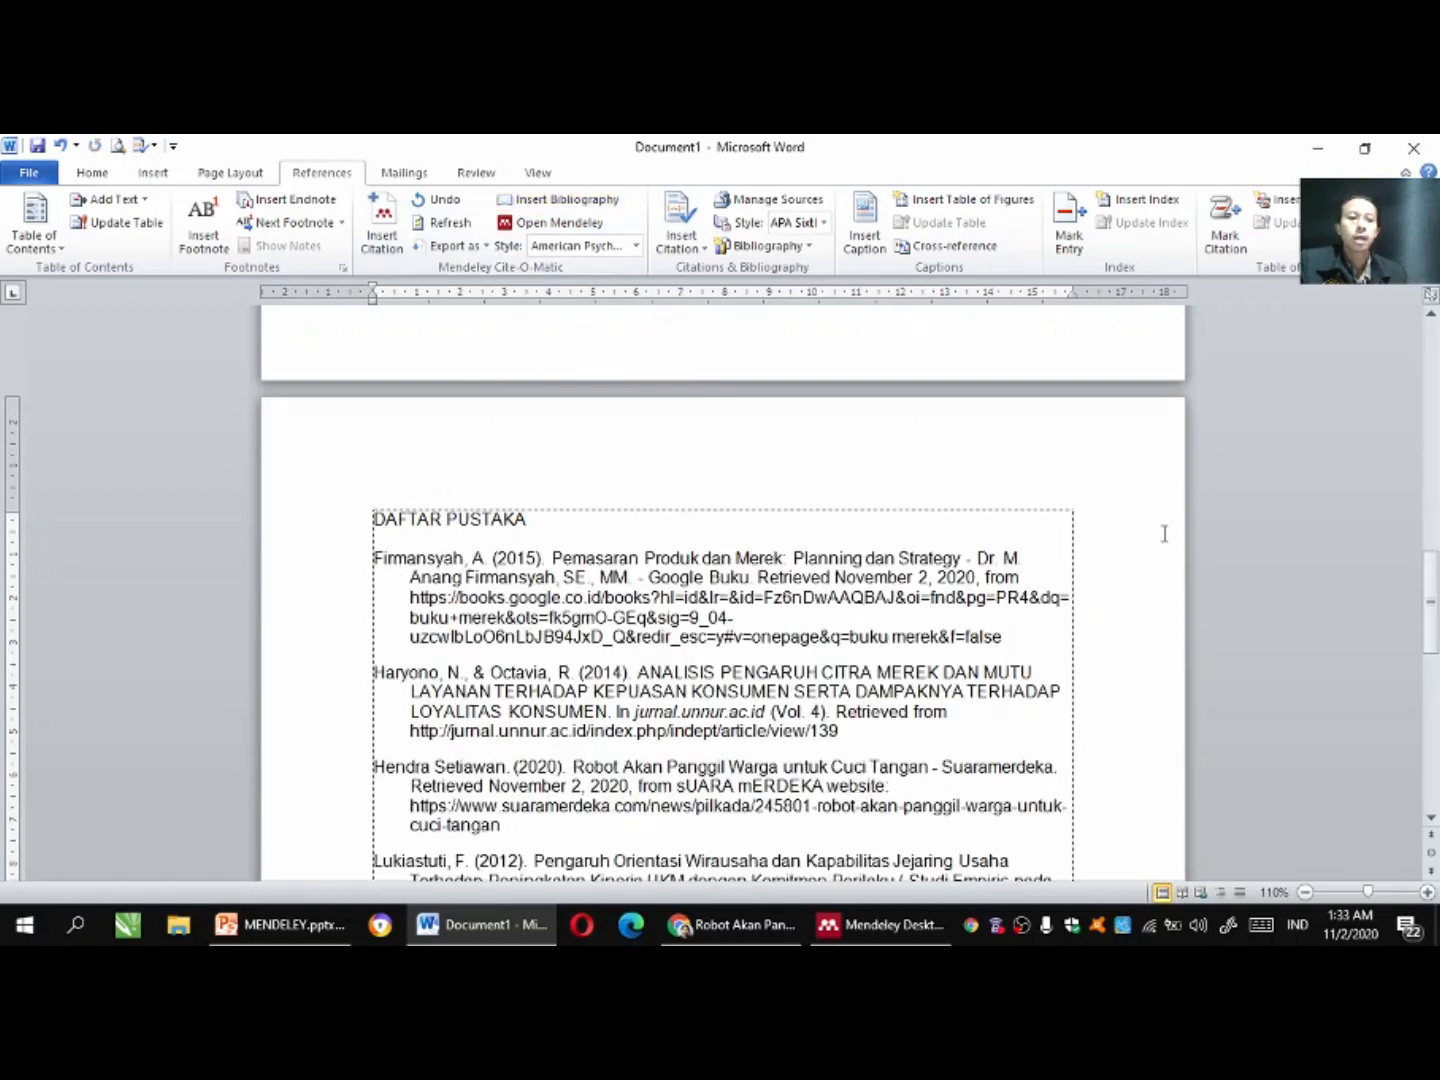
mouse_move(1432, 624)
left_mouse_down()
mouse_move(1432, 688)
mouse_move(1432, 654)
left_mouse_up()
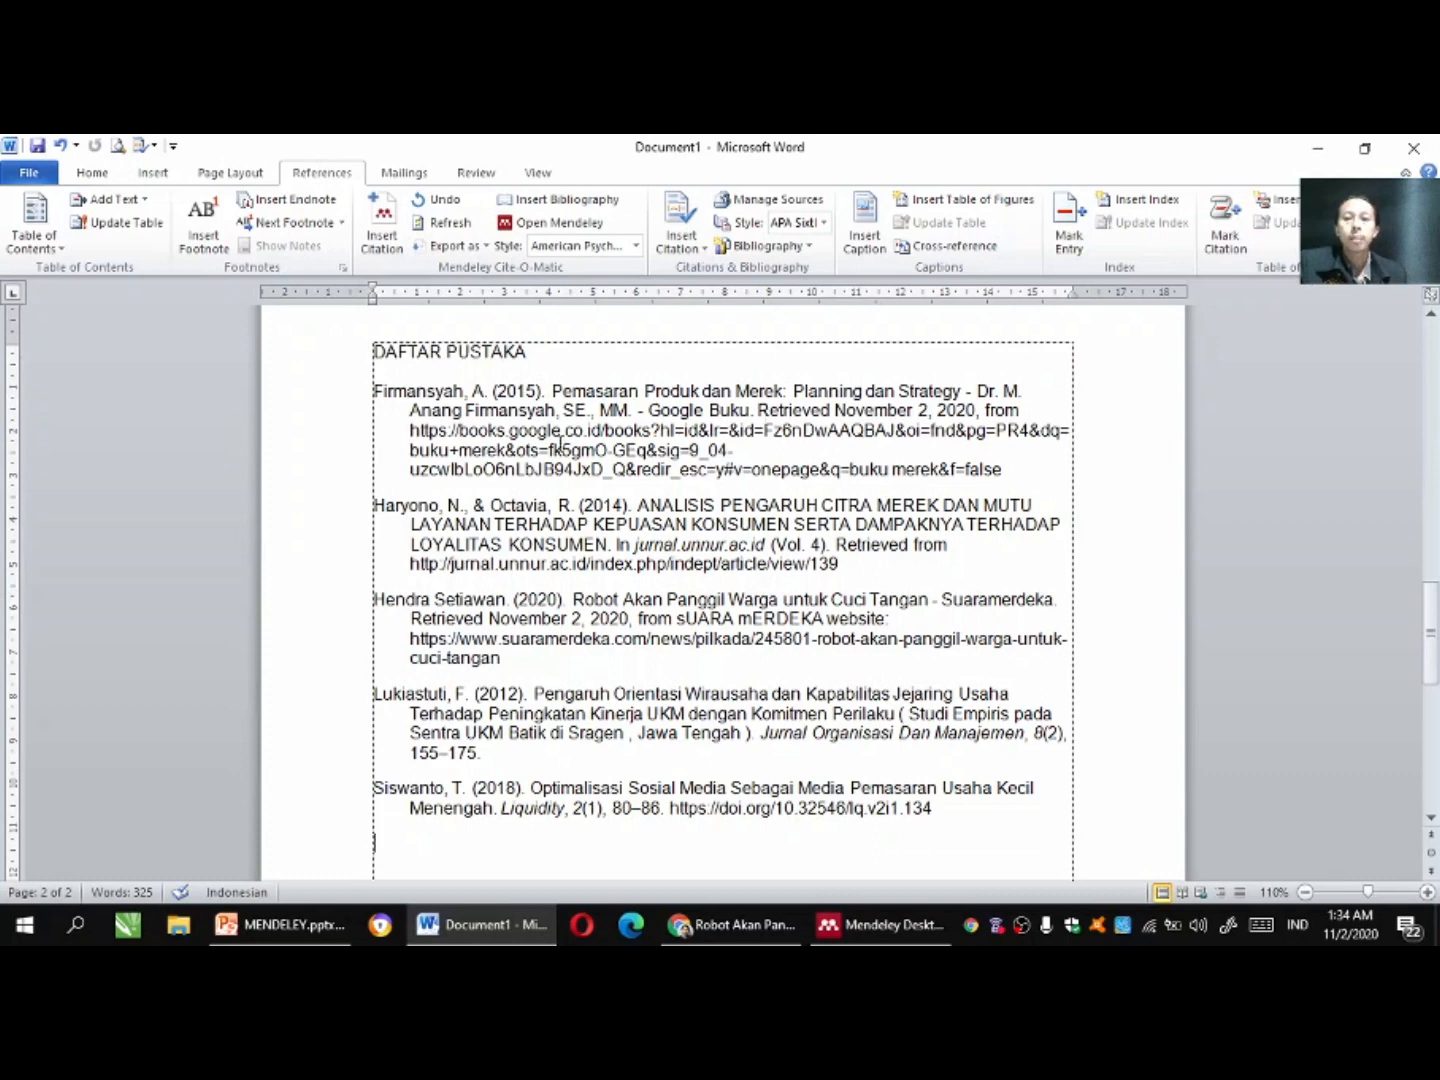
left_click(370, 390, "shift")
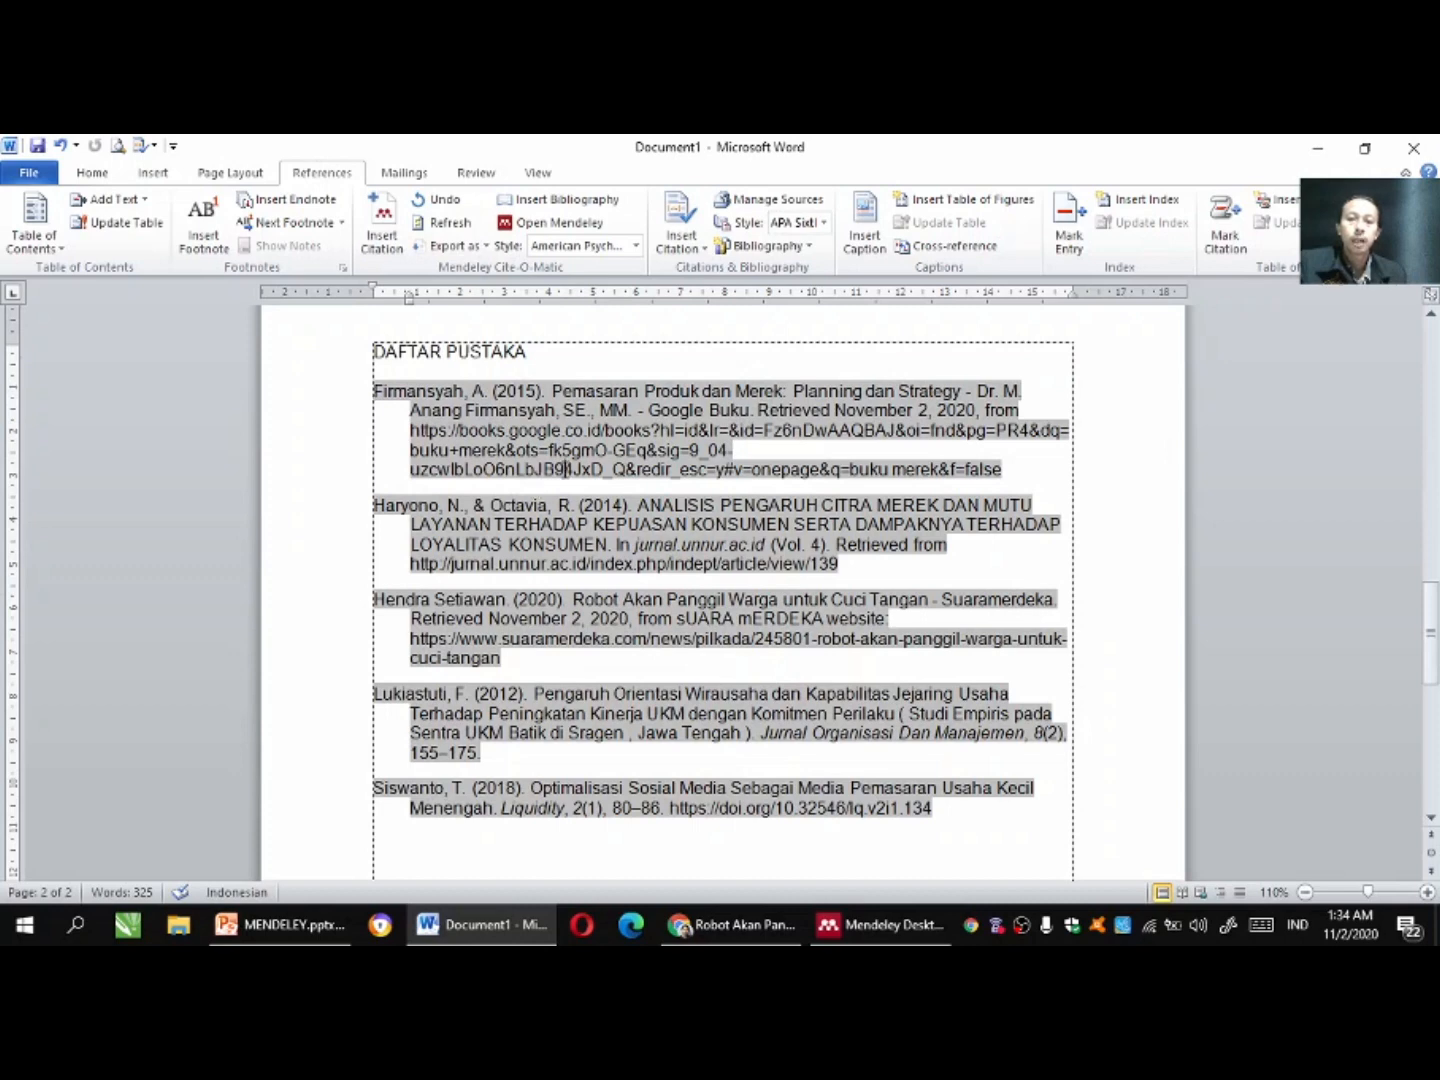
Center the "DAFTAR PUSTAKA" heading and make it bold.
left_click(330, 360)
left_click(92, 172)
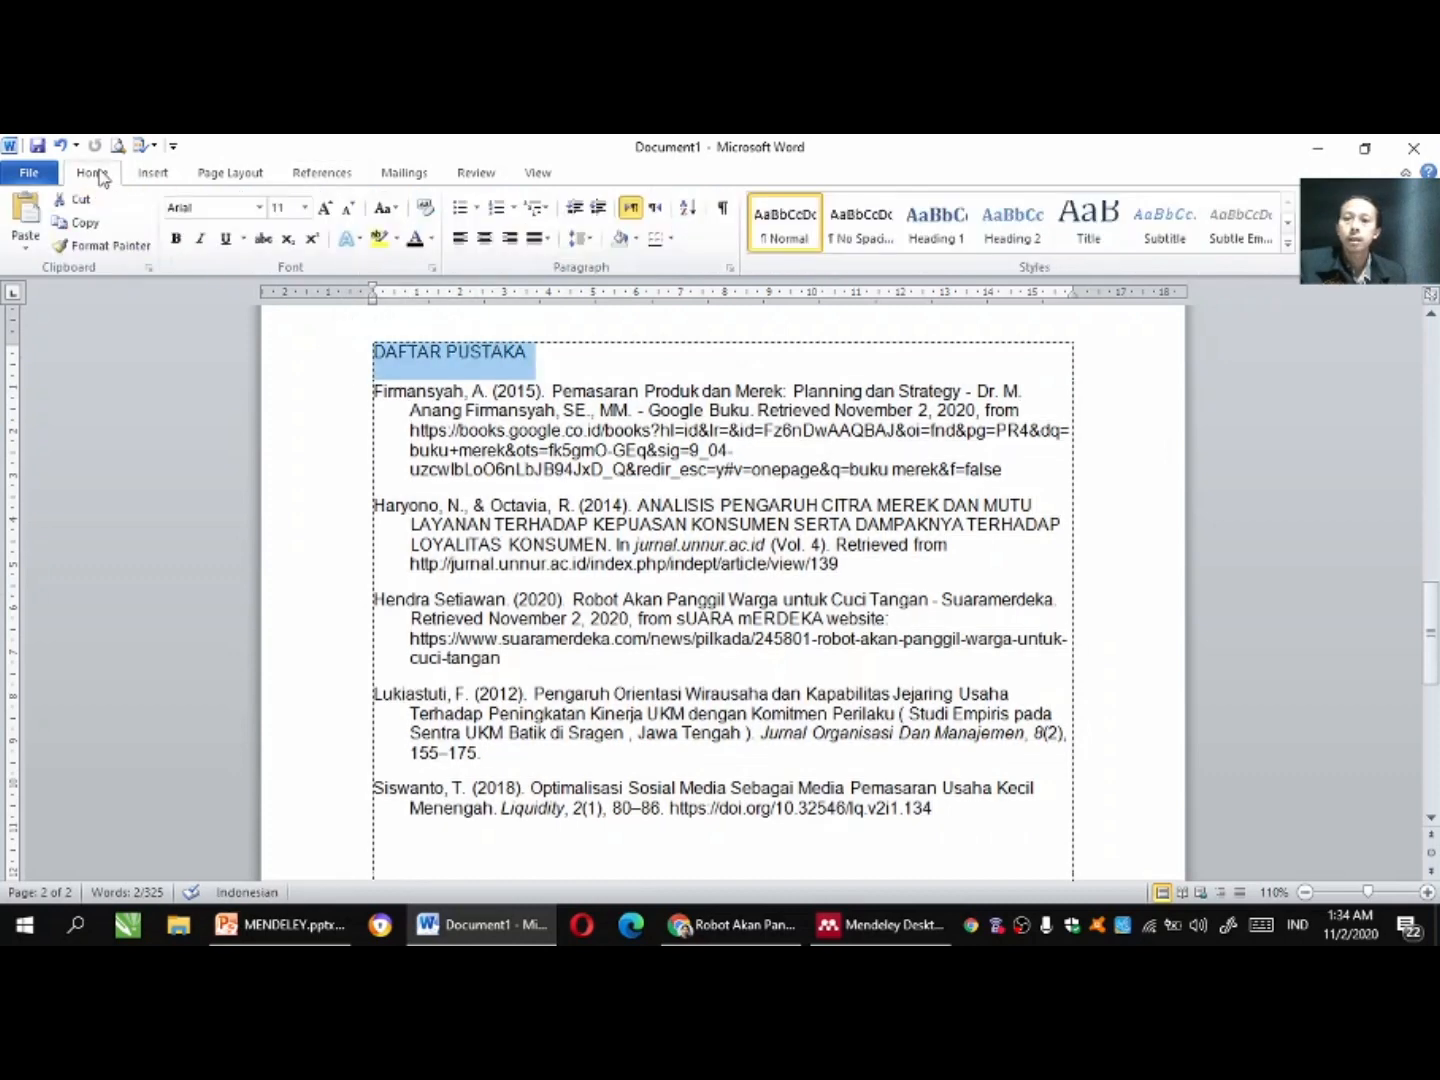
left_click(478, 243)
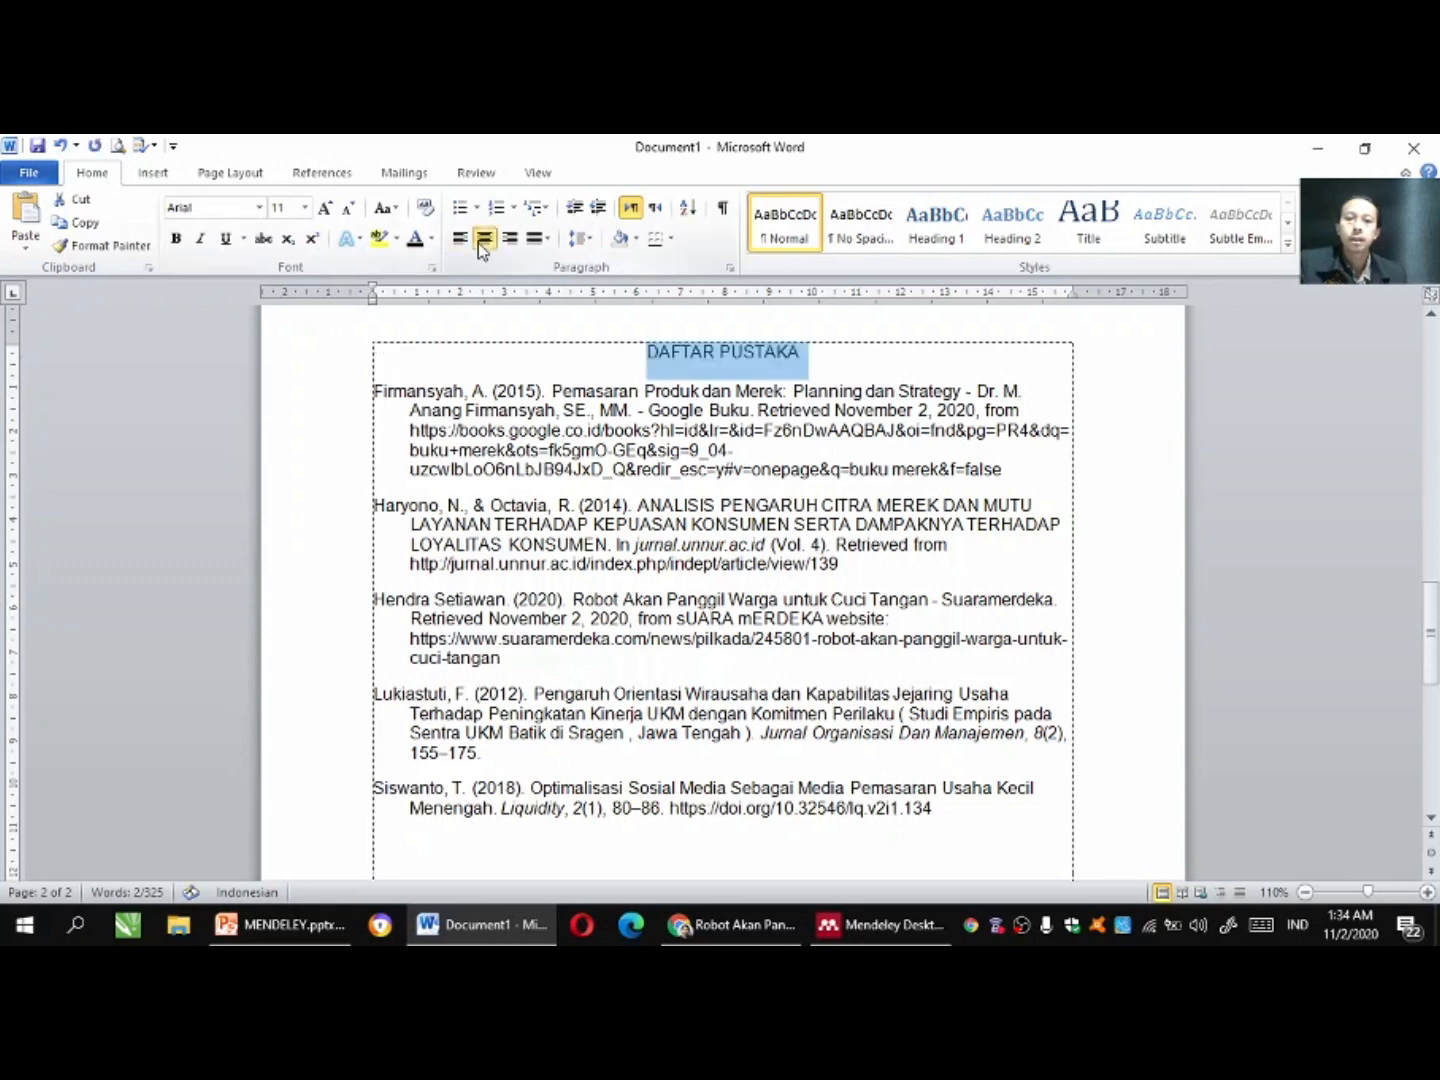
left_click(176, 242)
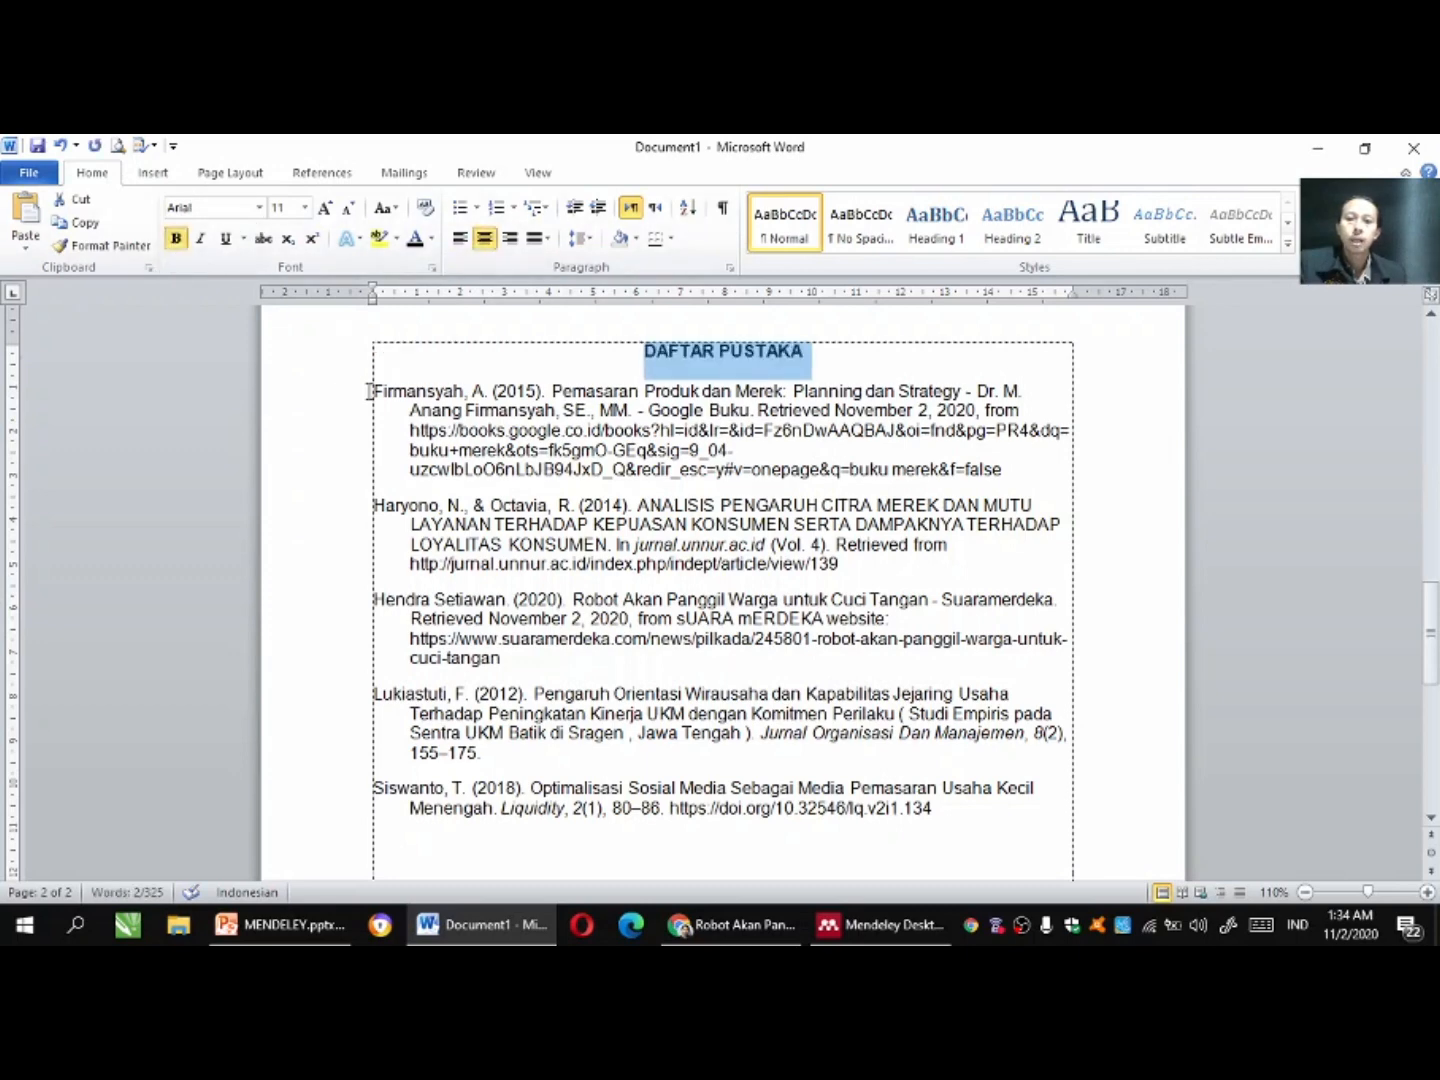
Justify all the reference entries in the bibliography below the heading.
left_click_drag(373, 393, 905, 855)
left_click(548, 239)
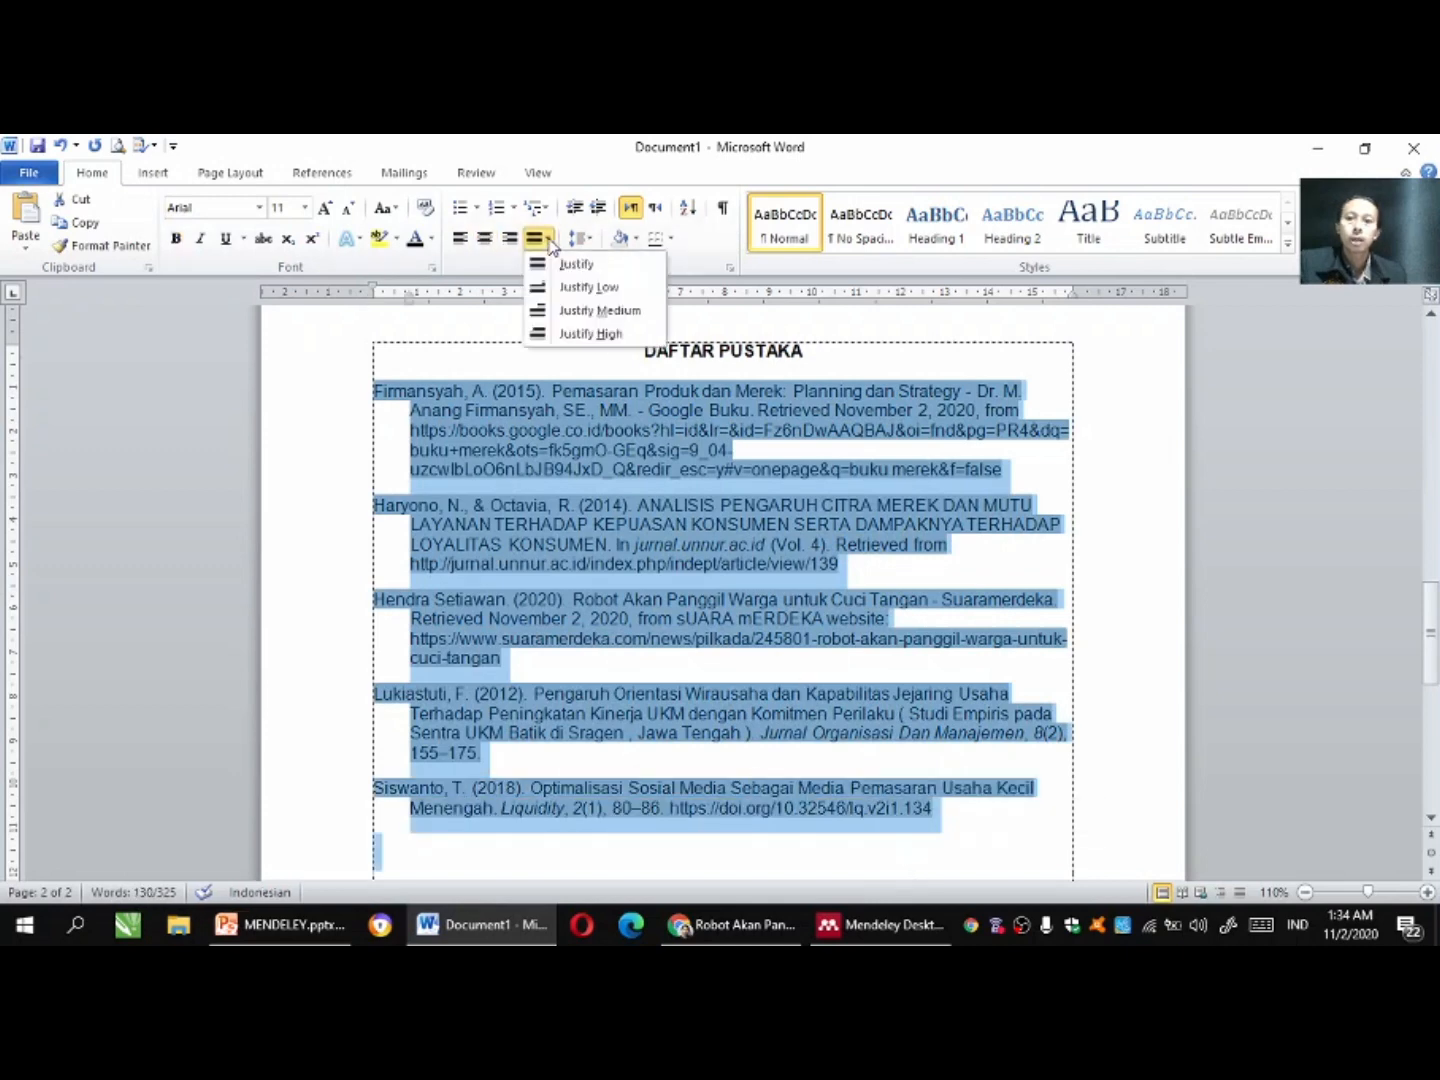
left_click(555, 265)
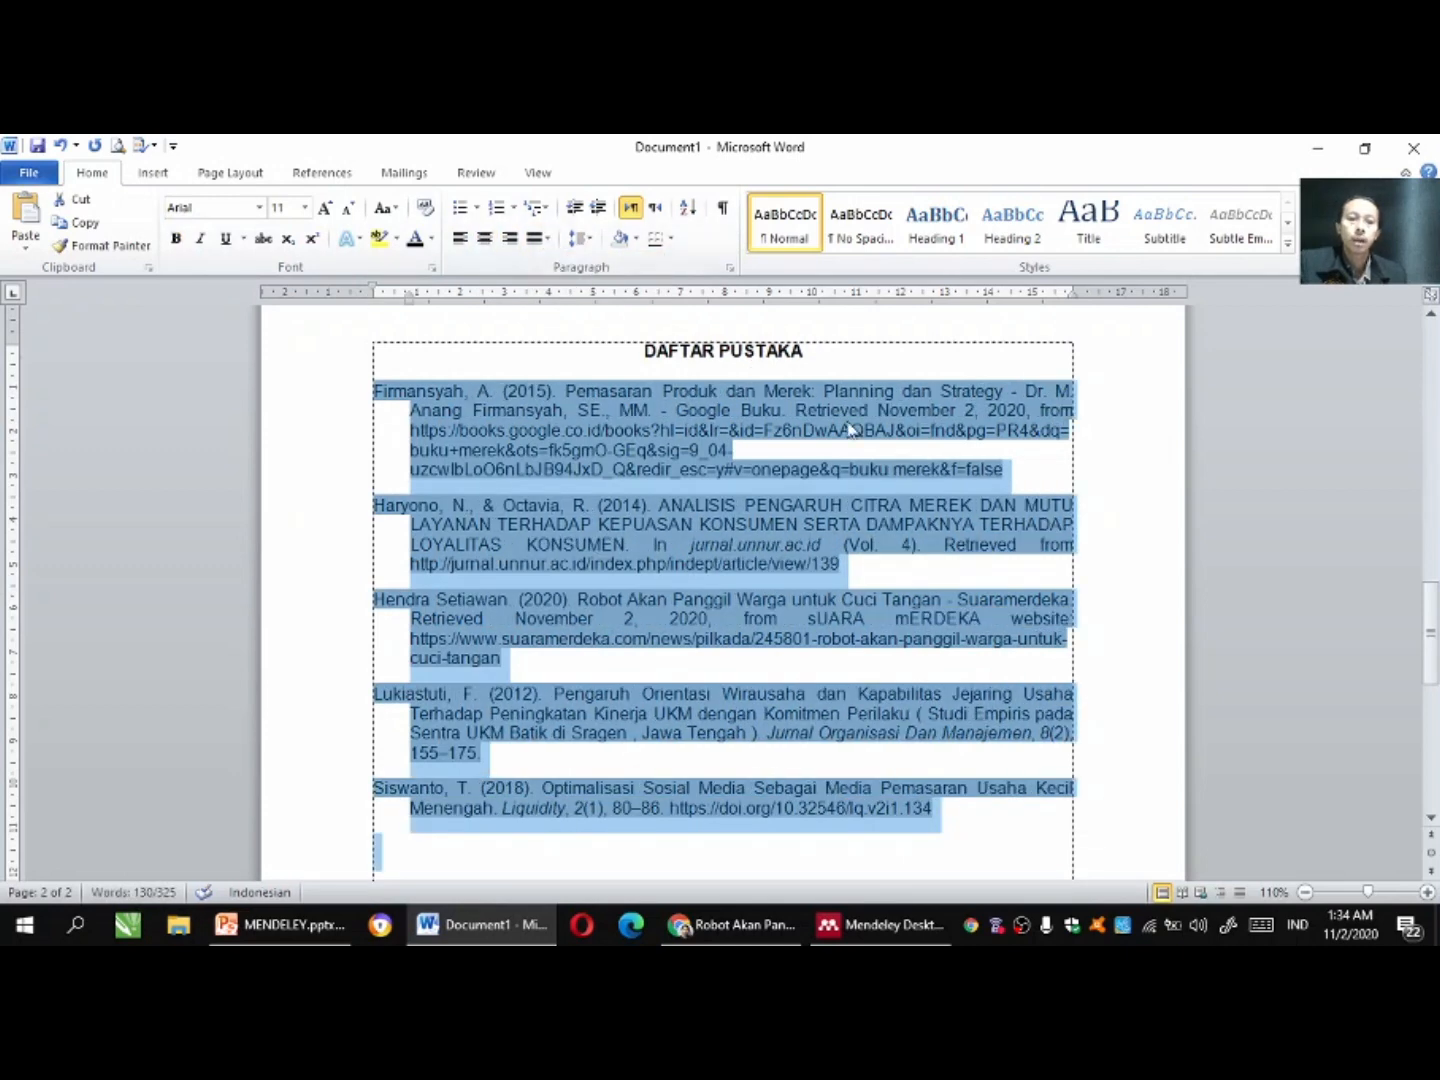
left_click(1095, 583)
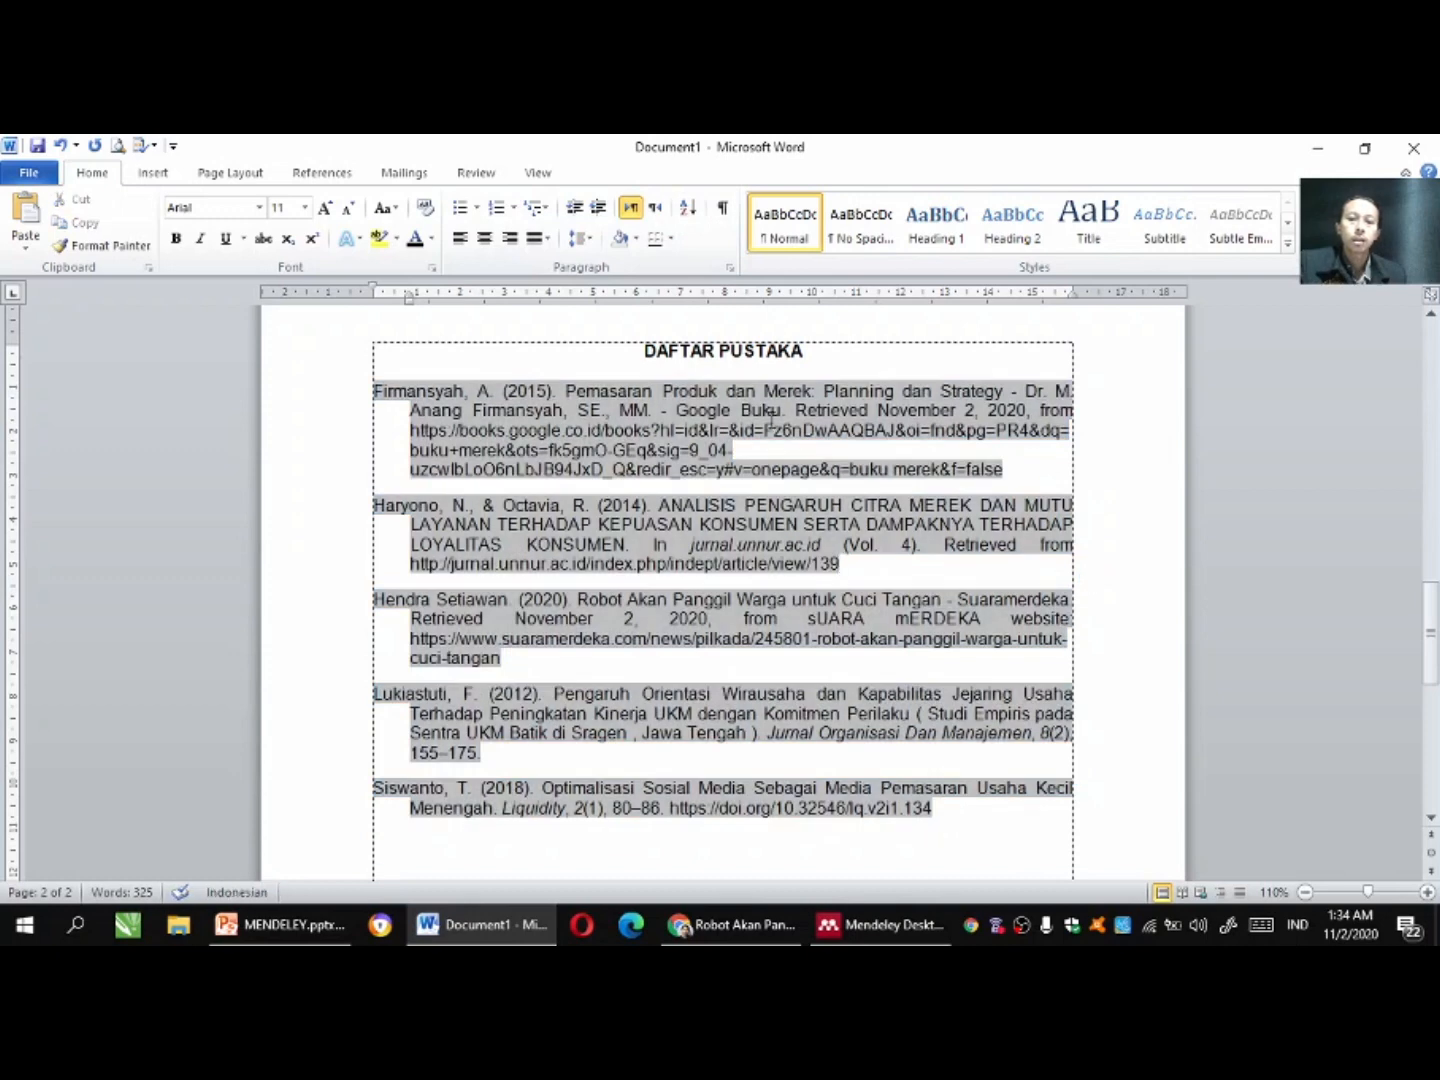
left_click(808, 352)
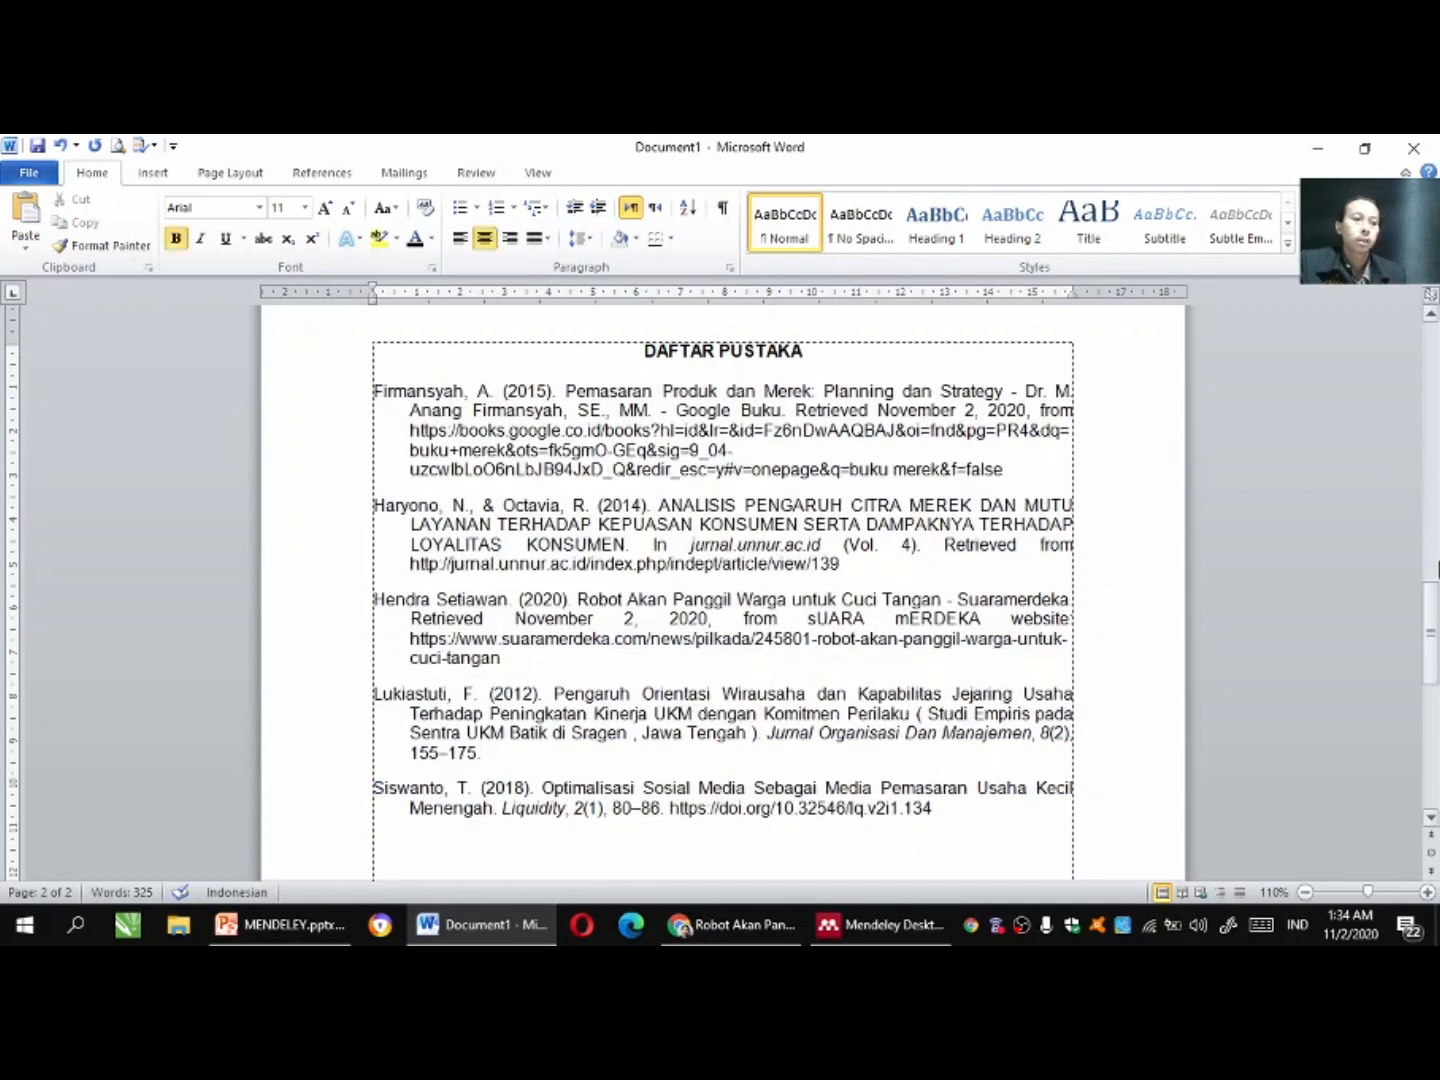
scroll(929, 498, "up", 2)
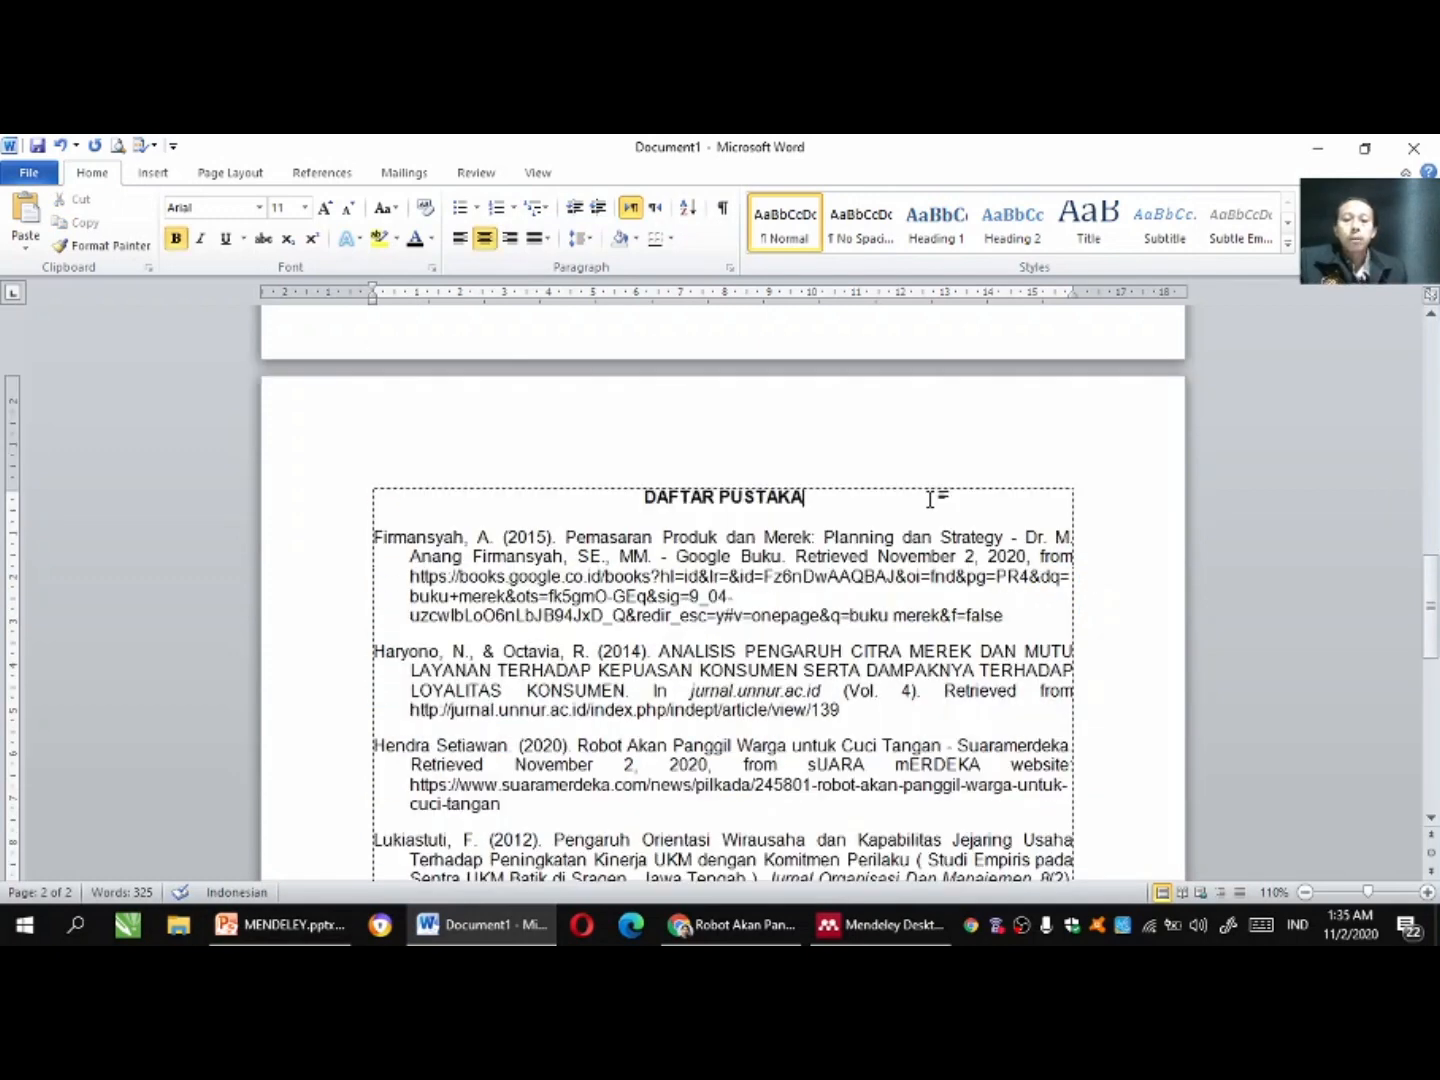